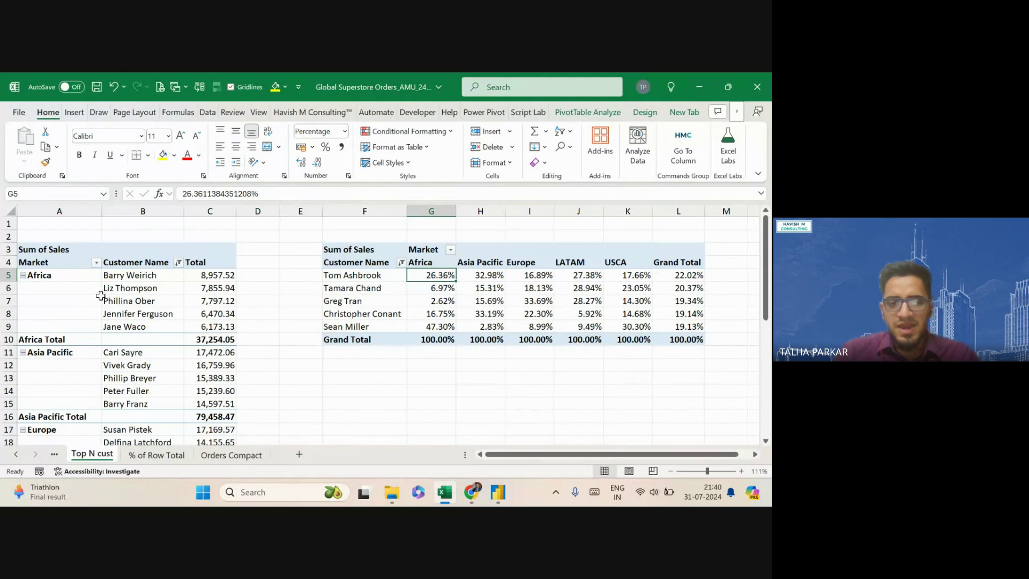
Check which Show Values As calculation is applied to the sales values in the customer-by-market pivot table
left_click(385, 283)
left_click(387, 291)
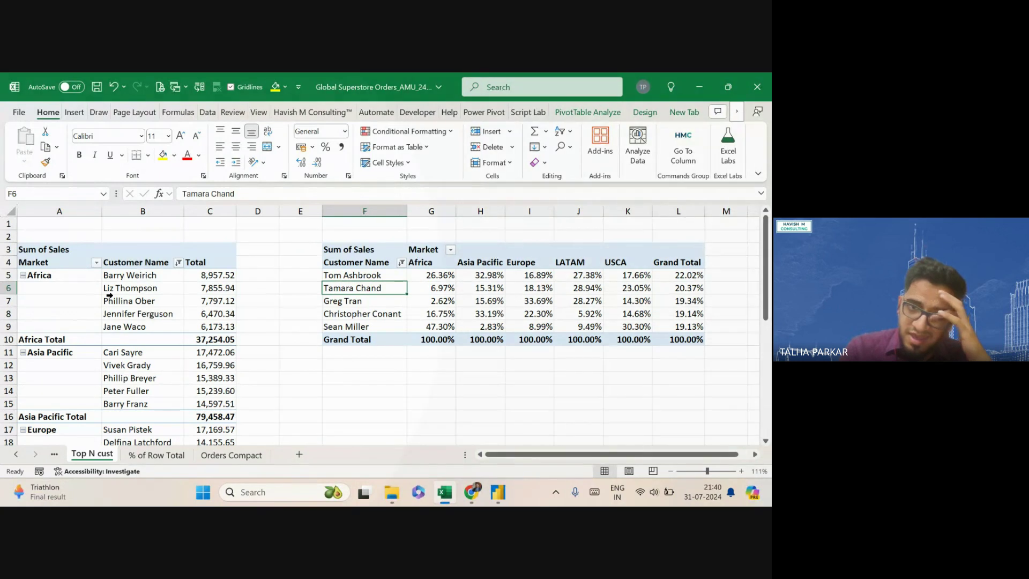
key("ctrl")
key("ctrl")
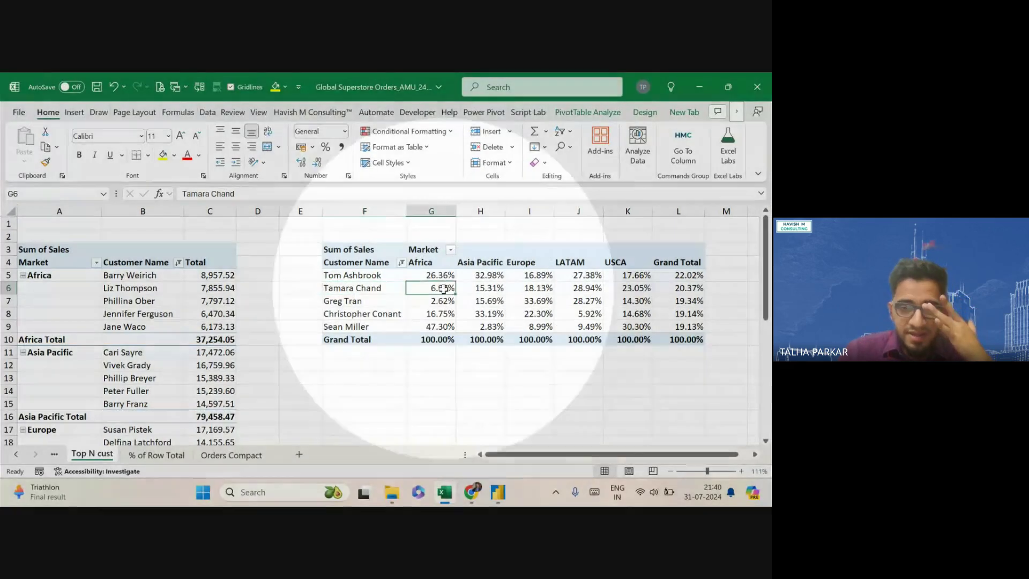
right_click(454, 288)
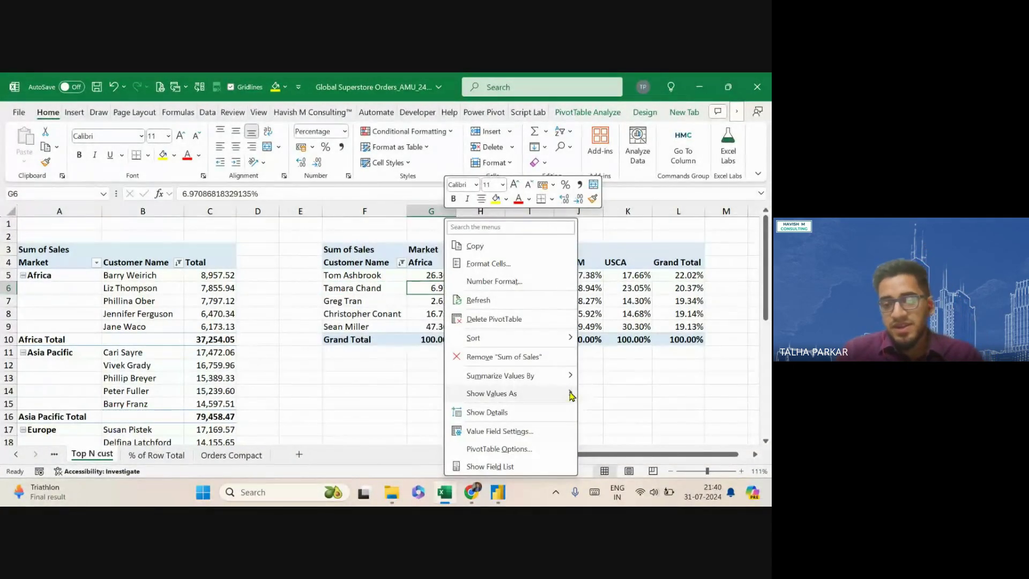
mouse_move(572, 395)
key("ctrl")
key("ctrl")
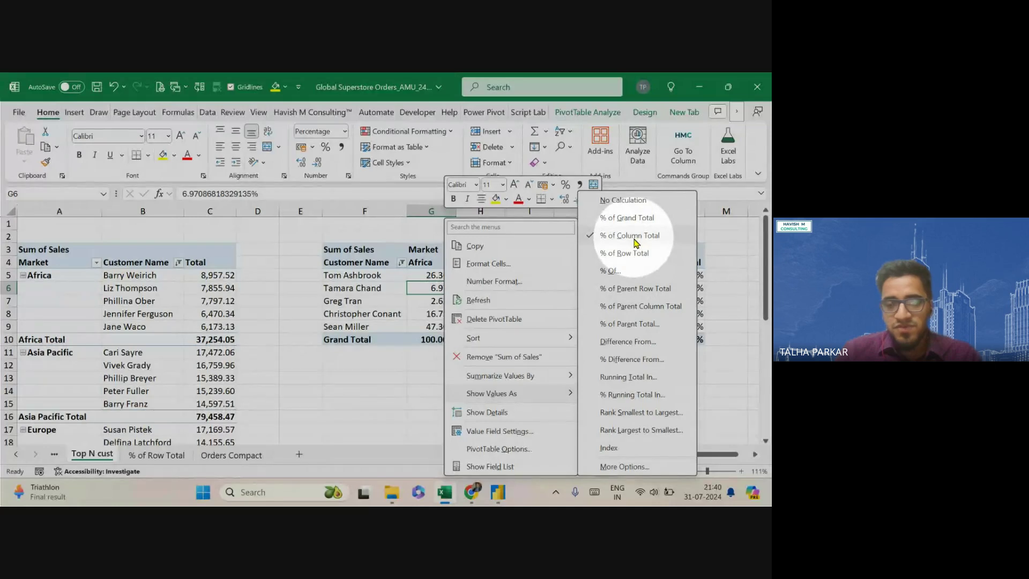
left_click(420, 357)
Examine how the customers' percentages in the Africa column and other markets relate to the pivot table's Grand Total row
left_click_drag(420, 342, 422, 277)
left_click_drag(391, 341, 679, 341)
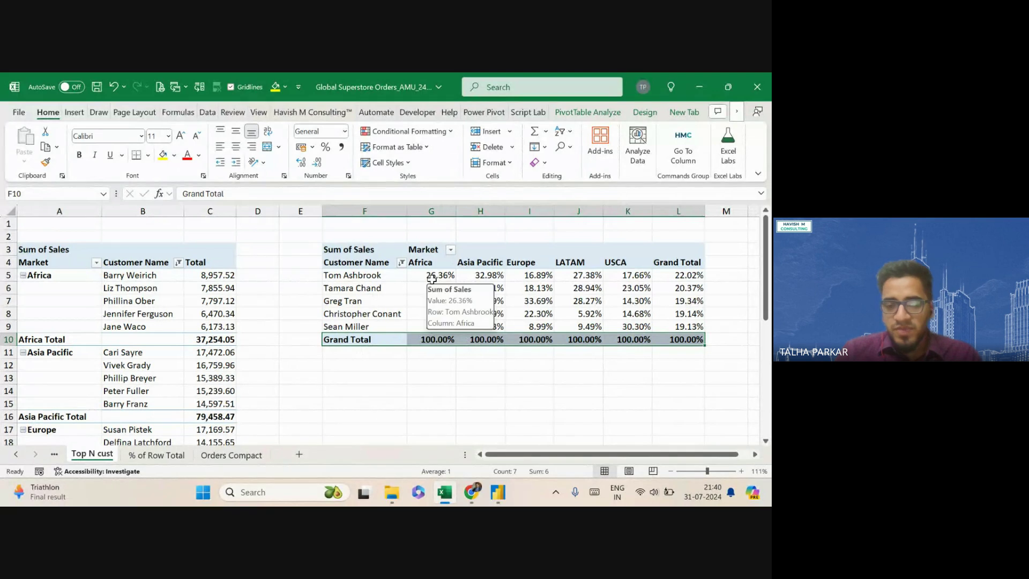
left_click_drag(431, 276, 431, 327)
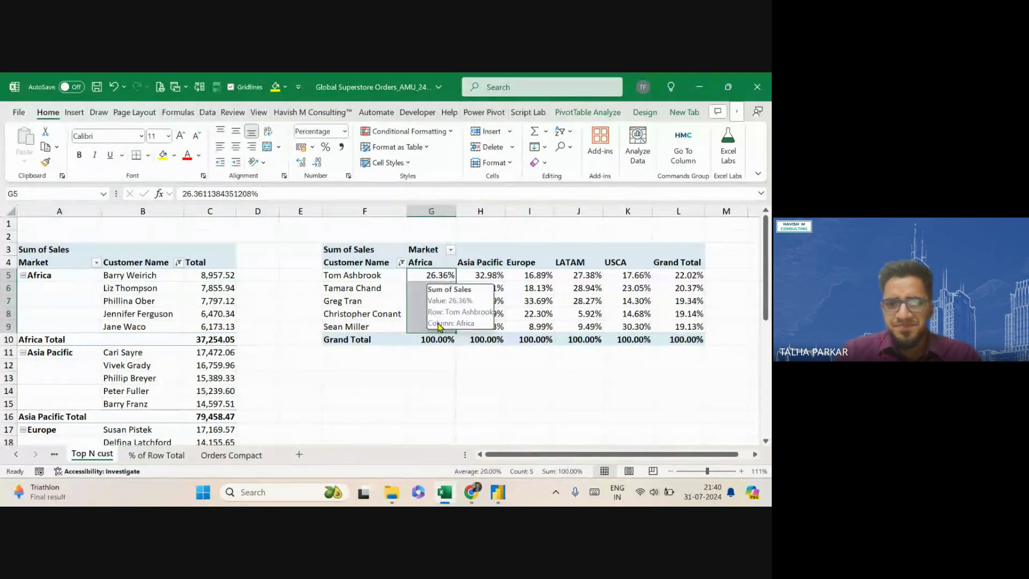
left_click(340, 275)
left_click_drag(340, 275, 351, 319)
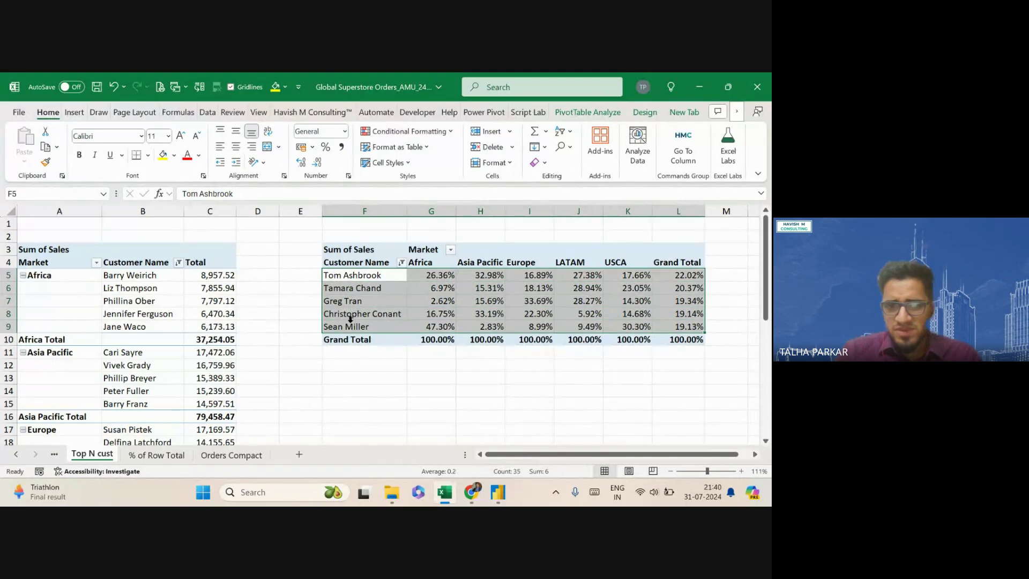
left_click_drag(431, 275, 433, 323)
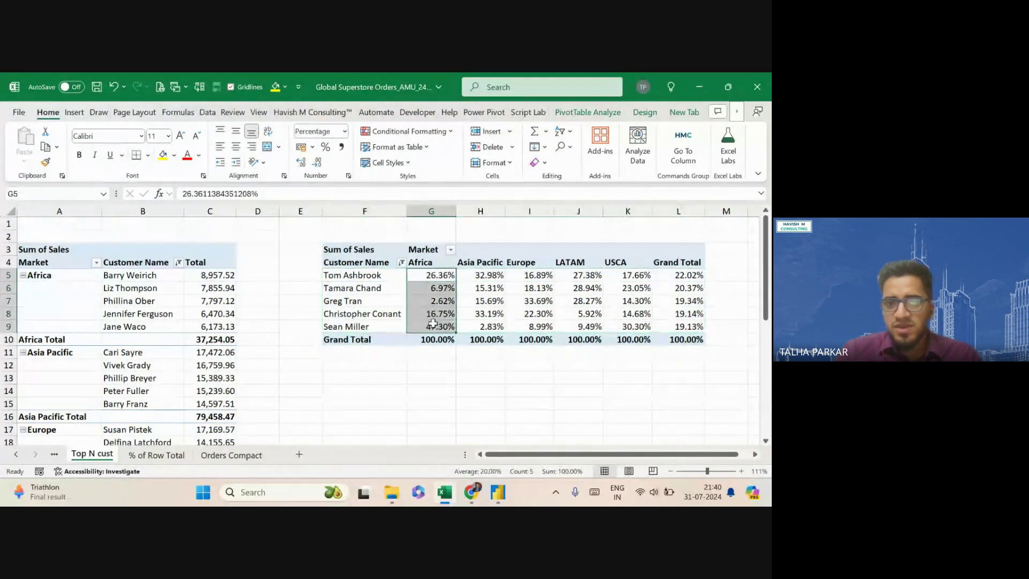
left_click(435, 340)
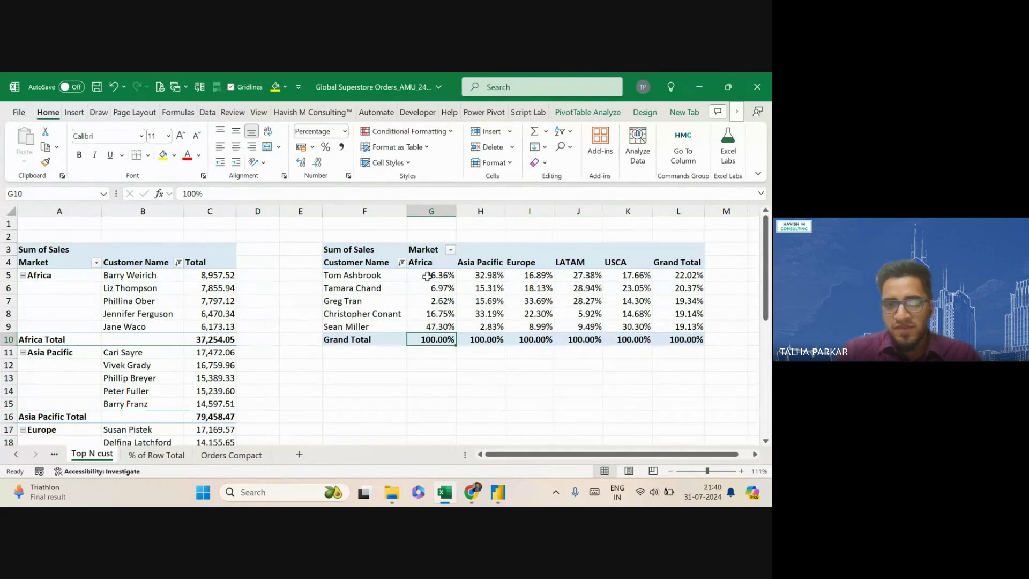
left_click_drag(427, 277, 434, 324)
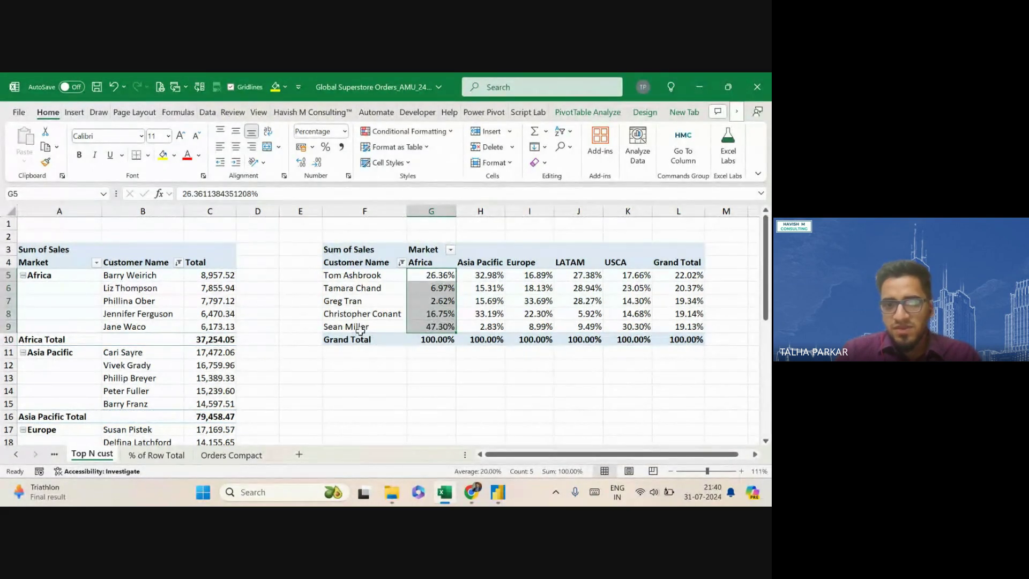
left_click(415, 327)
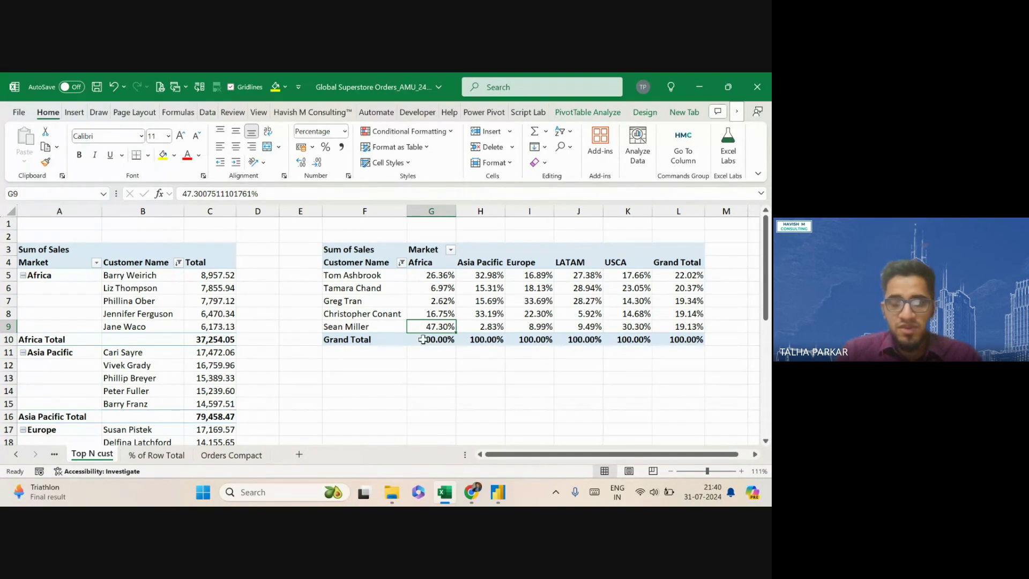
mouse_move(423, 339)
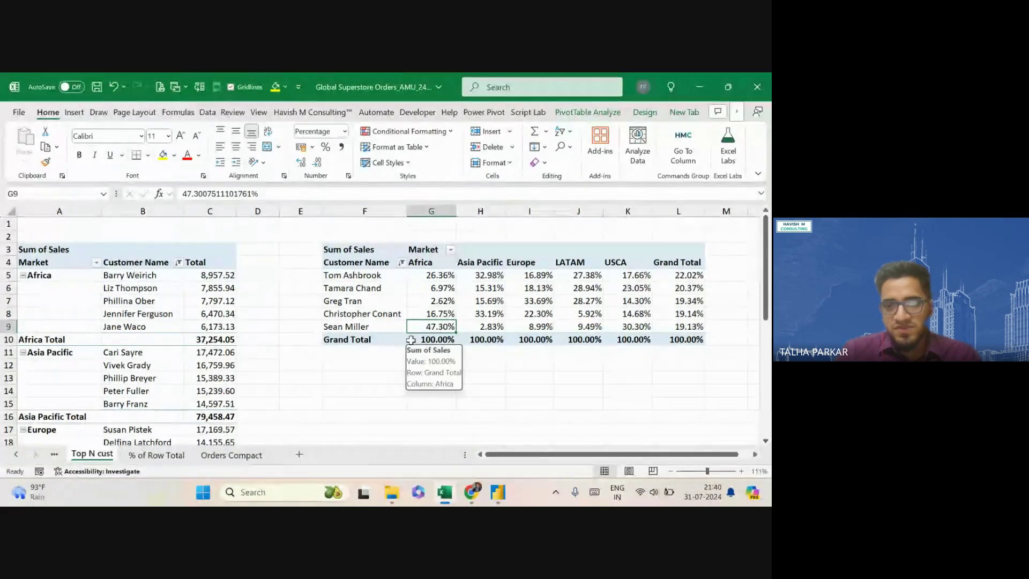
left_click(586, 338)
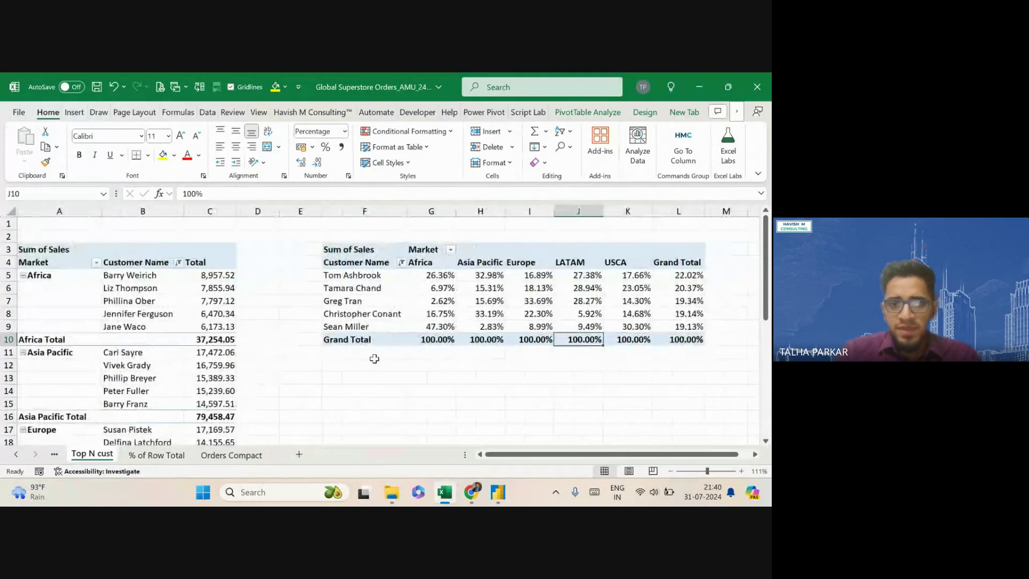
scroll(379, 316, "right", 3)
scroll(380, 316, "left", 3)
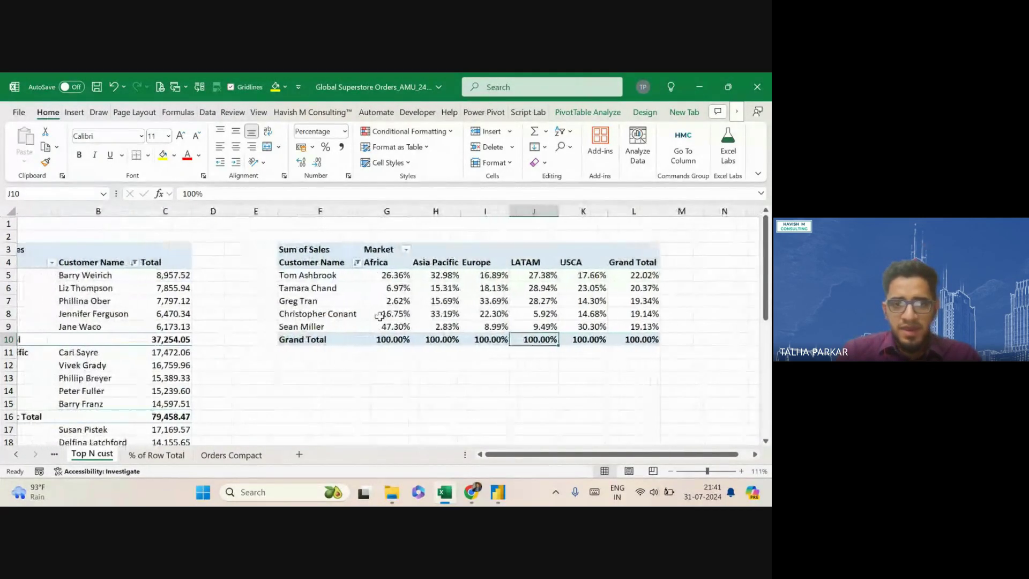
scroll(364, 270, "right", 1)
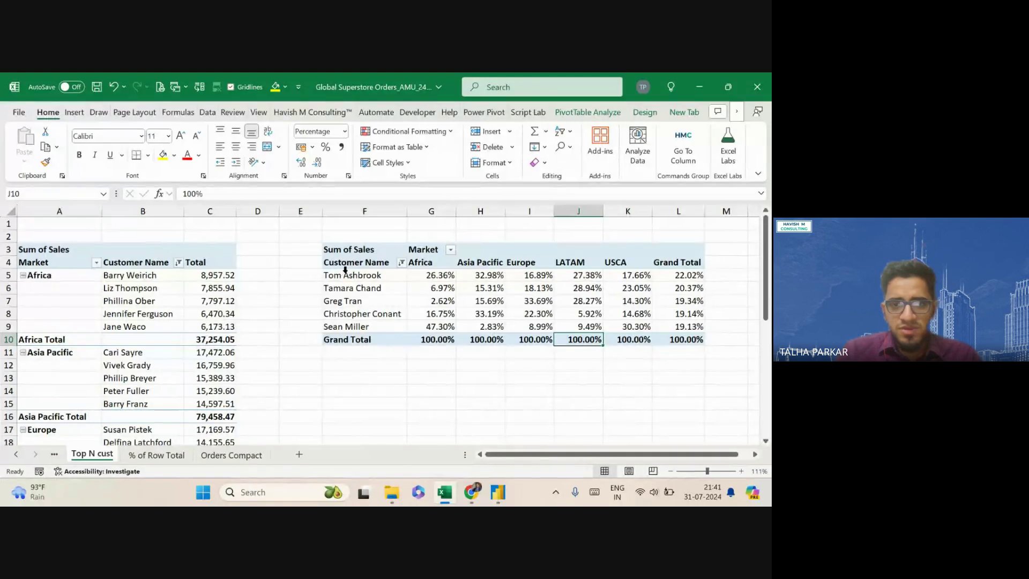
Copy the whole customer-by-market pivot table and paste the duplicate below it, starting at cell F13
left_click(345, 269)
key("ctrl+a")
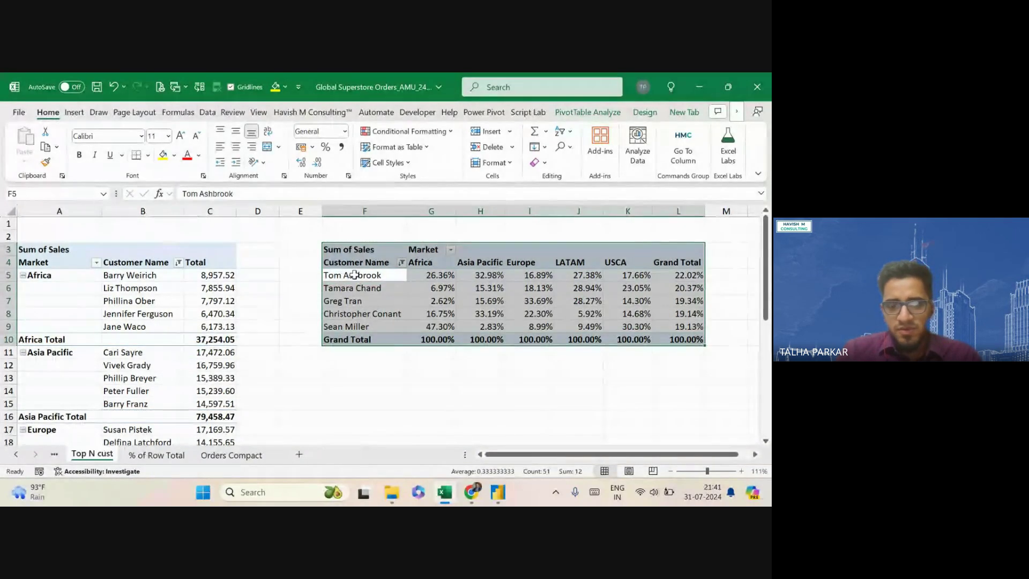
key("ctrl+c")
left_click(365, 376)
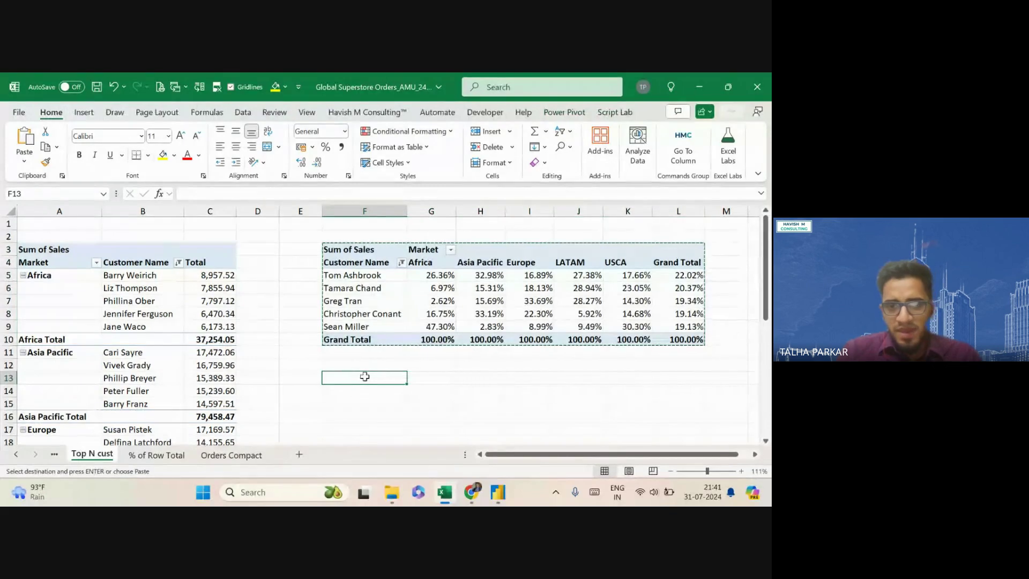
key("ctrl+v")
scroll(364, 373, "down", 1, "ctrl")
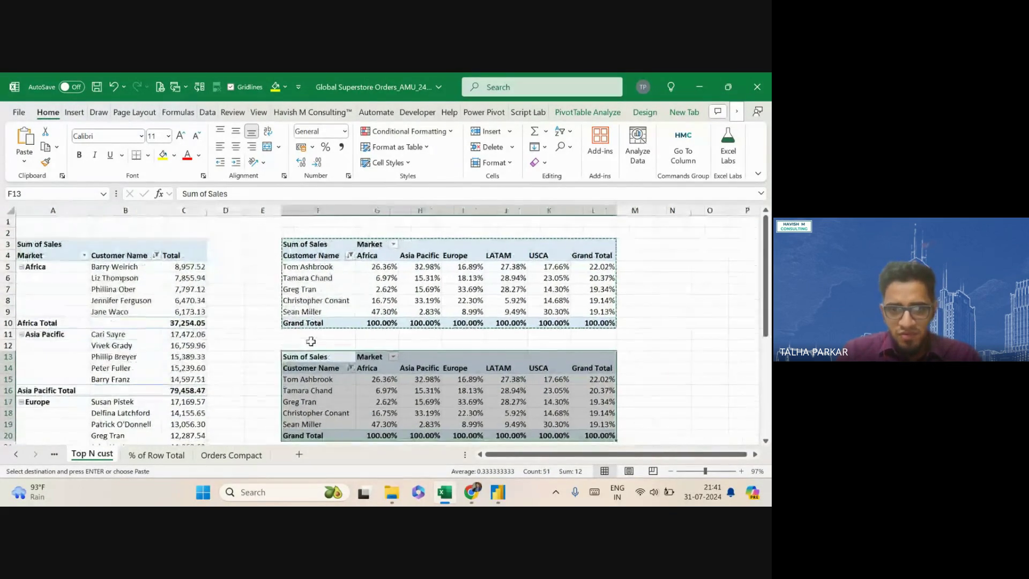
scroll(366, 364, "down", 1)
scroll(366, 360, "up", 3)
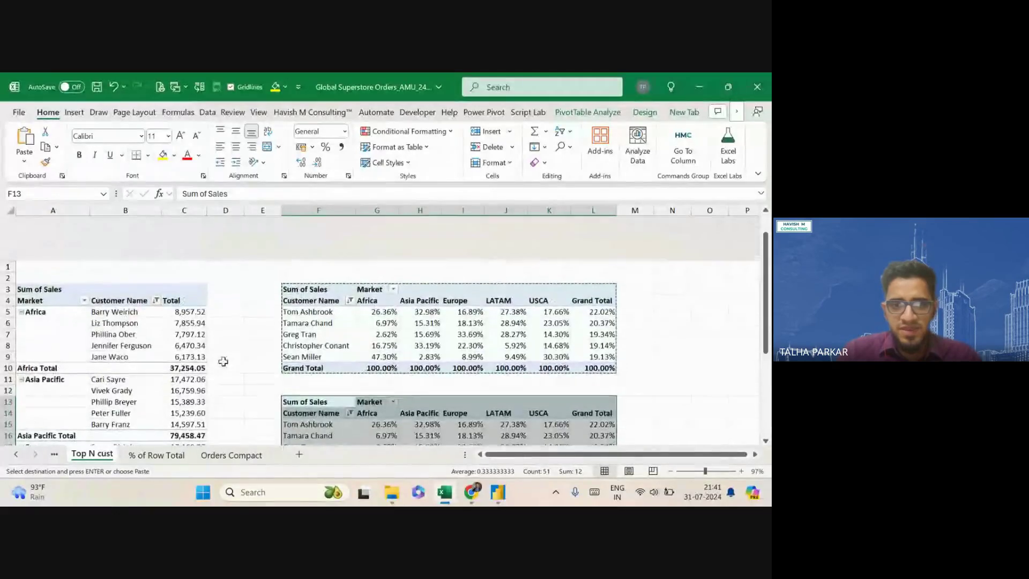
scroll(221, 361, "down", 5)
scroll(223, 362, "down", 1, "ctrl")
scroll(223, 361, "down", 2, "ctrl")
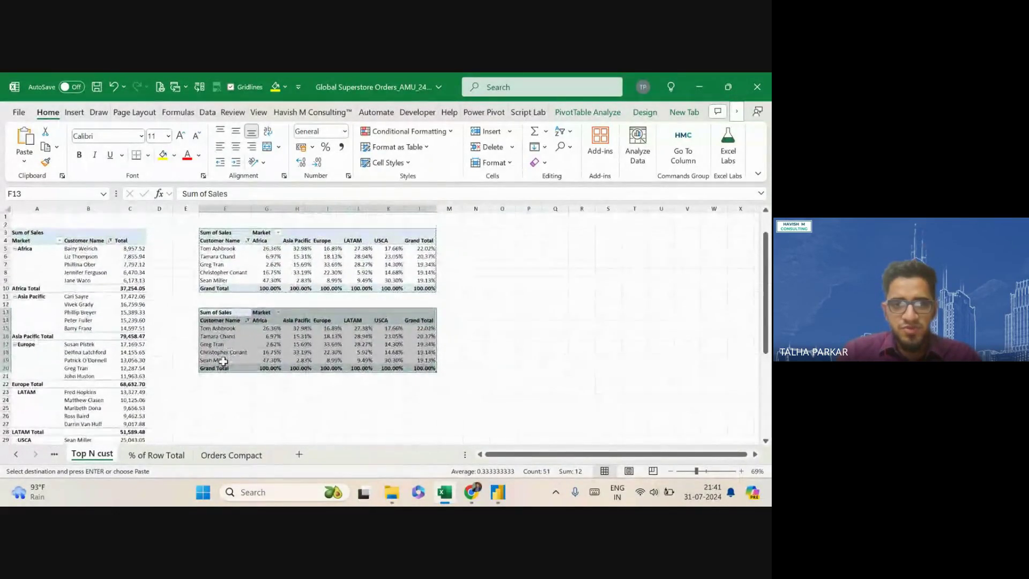
left_click(355, 388)
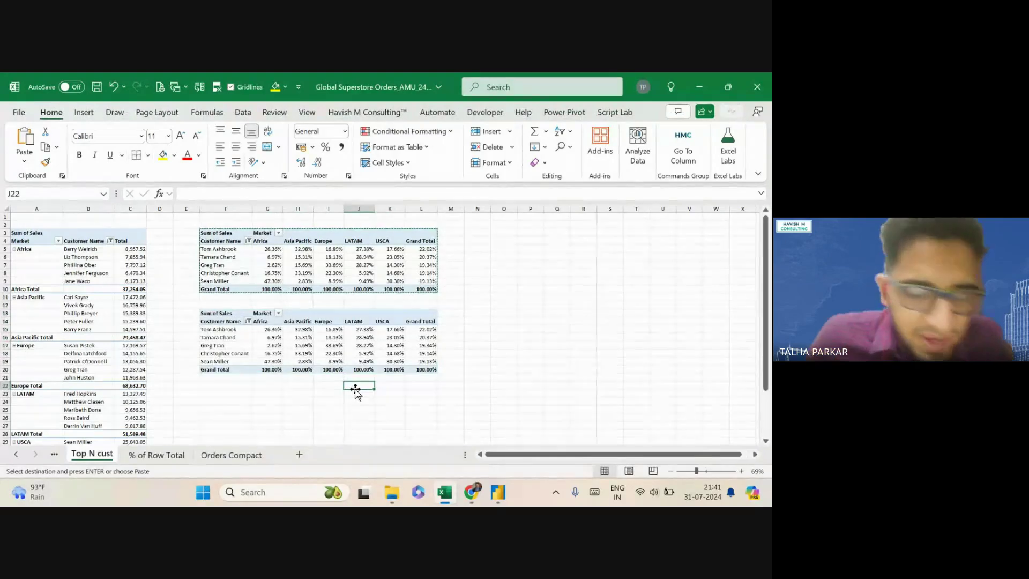
key("Escape")
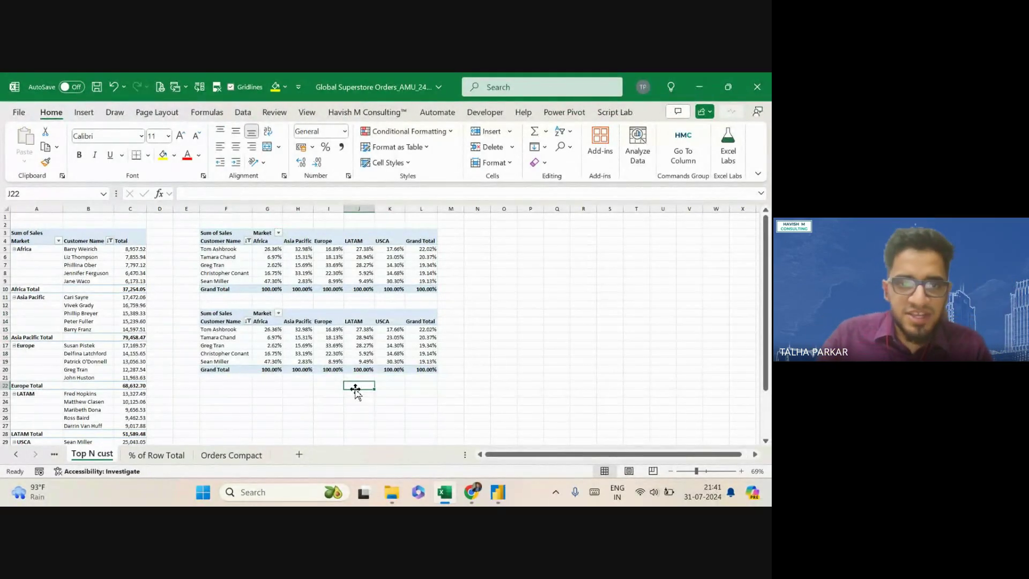
Display the field list for the duplicated pivot table and remove its Customer Name, Market and Sales fields
left_click(229, 354)
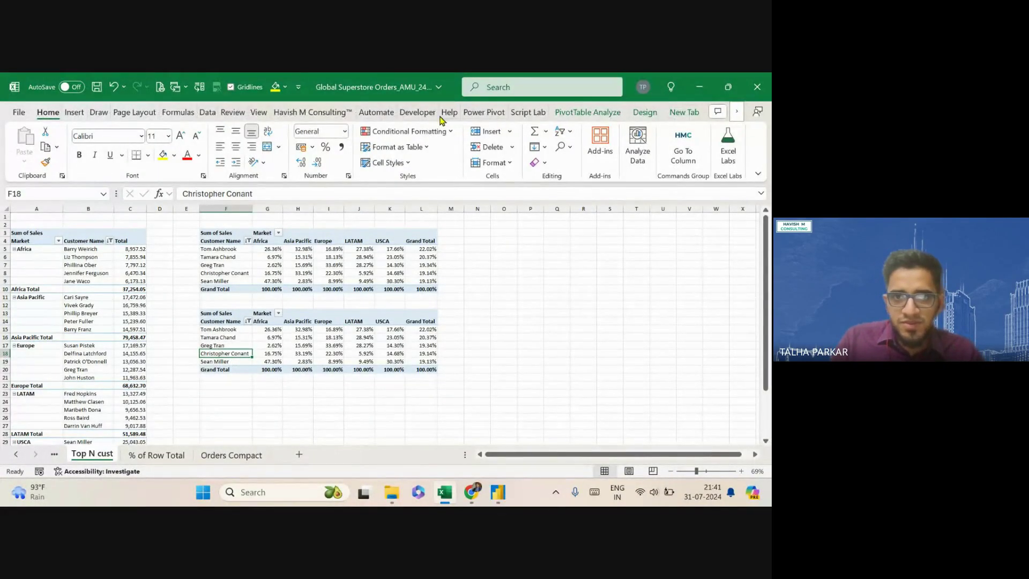
left_click(587, 112)
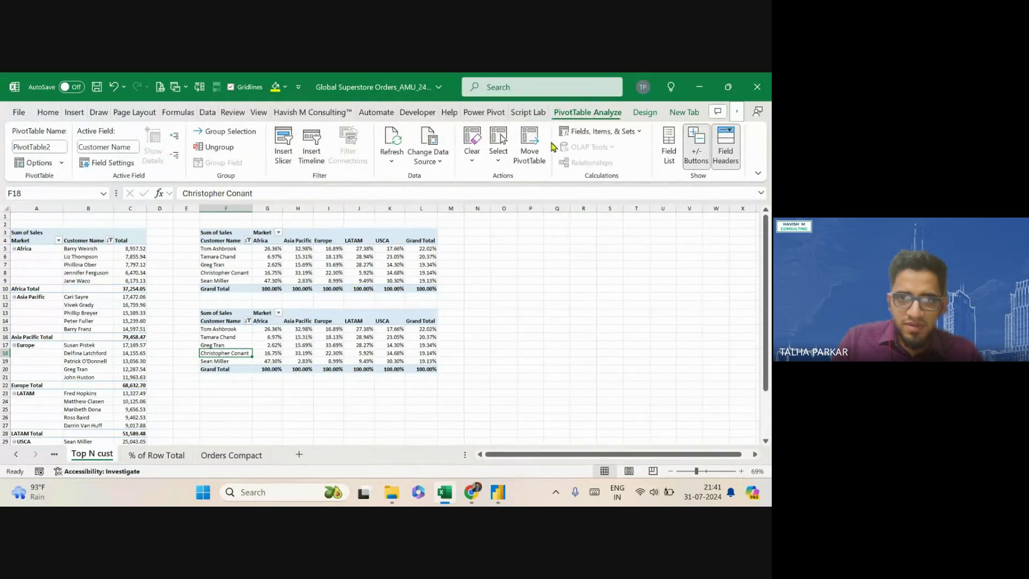
left_click(668, 135)
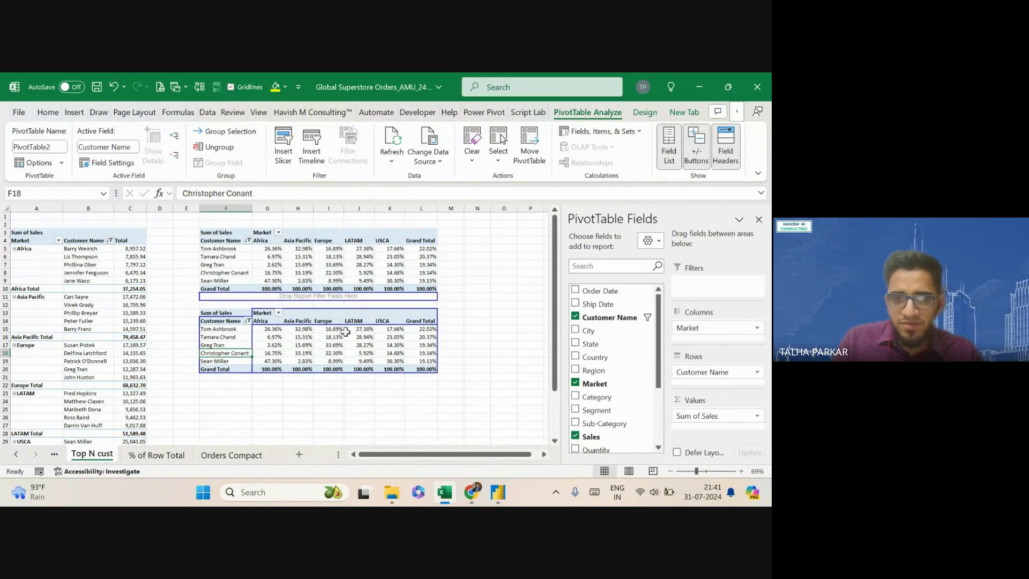
left_click(575, 316)
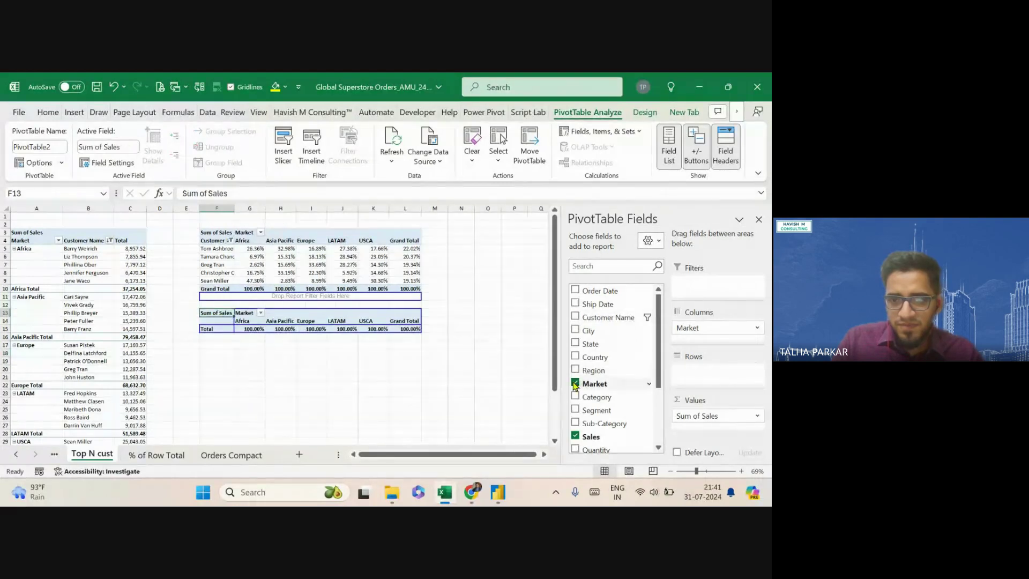
left_click(575, 382)
left_click(575, 437)
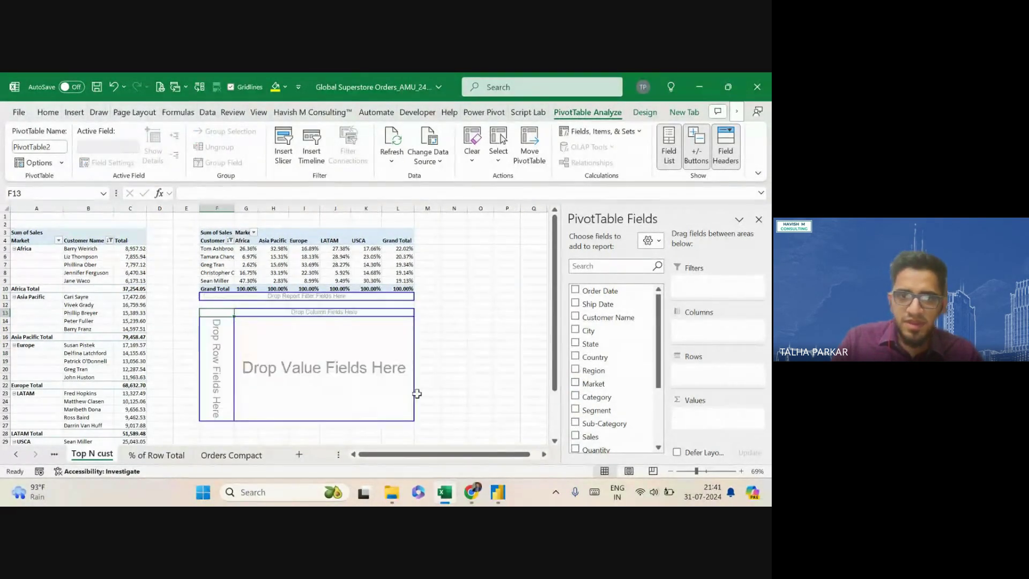
Review the extent of the source data on the Orders Compact sheet, from Order Date across to Profit and down its rows
key("alt+Tab")
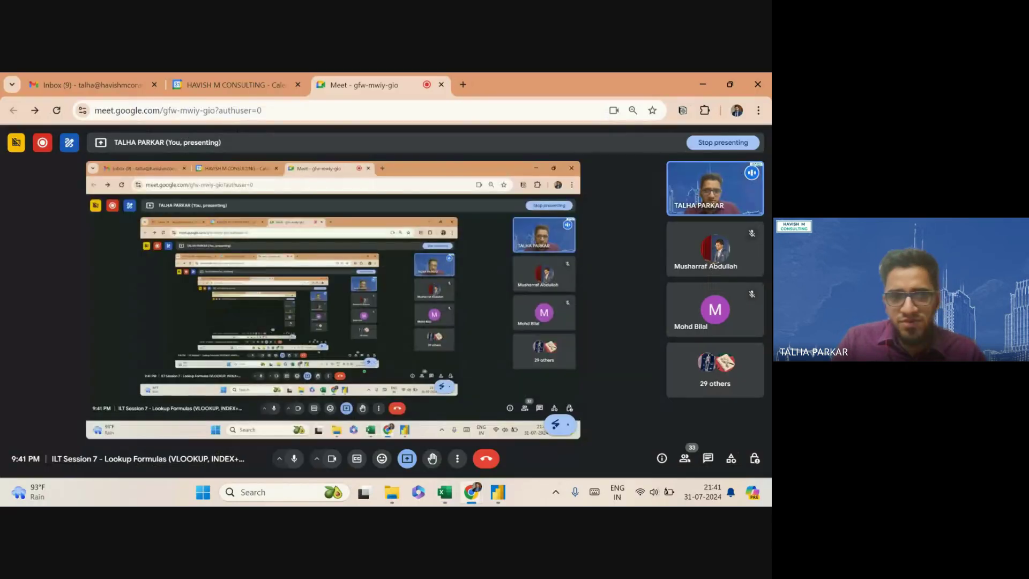
key("alt+Tab")
left_click(231, 454)
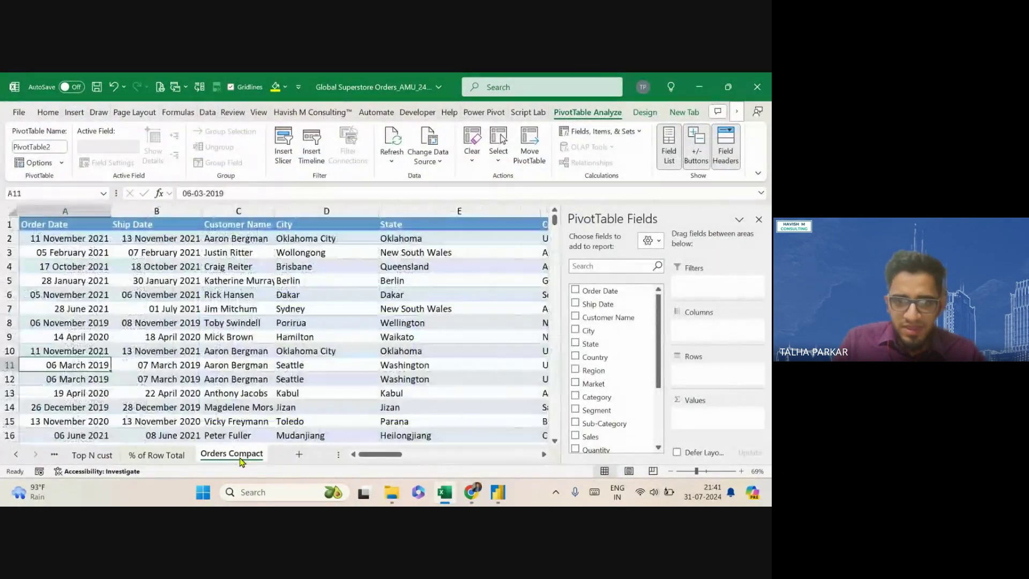
key("ctrl+Right")
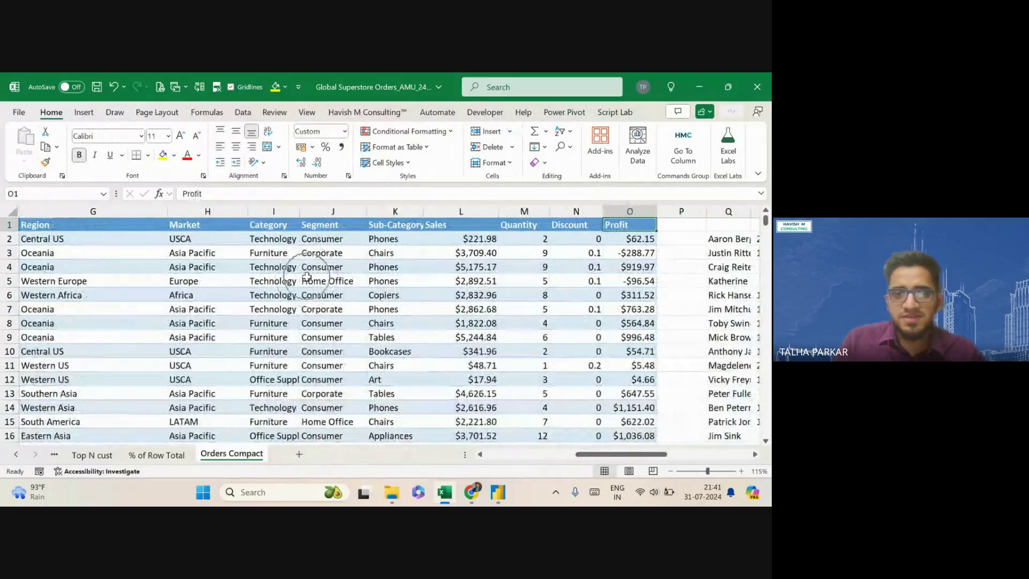
key("ctrl+Left")
key("ctrl+Right")
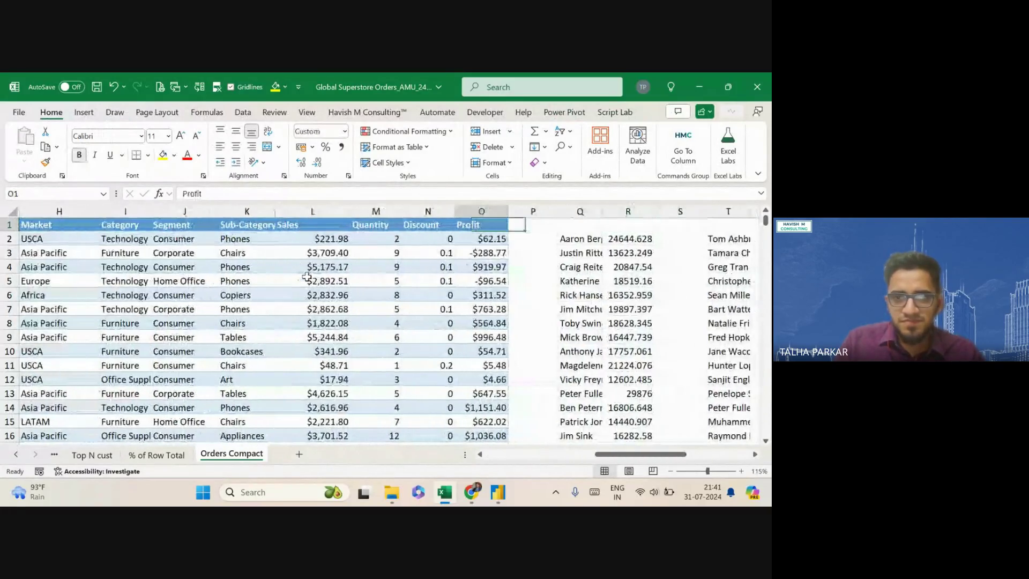
key("ctrl+Left")
key("ctrl+Down")
key("ctrl+Up")
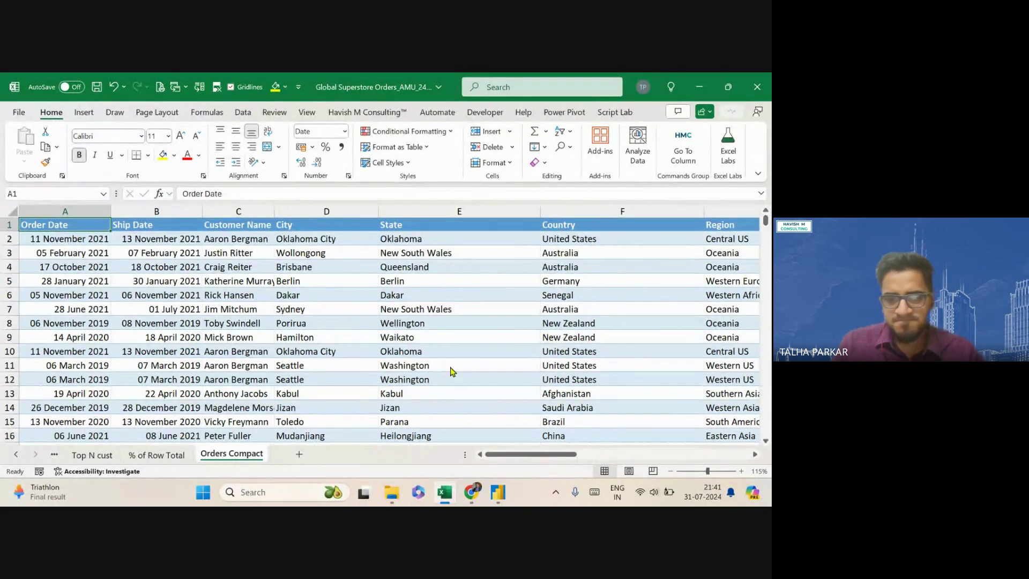
Switch to Google Meet to check the meeting chat, and return to the Top N cust sheet in Excel
key("alt+Tab")
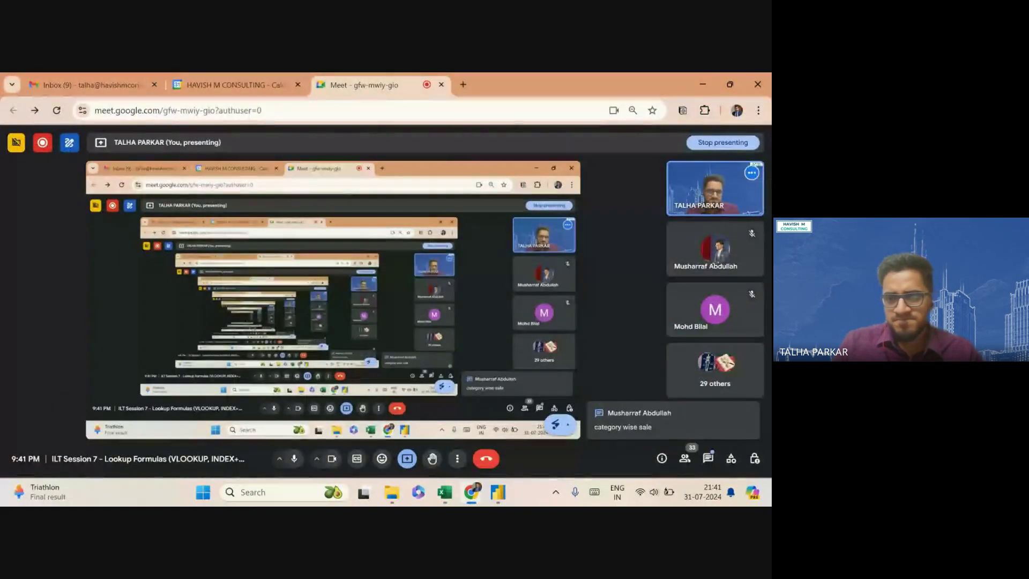
left_click(706, 461)
key("alt+Tab")
key("alt+Tab")
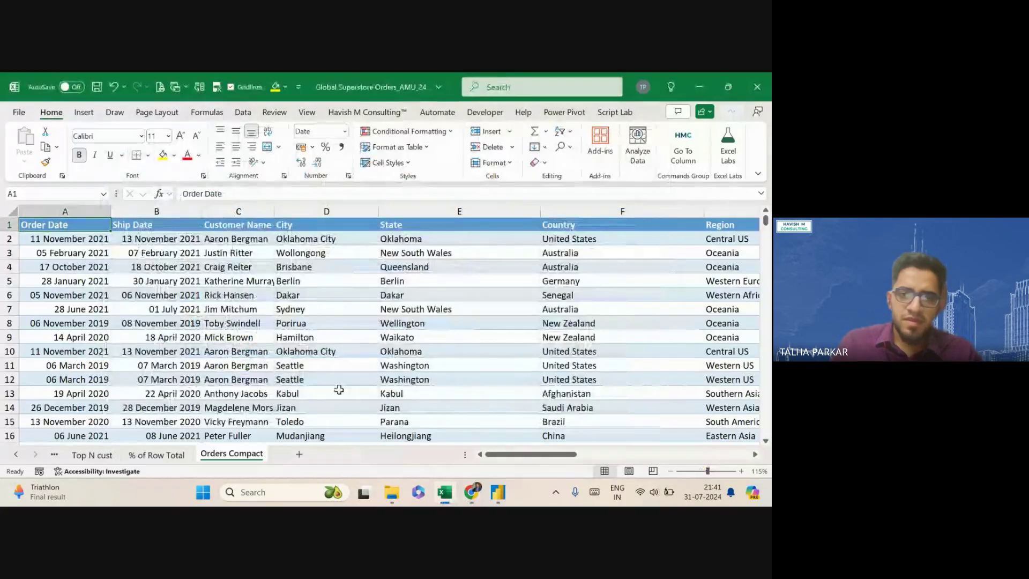
left_click(93, 455)
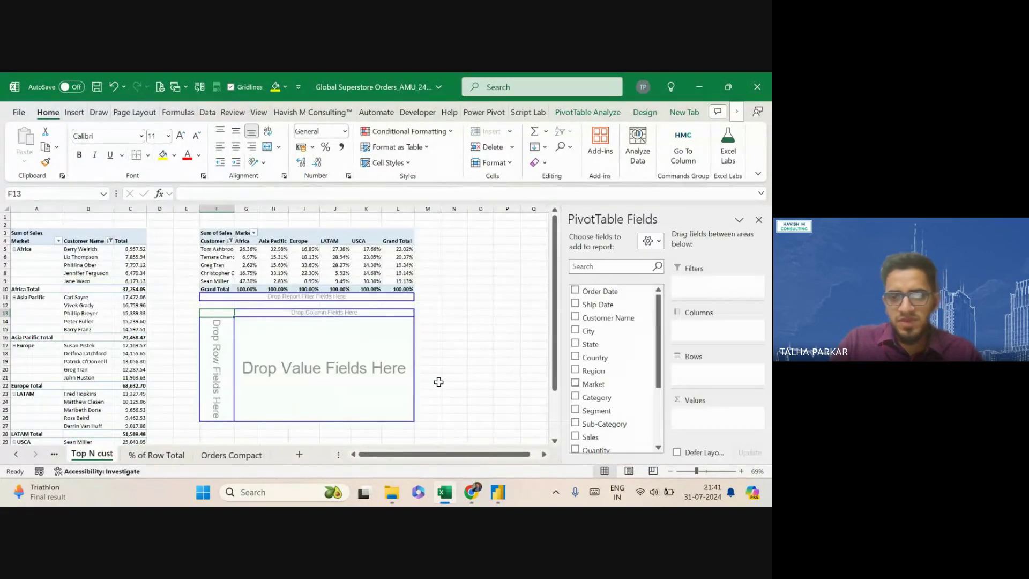
Build the empty pivot table with Category and Sub-Category as row fields and Sales as the value field
scroll(614, 340, "down", 3)
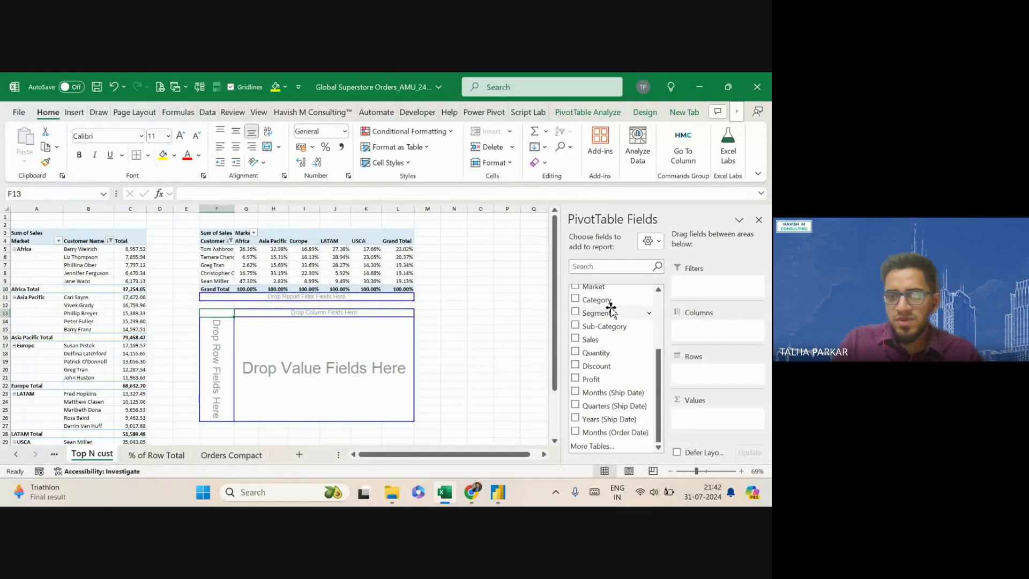
left_click_drag(611, 308, 718, 384)
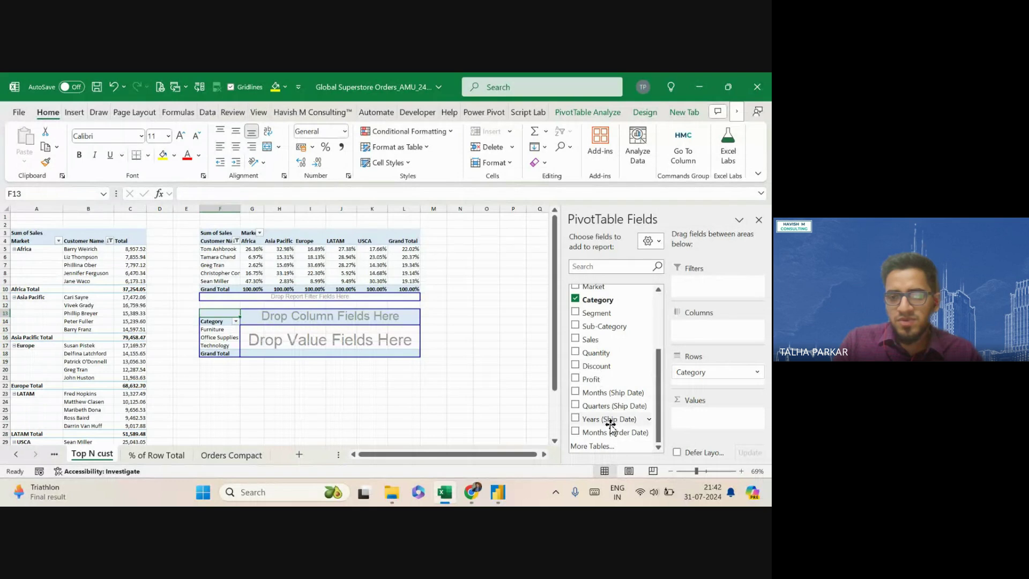
scroll(611, 409, "up", 3)
scroll(614, 393, "down", 3)
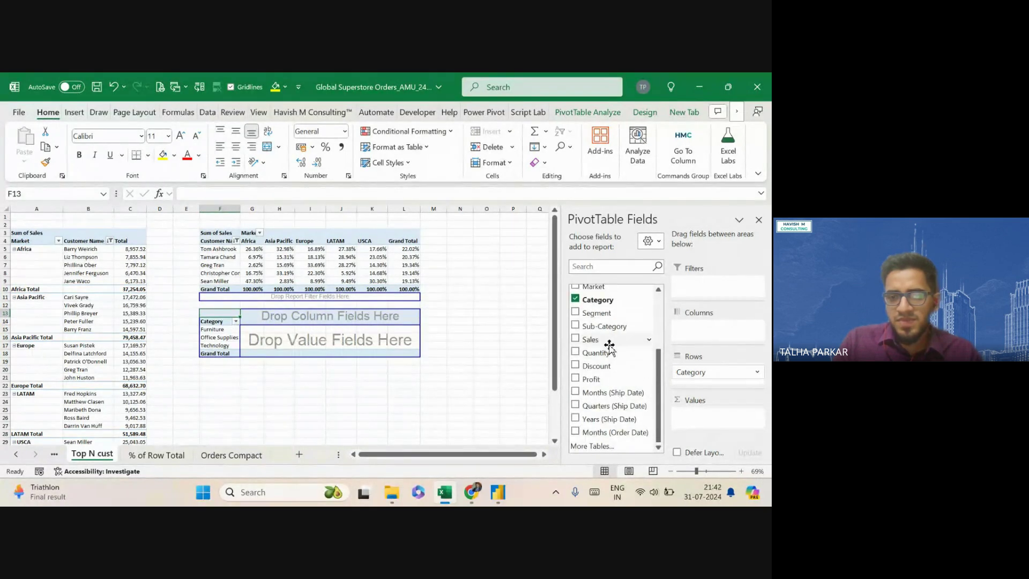
left_click_drag(600, 341, 708, 417)
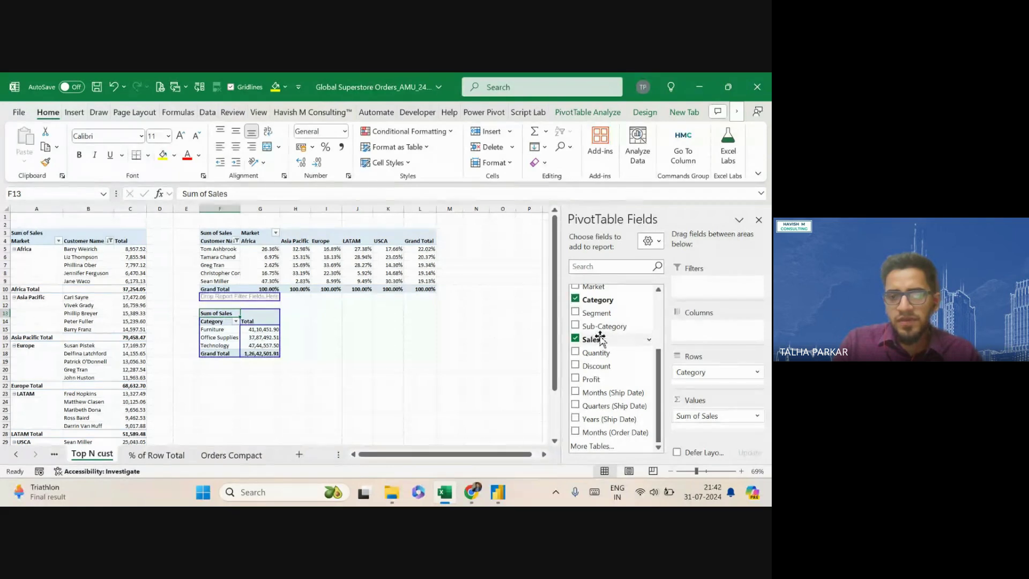
left_click_drag(597, 326, 714, 369)
scroll(196, 356, "down", 2)
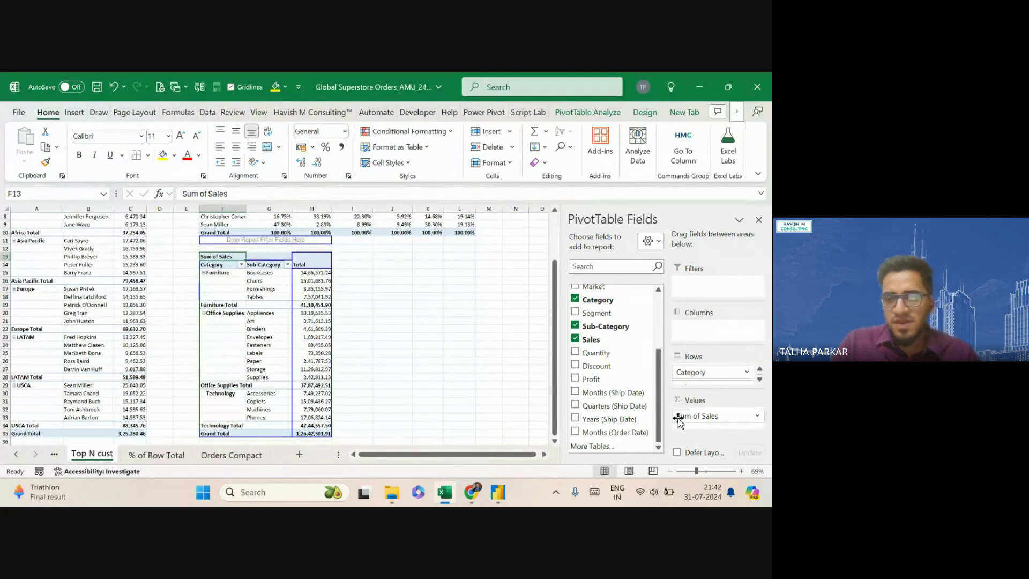
Add the Sales field a second time to the values of the category pivot table
left_click_drag(613, 343, 709, 425)
scroll(351, 285, "up", 3)
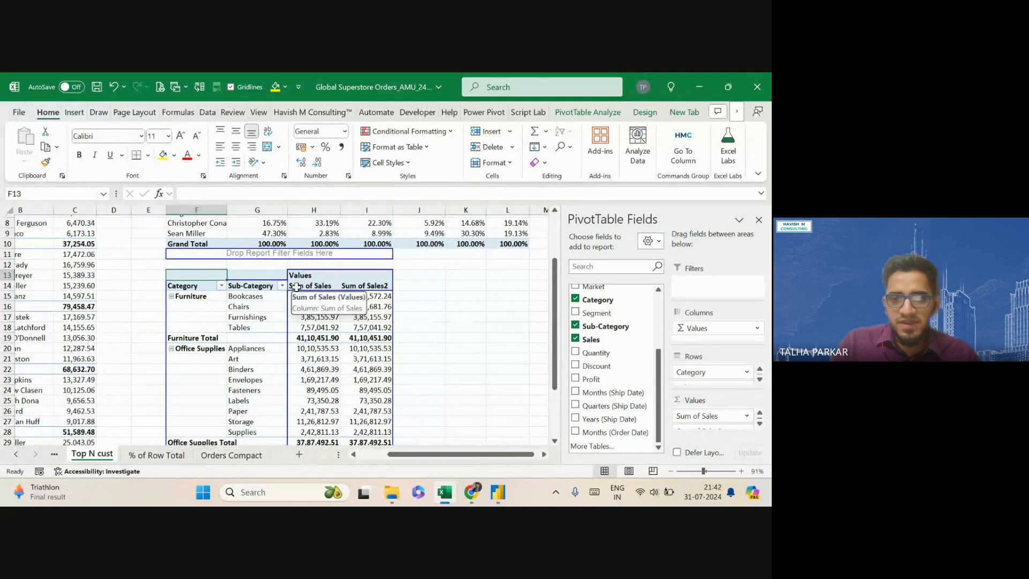
scroll(354, 320, "left", 2)
scroll(355, 320, "up", 3)
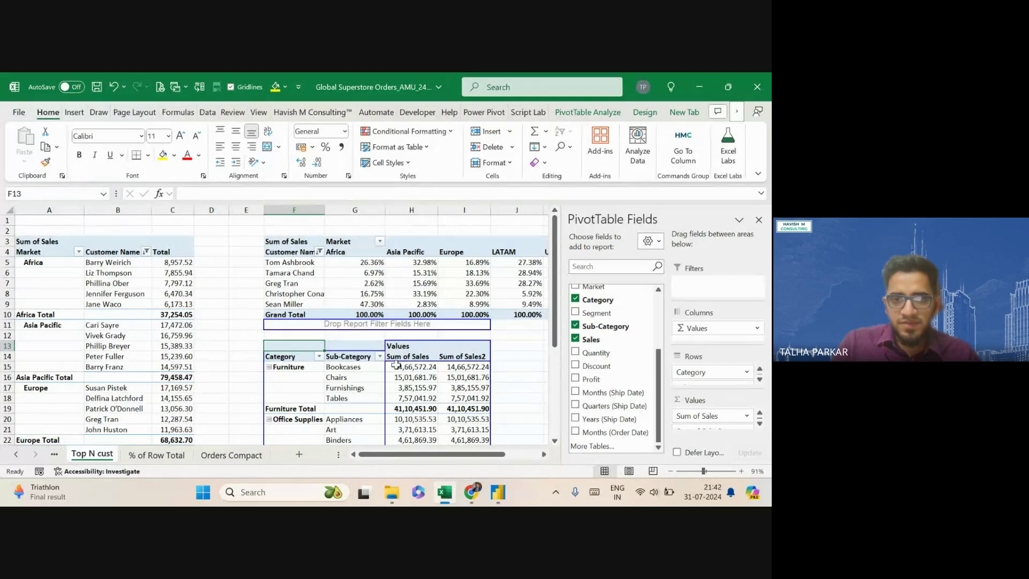
scroll(421, 369, "up", 2)
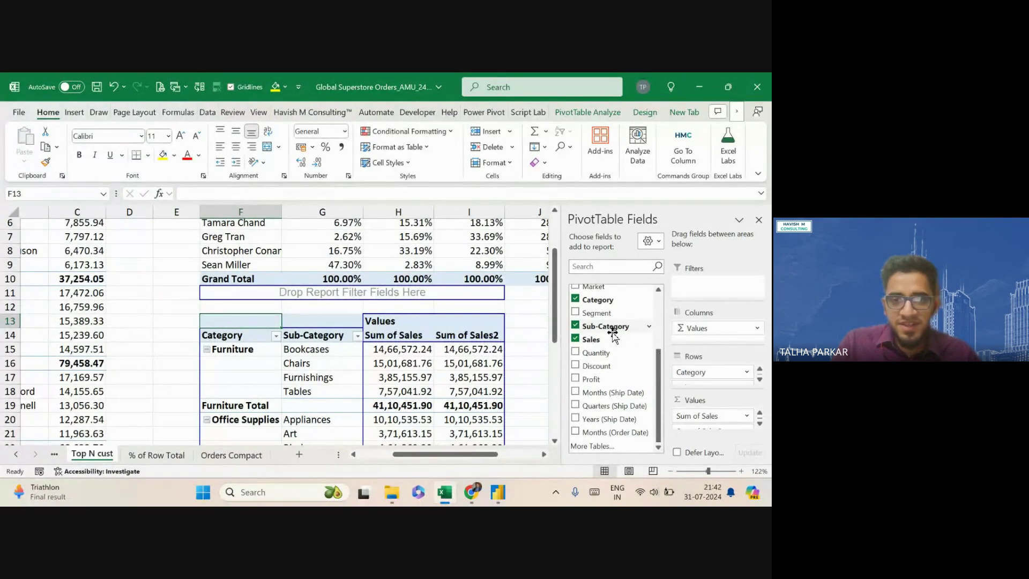
Rename the first sales value column header in H14 as Total Sales
left_click(441, 360)
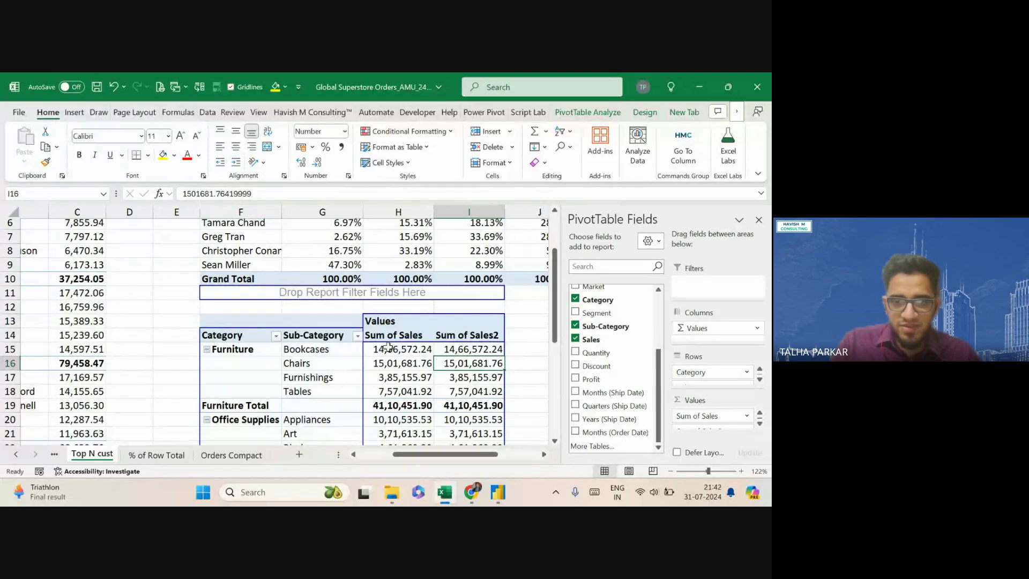
left_click(399, 338)
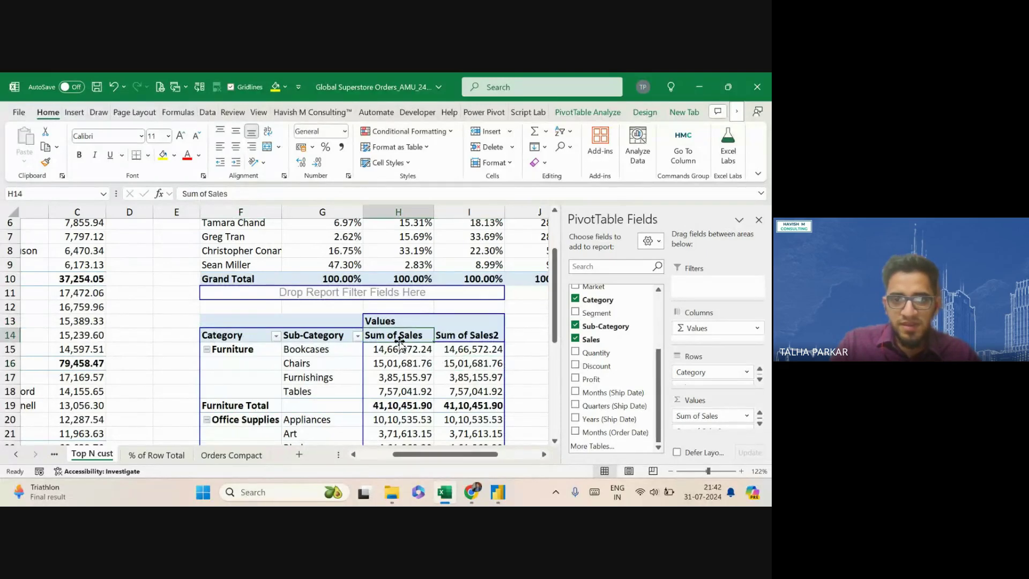
left_click(281, 193)
key("ctrl+a")
type("To")
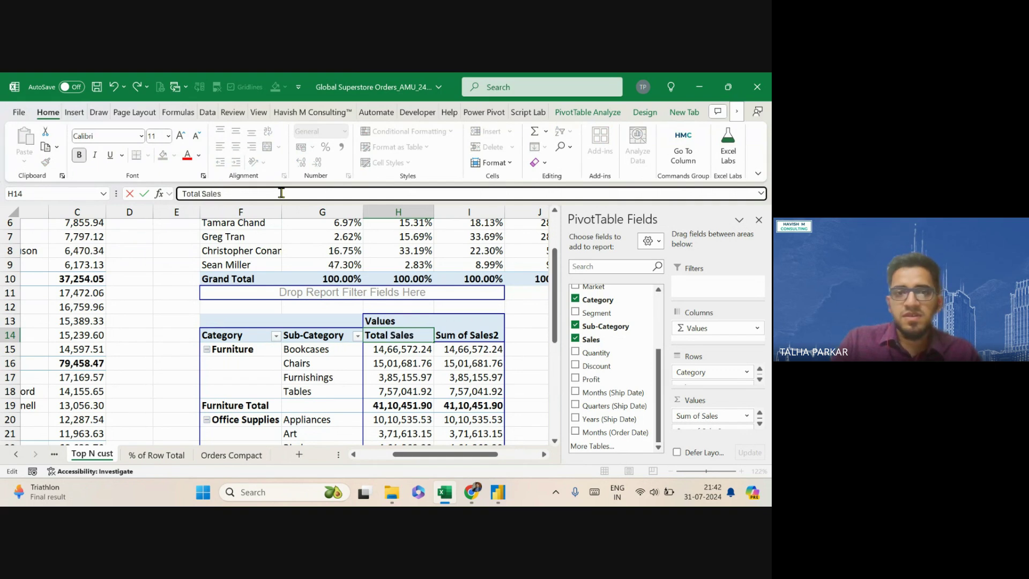
key("Return")
Rename the second sales value column header in I14 as % of Total
left_click(456, 337)
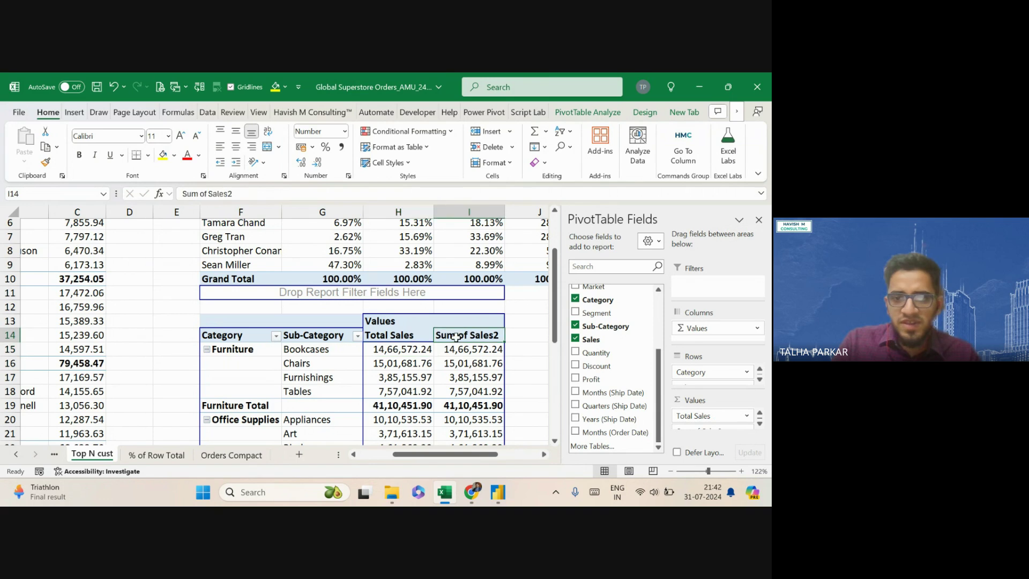
left_click(260, 193)
key("ctrl+a")
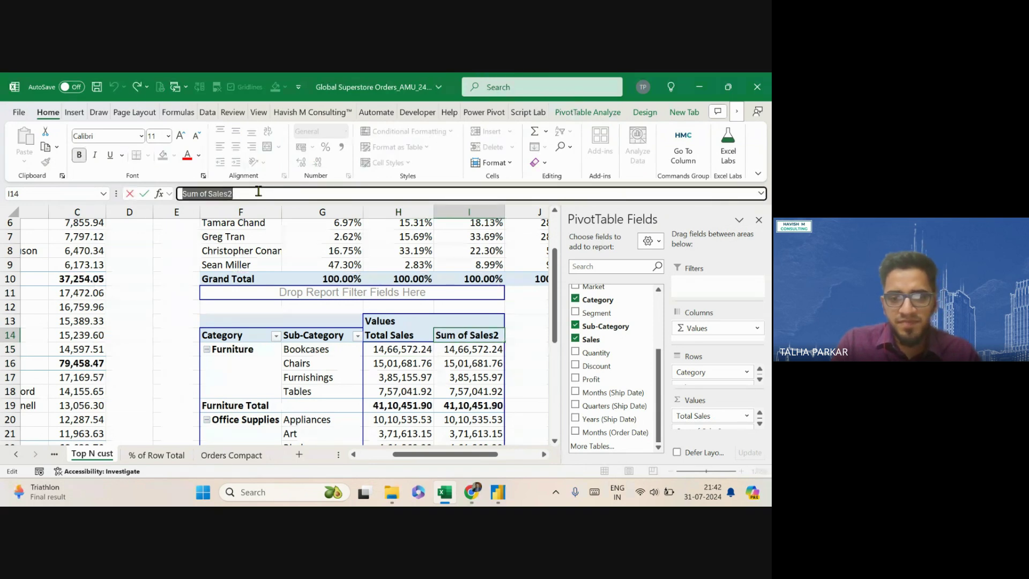
type("% of")
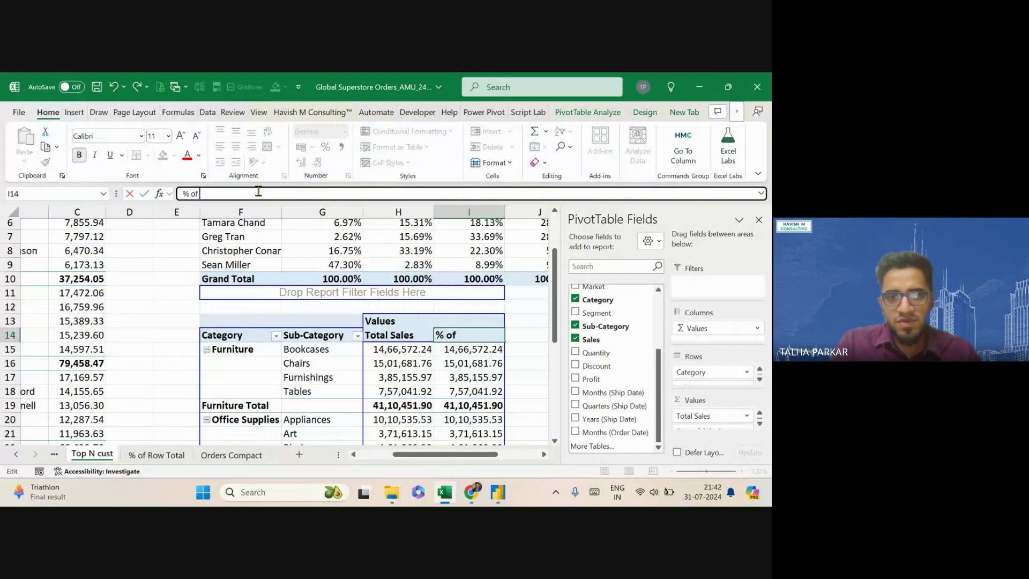
type(" Total")
key("Return")
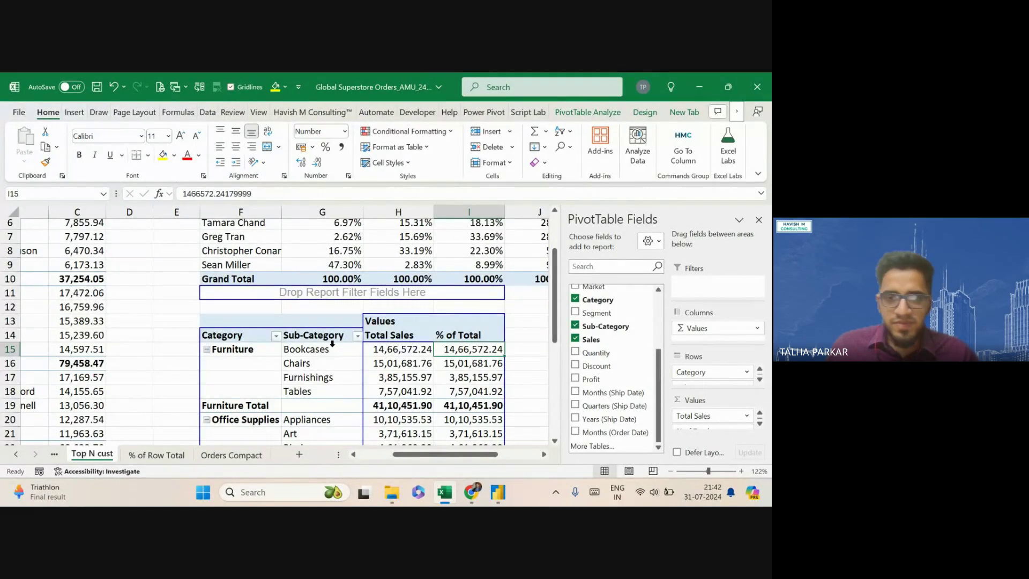
Hide the ribbon to give the category pivot table and its field list more room
scroll(332, 343, "down", 3)
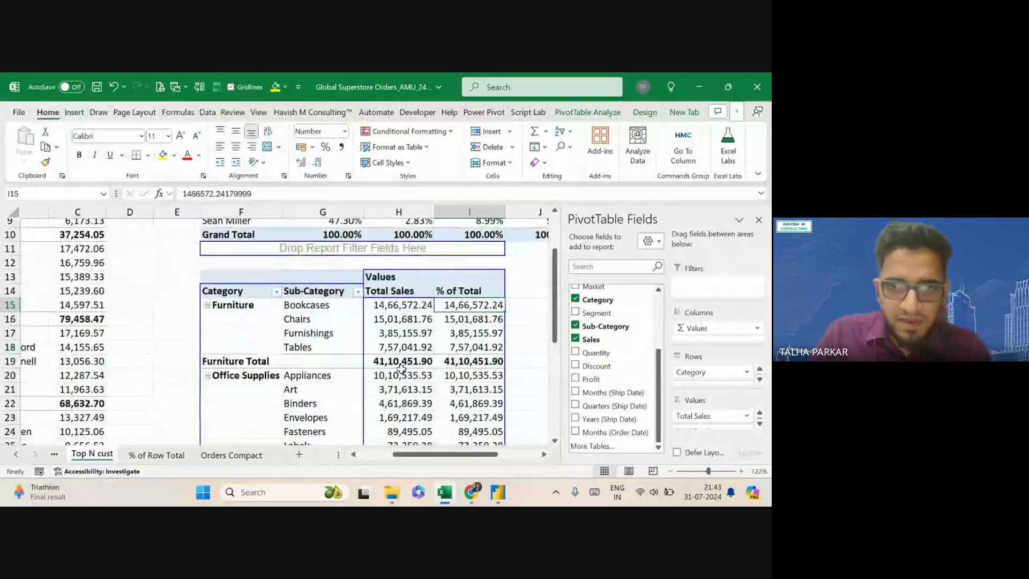
key("ctrl+shift+F1")
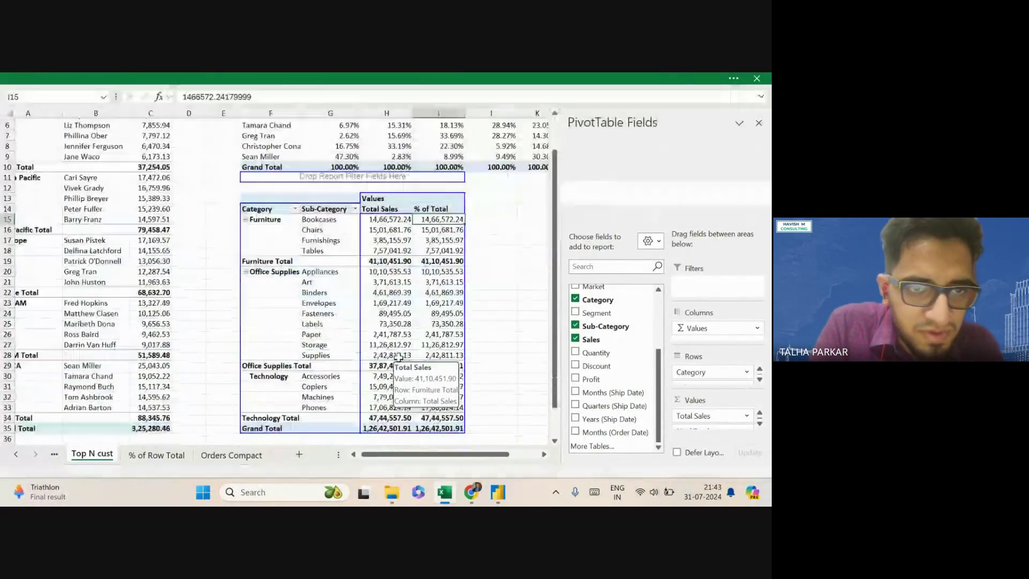
scroll(398, 357, "up", 3)
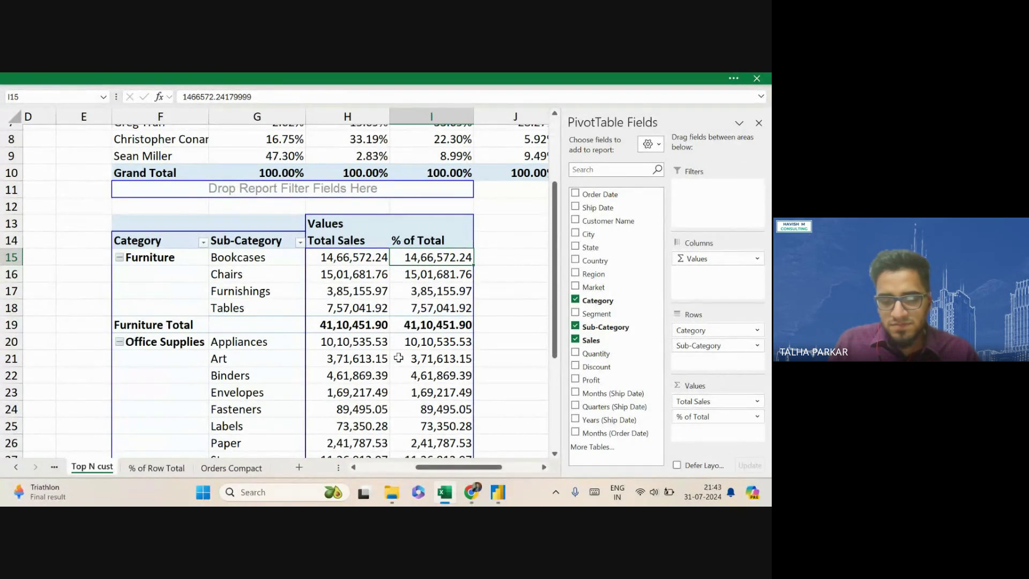
mouse_move(398, 358)
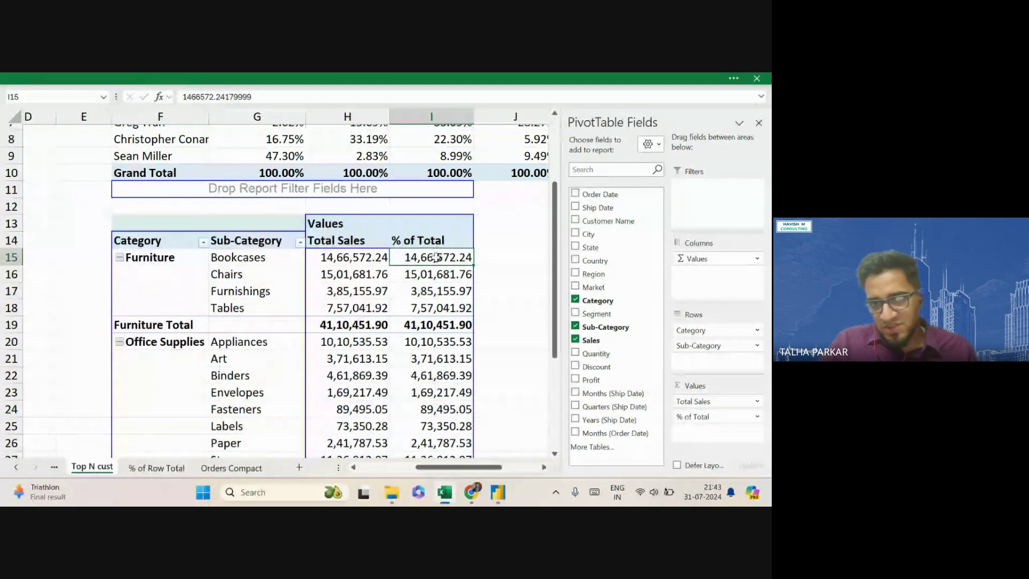
left_click(399, 239)
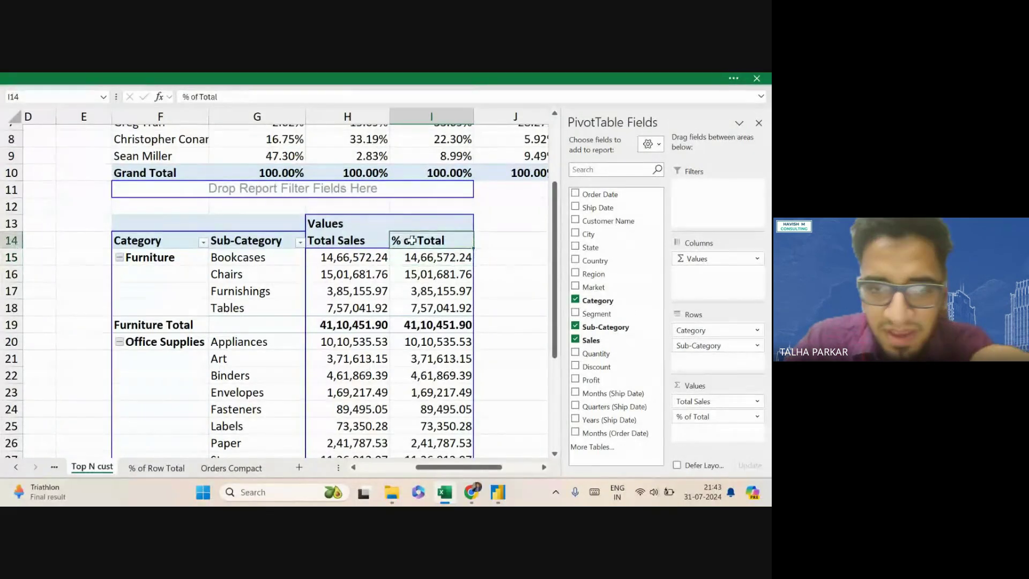
left_click(277, 99)
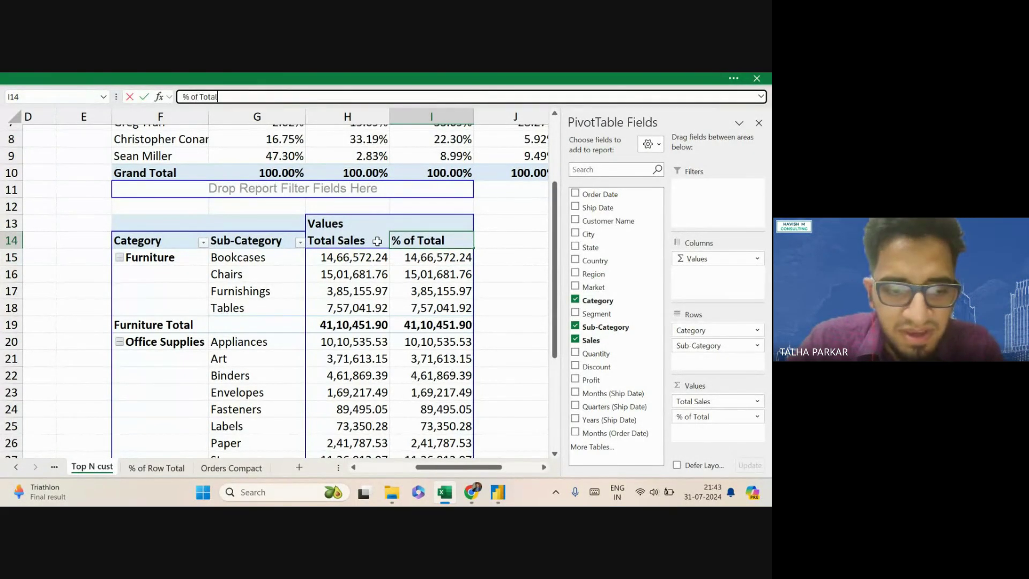
key("Escape")
double_click(419, 243)
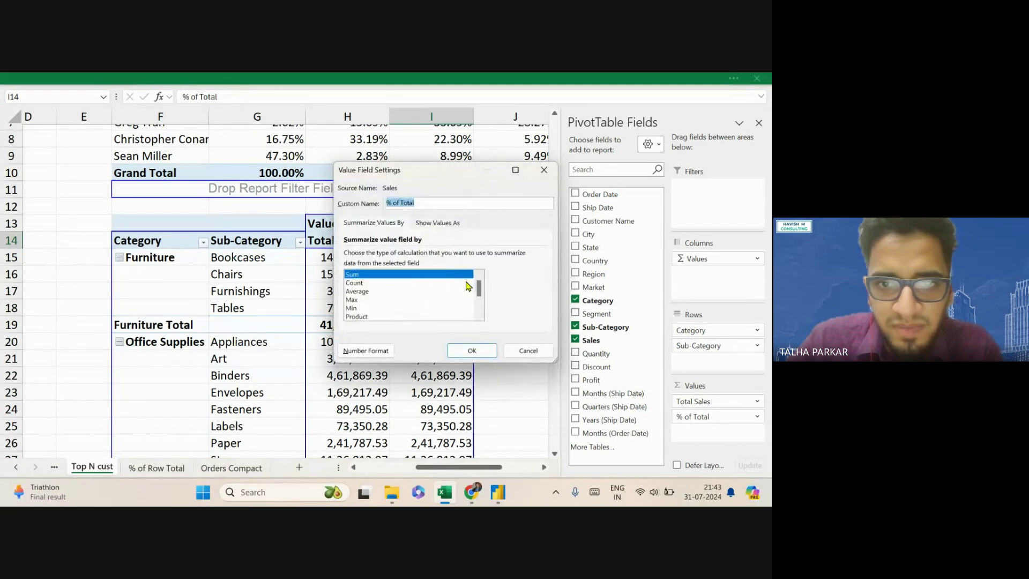
key("Escape")
right_click(429, 262)
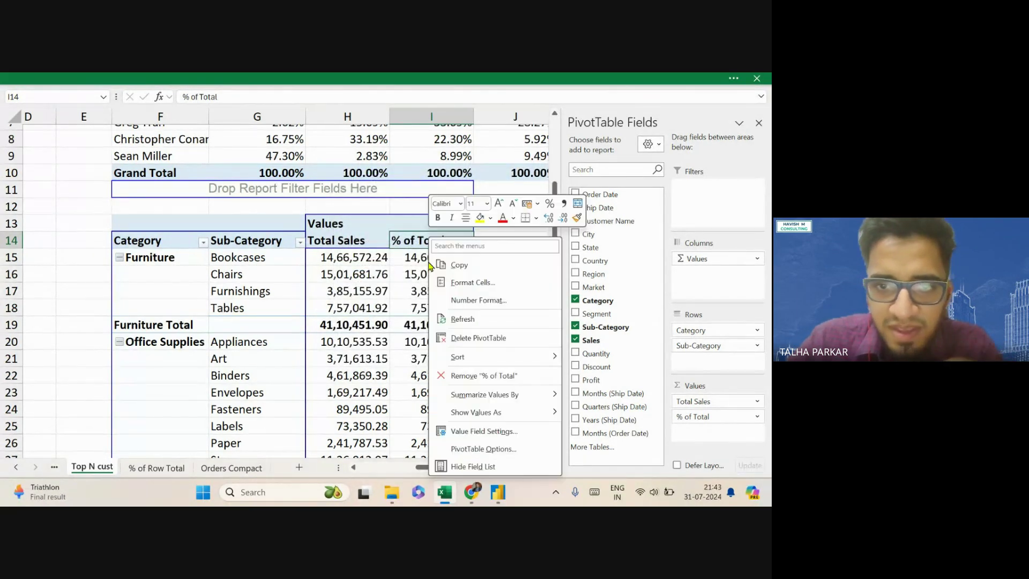
key("Escape")
left_click(424, 289)
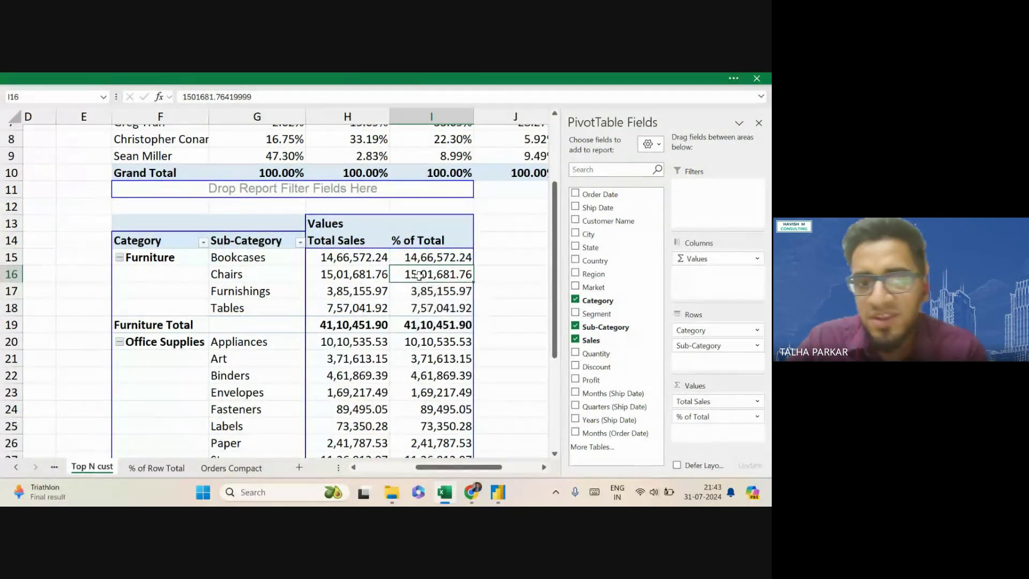
right_click(422, 279)
mouse_move(503, 395)
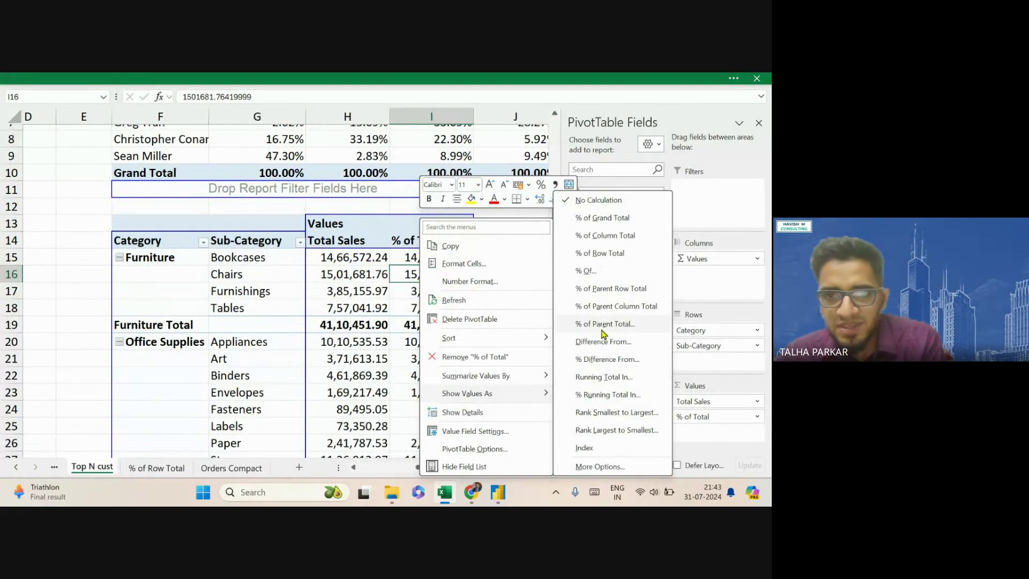
left_click(585, 309)
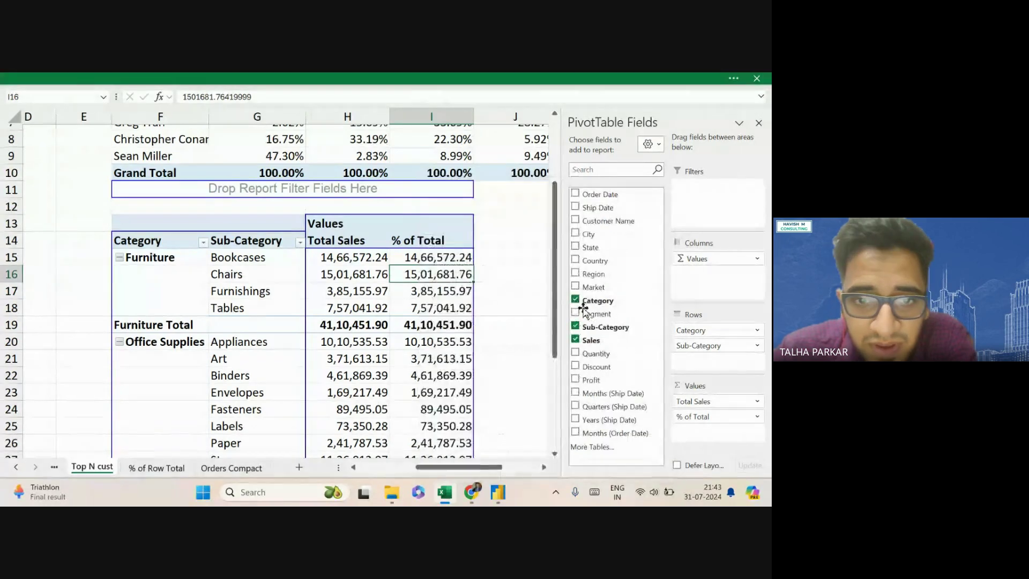
scroll(455, 346, "down", 4)
scroll(455, 346, "up", 4)
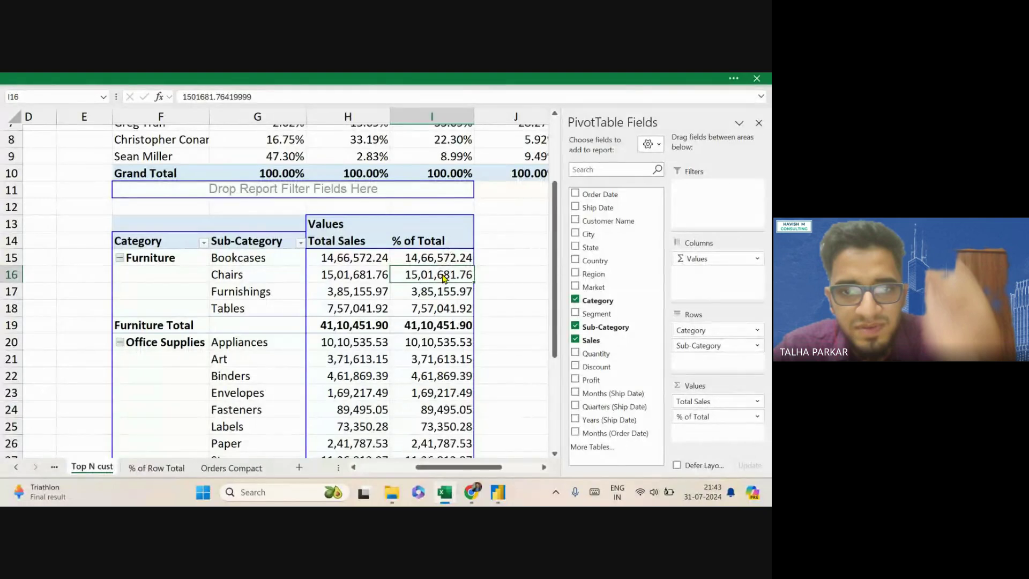
Show the values of the % of Total column as % of Column Total and review the resulting shares
right_click(444, 278)
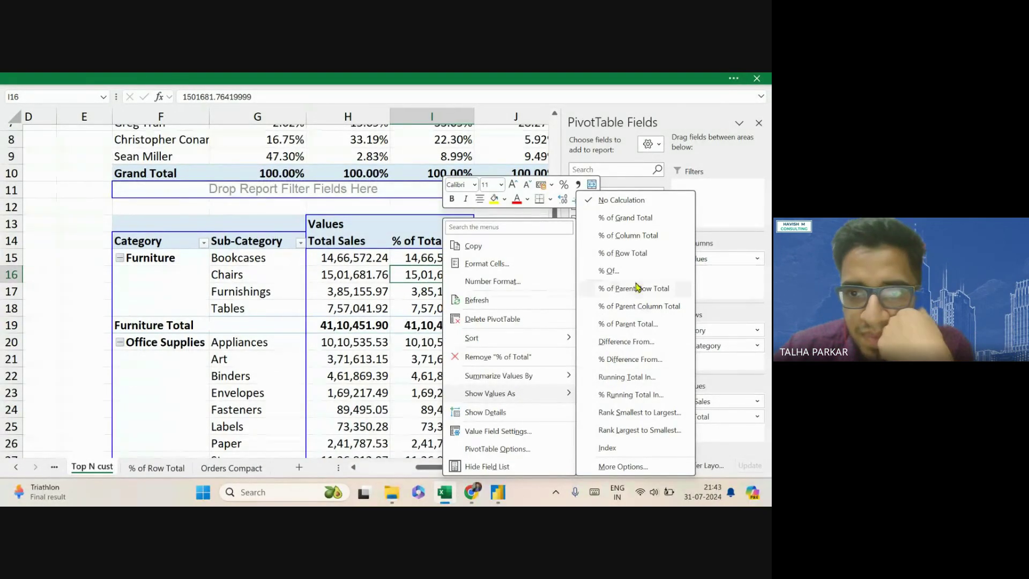
left_click(643, 236)
scroll(499, 328, "down", 3)
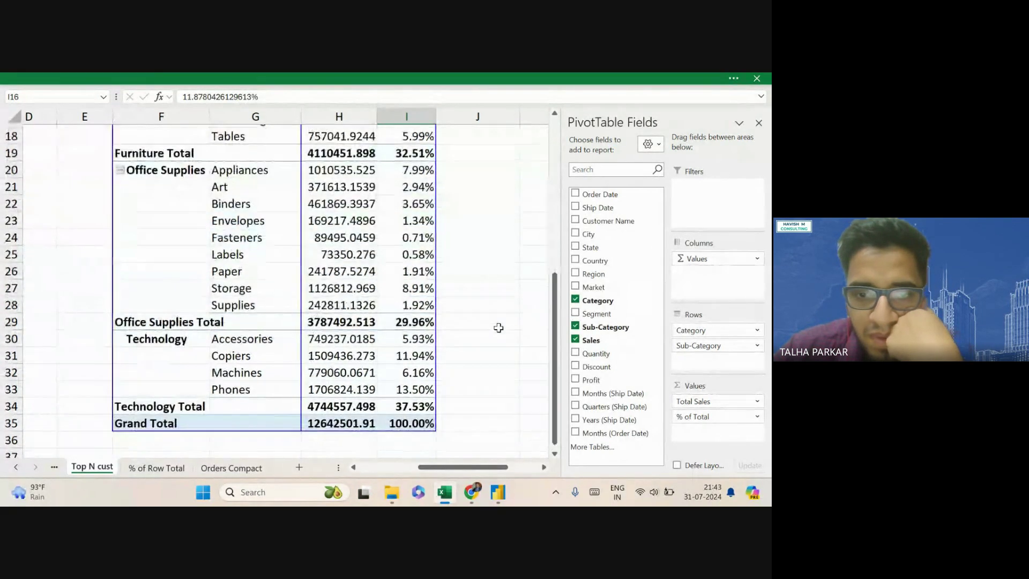
scroll(498, 328, "up", 2)
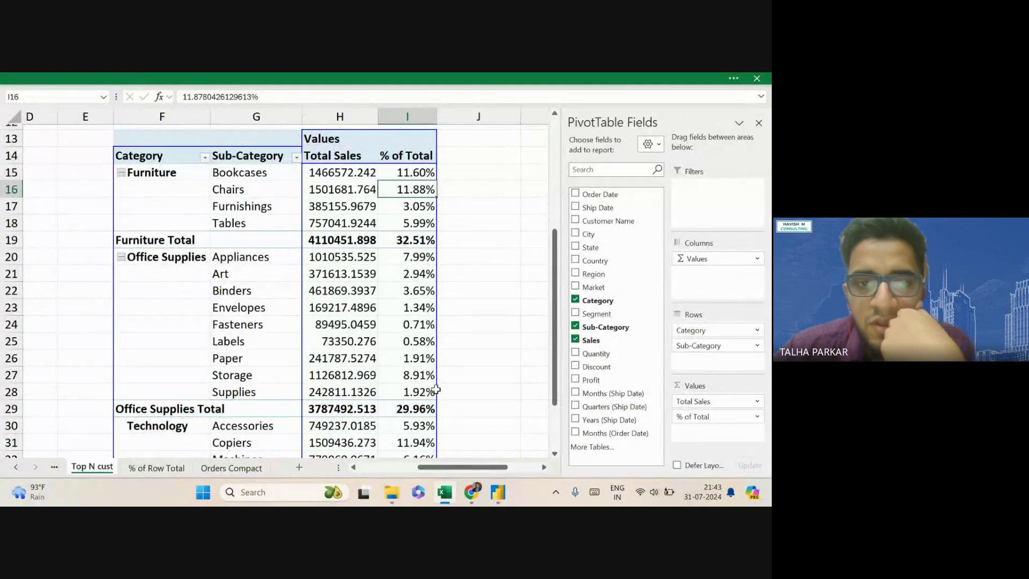
scroll(310, 272, "up", 1)
scroll(351, 277, "down", 1)
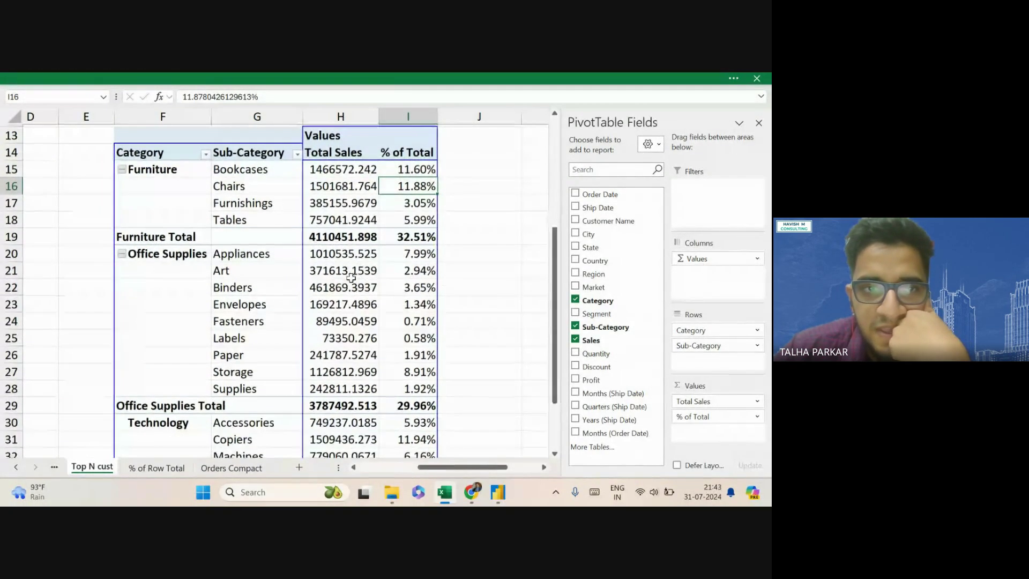
Collapse the Furniture, Office Supplies and Technology categories to their totals, and expand all three back to their sub-categories
left_click(121, 171)
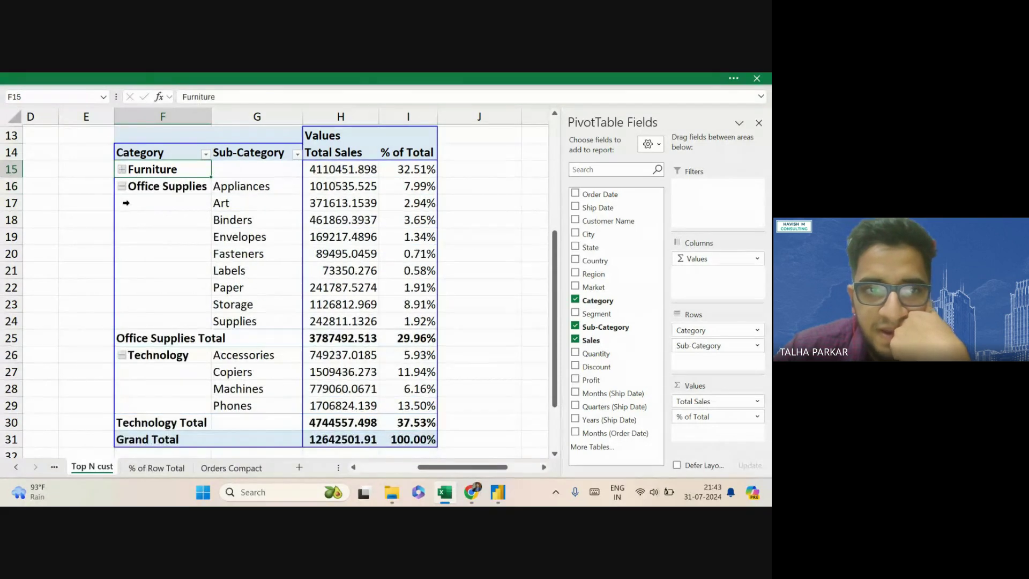
left_click(121, 187)
left_click(122, 203)
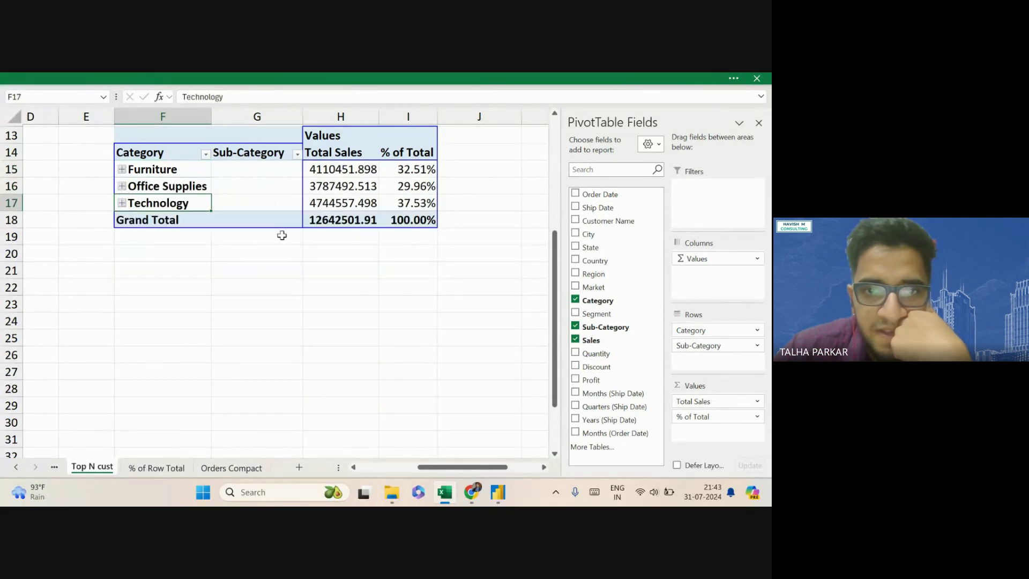
left_click(122, 170)
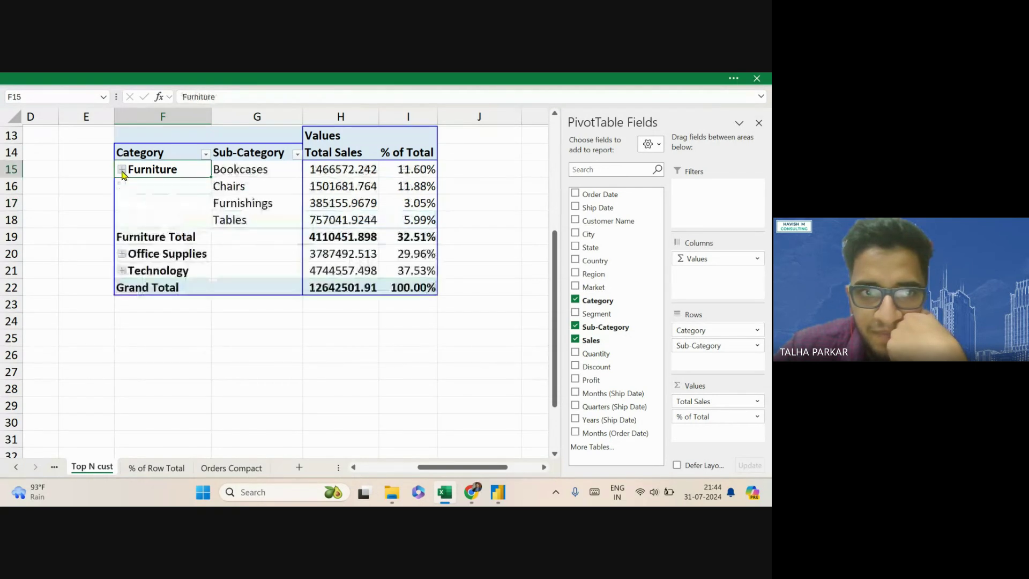
left_click(122, 254)
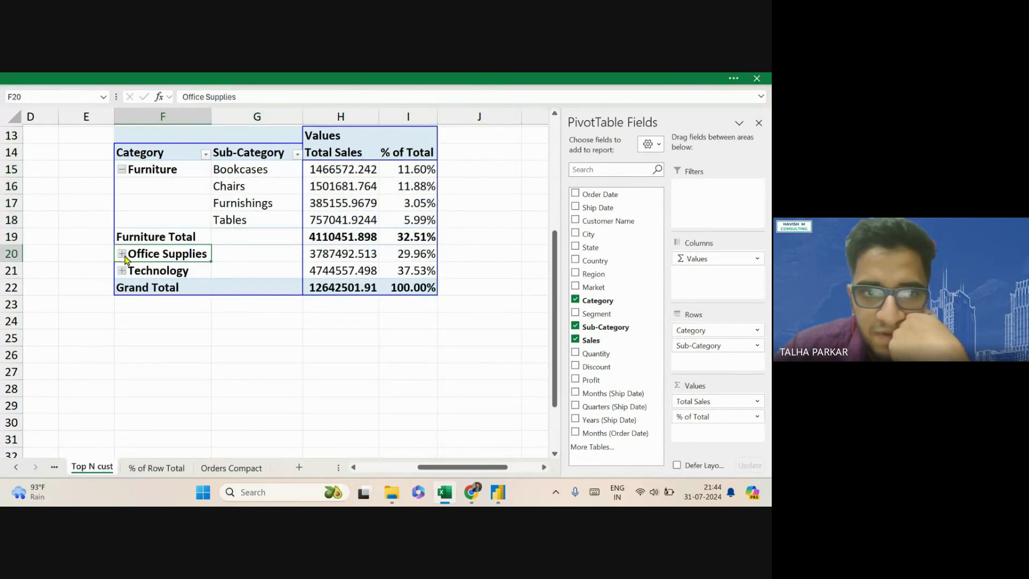
left_click(123, 423)
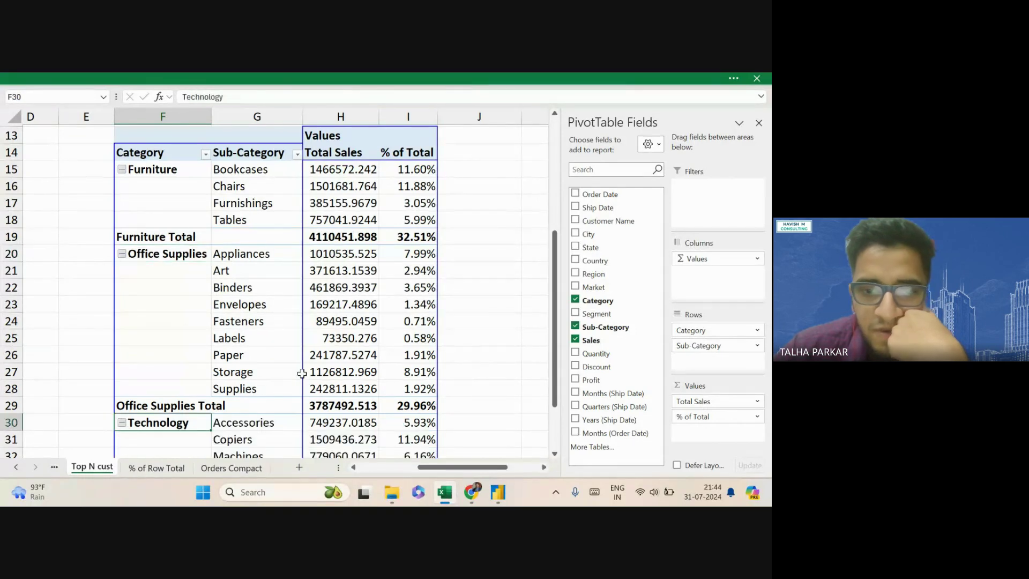
scroll(436, 190, "down", 2)
mouse_move(392, 429)
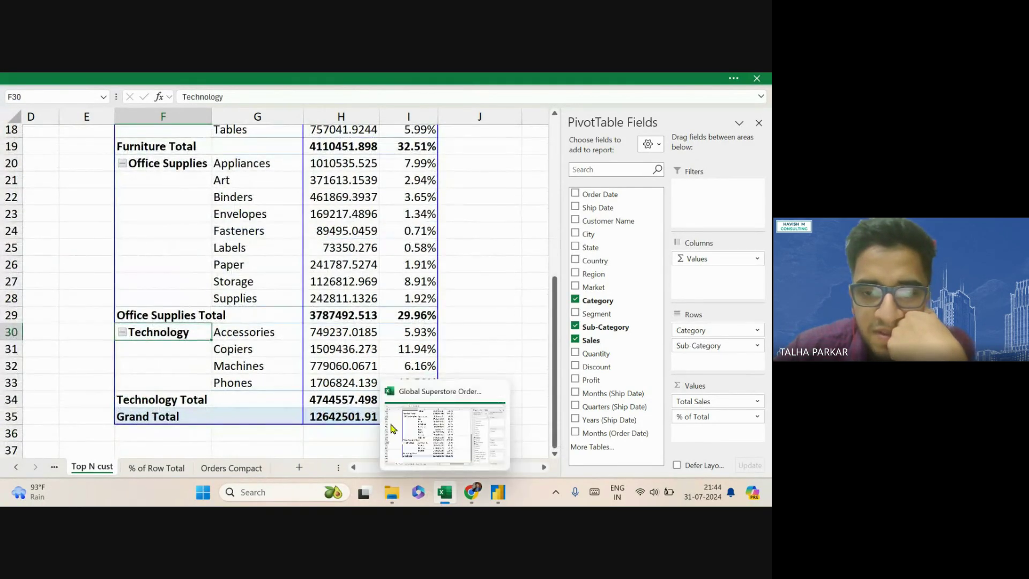
Show the values of the % of Total column as % of Parent Total with Category as the base field
scroll(375, 294, "up", 4)
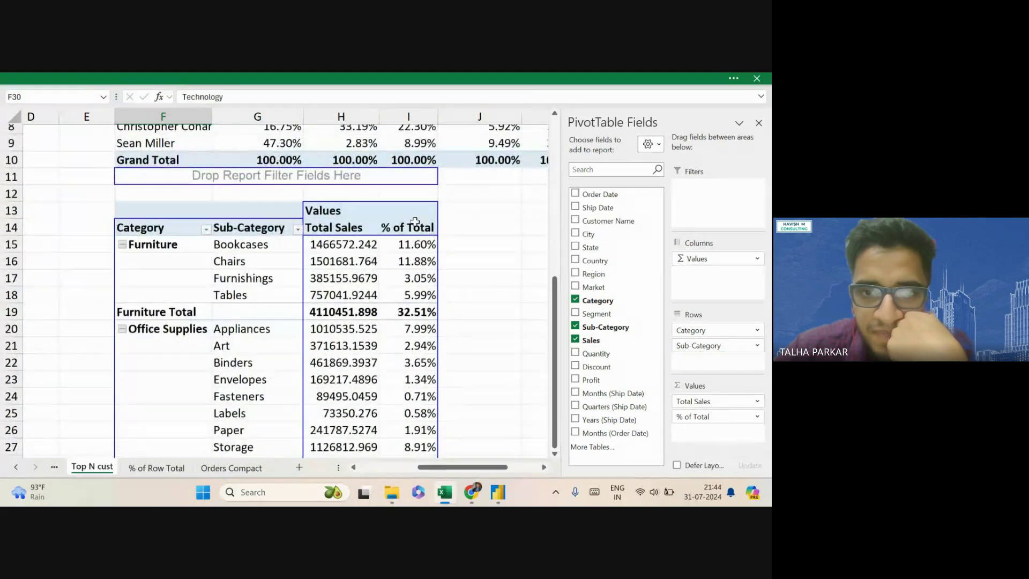
left_click(417, 252)
right_click(417, 251)
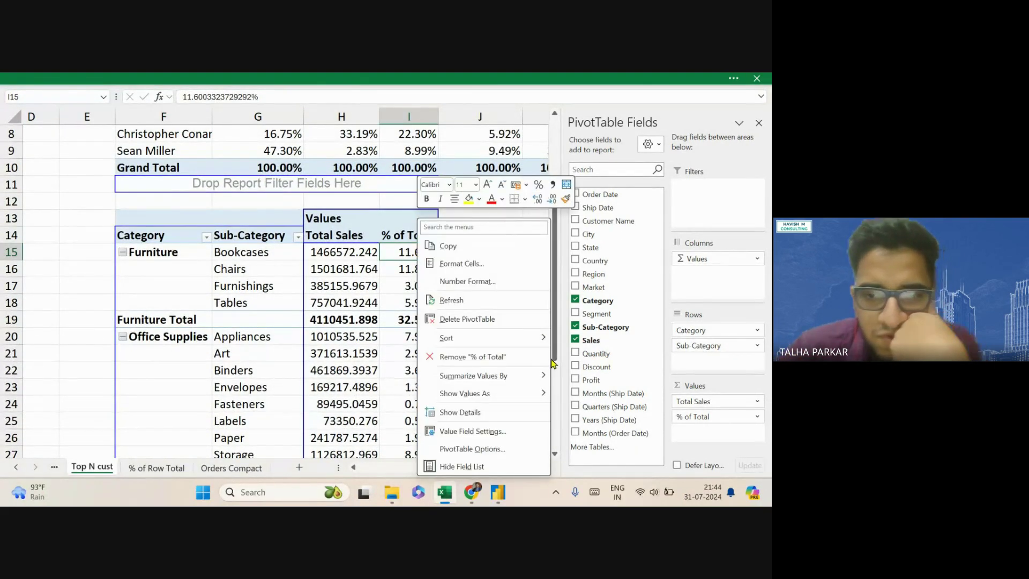
mouse_move(530, 394)
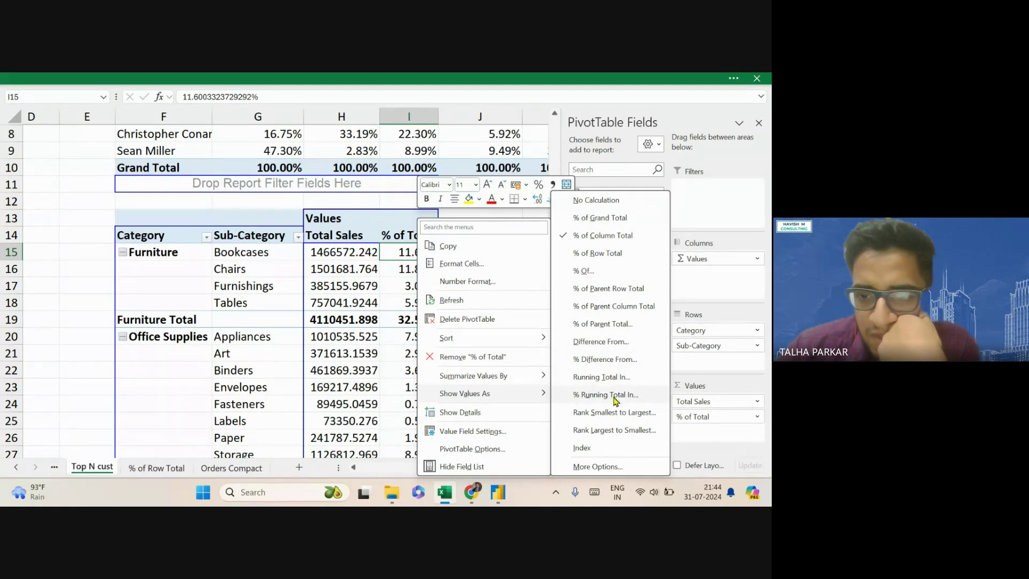
left_click(623, 324)
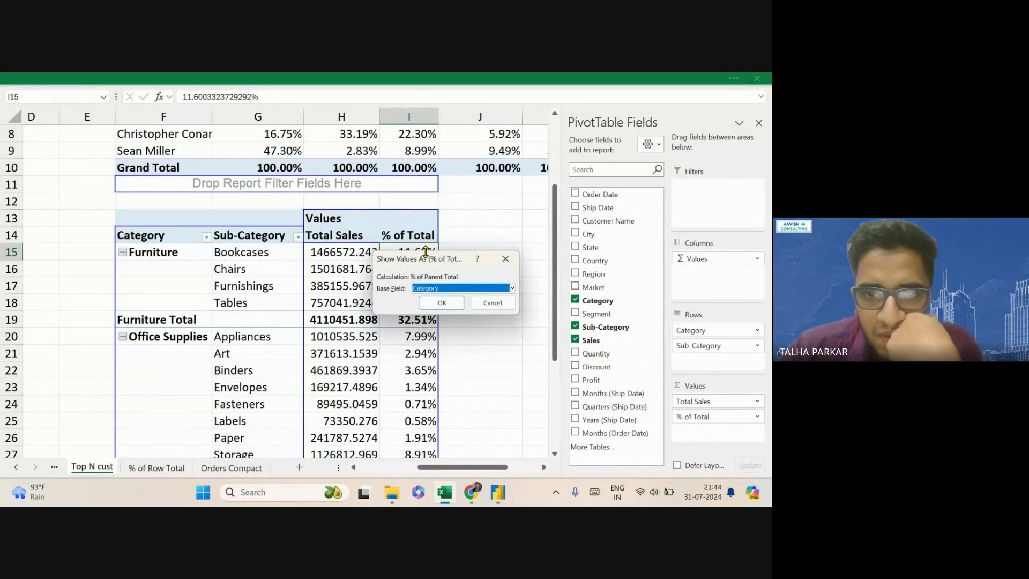
left_click_drag(431, 263, 475, 213)
left_click(487, 253)
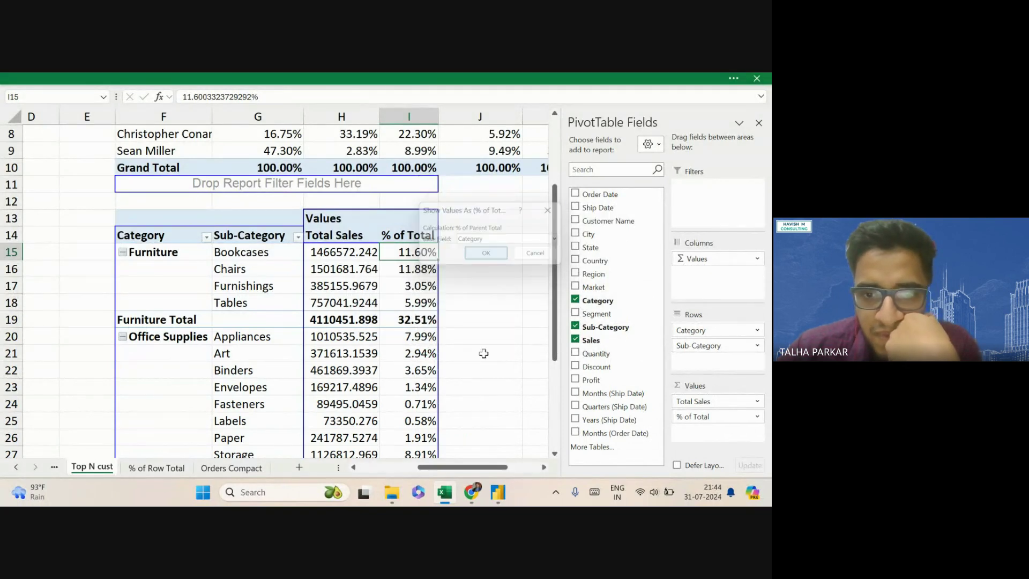
Reopen the % of Parent Total calculation for the % of Total column, review the base field choices and keep Category
right_click(410, 305)
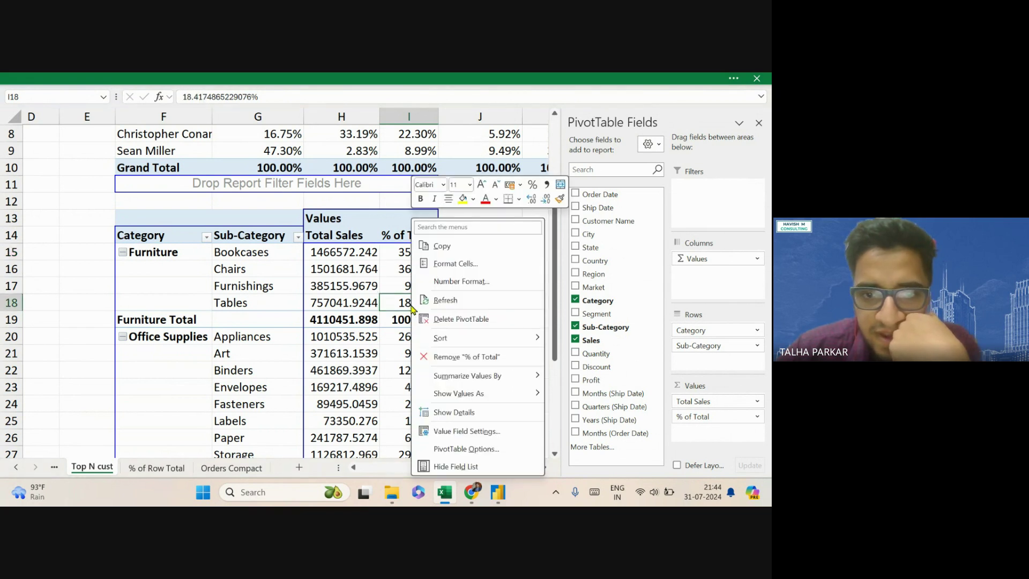
mouse_move(505, 393)
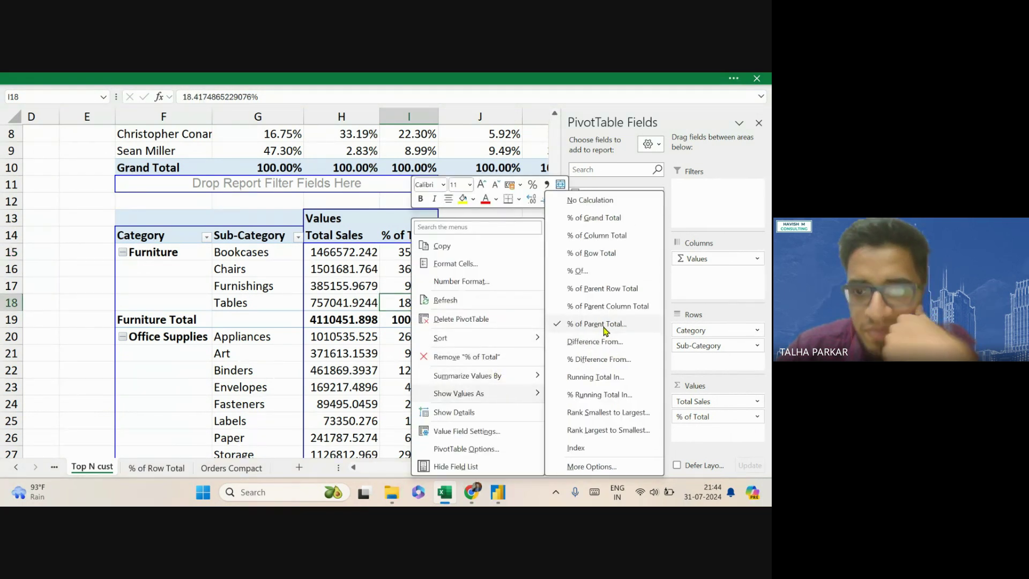
left_click(597, 323)
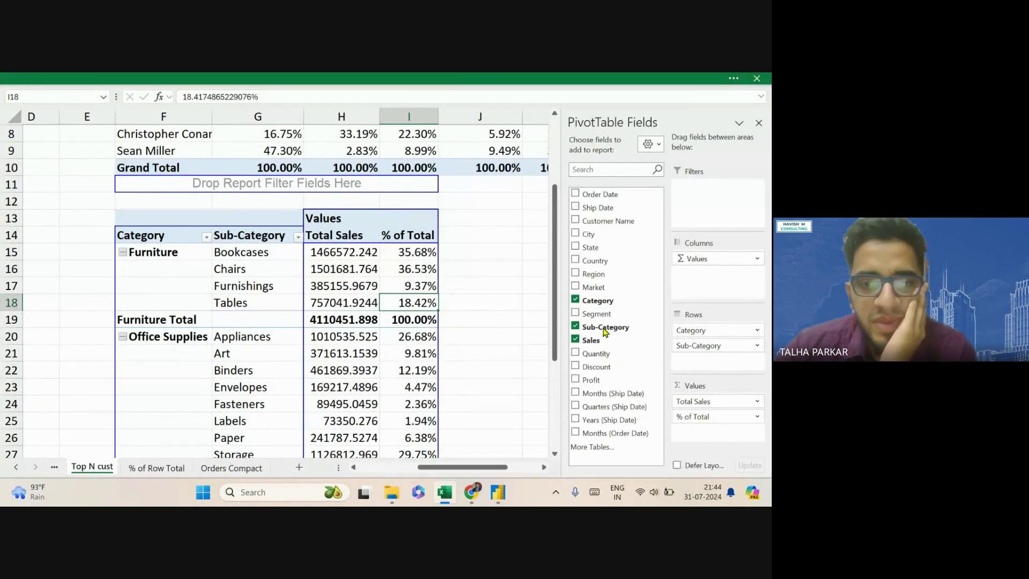
left_click(558, 240)
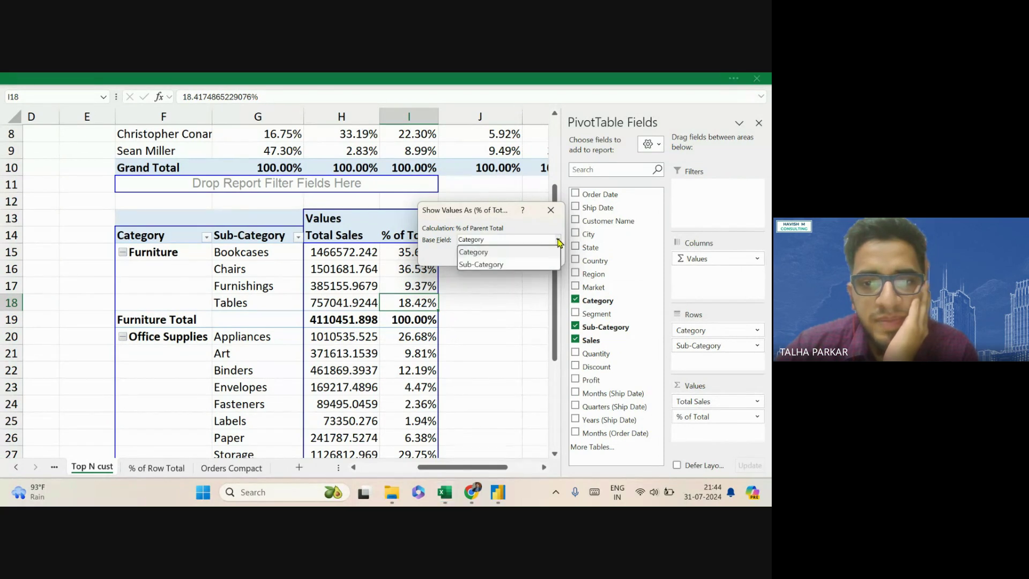
left_click(520, 255)
left_click(483, 253)
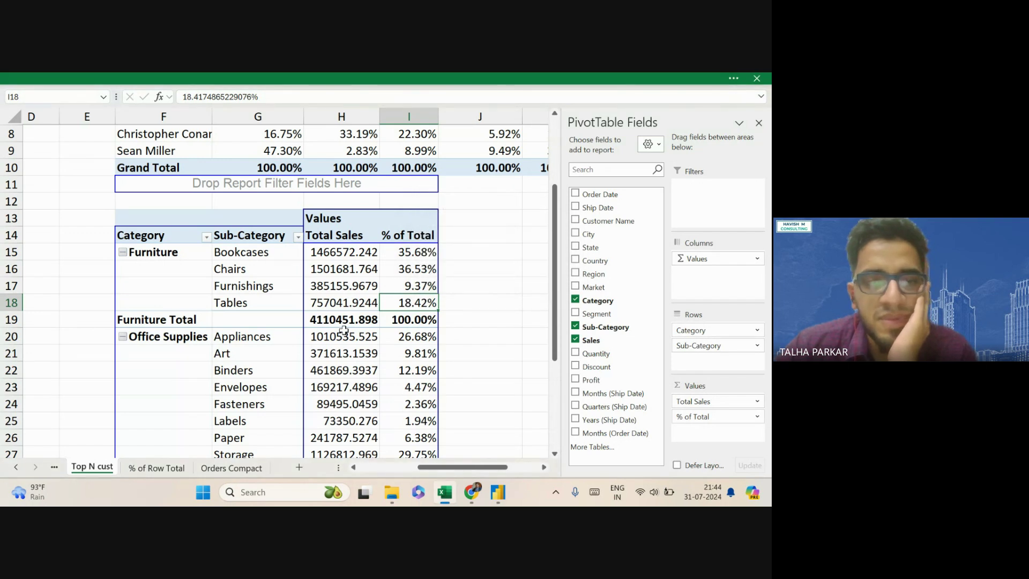
Examine the sub-category sales in Furniture, Office Supplies and Technology against their percentages of each category's total
left_click_drag(324, 258, 335, 293)
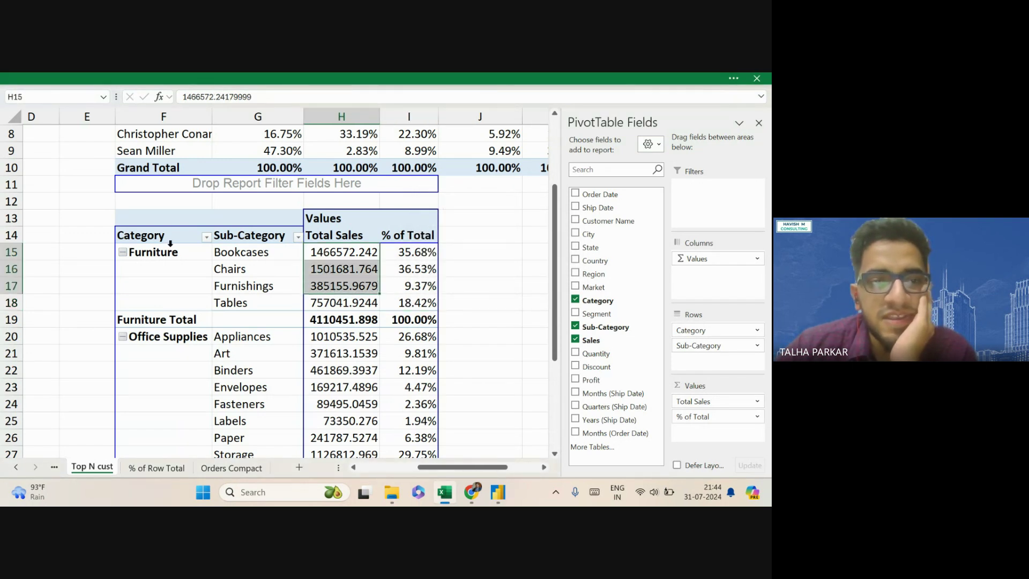
left_click_drag(170, 246, 268, 250)
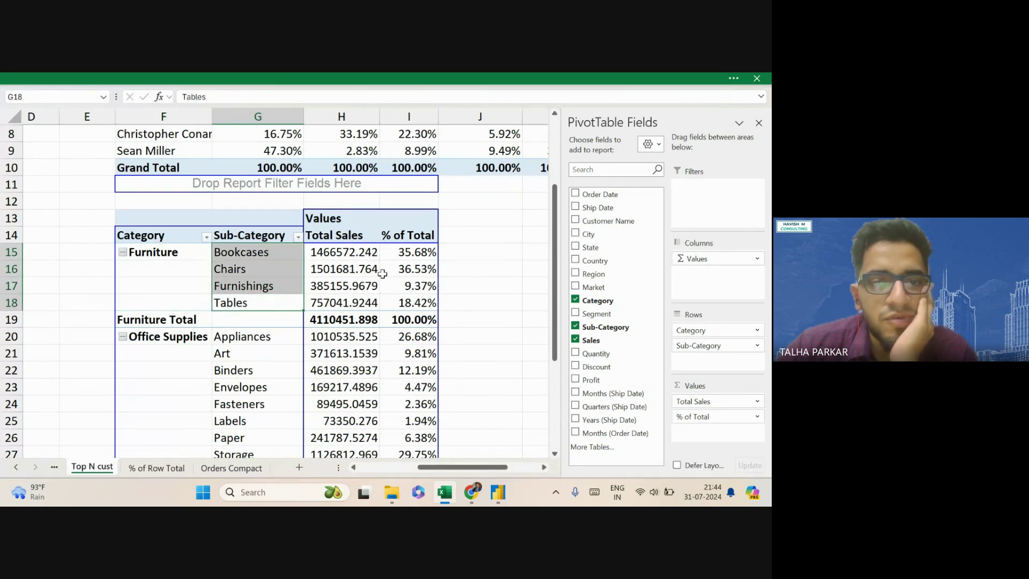
left_click_drag(406, 298, 403, 252)
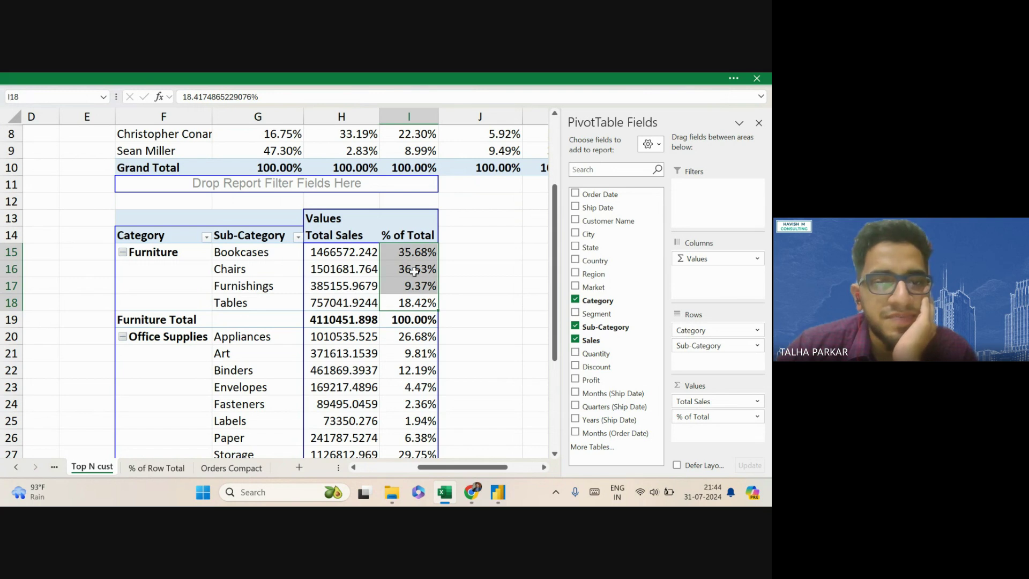
left_click_drag(423, 303, 423, 250)
scroll(421, 335, "down", 2)
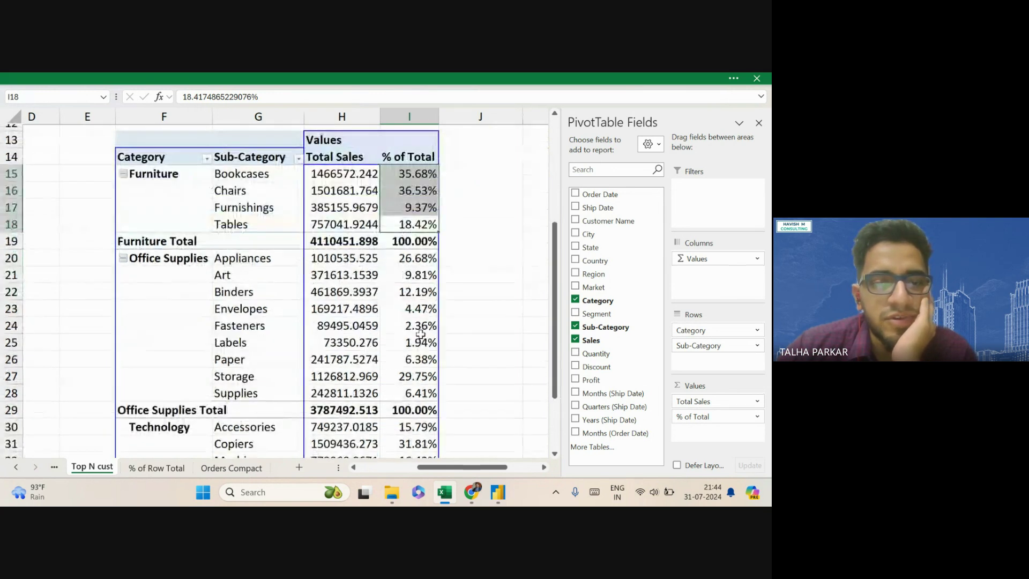
left_click_drag(421, 392, 419, 264)
scroll(419, 265, "down", 2)
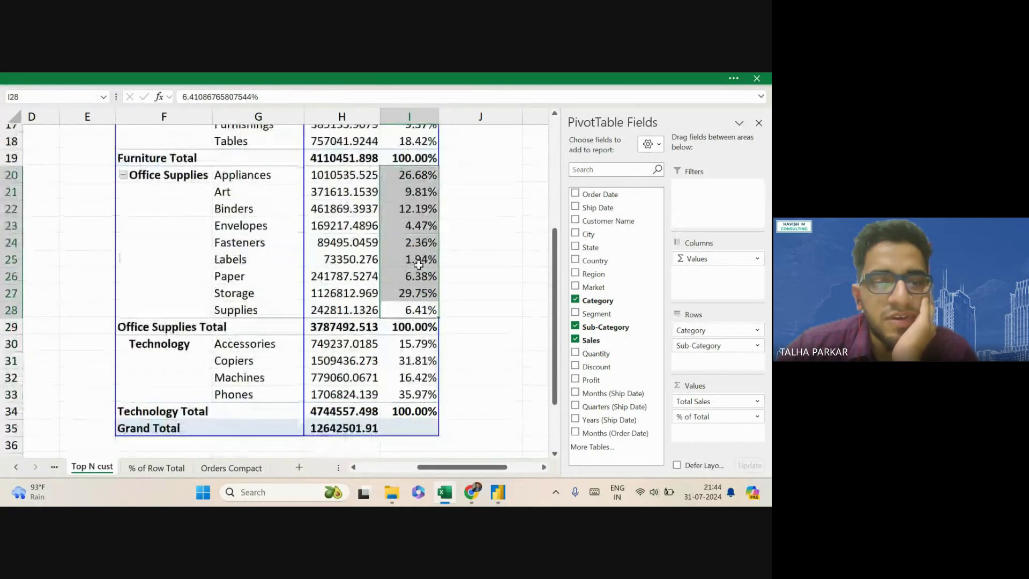
left_click_drag(419, 410, 418, 346)
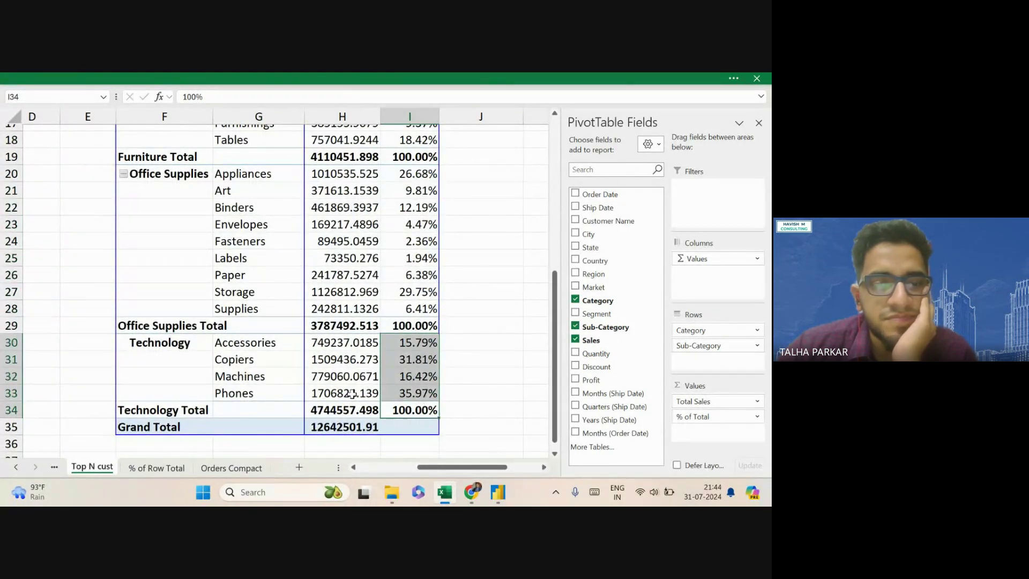
left_click_drag(351, 393, 350, 348)
mouse_move(347, 309)
left_mouse_down()
mouse_move(348, 182)
mouse_move(349, 309)
left_mouse_up()
scroll(354, 304, "up", 1)
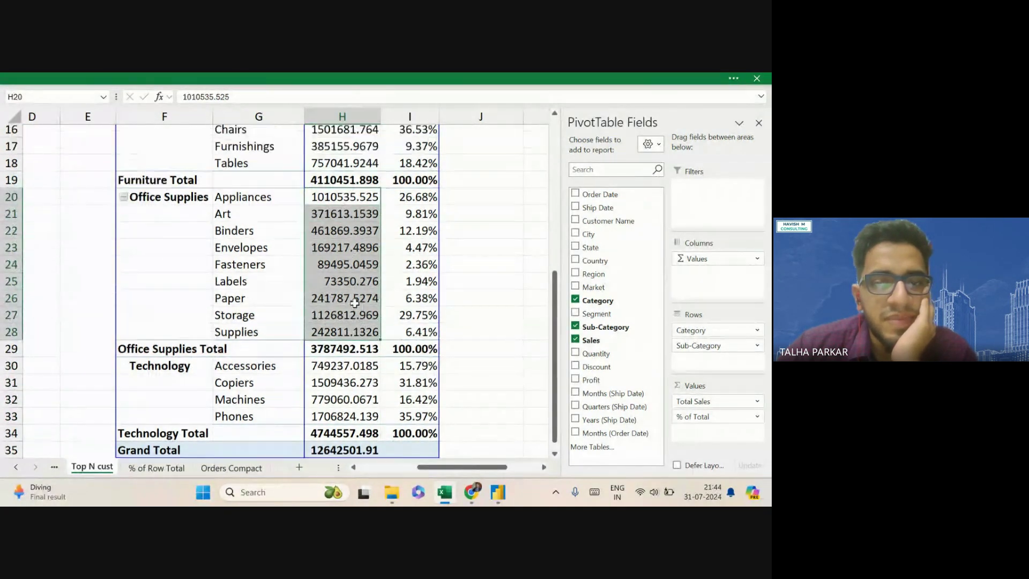
scroll(354, 303, "up", 2)
left_click_drag(356, 272, 356, 223)
Insert five blank rows at row 2 above the pivot tables on the Top N cust sheet
scroll(356, 223, "down", 5)
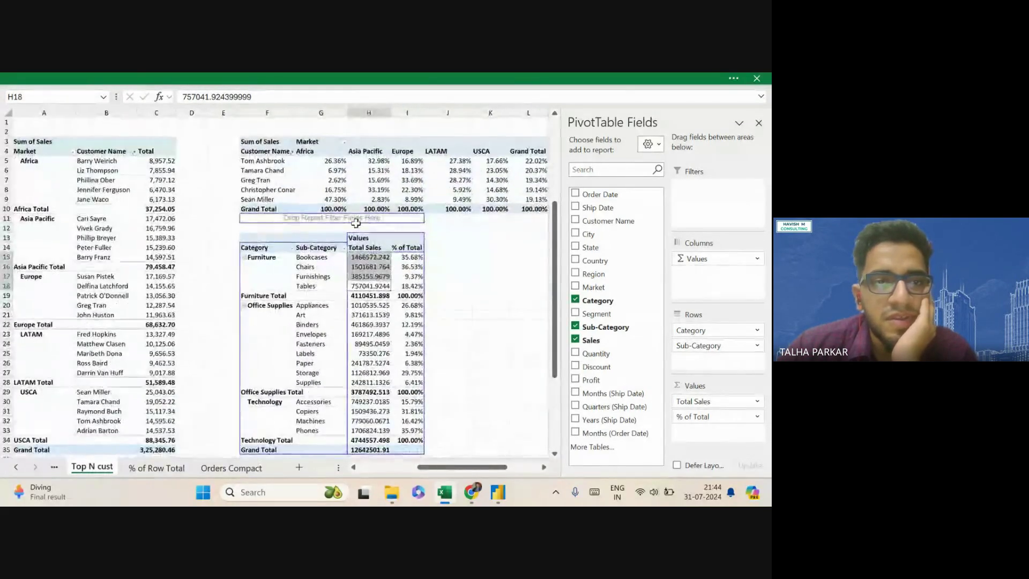
left_click(5, 132)
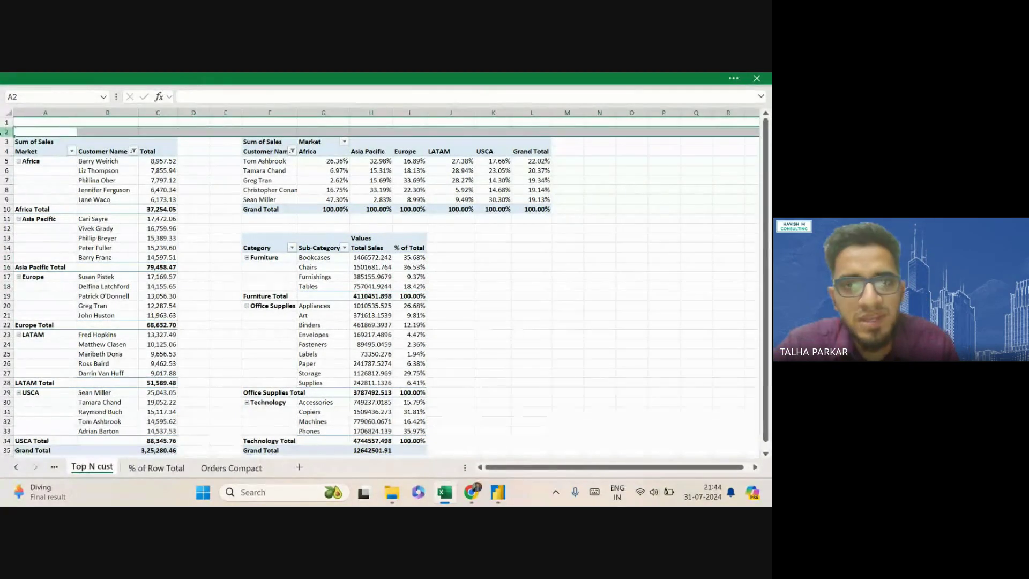
key("ctrl+plus")
key("ctrl+plus")
key("ctrl+plus")
key("ctrl+plus")
key("ctrl+plus")
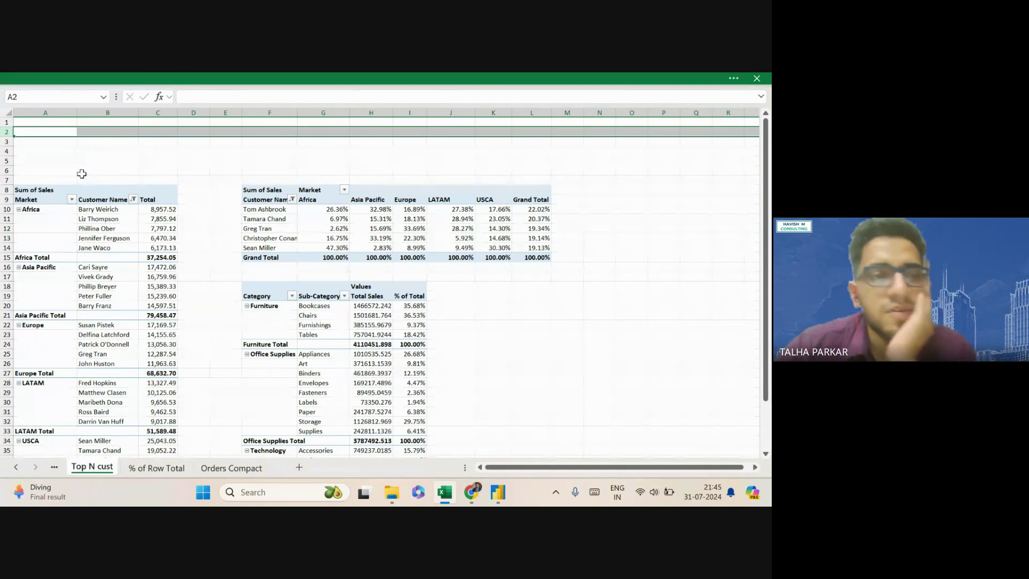
Check which Show Values As calculation is applied to the % of Total column and read its description without changing it
left_click(108, 219)
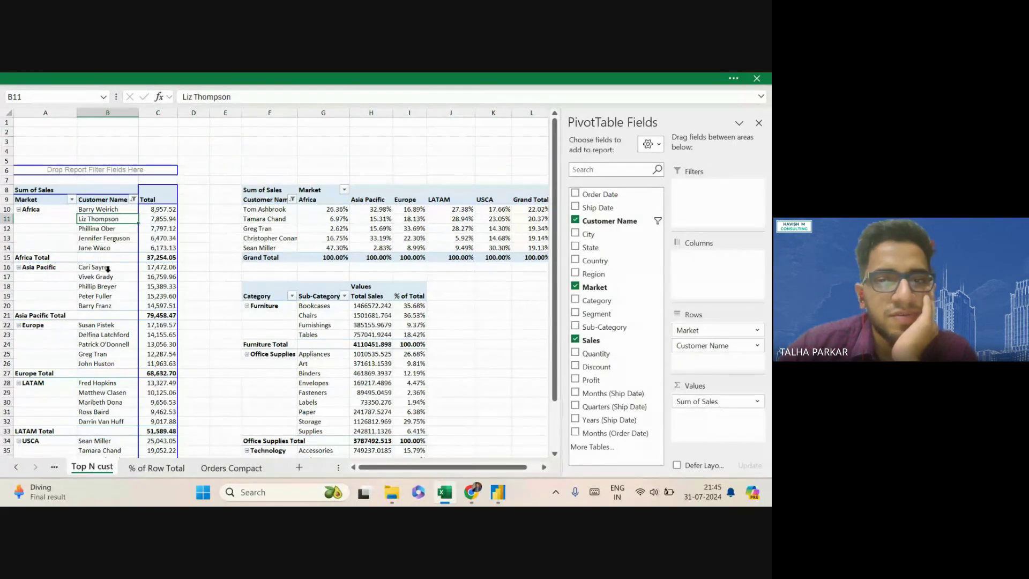
scroll(175, 289, "down", 5)
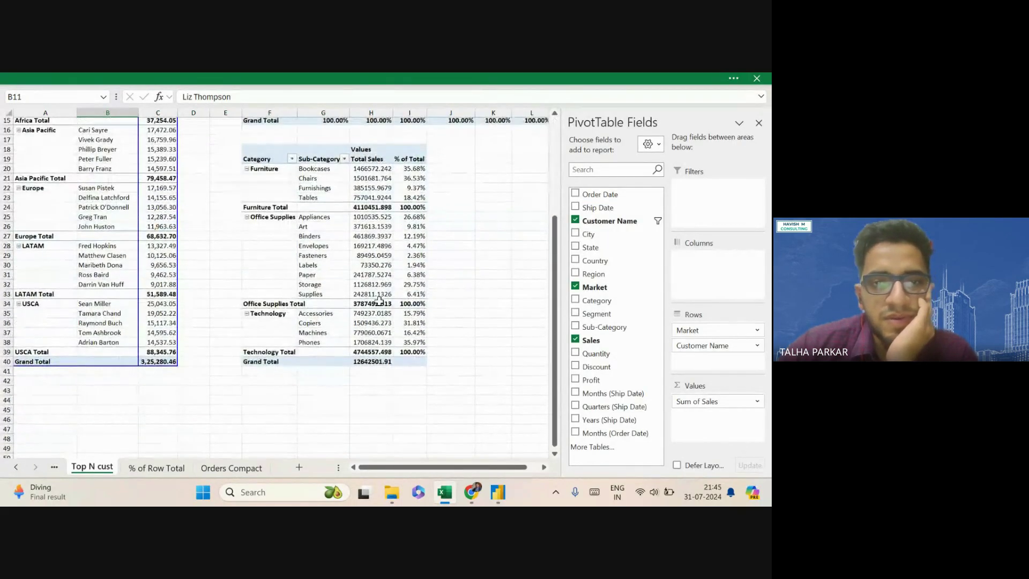
scroll(379, 300, "up", 3, "ctrl")
right_click(432, 269)
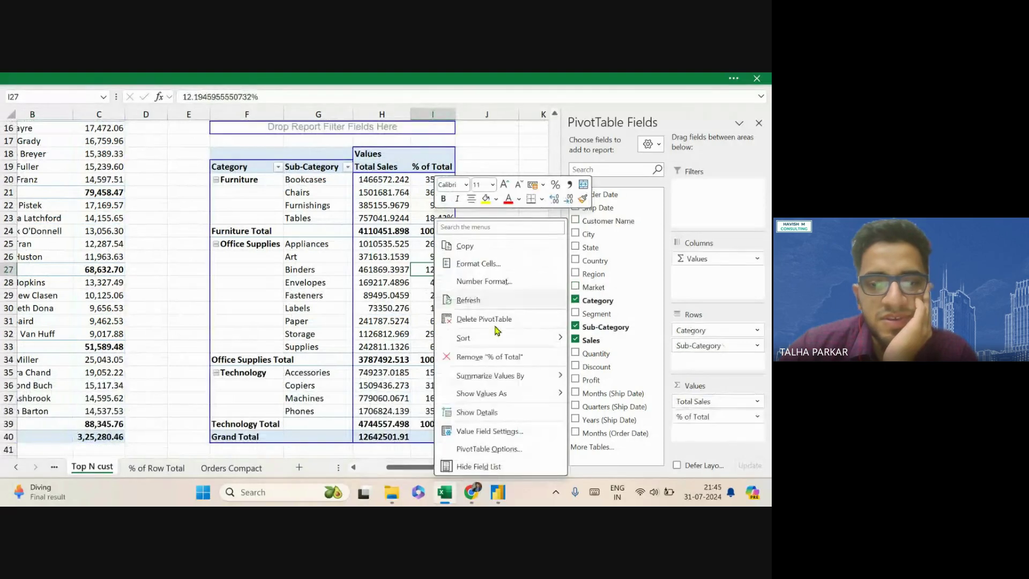
mouse_move(532, 403)
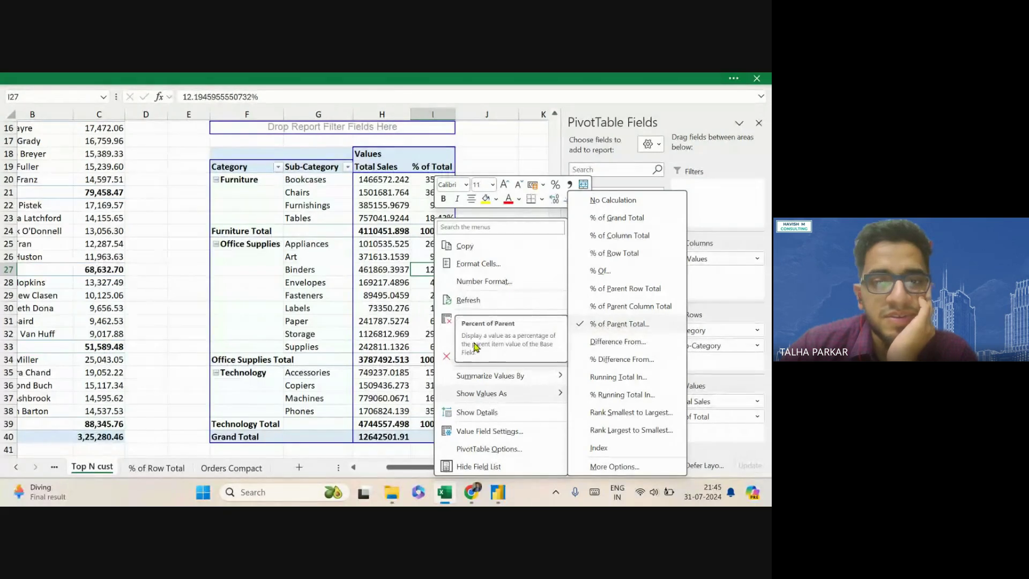
key("Escape")
Format the Total Sales values in H20:H40, including the grand total, as numbers with thousands separators and two decimals
left_click(380, 321)
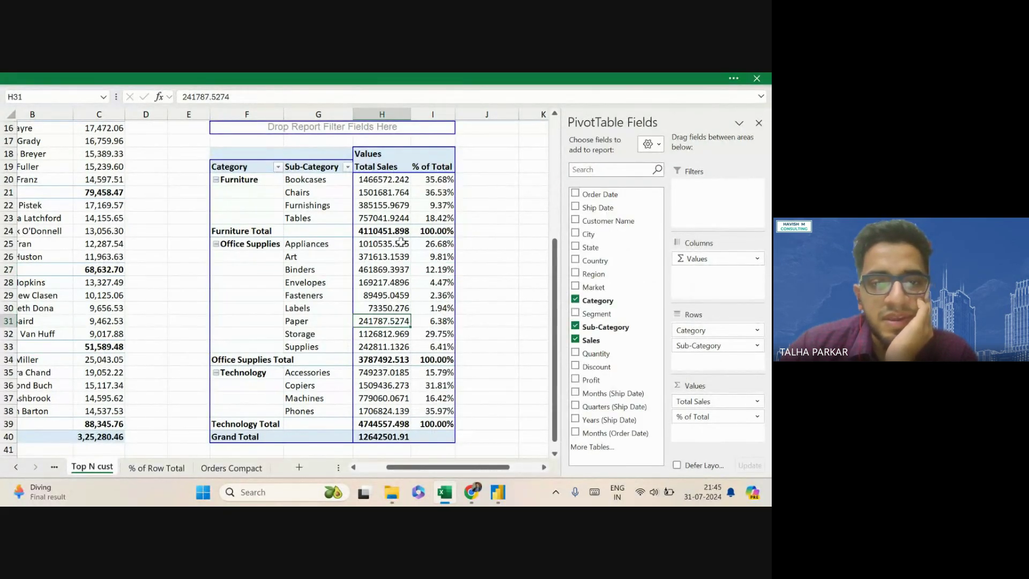
left_click_drag(375, 183, 385, 381)
scroll(381, 219, "up", 1)
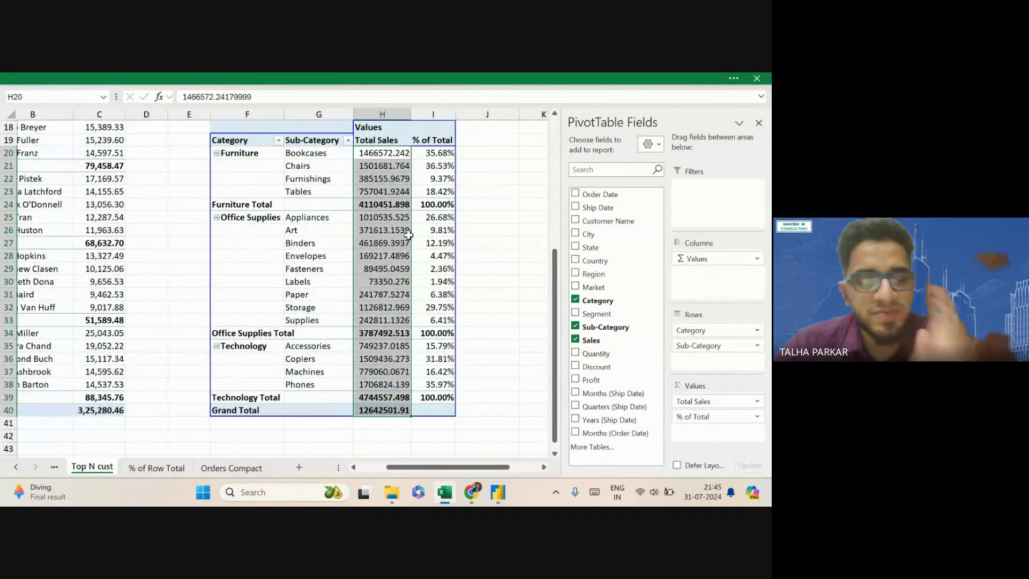
key("ctrl+shift+1")
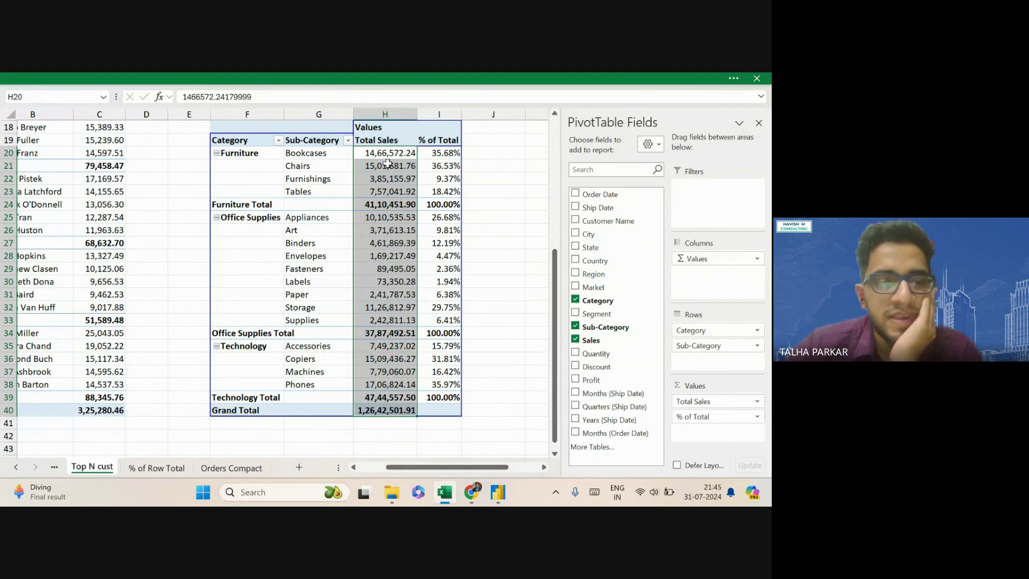
scroll(387, 164, "up", 4)
scroll(407, 268, "down", 3, "ctrl")
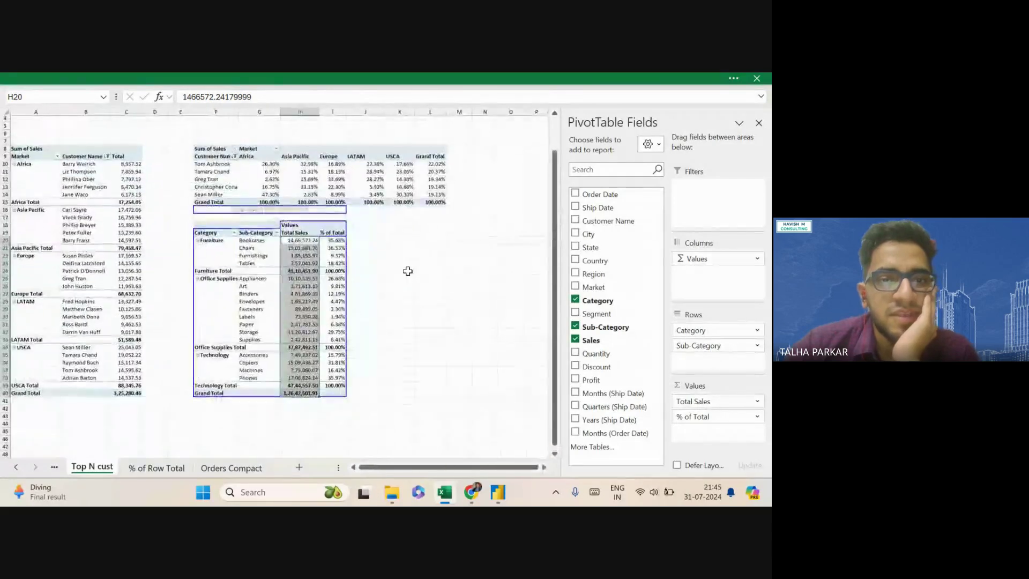
left_click(354, 271)
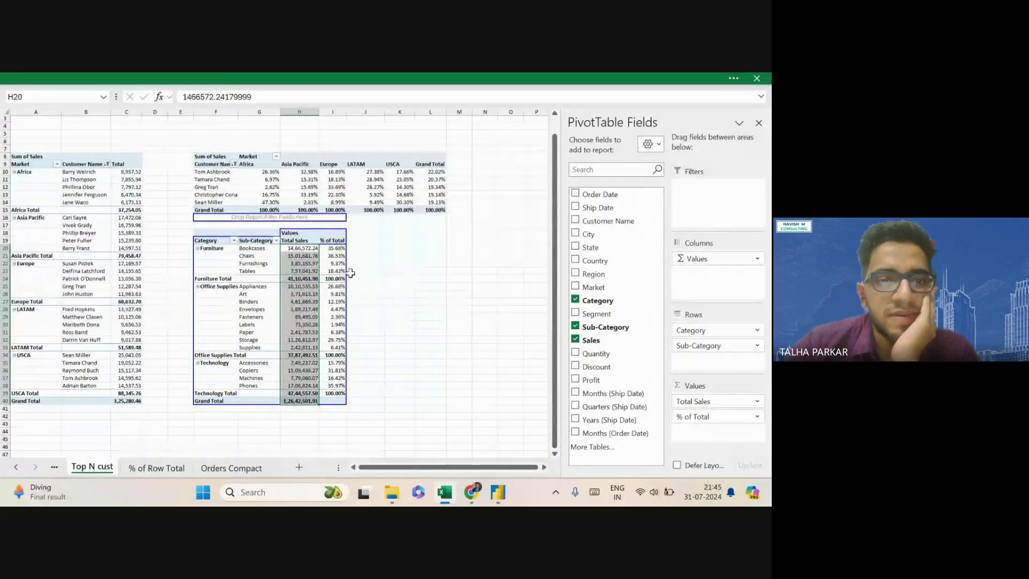
left_click(229, 245)
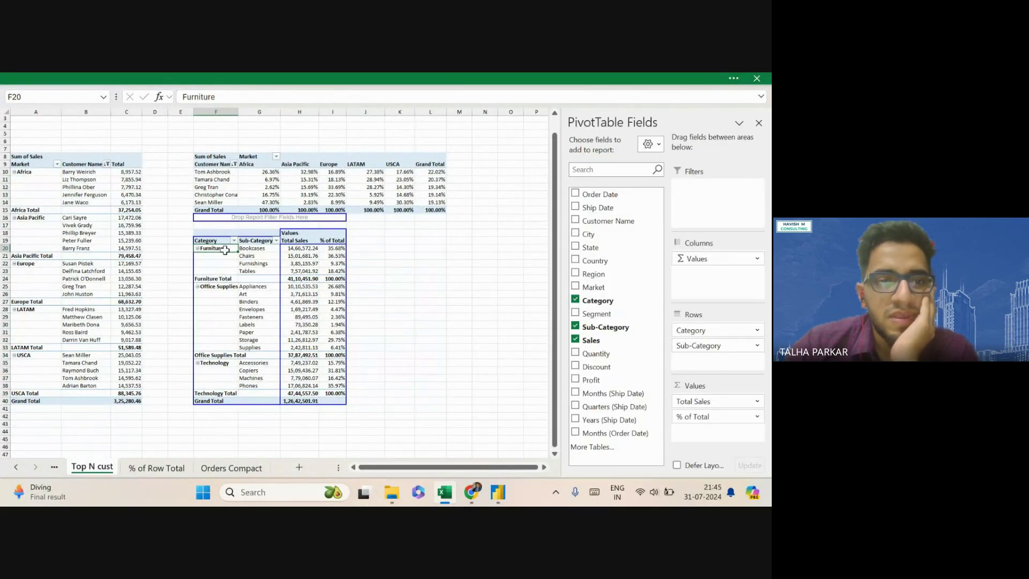
left_click(293, 255)
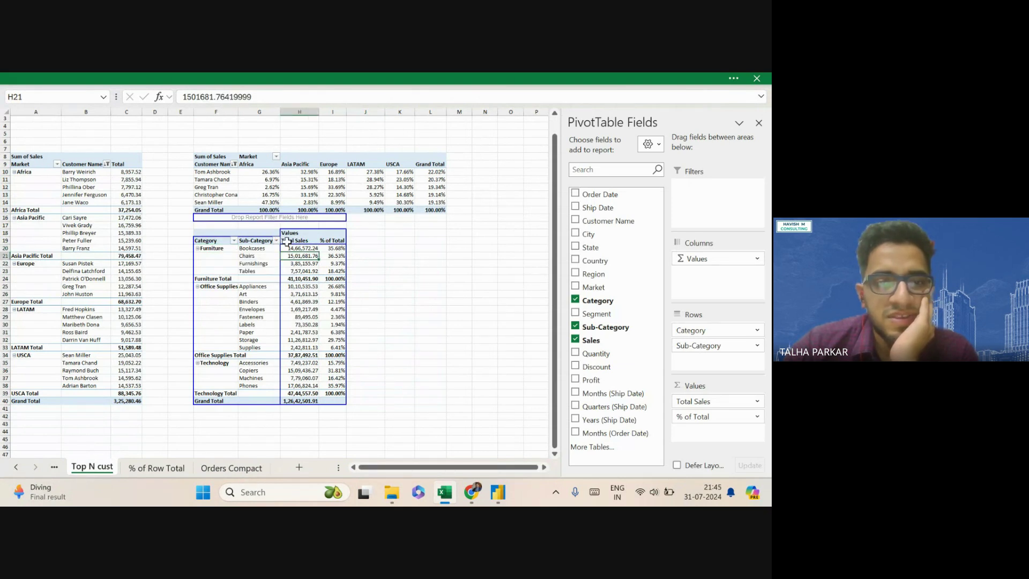
scroll(295, 255, "up", 2)
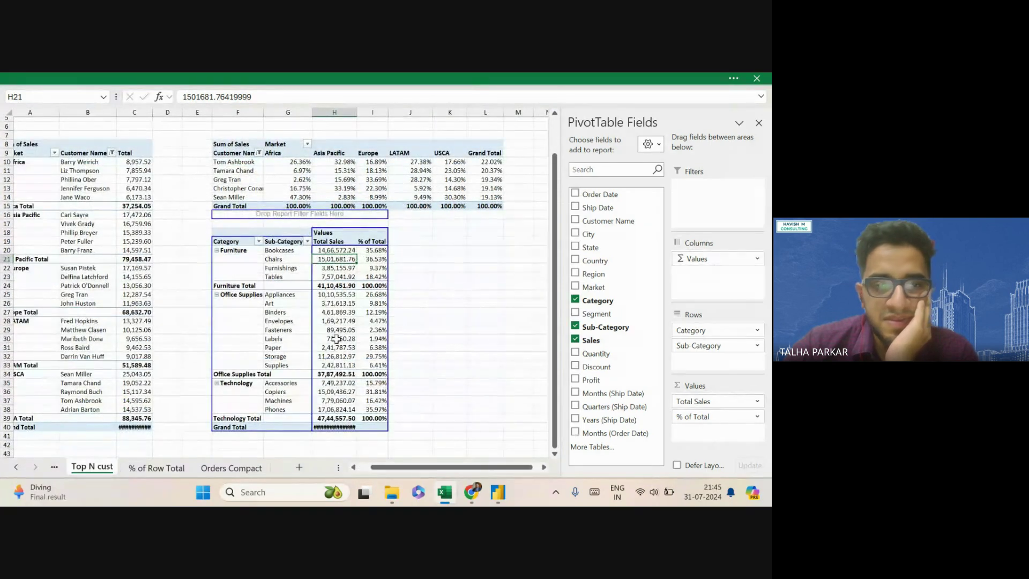
Create a pivot chart of the category and sub-category pivot table on its own chart sheet and hide the chart's field list
left_click(336, 338)
left_click(338, 306)
key("Left")
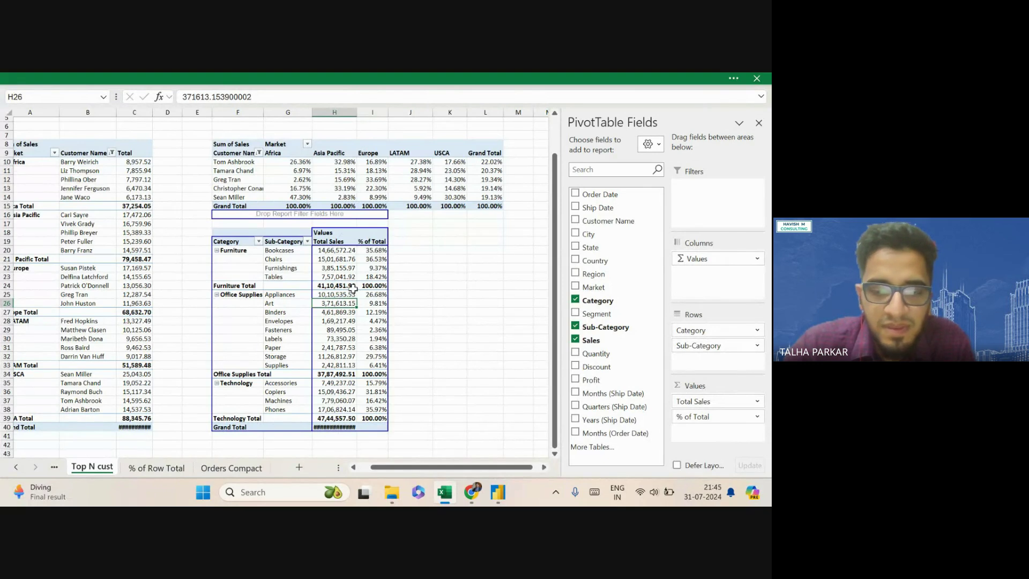
key("F11")
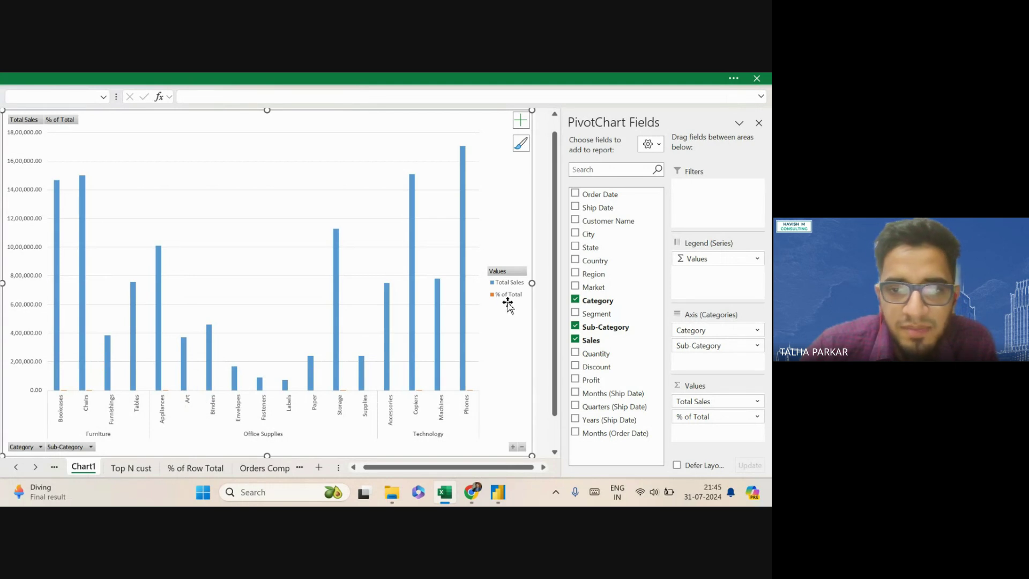
left_click(758, 123)
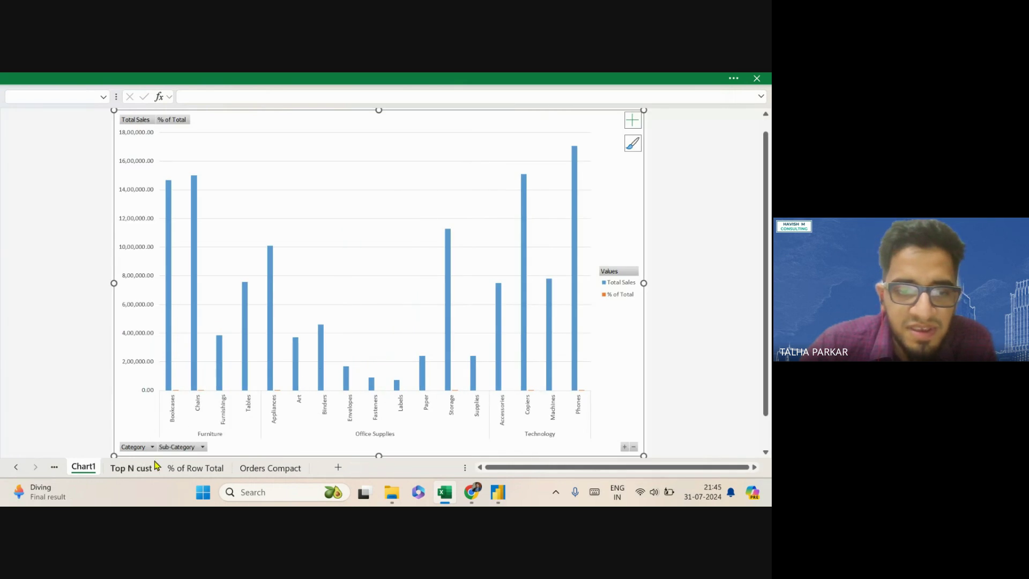
Compare the pivot table on the Top N cust sheet with the pivot chart on the Chart1 sheet
left_click(134, 468)
left_click(314, 341)
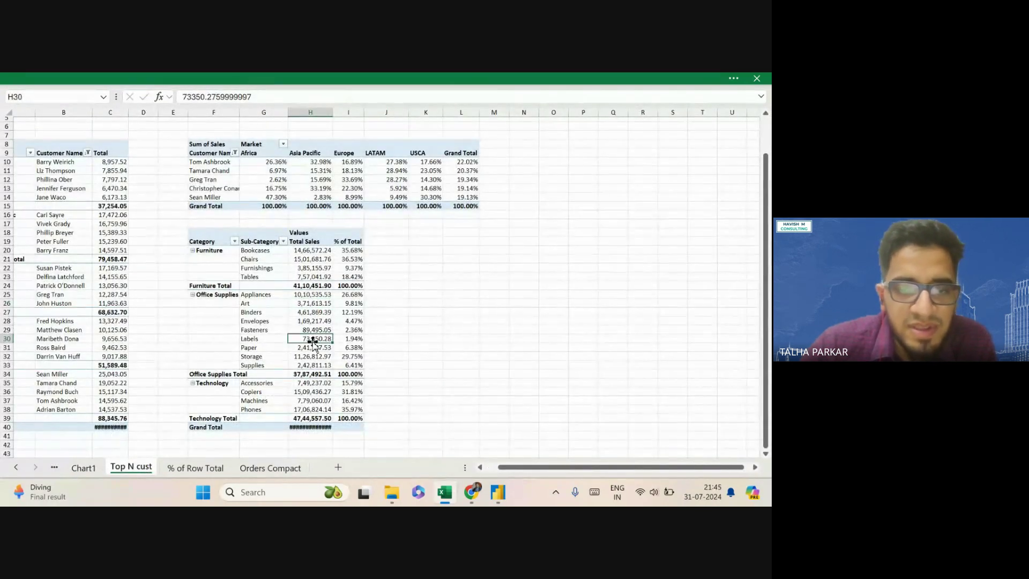
left_click(88, 472)
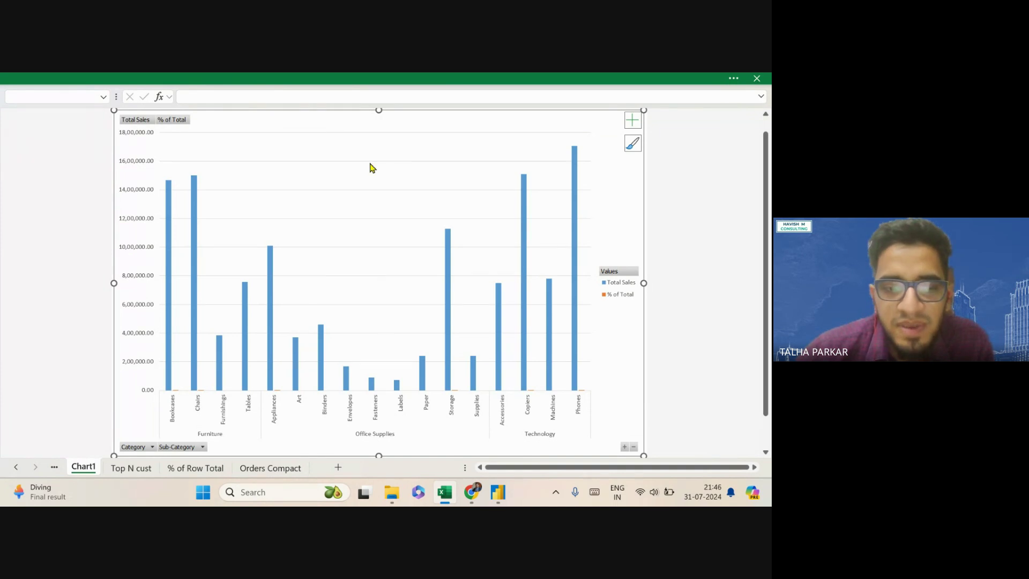
Check the Total Sales and % of Total series in the pivot chart's data source without changing them
left_click(632, 77)
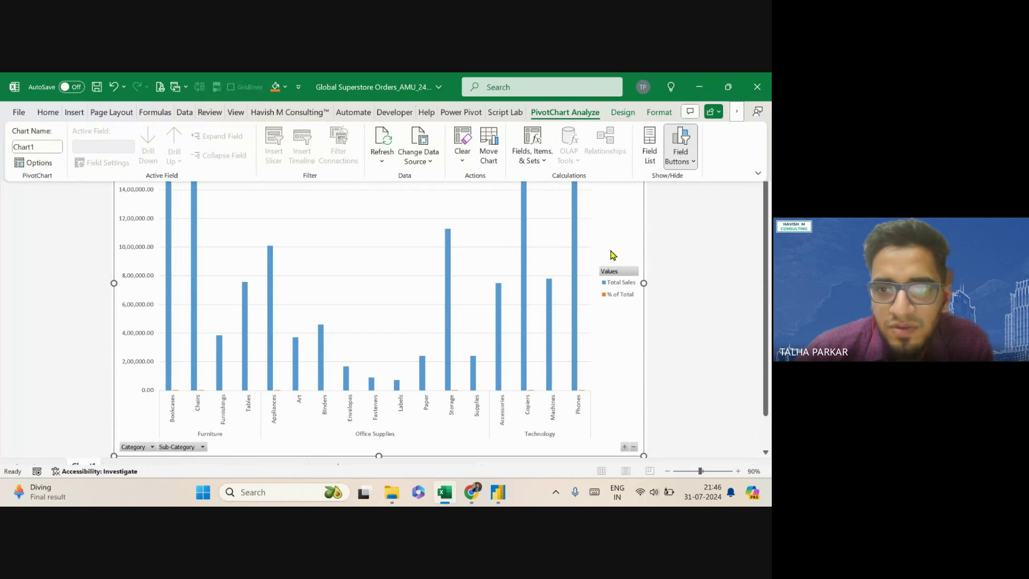
left_click(663, 110)
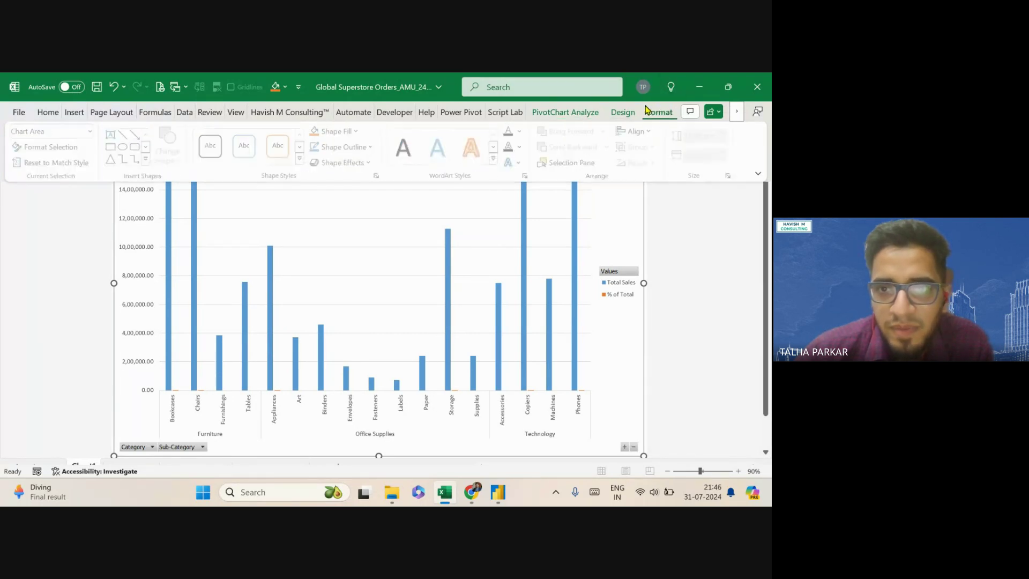
left_click(623, 112)
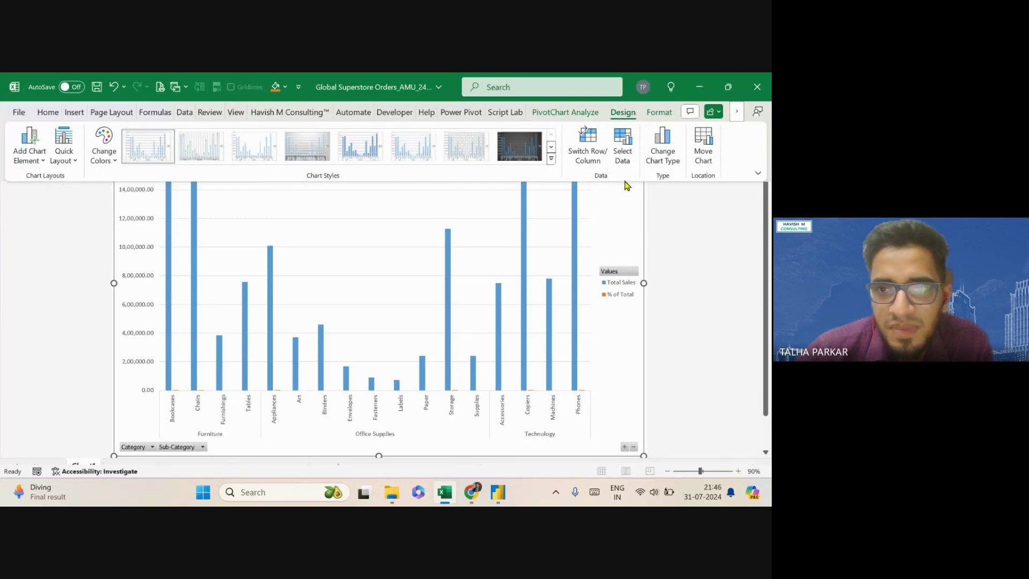
left_click(623, 146)
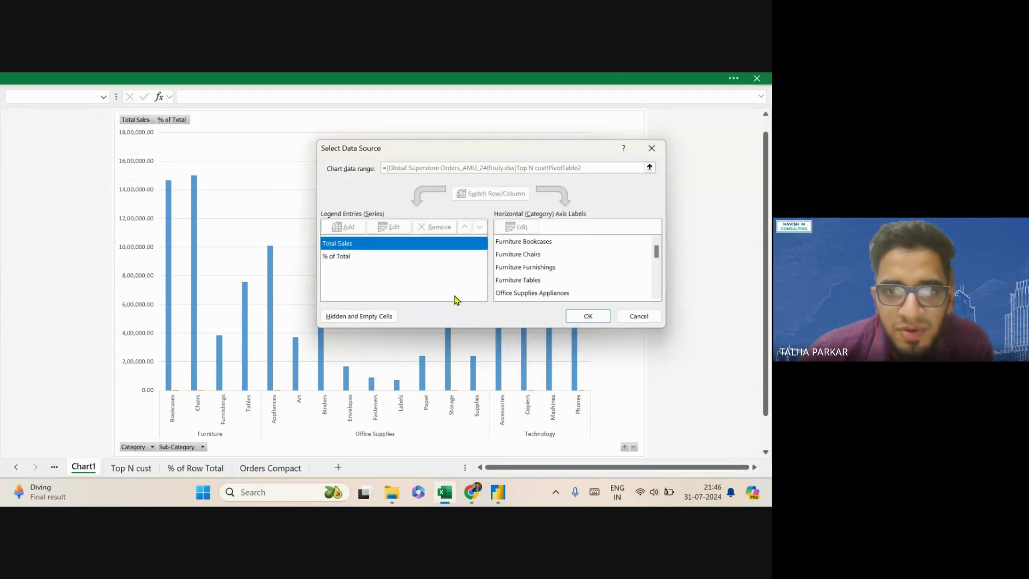
left_click(388, 257)
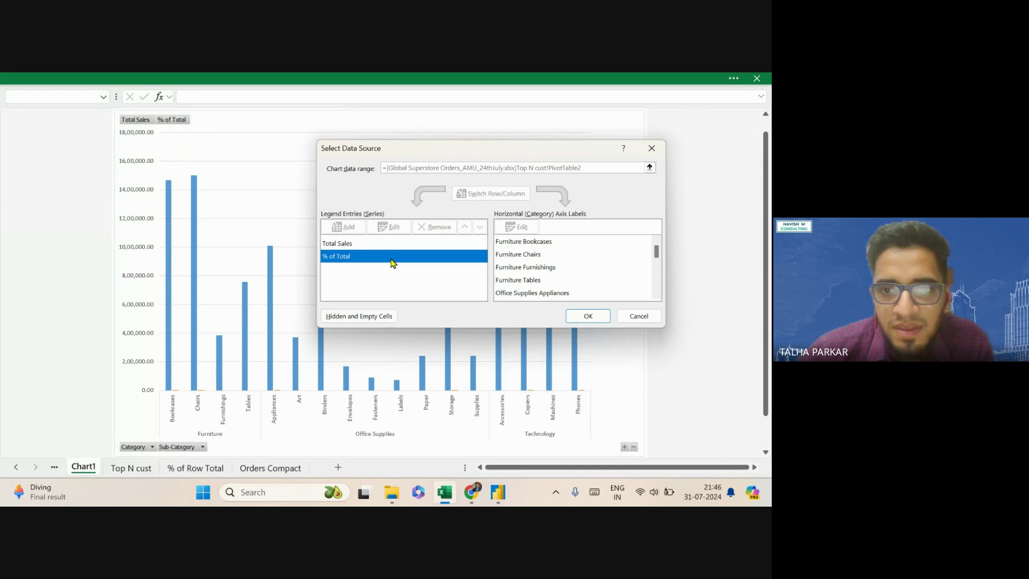
left_click(425, 244)
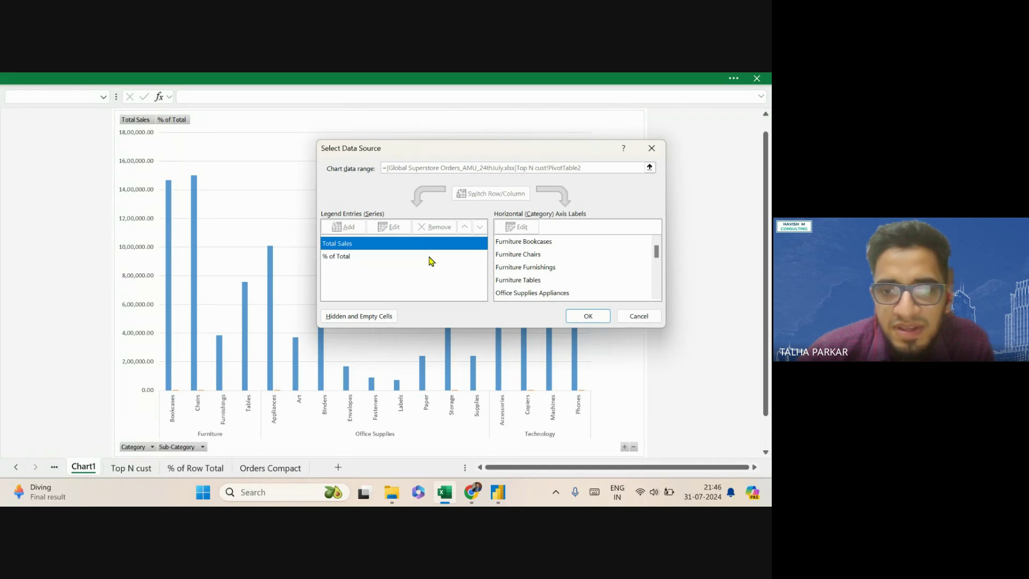
left_click(428, 256)
left_click(588, 316)
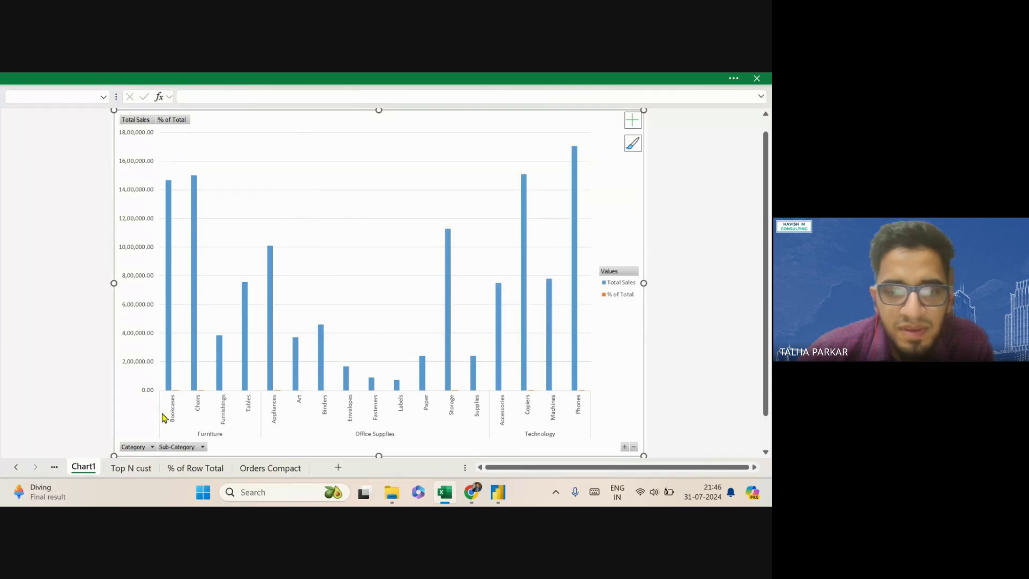
Delete the Chart1 sheet from the workbook
right_click(92, 472)
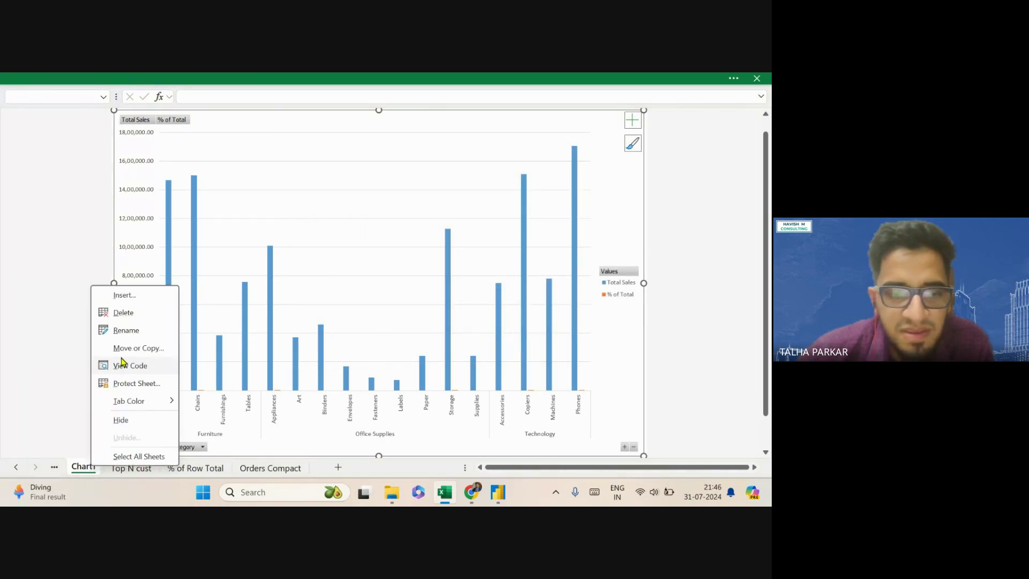
left_click(119, 311)
left_click(401, 308)
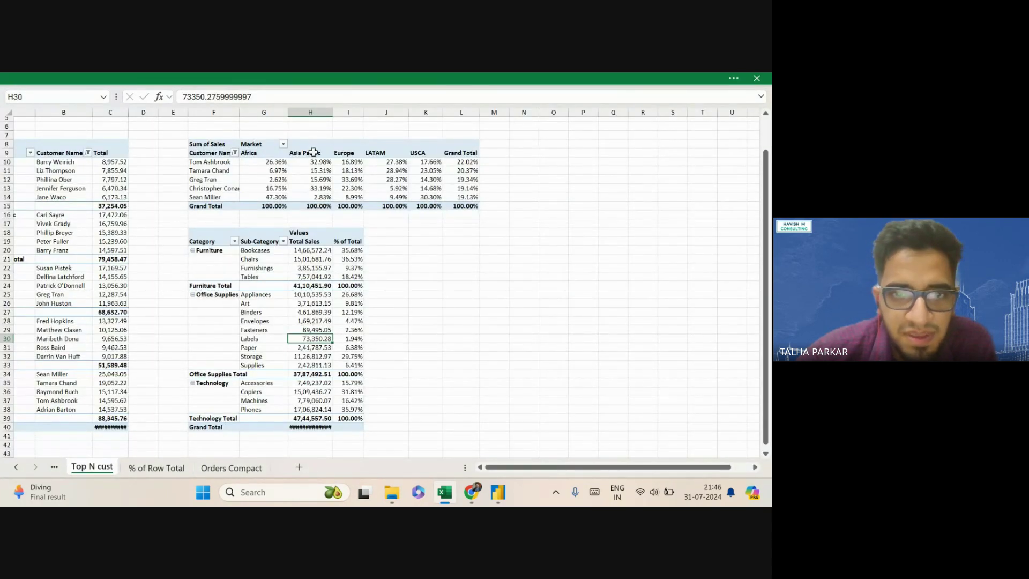
Widen columns H and C on the Top N cust sheet so the grand totals fit
left_click_drag(333, 112, 335, 112)
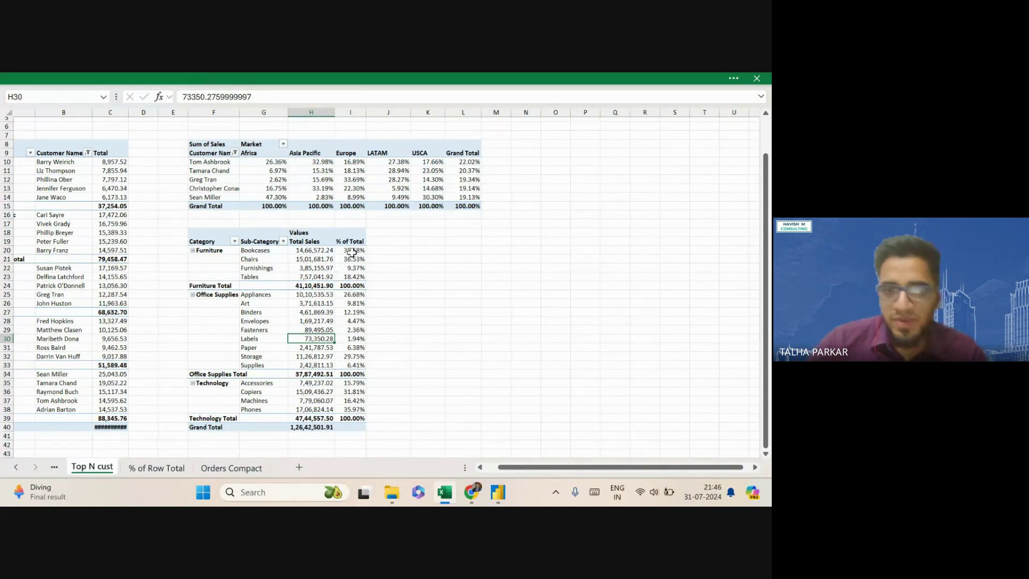
left_click_drag(355, 251, 356, 411)
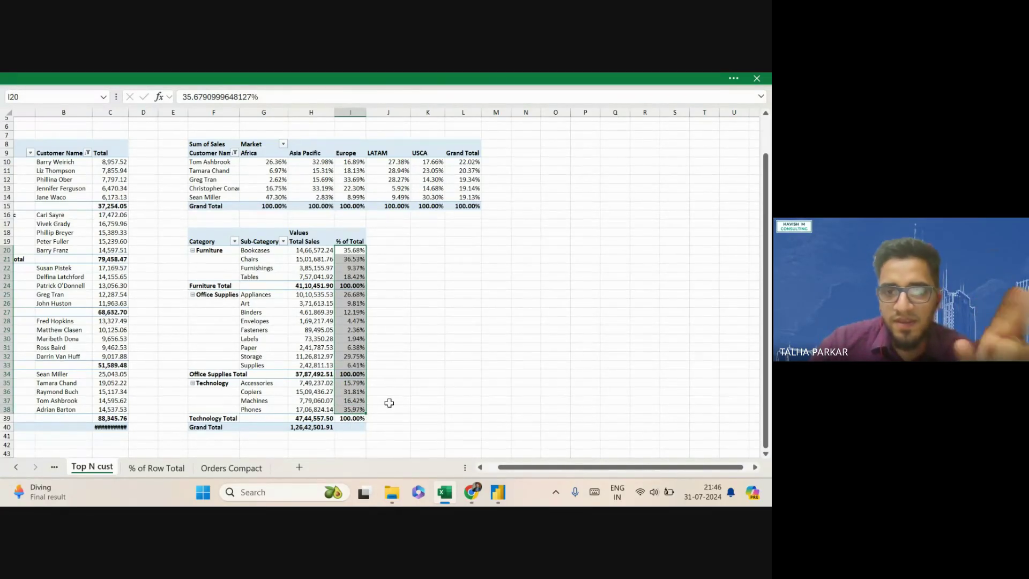
scroll(395, 293, "up", 1)
scroll(395, 292, "left", 1)
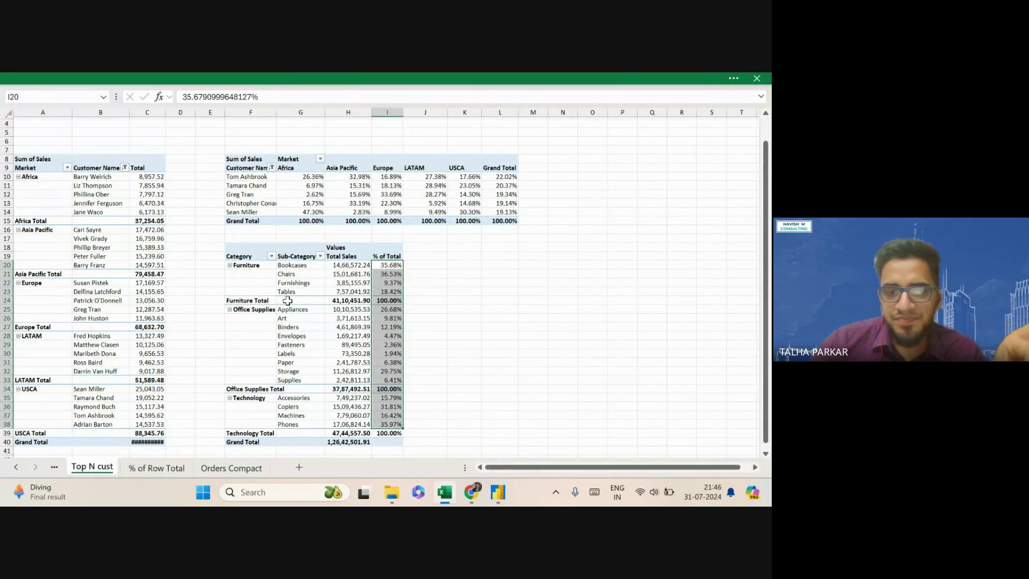
double_click(165, 112)
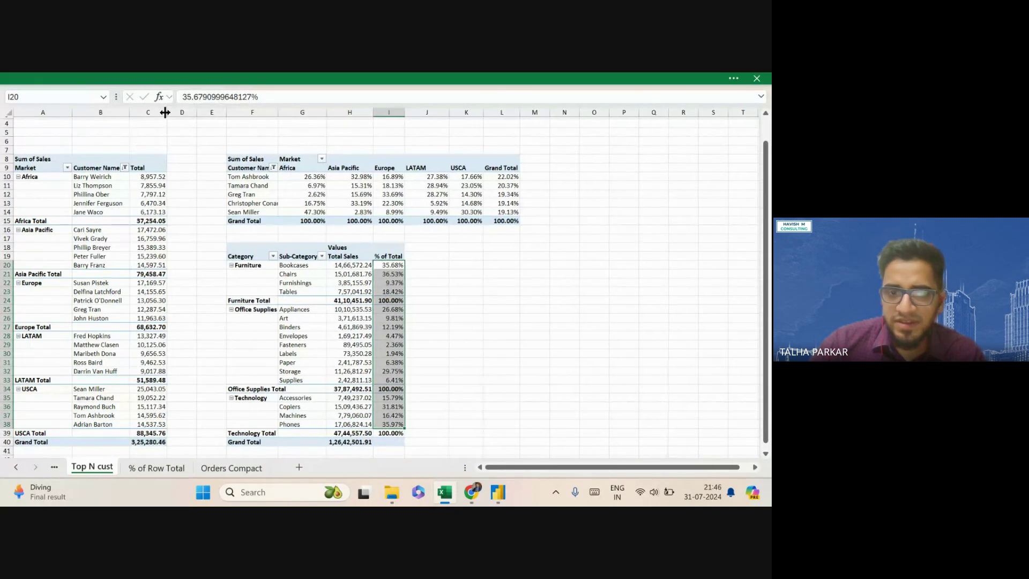
left_click_drag(391, 266, 428, 398)
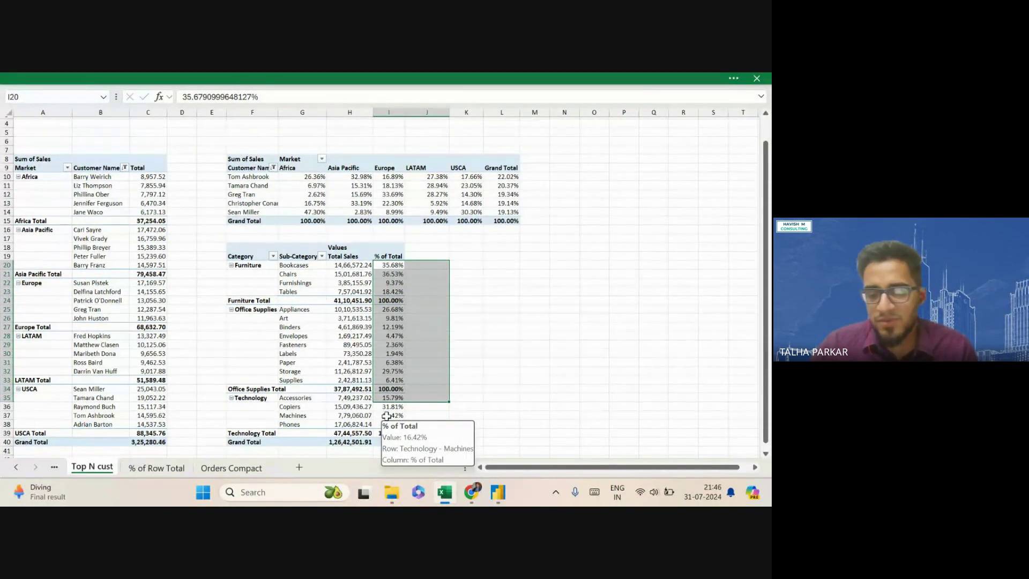
left_click(387, 416)
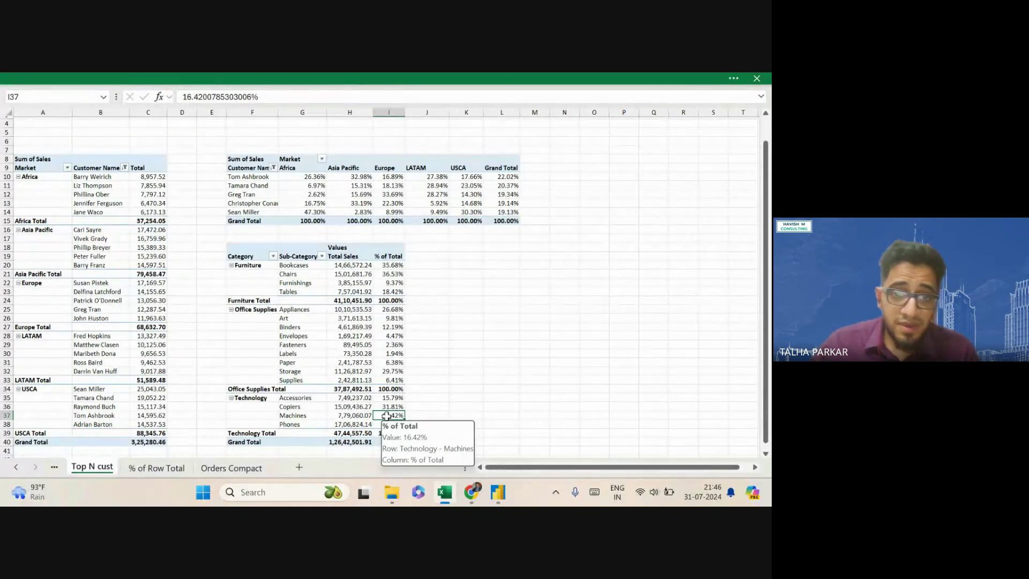
right_click(391, 278)
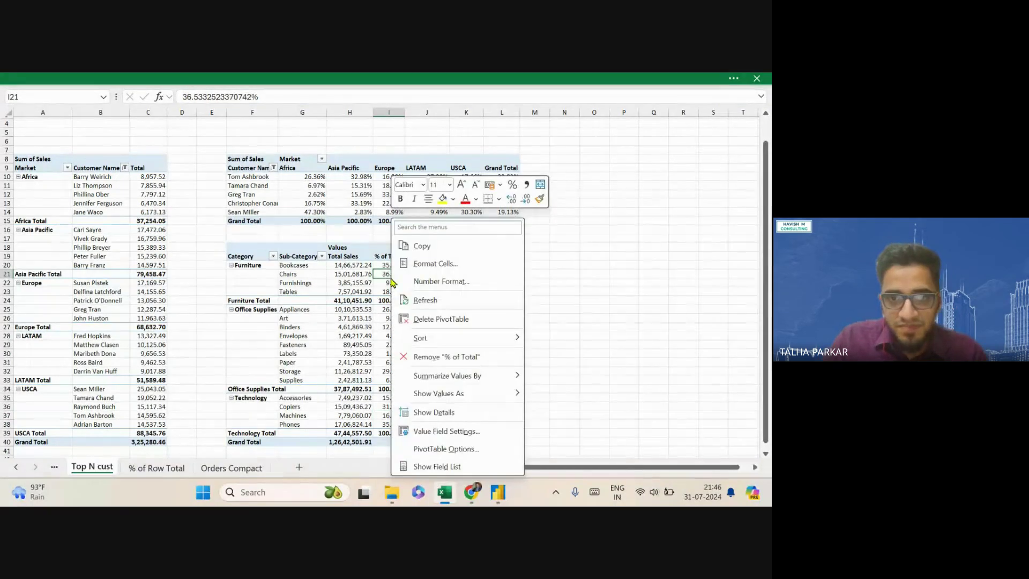
key("Escape")
Show the pivot table's field list and add Sales to the values once more, below % of Total
left_click(554, 79)
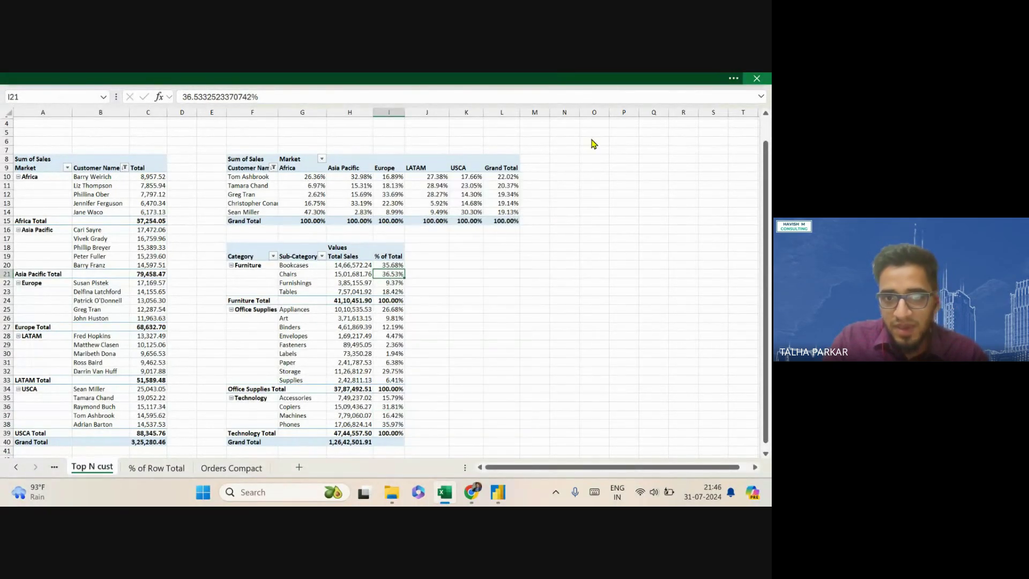
left_click(608, 112)
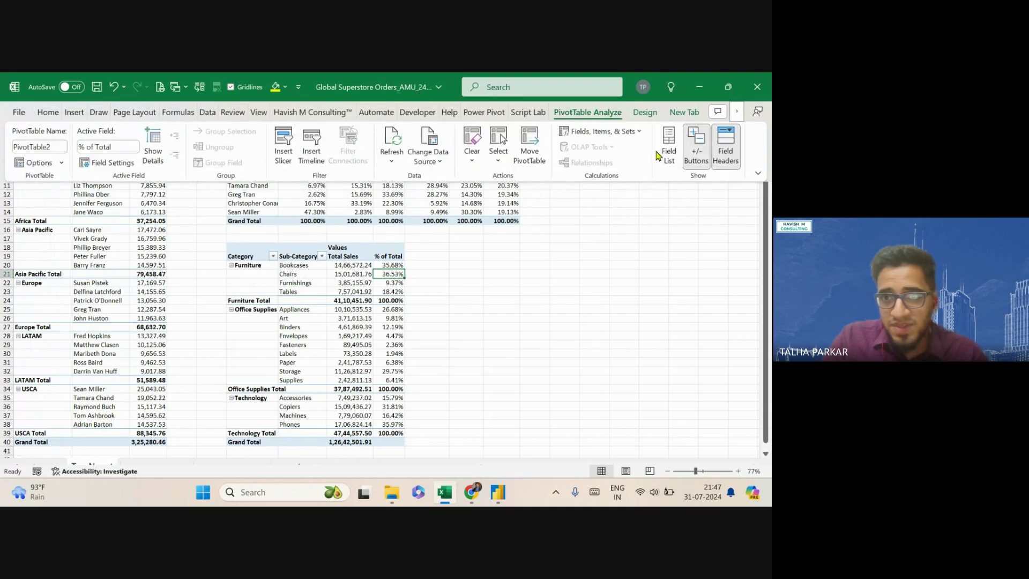
left_click(668, 144)
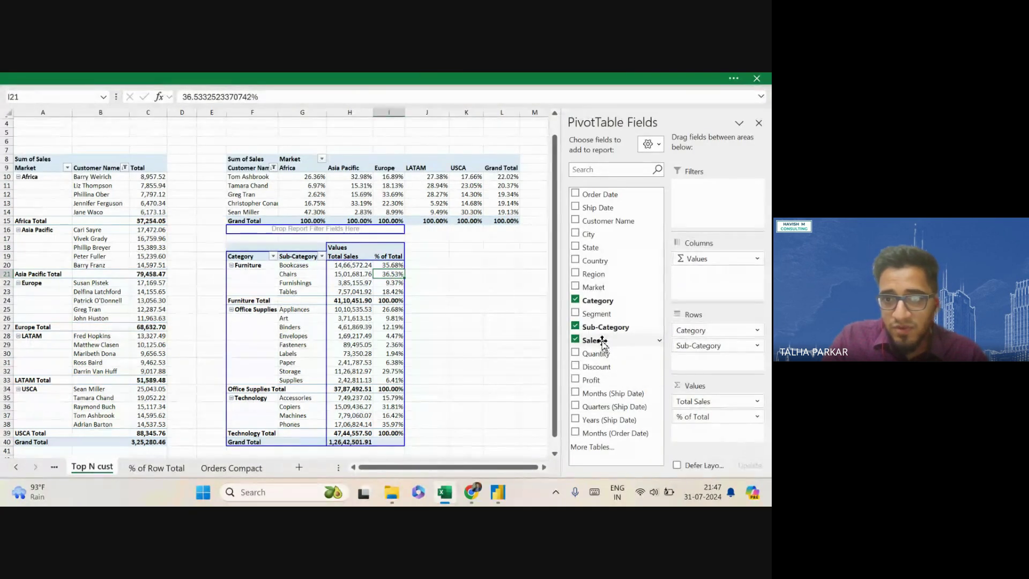
left_click_drag(598, 339, 697, 431)
scroll(427, 265, "up", 3)
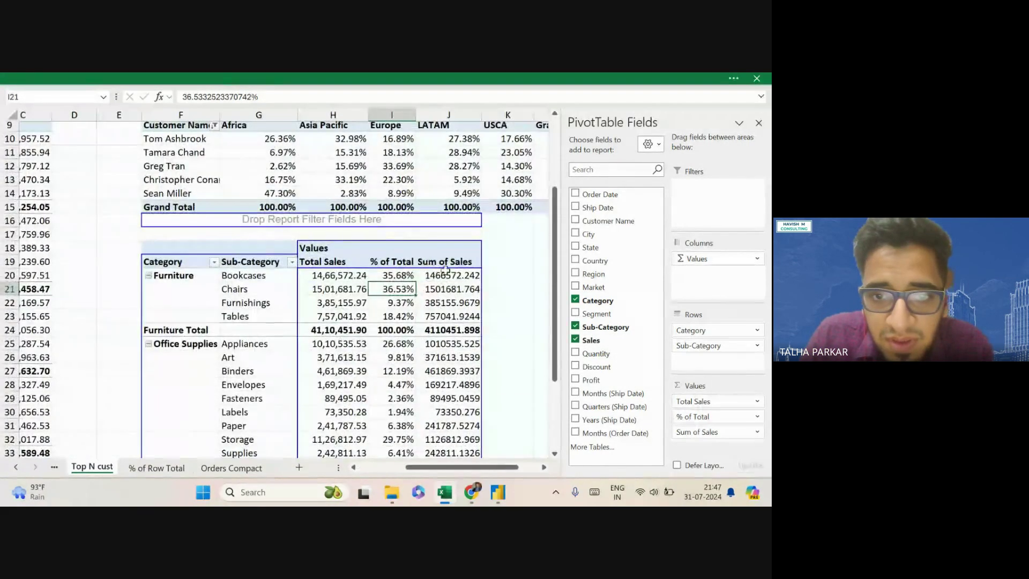
Show the Sum of Sales values as Rank Largest to Smallest with Category as the base field
left_click(452, 275)
right_click(451, 275)
mouse_move(557, 403)
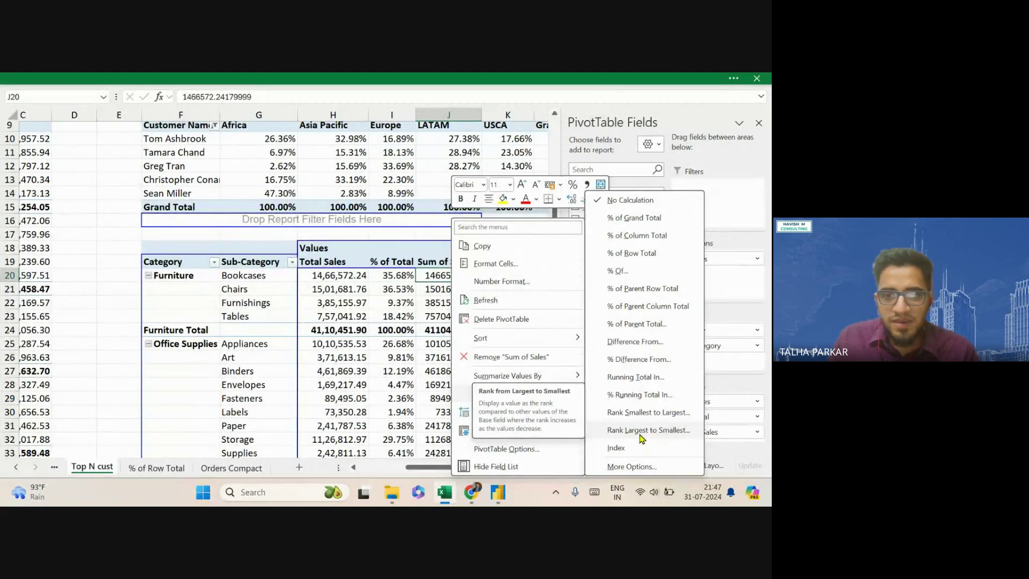
left_click(640, 435)
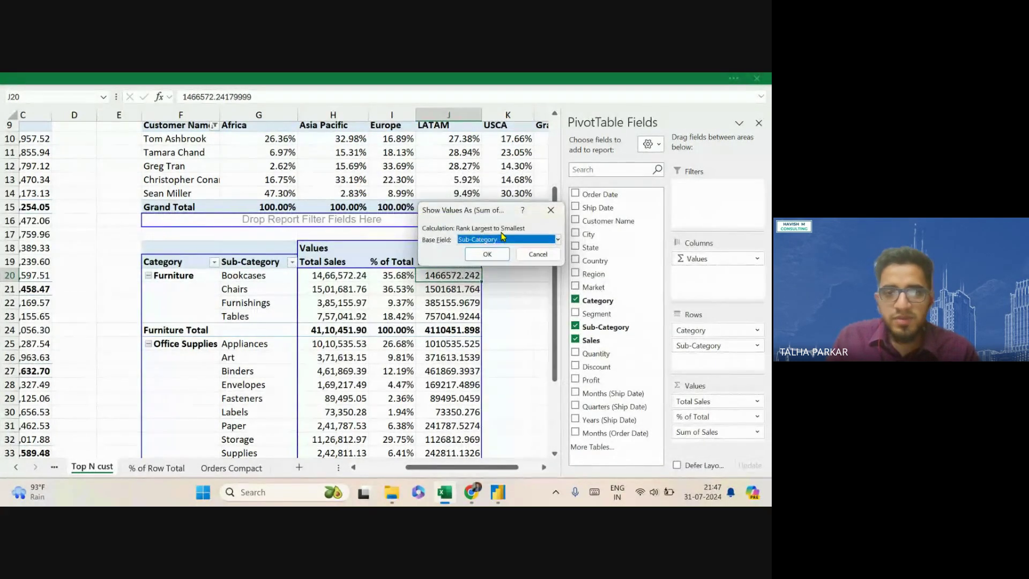
left_click(557, 240)
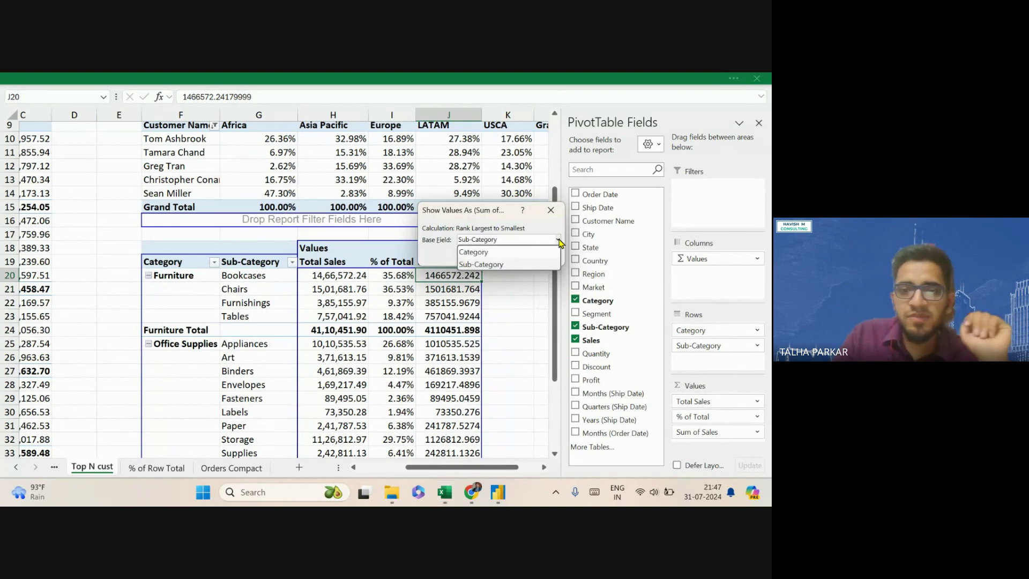
left_click(531, 252)
left_click(498, 257)
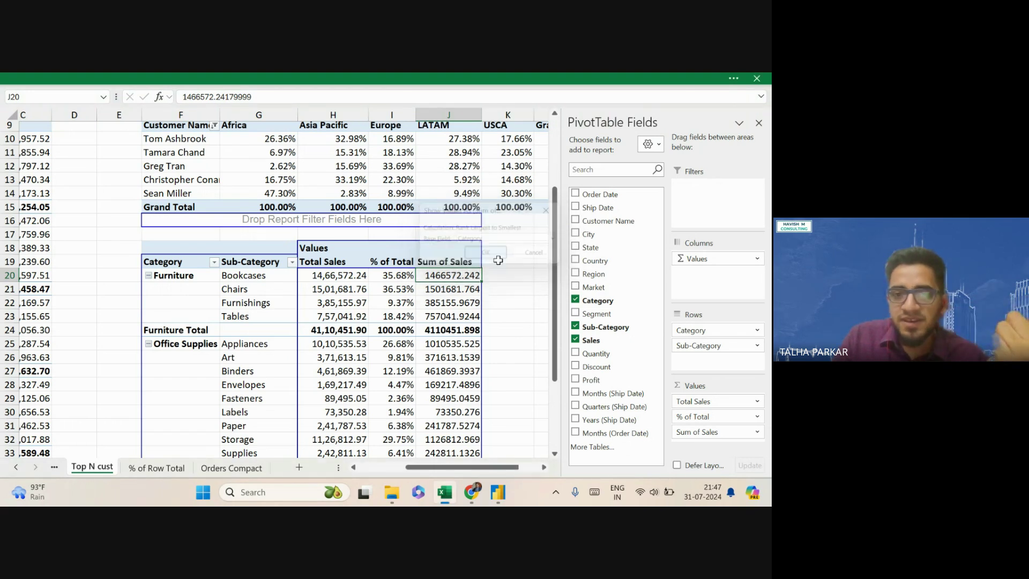
Collapse Furniture, Office Supplies and Technology to inspect the category-level ranks, and expand all three again
scroll(442, 347, "down", 4)
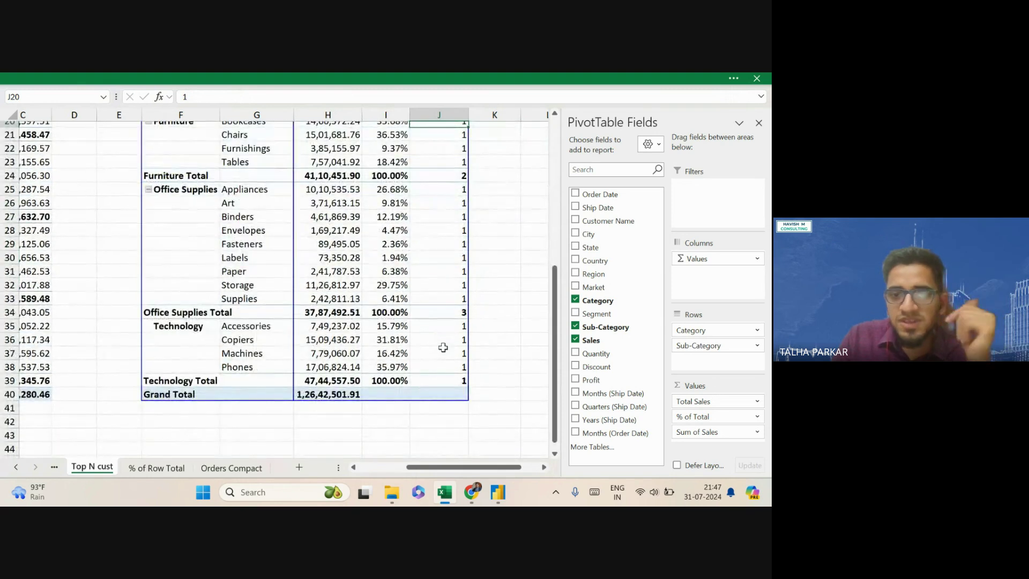
scroll(413, 346, "up", 2)
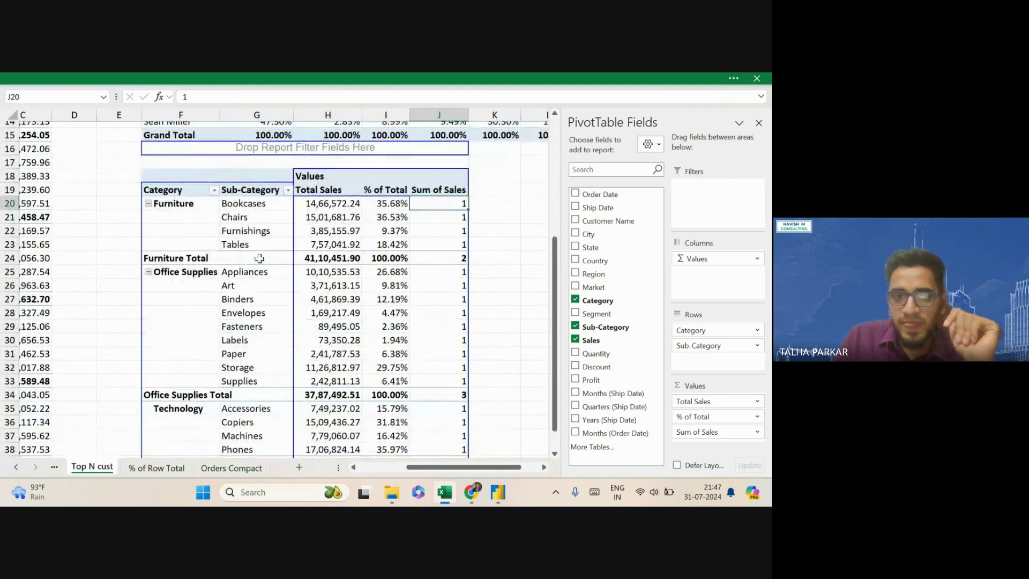
left_click(148, 204)
left_click(148, 217)
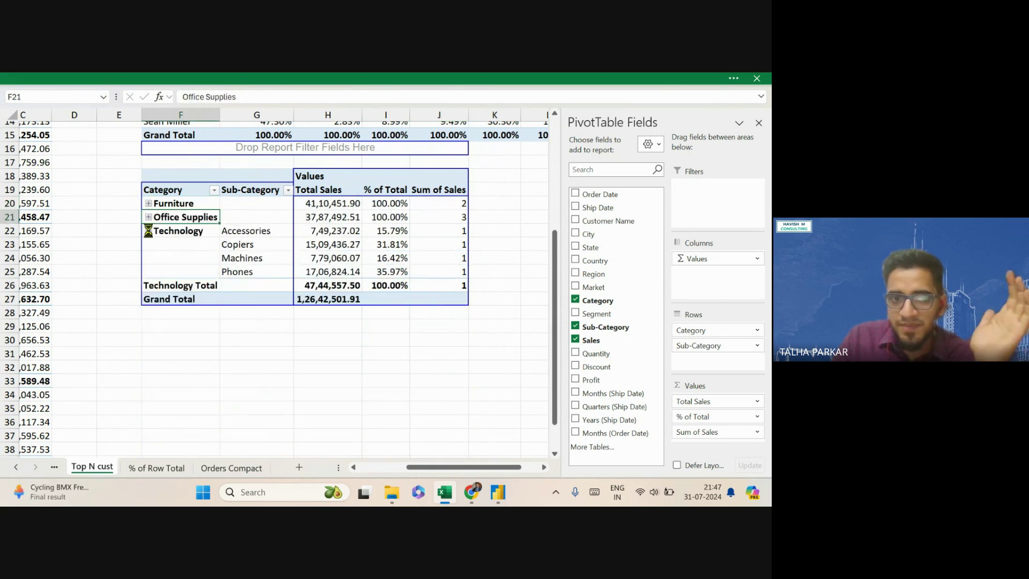
left_click(148, 230)
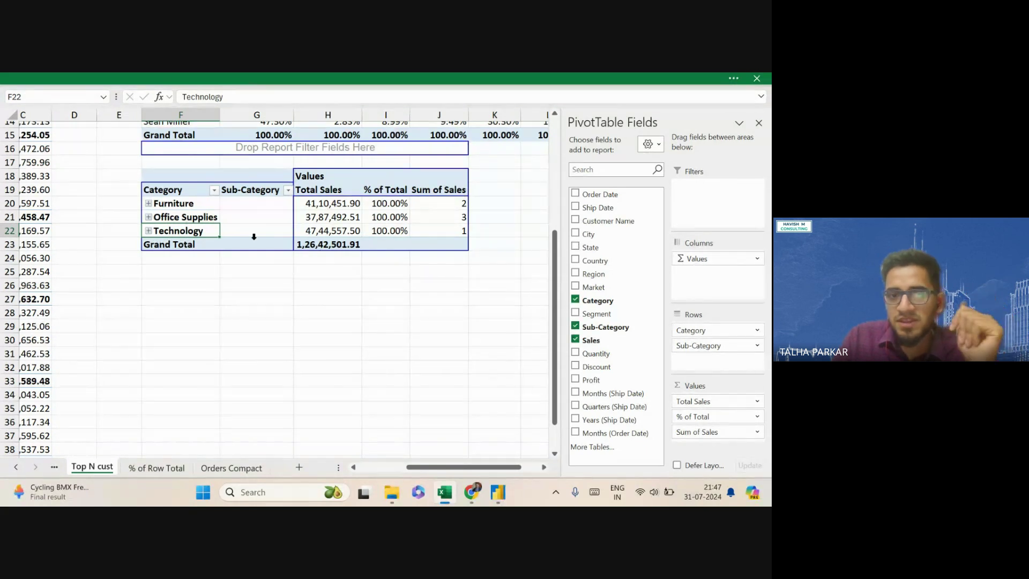
left_click(150, 231)
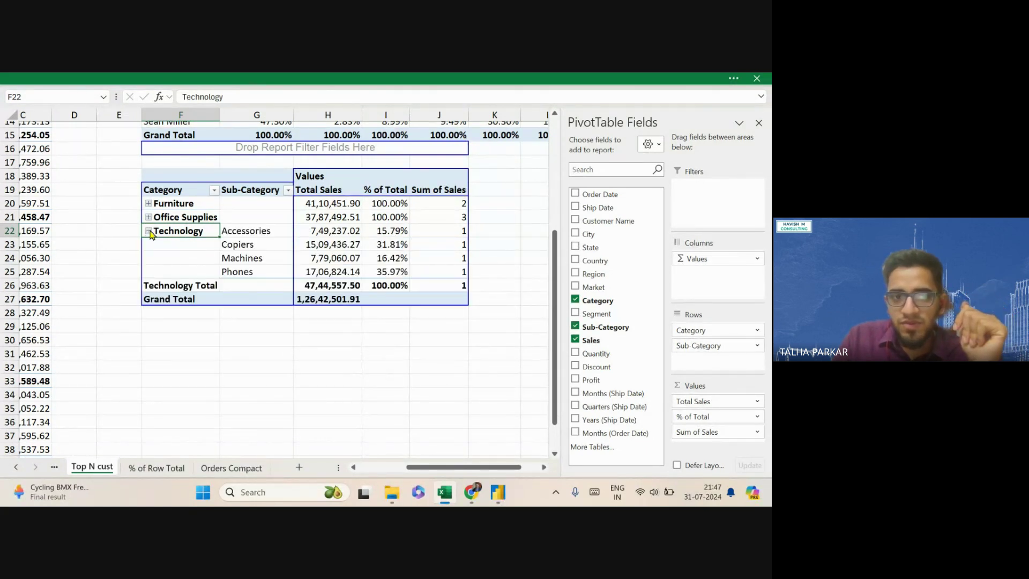
left_click(149, 217)
left_click(149, 204)
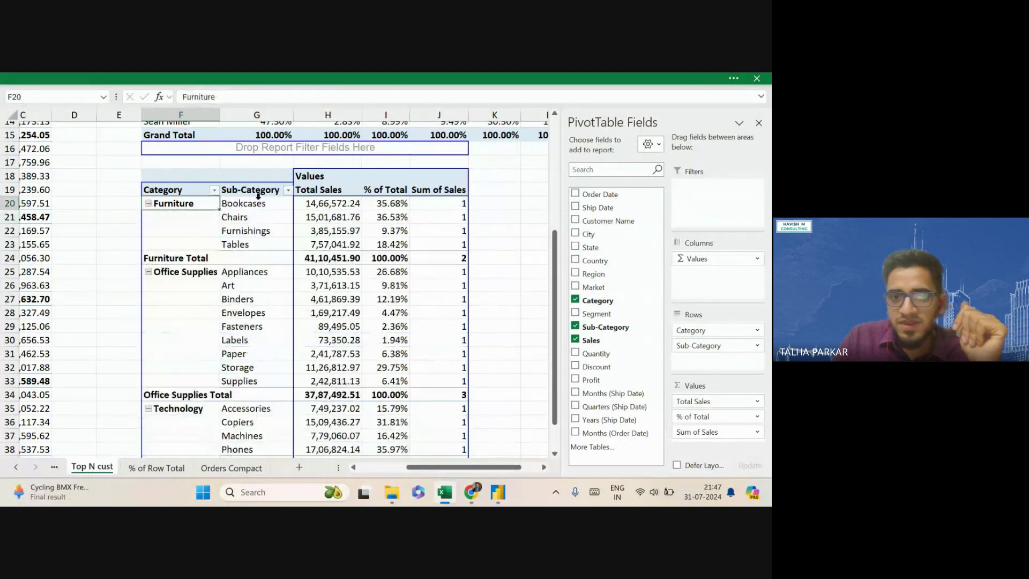
Show the Sum of Sales values as Rank Largest to Smallest with Sub-Category as the base field
right_click(425, 207)
mouse_move(501, 382)
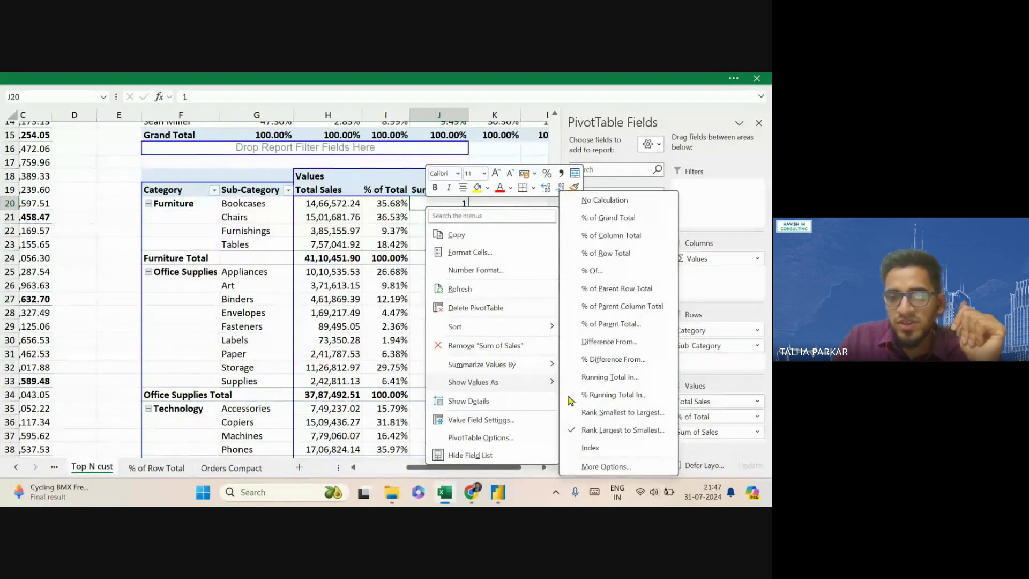
left_click(599, 432)
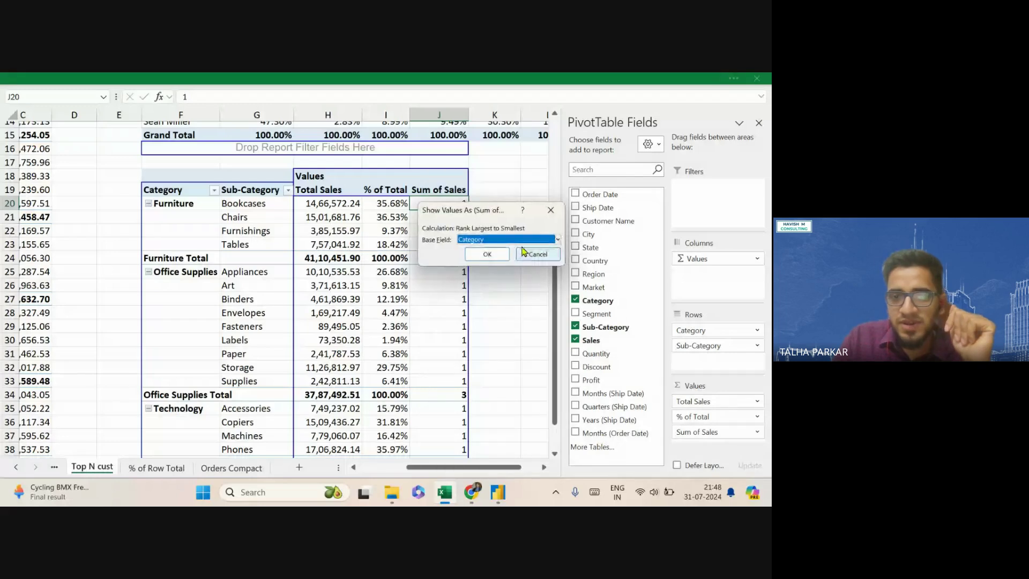
left_click(522, 240)
left_click(509, 264)
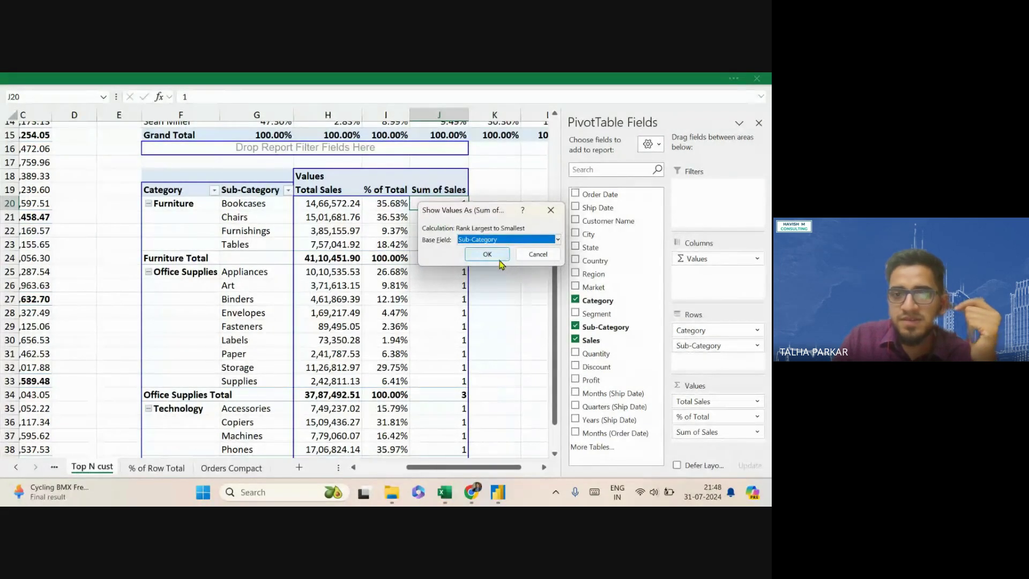
left_click(498, 258)
scroll(487, 330, "down", 2)
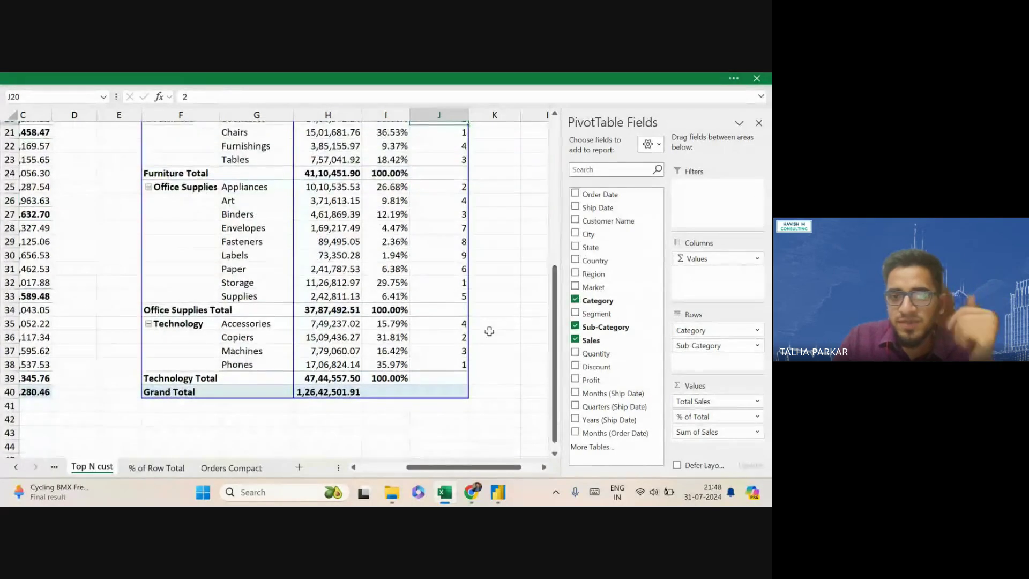
scroll(489, 331, "up", 1)
scroll(490, 331, "up", 1)
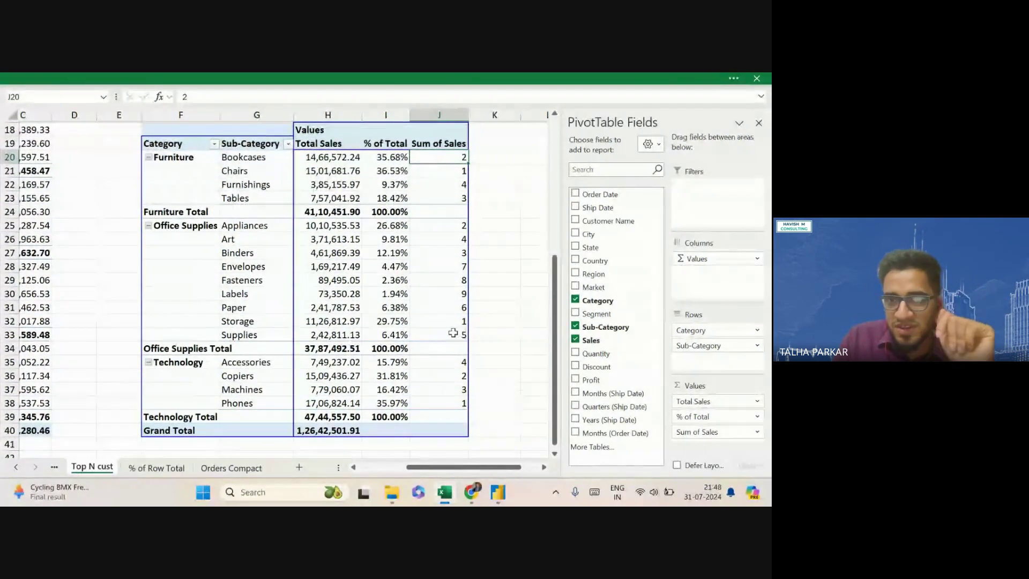
scroll(453, 333, "up", 1)
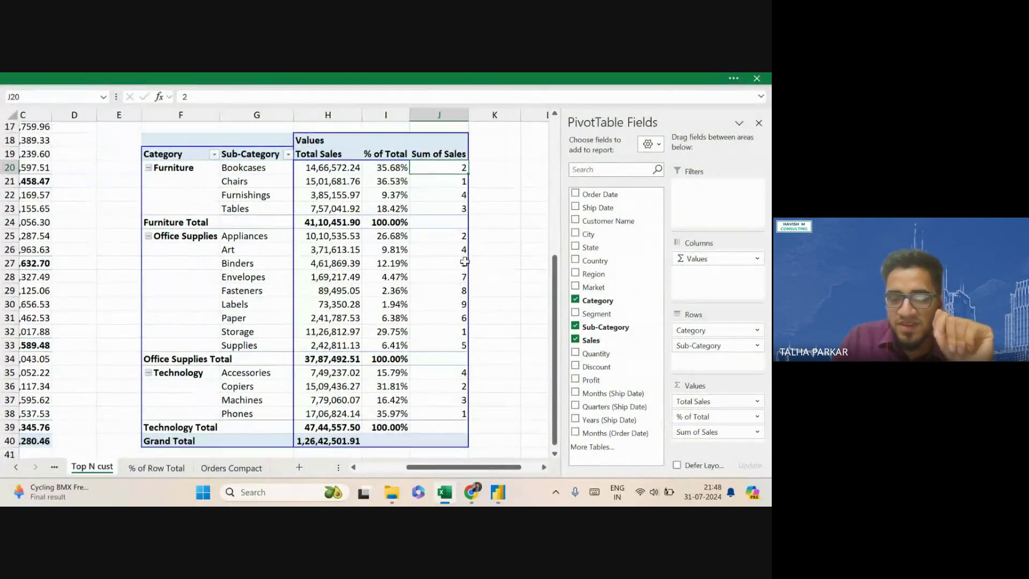
Rename the Sum of Sales value field as Rank by Sales
left_click(450, 155)
double_click(450, 156)
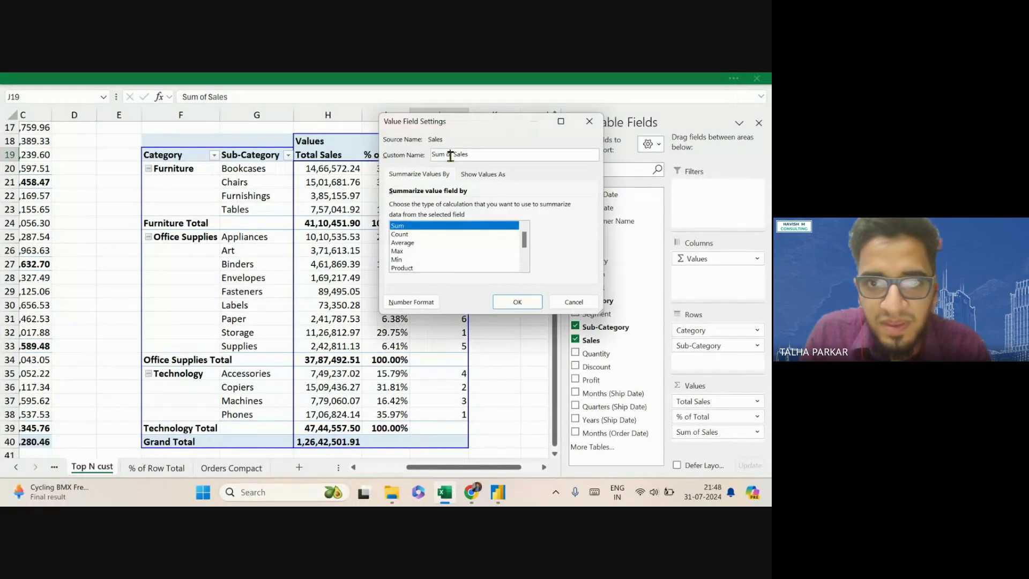
triple_click(530, 153)
type("Rank by Sa")
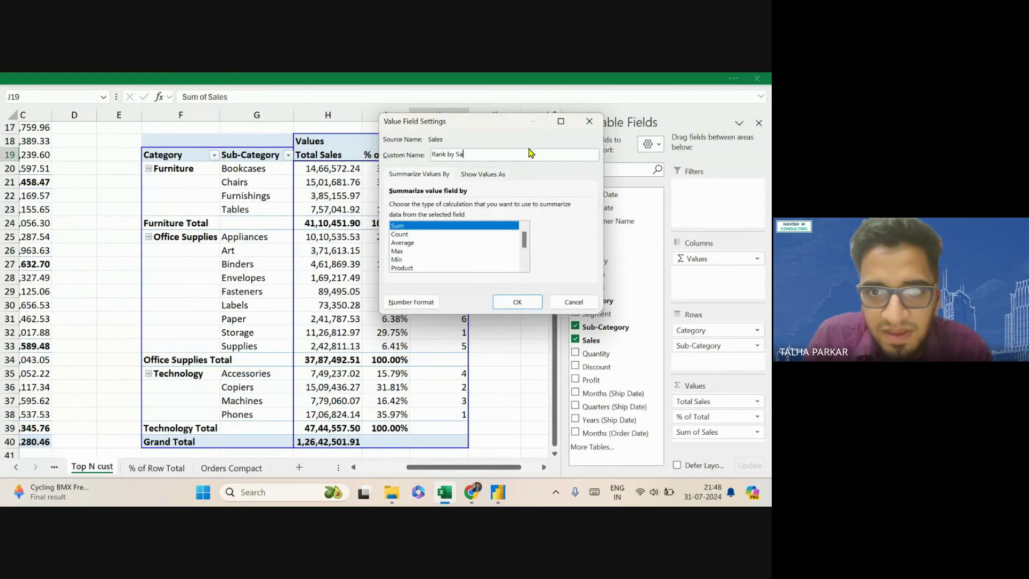
type("les")
key("Return")
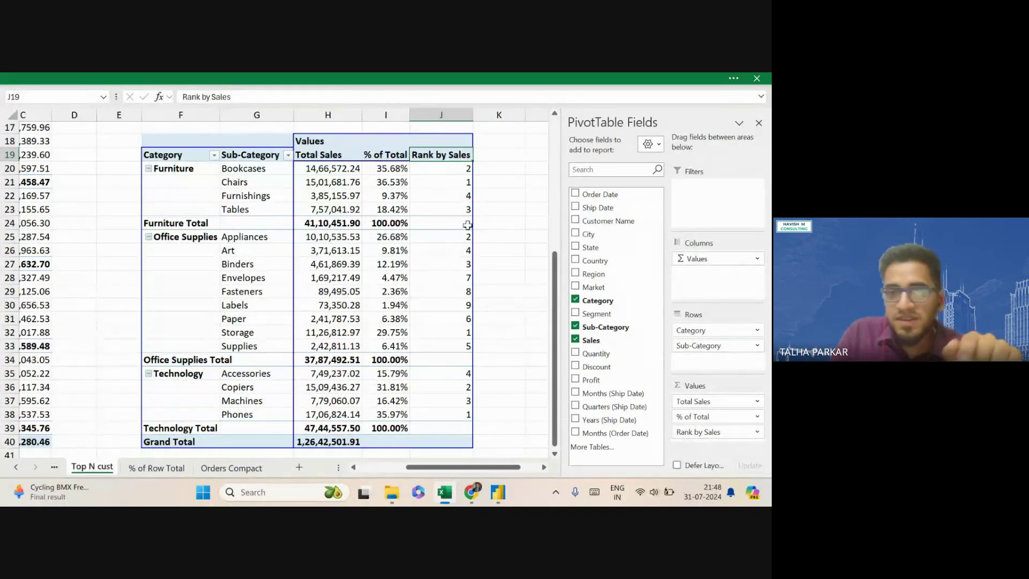
Sort the Sub-Category field in descending order by Rank by Sales
scroll(468, 267, "up", 1)
scroll(468, 267, "up", 2)
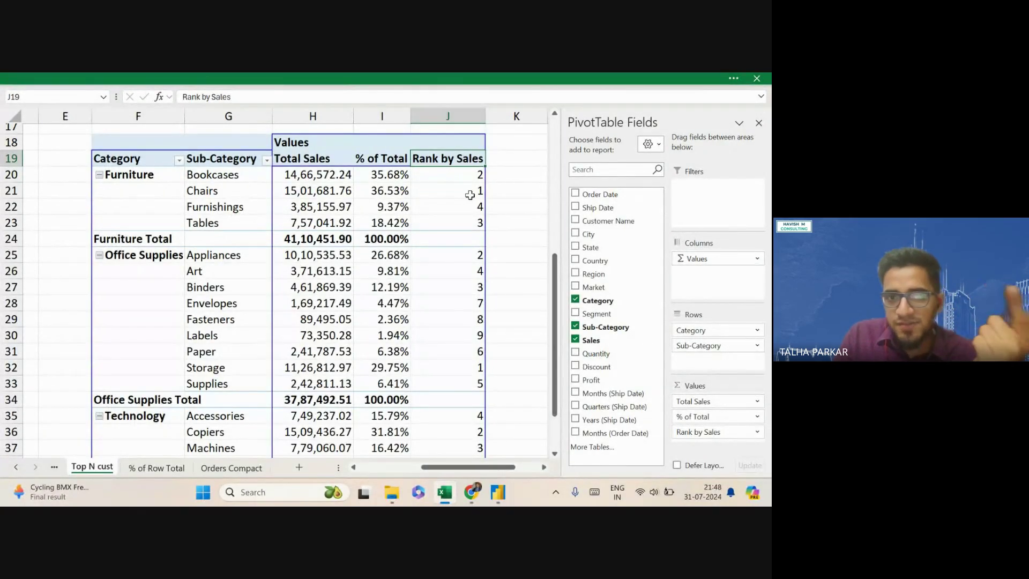
left_click_drag(341, 181, 333, 303)
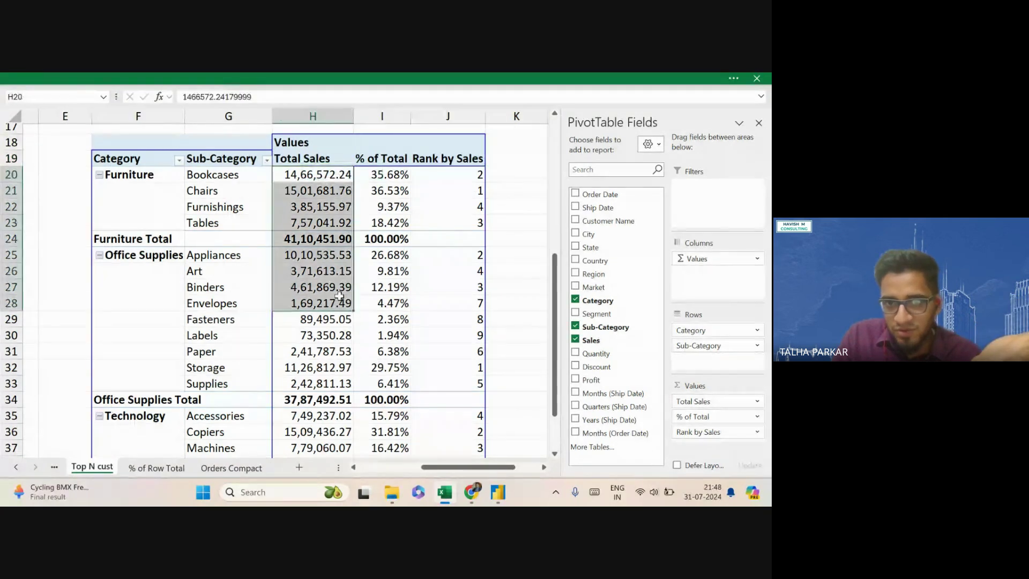
left_click_drag(452, 175, 452, 210)
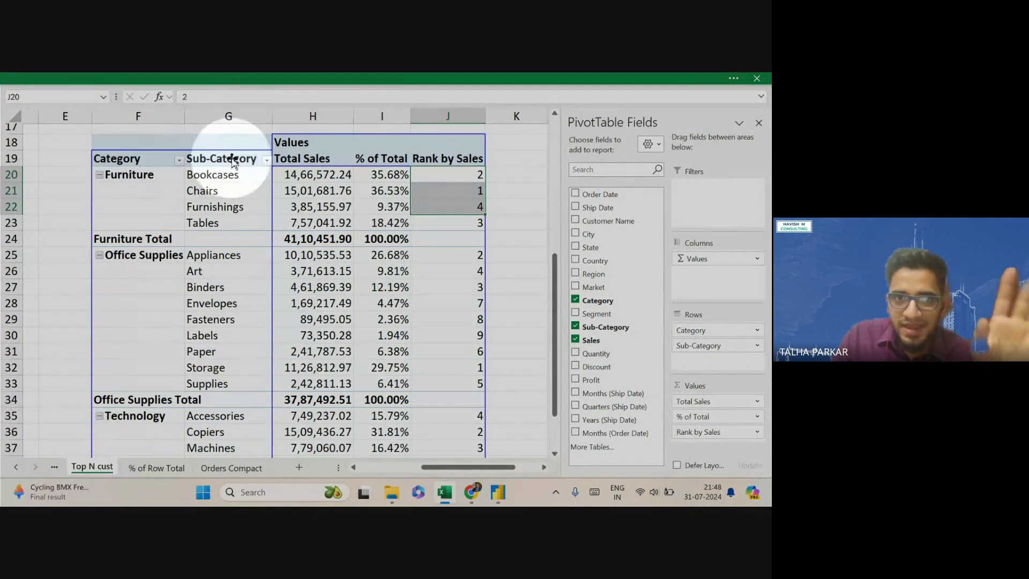
left_click(264, 161)
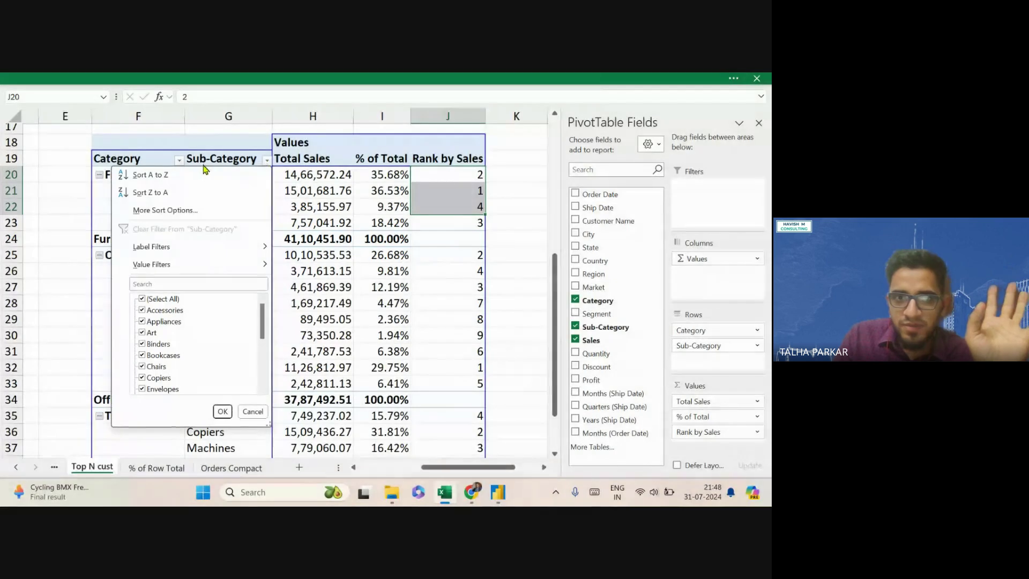
left_click(180, 206)
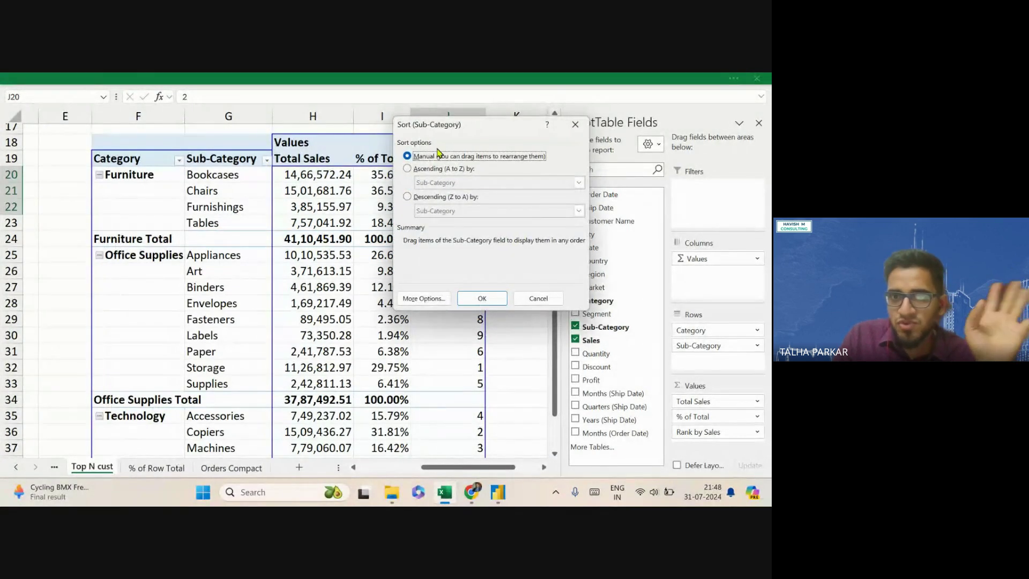
left_click(413, 196)
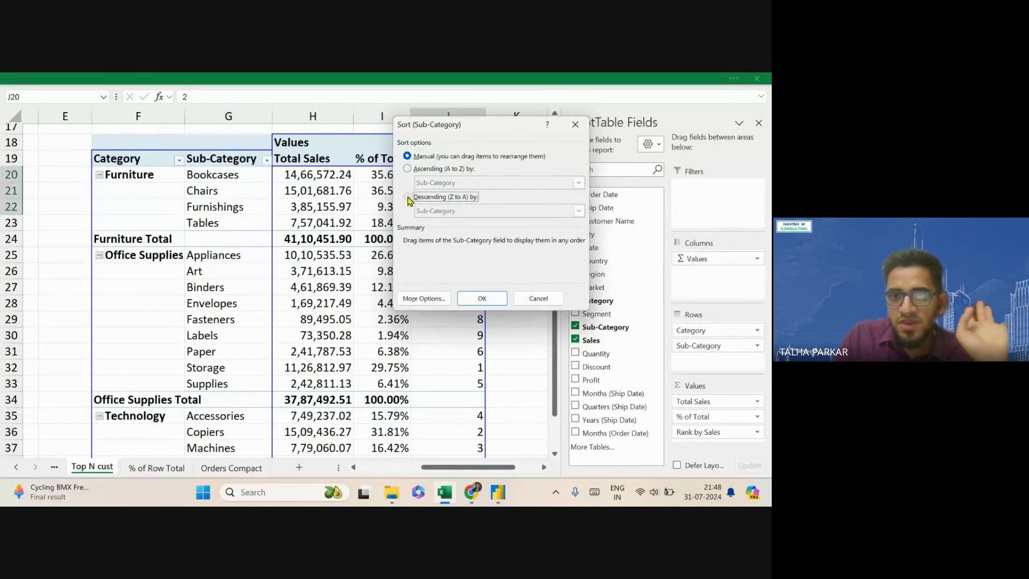
left_click(579, 211)
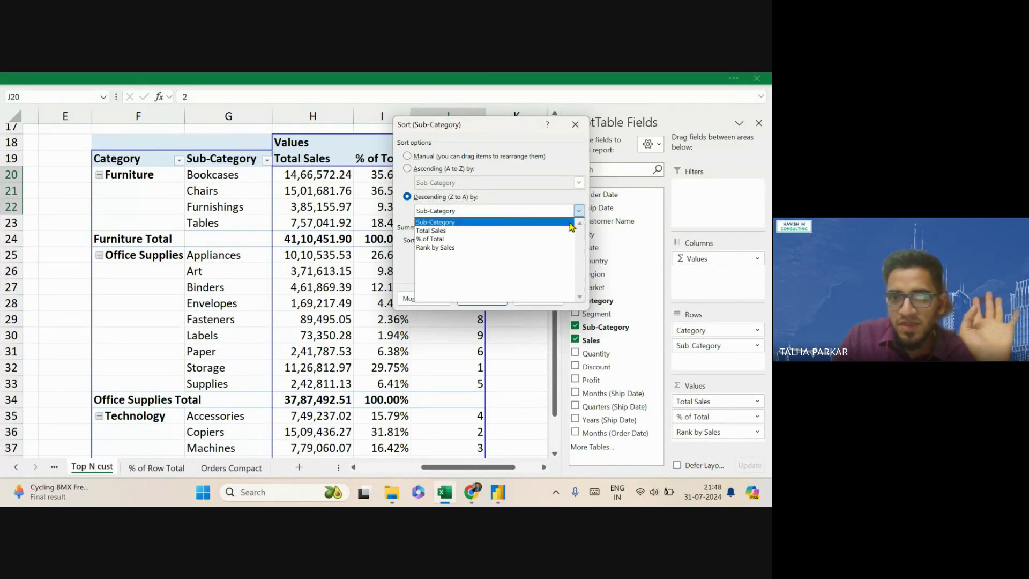
left_click(546, 249)
left_click_drag(511, 136, 619, 183)
left_click(581, 351)
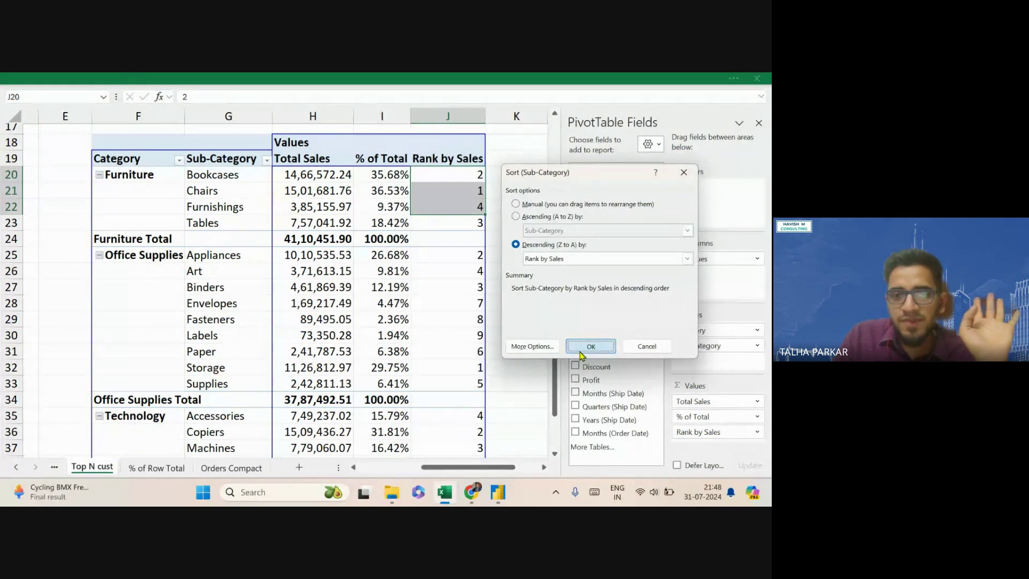
scroll(521, 231, "down", 2)
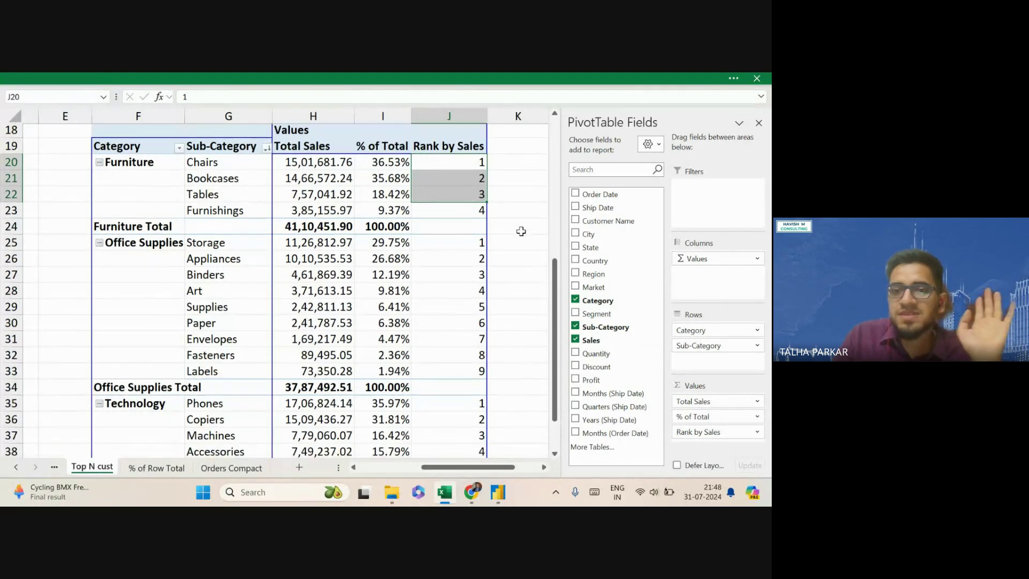
Center the Rank by Sales values in J20:J39 horizontally
key("shift+Down")
key("shift+Down")
key("shift+Down")
key("shift+Down")
key("shift+Down")
key("shift+Down")
key("shift+Down")
key("shift+Down")
key("shift+Down")
key("shift+Down")
key("shift+Down")
key("shift+Down")
key("shift+Down")
key("shift+Down")
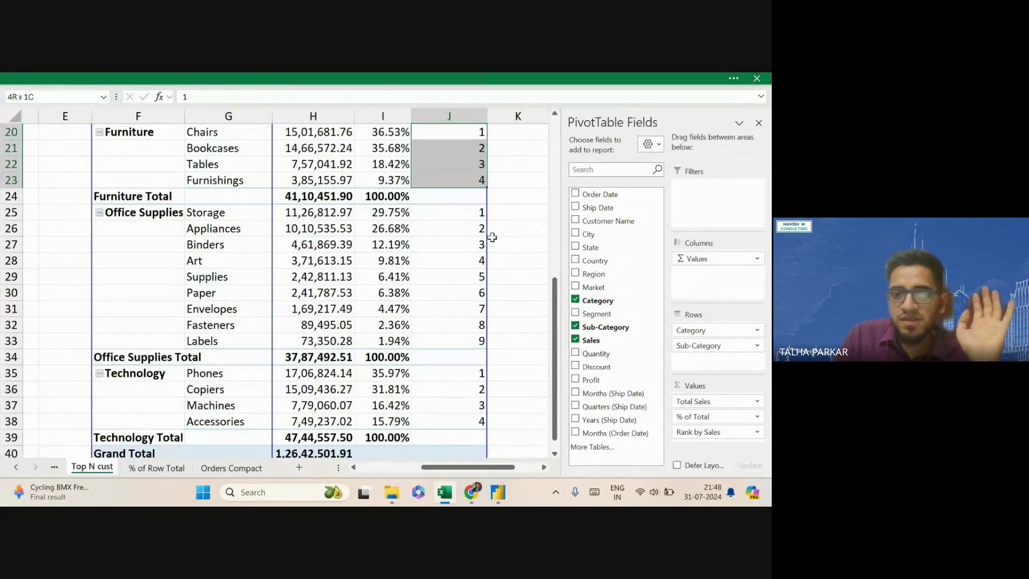
key("shift+Down")
key("shift+Down")
key("shift+Down")
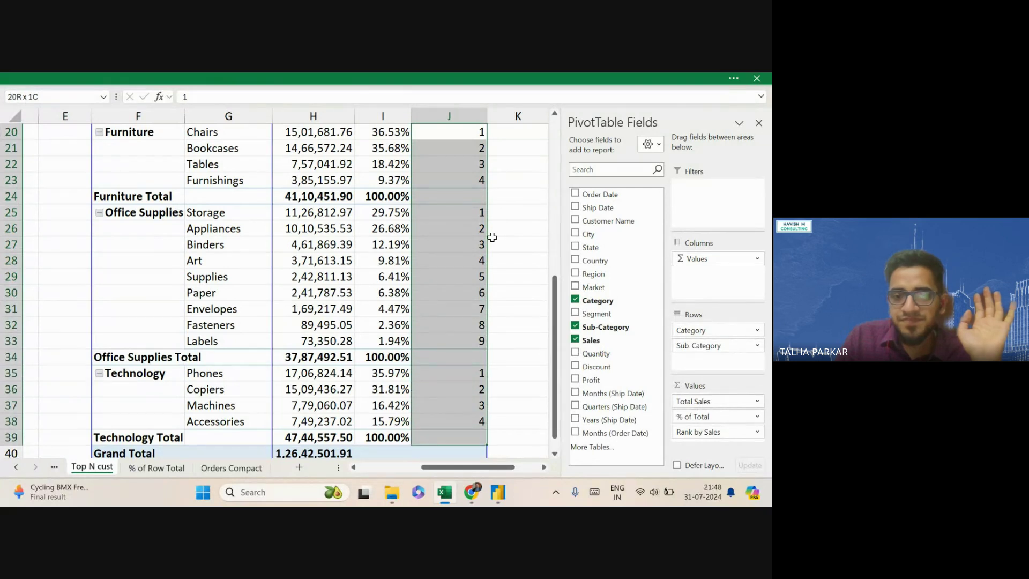
left_click(54, 79)
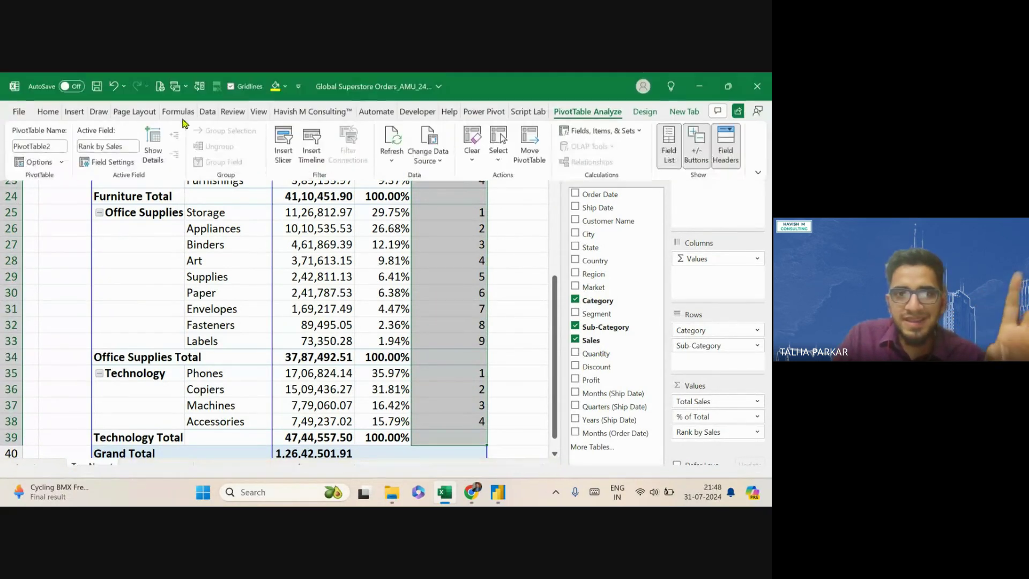
left_click(49, 112)
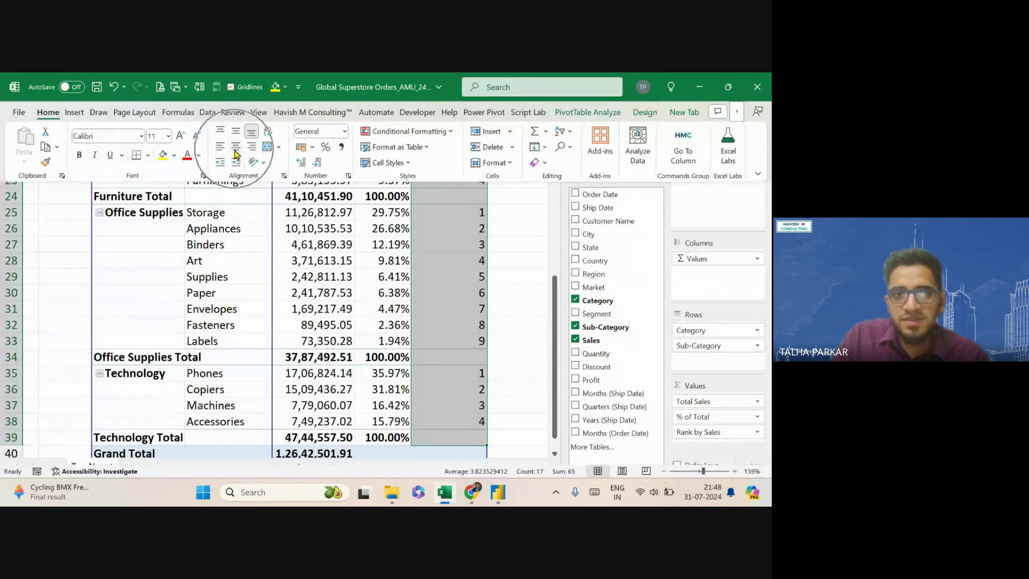
left_click(235, 148)
left_click(450, 270)
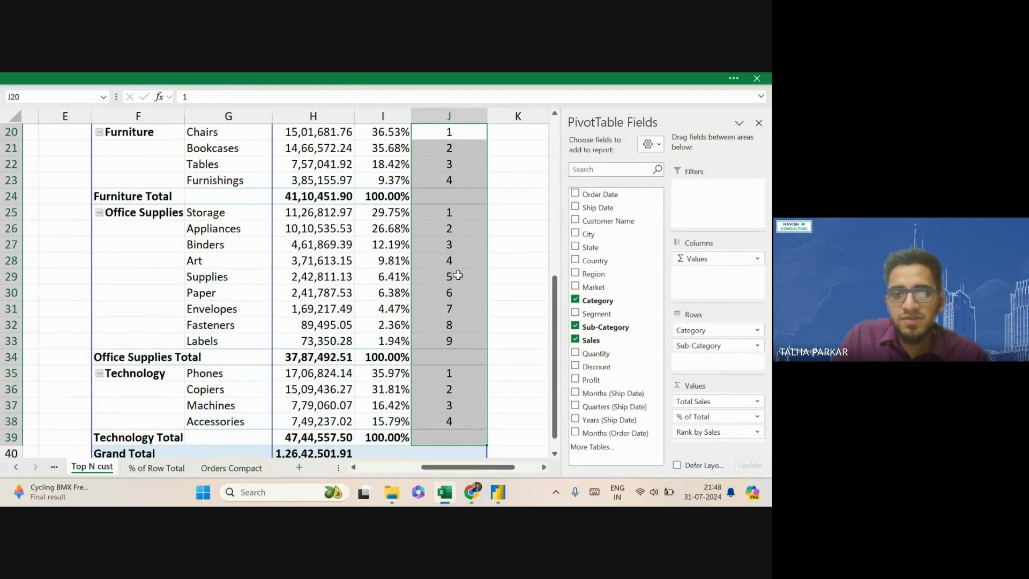
Review the sorted pivot table's ranks, total sales and percentages, especially for the Furniture sub-categories
scroll(459, 274, "up", 1)
scroll(458, 275, "down", 1)
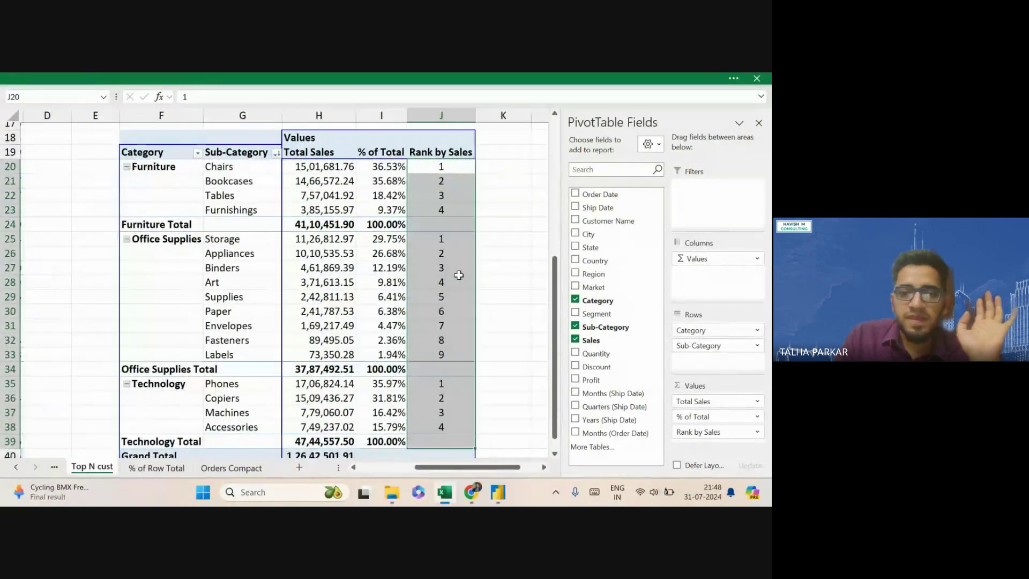
left_click(487, 367)
scroll(493, 407, "down", 1)
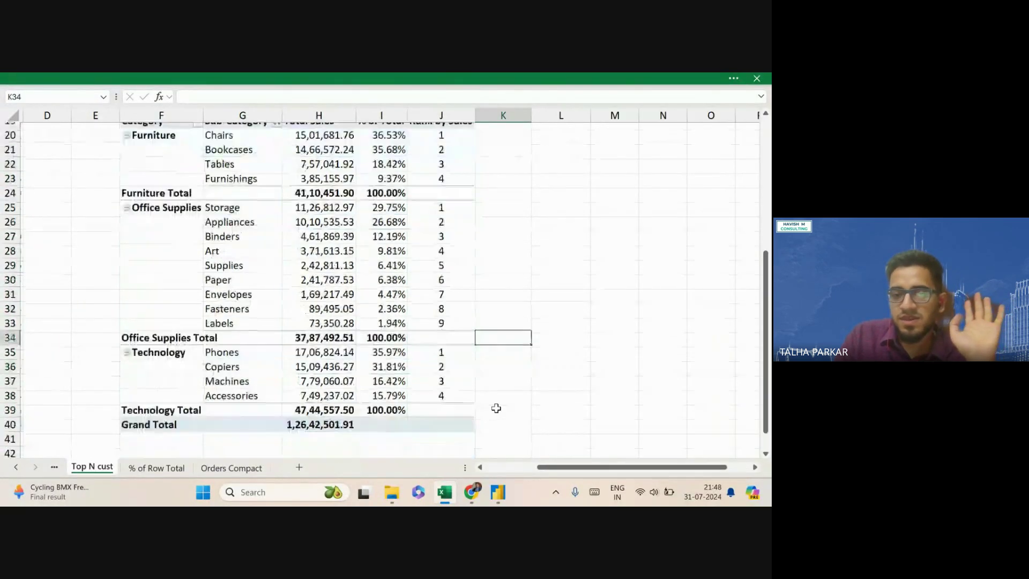
scroll(493, 410, "up", 1)
left_click_drag(453, 407, 455, 349)
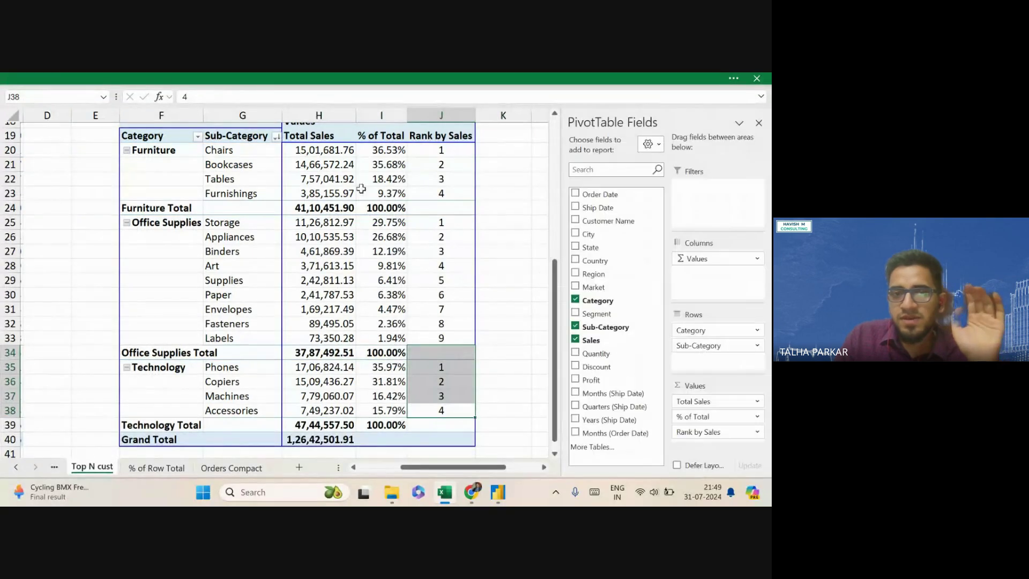
left_click_drag(335, 155, 336, 182)
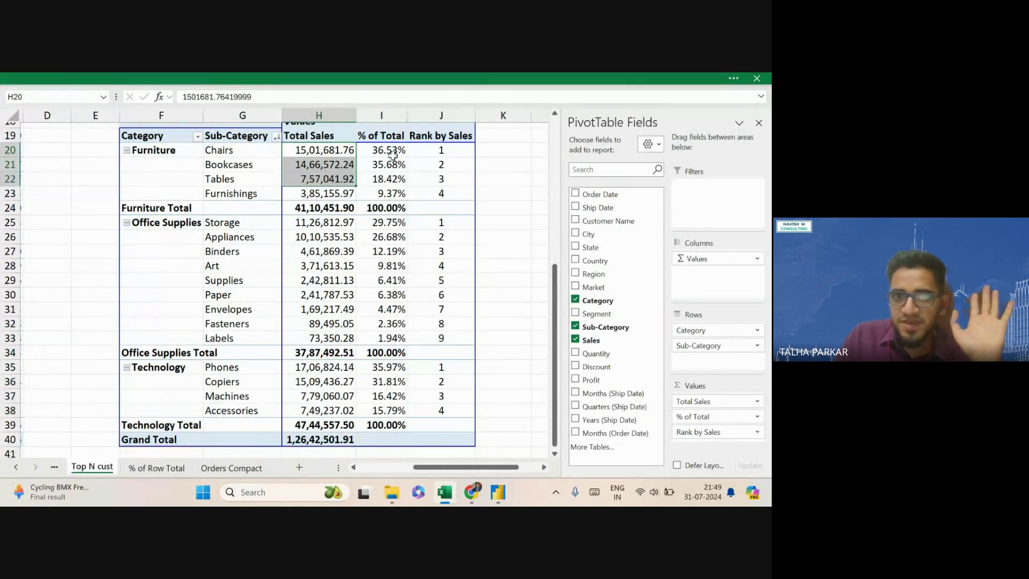
left_click_drag(392, 156, 391, 181)
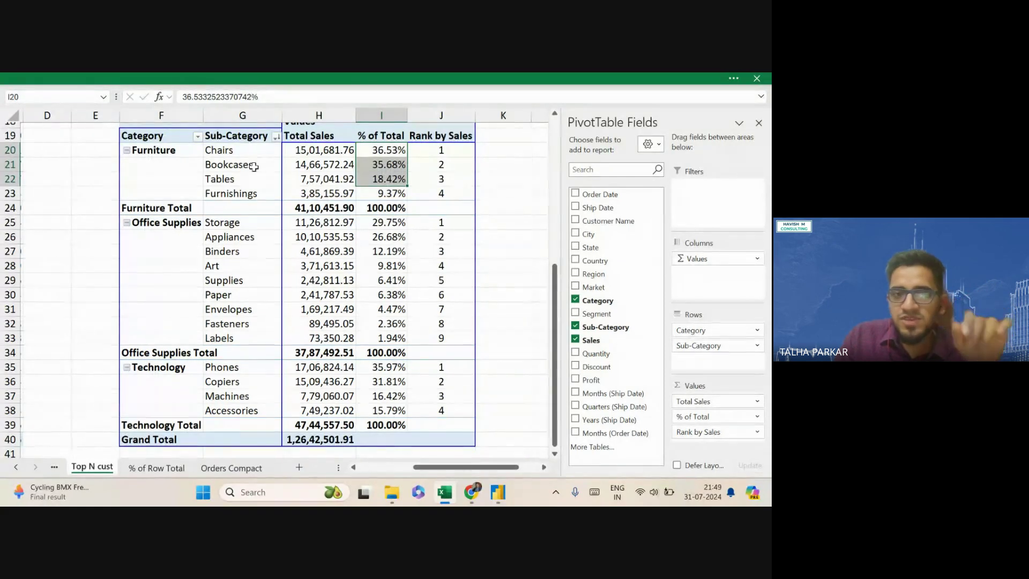
left_click_drag(249, 152, 256, 183)
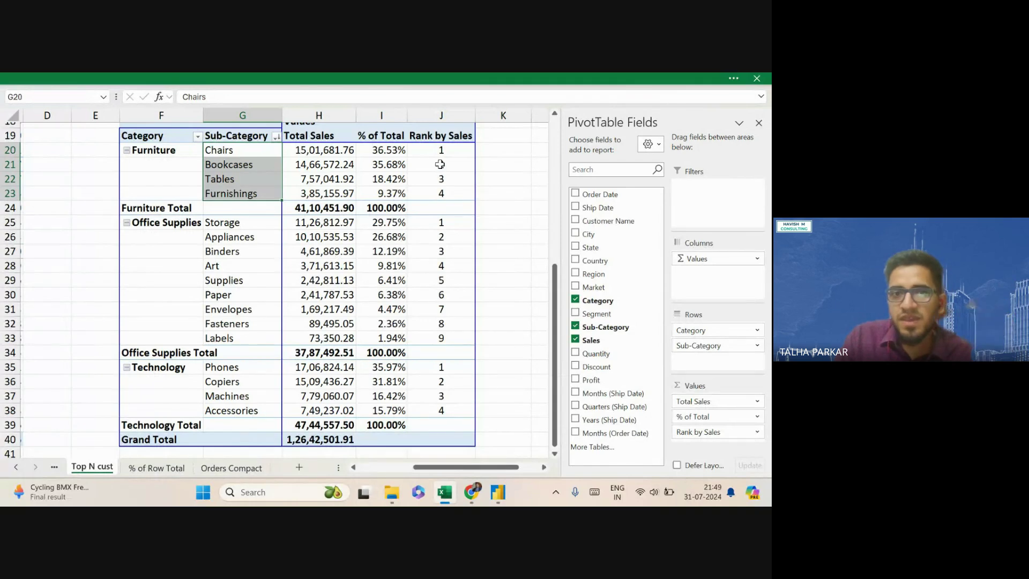
Add the Profit field to the pivot table as another summed value column after Rank by Sales
scroll(439, 164, "up", 1)
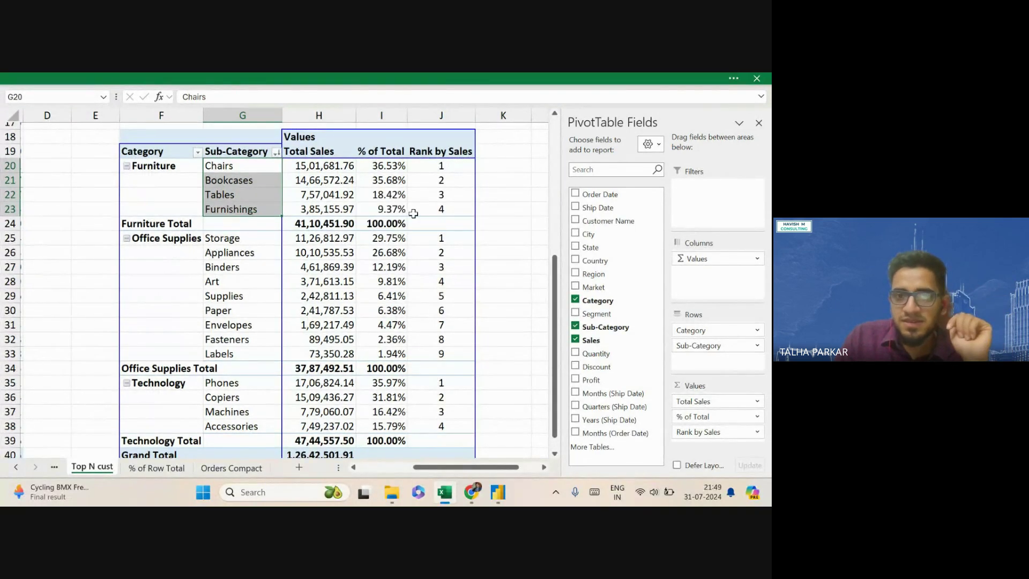
left_click_drag(591, 380, 712, 439)
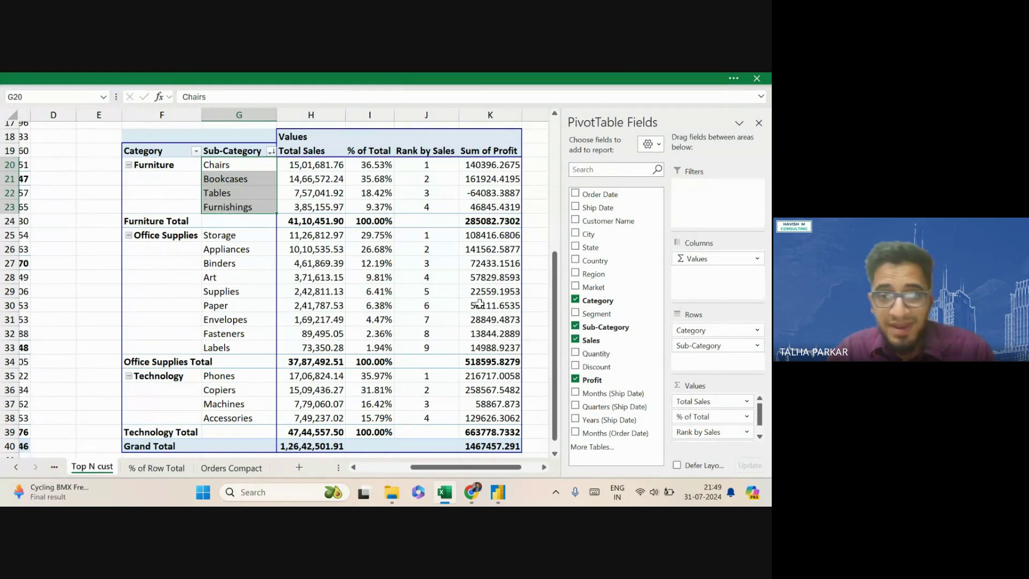
scroll(479, 305, "right", 1)
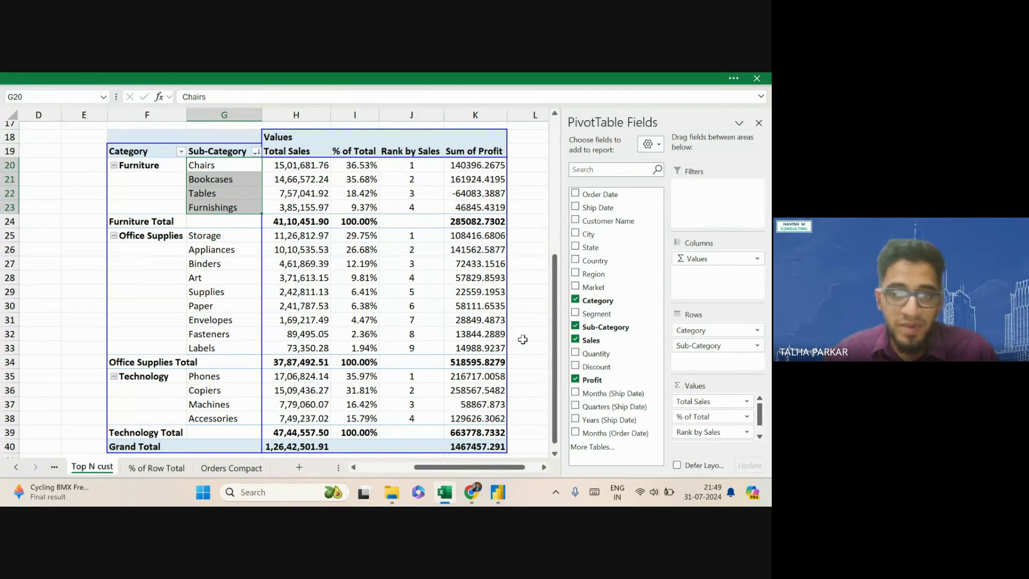
Rename the Sum of Profit value field as Total Profit
left_click(473, 158)
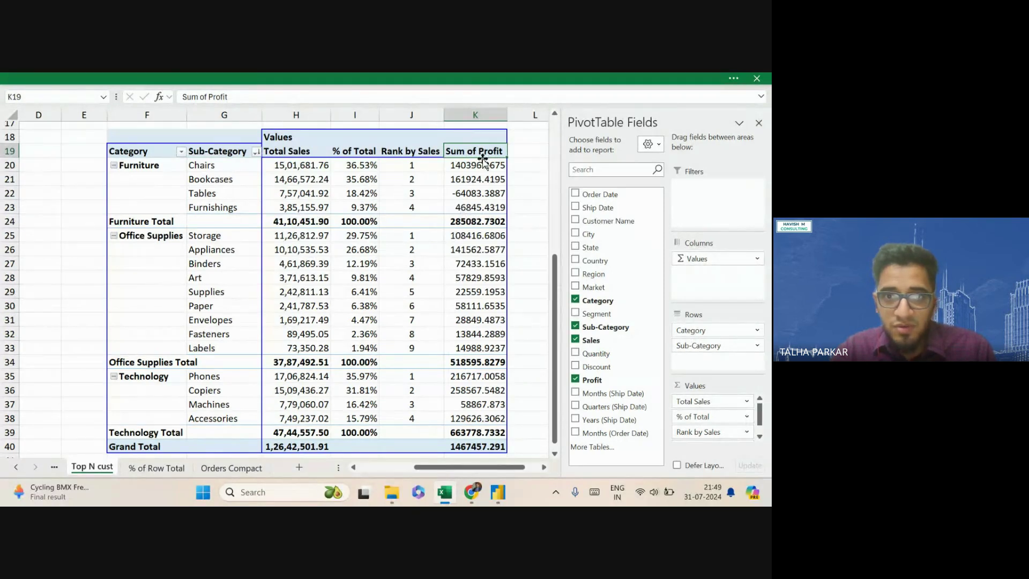
double_click(482, 158)
type("Total Profit")
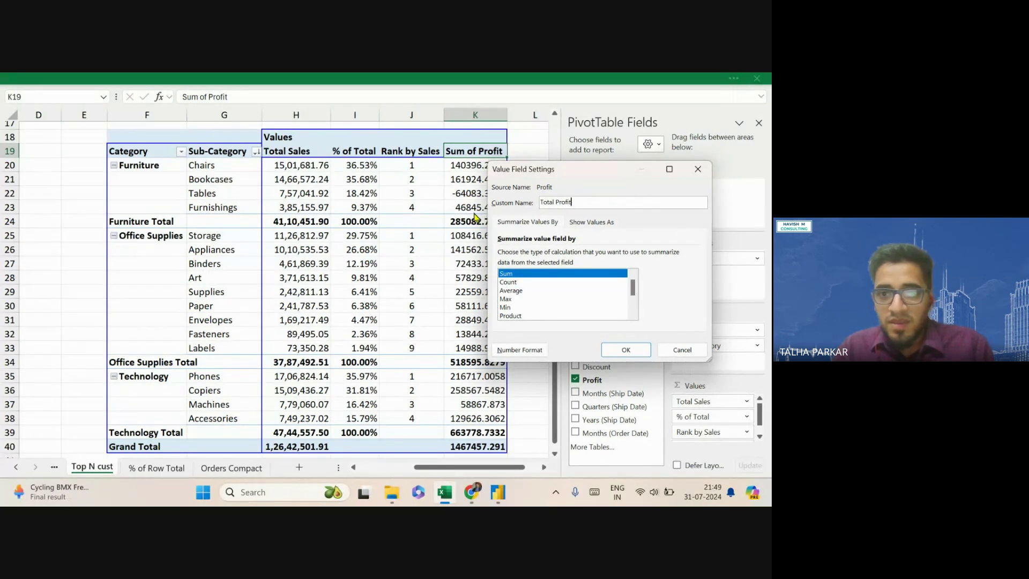
key("Return")
scroll(429, 214, "right", 2)
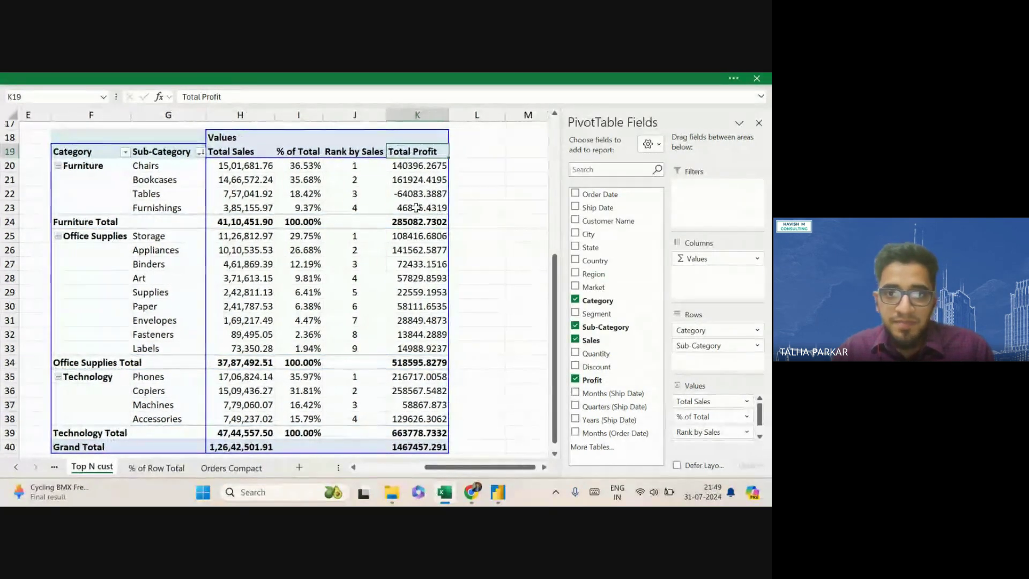
left_click(419, 165)
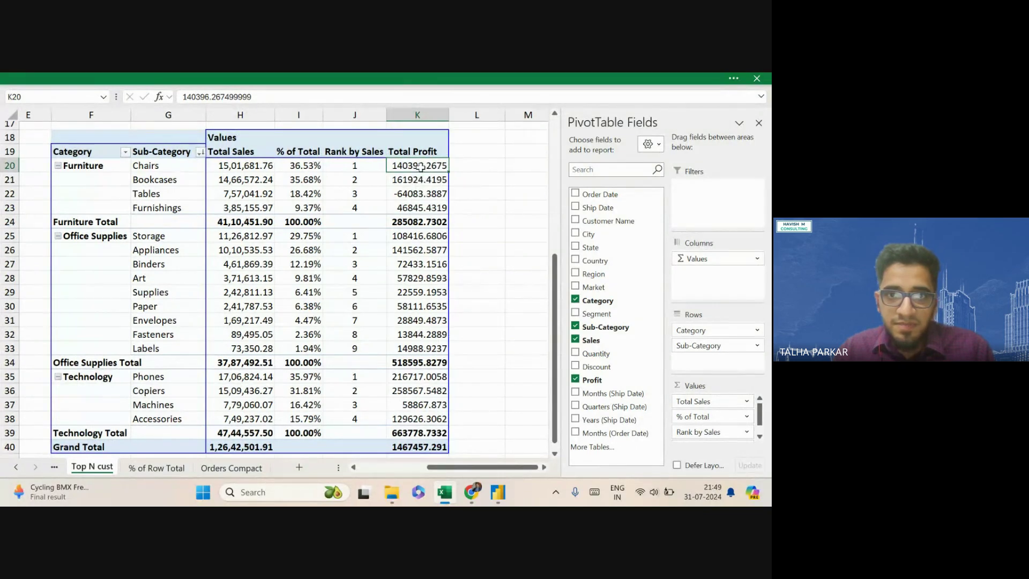
left_click_drag(421, 168, 423, 206)
left_click_drag(419, 168, 418, 207)
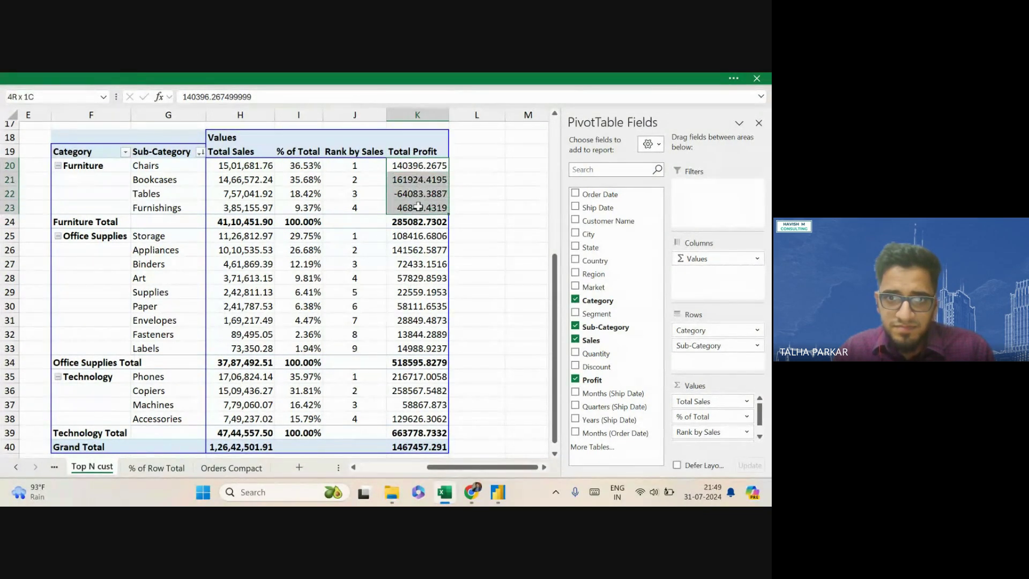
left_click_drag(420, 166, 429, 453)
Try showing Total Profit as % of Parent Total with Sub-Category as base field, and as % of Parent Column Total
left_click(422, 241)
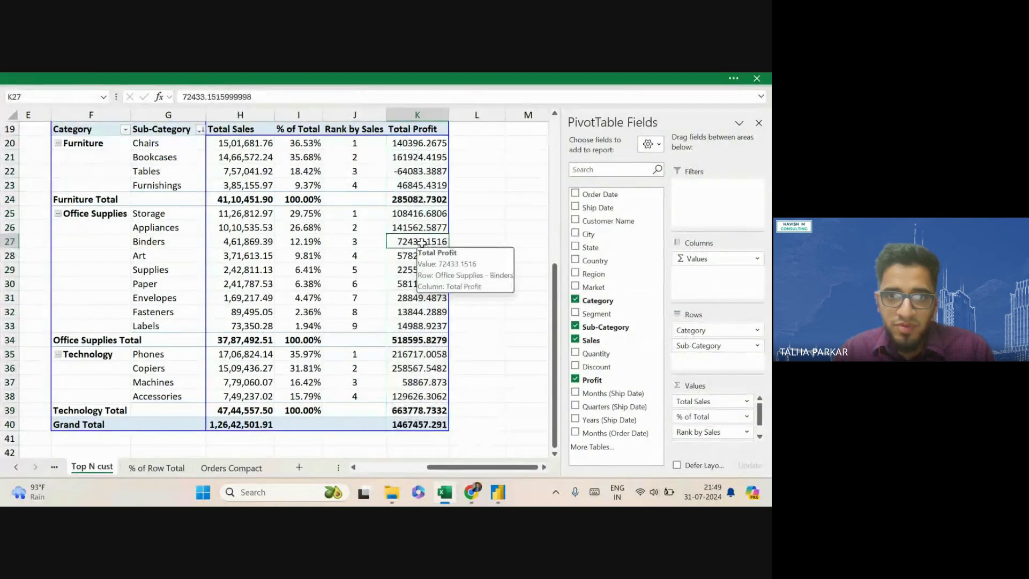
right_click(422, 242)
mouse_move(514, 339)
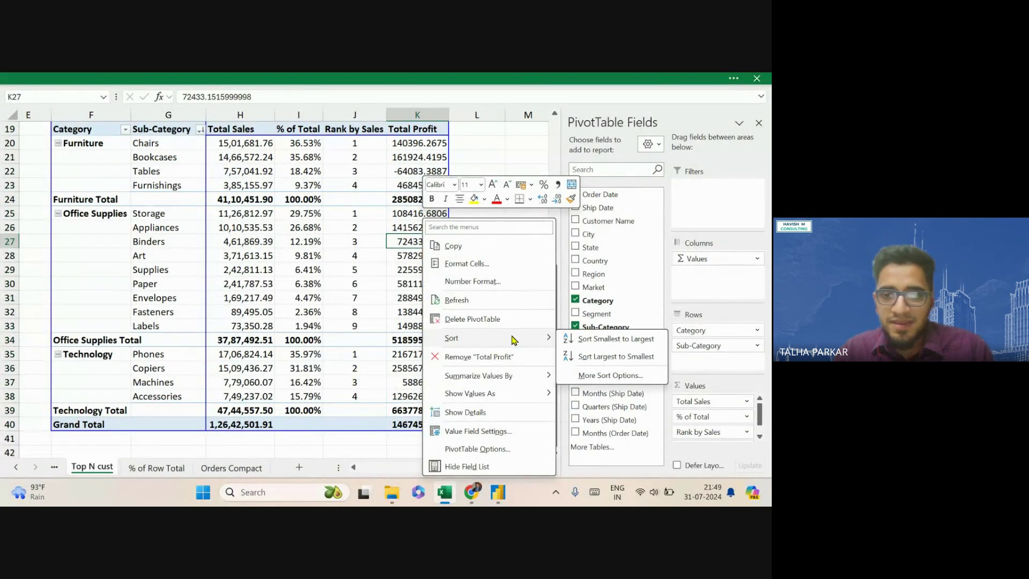
mouse_move(494, 394)
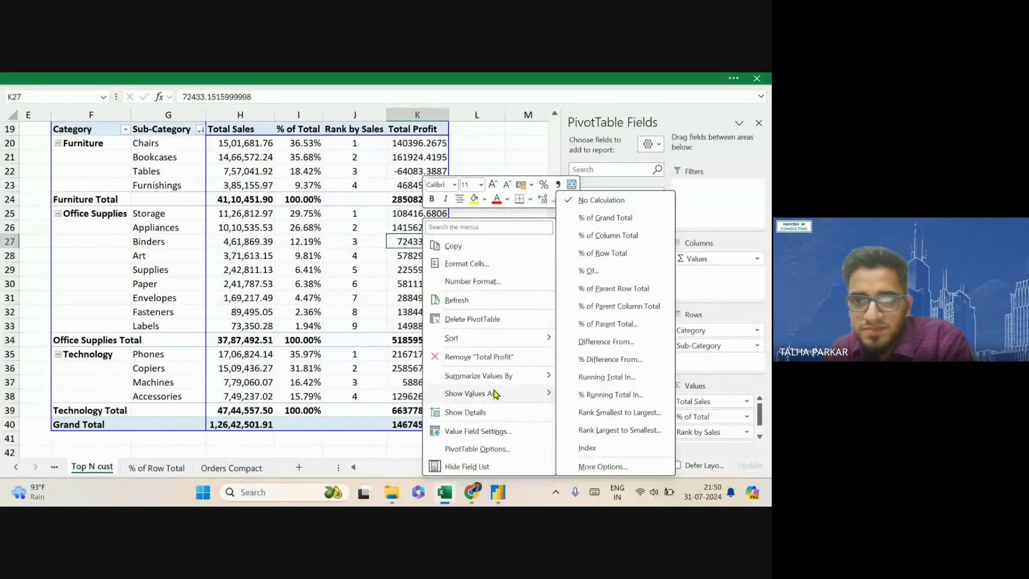
left_click(634, 331)
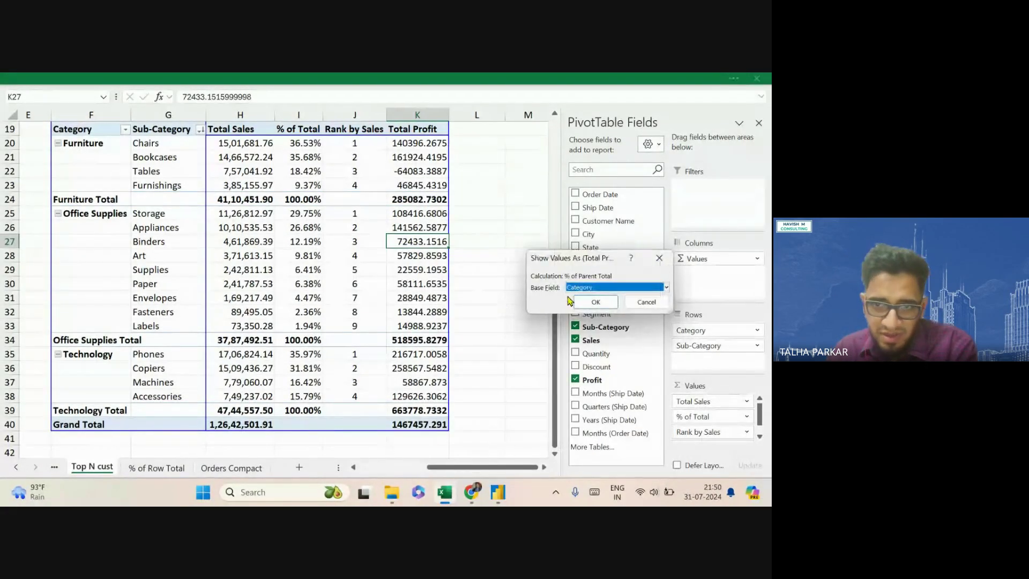
left_click(595, 290)
left_click(599, 314)
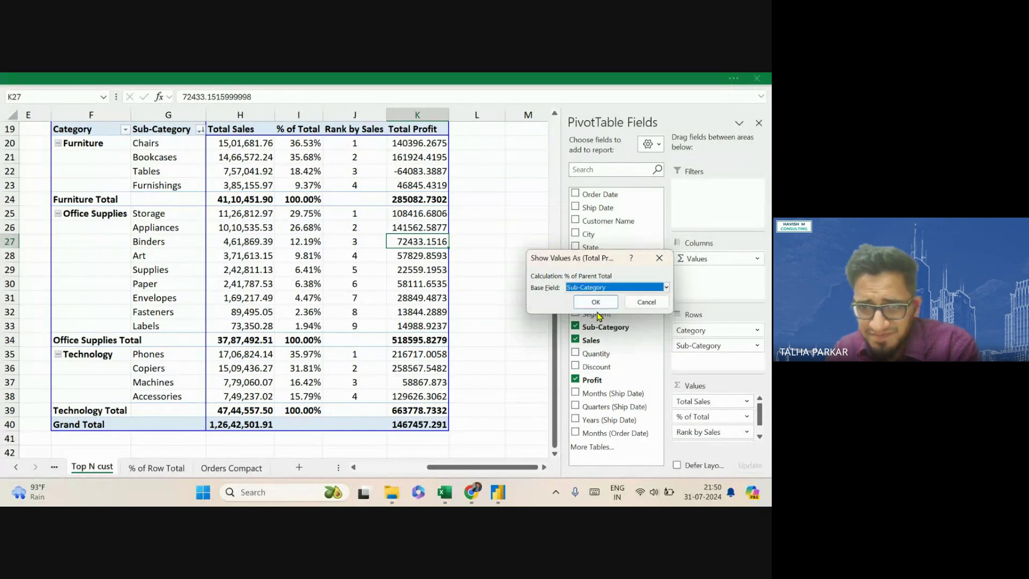
left_click(595, 302)
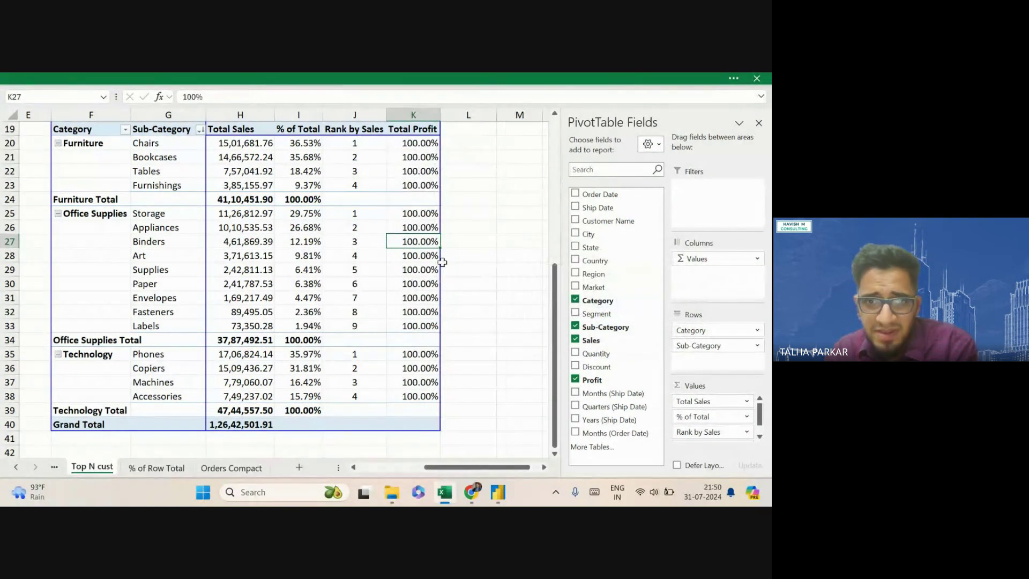
key("ctrl+z")
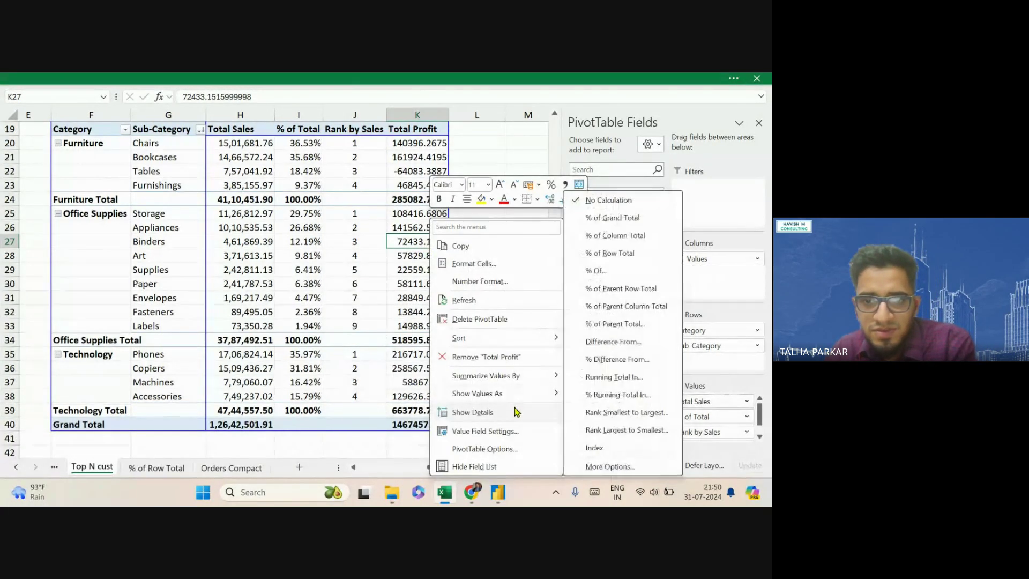
mouse_move(528, 394)
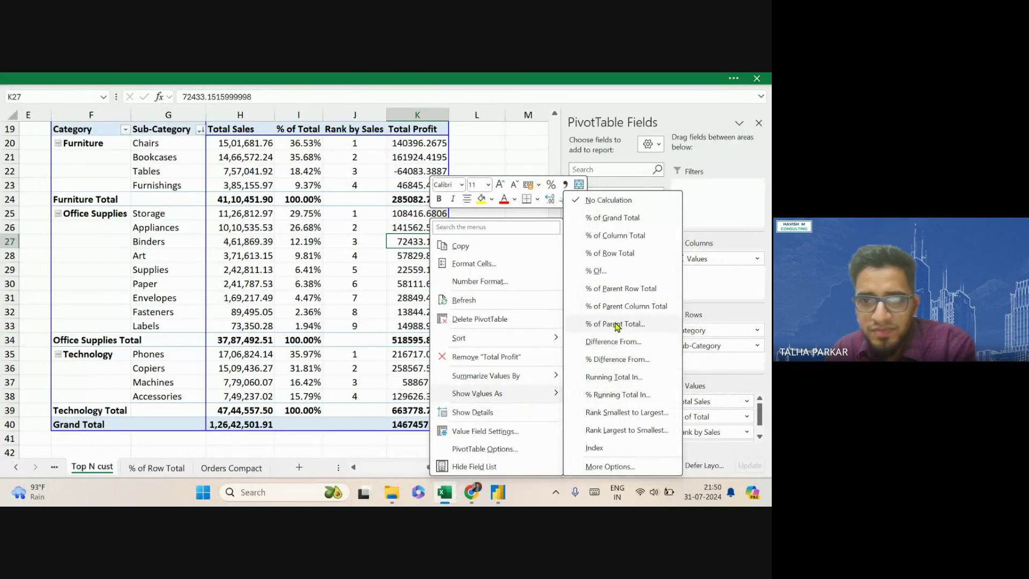
left_click(616, 306)
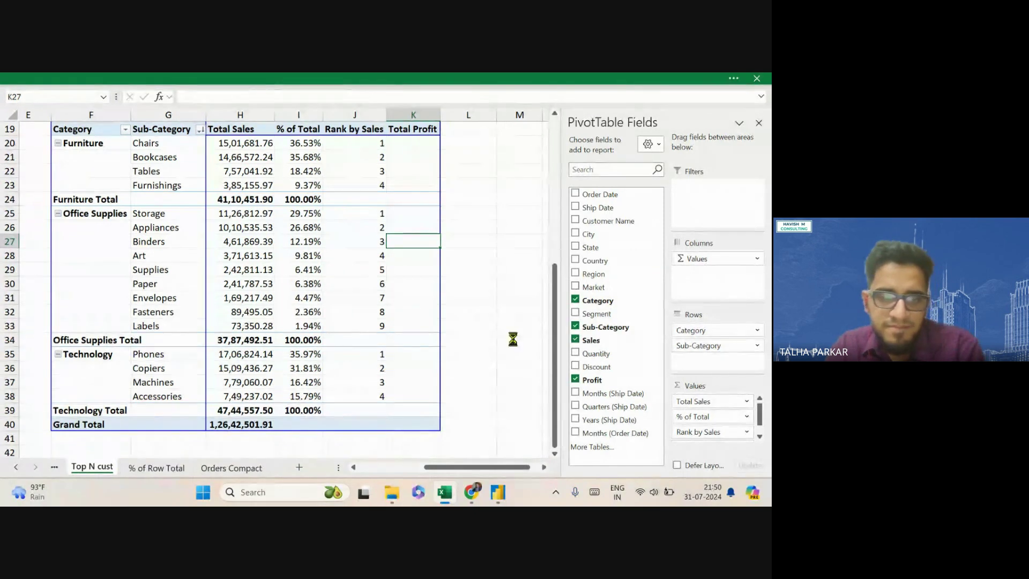
Show the Total Profit values as % of Grand Total
right_click(416, 241)
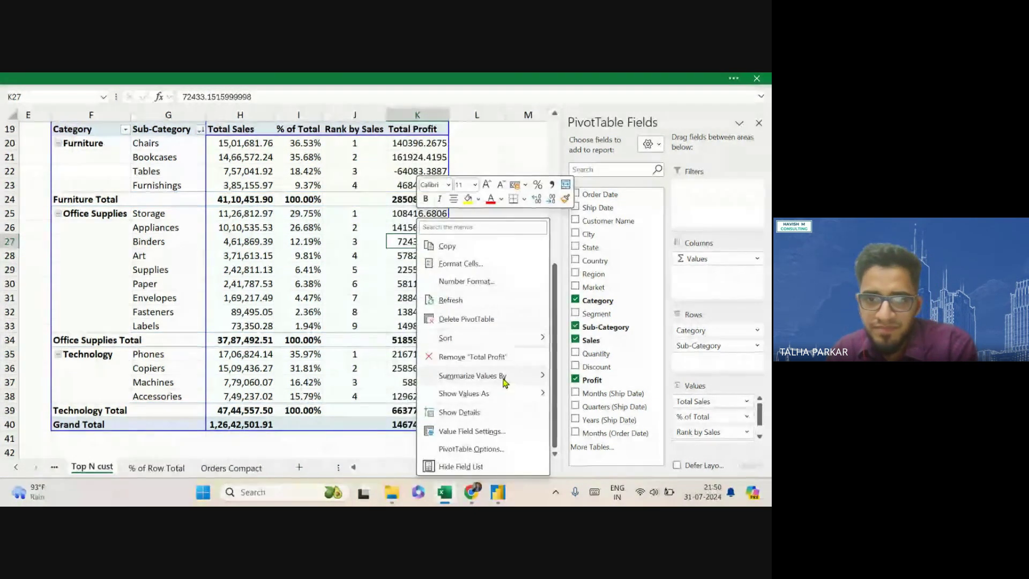
mouse_move(482, 393)
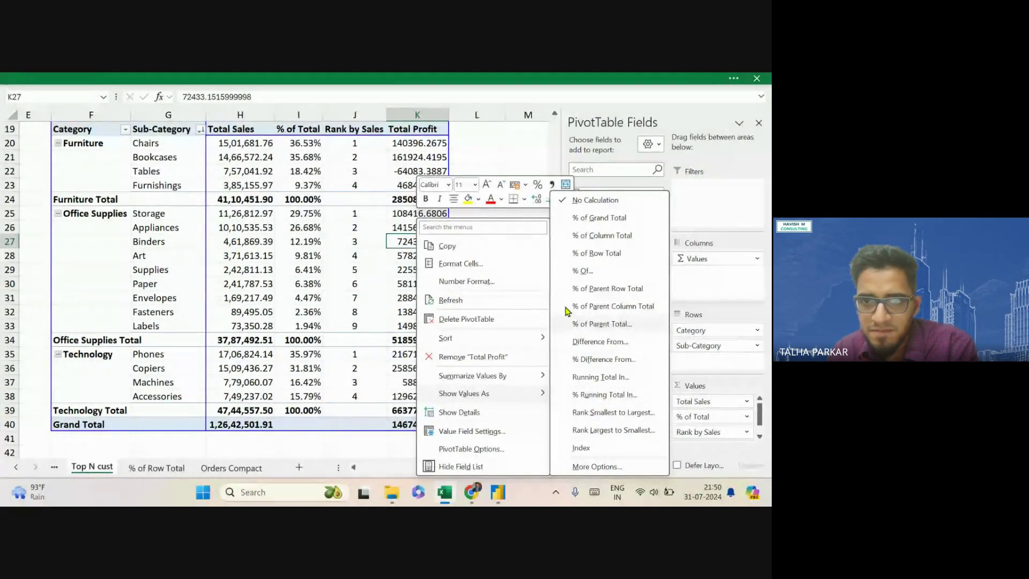
left_click(599, 224)
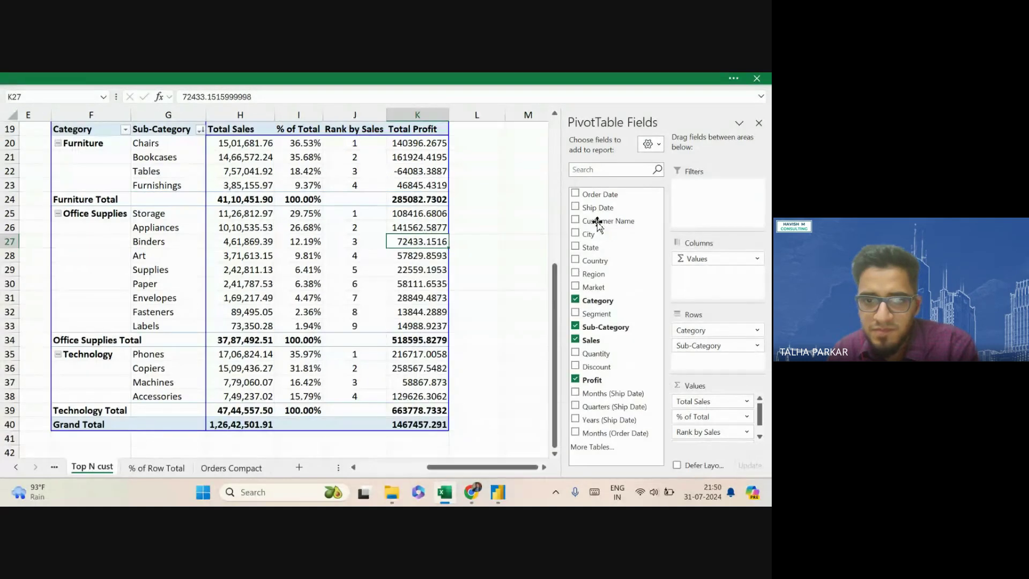
left_click(428, 269)
left_click(428, 310)
left_click(427, 336)
left_click(424, 391)
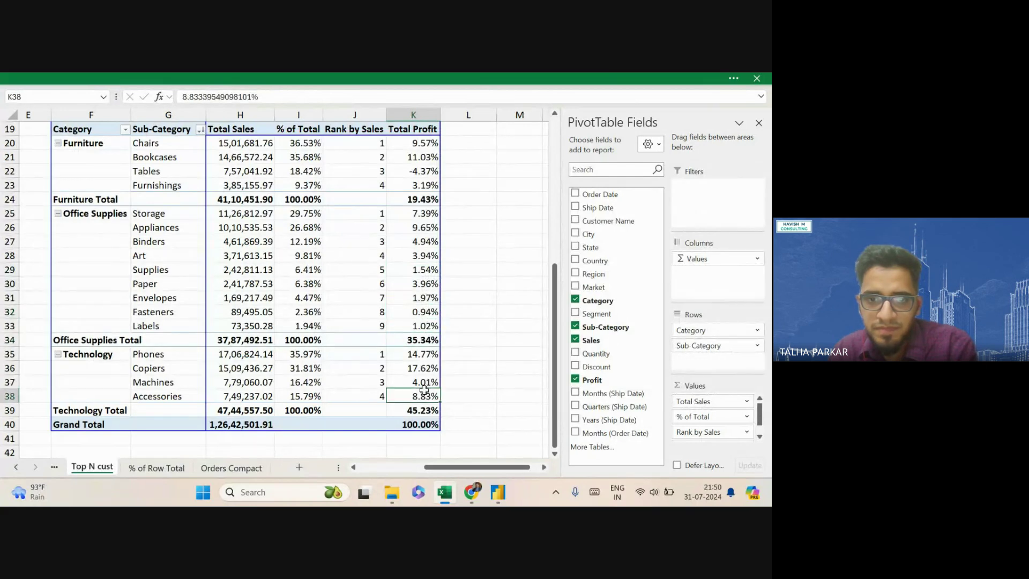
right_click(411, 266)
mouse_move(460, 393)
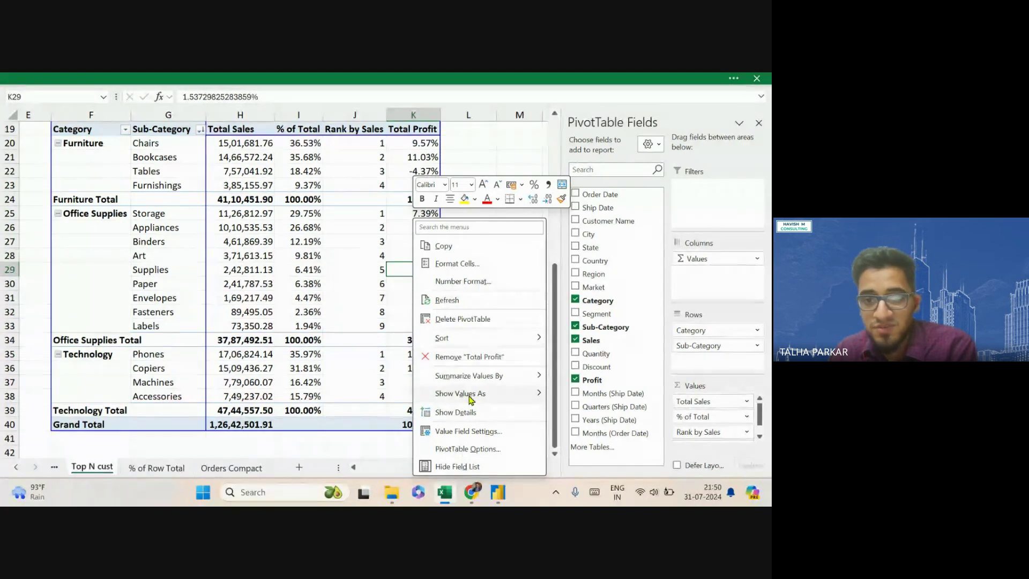
left_click(595, 218)
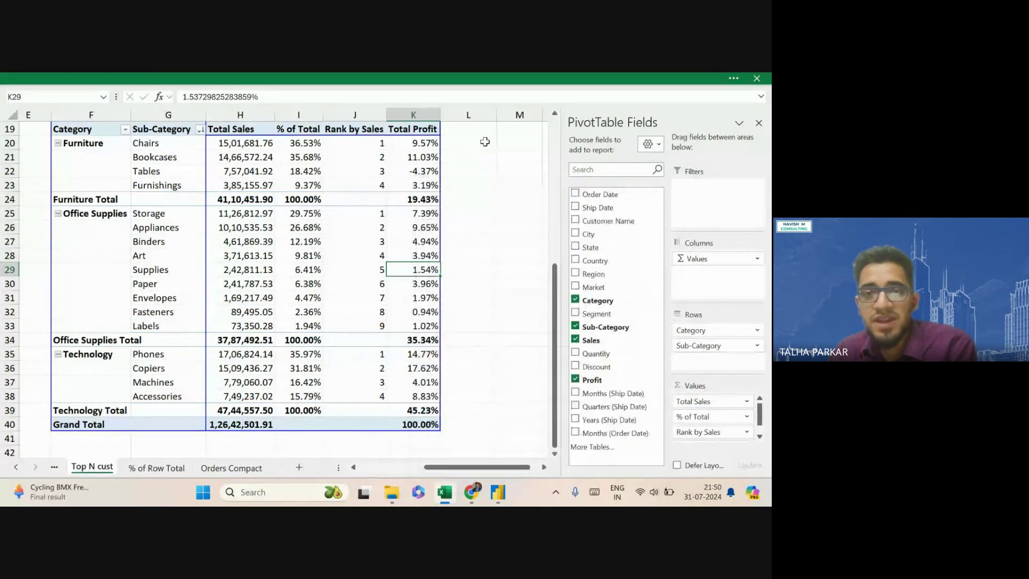
Examine the profit shares of the sub-categories and category totals, especially the Tables row under Furniture
key("ctrl+Down")
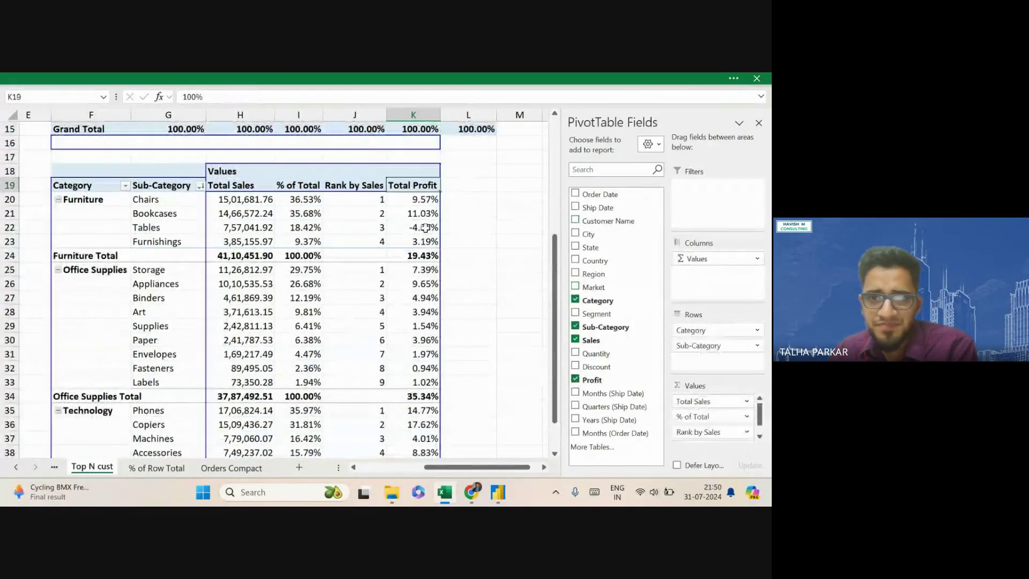
left_click_drag(425, 159, 417, 442)
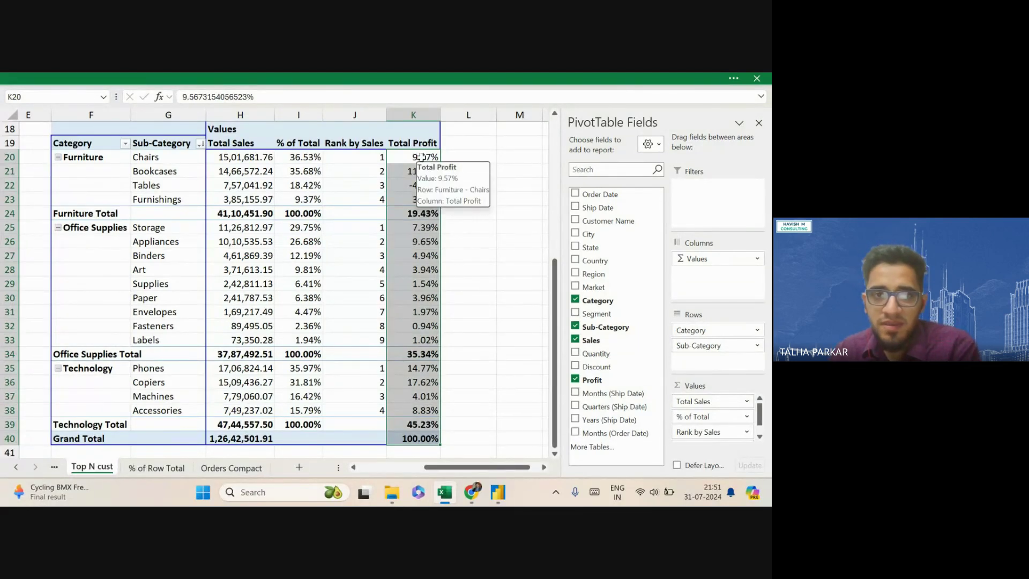
left_click_drag(422, 157, 426, 453)
left_click(427, 439)
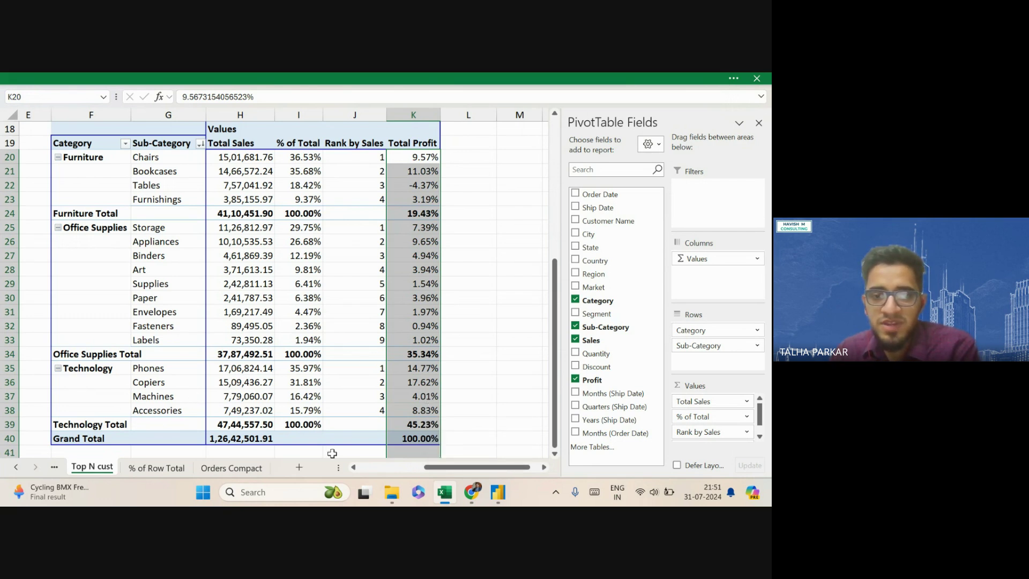
left_click(410, 428)
left_click(411, 367)
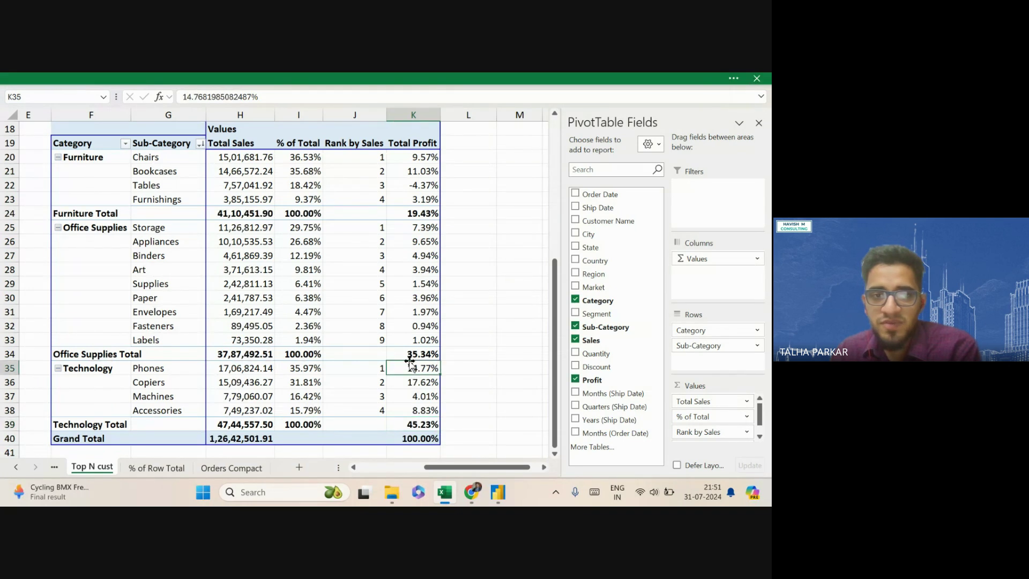
left_click(409, 214)
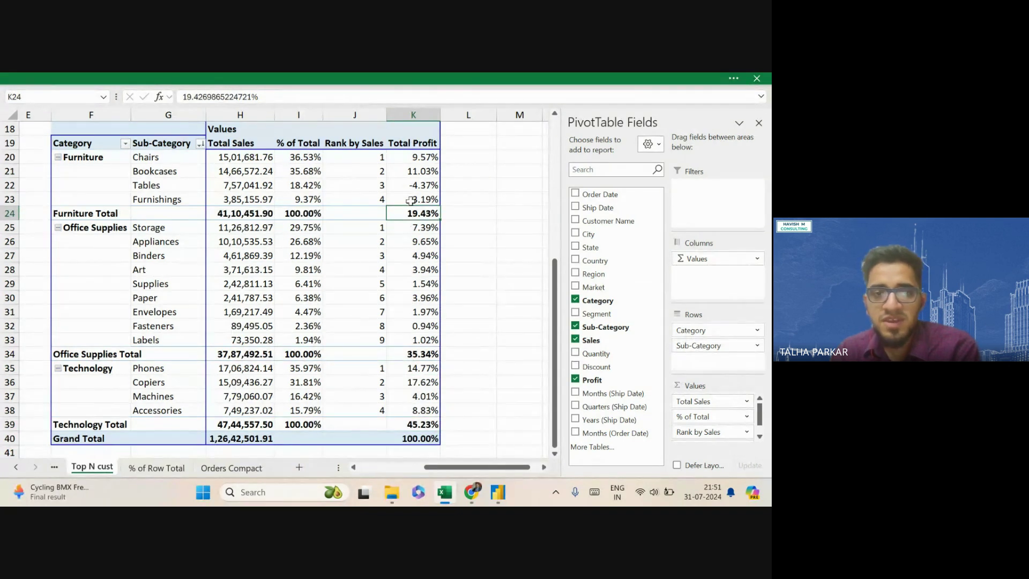
left_click(402, 185)
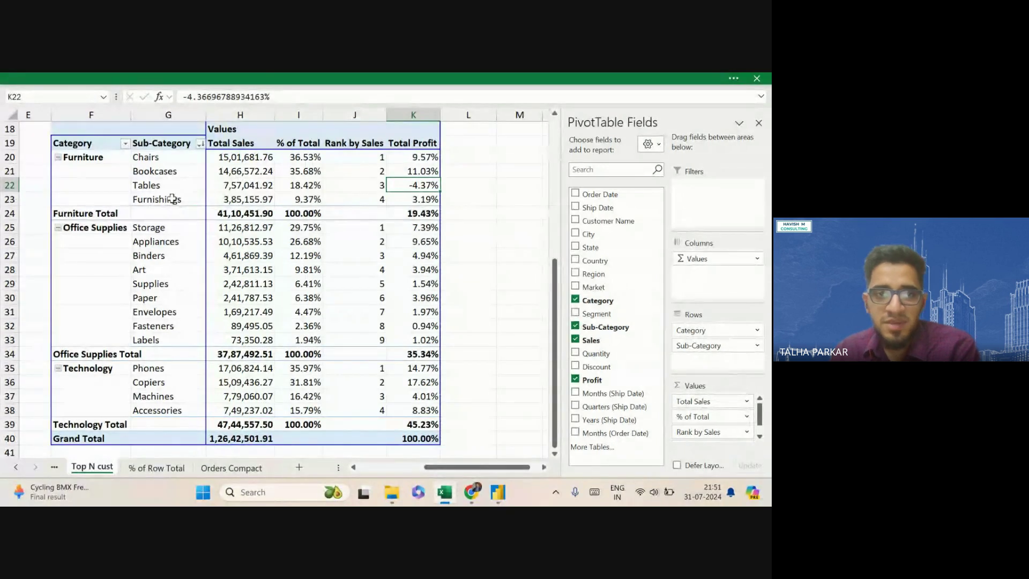
left_click_drag(156, 185, 410, 191)
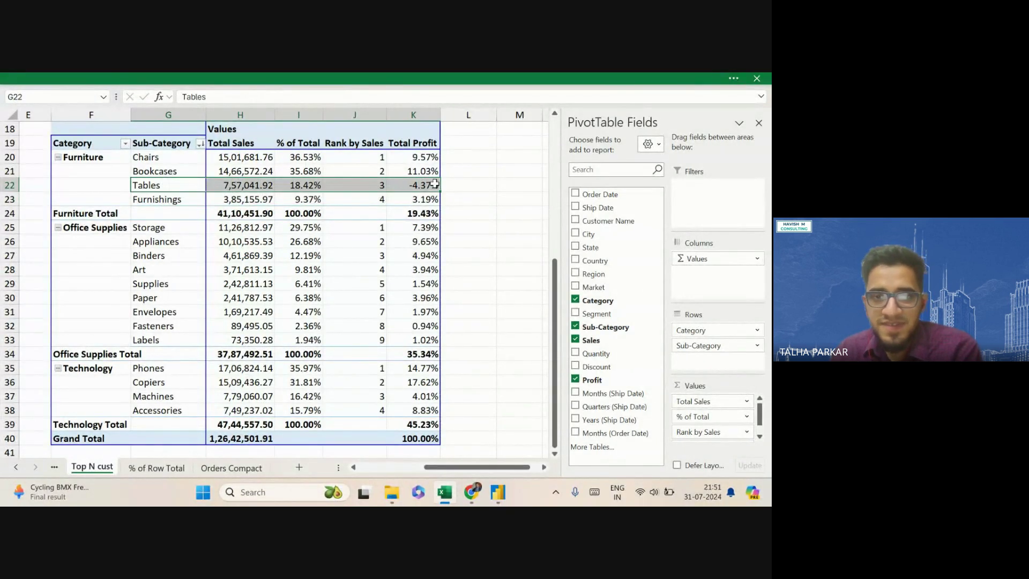
left_click_drag(425, 155, 424, 426)
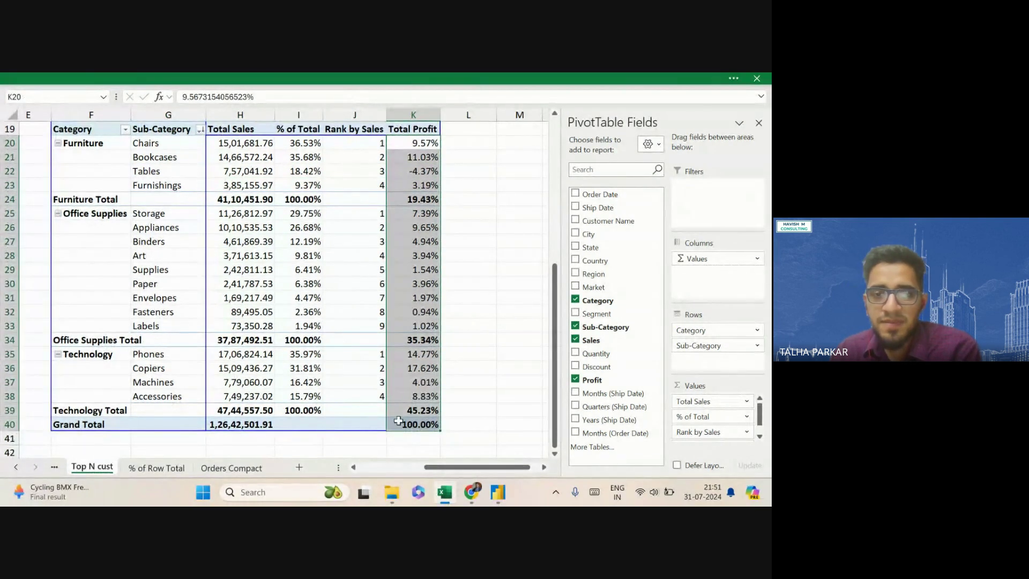
scroll(399, 413, "up", 1)
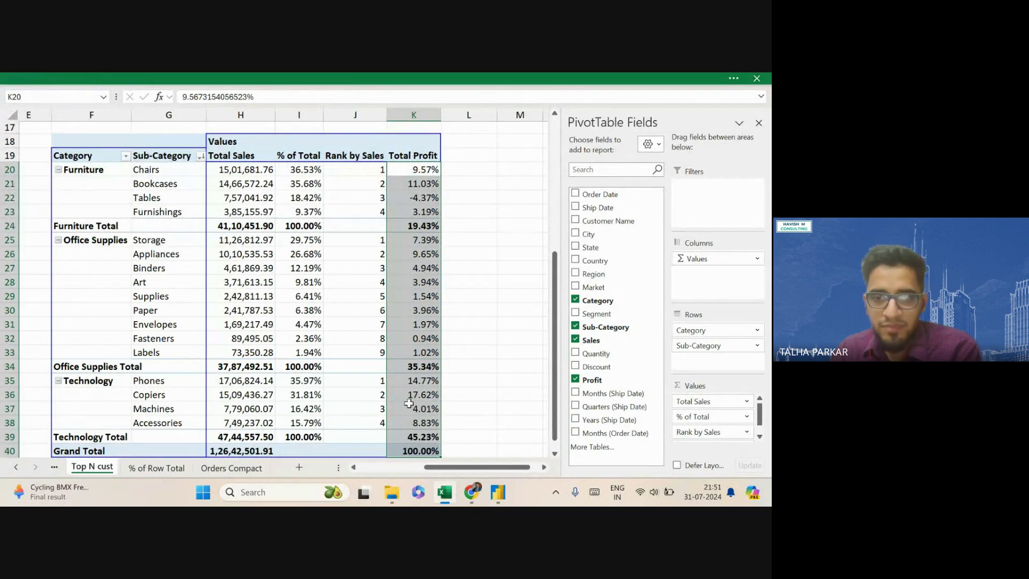
left_click(238, 78)
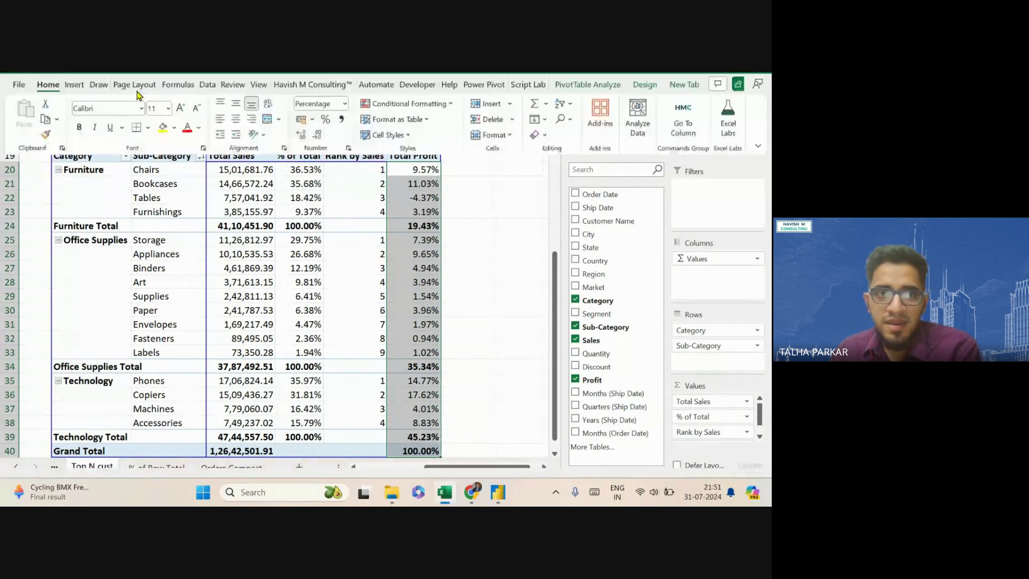
left_click(406, 132)
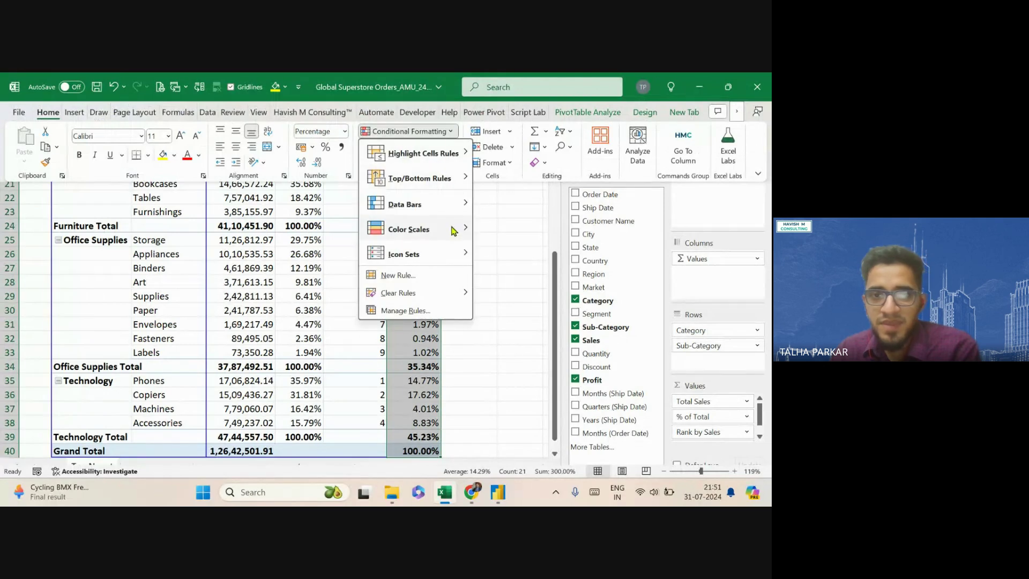
mouse_move(452, 230)
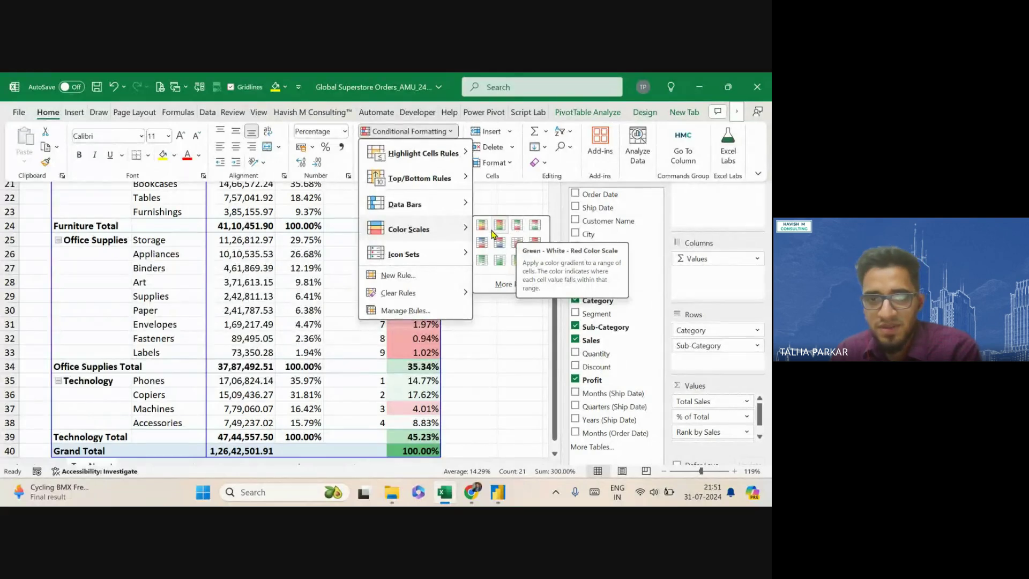
mouse_move(457, 255)
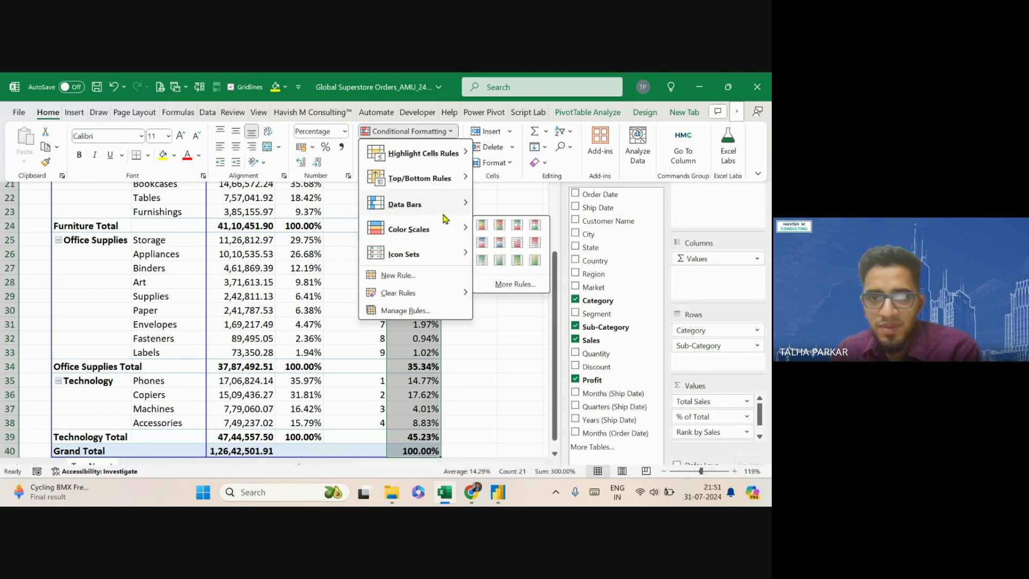
left_click(463, 378)
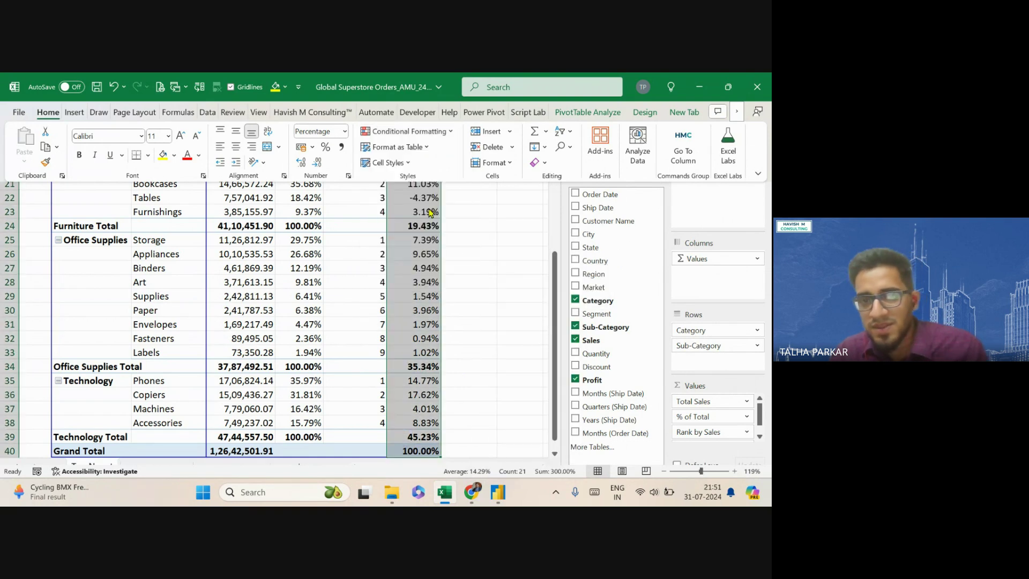
left_click(428, 239)
left_click_drag(417, 176, 426, 348)
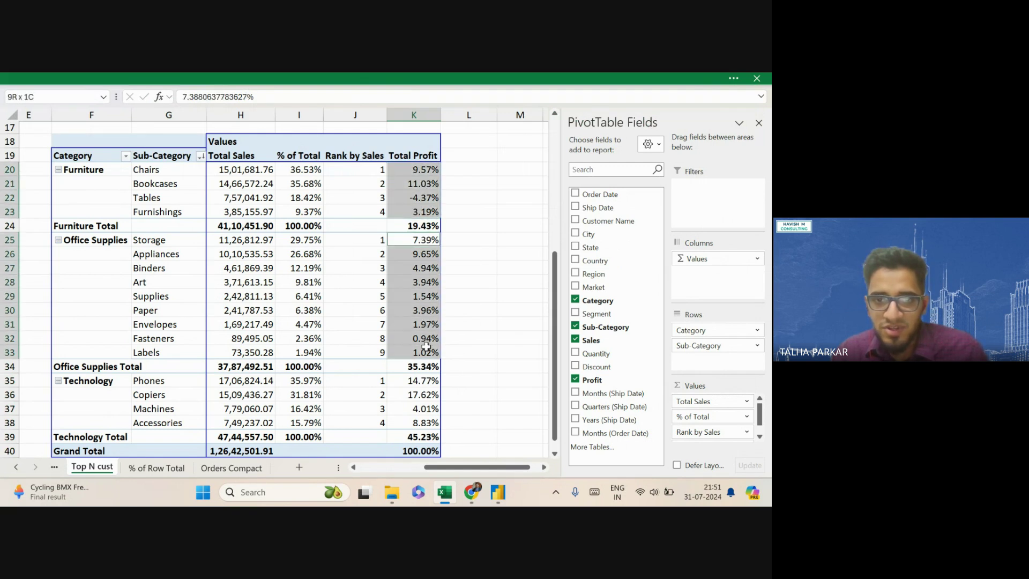
left_click_drag(426, 387, 424, 421)
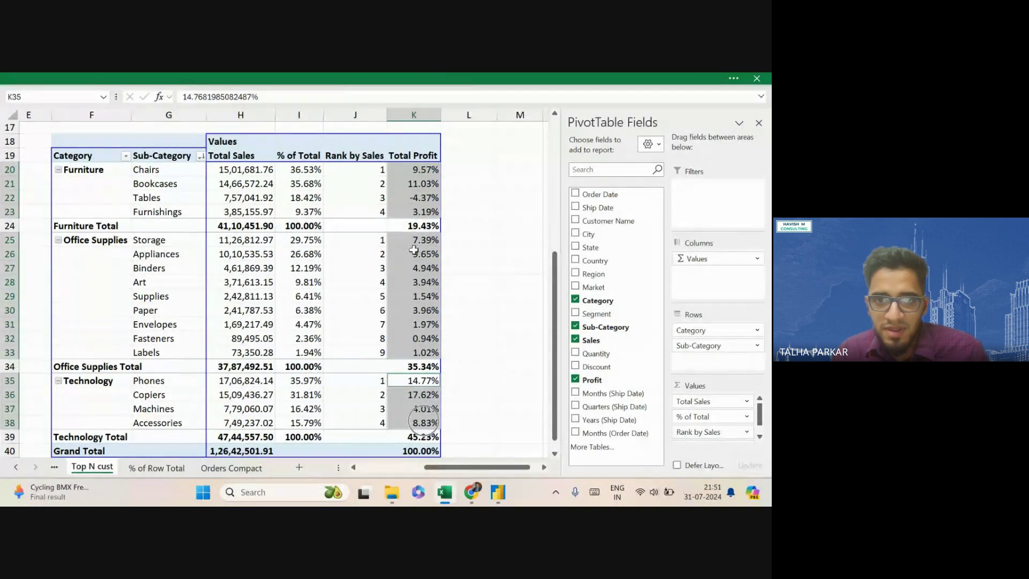
left_click_drag(410, 168, 419, 346)
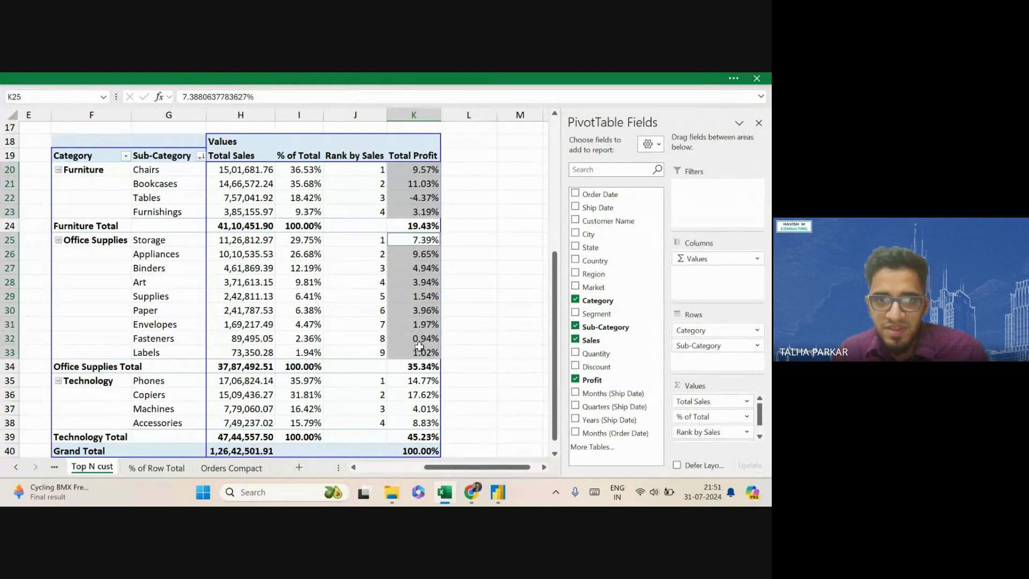
left_click_drag(419, 384, 424, 421)
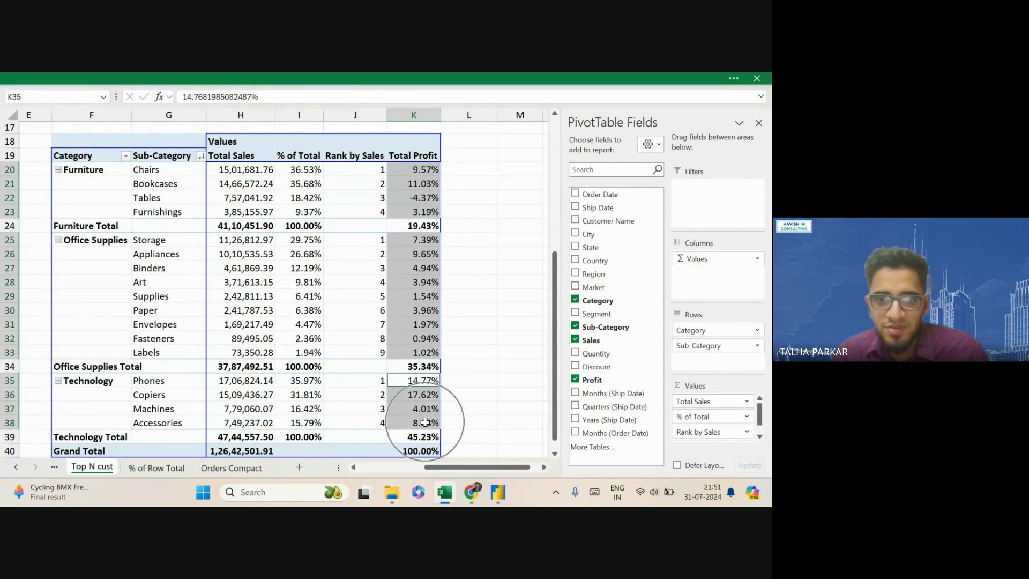
left_click(419, 450, "ctrl")
left_click(469, 239)
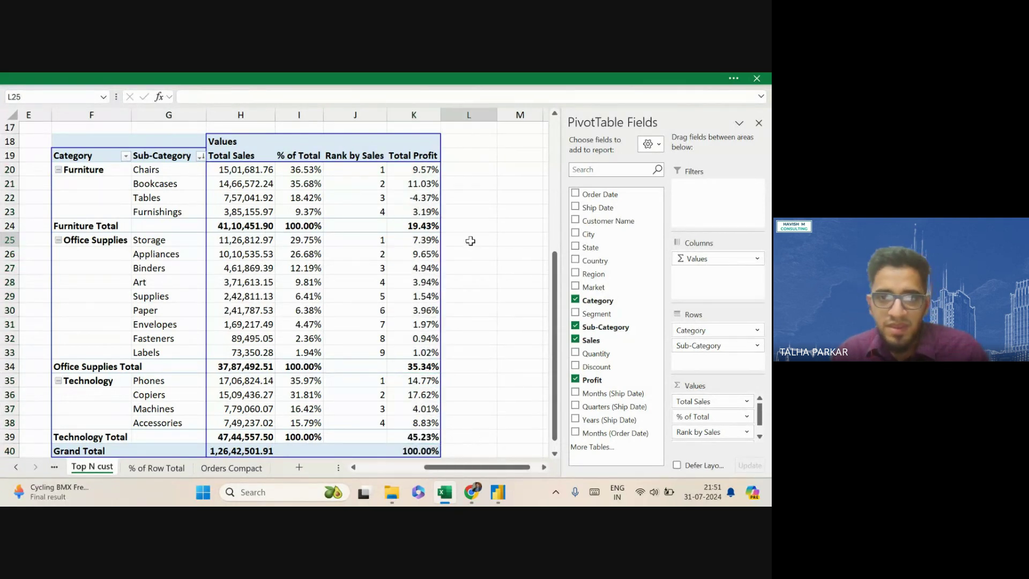
Apply the Green-White-Red color scale to the sub-category Total Profit cells and the grand total, leaving out the category totals
left_click_drag(426, 169, 426, 423)
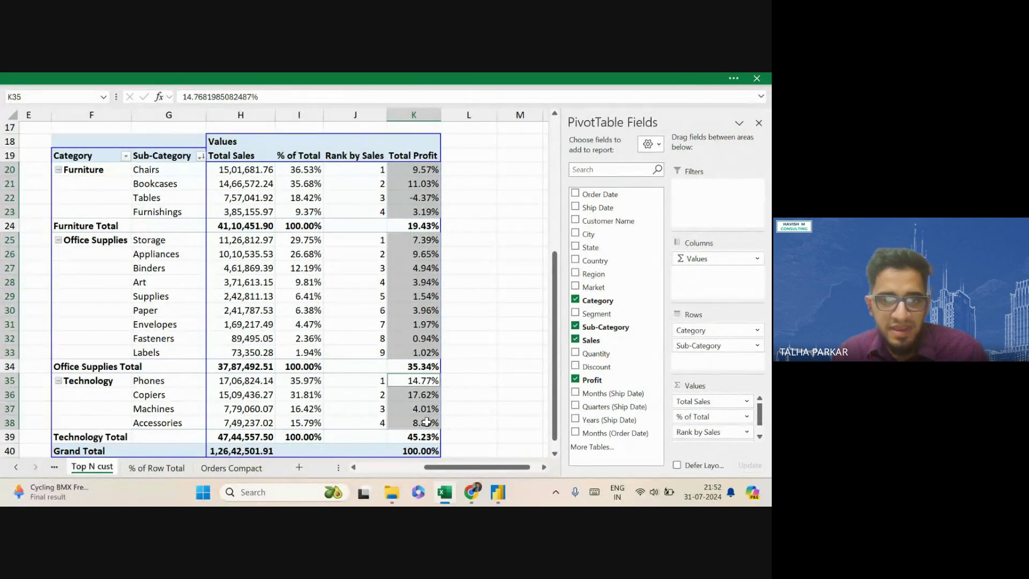
left_click(425, 452, "ctrl")
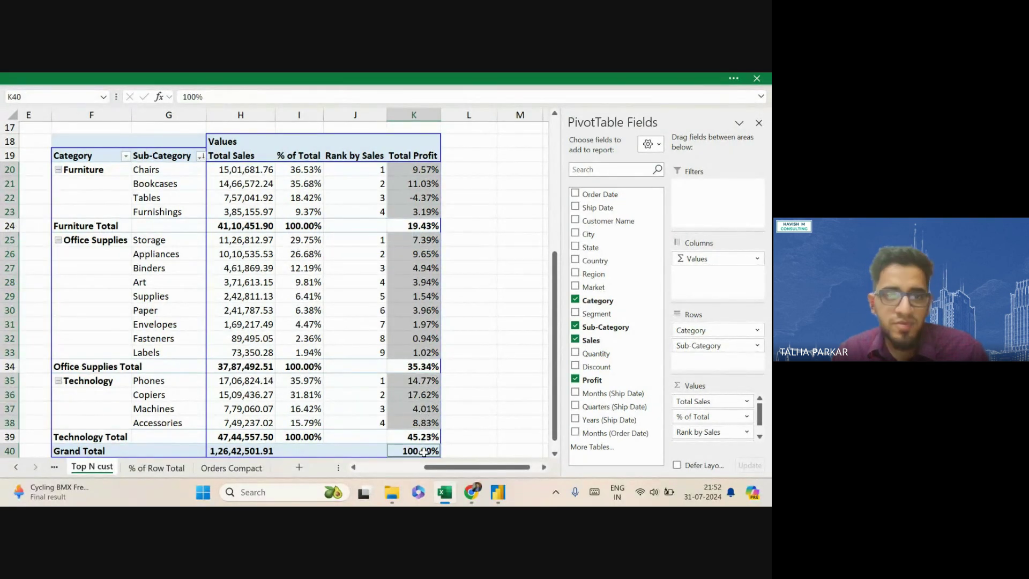
left_click(292, 79)
left_click(416, 130)
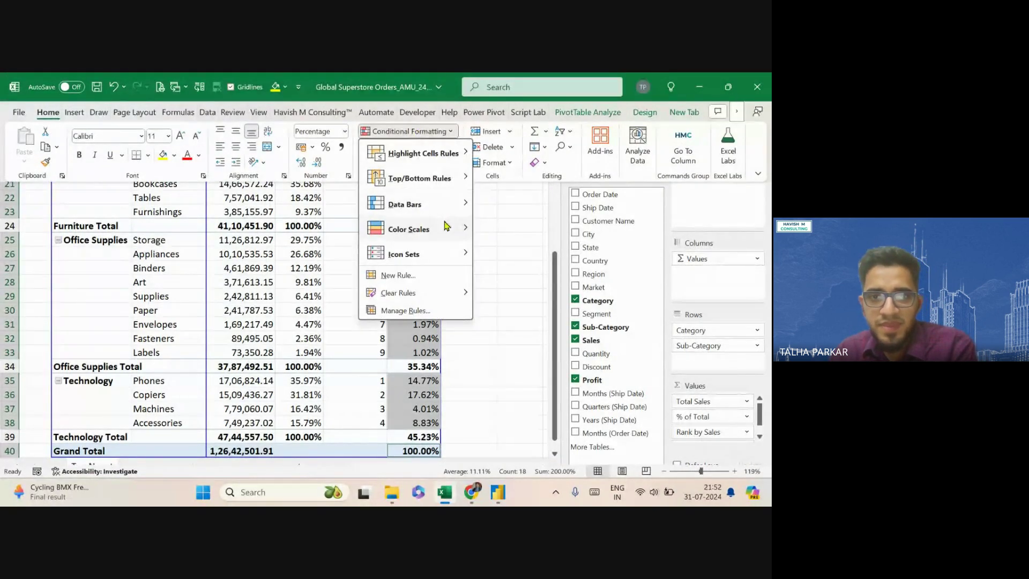
mouse_move(446, 229)
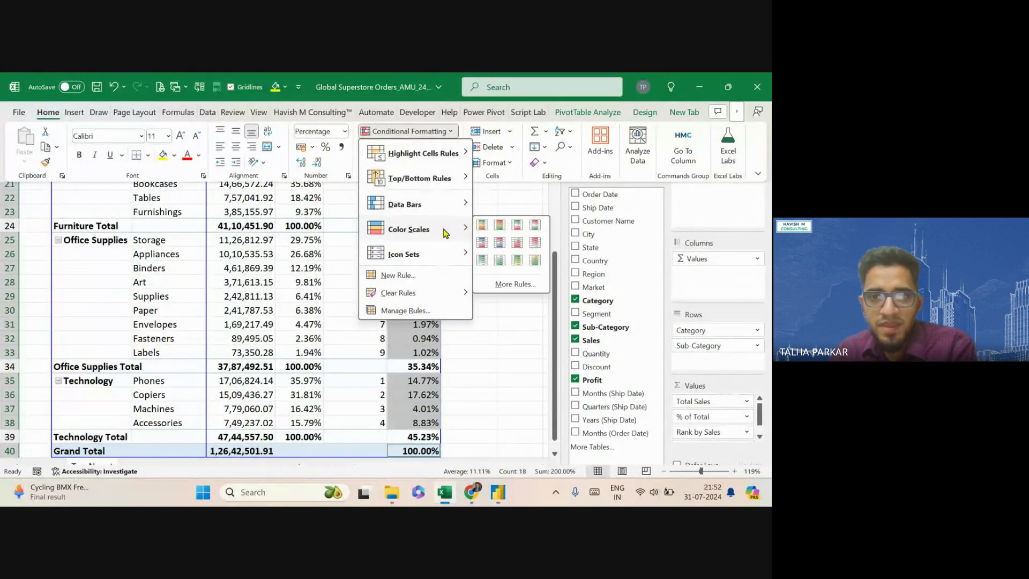
left_click(518, 229)
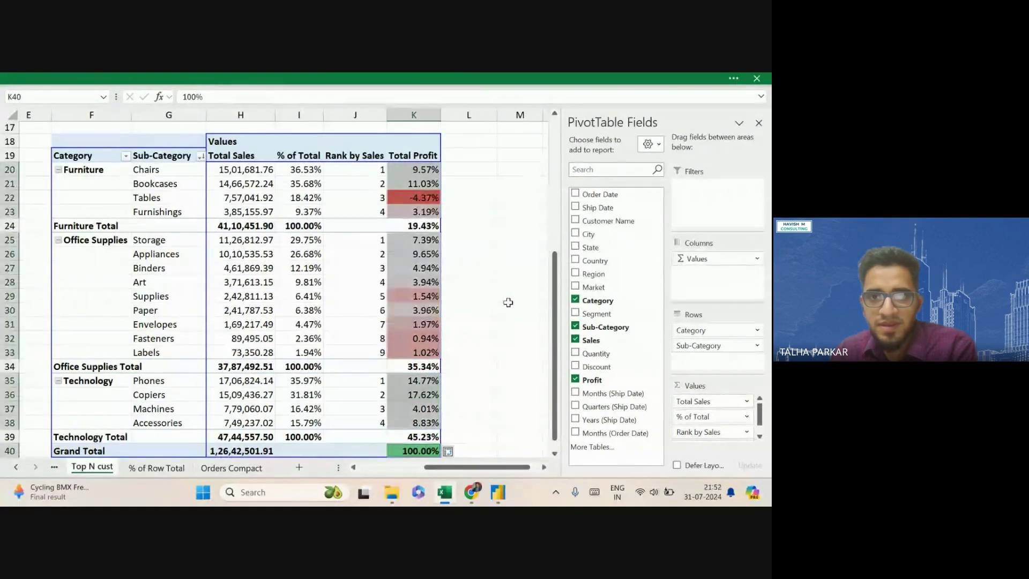
Change the format style of the Total Profit color scale rule to 2-Color Scale and apply it
left_click(454, 81)
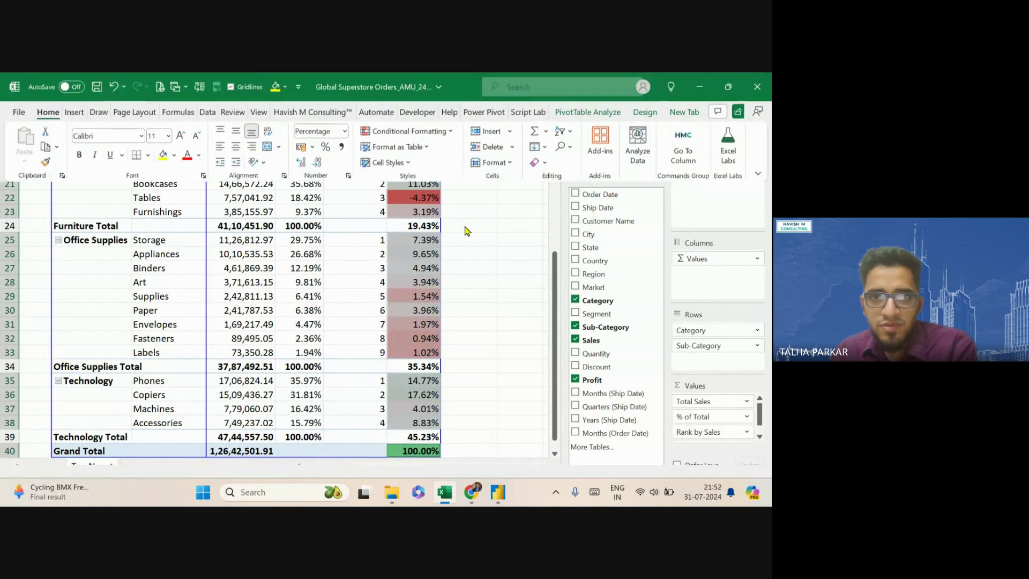
left_click(469, 237)
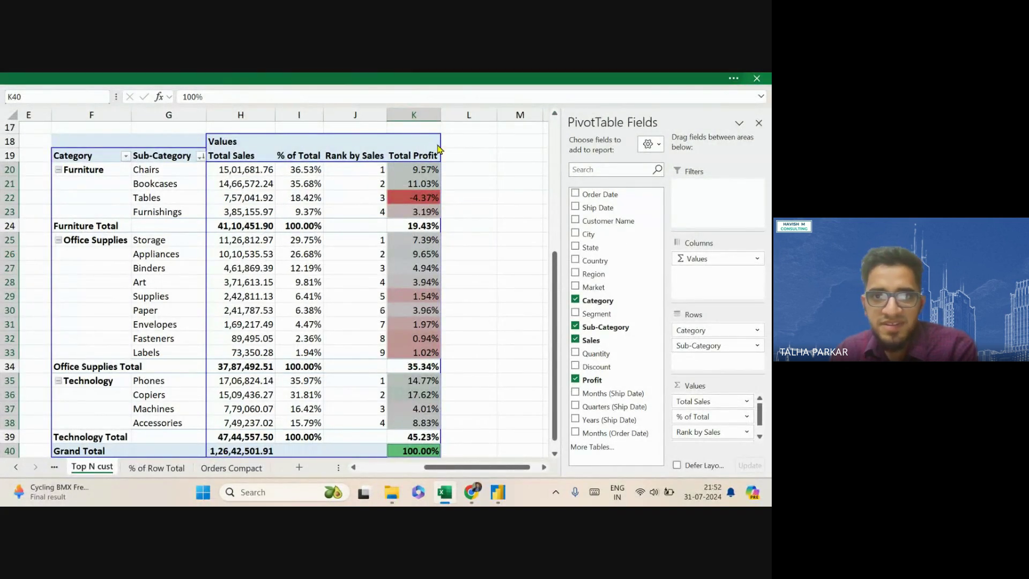
left_click(439, 79)
left_click(408, 131)
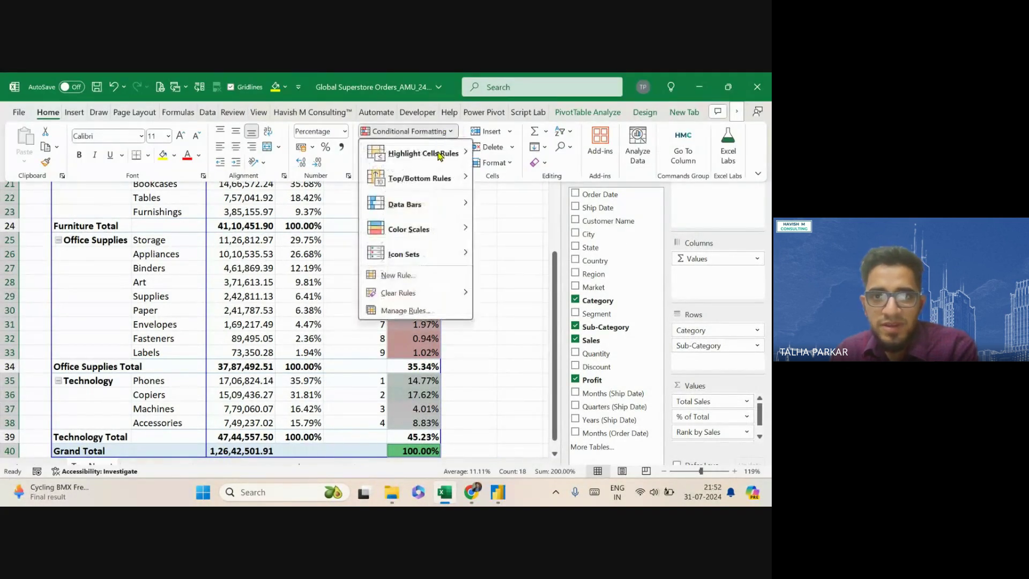
left_click(415, 312)
left_click(410, 270)
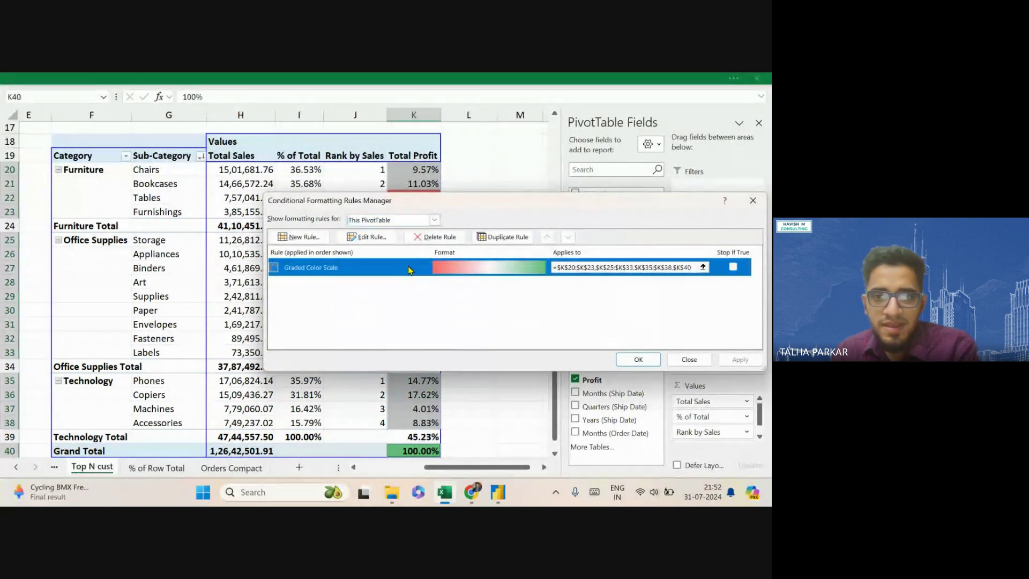
left_click(366, 236)
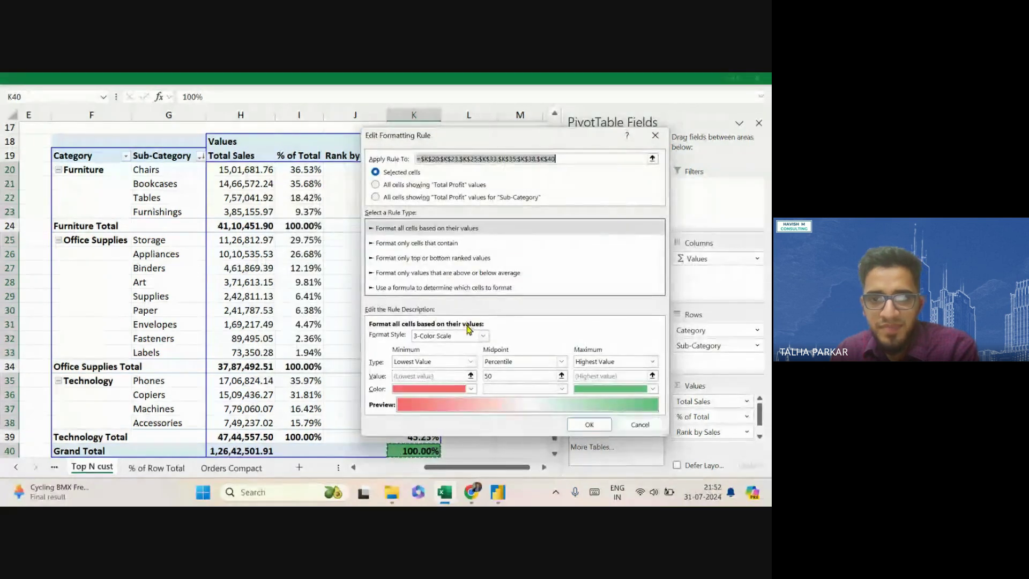
left_click(481, 338)
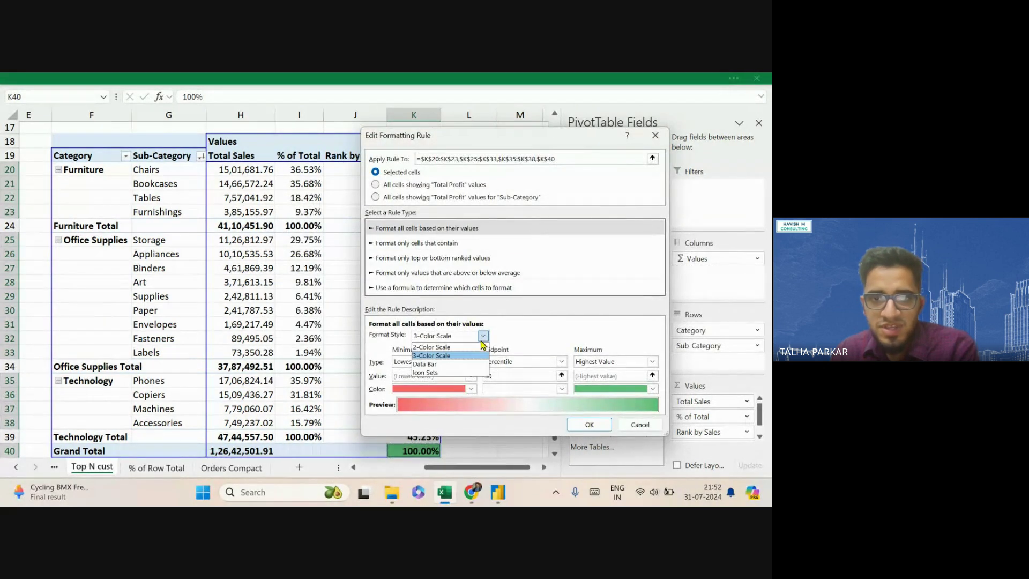
left_click(470, 346)
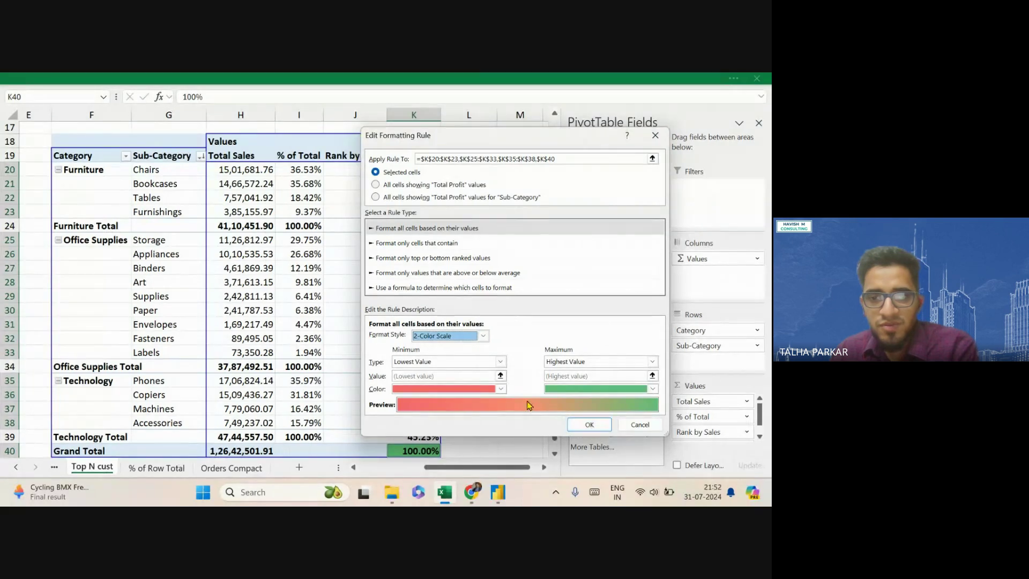
left_click(588, 427)
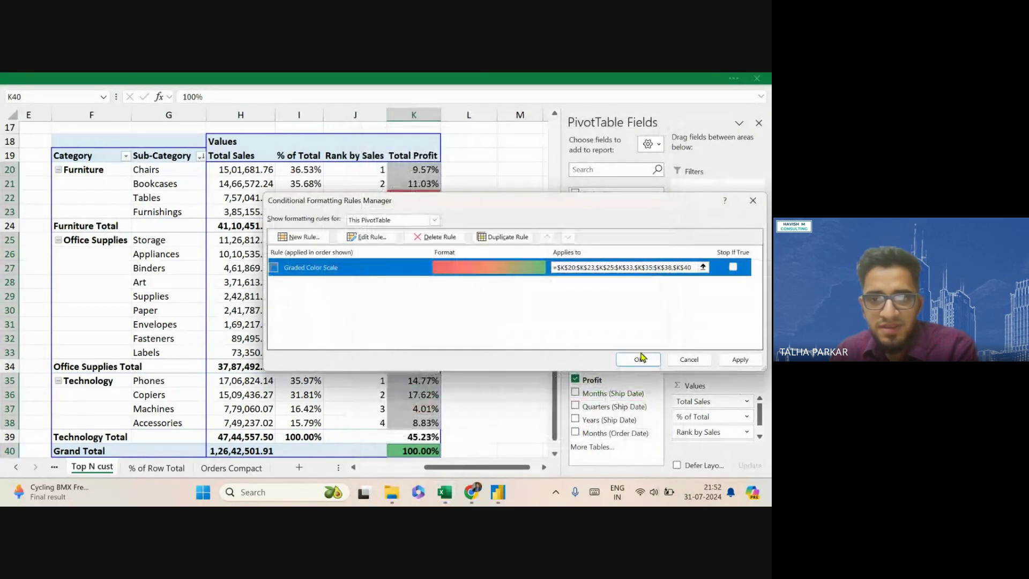
left_click(734, 359)
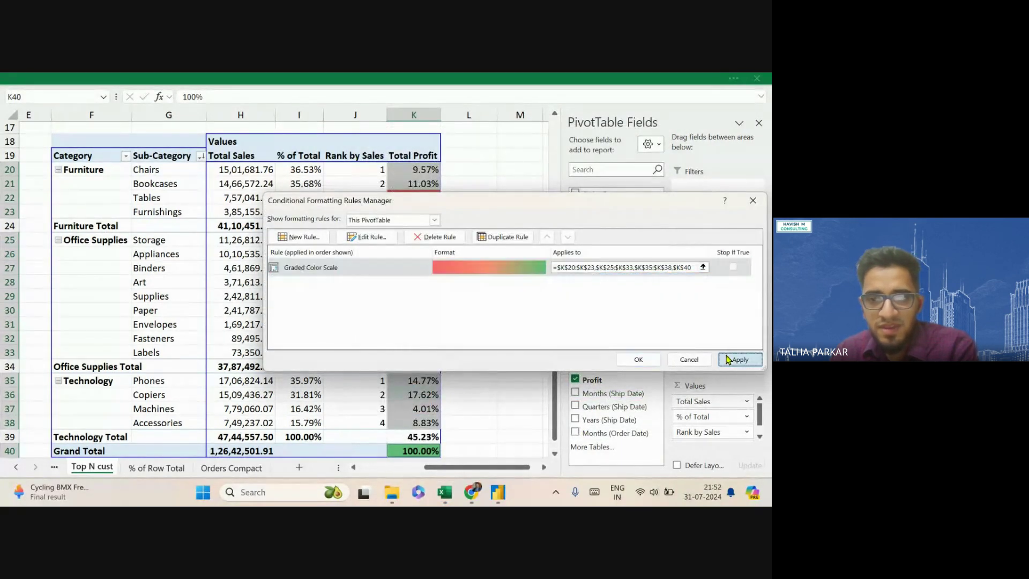
left_click(638, 359)
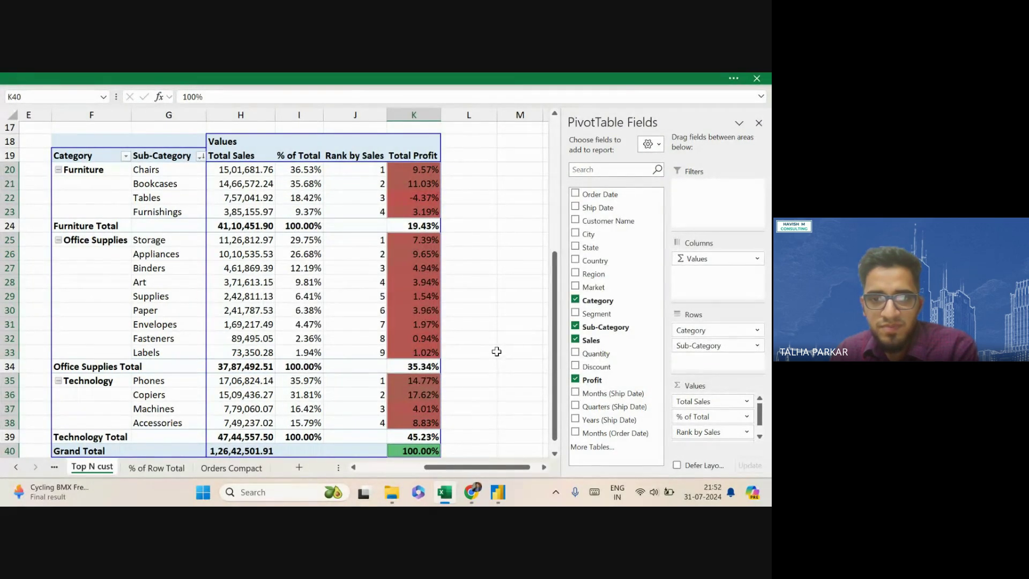
Remove the grand total cell K40 from the color scale rule's range, leaving $K$20:$K$23,$K$25:$K$33,$K$35:$K$38
left_click(408, 79)
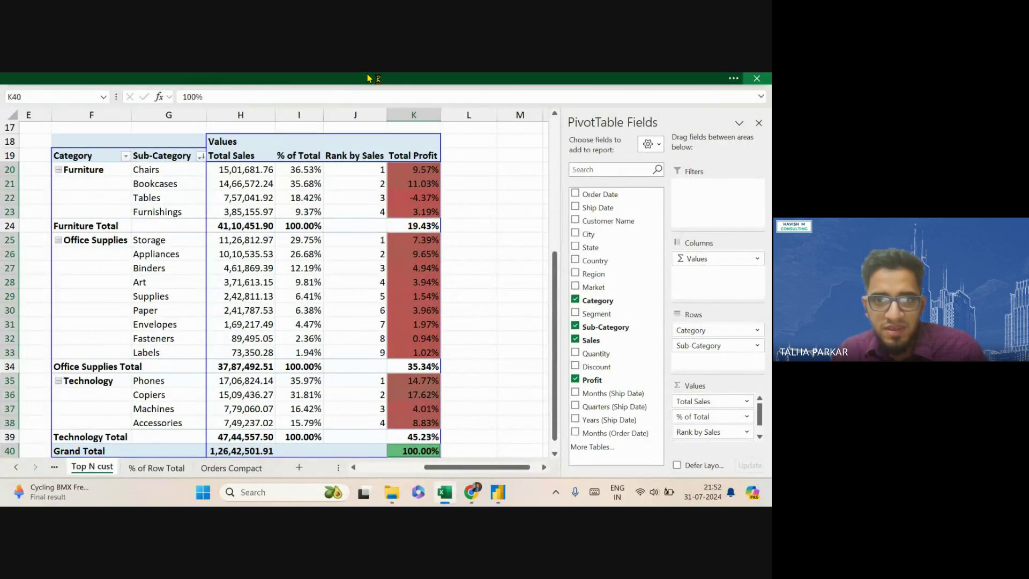
left_click(402, 79)
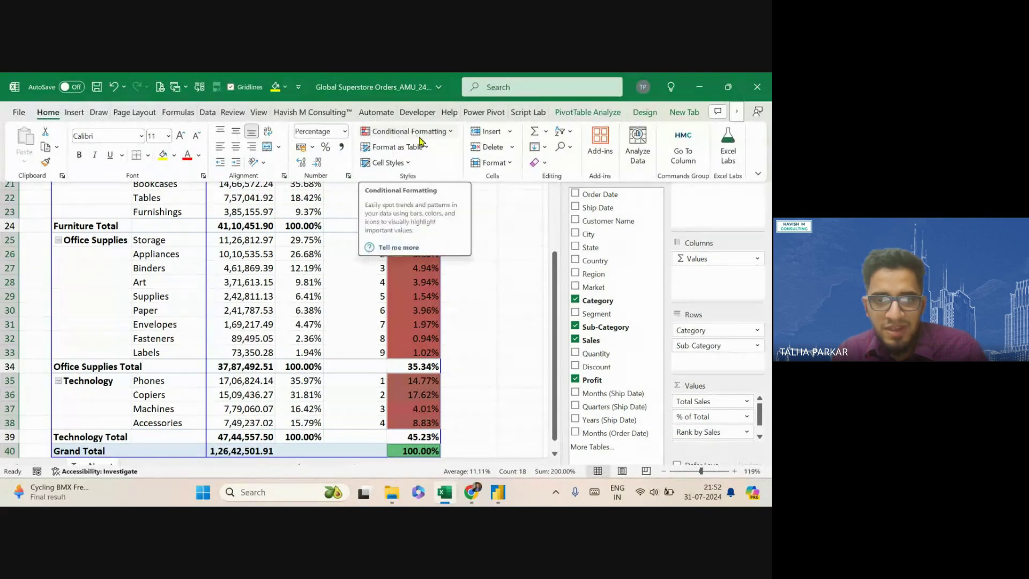
left_click(408, 131)
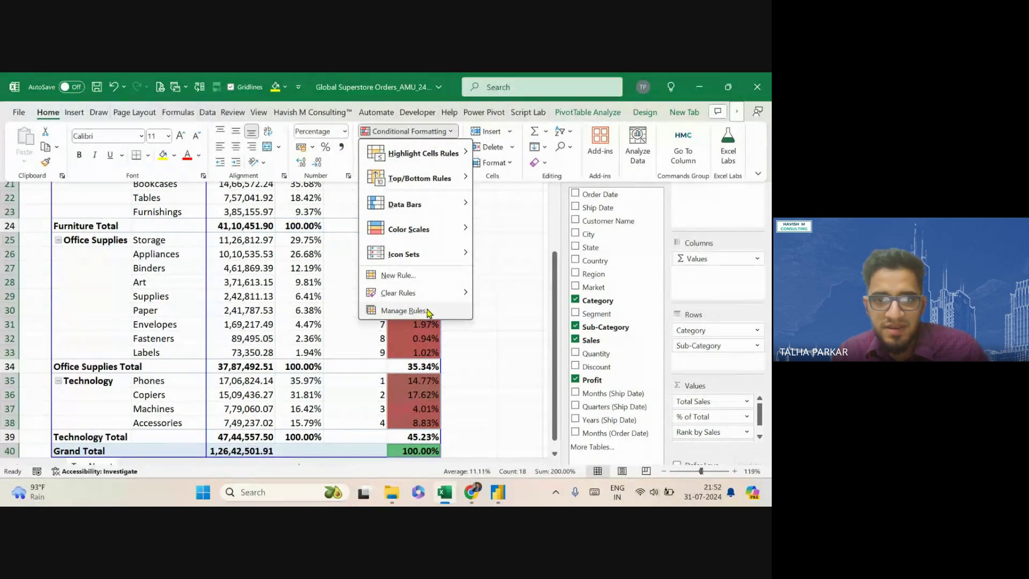
left_click(429, 311)
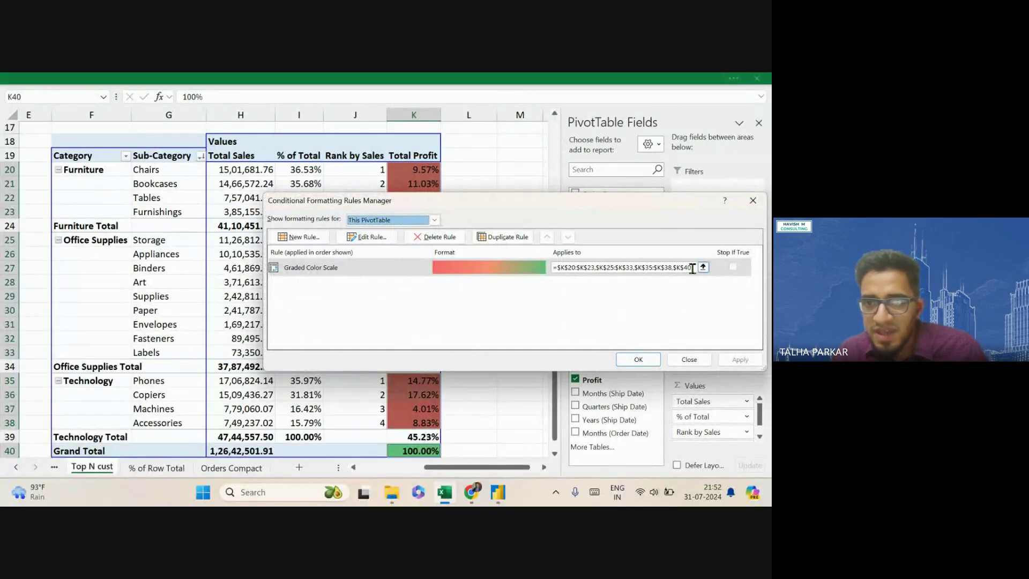
left_click(692, 268)
key("BackSpace")
key("BackSpace")
key("BackSpace")
key("BackSpace")
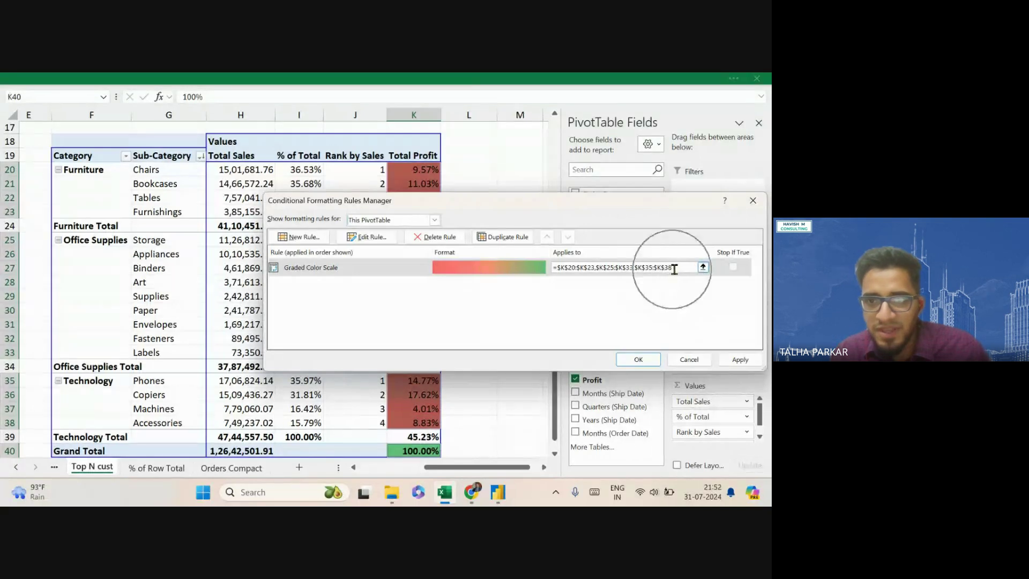
left_click(737, 359)
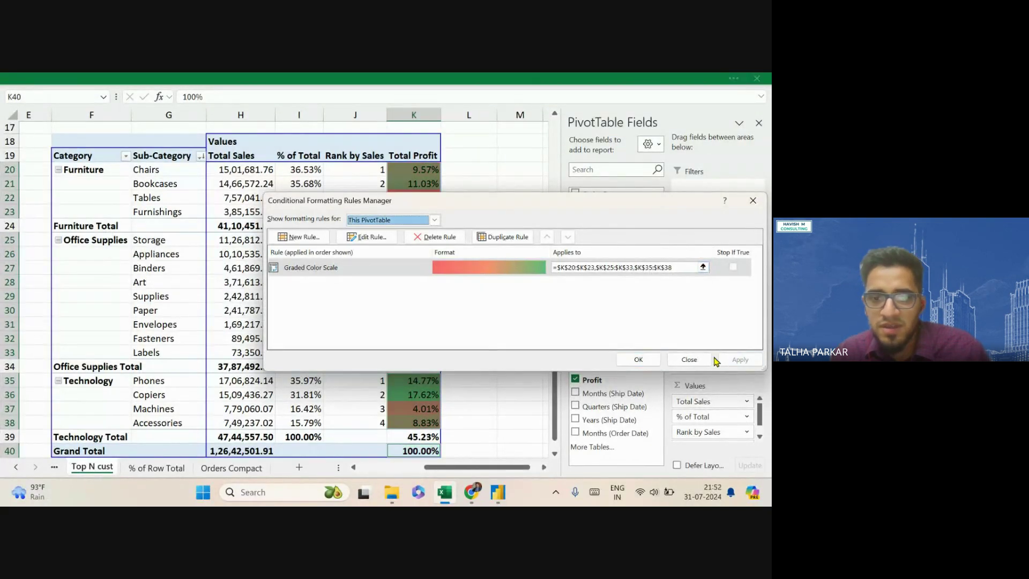
left_click(649, 359)
left_click(500, 323)
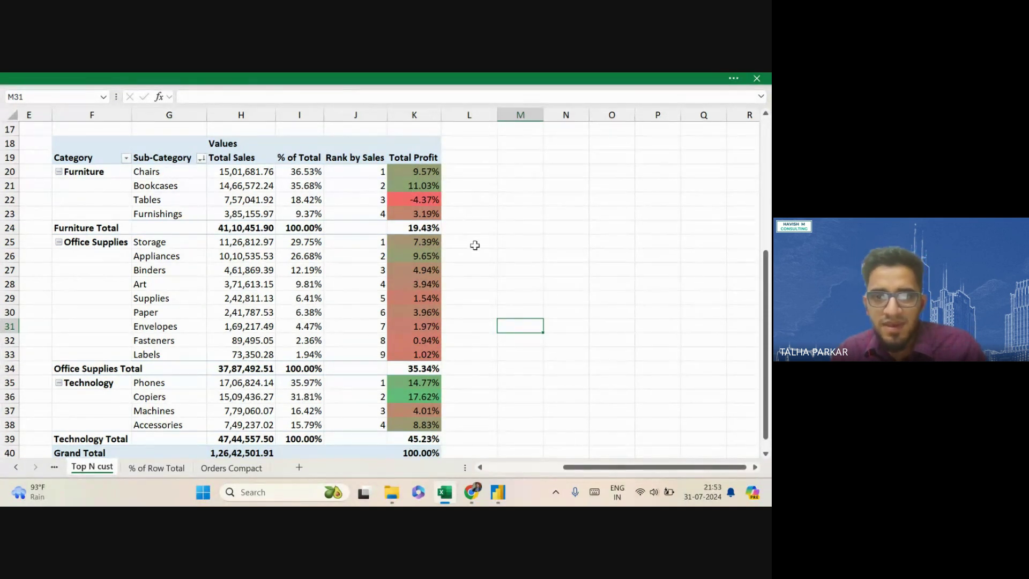
Switch to the Google Meet call in Chrome and check the in-call messages
key("alt+Tab")
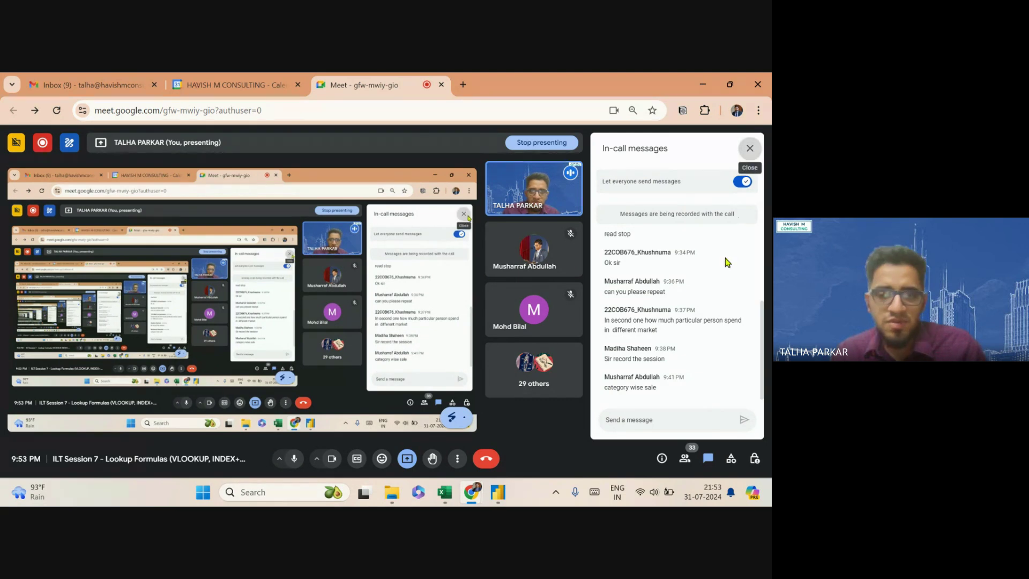
Recheck the in-call messages of the Google Meet call, close them and return to the Excel workbook
left_click(749, 148)
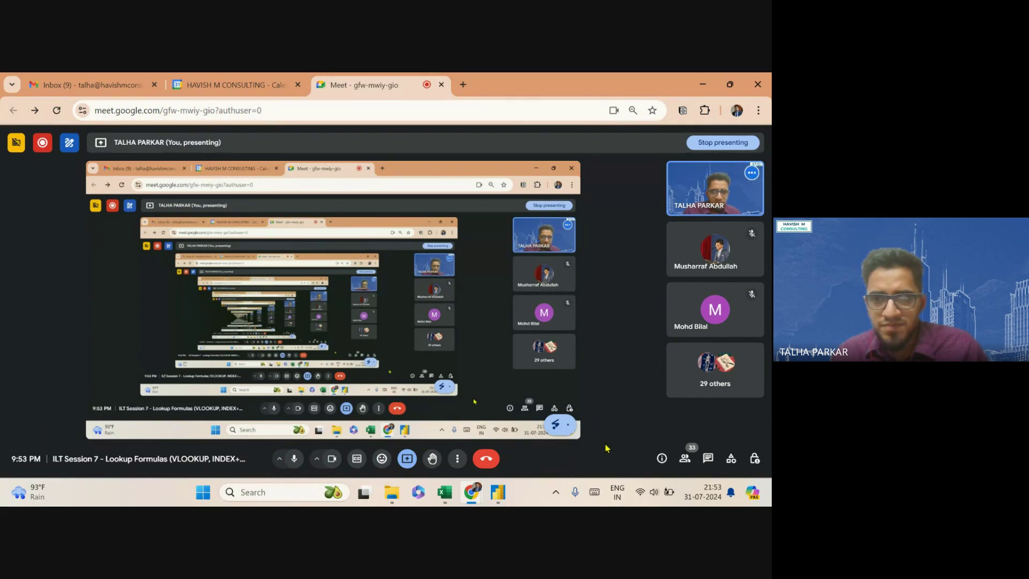
left_click(708, 458)
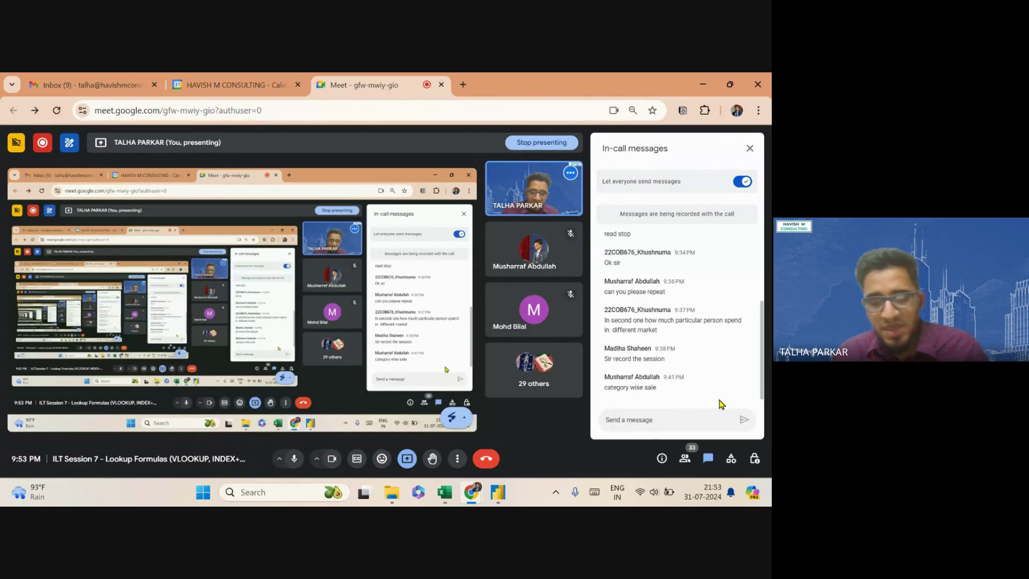
left_click(750, 150)
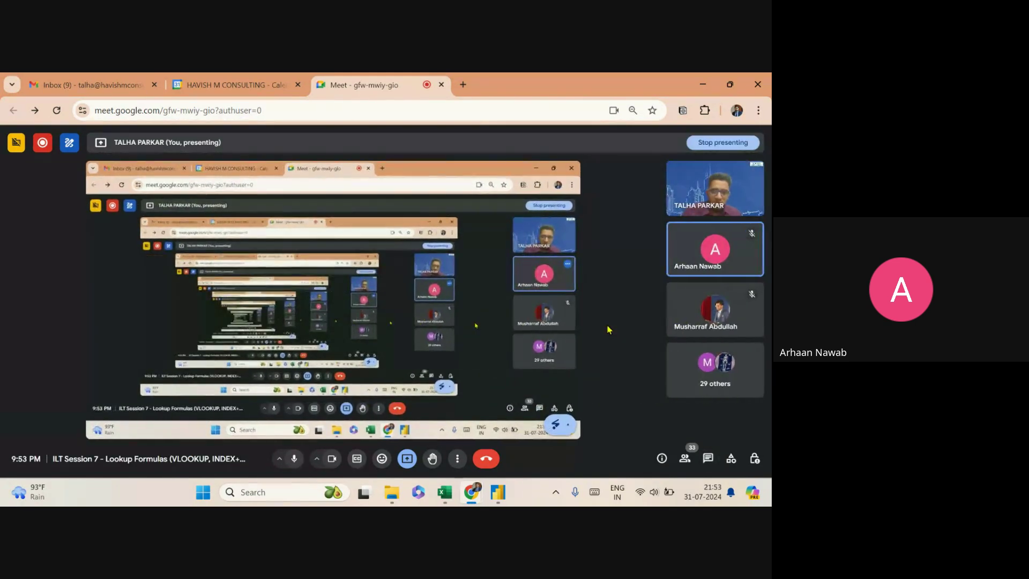
key("alt+Tab")
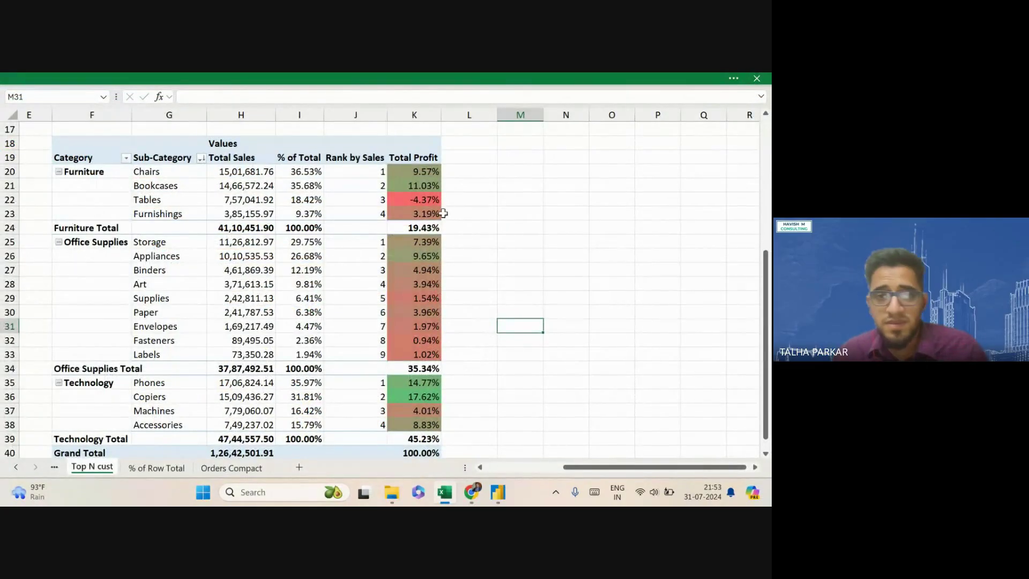
Review the % of Parent Total calculation behind the pivot table's % of Total values, leaving its settings as they are
mouse_move(416, 201)
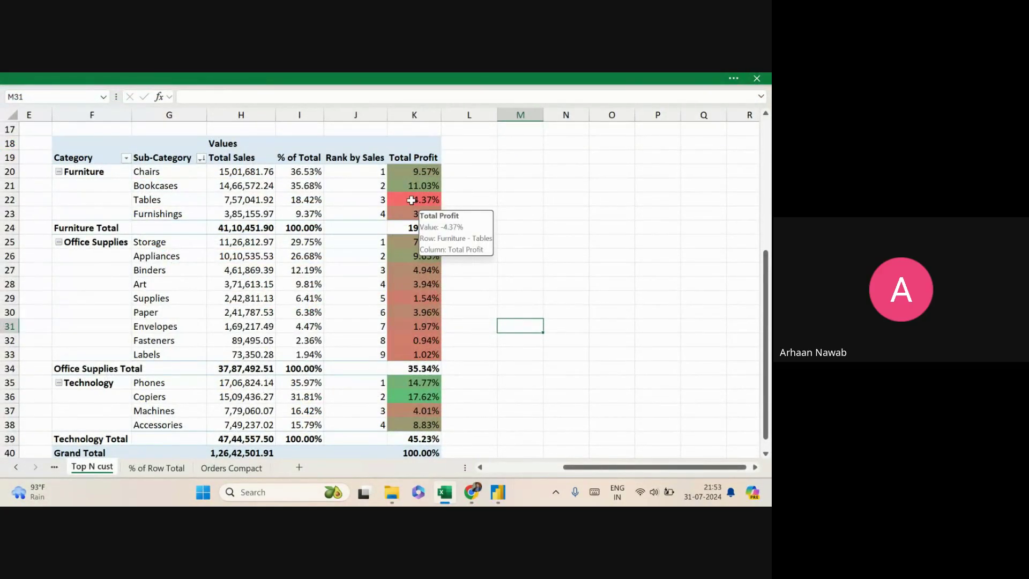
right_click(297, 191)
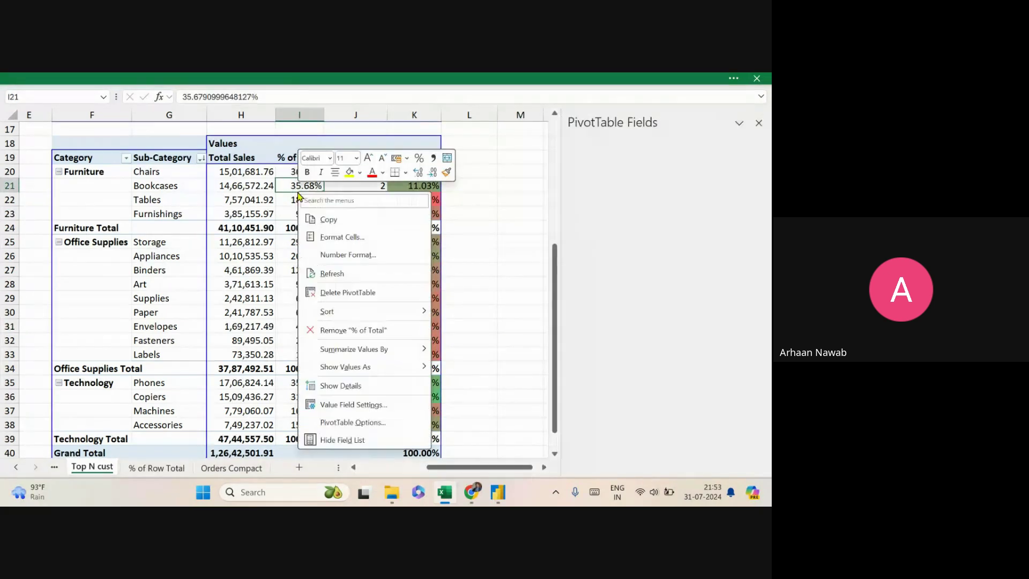
mouse_move(345, 368)
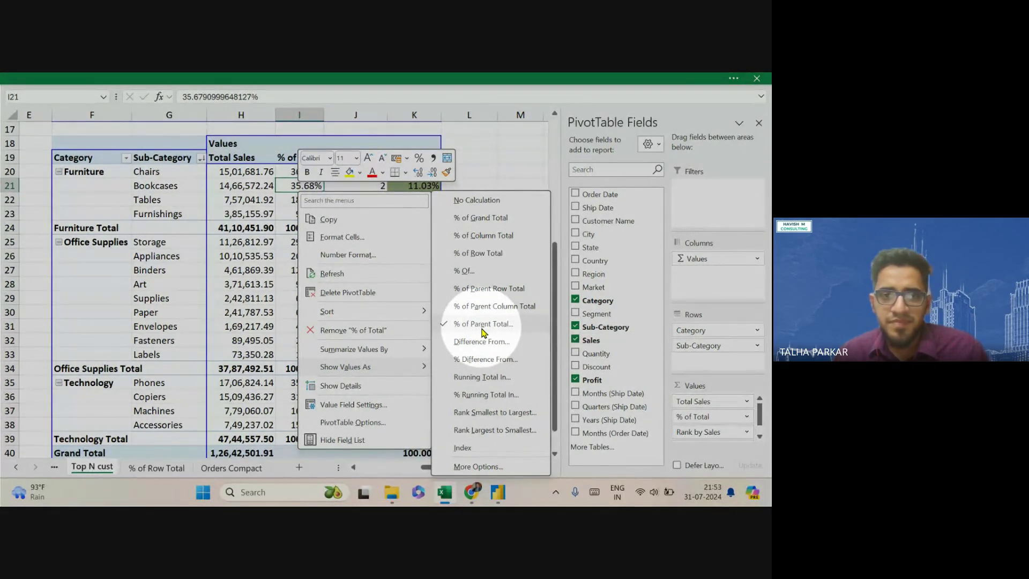
left_click(488, 329)
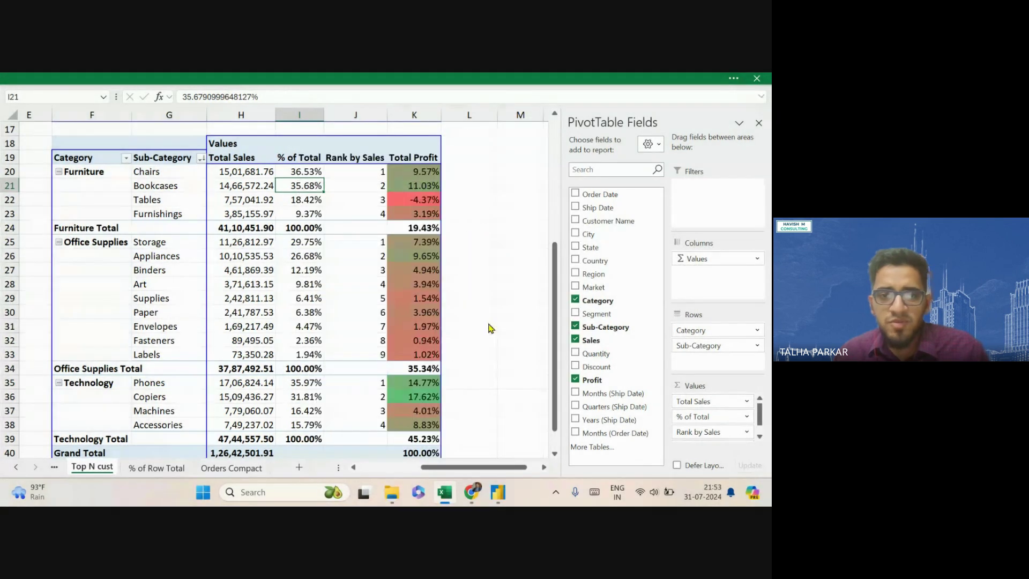
left_click(572, 260)
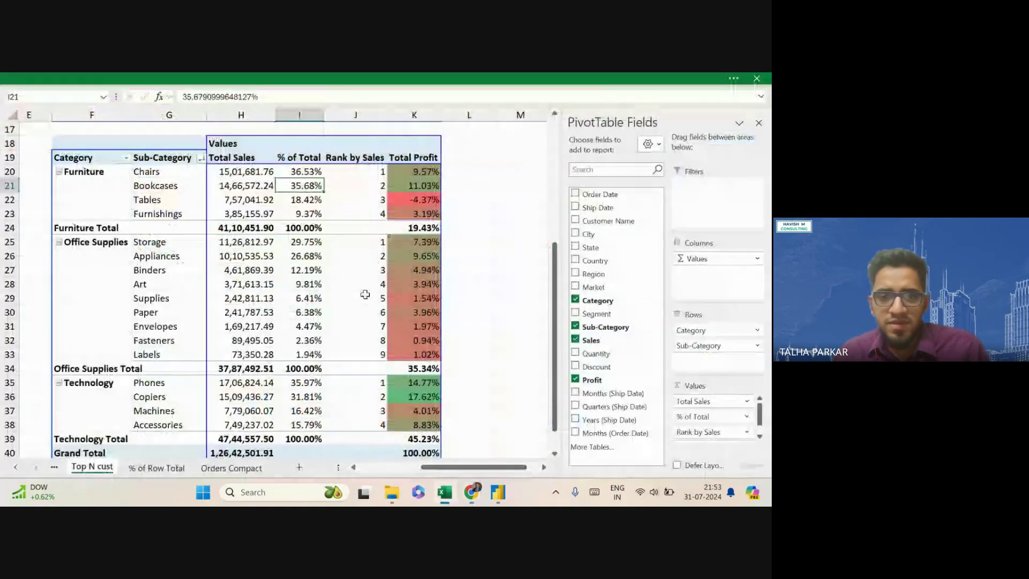
right_click(298, 201)
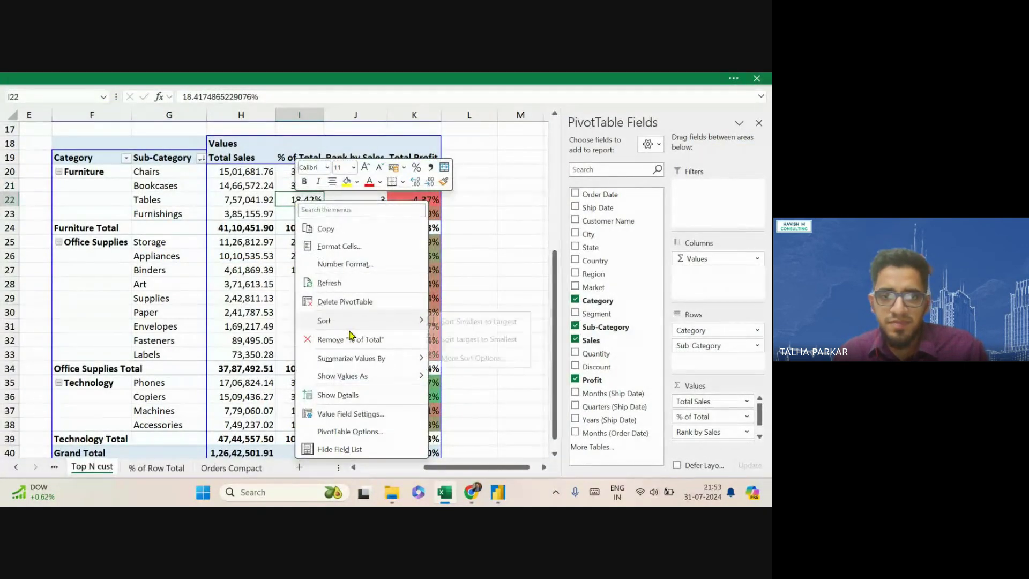
mouse_move(421, 375)
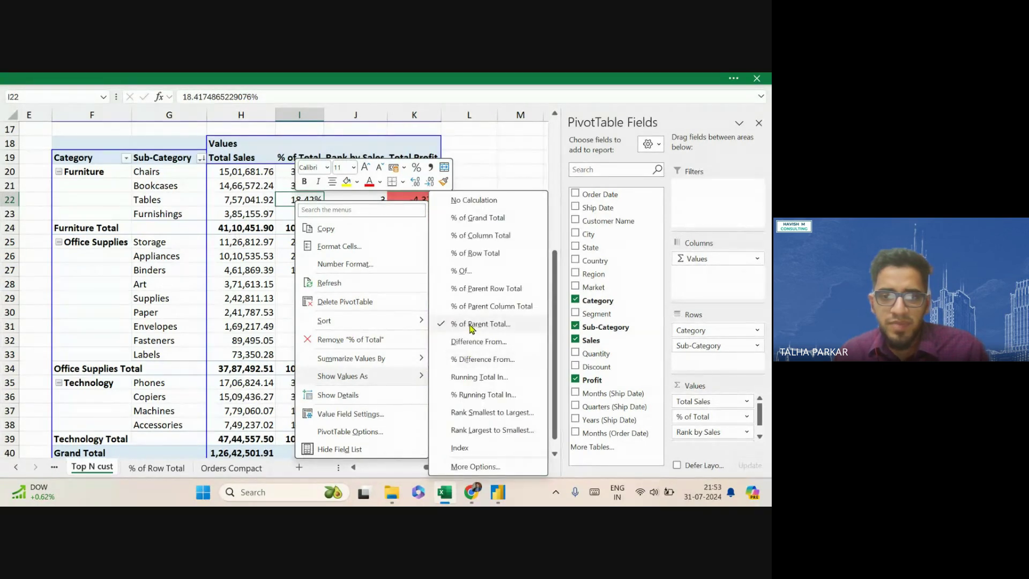
left_click(472, 325)
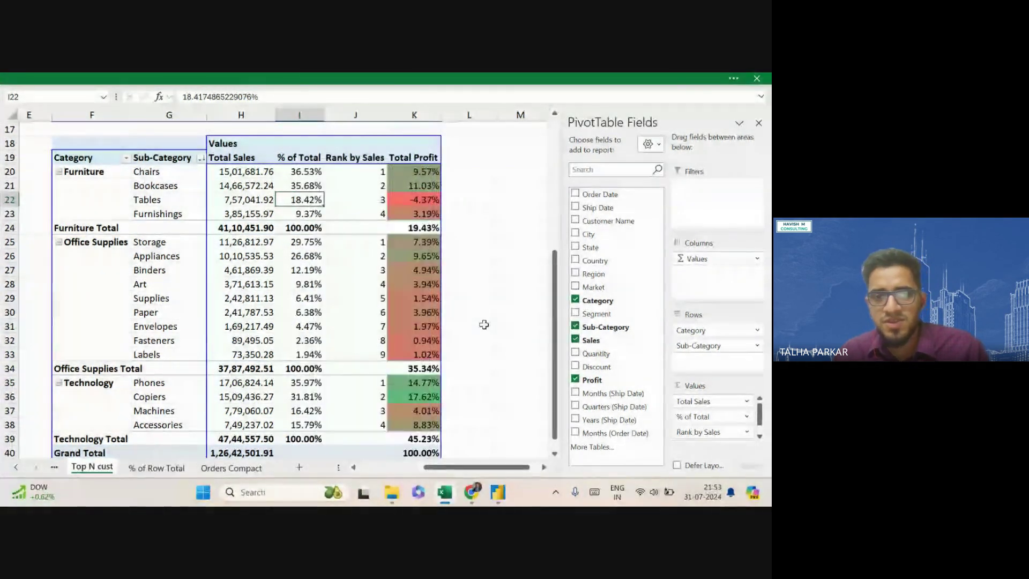
Switch to Google Meet to read the participants' new messages, and return to the category pivot table in Excel
key("alt+Tab")
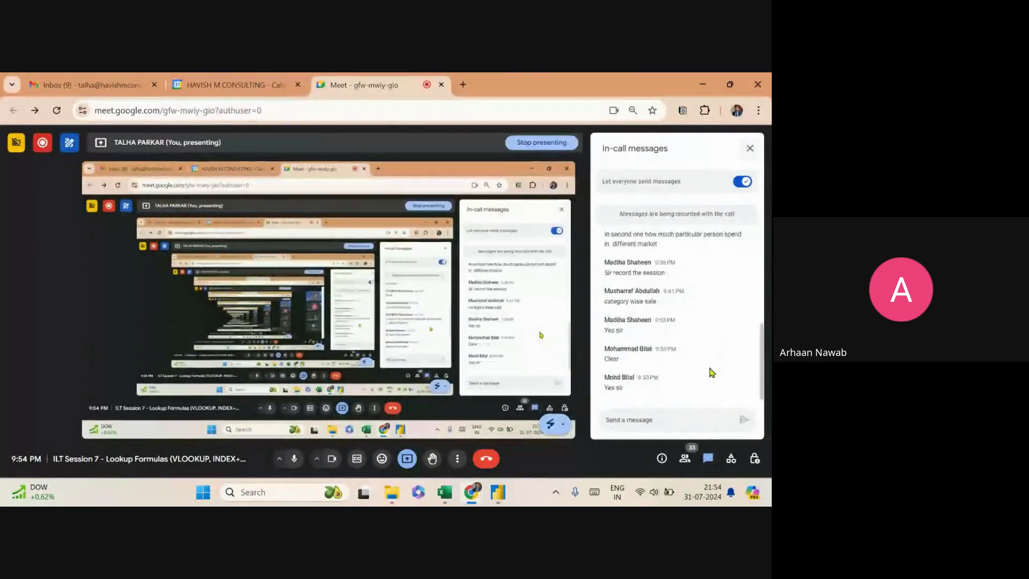
left_click(750, 149)
key("alt+Tab")
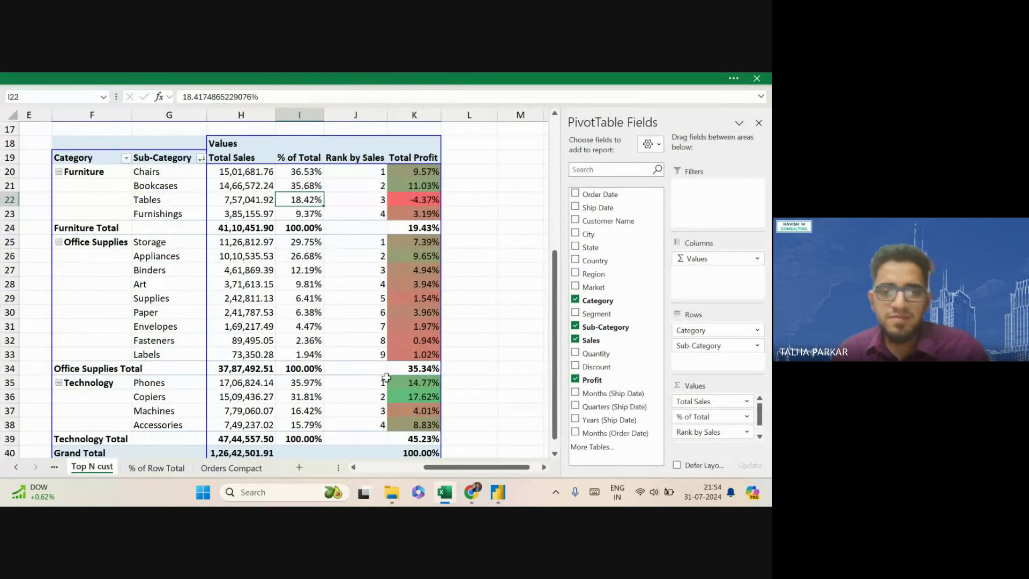
scroll(352, 380, "down", 3)
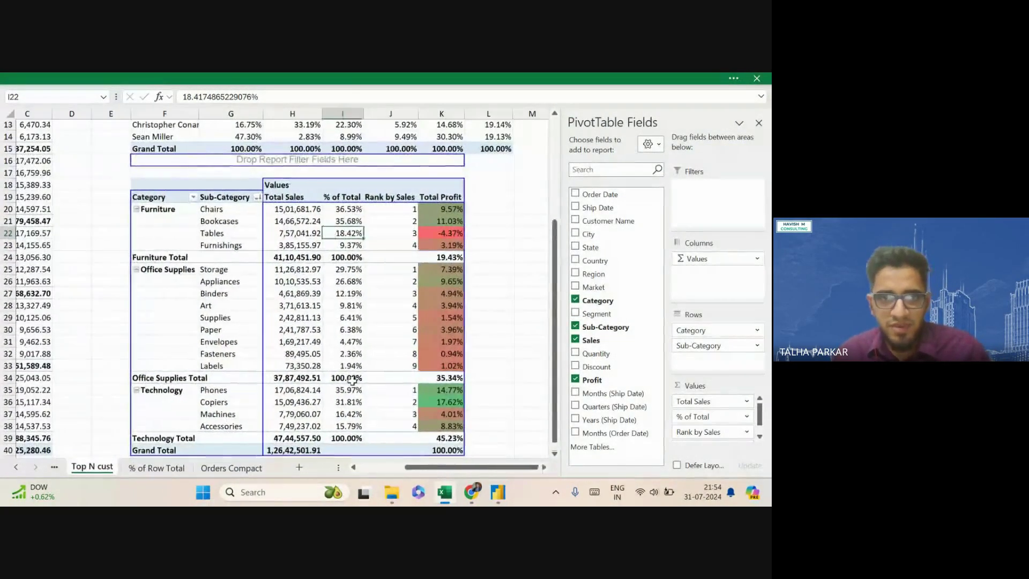
key("alt+Tab")
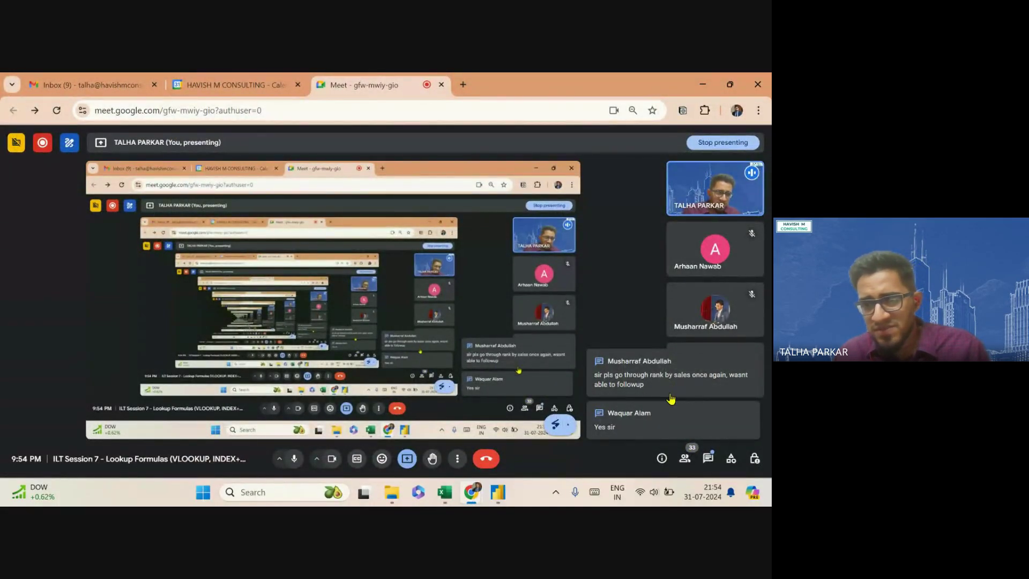
key("alt+Tab")
Show the Rank by Sales values as Rank Largest to Smallest with Sub-Category as the base field
right_click(393, 209)
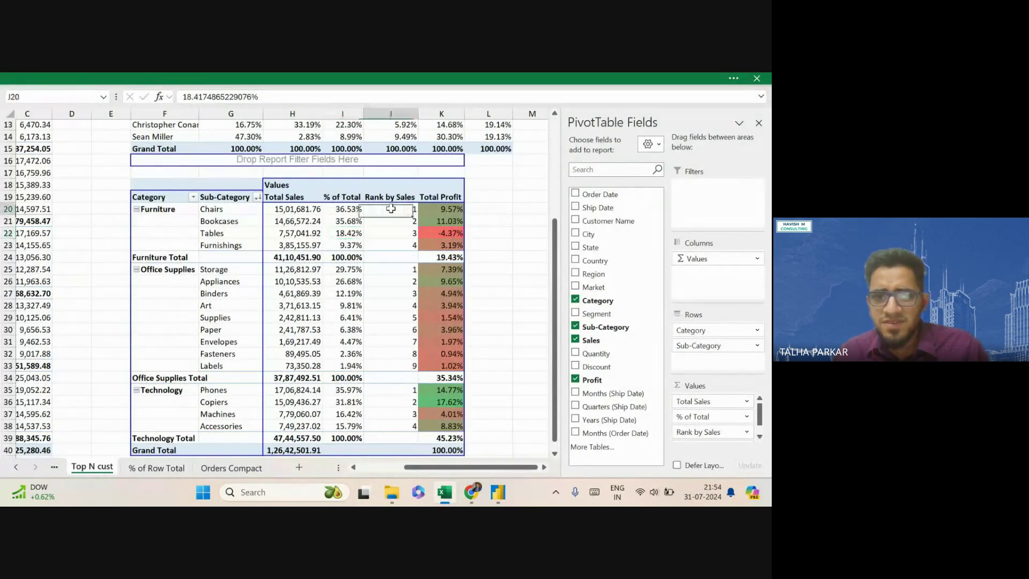
mouse_move(473, 389)
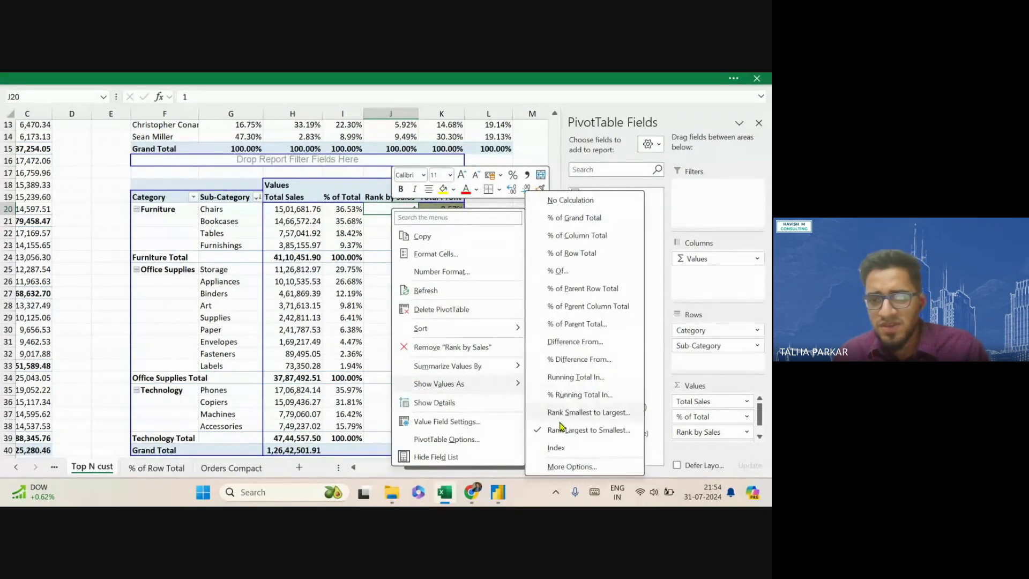
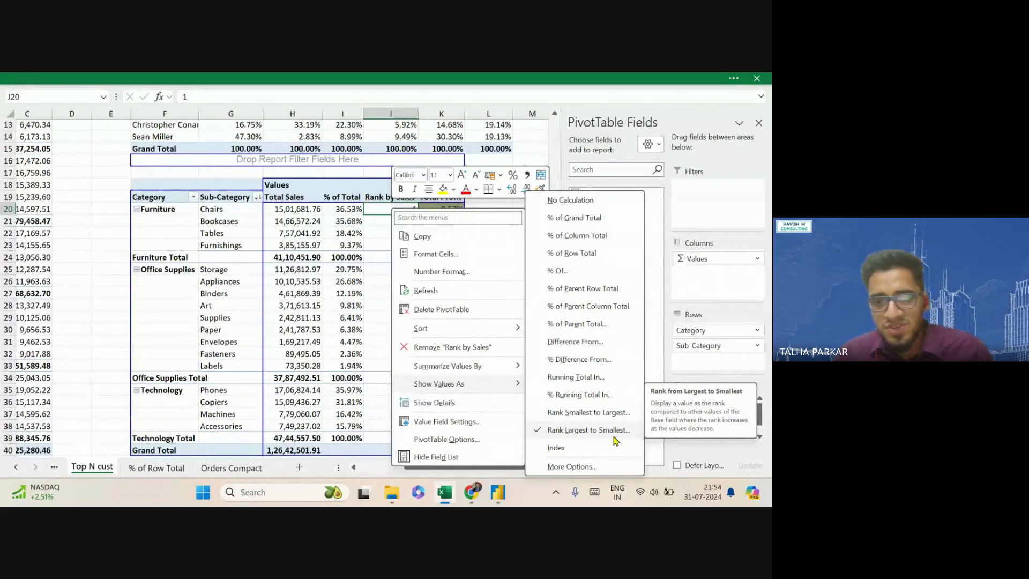
left_click(599, 432)
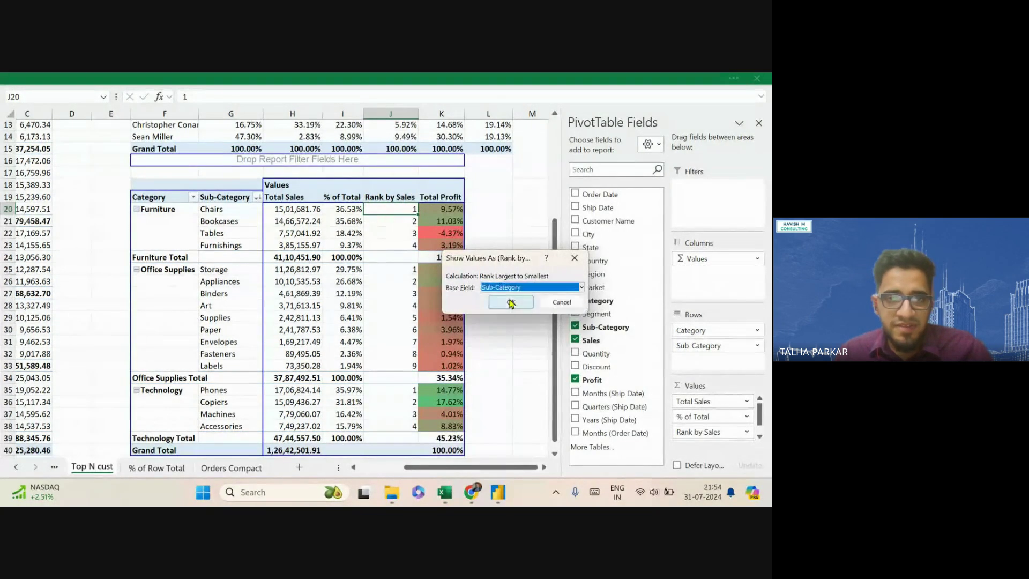
key("Return")
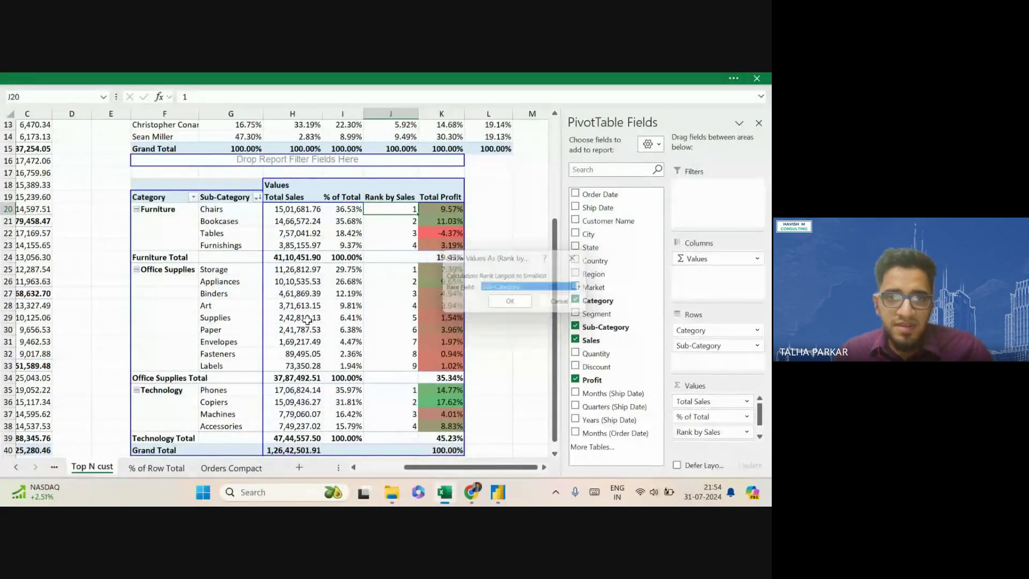
Go through the Total Sales of the Office Supplies and Furniture sub-categories and the value display options for Rank by Sales
left_click(292, 269)
key("Down")
key("Down")
key("Down")
key("Down")
key("Down")
key("Down")
key("Down")
key("Down")
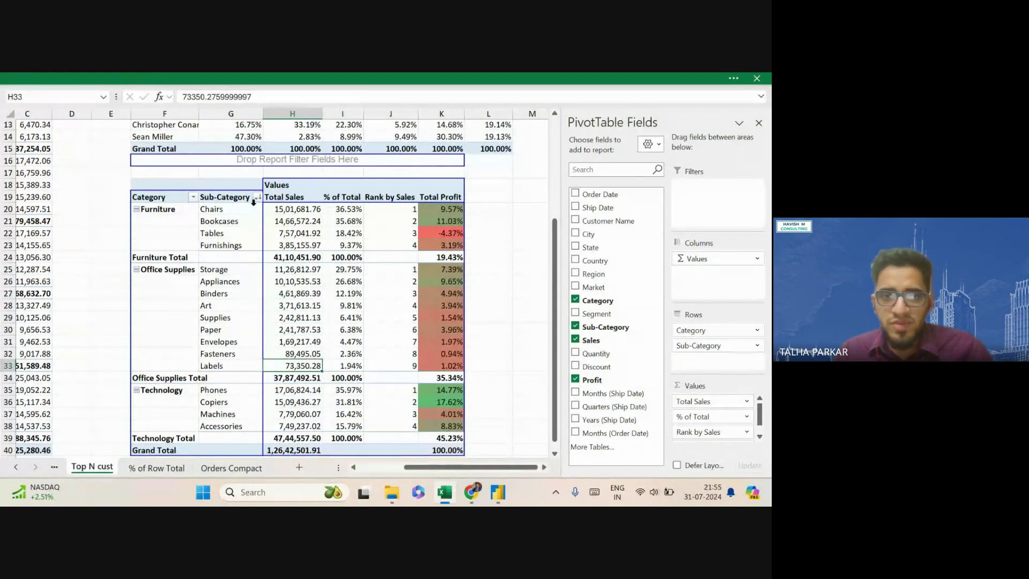
left_click_drag(310, 209, 313, 245)
right_click(389, 220)
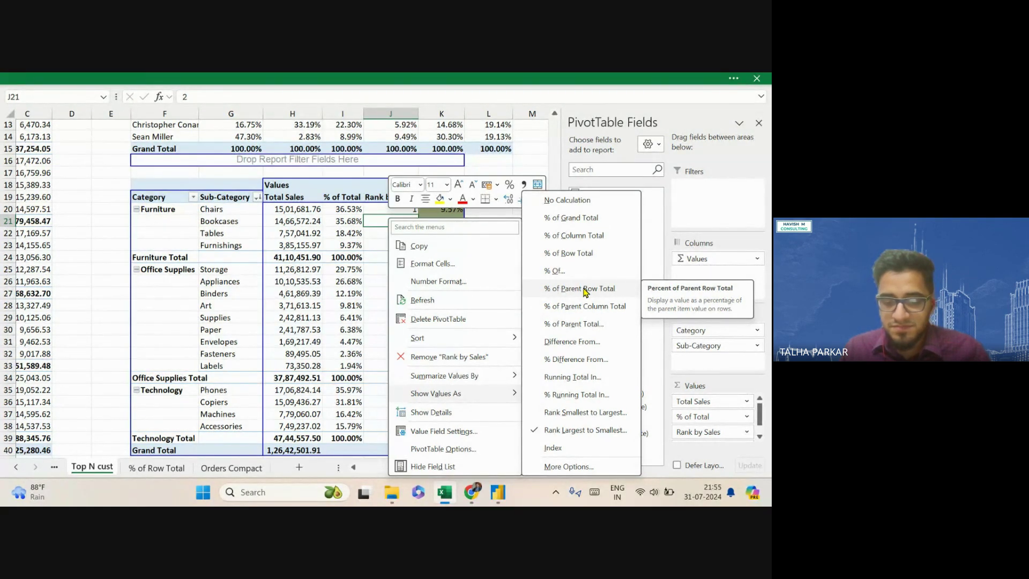
left_click(364, 309)
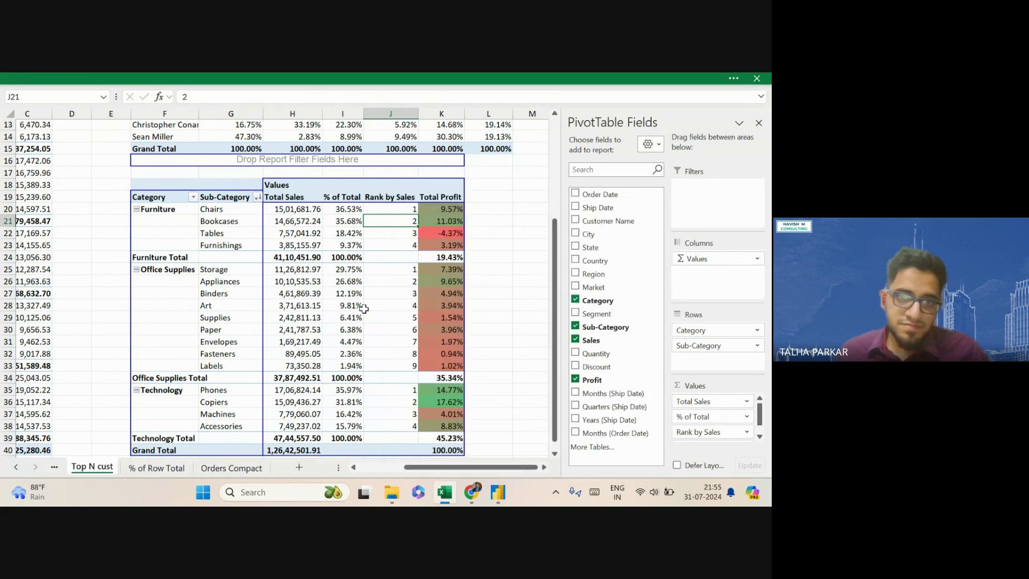
Open the Google Meet in-call messages to check for replies, and switch back to Excel
key("alt+Tab")
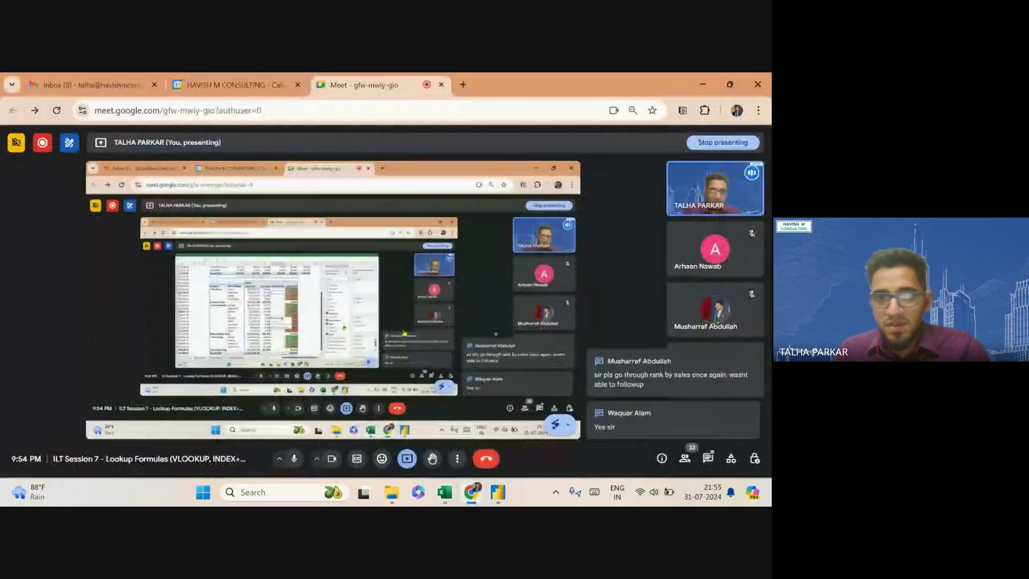
left_click(708, 458)
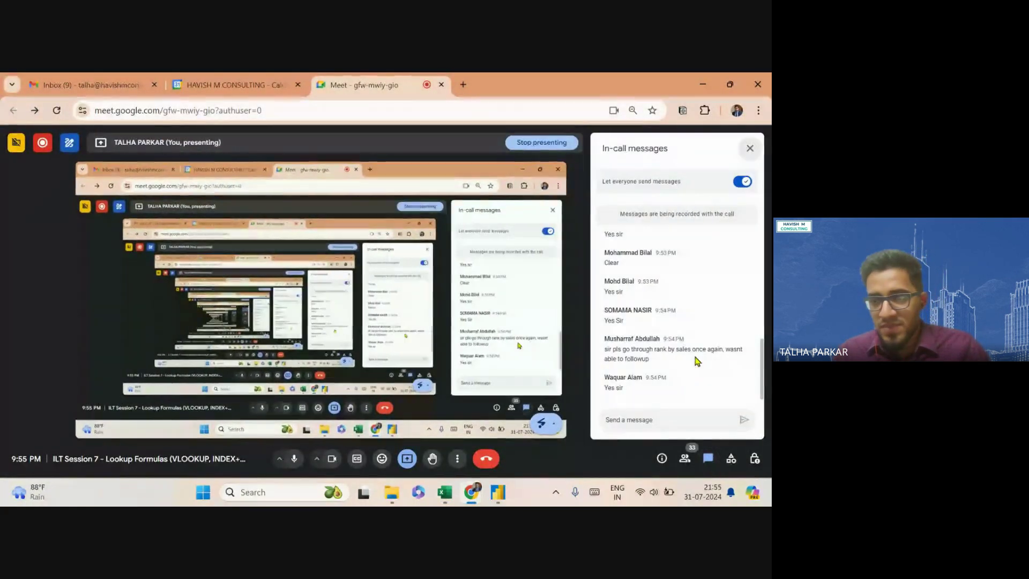
key("alt+Tab")
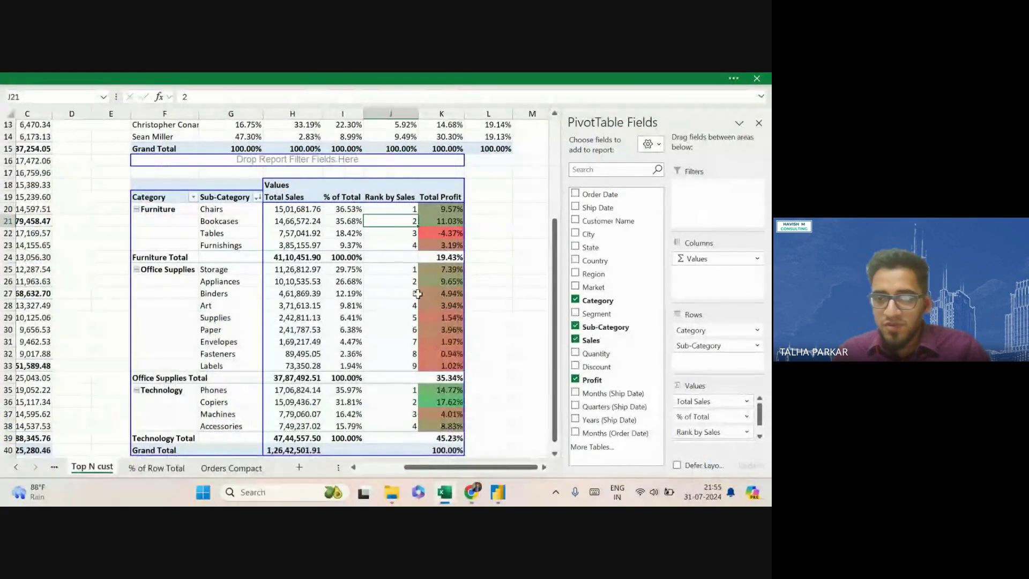
Center-align the Rank by Sales values in J20:J39 of the category pivot table
left_click_drag(390, 207, 403, 442)
left_click(296, 80)
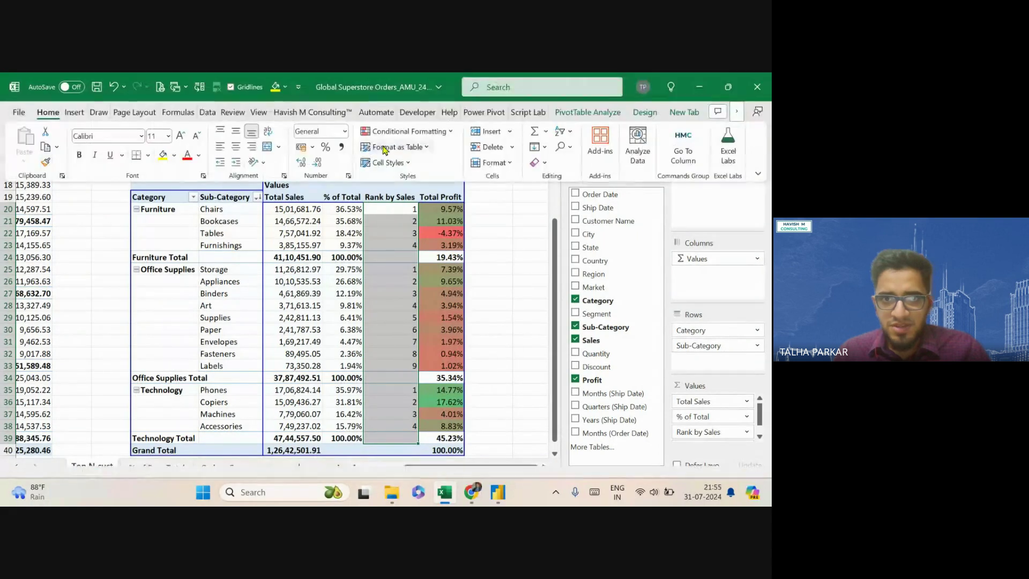
left_click(236, 147)
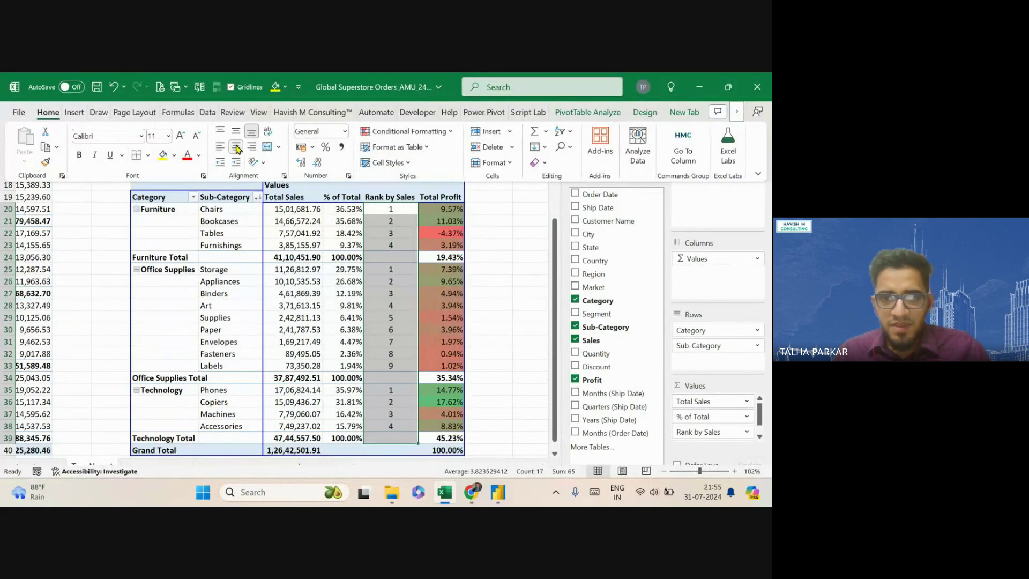
left_click(323, 263)
Name the pivot table of customer sales percentages by market "% of Column Total for Top 5 cust in Market"
scroll(278, 257, "down", 2)
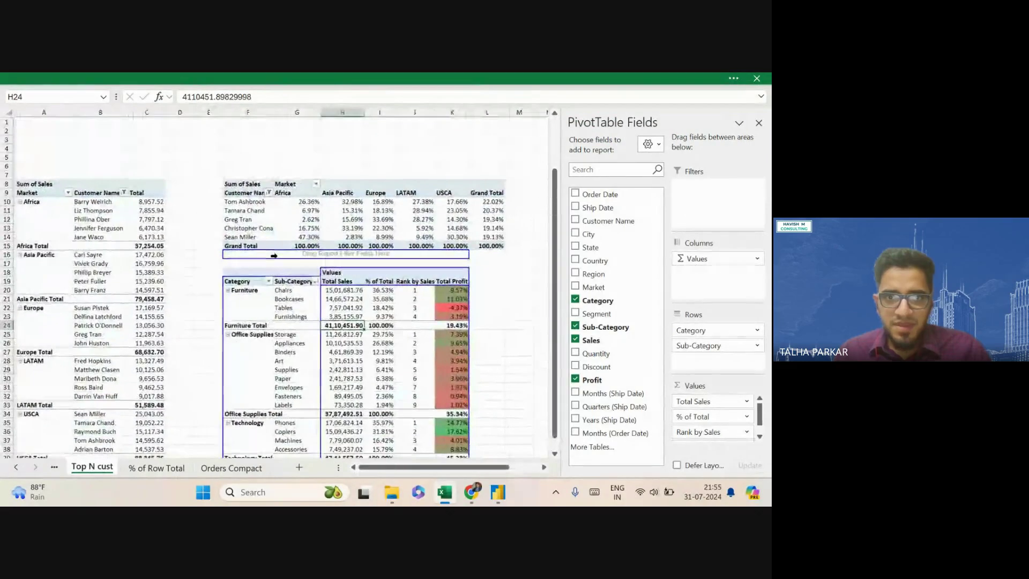
left_click(254, 210)
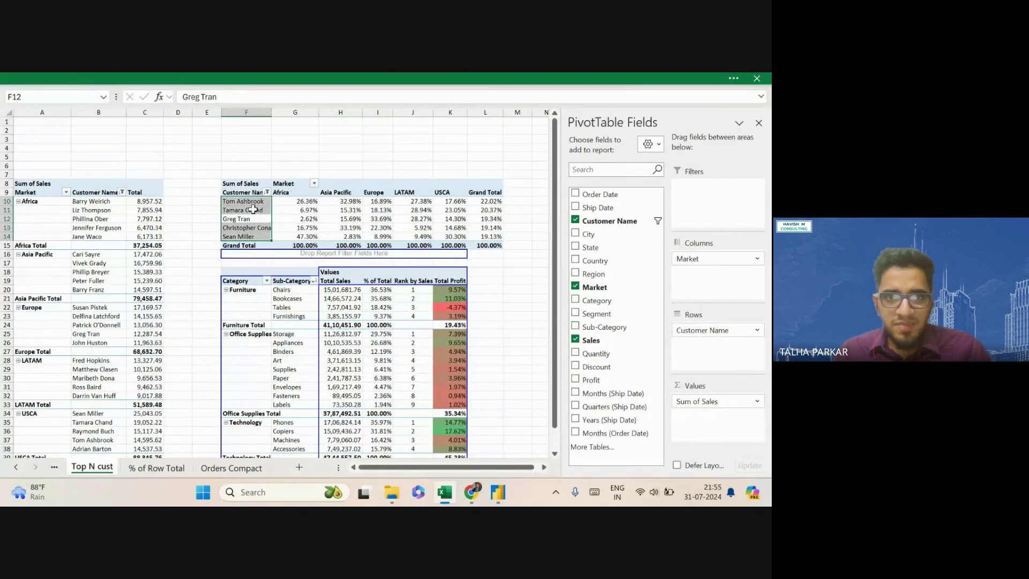
key("shift+Return")
left_click(253, 213)
left_click(612, 78)
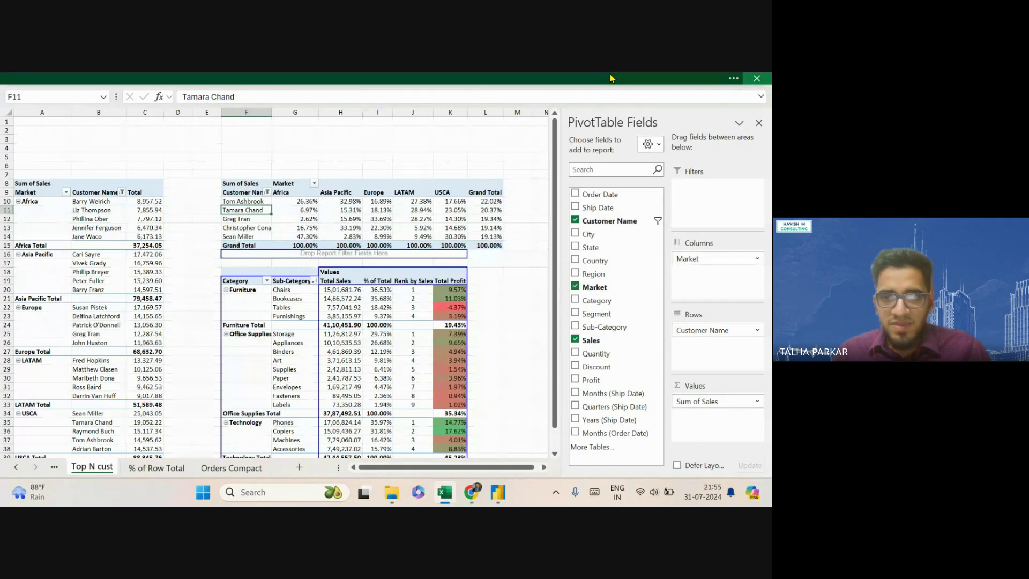
left_click(590, 112)
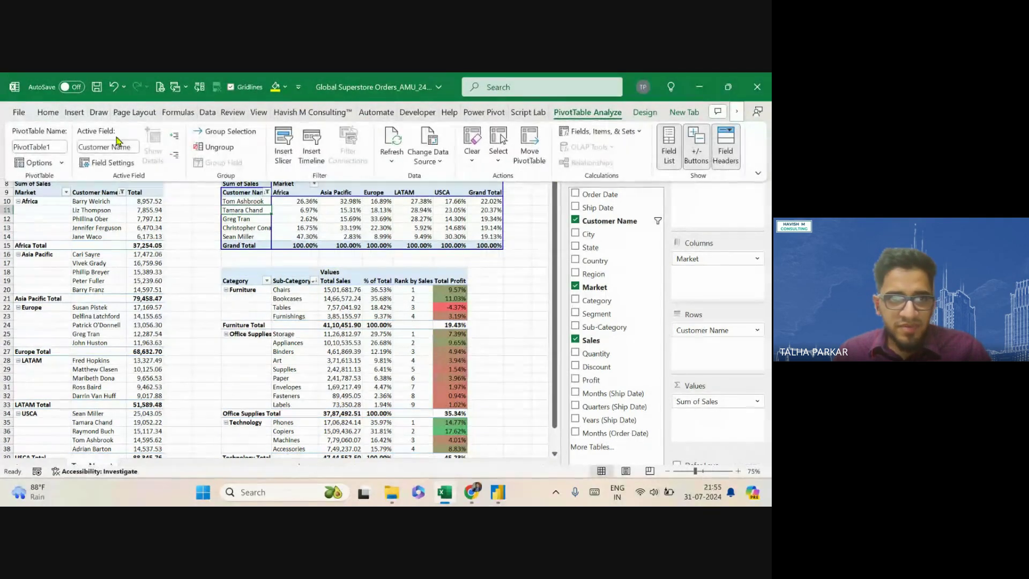
left_click(60, 147)
key("BackSpace")
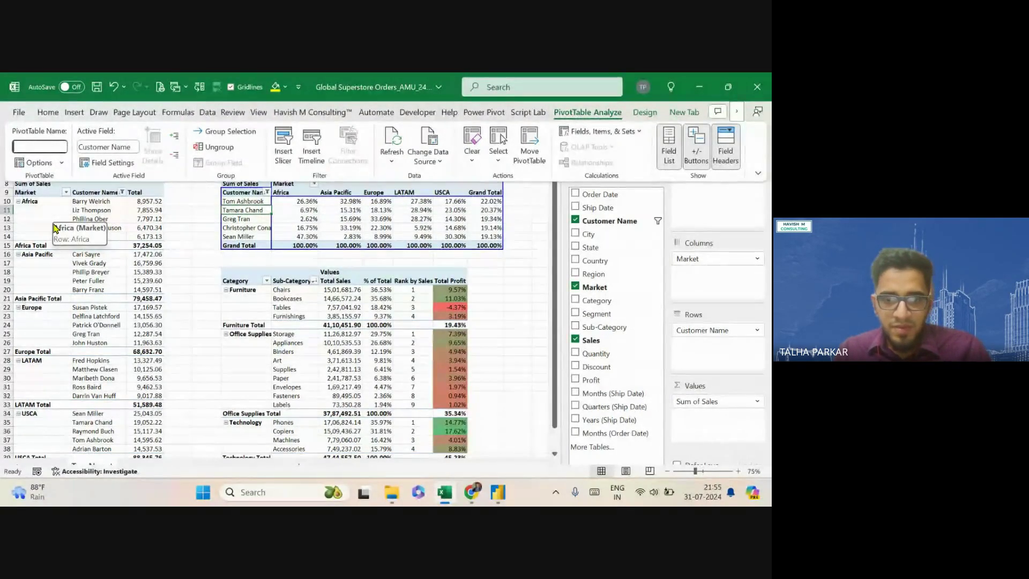
type("% of Colum")
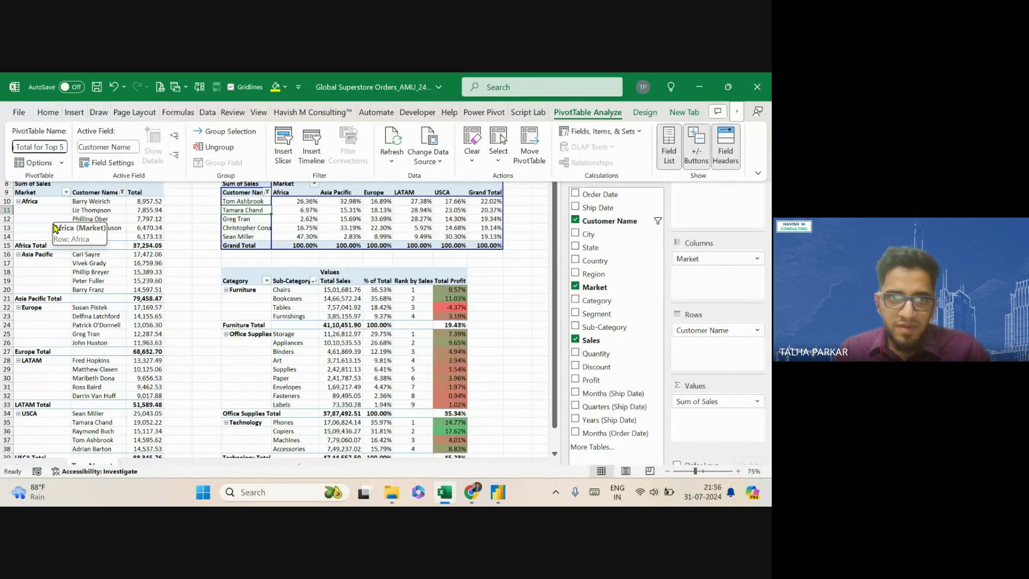
type(" cust in Market")
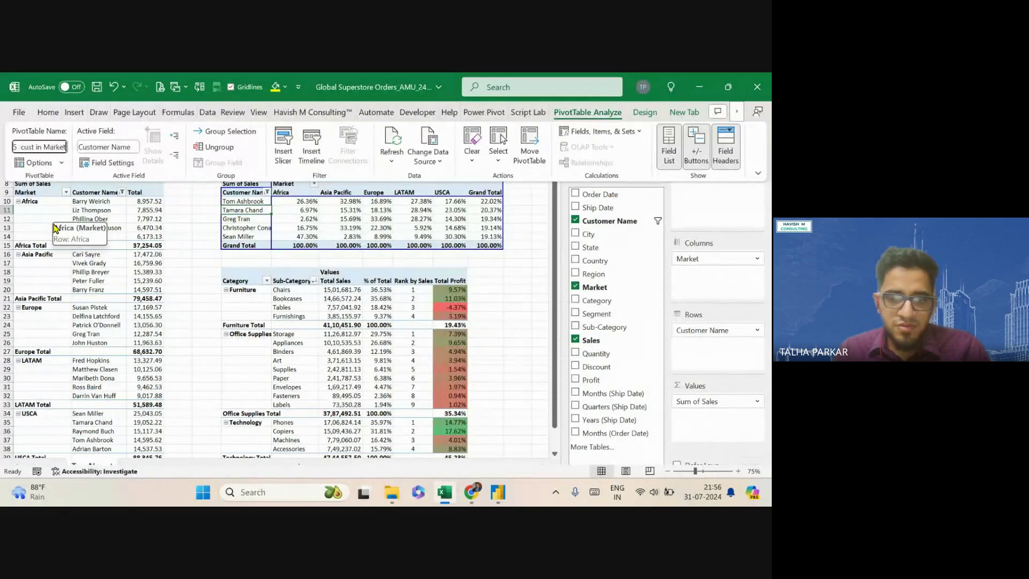
key("ctrl+shift+F1")
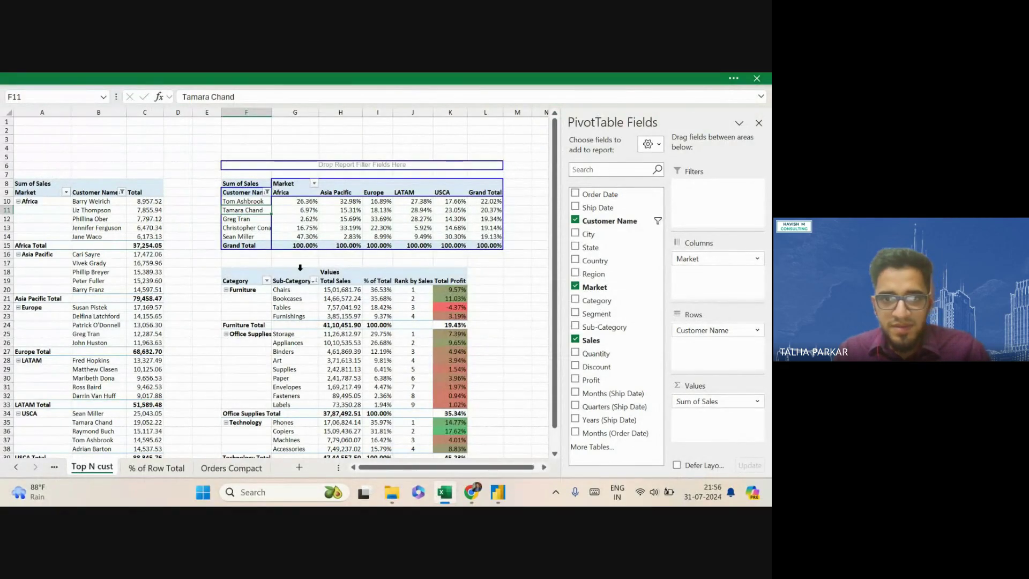
Name the category and sub-category pivot table "Cat and subCat analysis"
left_click(304, 299)
key("ctrl+shift+F1")
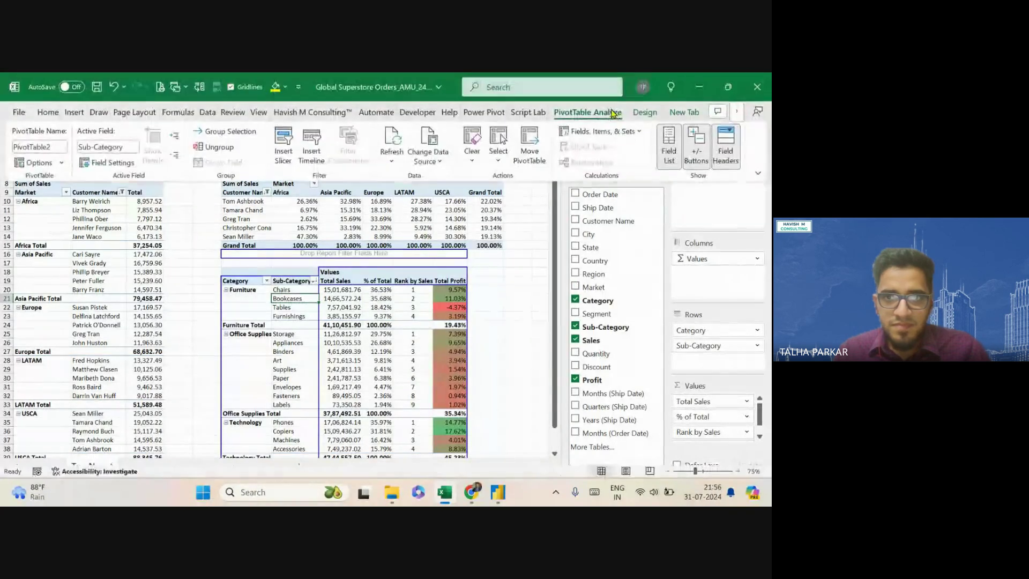
left_click(59, 149)
type("Sale")
key("BackSpace")
key("BackSpace")
key("BackSpace")
type("Ca")
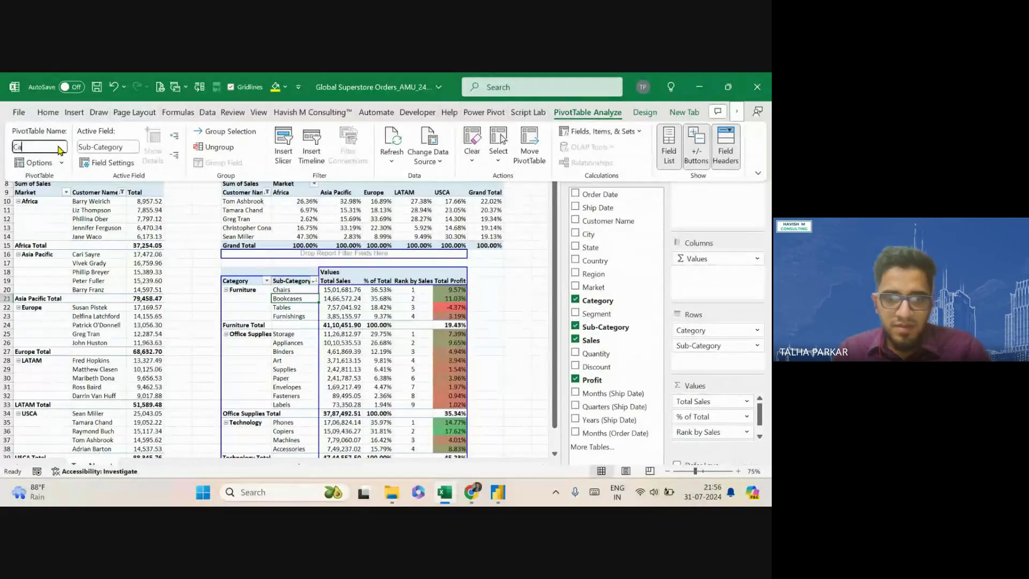
type("t and sub")
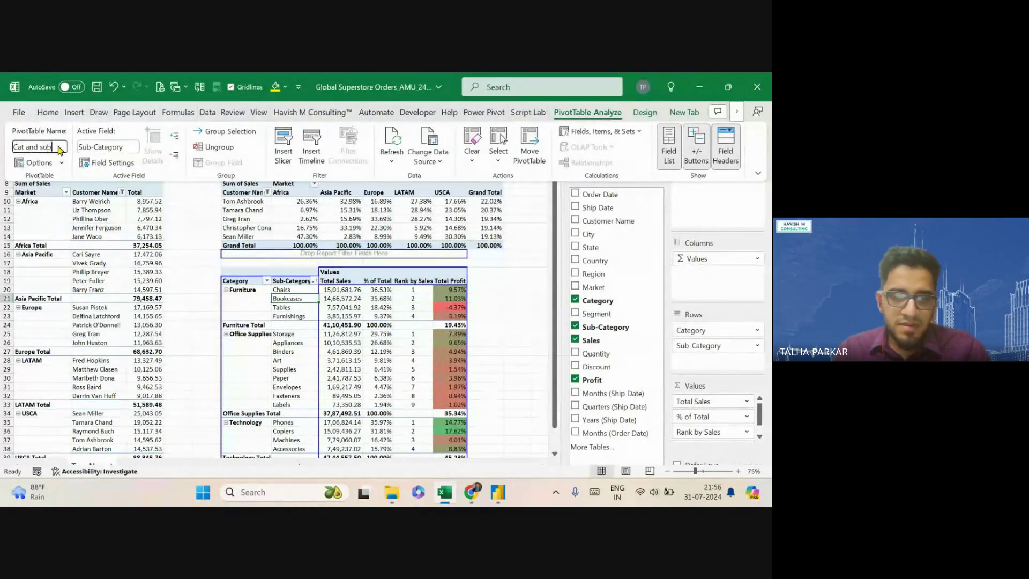
type("Cat analysis")
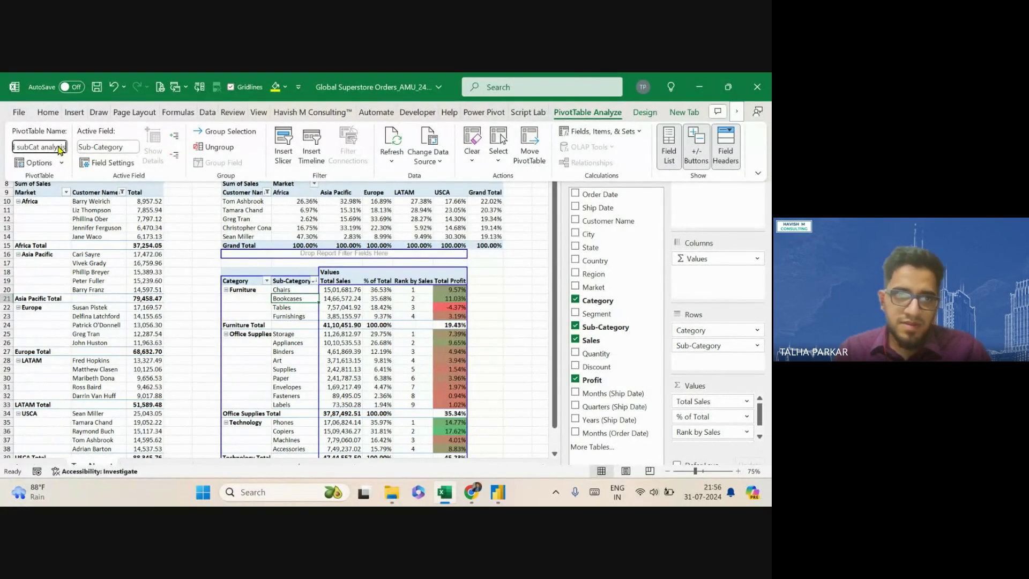
key("Return")
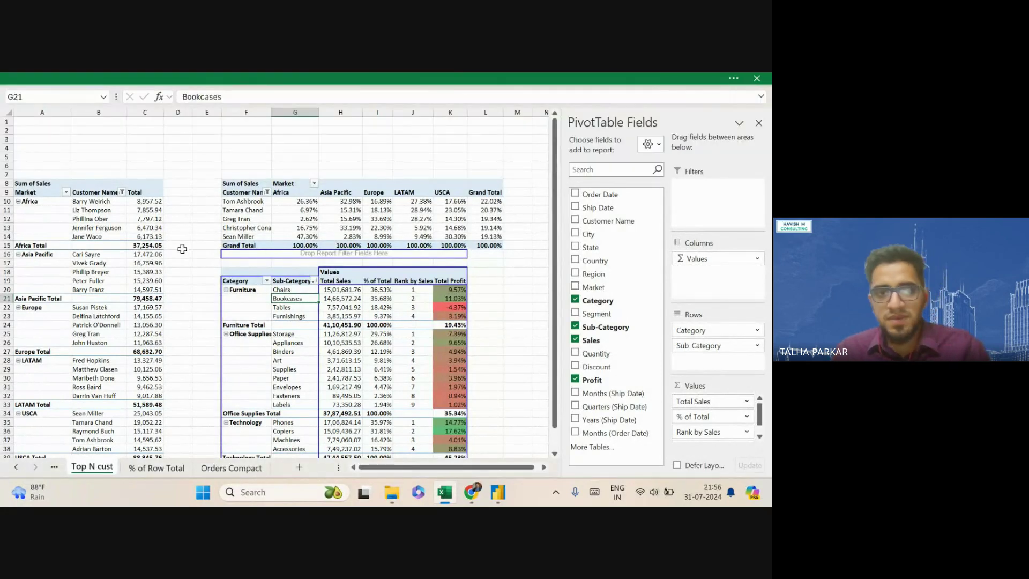
Copy the pivot table of customer percentages by market to cell N8 and hide the field list
left_click(182, 249)
scroll(231, 284, "down", 1)
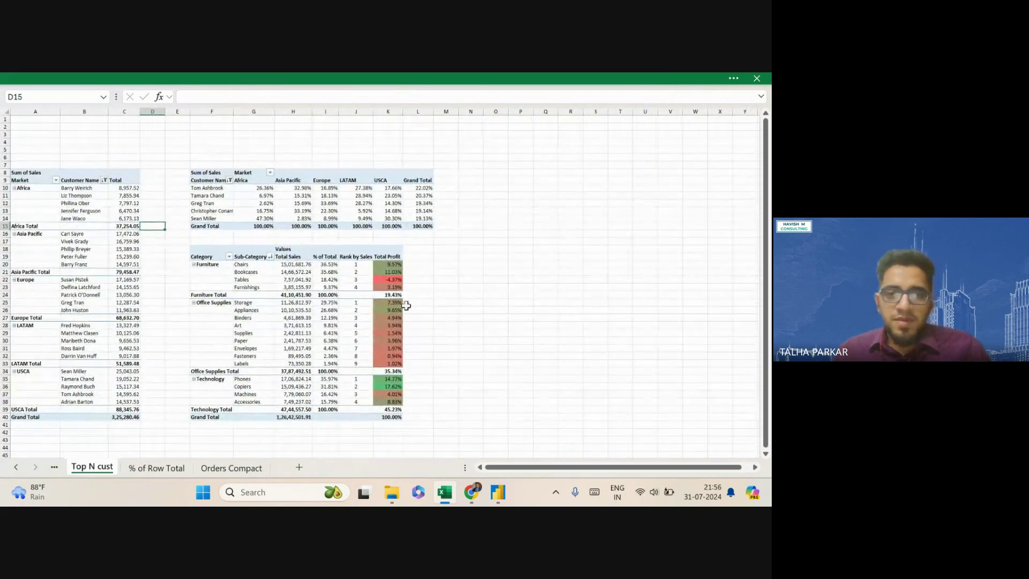
left_click(459, 269)
left_click(318, 224)
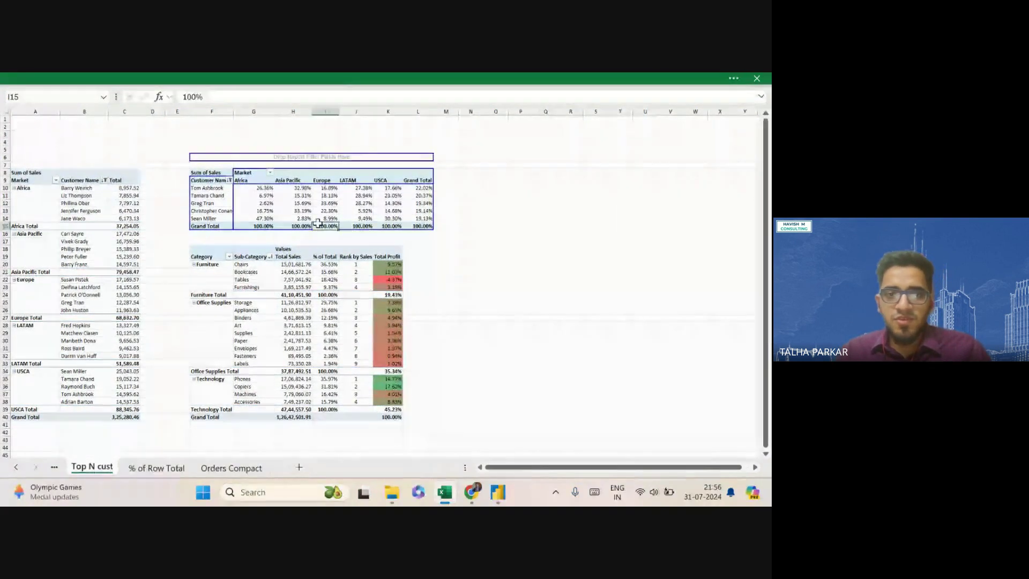
key("ctrl+c")
left_click(470, 173)
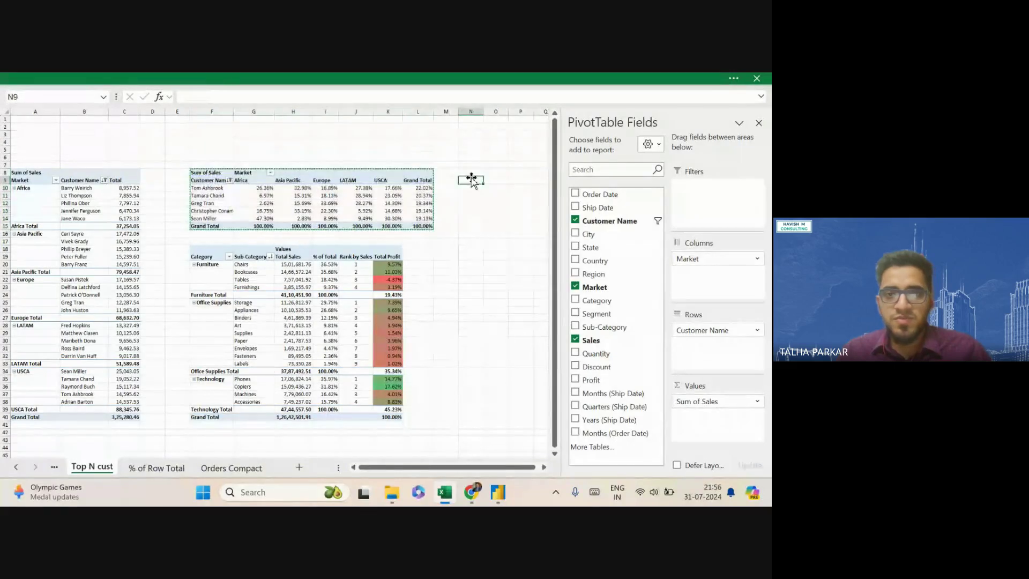
key("ctrl+v")
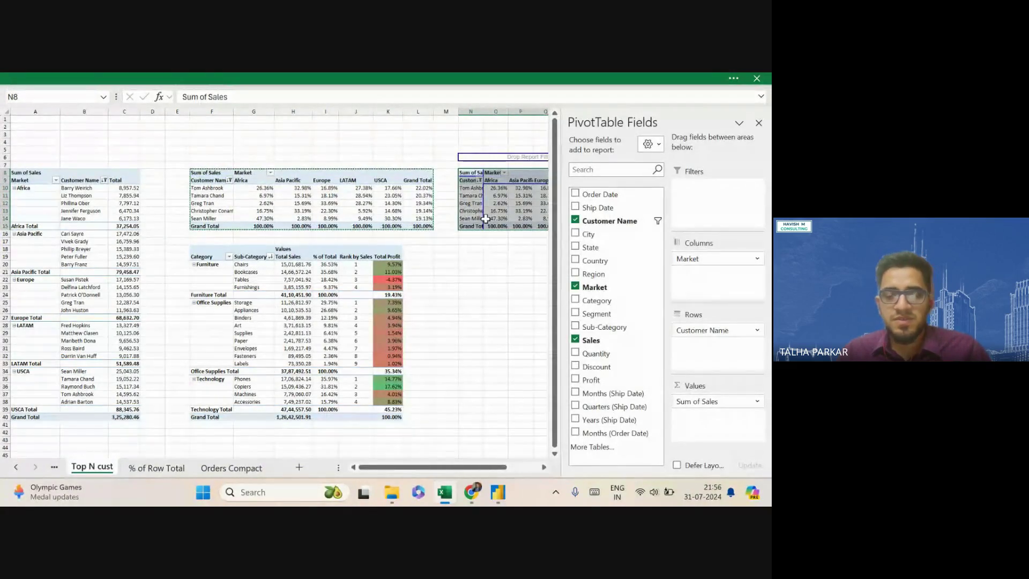
left_click(759, 122)
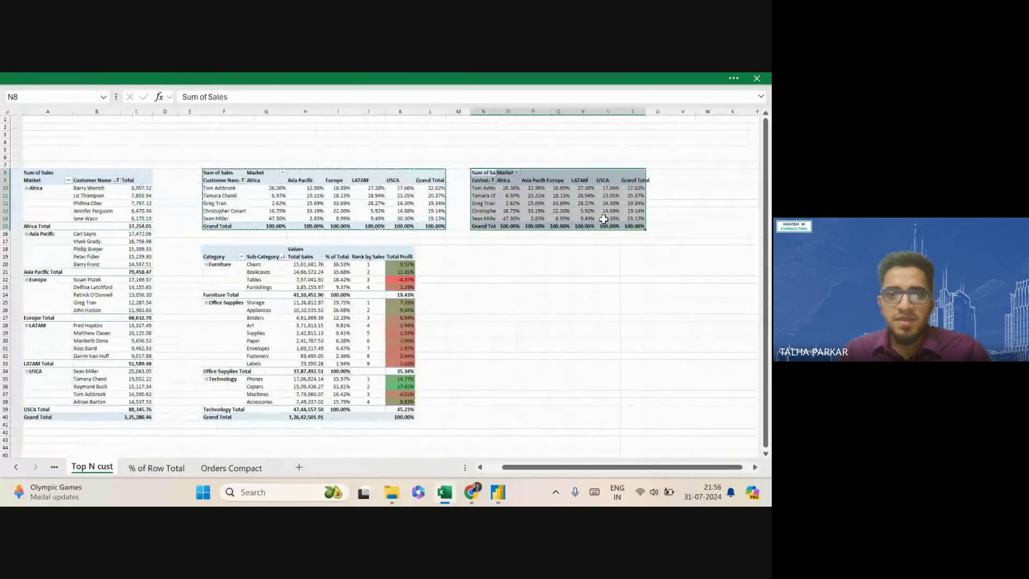
key("Escape")
Drill into the third customer's Africa value in the copied pivot table and delete the generated detail sheet
left_click(496, 195)
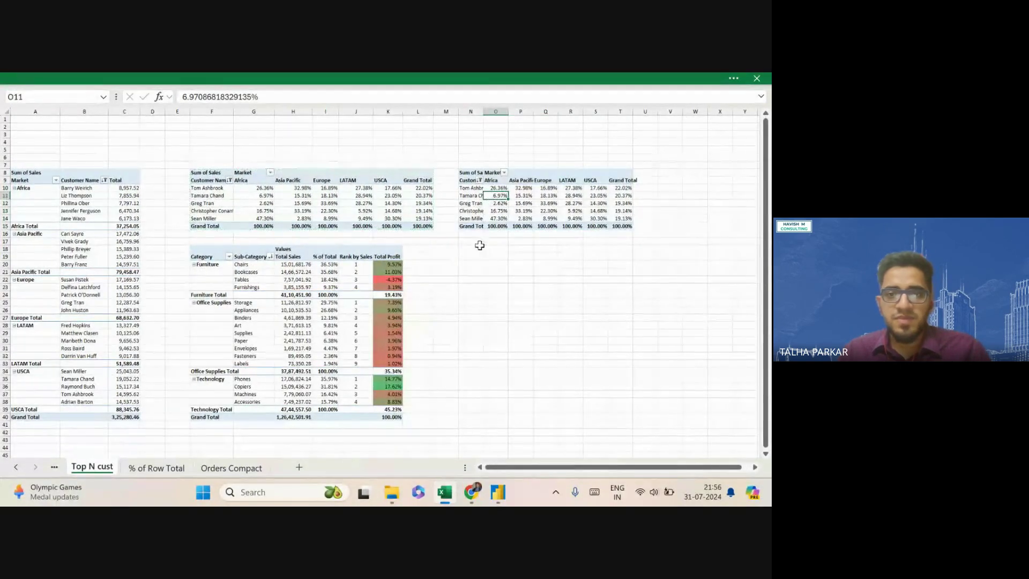
double_click(491, 203)
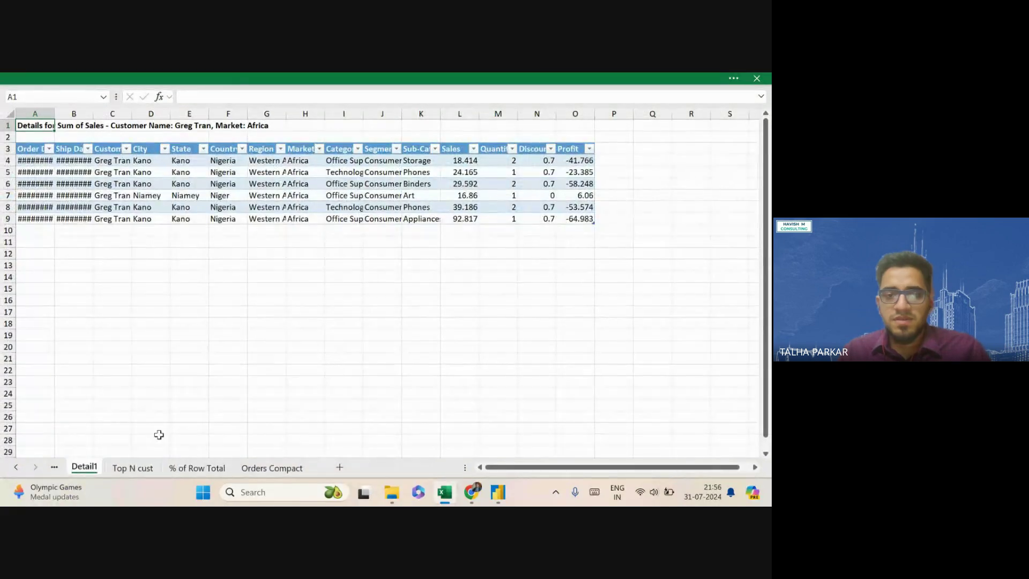
right_click(96, 473)
left_click(147, 296)
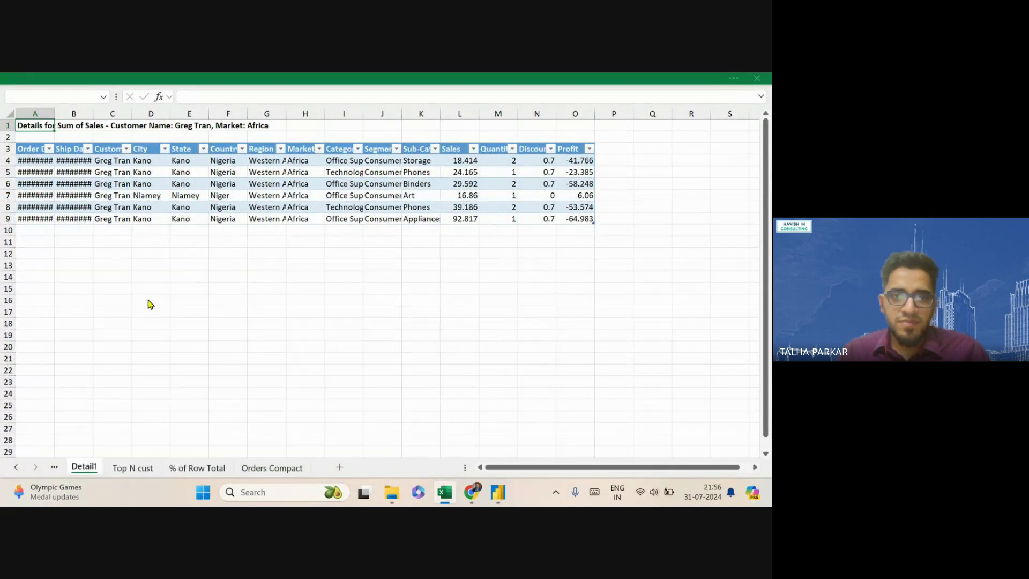
left_click(417, 305)
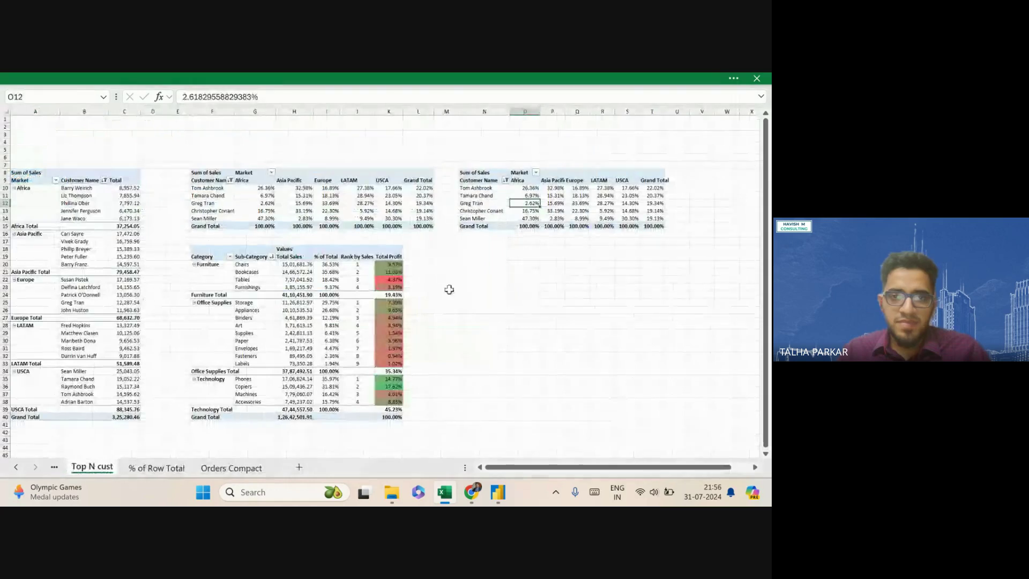
Remove Market, Sales and Customer Name from the copied pivot table at N8 and add Order Date to its rows
left_click(479, 196)
left_click(617, 80)
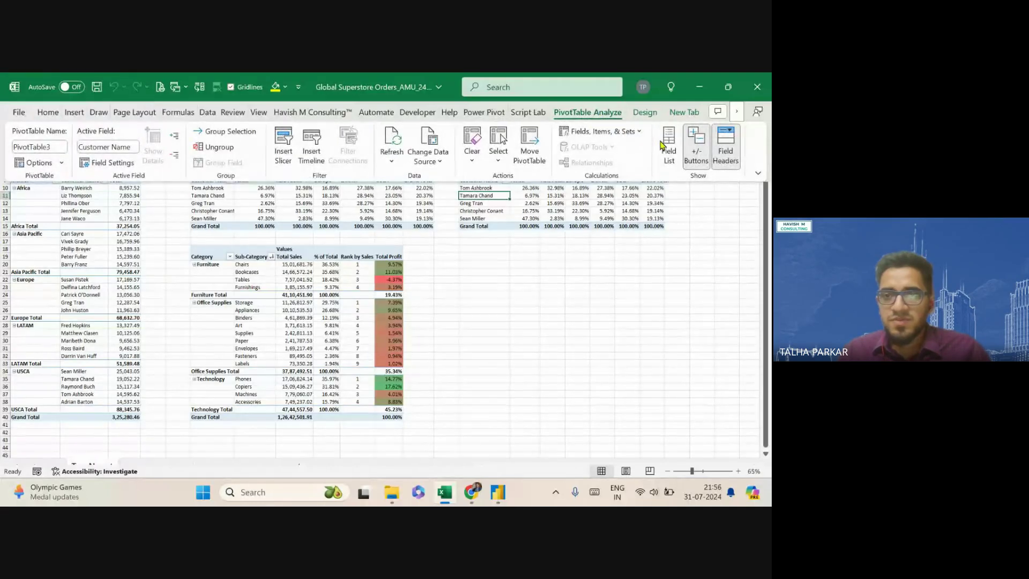
left_click(664, 146)
left_click(577, 288)
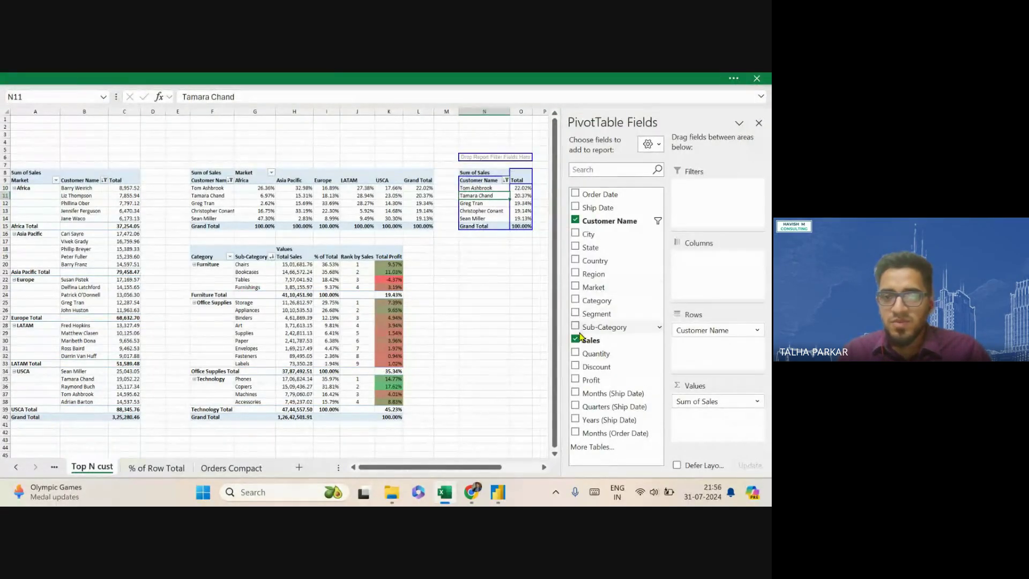
left_click(576, 339)
left_click(576, 221)
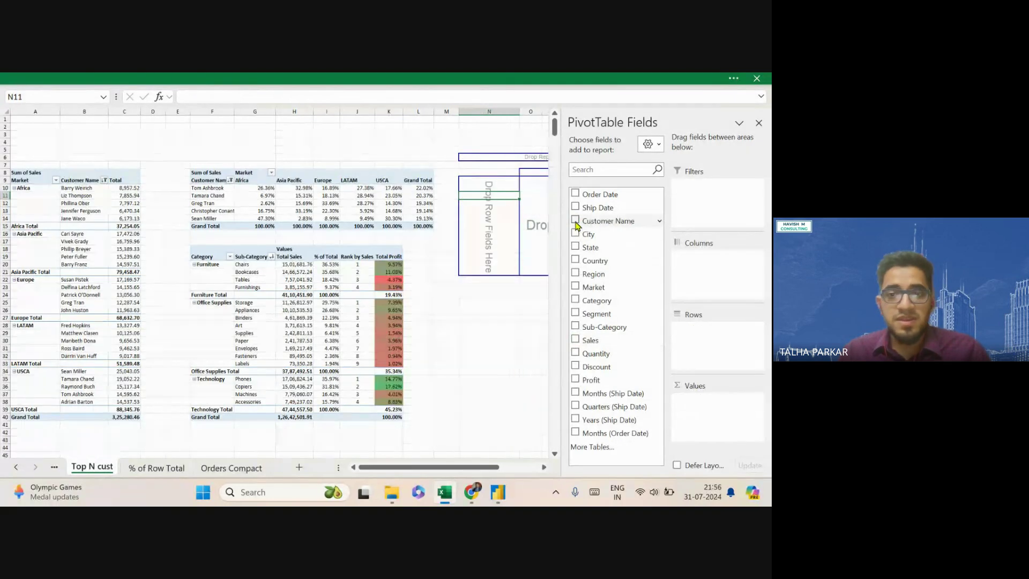
left_click_drag(600, 201, 713, 341)
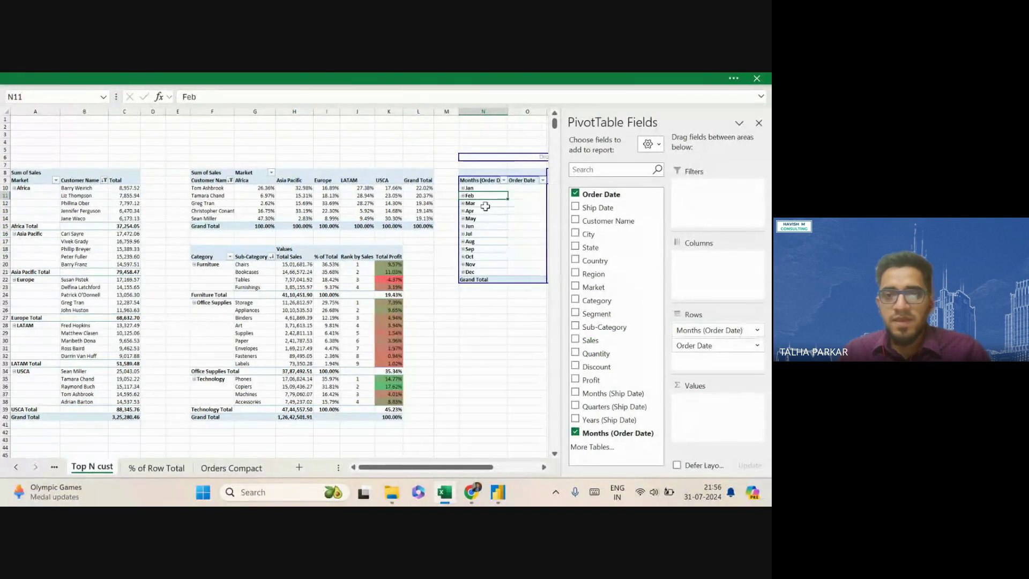
scroll(473, 310, "right", 3)
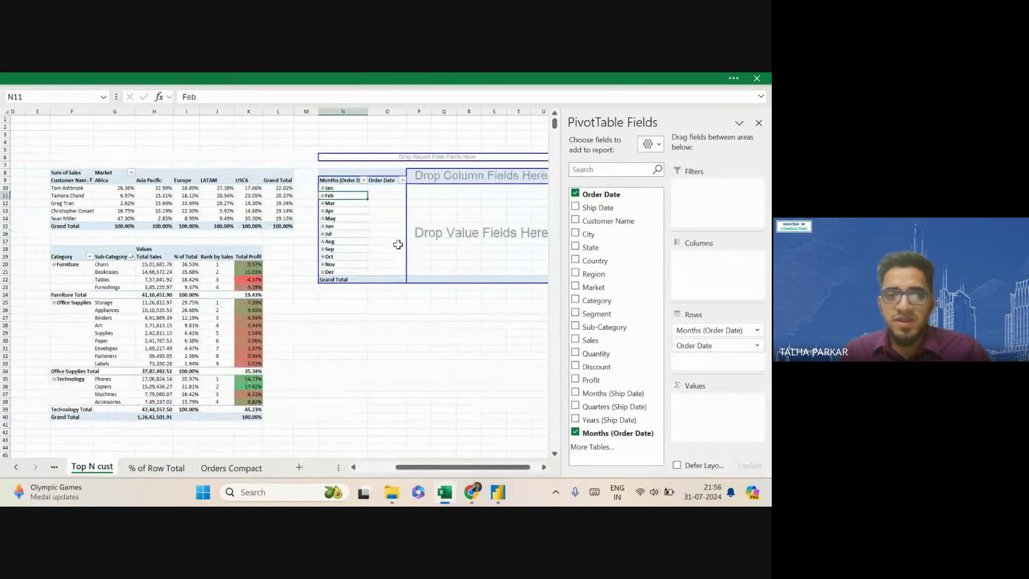
scroll(396, 239, "up", 3)
scroll(348, 209, "up", 1)
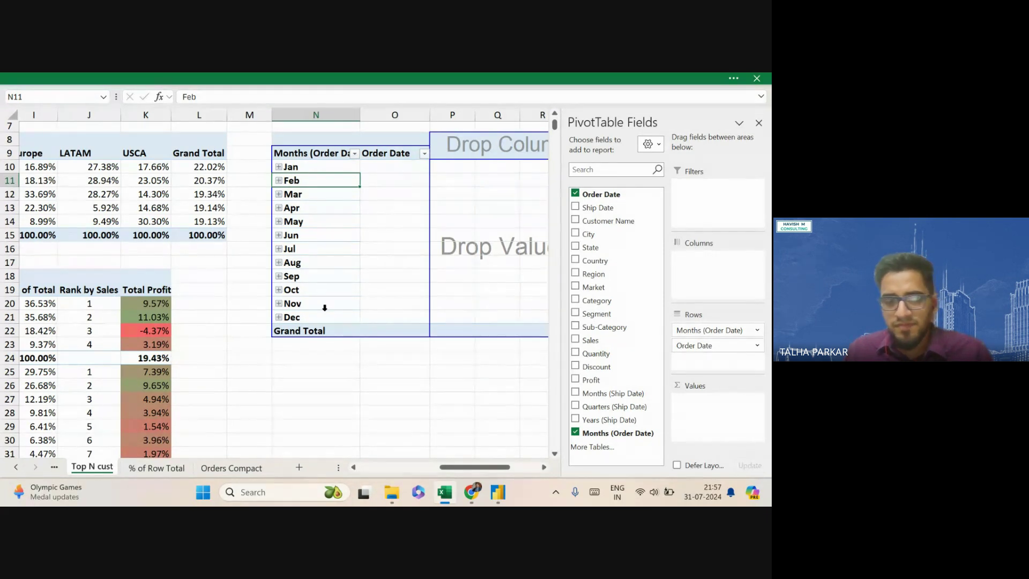
key("alt+Tab")
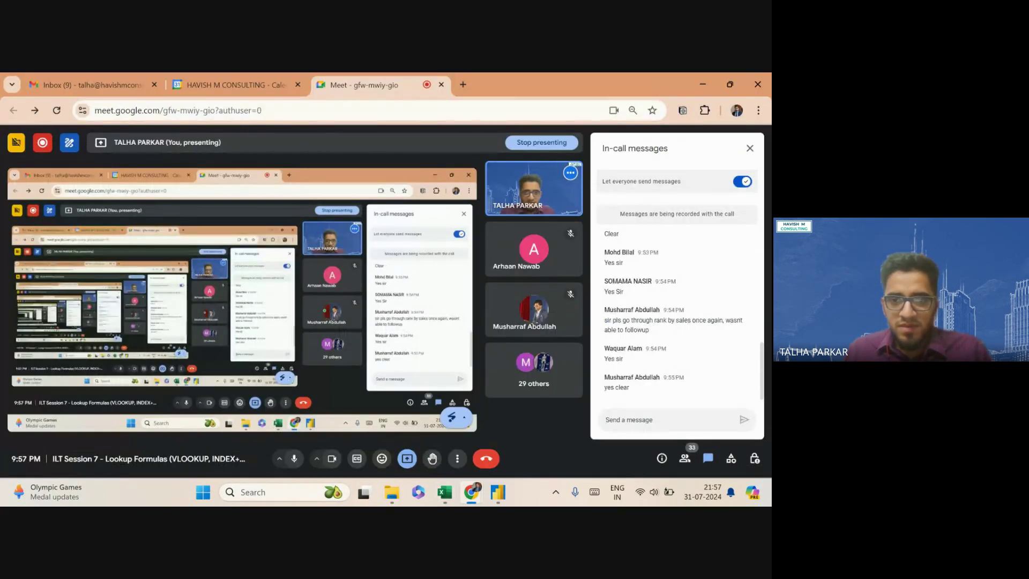
key("alt+Tab")
key("alt+Tab")
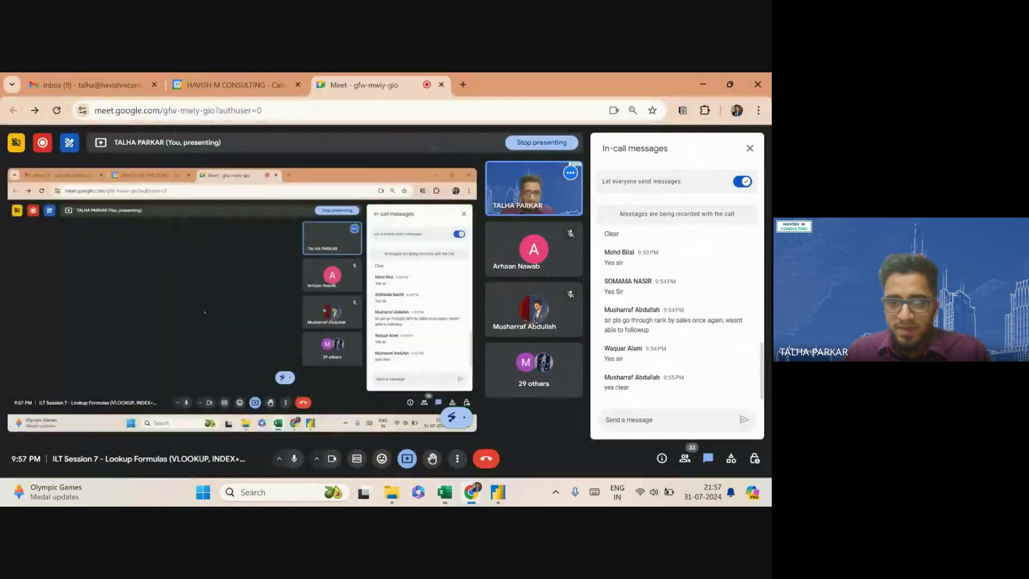
key("alt+Tab")
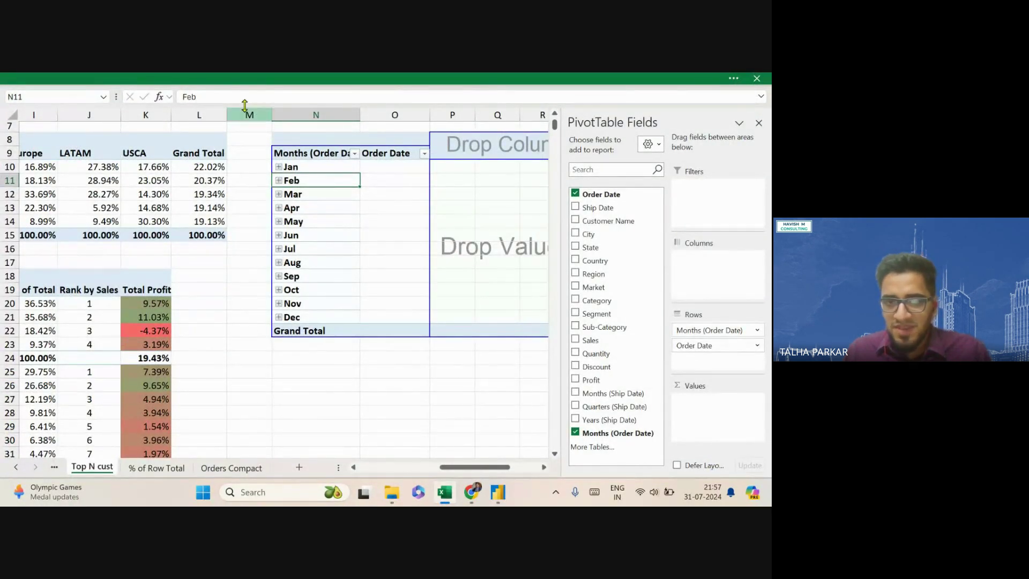
key("ctrl")
key("ctrl")
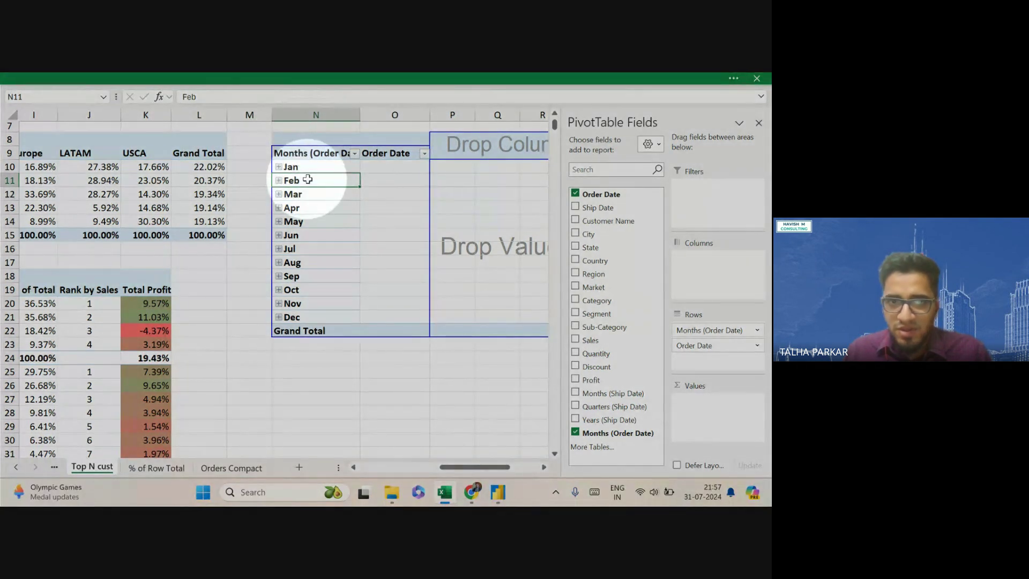
Ungroup the month grouping of Order Date in the new PivotTable so the rows use individual dates
left_click(308, 180)
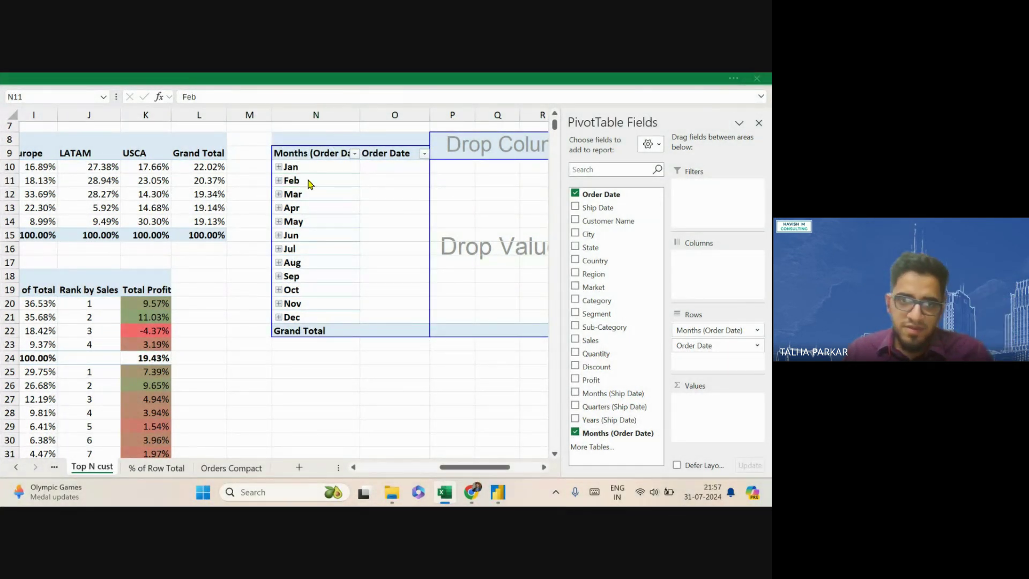
key("alt+Tab")
key("alt+Tab")
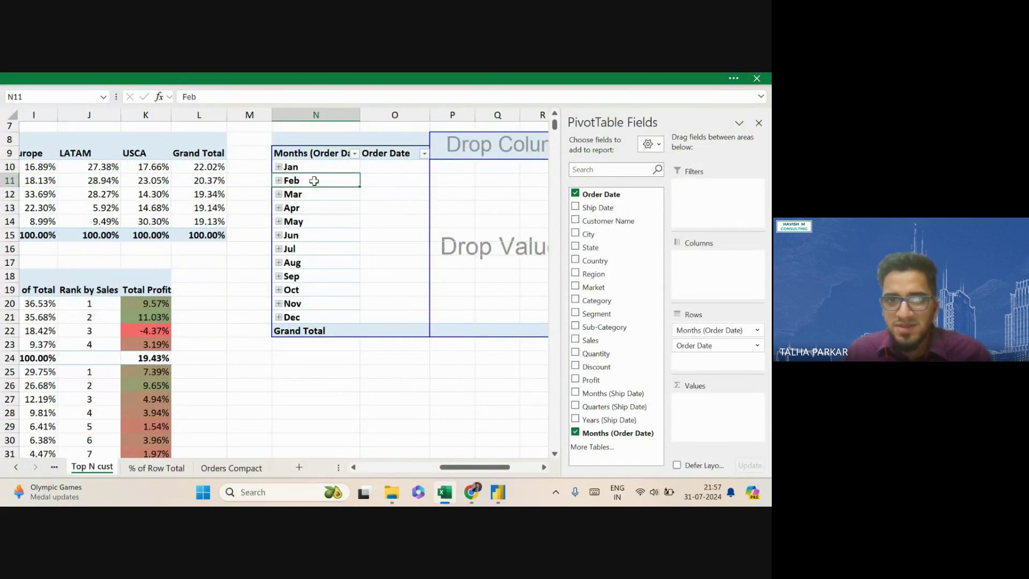
right_click(317, 181)
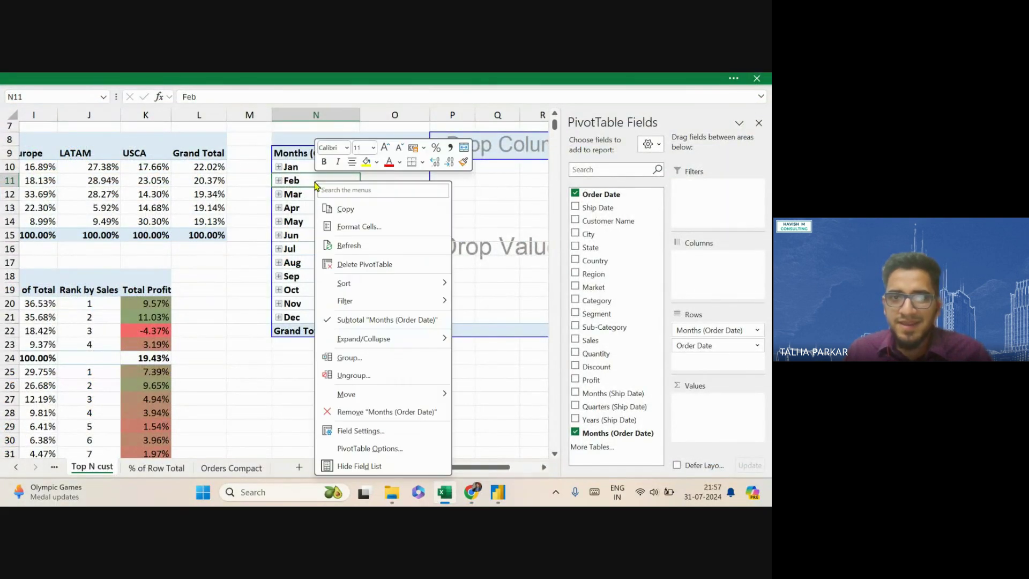
left_click(406, 375)
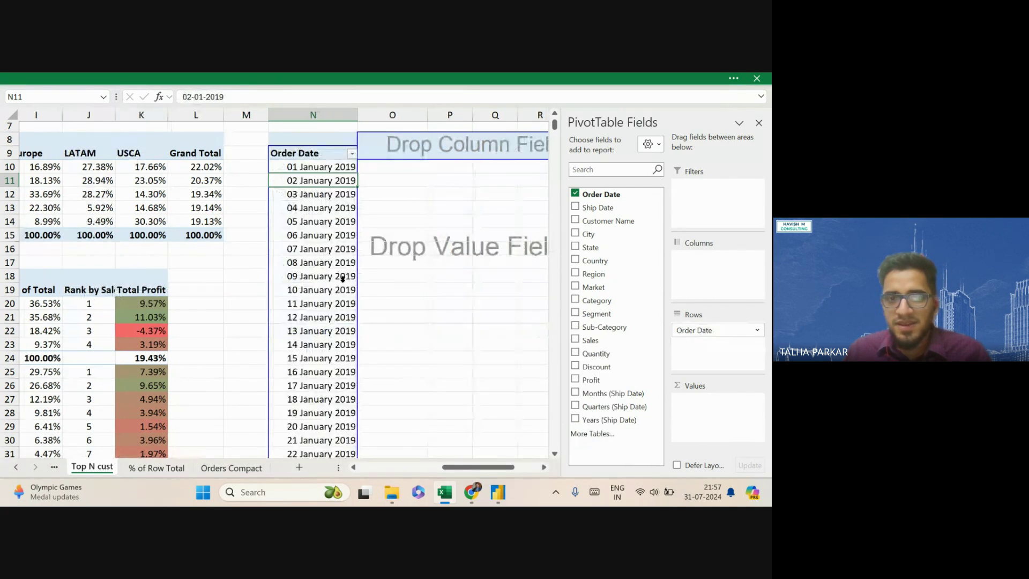
left_click(277, 167)
left_click_drag(303, 168, 299, 324)
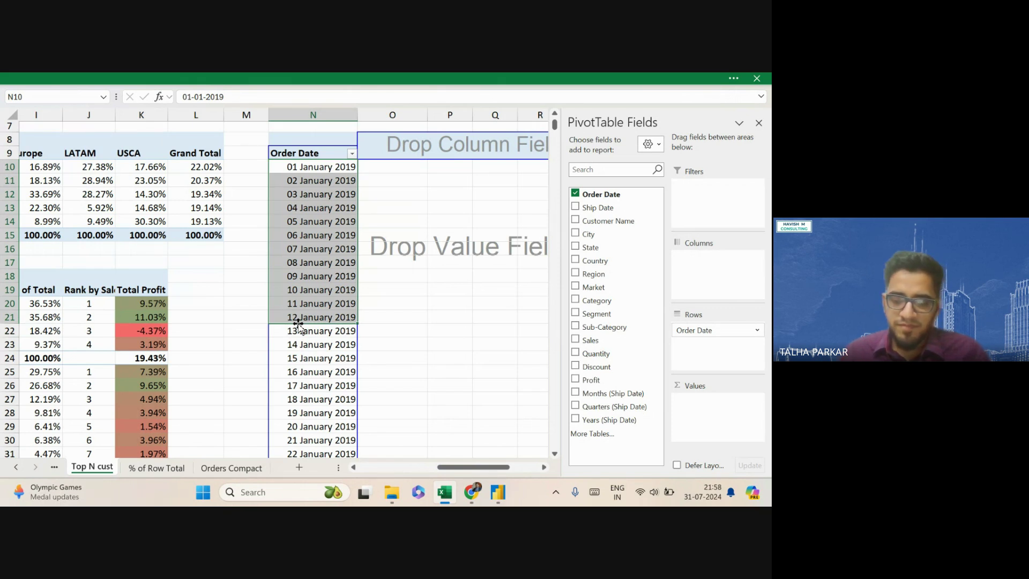
right_click(307, 198)
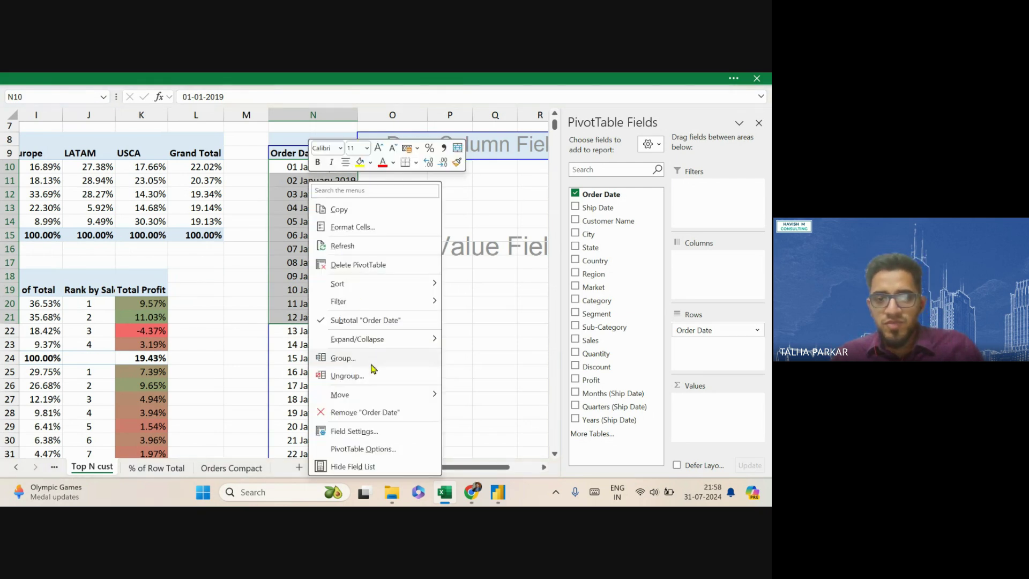
left_click(234, 274)
Group the PivotTable's Order Date rows by Months and Years
left_click(300, 235)
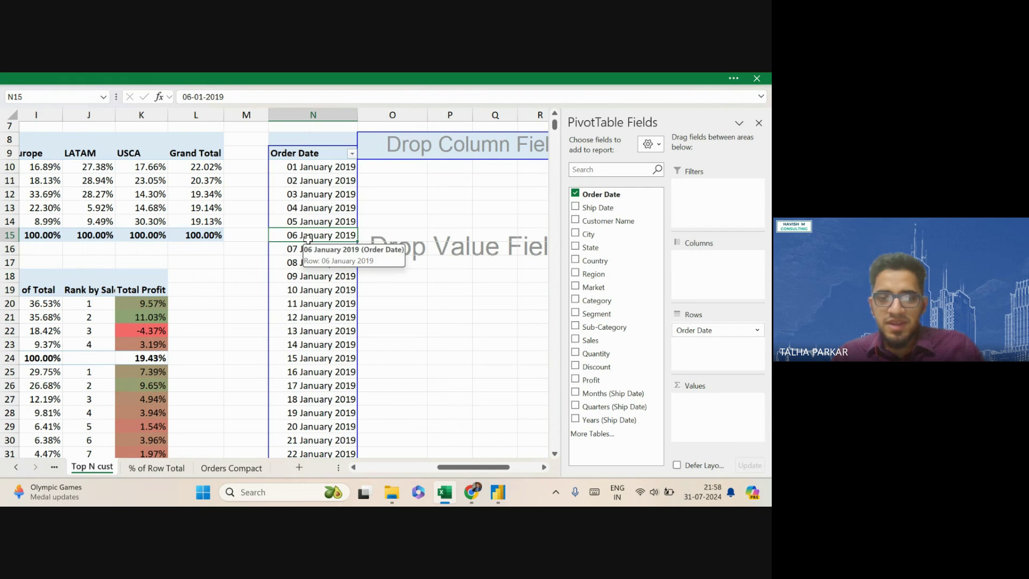
right_click(299, 234)
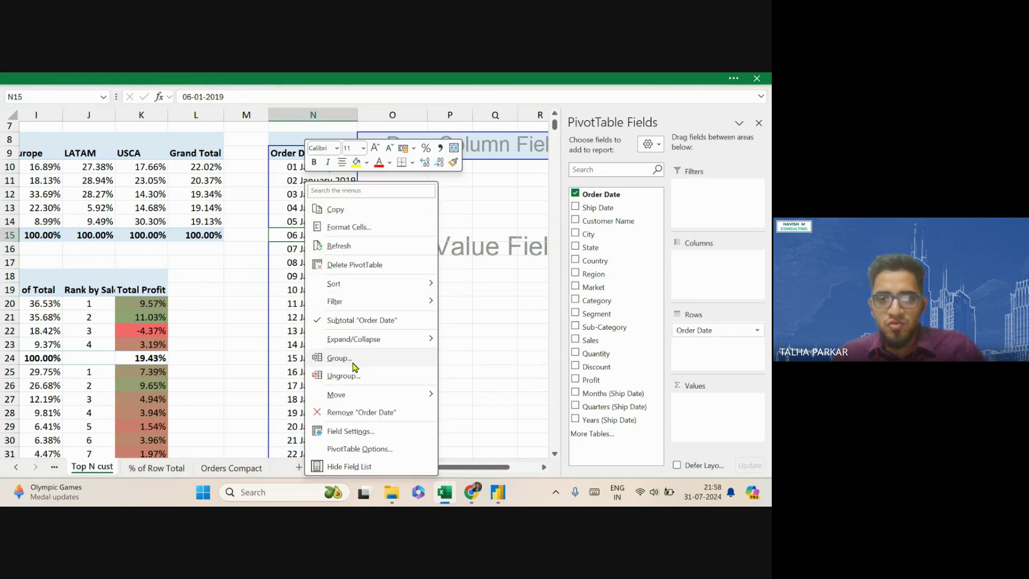
left_click(343, 358)
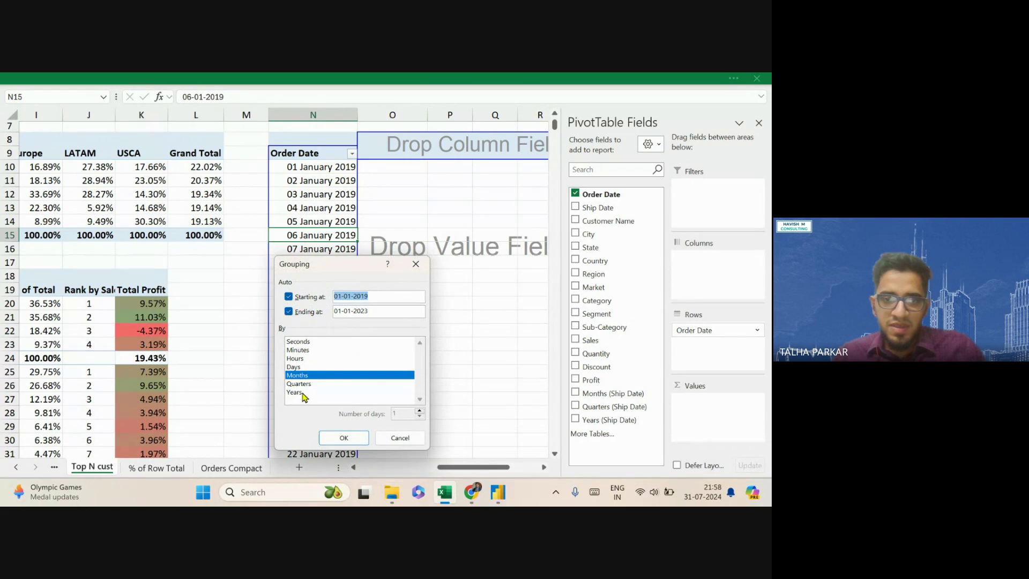
left_click(294, 392)
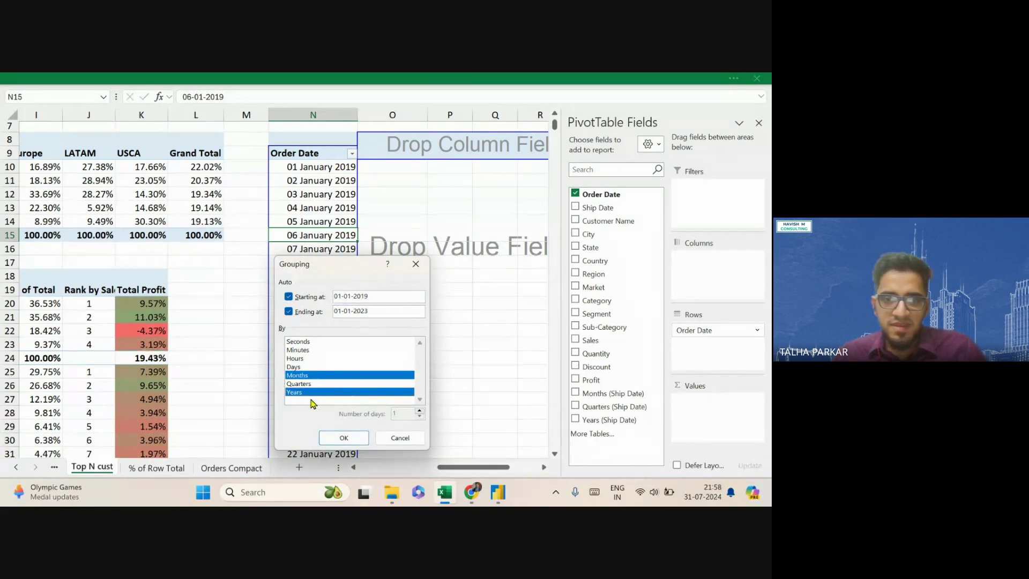
left_click(344, 437)
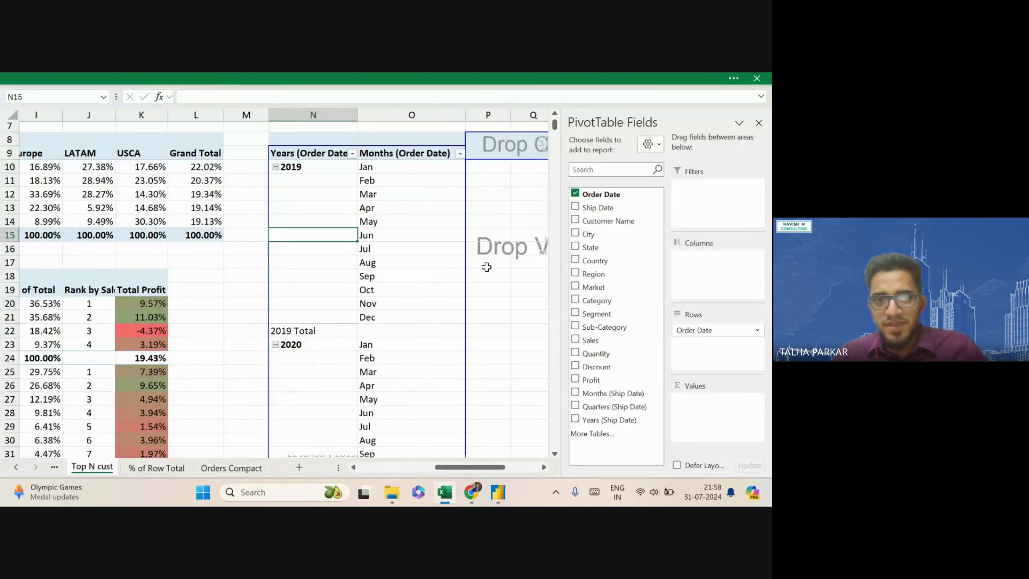
Add the Sales field to the PivotTable's Values area six times, giving six Sum of Sales columns
scroll(433, 236, "down", 4)
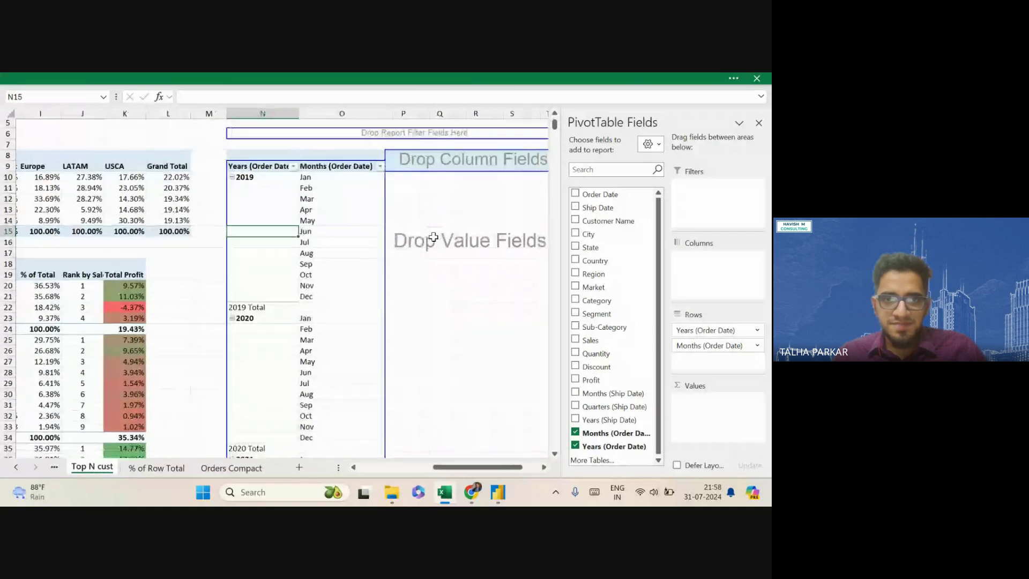
scroll(385, 247, "right", 3)
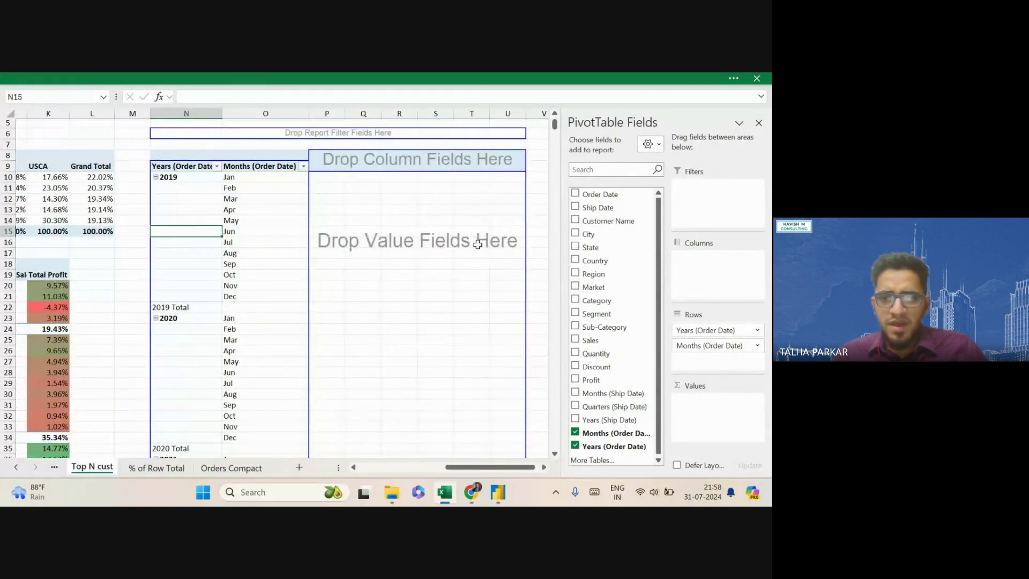
left_click_drag(591, 338, 694, 412)
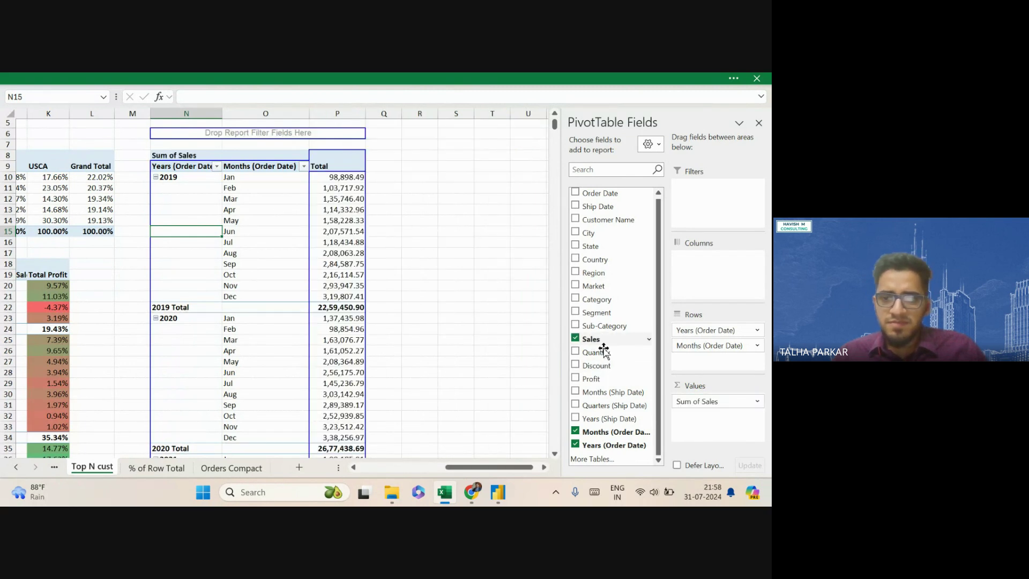
left_click_drag(598, 339, 707, 418)
left_click_drag(600, 339, 695, 431)
left_click_drag(596, 338, 711, 439)
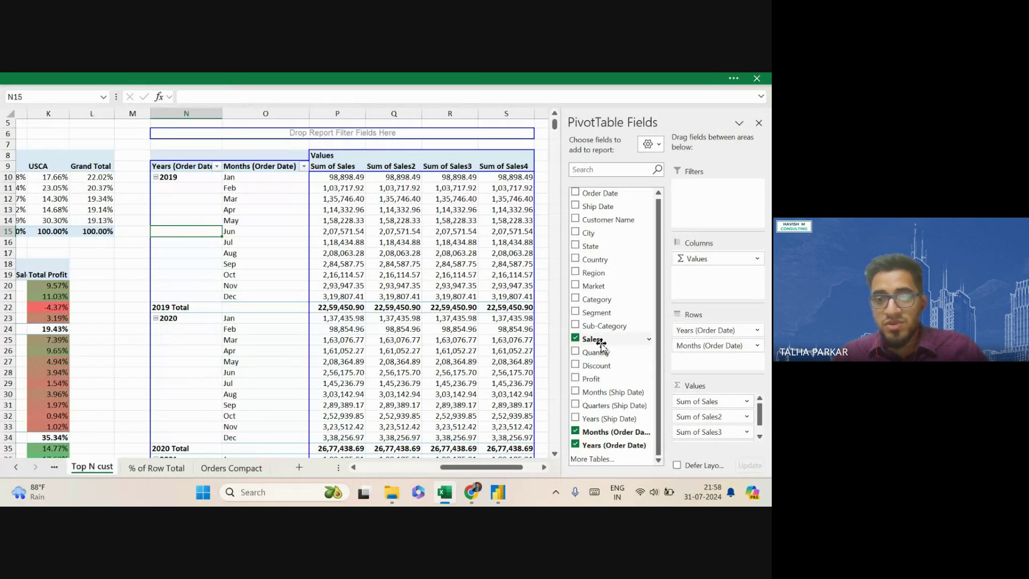
left_click_drag(592, 340, 679, 410)
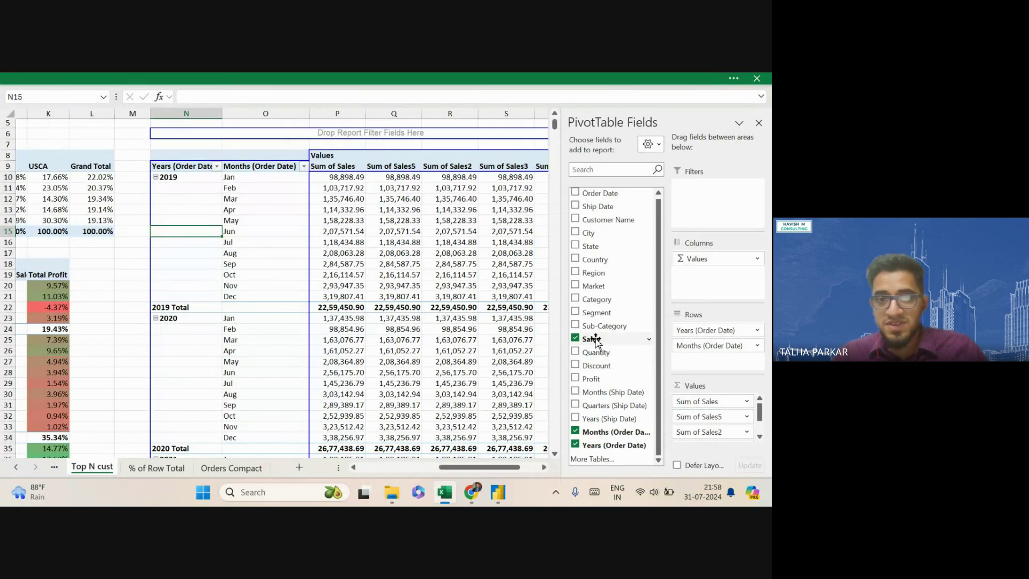
scroll(321, 253, "right", 2)
scroll(321, 253, "down", 1)
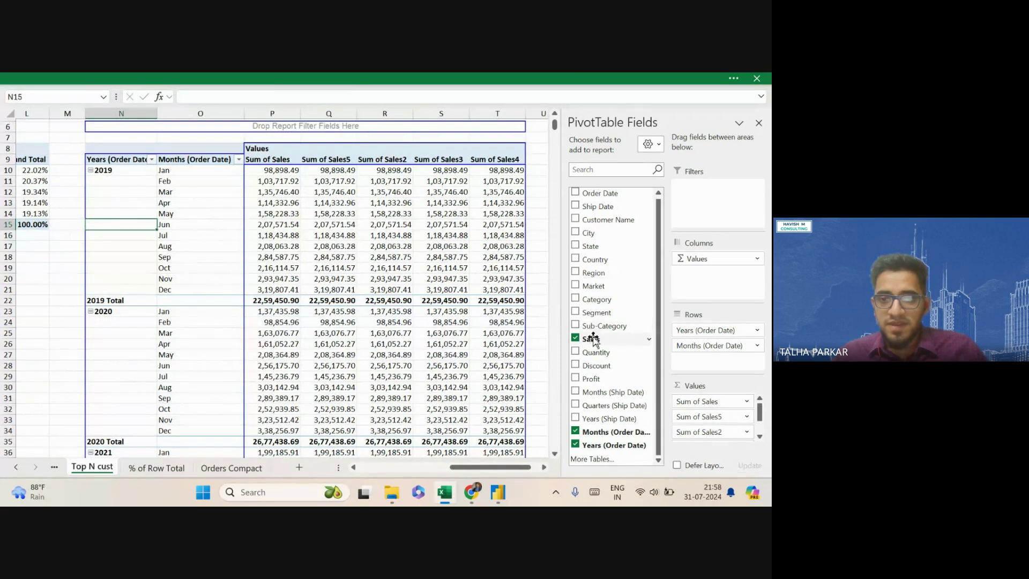
left_click_drag(592, 339, 692, 403)
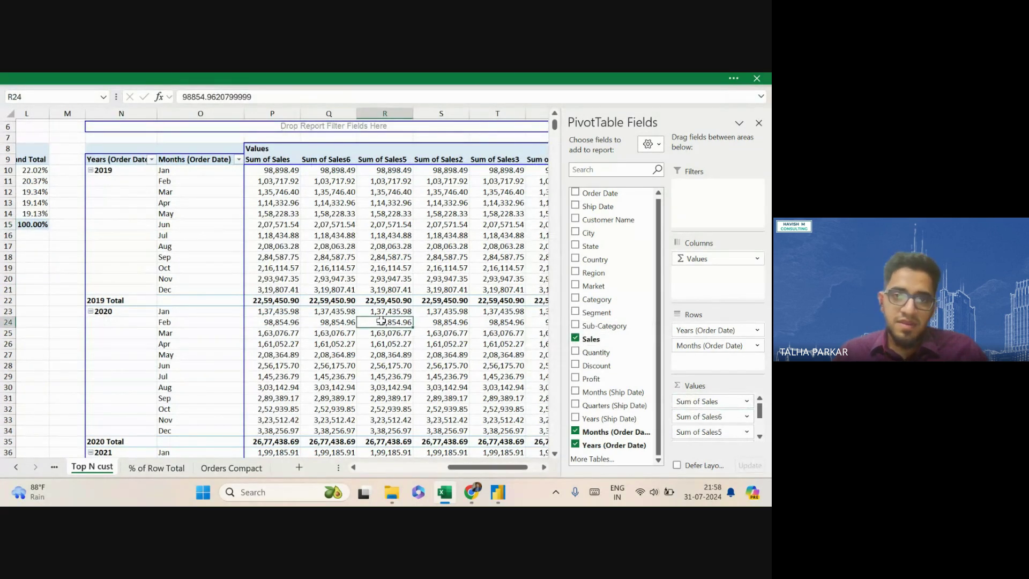
Rename the first Sum of Sales column to Total Sales and summarize it by Sum
key("ctrl+shift+End")
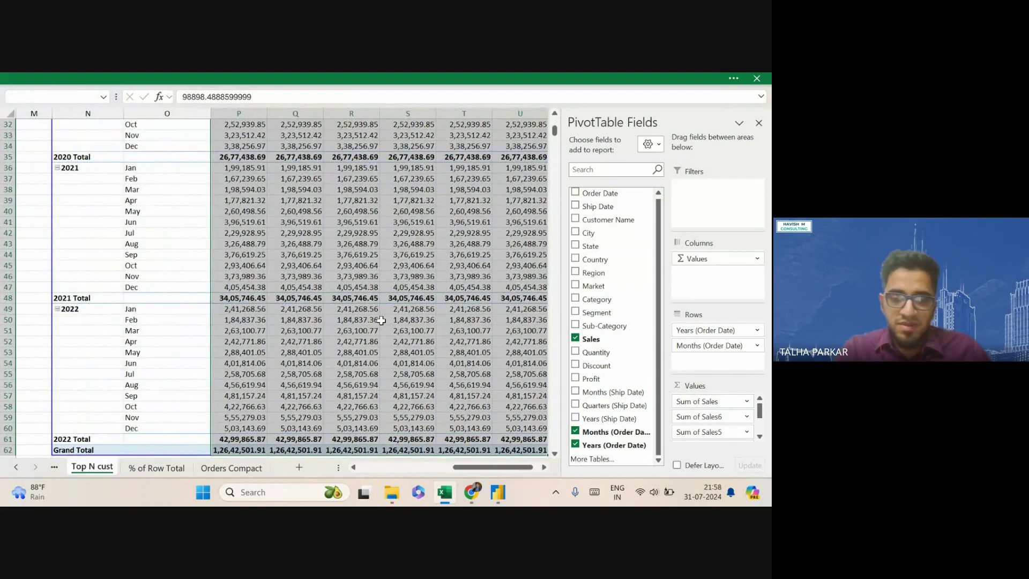
scroll(381, 320, "up", 10)
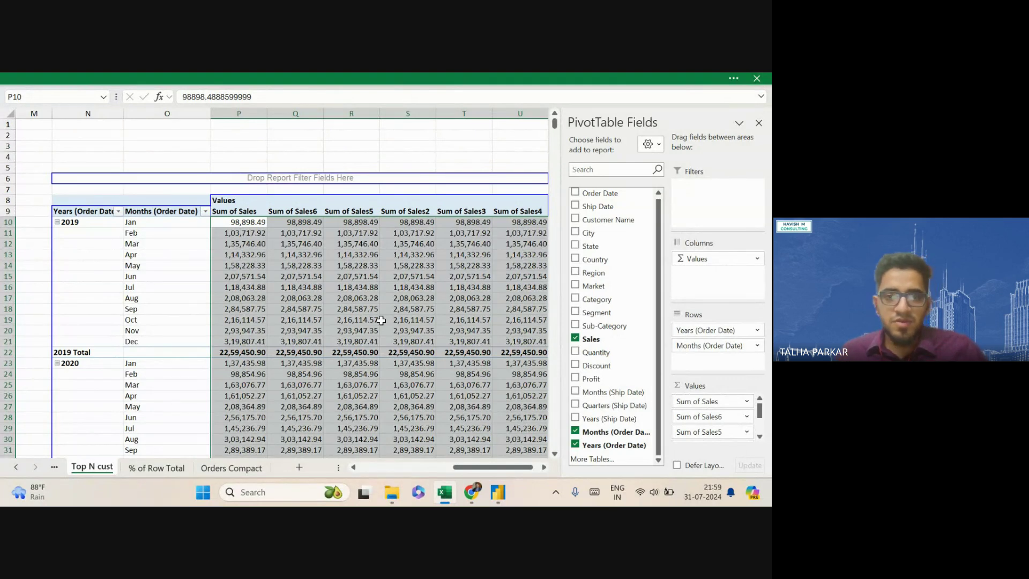
left_click(247, 212)
type("Tot")
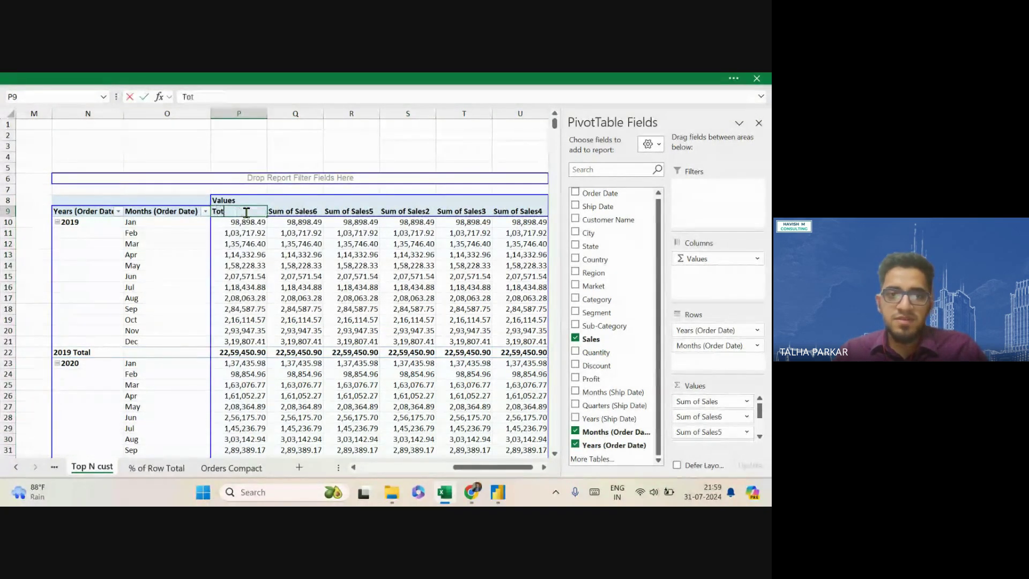
type("al Sales")
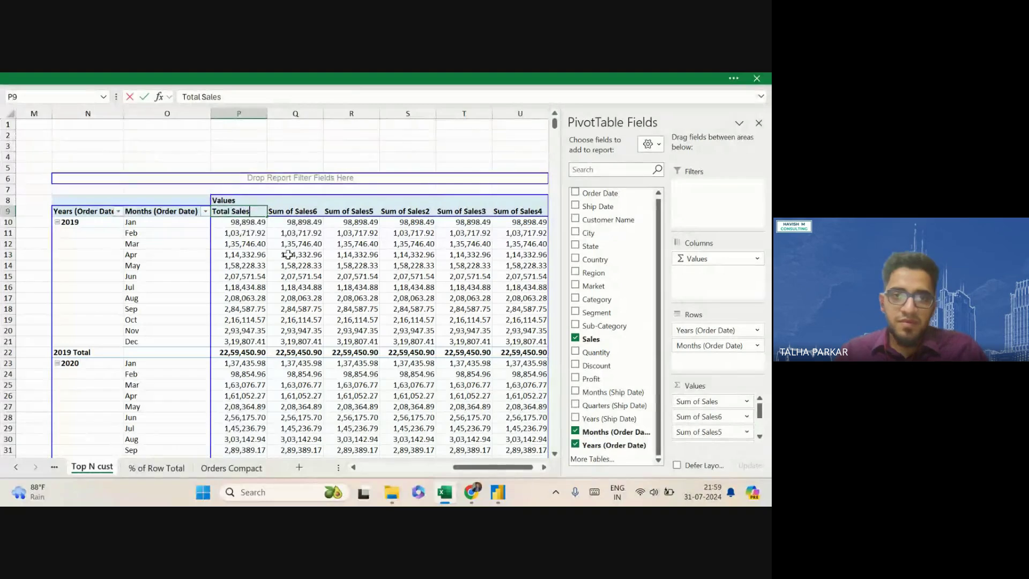
scroll(287, 257, "left", 5)
scroll(321, 316, "right", 1)
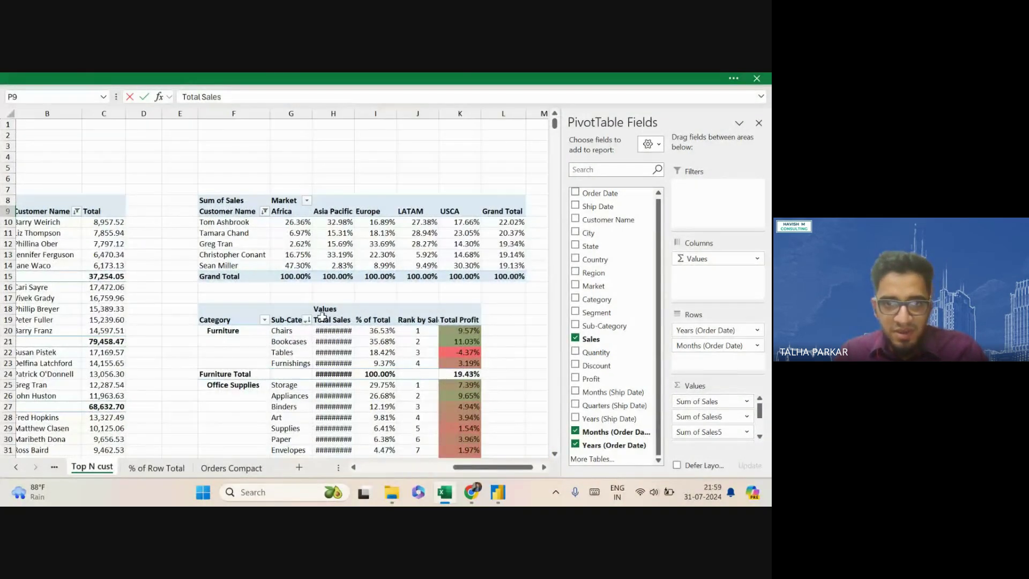
key("Return")
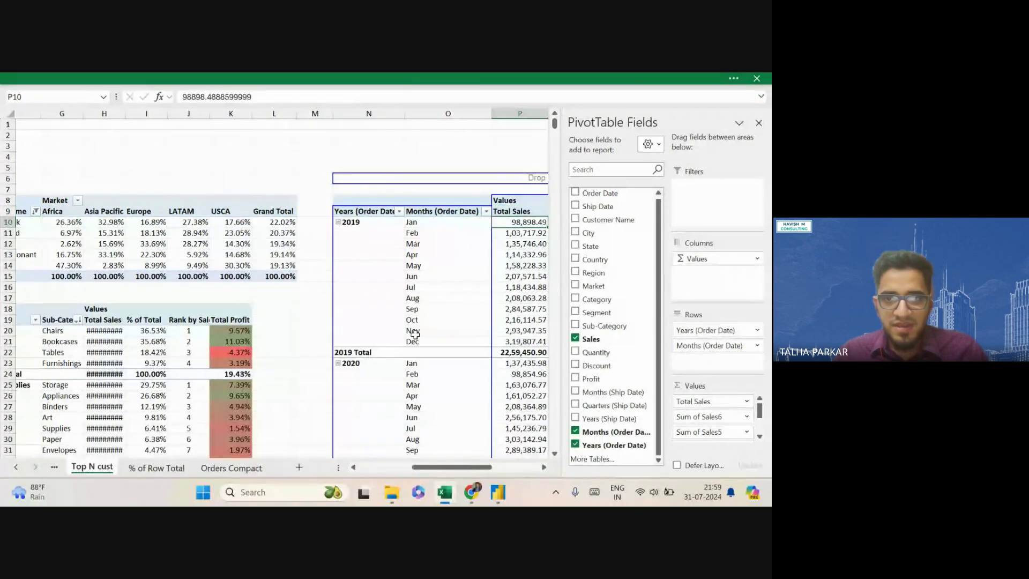
scroll(506, 298, "right", 2)
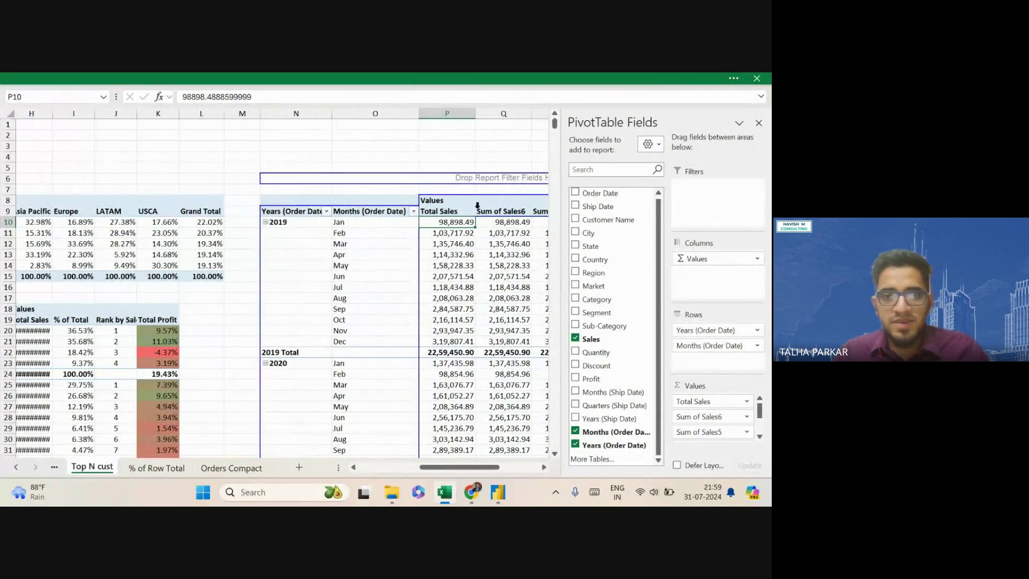
double_click(464, 212)
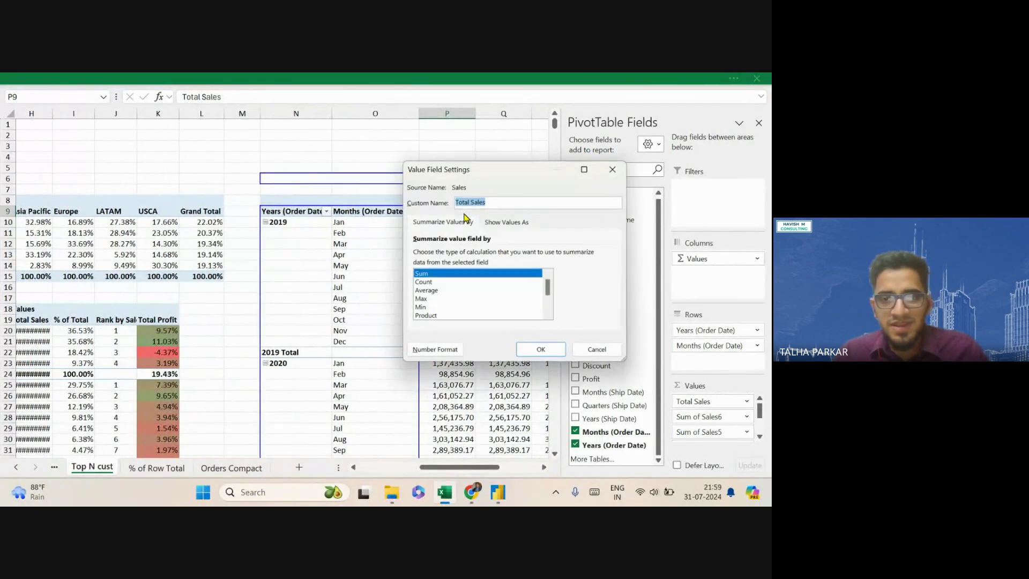
double_click(459, 275)
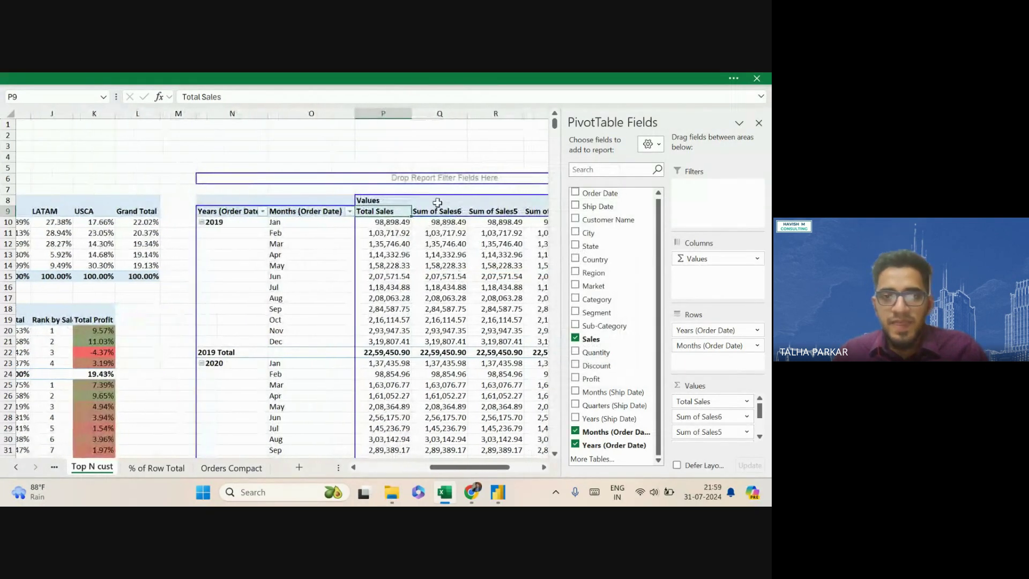
Rename the second and third Sales value columns of the PivotTable to Running Total and Running Total %
left_click(436, 211)
type("Run")
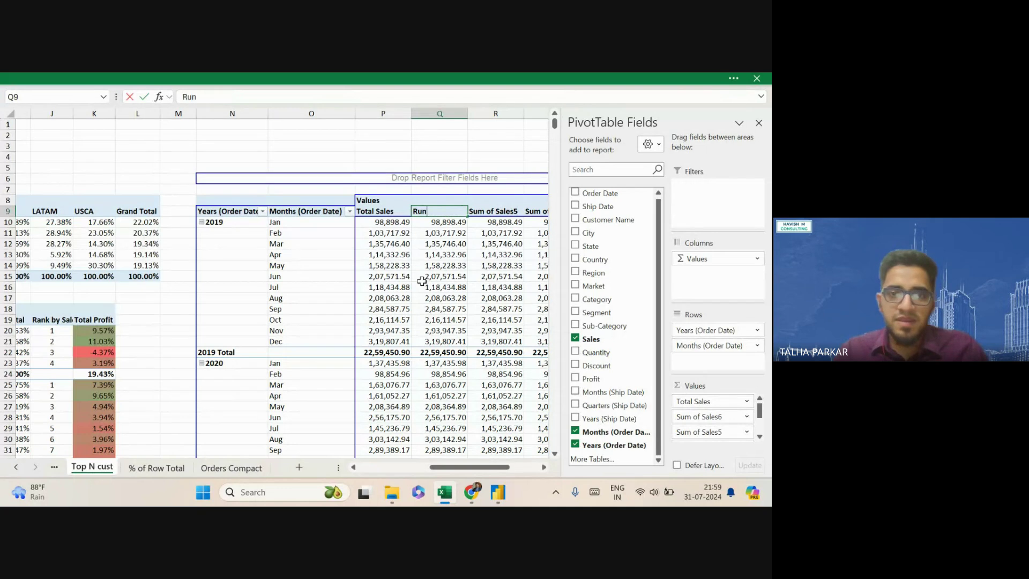
type("ning Total")
key("Tab")
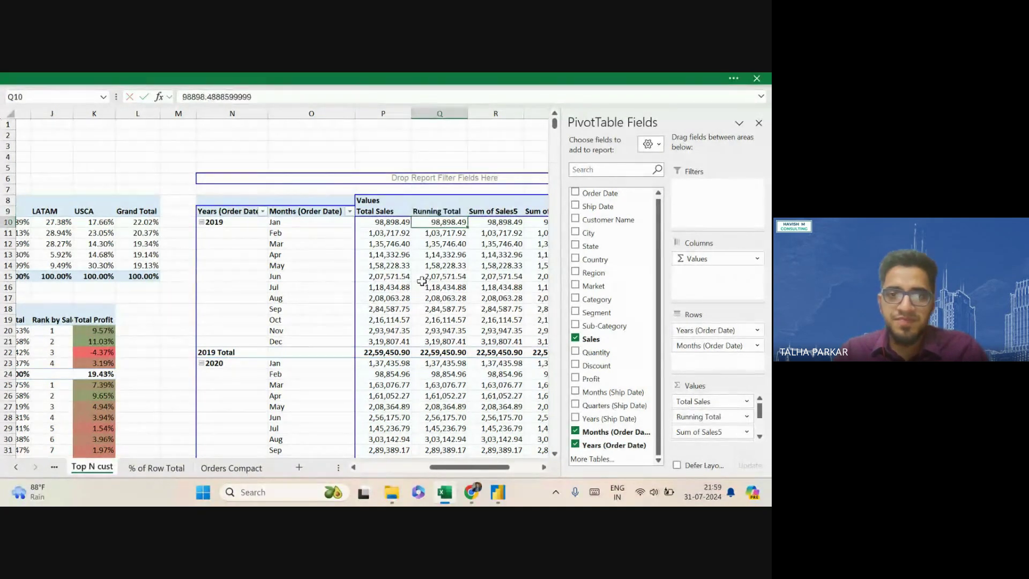
type("Running T")
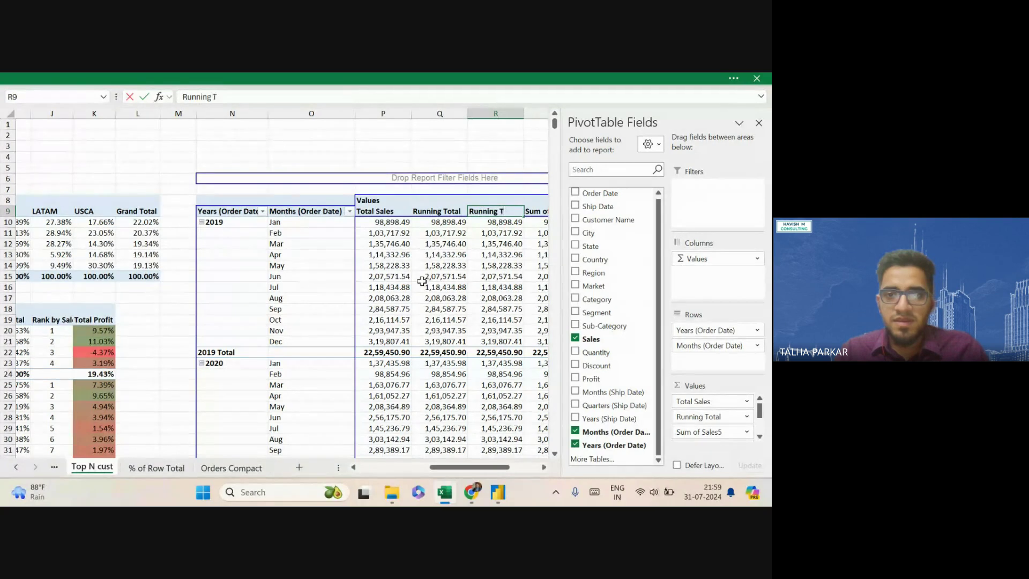
type("otal %")
key("Tab")
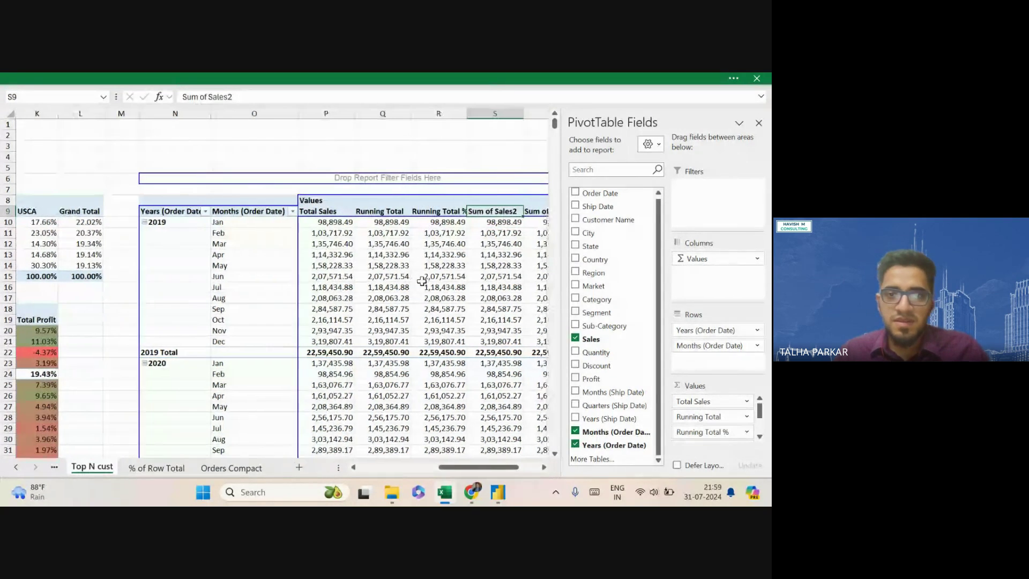
Rename the fourth Sales value column, Sum of Sales2, to Difference From
type("Diffe")
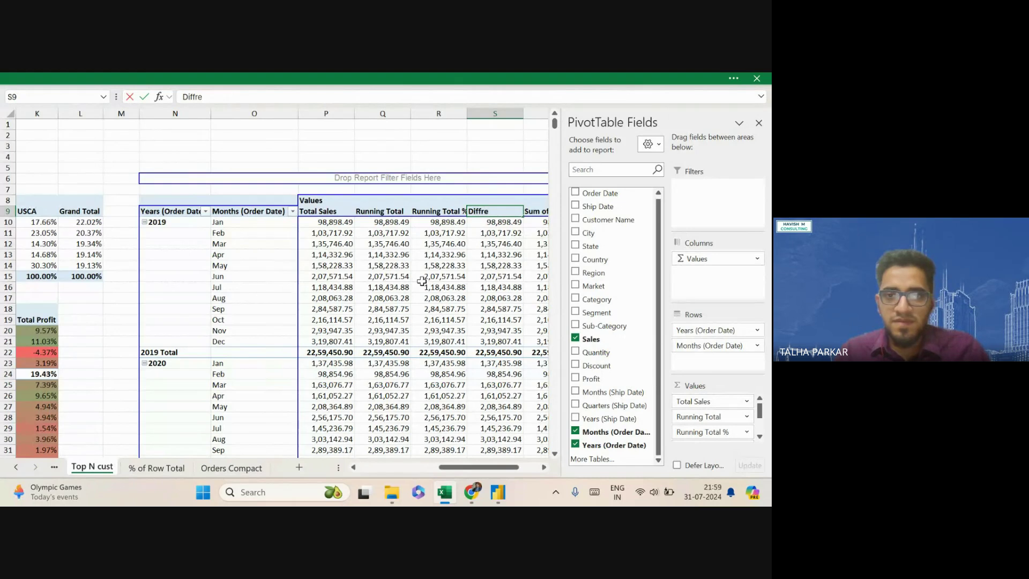
type("ence")
key("BackSpace")
key("BackSpace")
key("BackSpace")
key("BackSpace")
key("BackSpace")
type("efence")
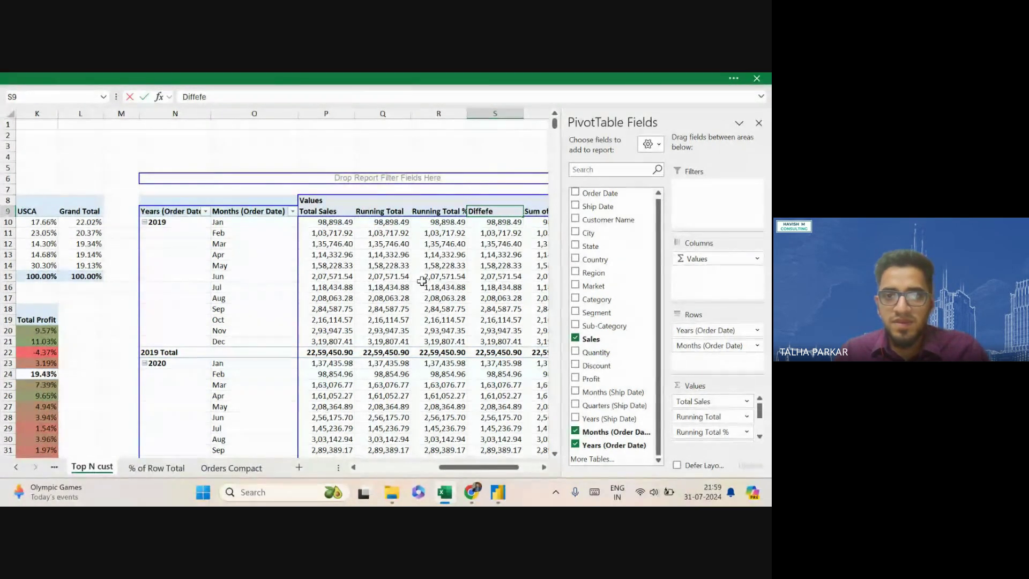
key("BackSpace")
key("BackSpace")
key("BackSpace")
type("rence From")
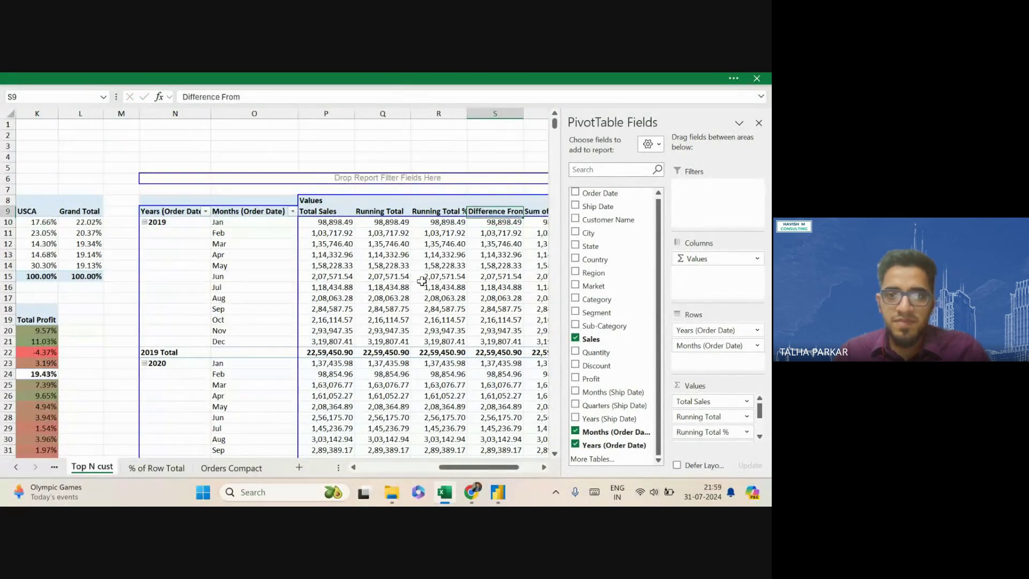
key("Tab")
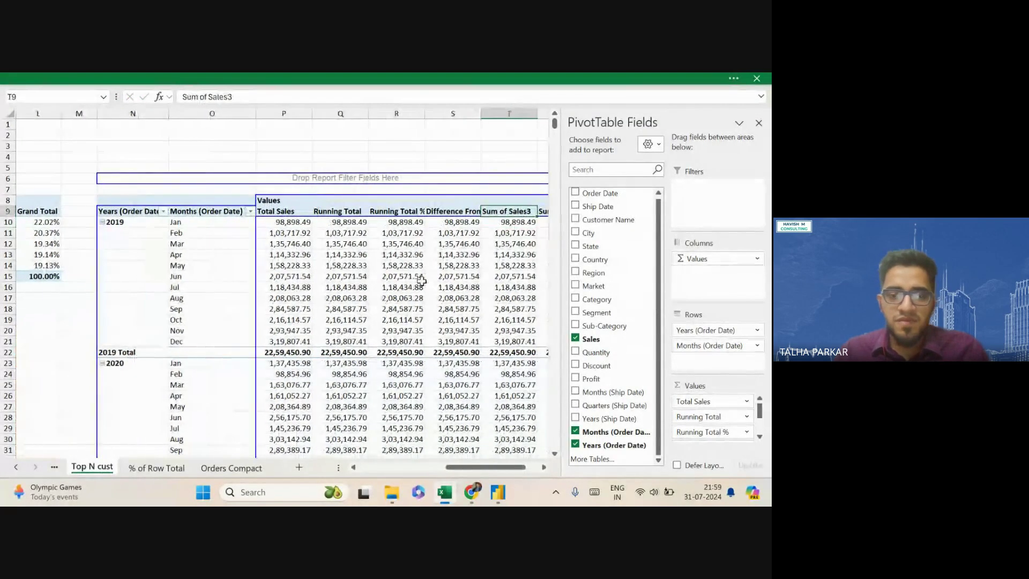
Rename the fifth Sales value column, Sum of Sales3, to % Difference From
type("% Diffe")
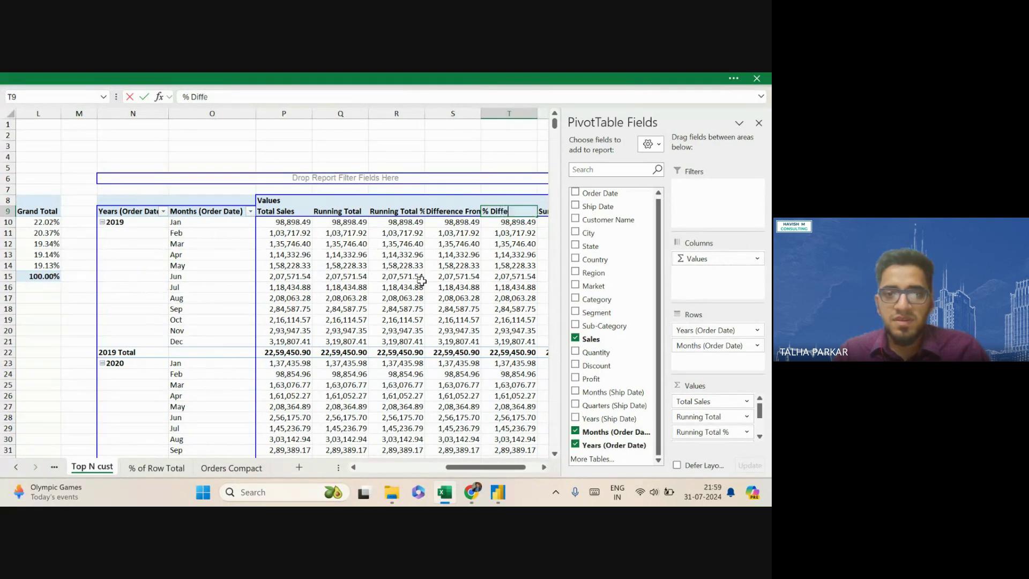
type("rence From")
key("Tab")
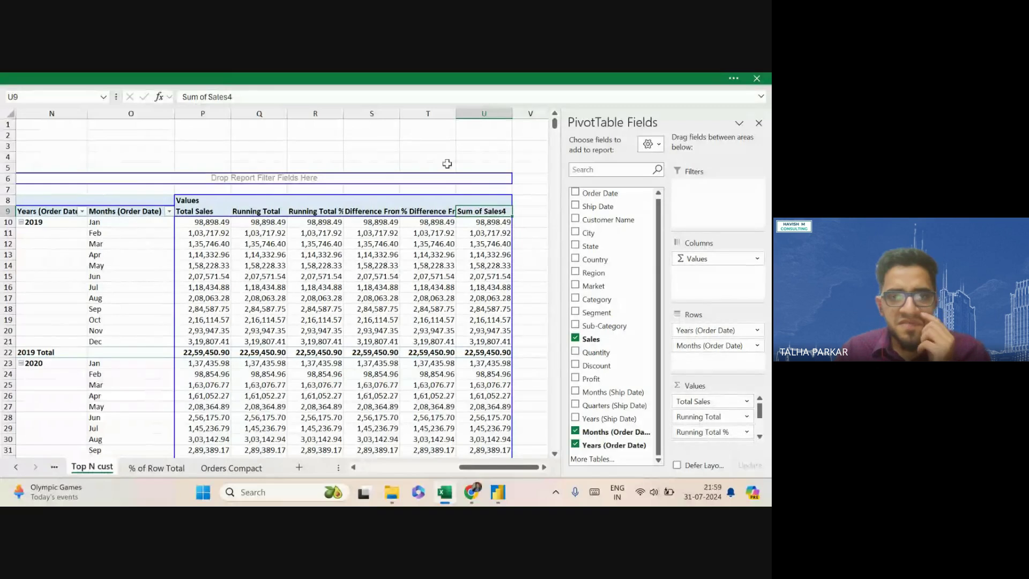
Widen the Running Total % column slightly and remove the surplus Sum of Sales4 field from the PivotTable's values
left_click_drag(346, 116, 349, 116)
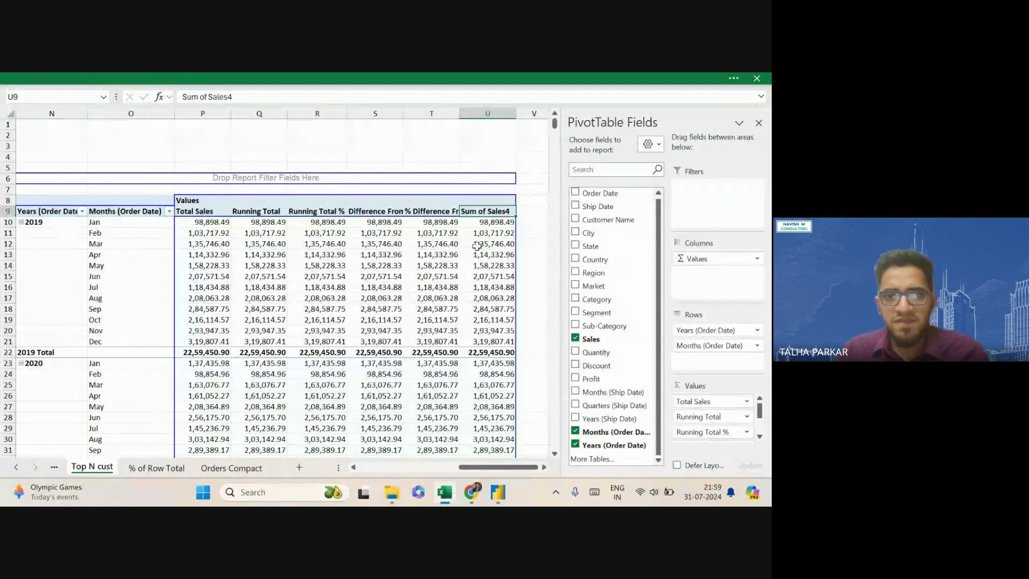
scroll(698, 399, "down", 2)
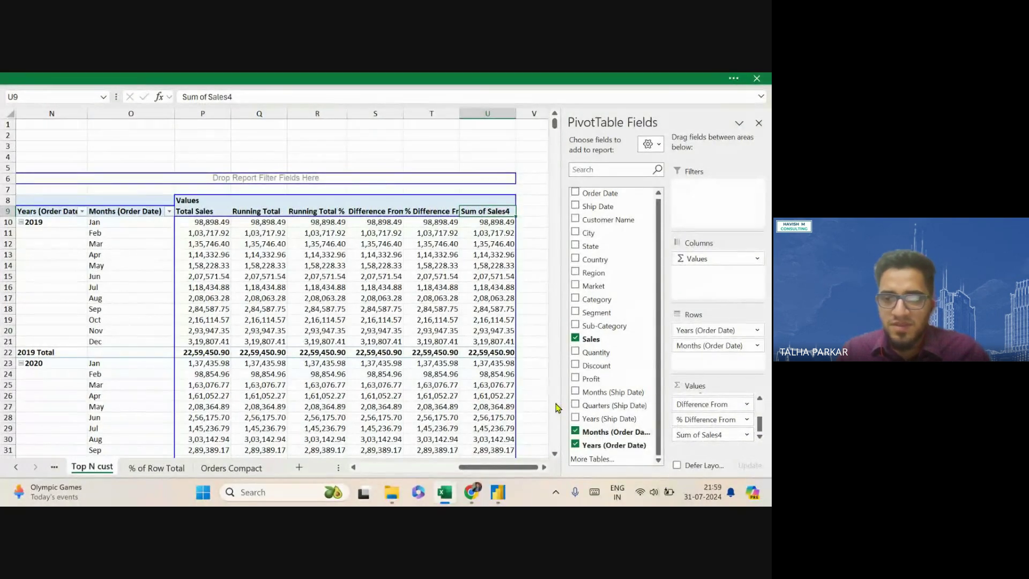
left_click_drag(689, 435, 524, 396)
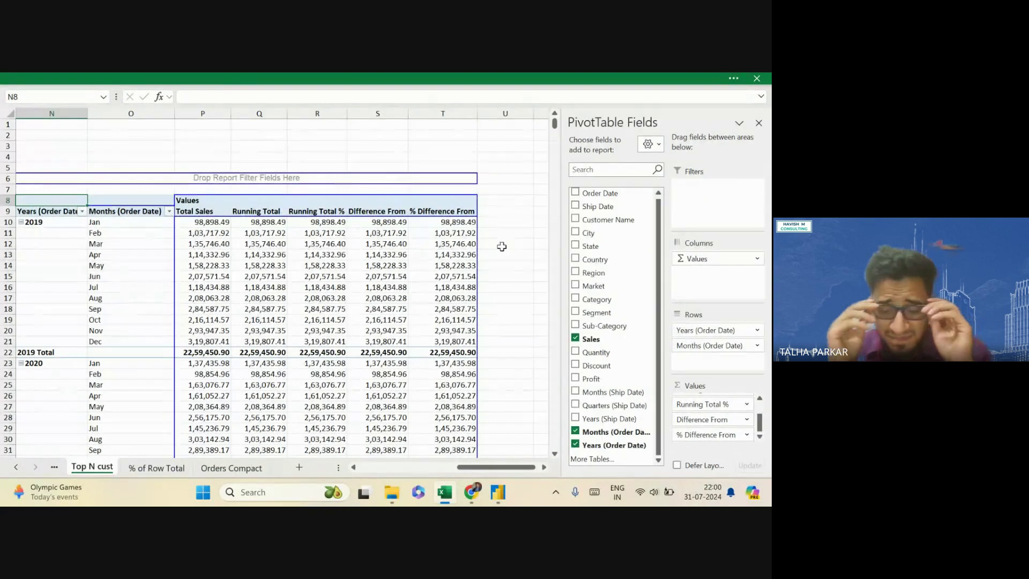
Check the participants' replies in the Google Meet chat and return to the PivotTable in Excel
mouse_move(372, 247)
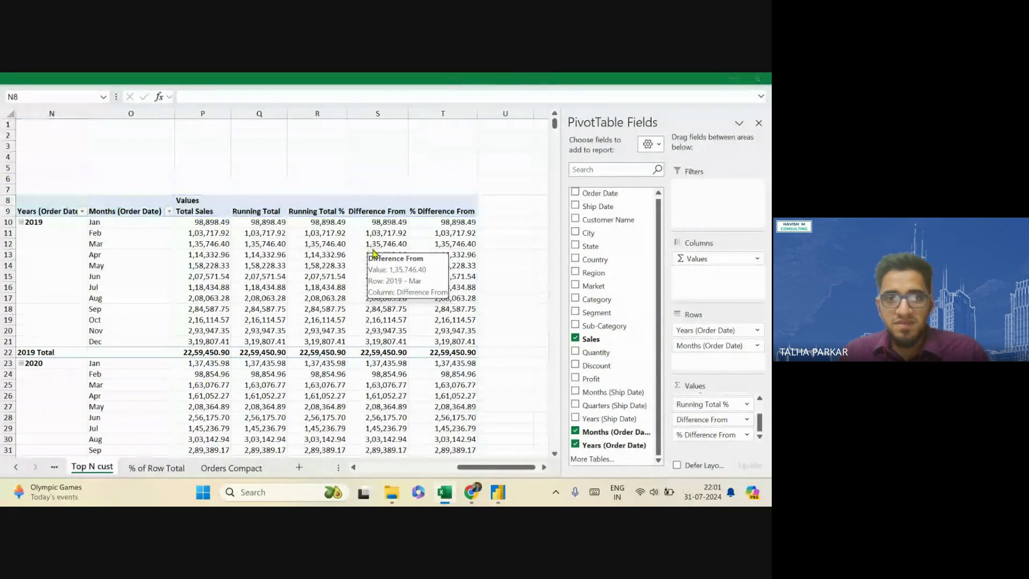
key("alt+Tab")
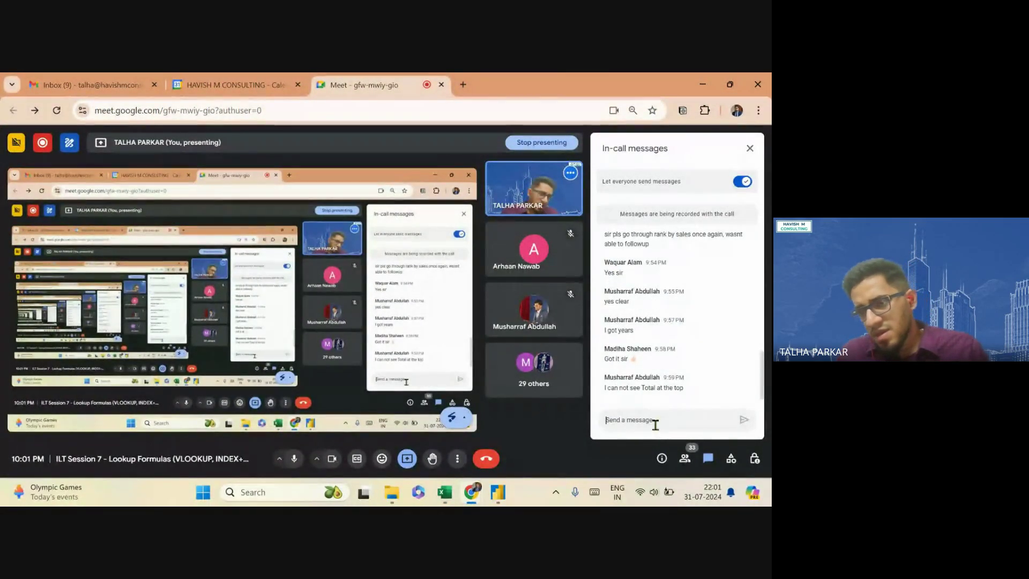
key("alt+Tab")
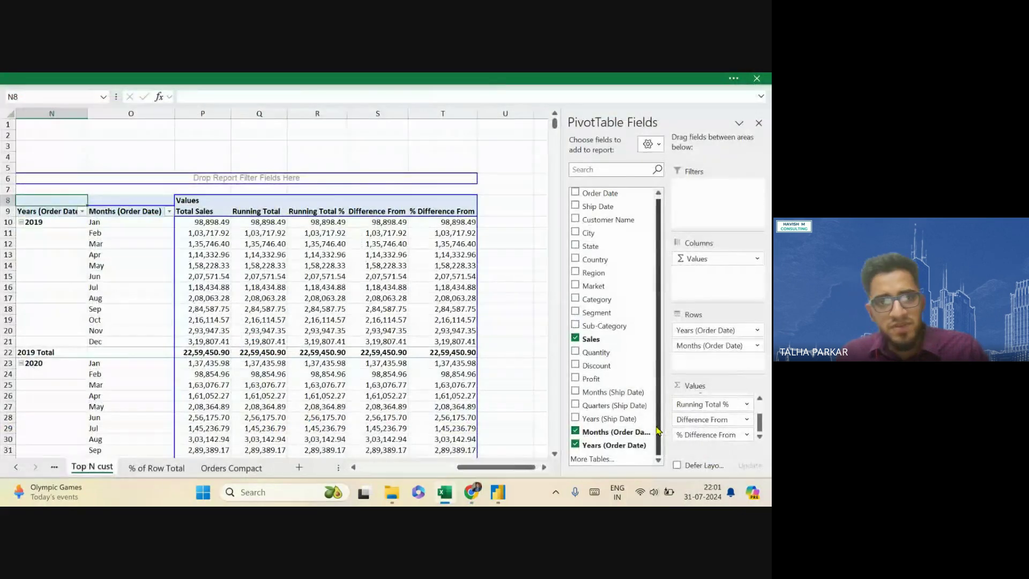
key("alt+Tab")
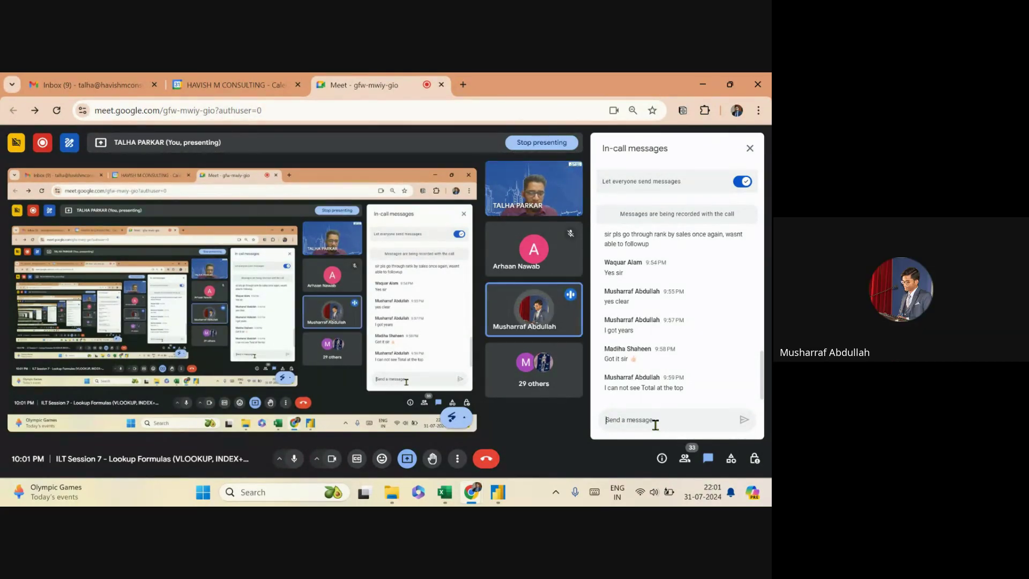
key("alt+Tab")
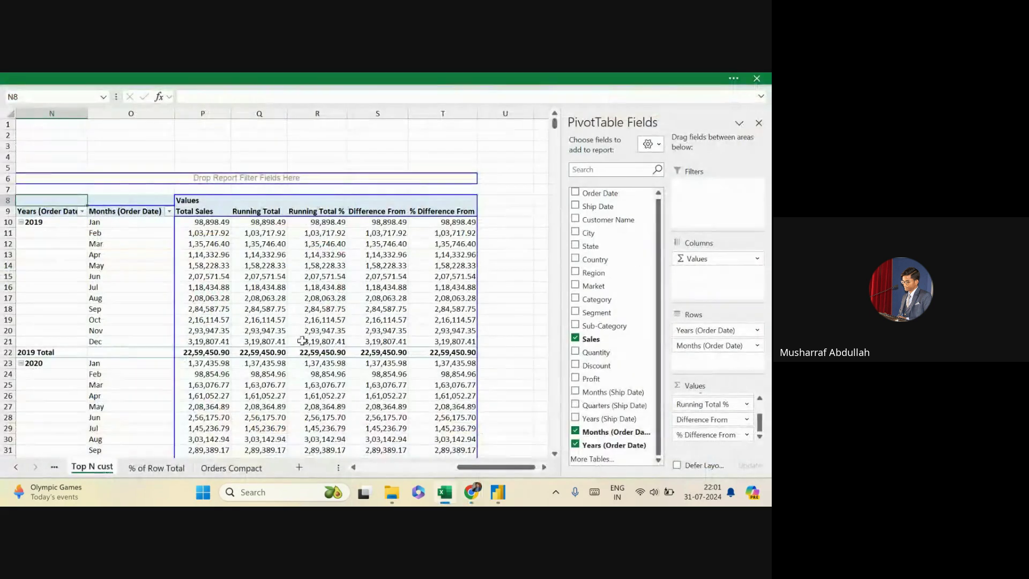
mouse_move(302, 341)
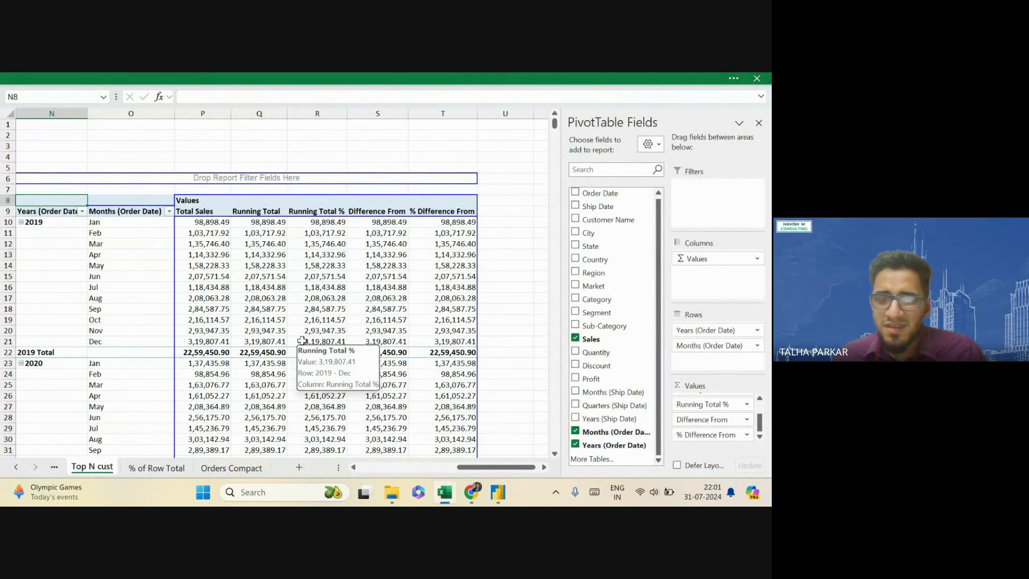
scroll(263, 305, "left", 2)
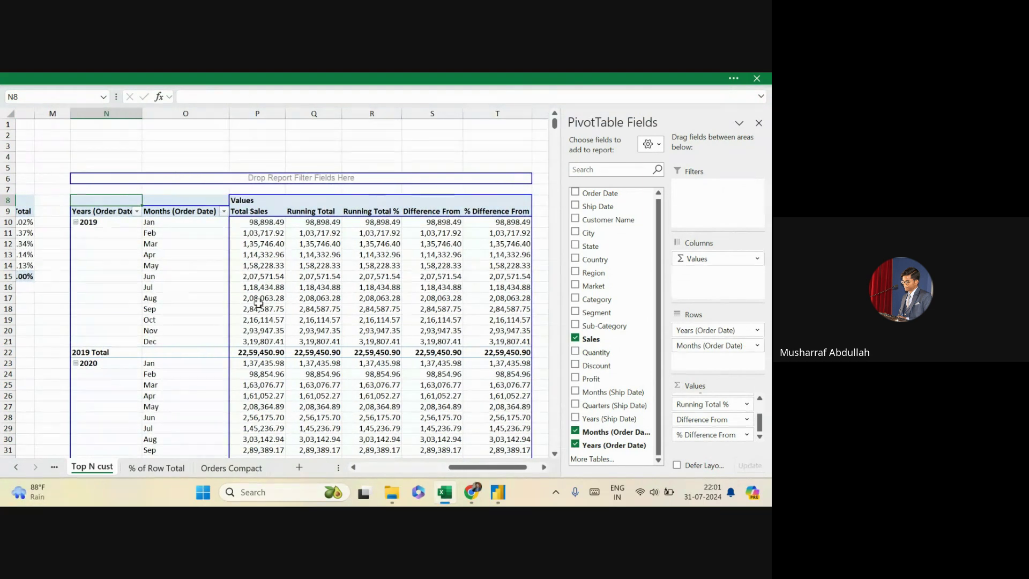
mouse_move(258, 303)
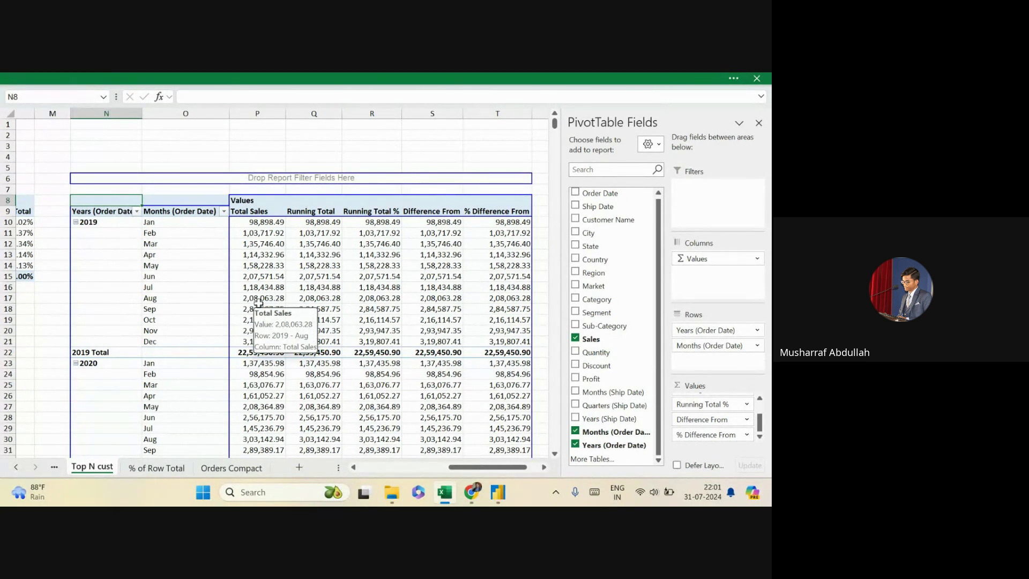
key("alt+Tab")
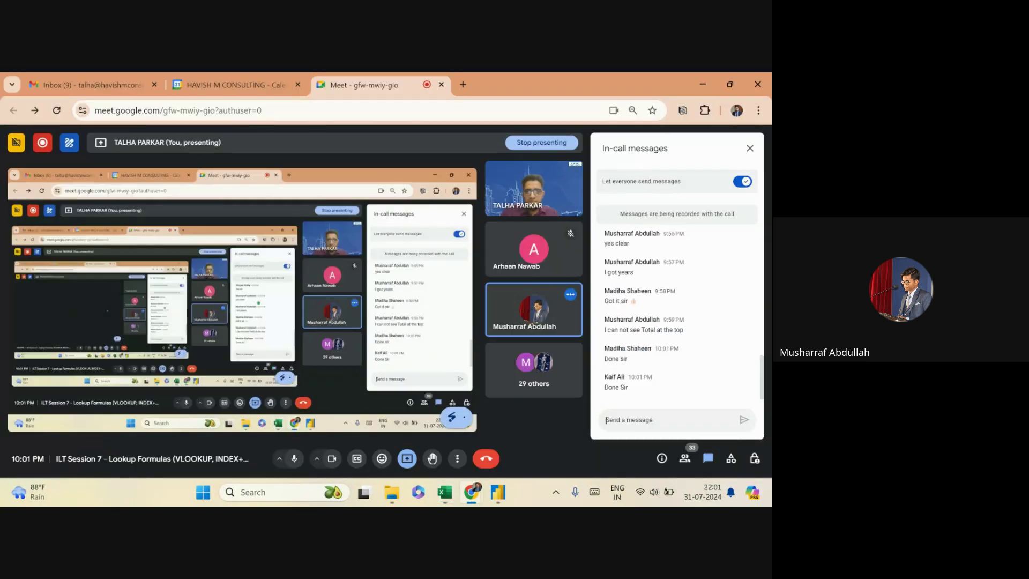
key("alt+Tab")
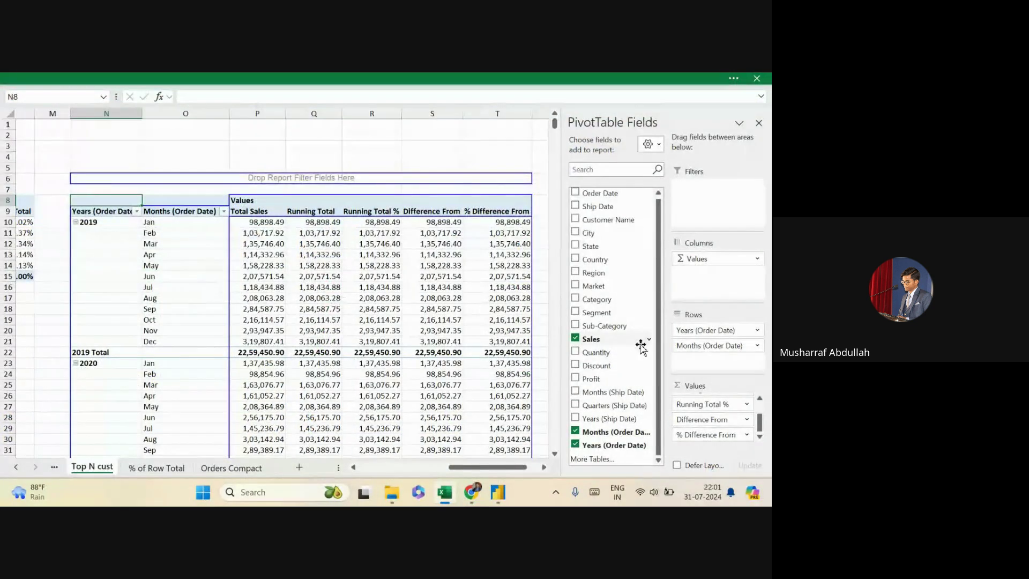
key("alt+Tab")
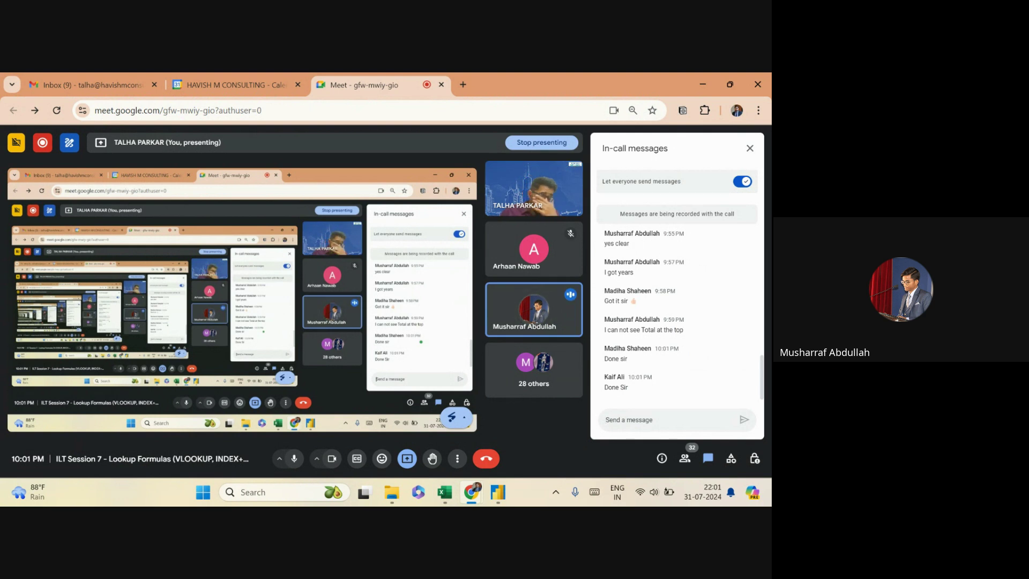
key("alt+Tab")
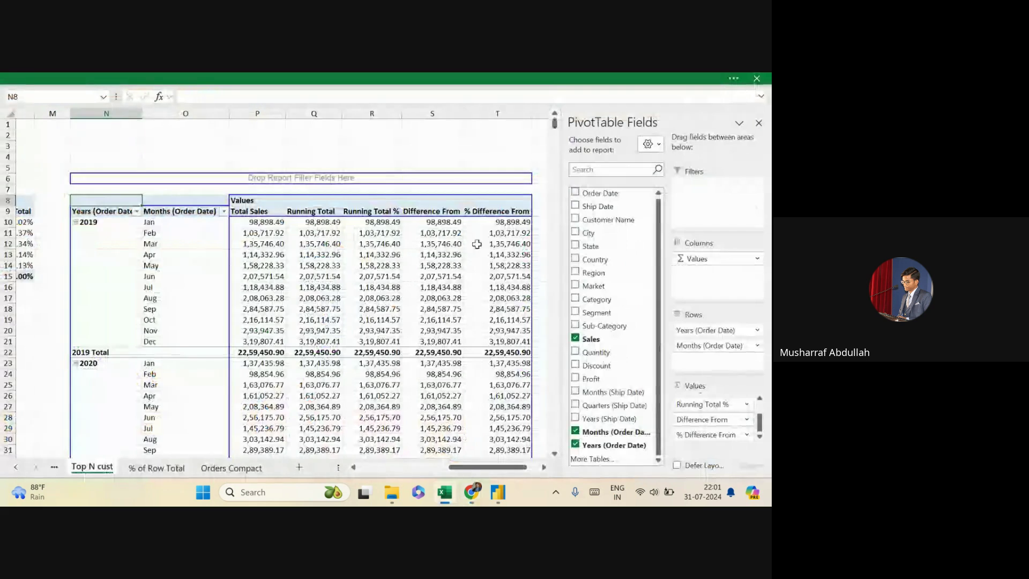
Set the report layout of the order-date PivotTable to Tabular Form
left_click(415, 232)
left_click(616, 79)
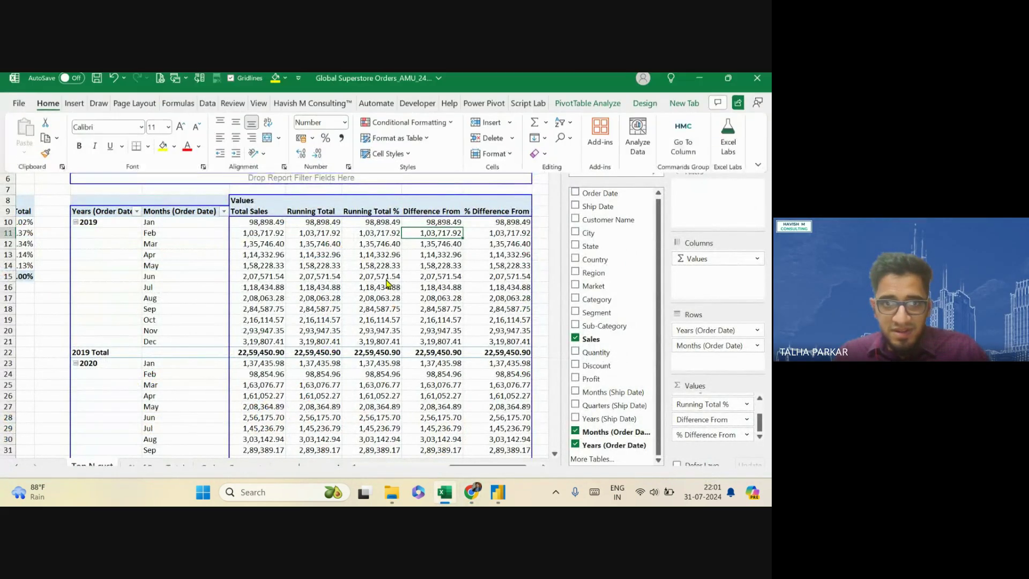
left_click(651, 117)
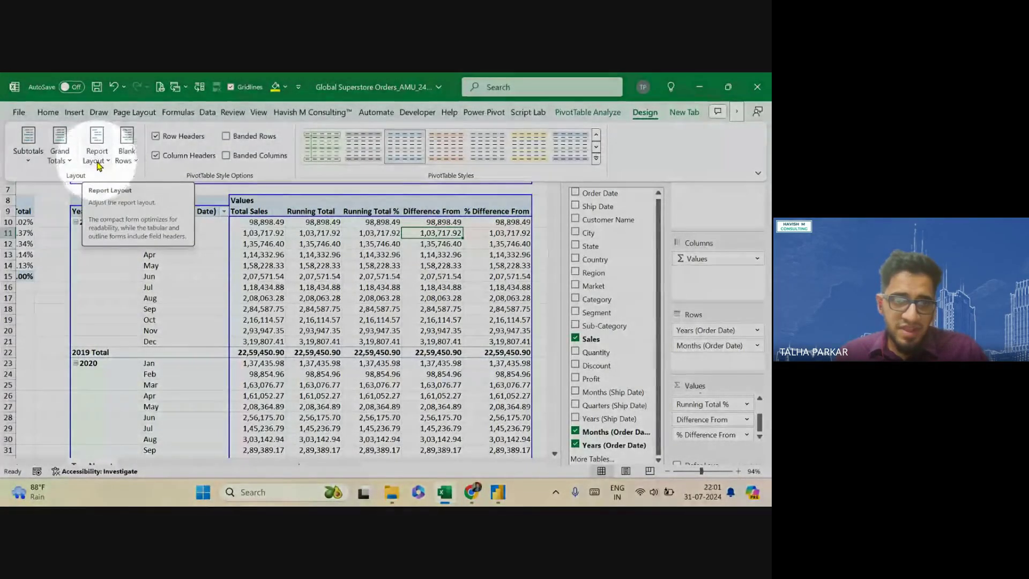
left_click(97, 160)
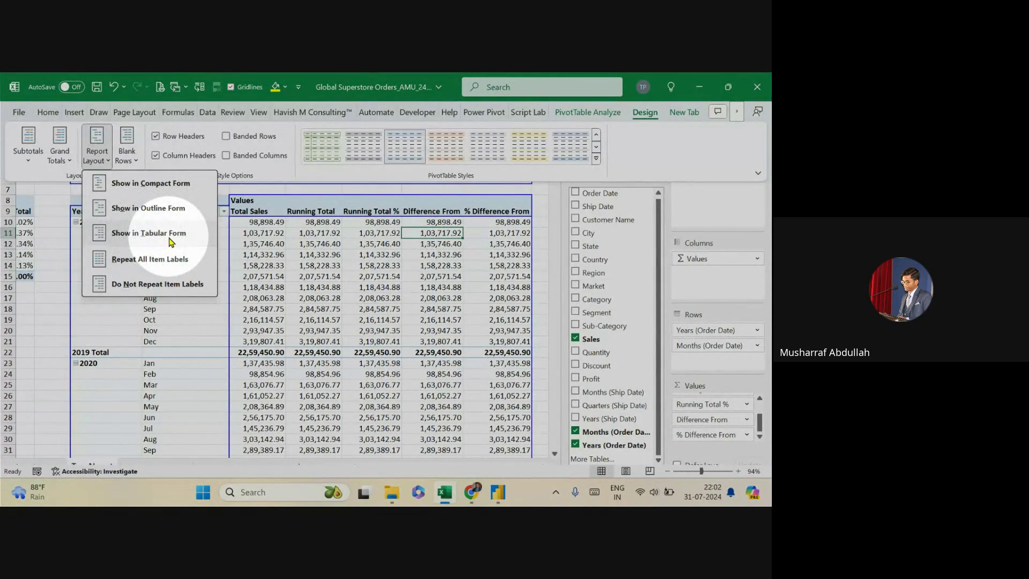
left_click(170, 242)
left_click(315, 287)
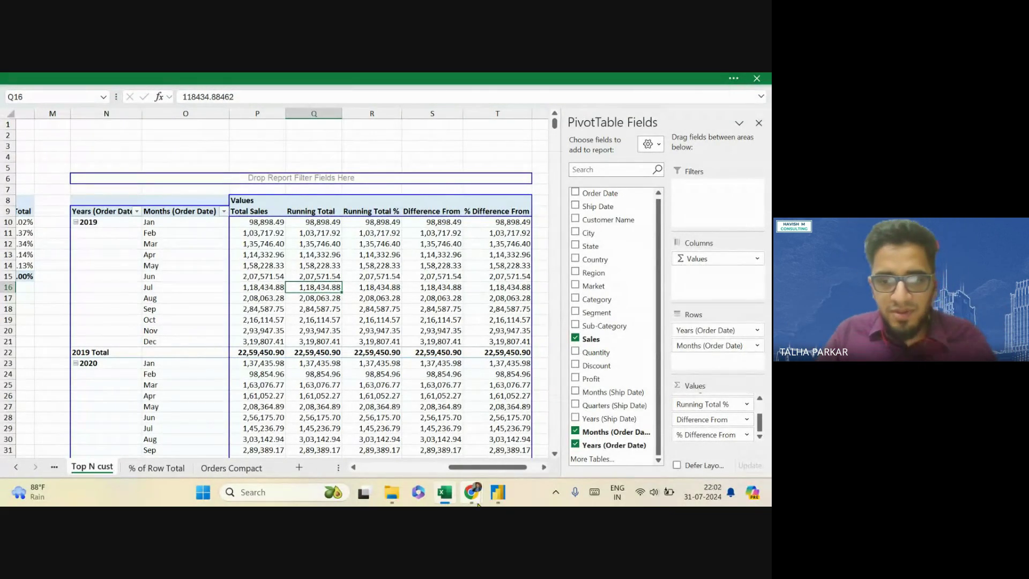
Copy the four PivotTable column headers from Running Total through % Difference From
left_click(314, 211)
key("shift+Right")
key("shift+Right")
key("shift+Right")
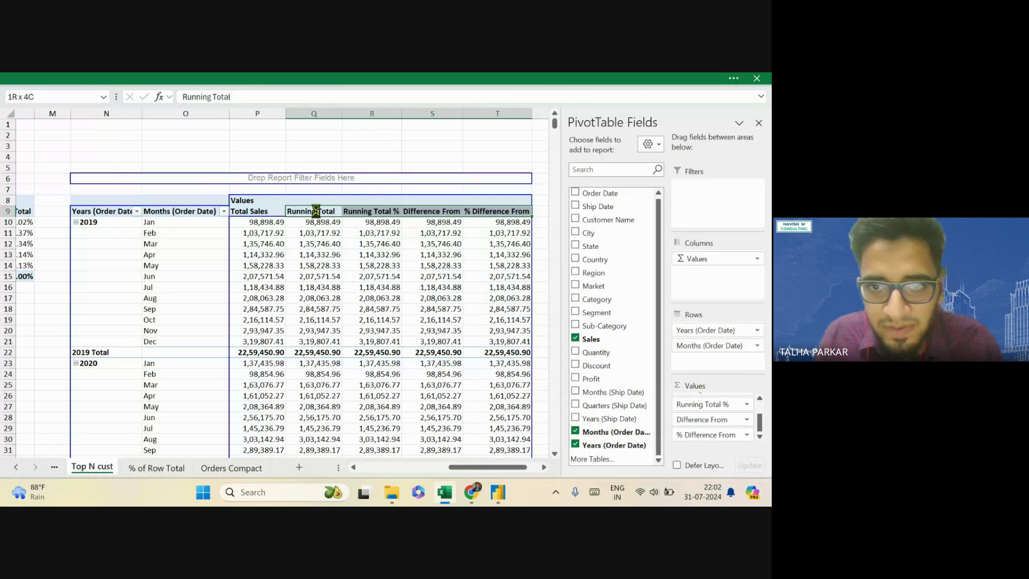
key("ctrl+c")
Launch Google Chrome, choose the personal browser profile and open a new tab
left_click(269, 504)
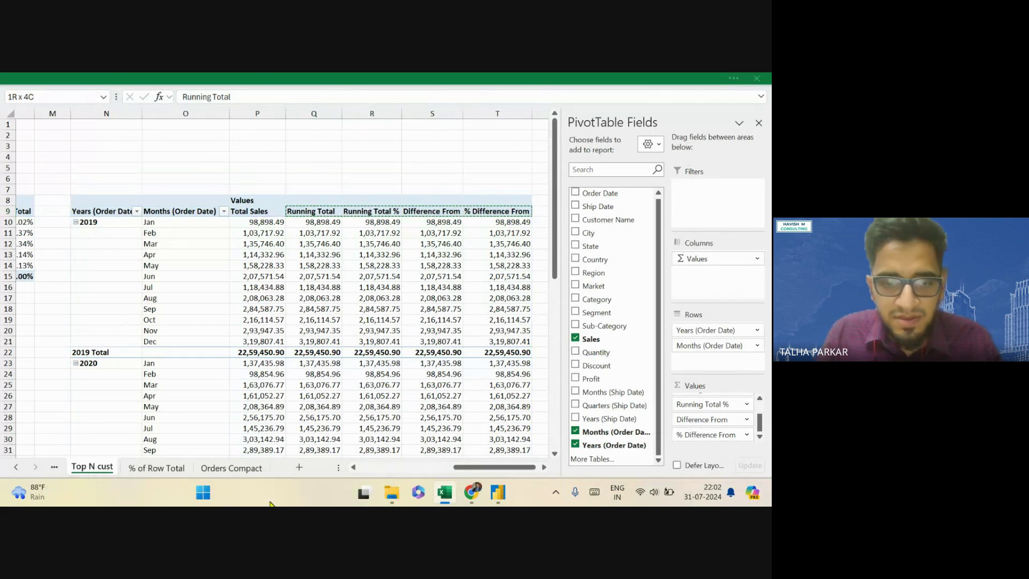
key("super")
type("chr")
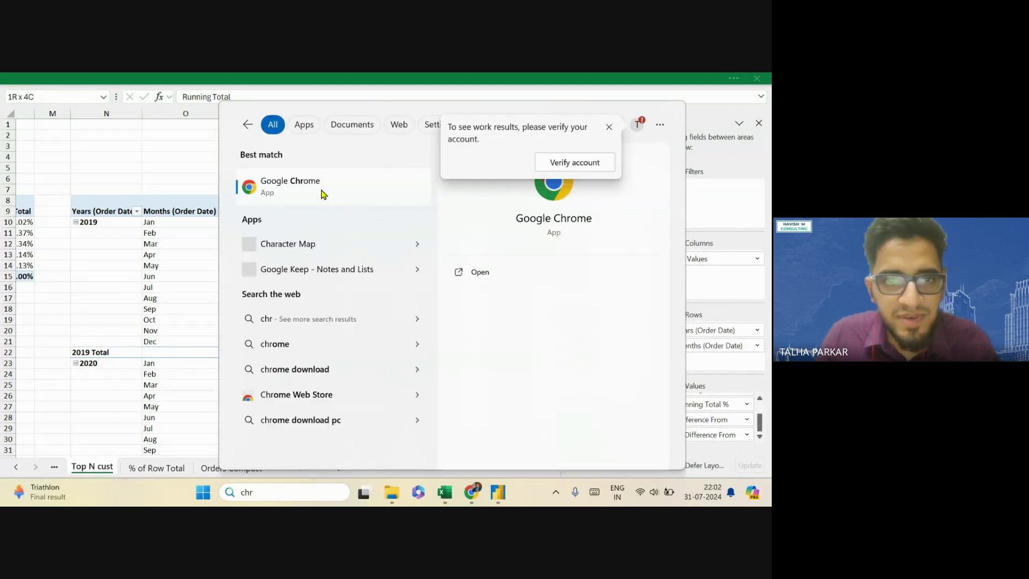
key("Escape")
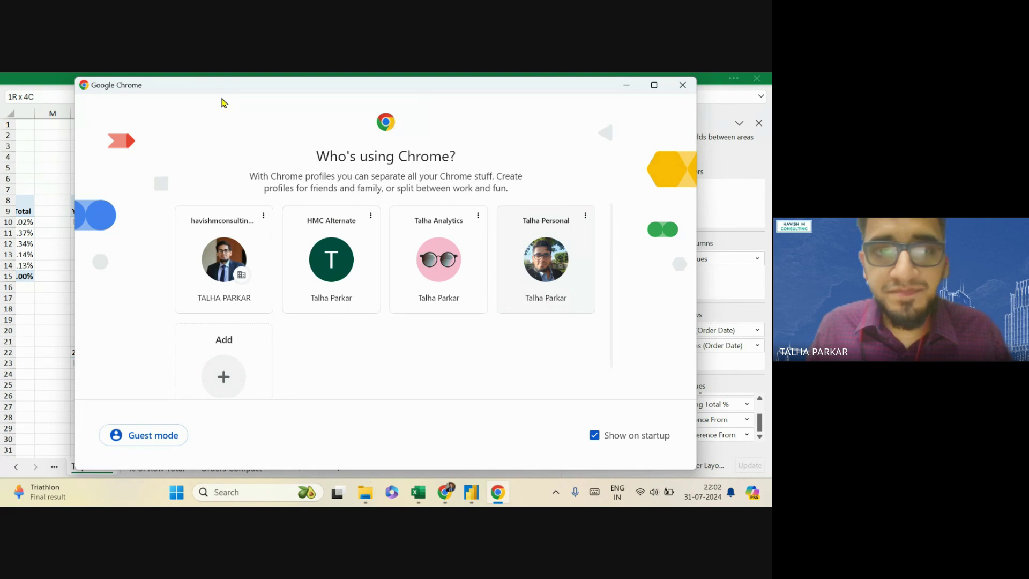
left_click(436, 288)
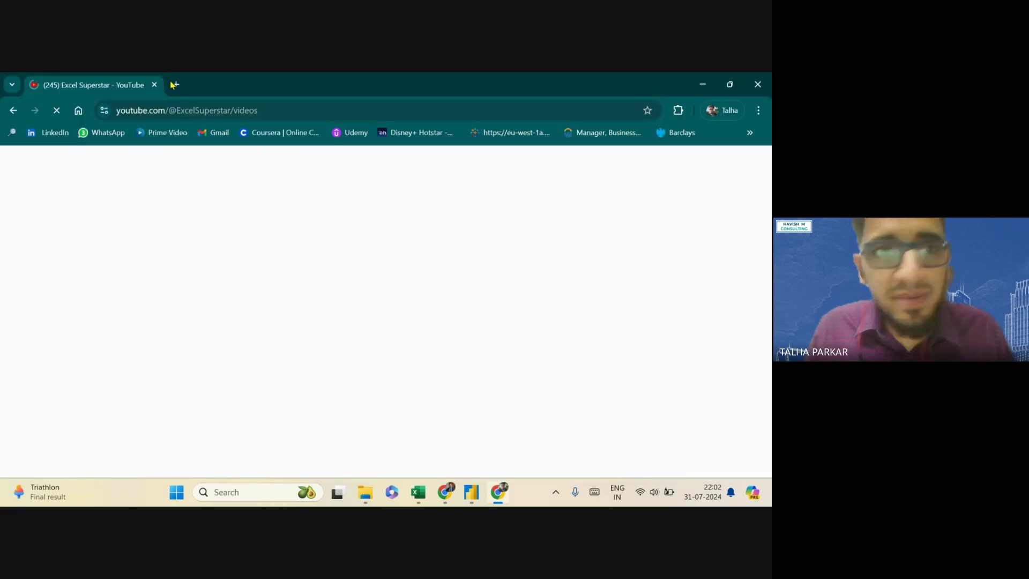
left_click(174, 85)
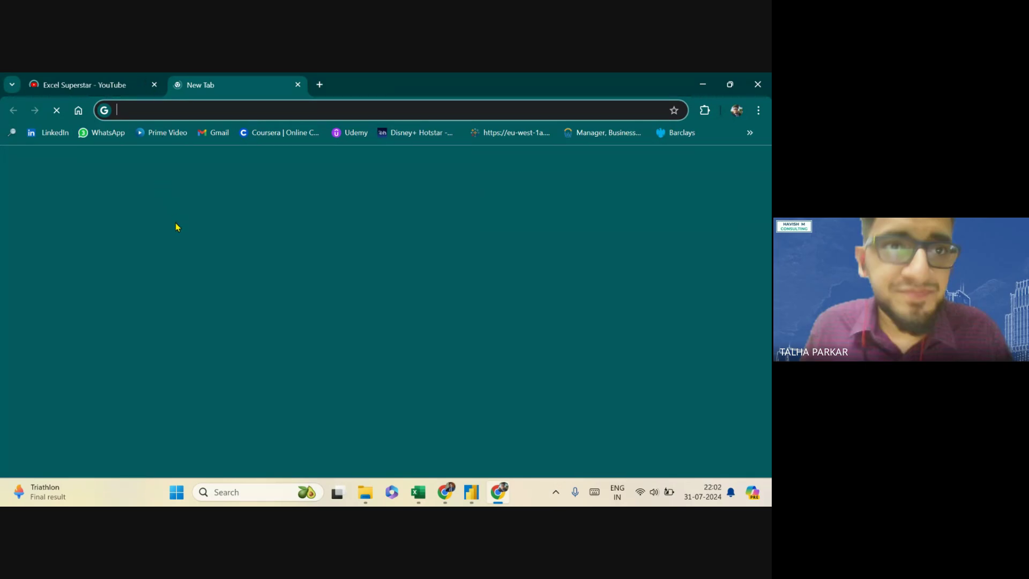
Open the chat.openai.com site, check the Google Meet chat in between, and collapse ChatGPT's chat history sidebar
type("chat")
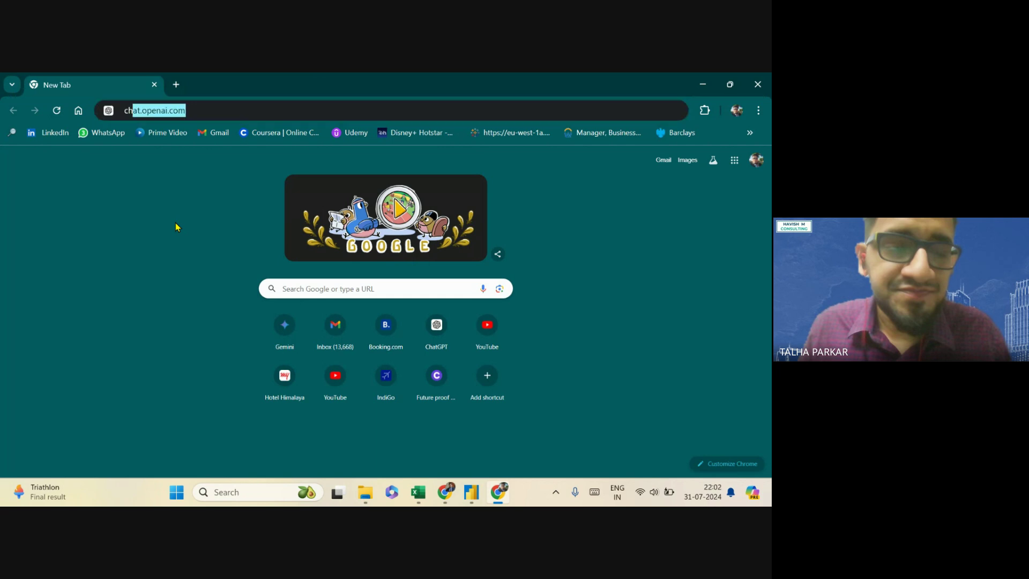
key("Return")
key("alt+Tab")
key("alt+Tab")
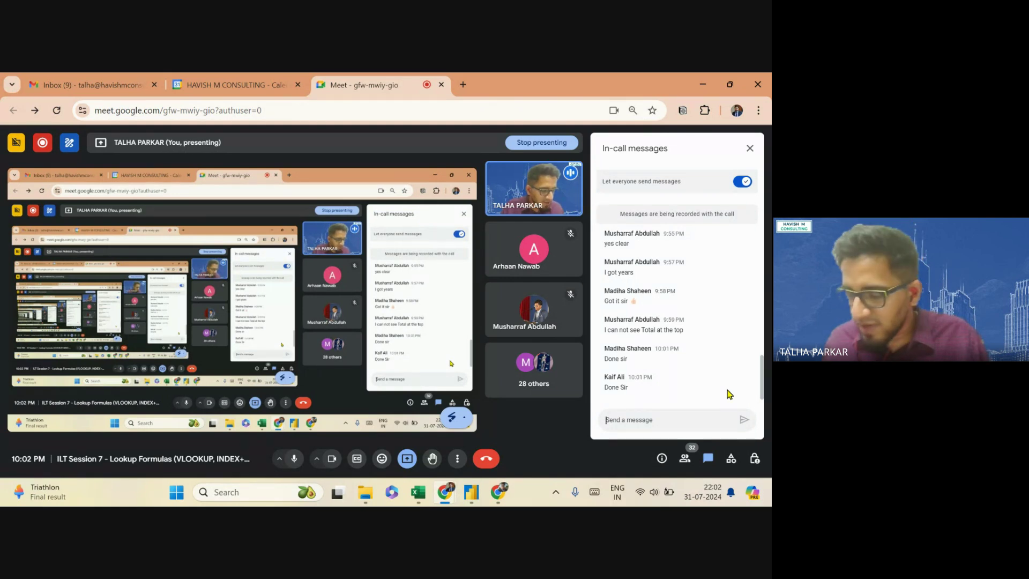
key("alt+Tab")
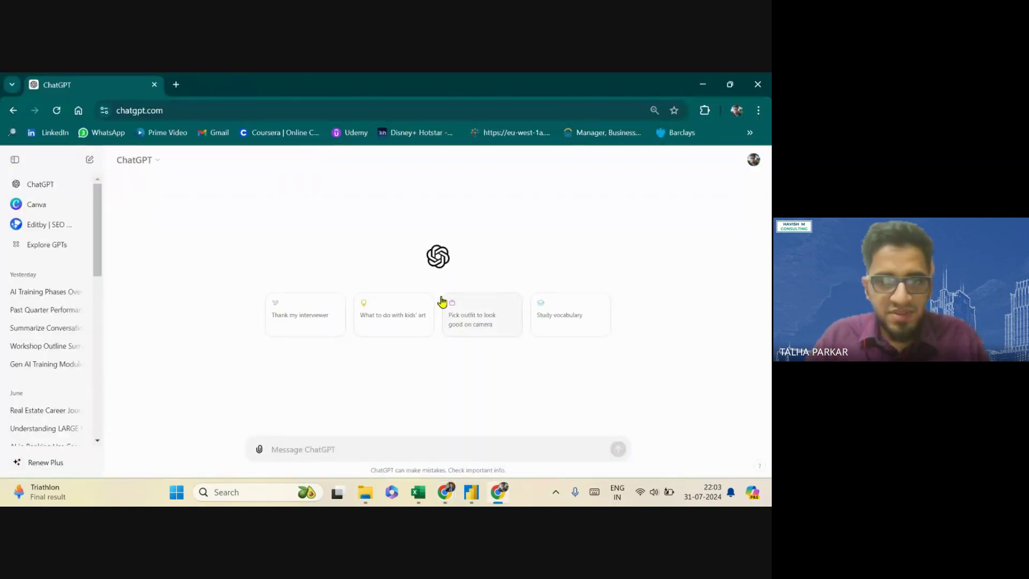
left_click(15, 160)
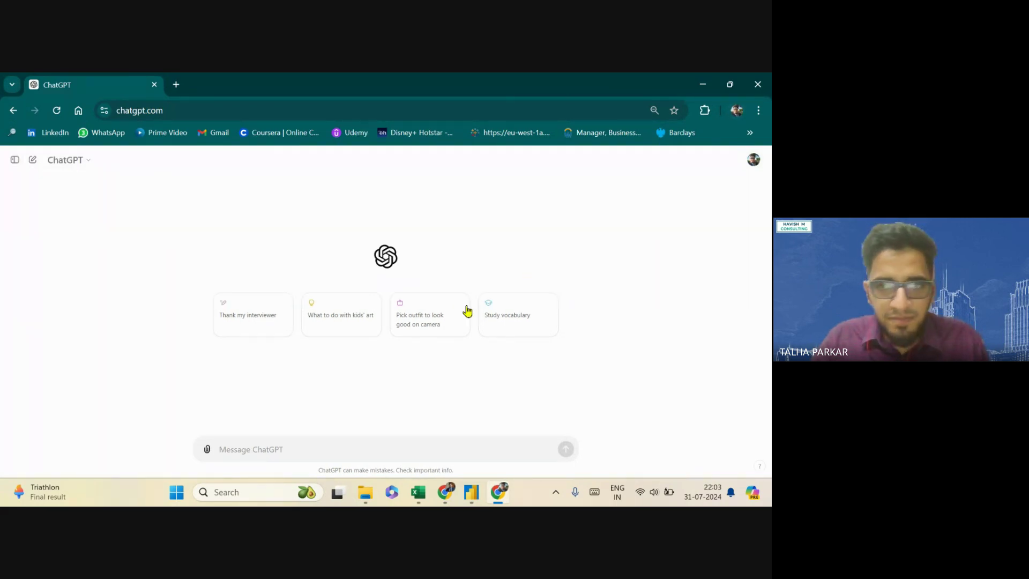
left_click(263, 447)
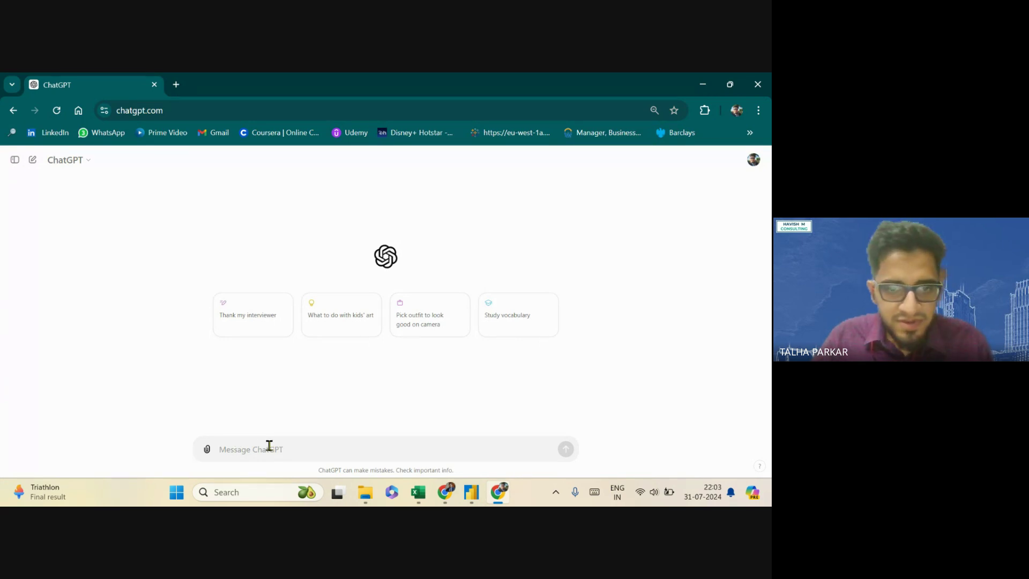
key("ctrl+v")
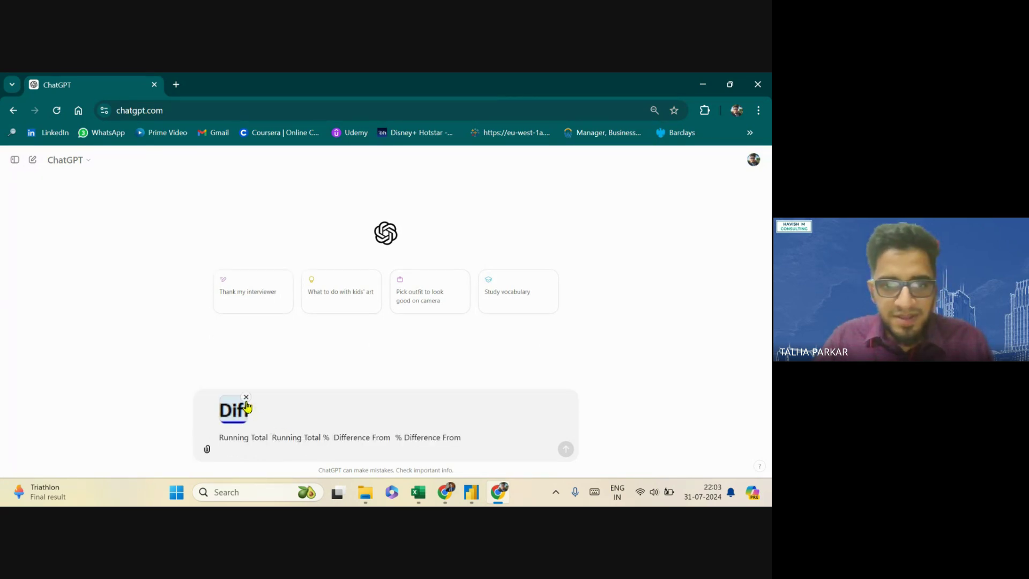
left_click(246, 398)
key("ctrl+a")
Begin the ChatGPT message with the line "I will give you a few metrics"
type("I w")
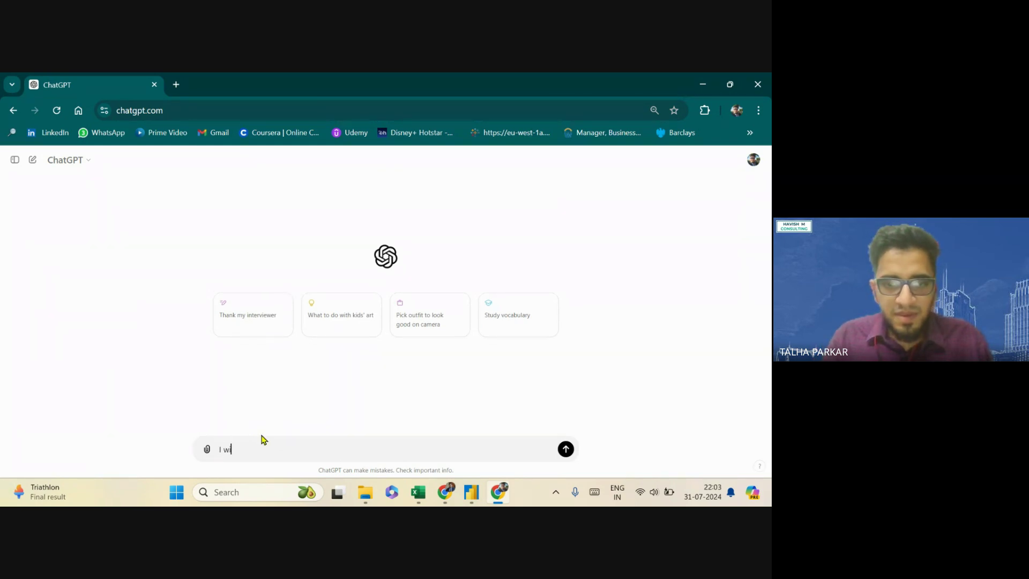
scroll(261, 439, "up", 5)
type("gi")
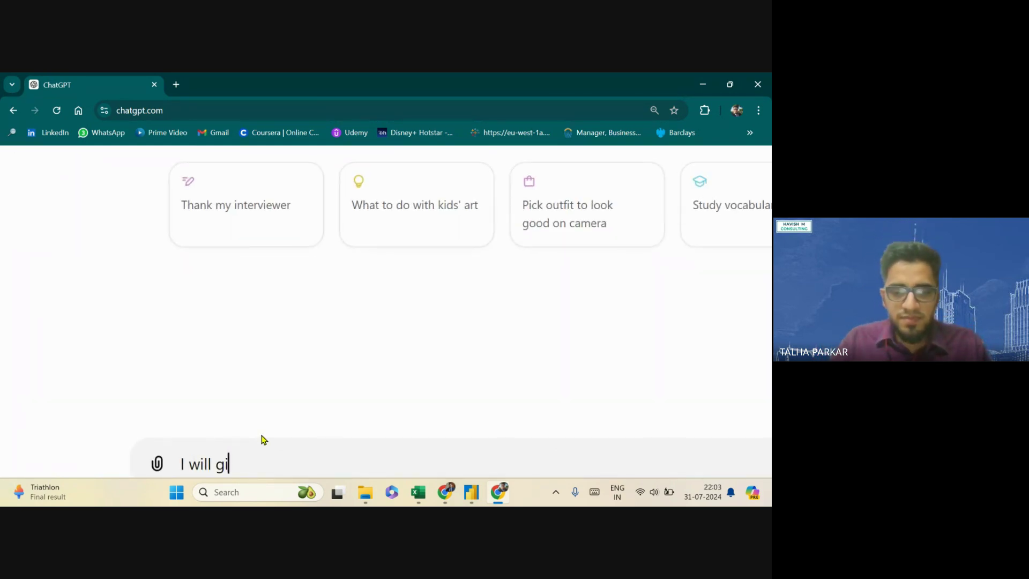
type("ve you a few me")
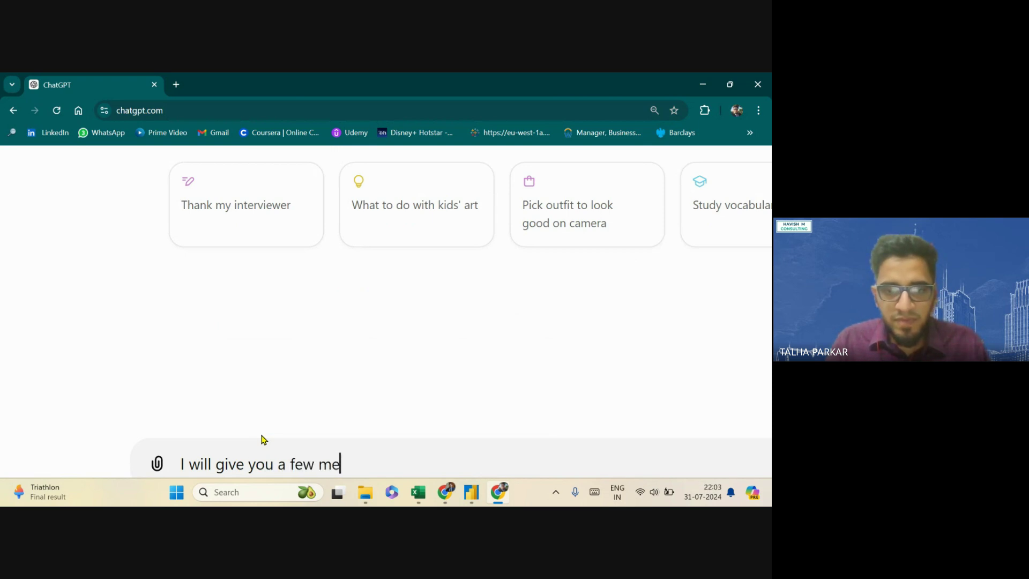
type("trics")
Add a second line to the message reading "help me understand why these metrics are important in business"
key("shift+Return")
type("help e")
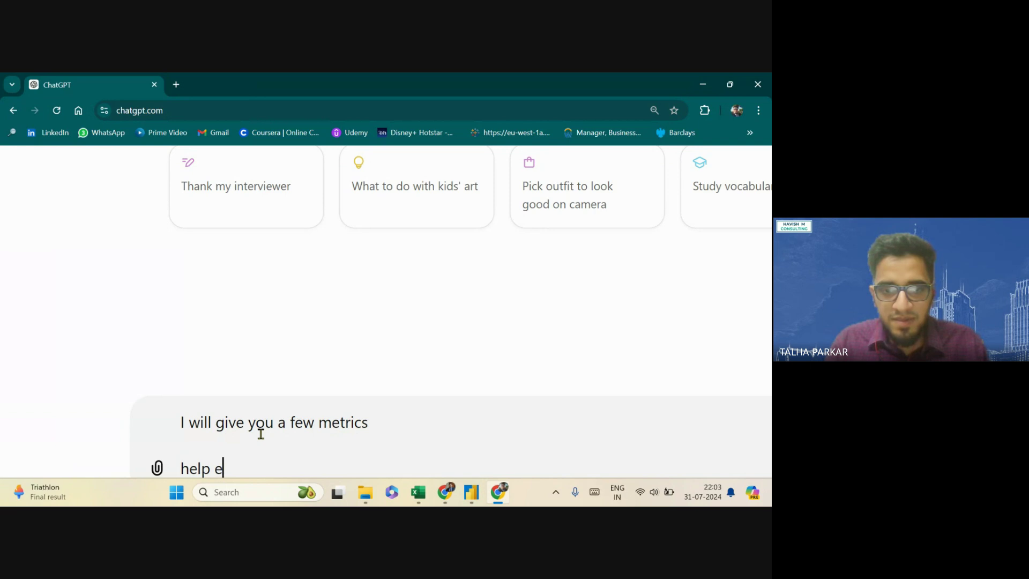
key("BackSpace")
type("me under")
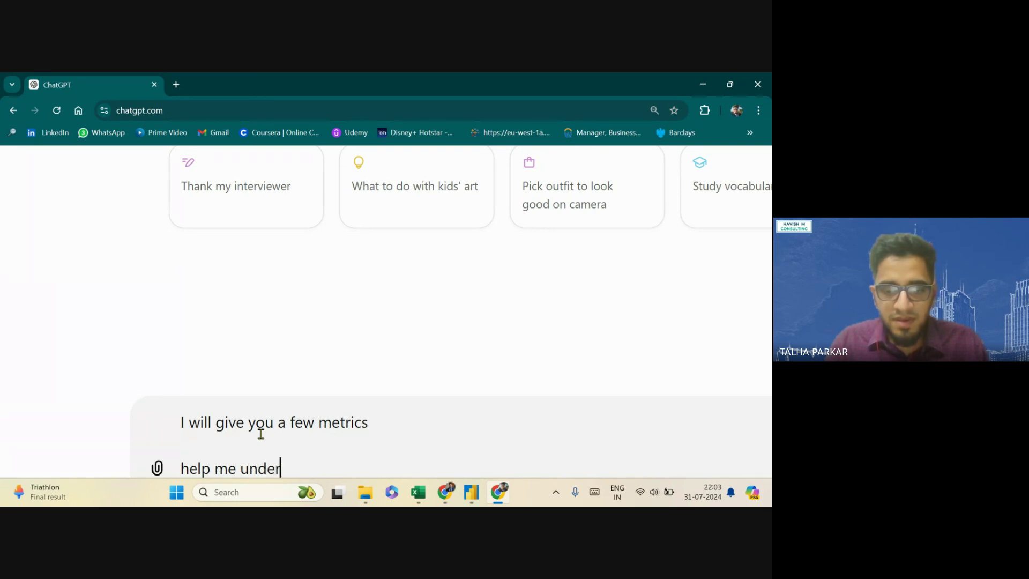
type("stand why the")
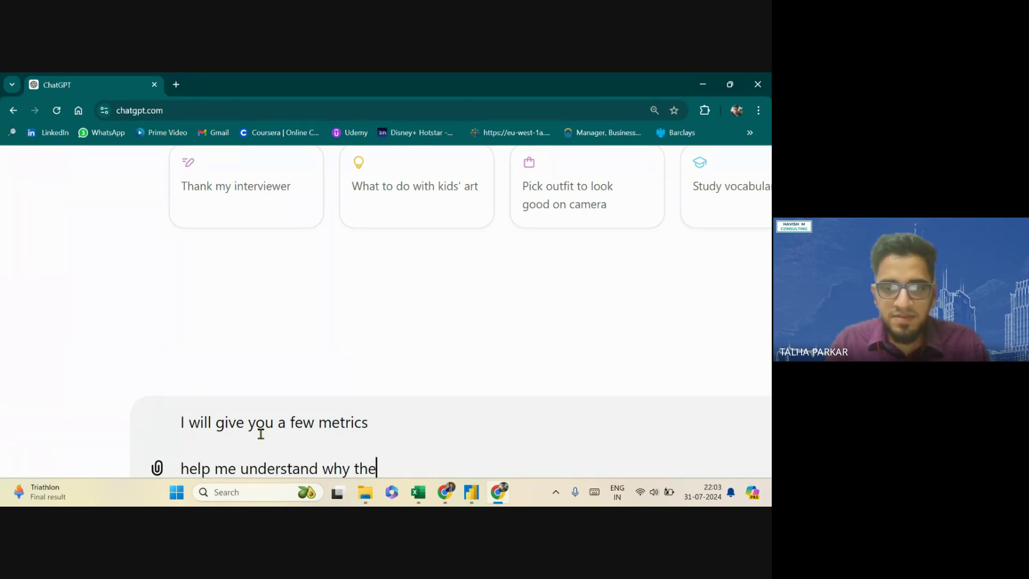
type("se metrics a")
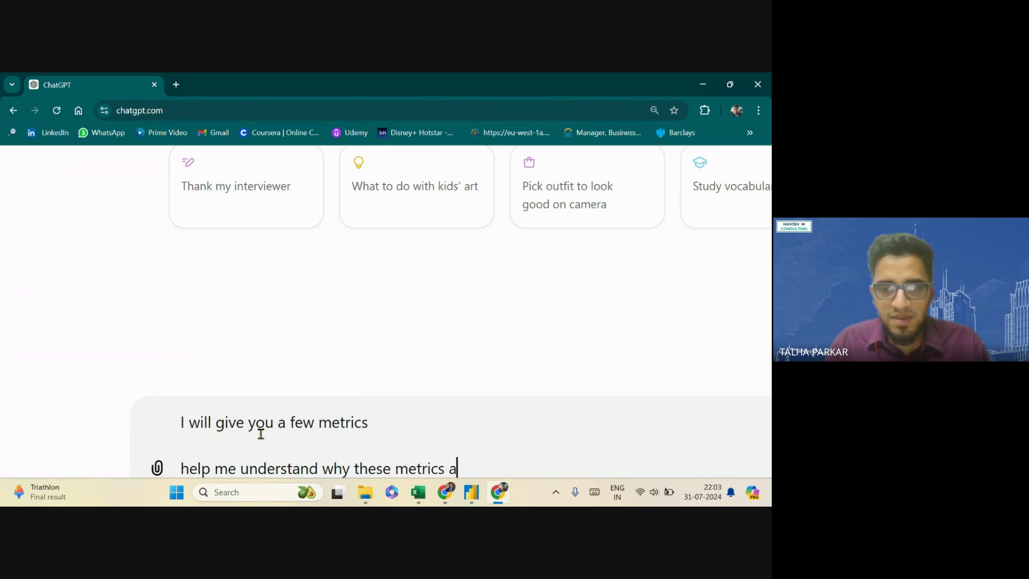
type("re important i")
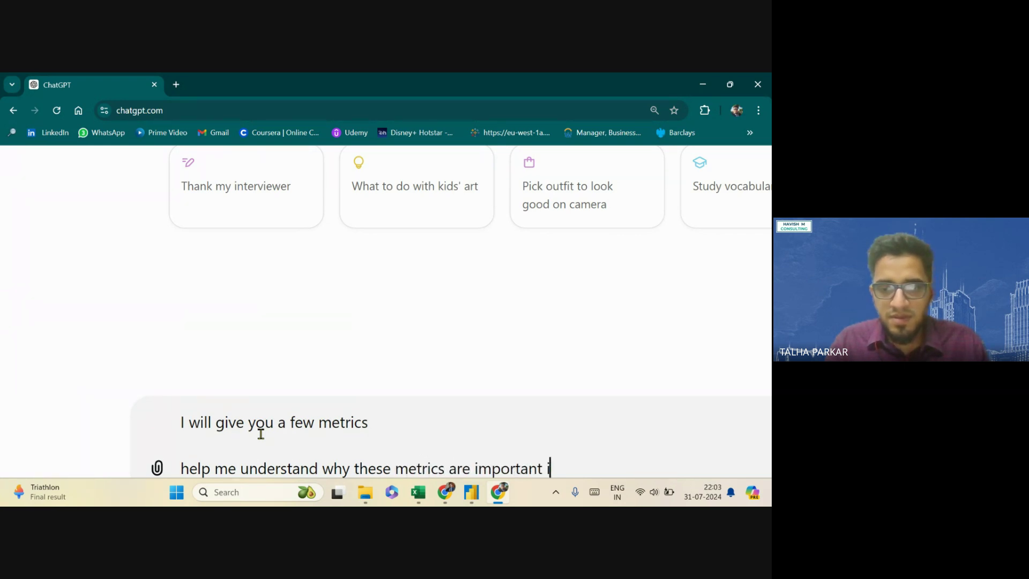
type("n busie")
type("ess")
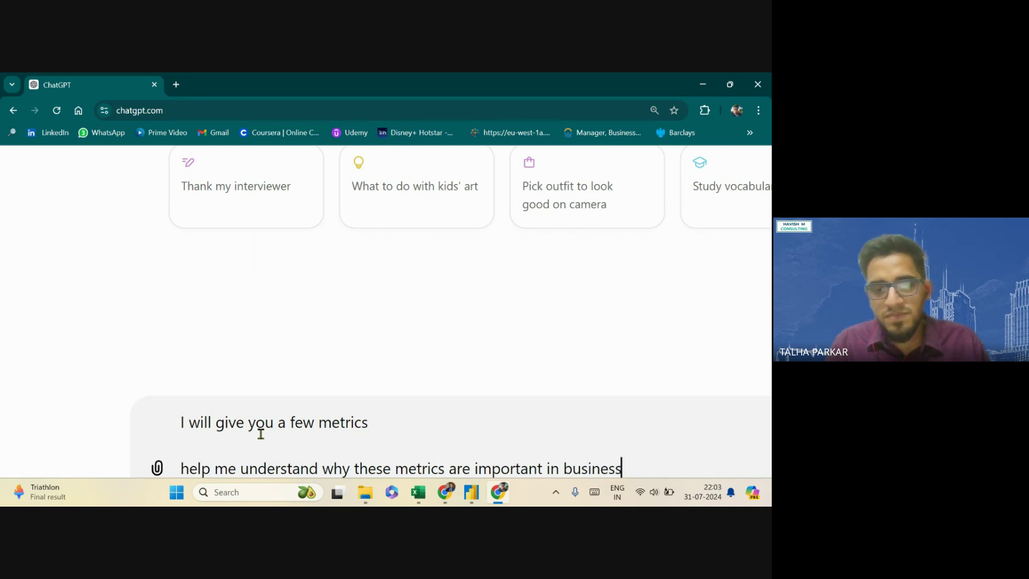
Add a third line to the message reading "why should they be tracked"
key("shift+Return")
type("why sh")
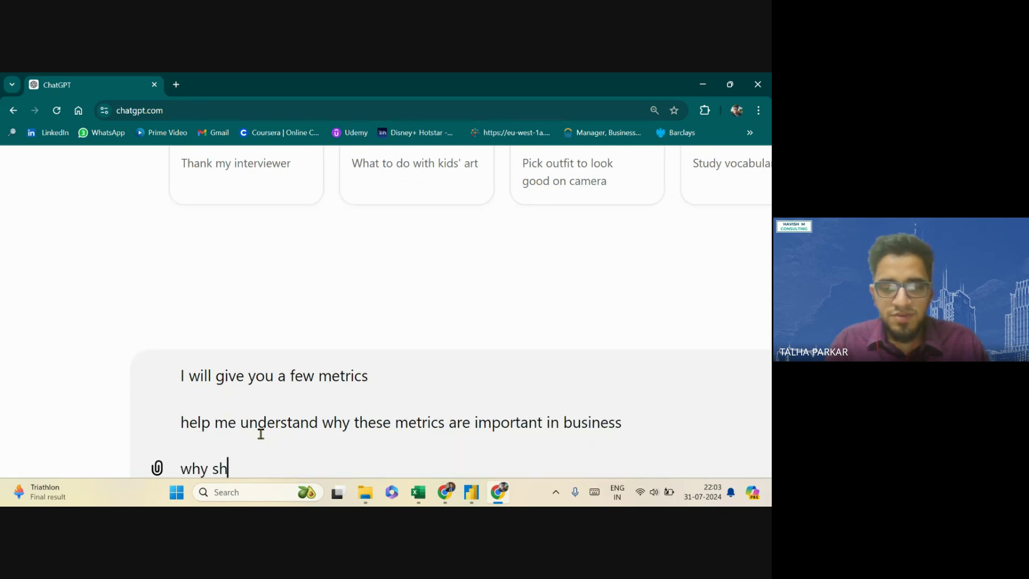
type("ould they be tracked")
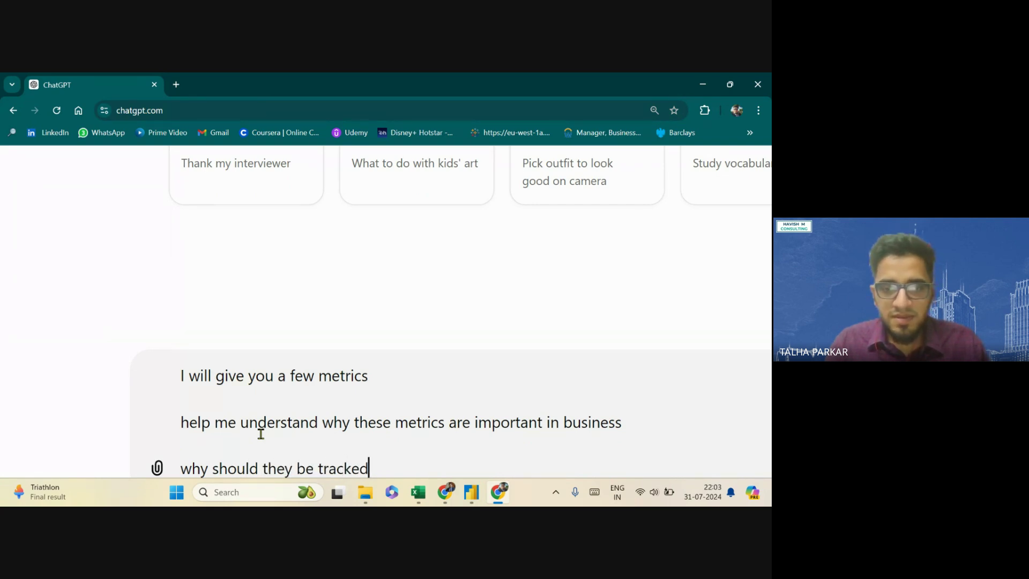
Add a fourth line to the message reading "give me a real life example of how Flipkart might be using those metrics"
key("shift+Return")
type("give me a real life ex")
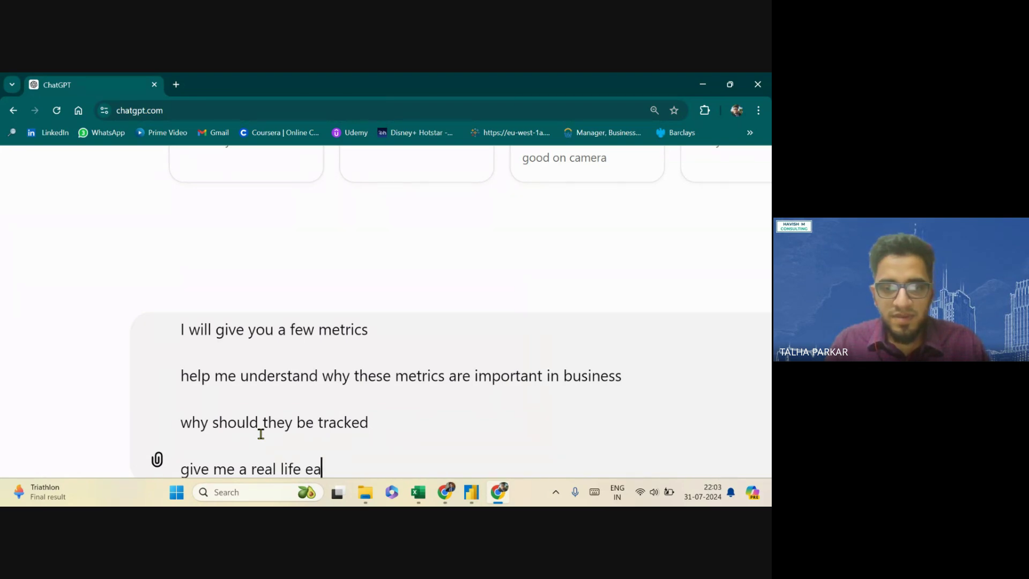
type("a")
key("BackSpace")
type("xample of how ")
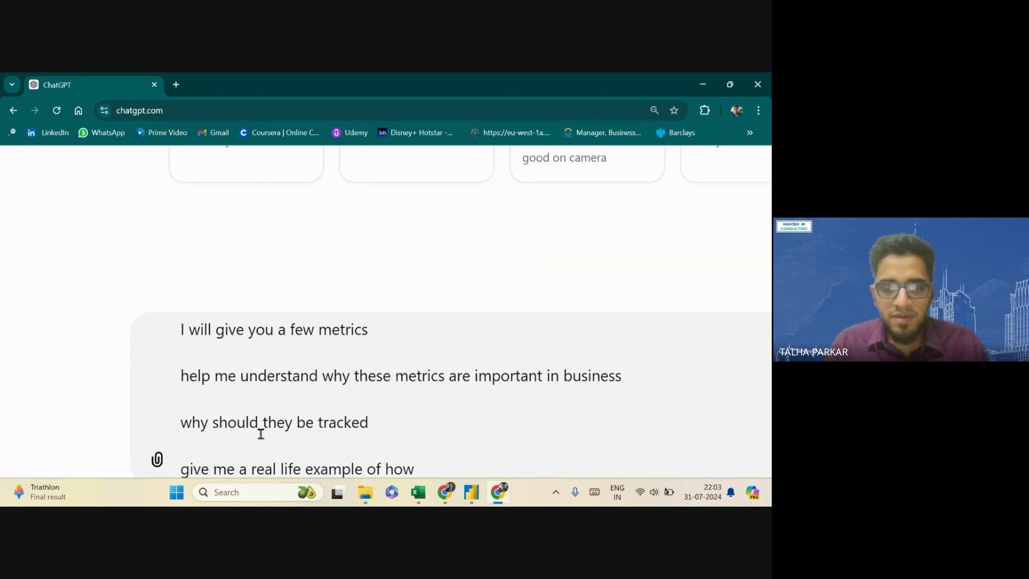
type("Flip")
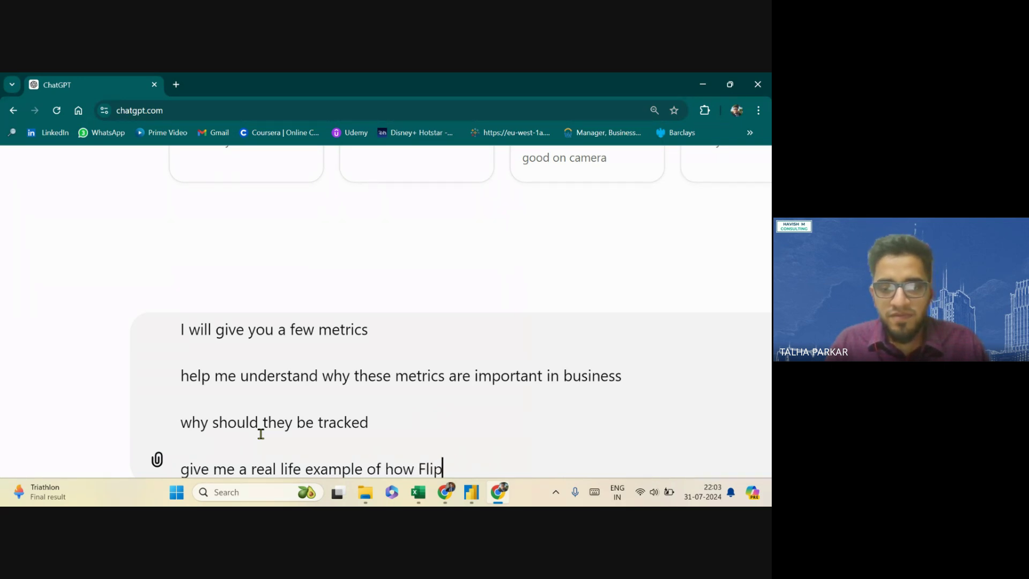
type("kart might")
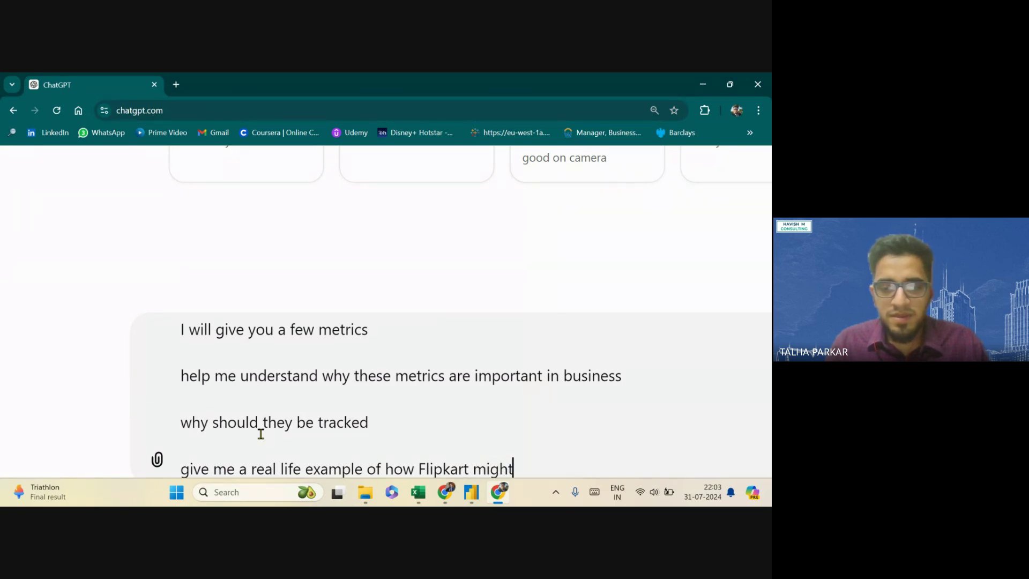
type(" be using those me")
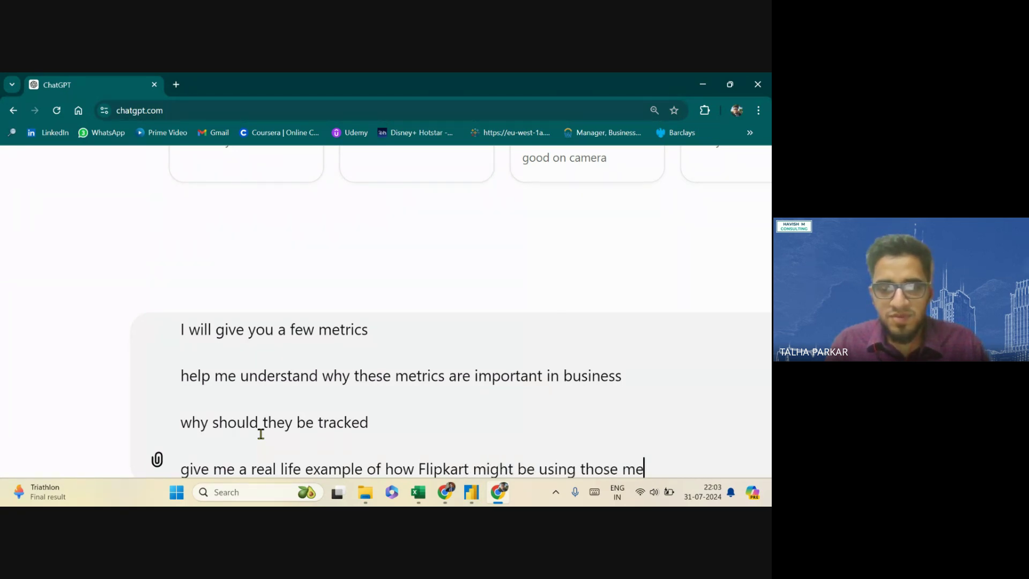
type("trics")
Finish the message with the line "finally, the entire output should be in a tabluar format" and send it
key("shift+Return")
key("shift+Return")
type("fi")
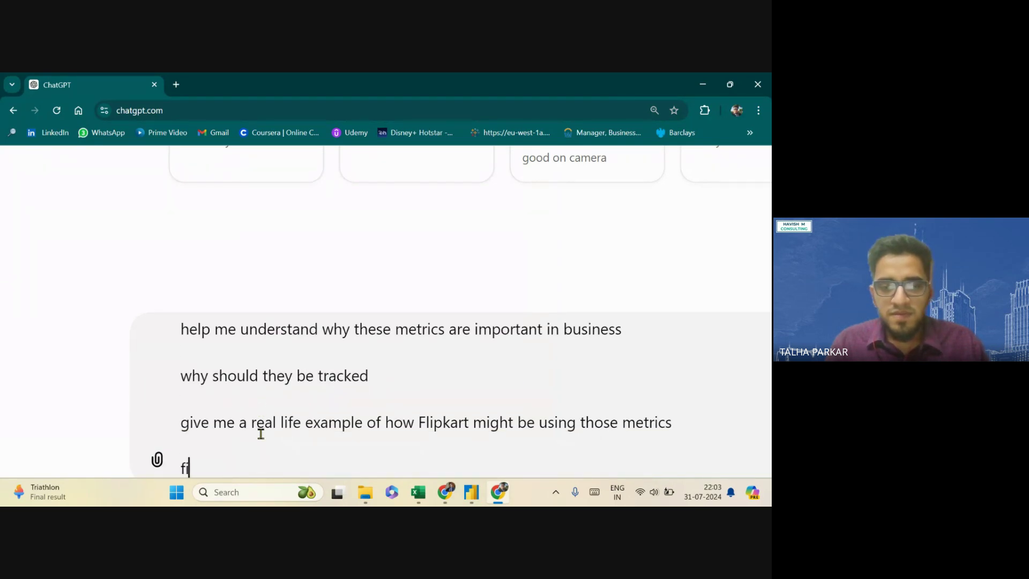
type("nally, the en")
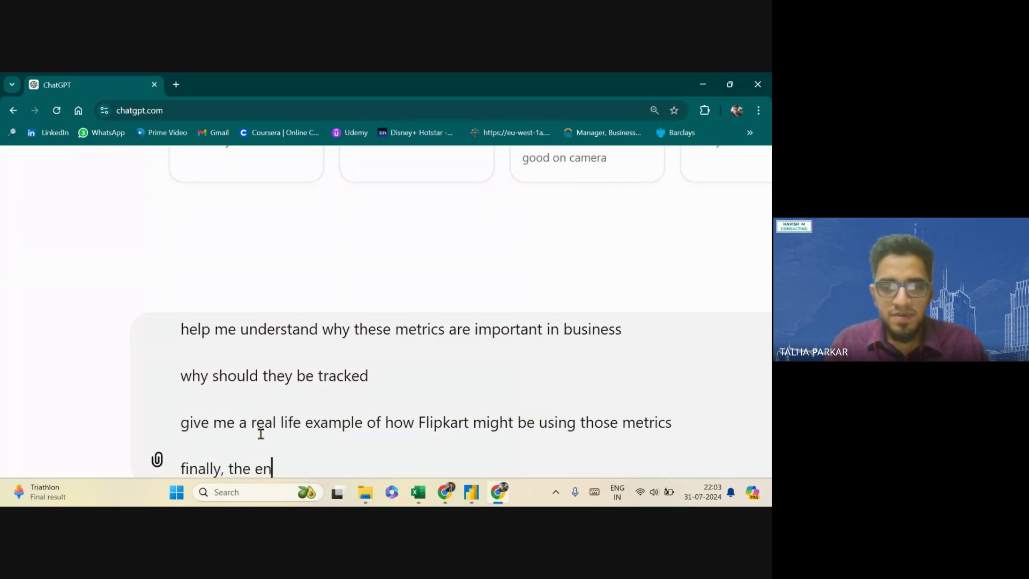
type("tire output sh")
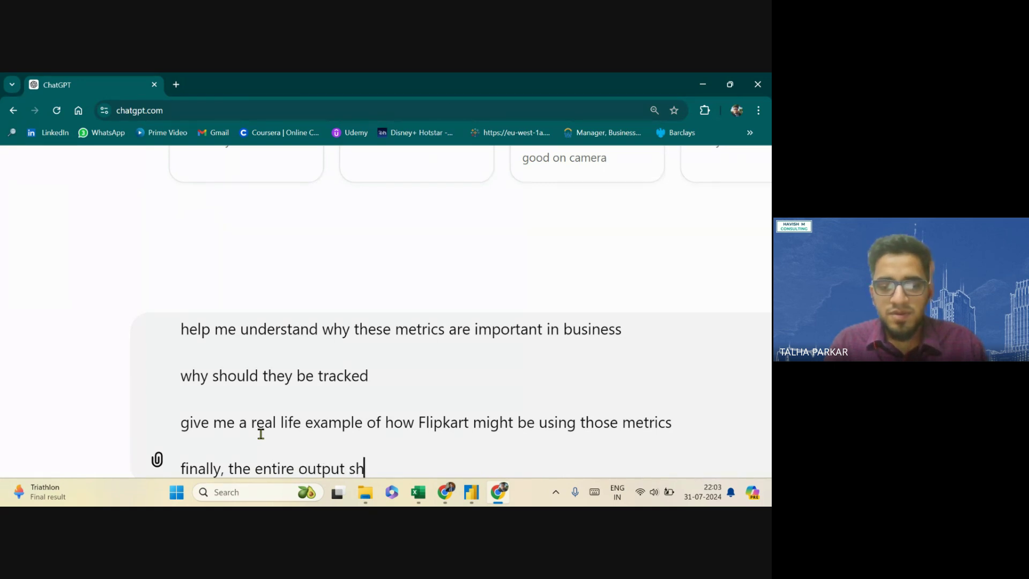
type("ould be in a tabluar fot")
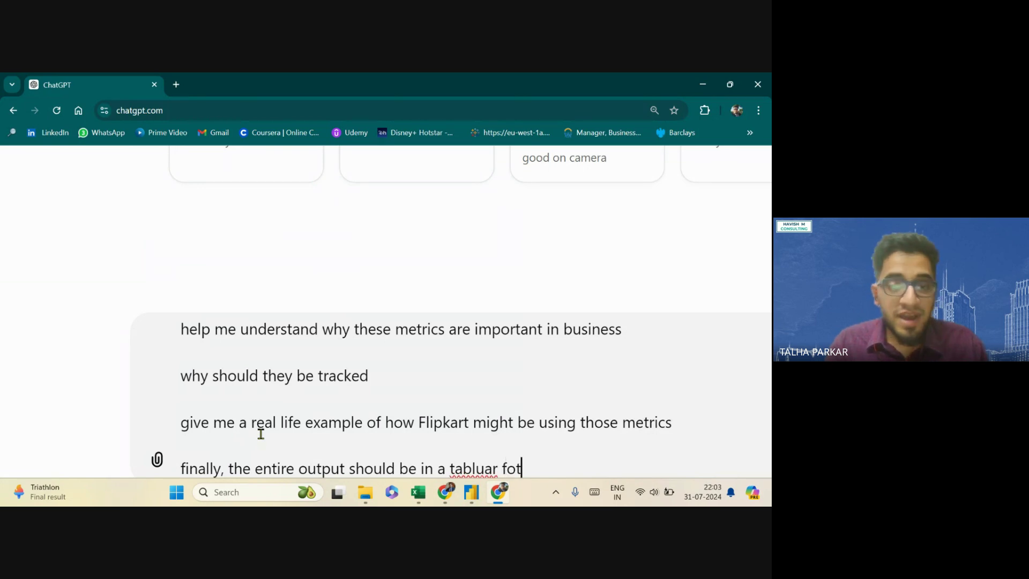
key("BackSpace")
type("rmat")
key("Return")
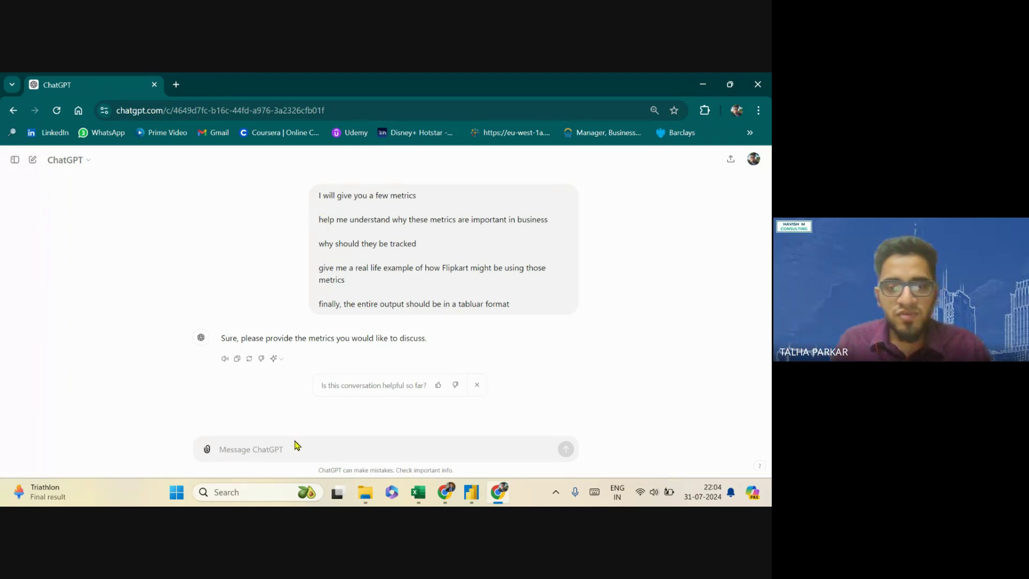
Send the four copied metric names as text without the pasted image, and stop ChatGPT's reply while it is being generated
key("ctrl+v")
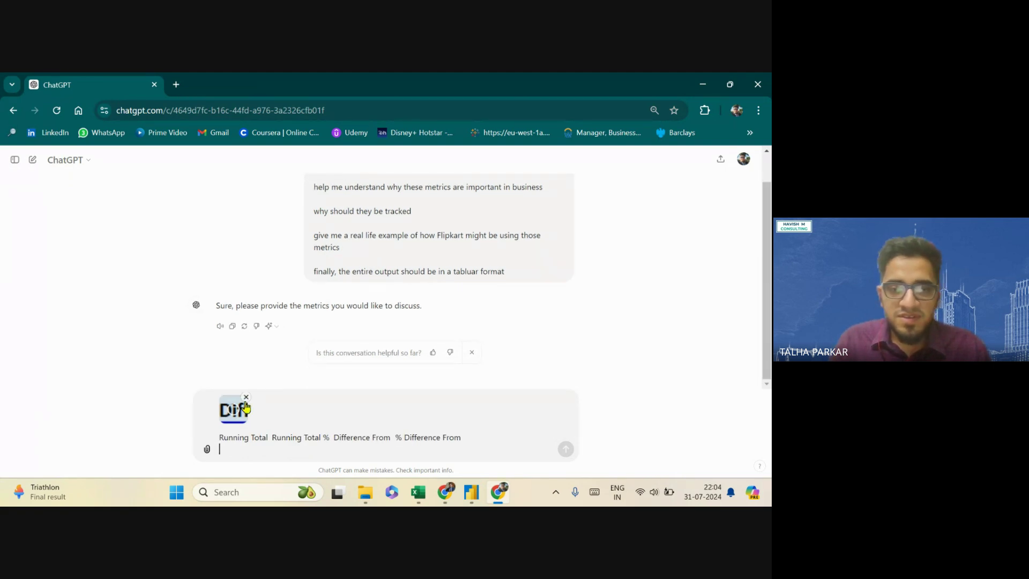
left_click(246, 398)
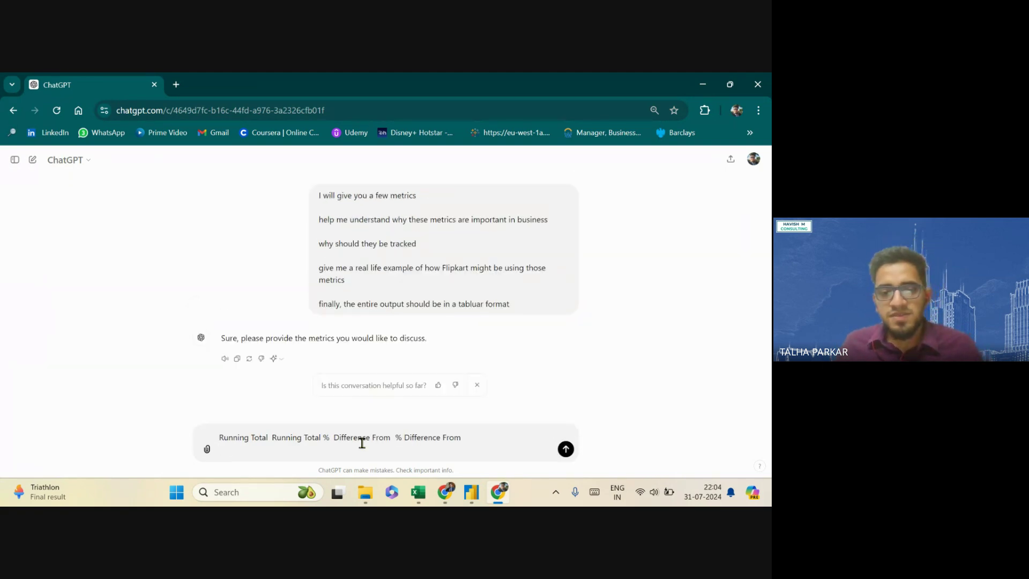
left_click(571, 454)
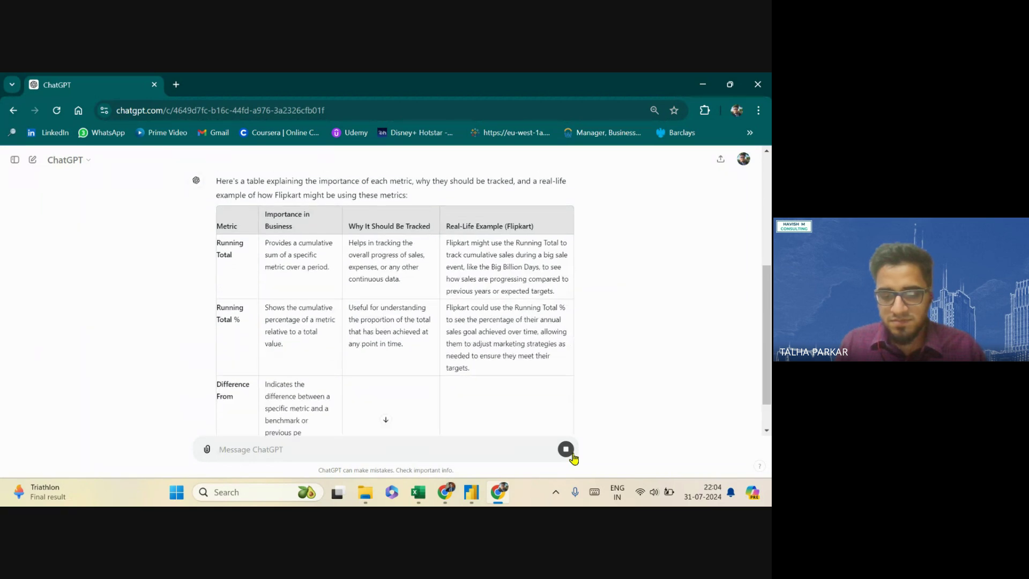
left_click(568, 451)
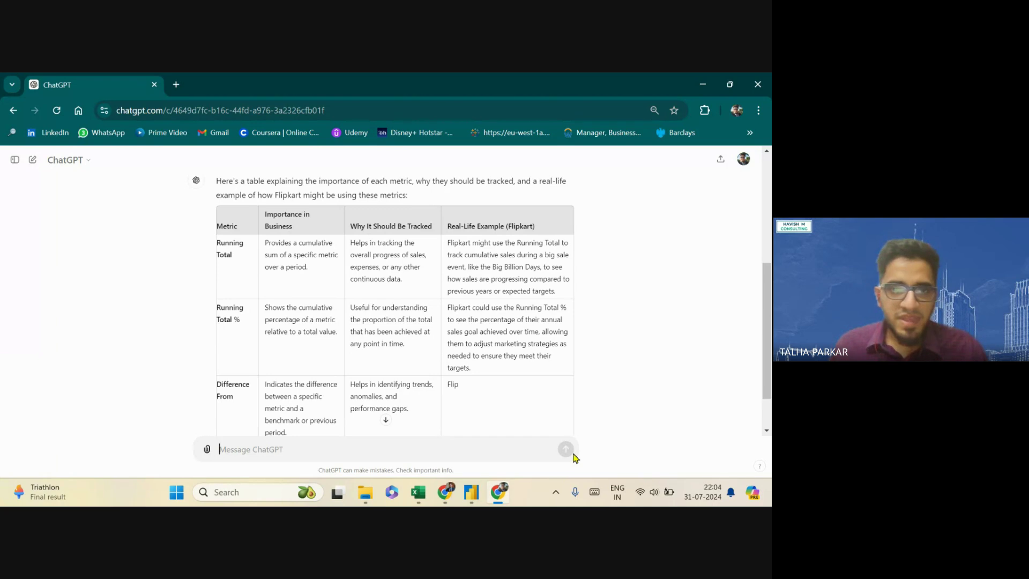
Enlarge ChatGPT's metrics table and read the explanations of Running Total and Running Total %
key("ctrl+plus")
key("ctrl+plus")
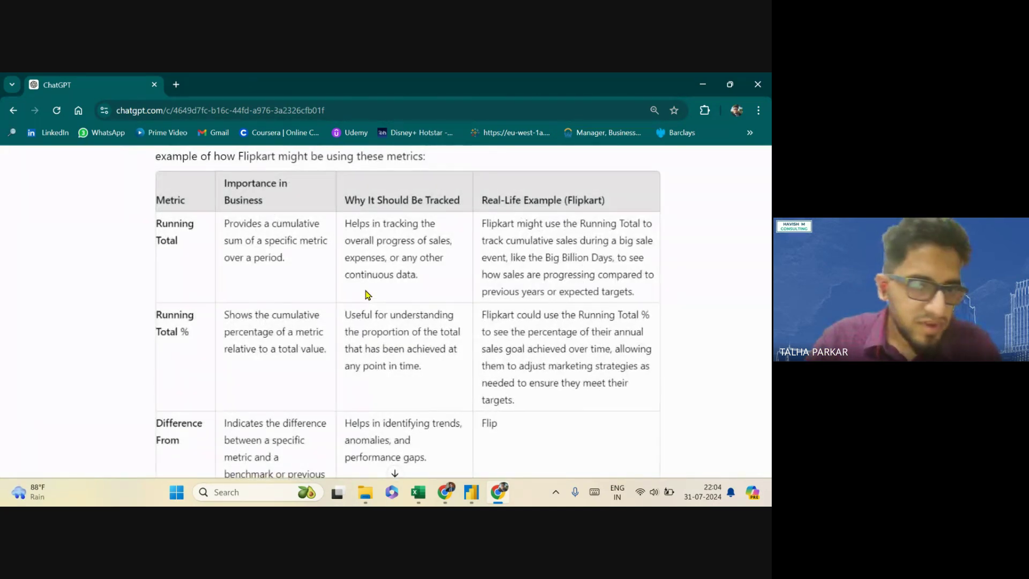
scroll(321, 295, "up", 3)
scroll(281, 296, "down", 1)
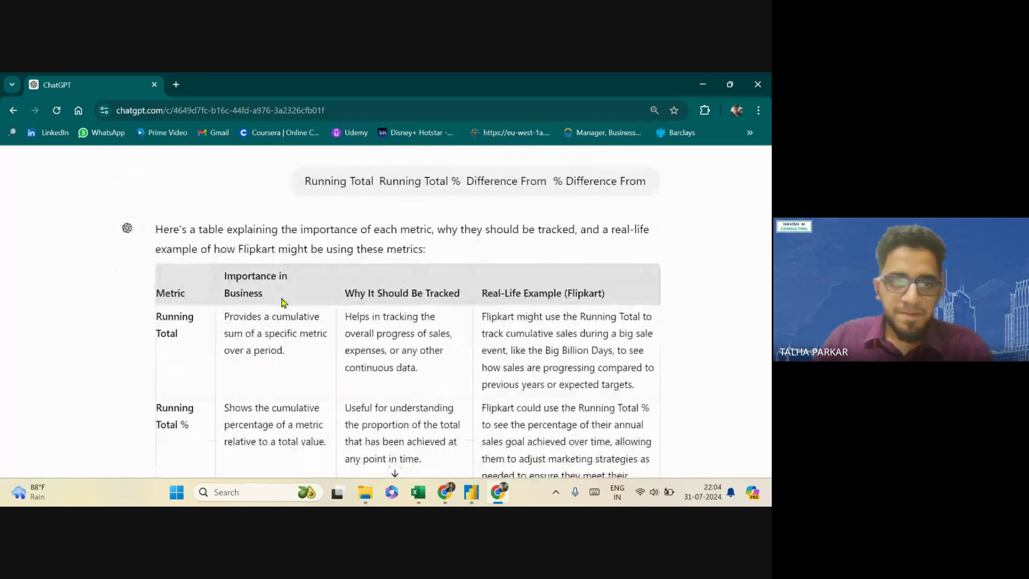
key("ctrl+plus")
key("ctrl+plus")
left_click_drag(200, 350, 296, 360)
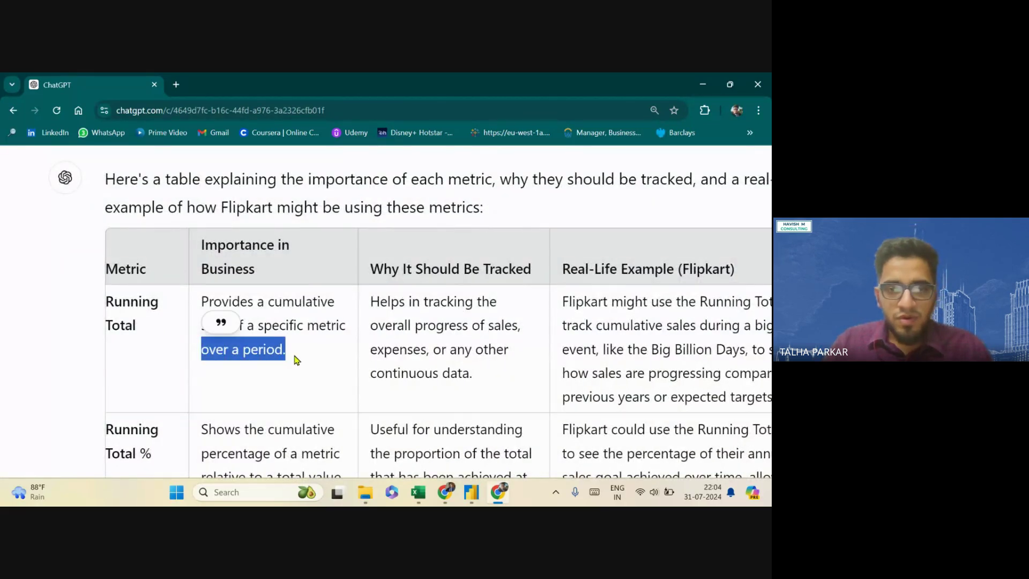
scroll(236, 349, "down", 3)
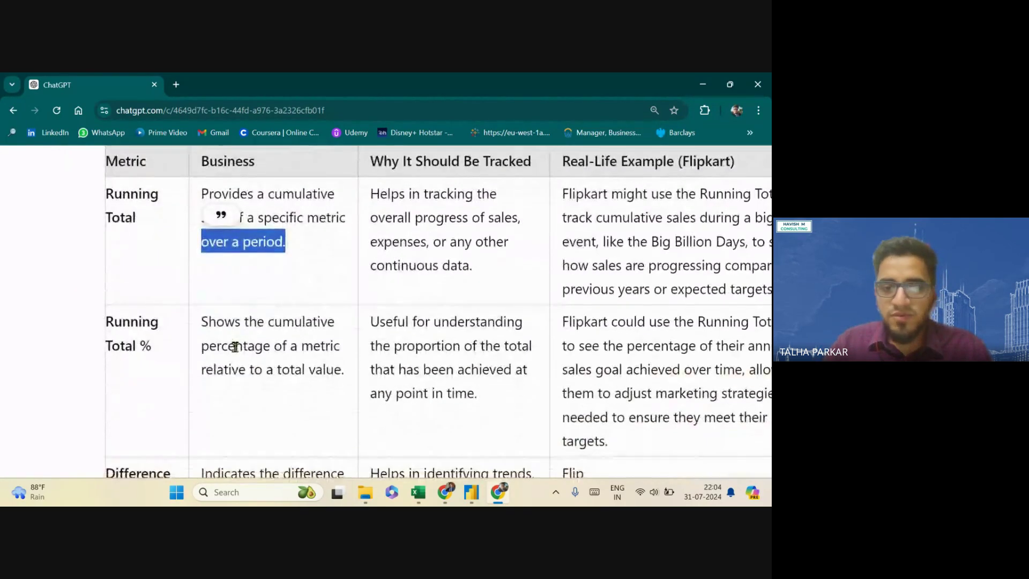
Review the cut-off metrics table from the Running Total row down to the Difference From row
scroll(203, 356, "up", 2)
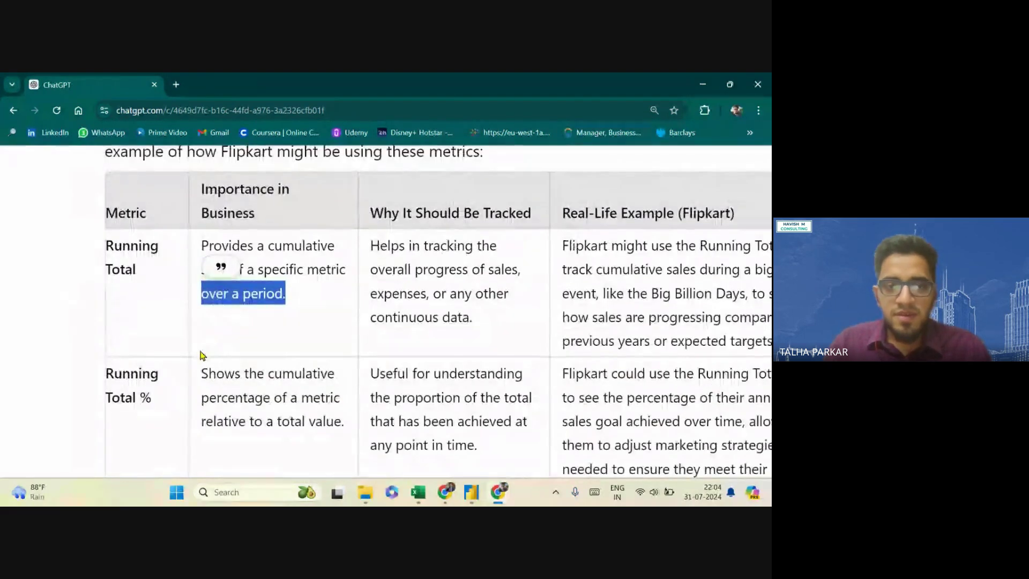
left_click(209, 289)
scroll(210, 310, "down", 3)
key("ctrl+minus")
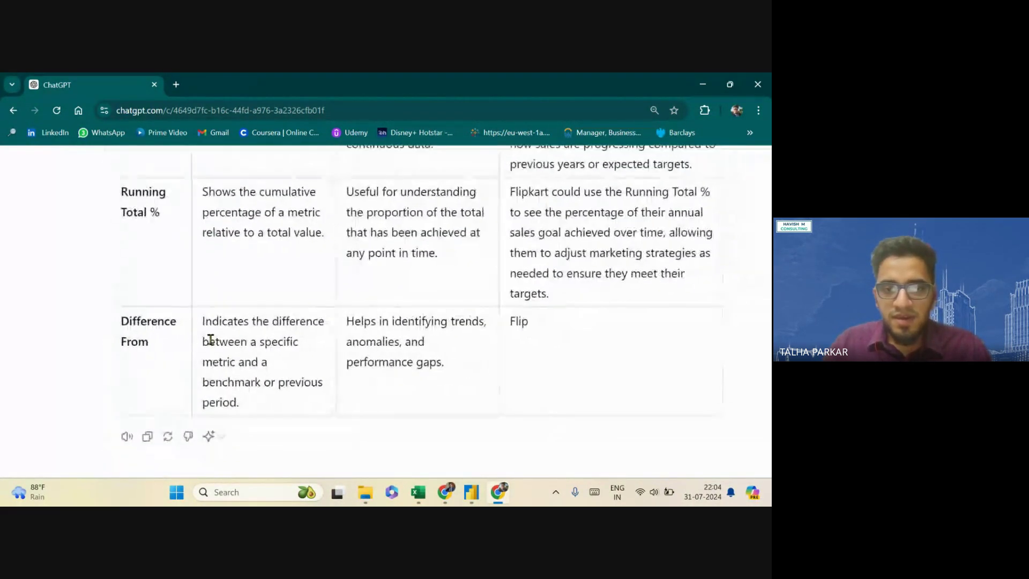
scroll(209, 340, "up", 4)
key("ctrl+minus")
scroll(209, 339, "down", 1)
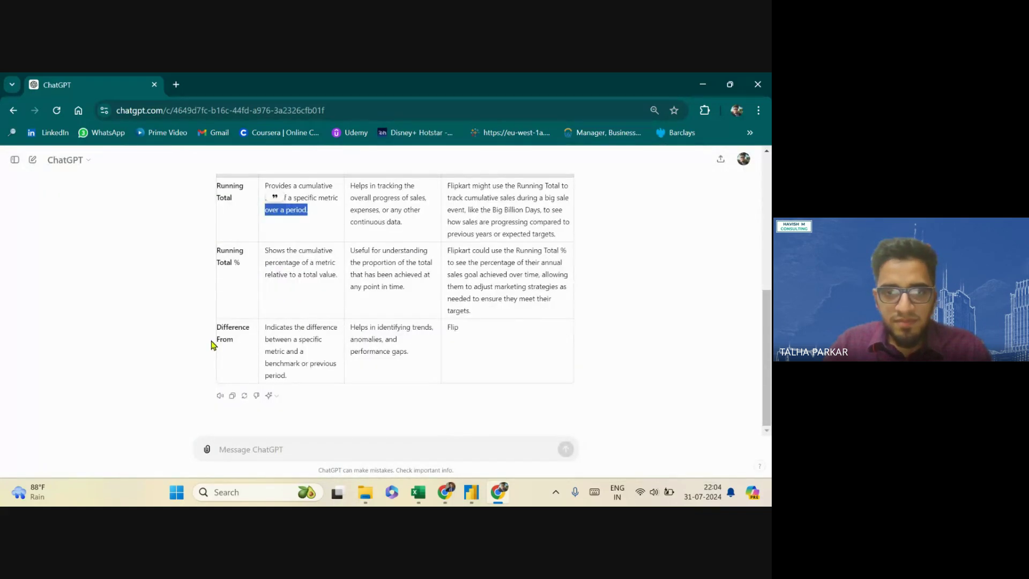
Edit the sent metrics message so Running Total, Running Total %, Difference From and % Difference From each have their own line, and resend it
scroll(211, 344, "up", 4)
left_click(302, 280)
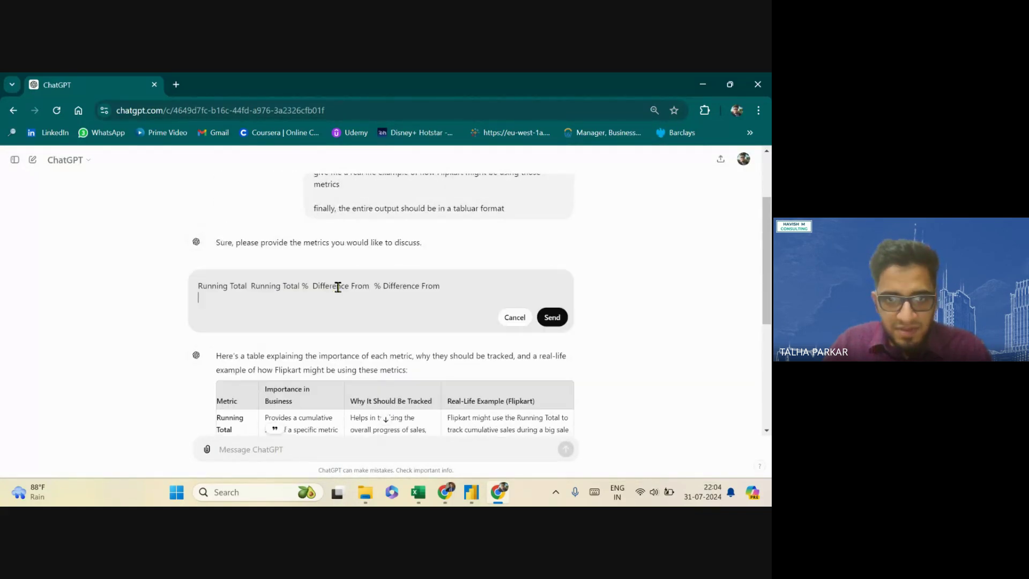
left_click(252, 285)
key("Return")
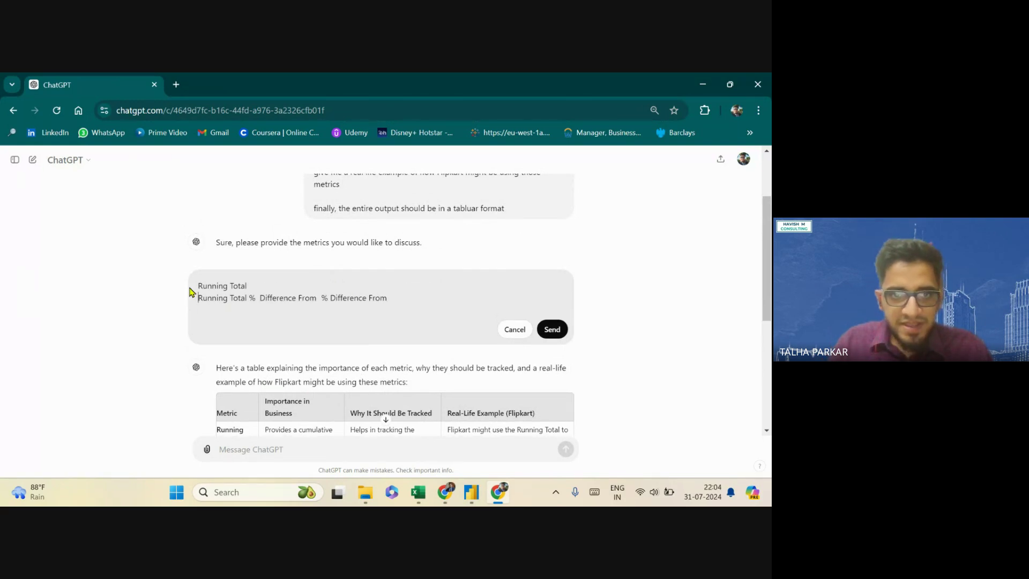
left_click(260, 298)
key("Return")
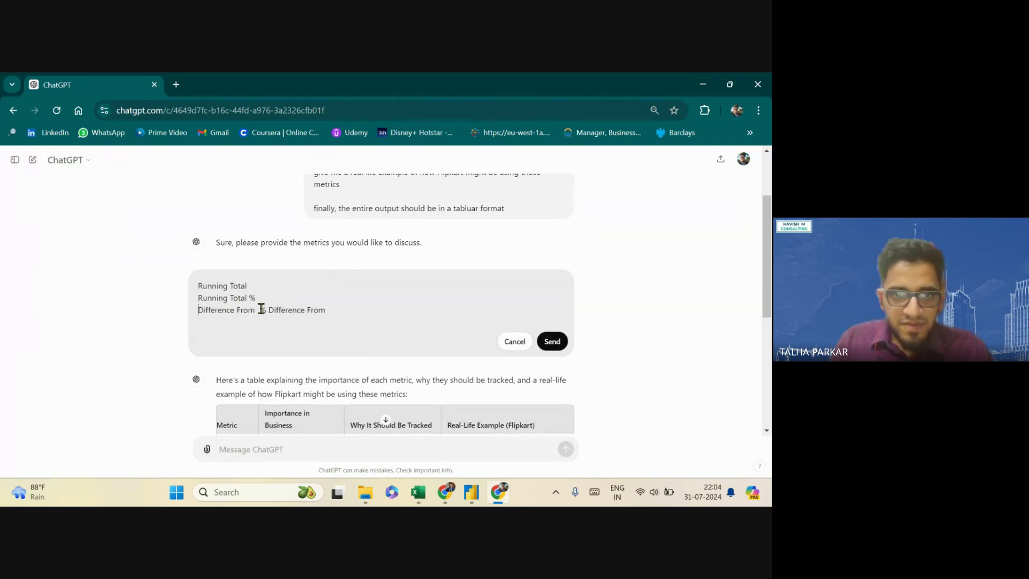
key("Return")
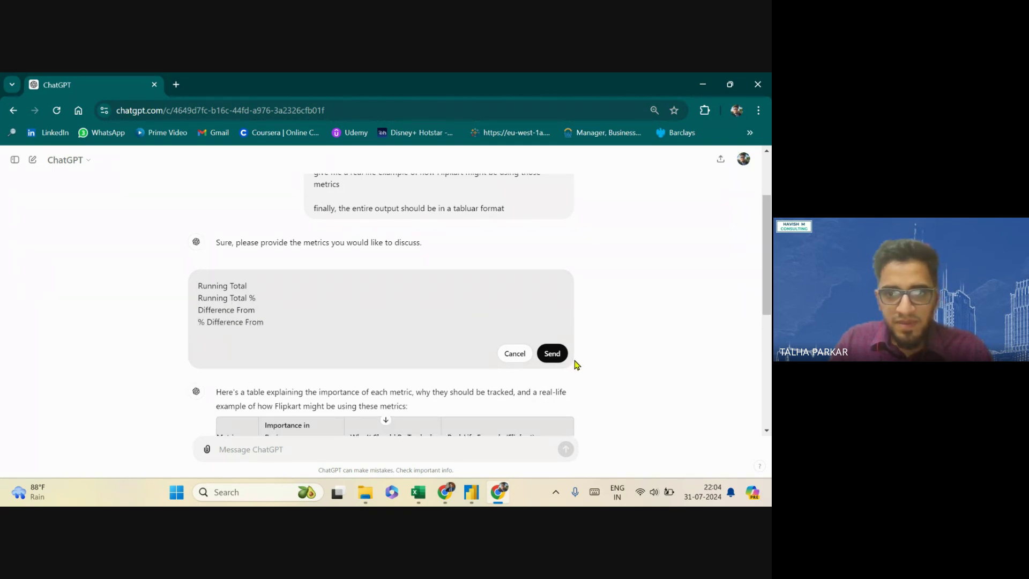
left_click(555, 354)
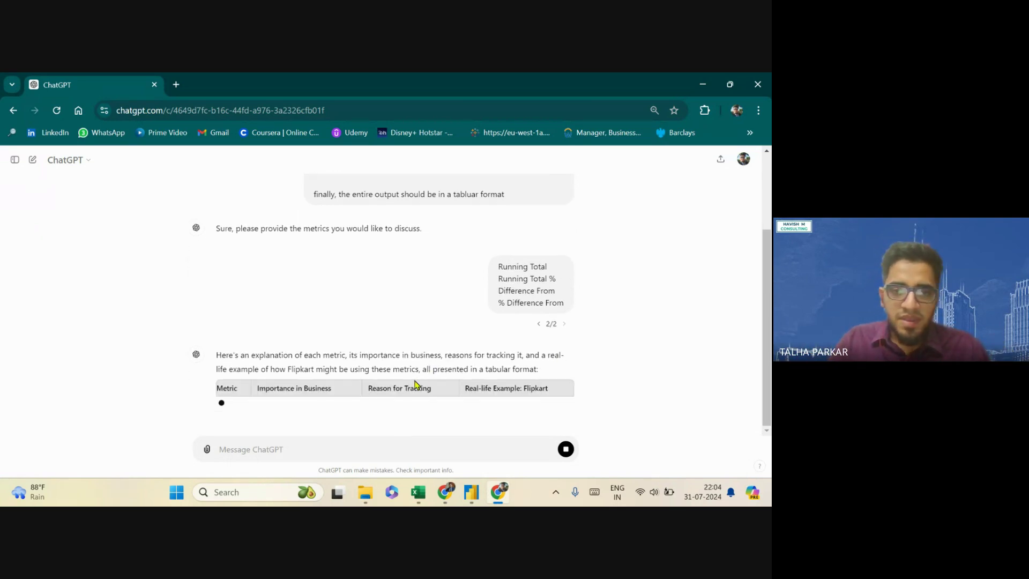
Read through the regenerated four-metric table, including the reasons for tracking and the Flipkart examples
scroll(340, 380, "up", 5, "ctrl")
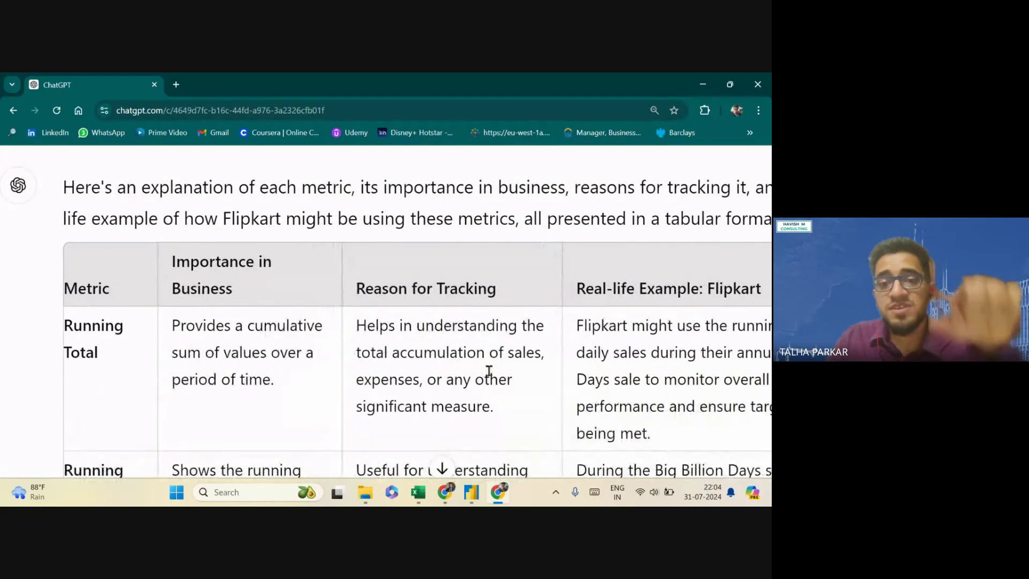
scroll(461, 424, "down", 1)
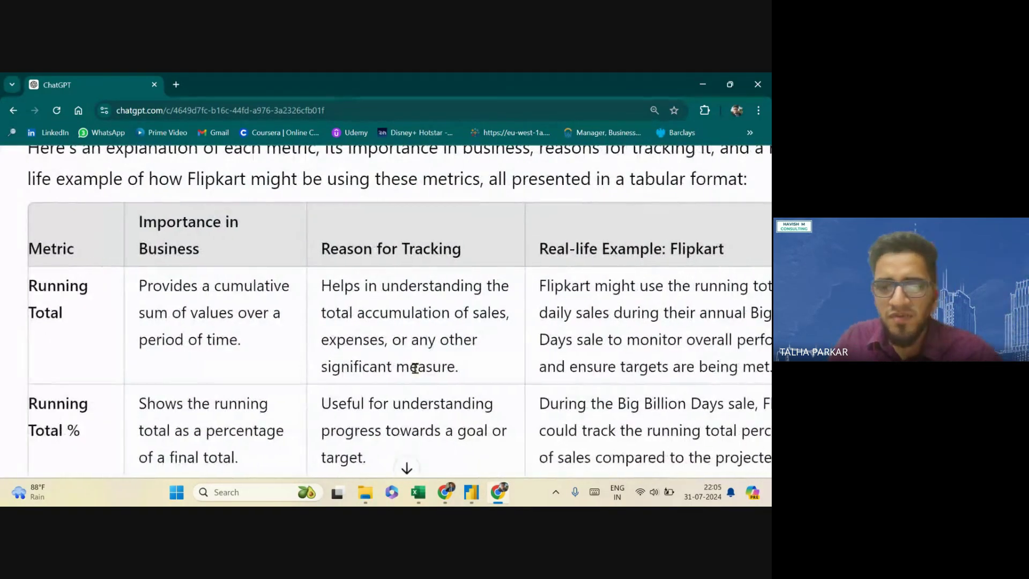
scroll(415, 367, "right", 2)
scroll(415, 367, "right", 2)
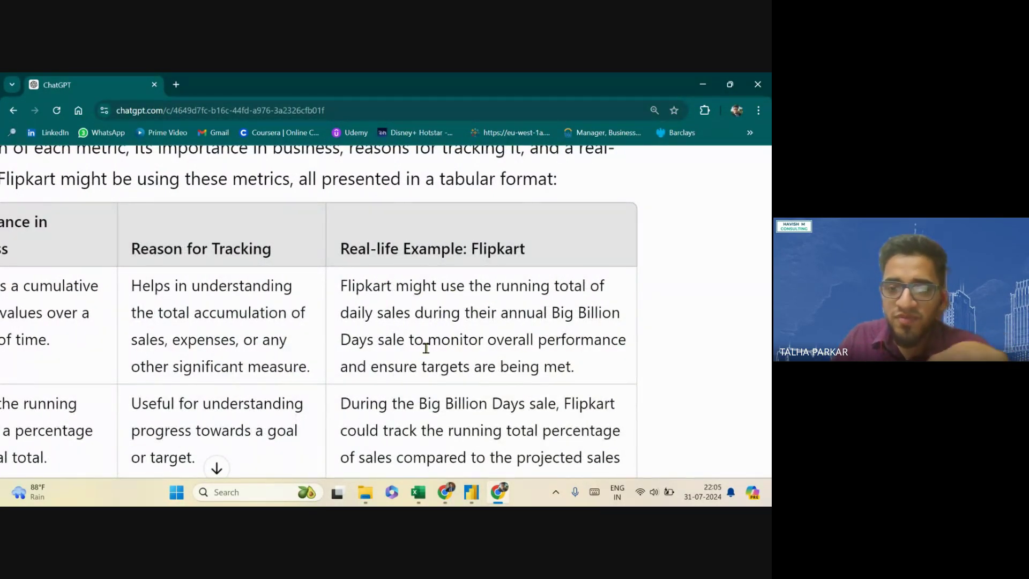
scroll(426, 349, "left", 2)
scroll(426, 349, "down", 5)
scroll(427, 351, "down", 2)
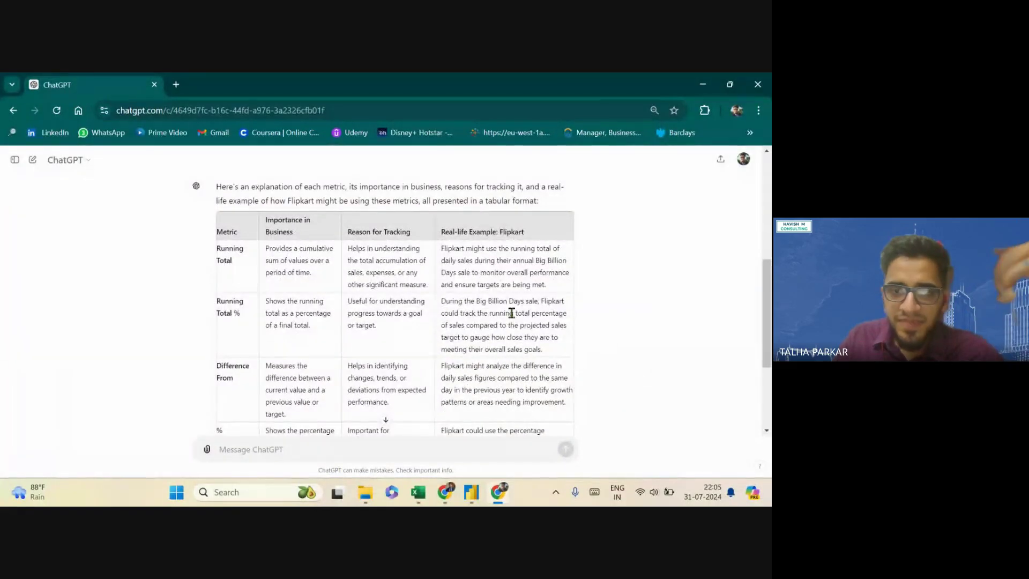
scroll(511, 313, "down", 3)
scroll(354, 310, "up", 1)
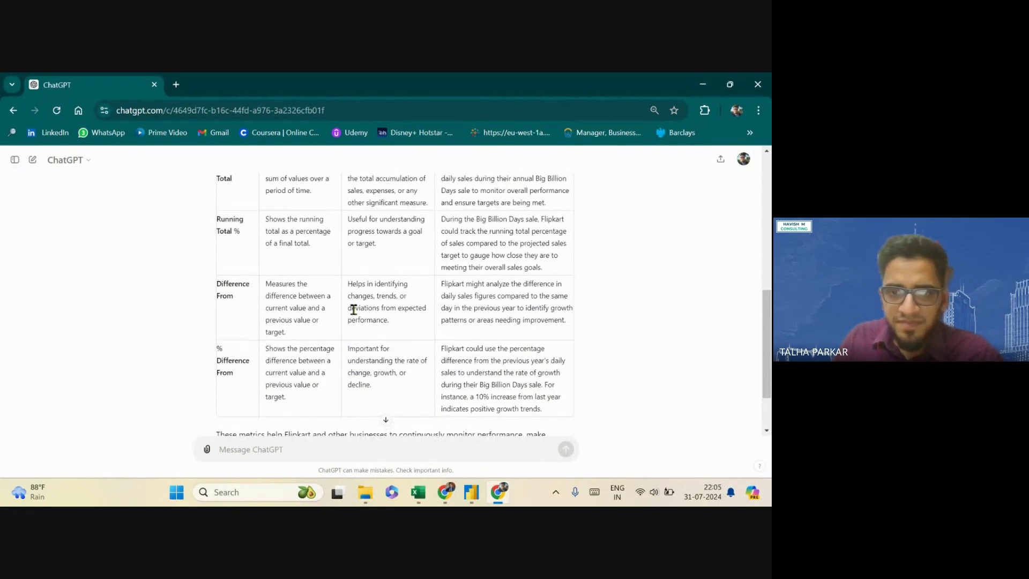
scroll(354, 310, "down", 2)
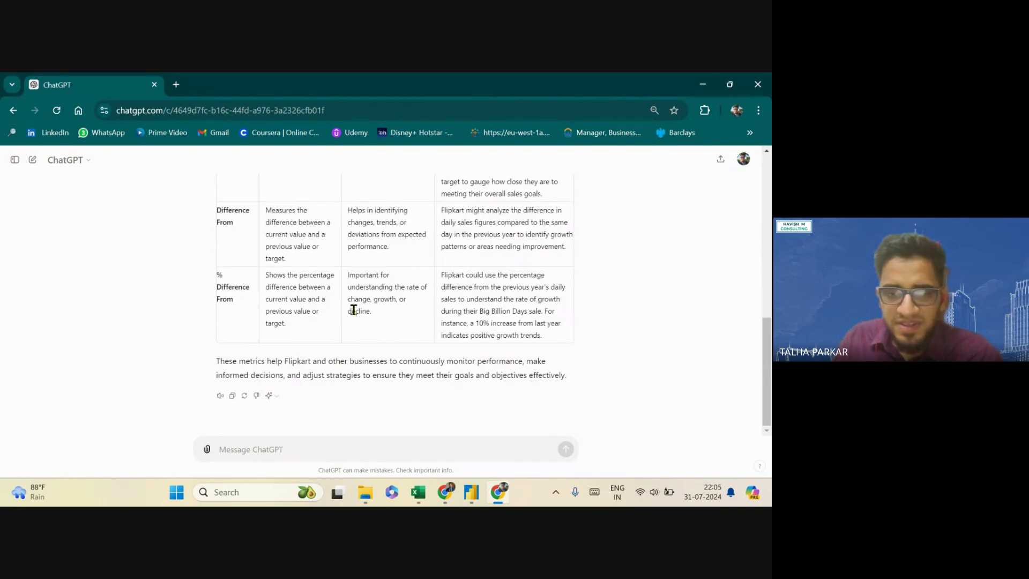
Send the follow-up "i don't think this is a very good explanation please refine and improve", with the misspelled word corrected
left_click(303, 448)
type("i don't")
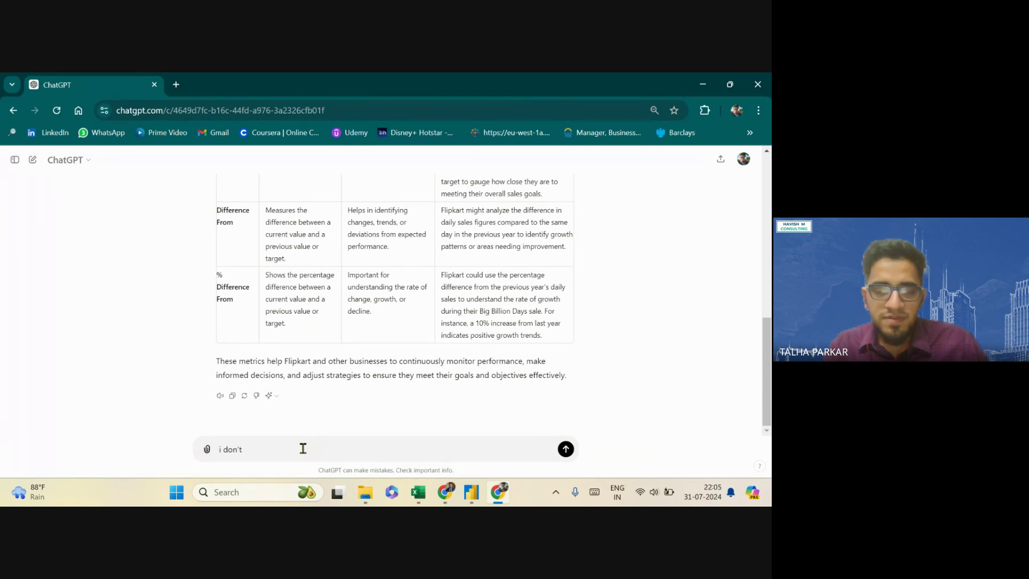
key("ctrl+a")
key("BackSpace")
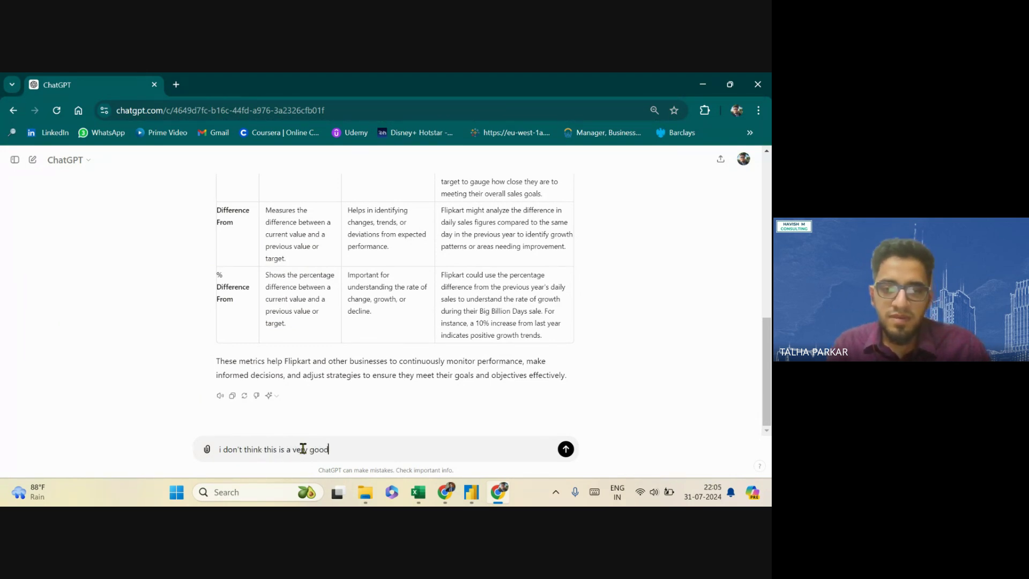
type("i don't think this is a very good explaination ")
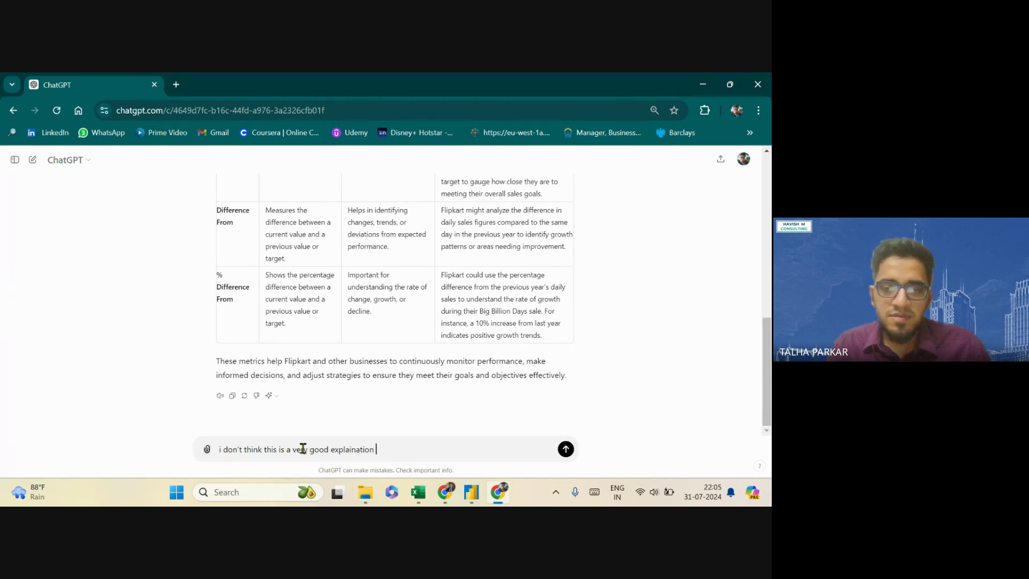
type("please rel")
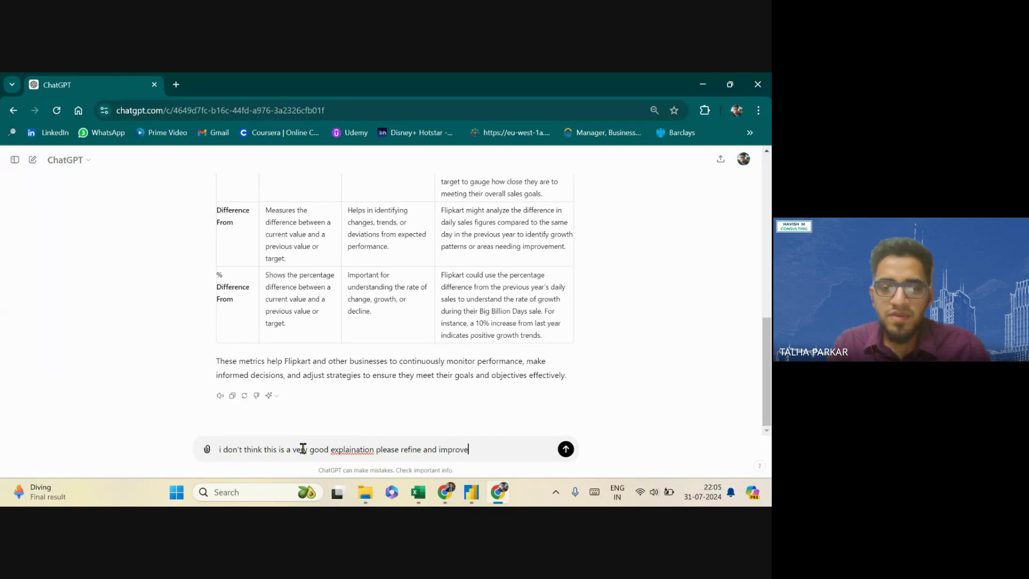
right_click(359, 449)
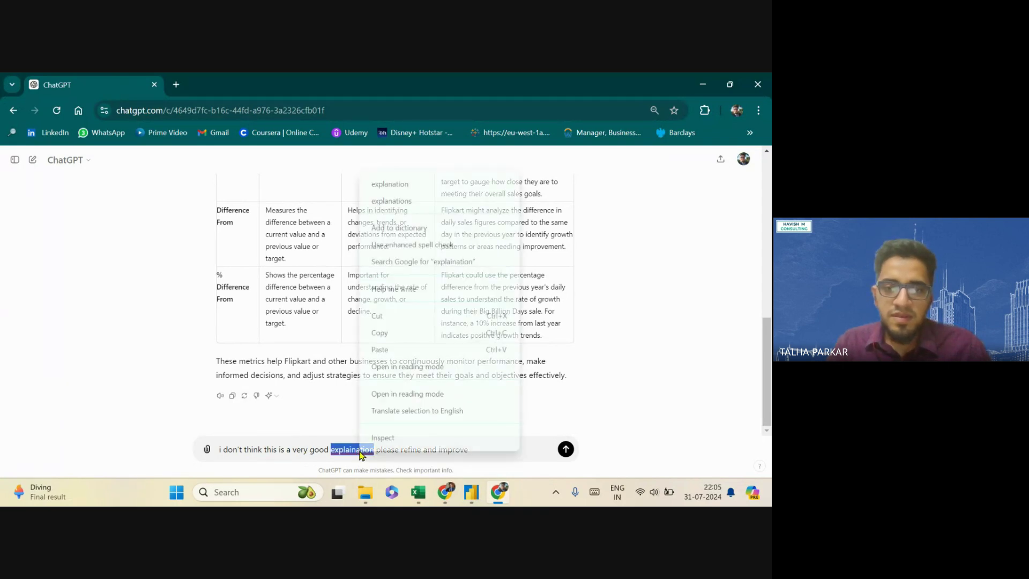
left_click(388, 190)
key("Return")
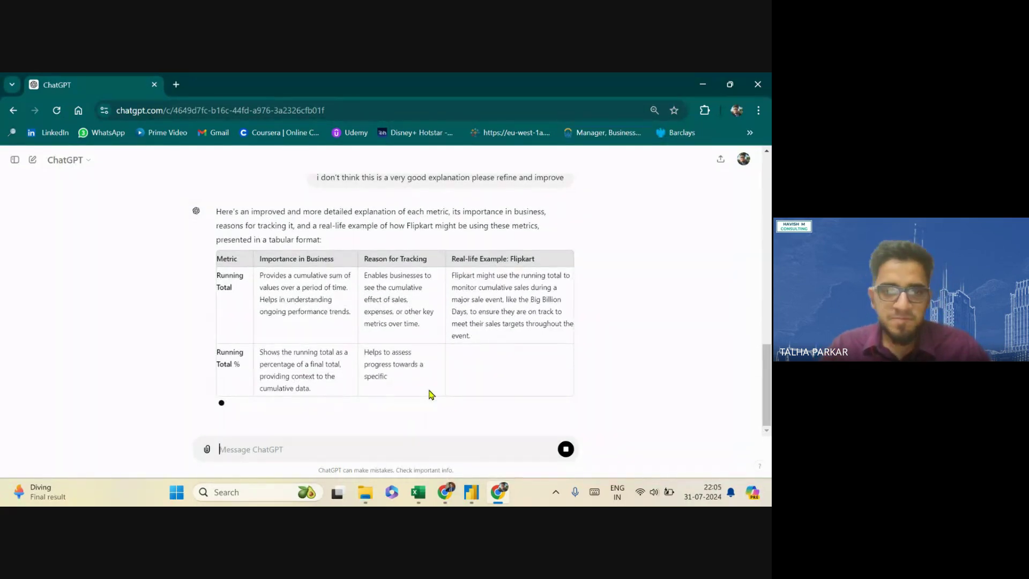
Enlarge the refined table and read its Running Total and Running Total % explanations with their Flipkart examples
key("ctrl+plus")
key("ctrl+plus")
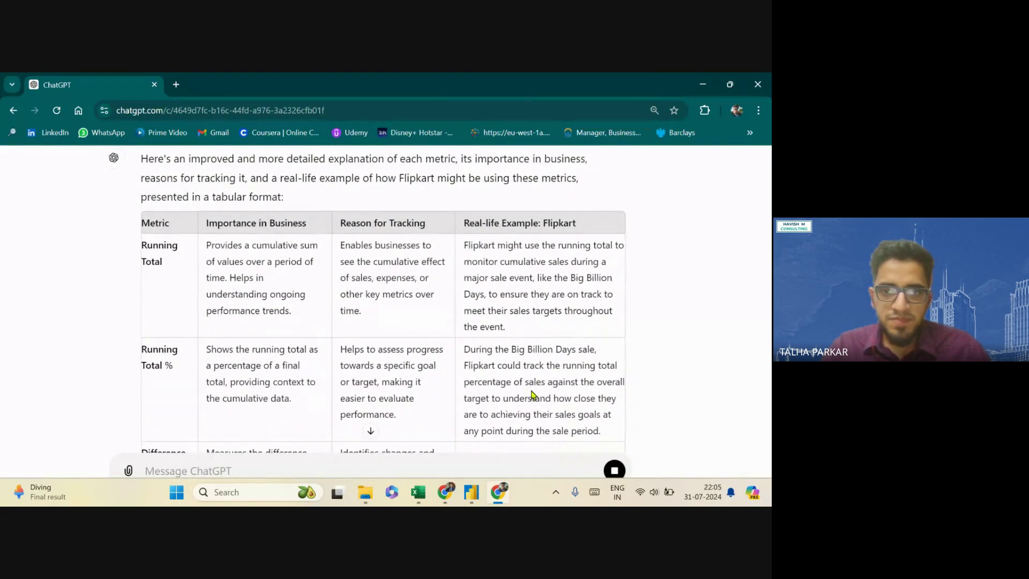
scroll(457, 386, "up", 3)
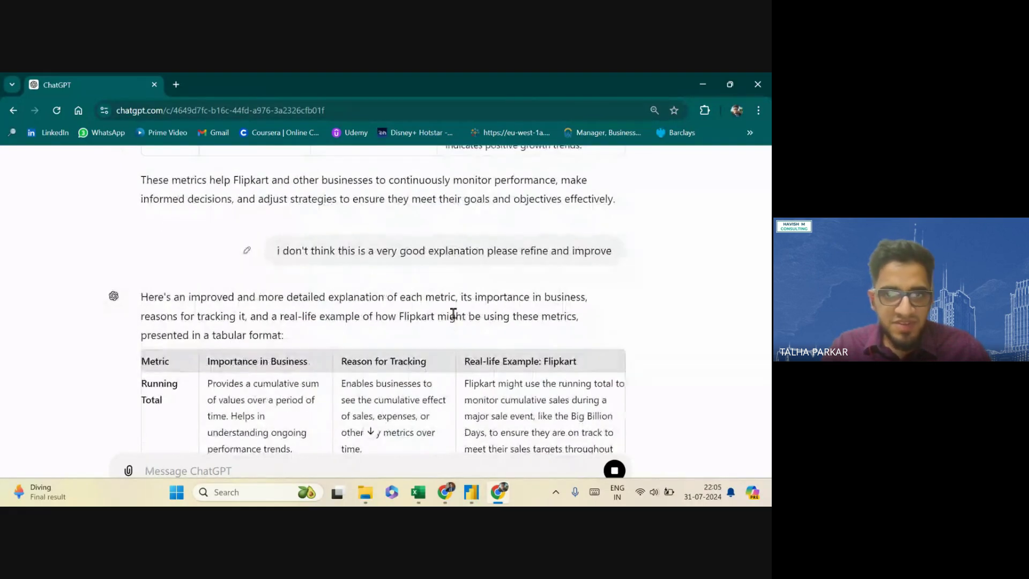
scroll(413, 286, "down", 3)
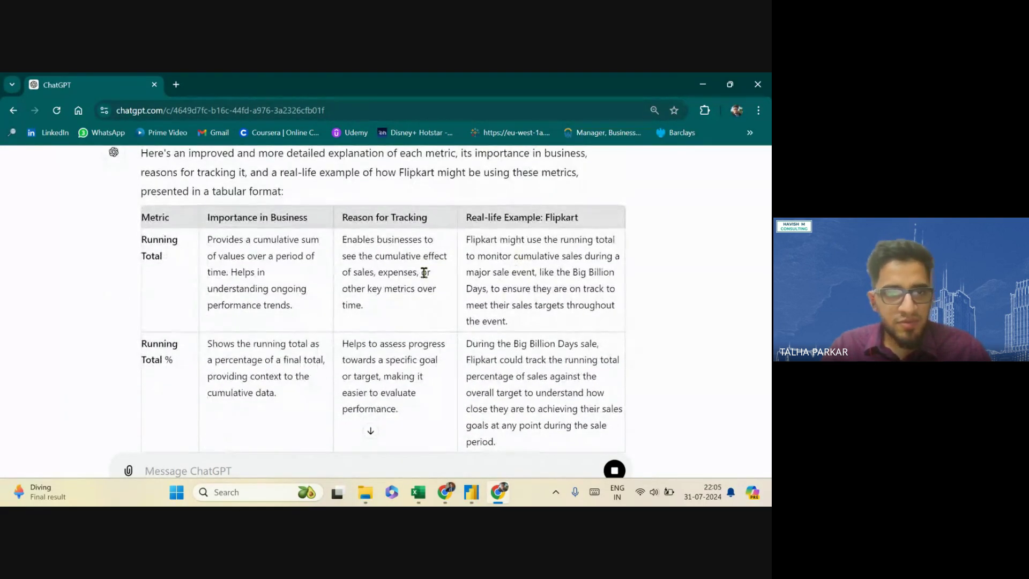
scroll(299, 299, "down", 2)
scroll(236, 335, "up", 1)
scroll(231, 329, "up", 3, "ctrl")
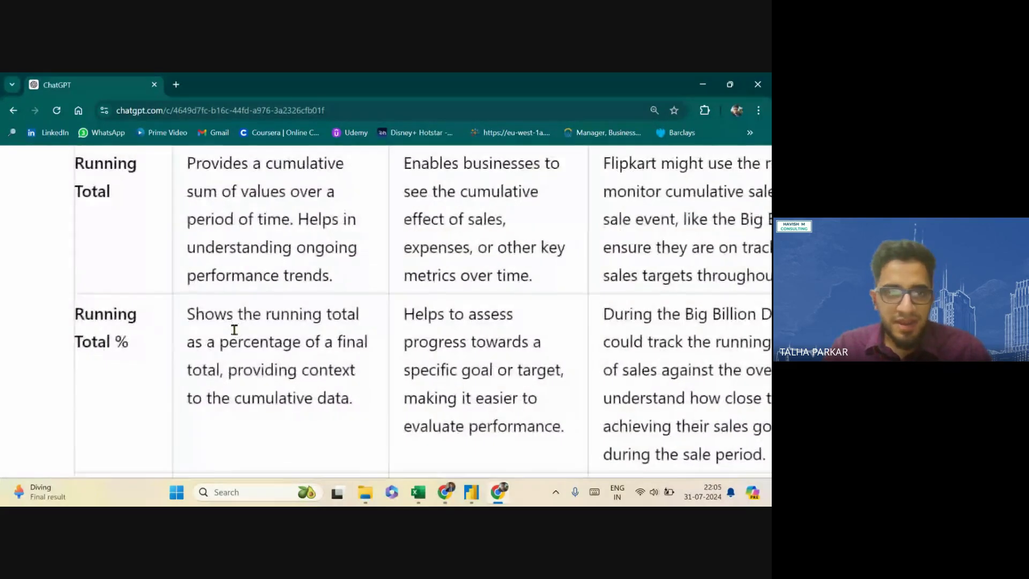
scroll(234, 329, "up", 1, "ctrl")
scroll(234, 329, "down", 1, "ctrl")
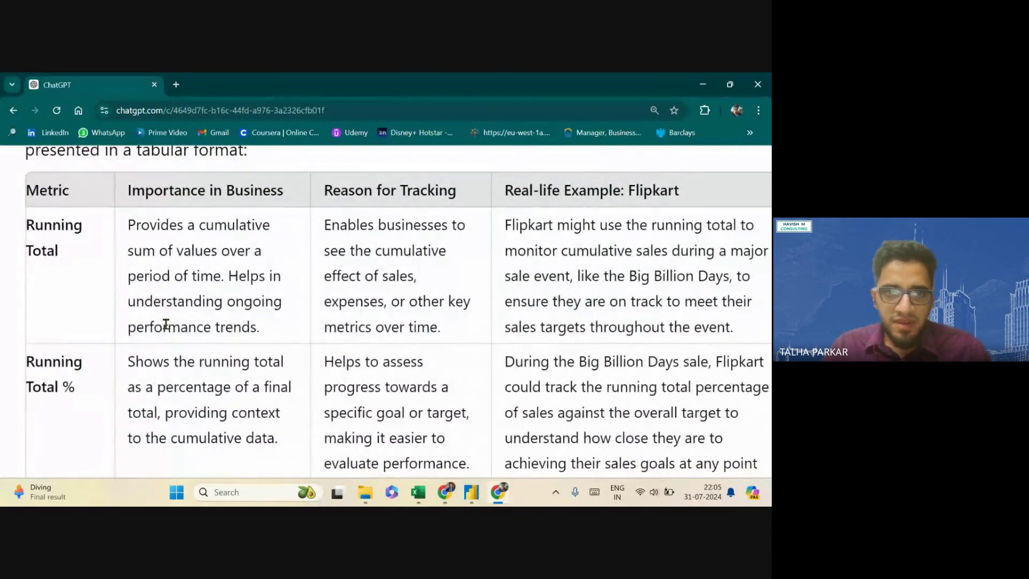
scroll(166, 324, "right", 1)
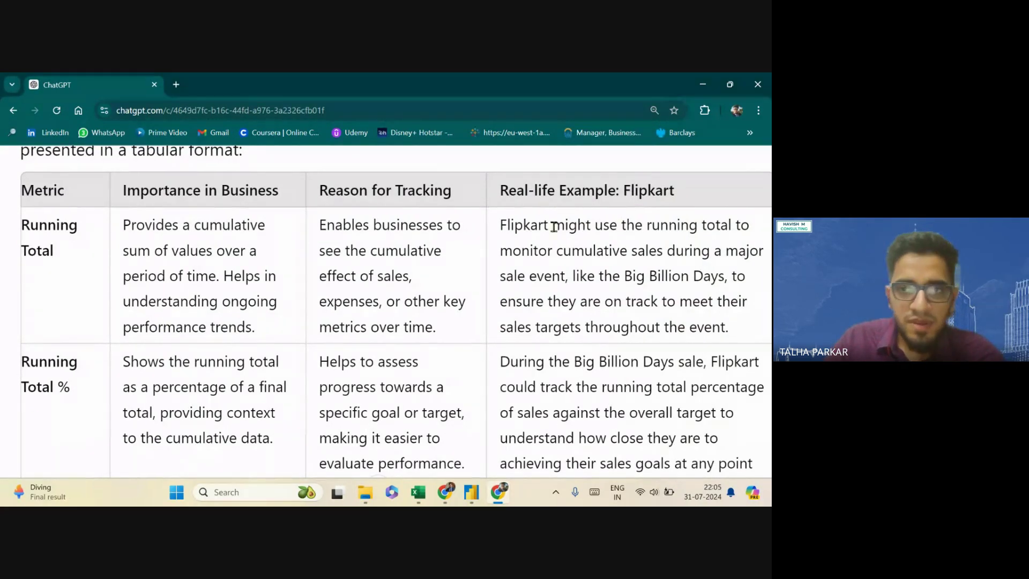
scroll(540, 321, "down", 1)
scroll(541, 324, "down", 1, "ctrl")
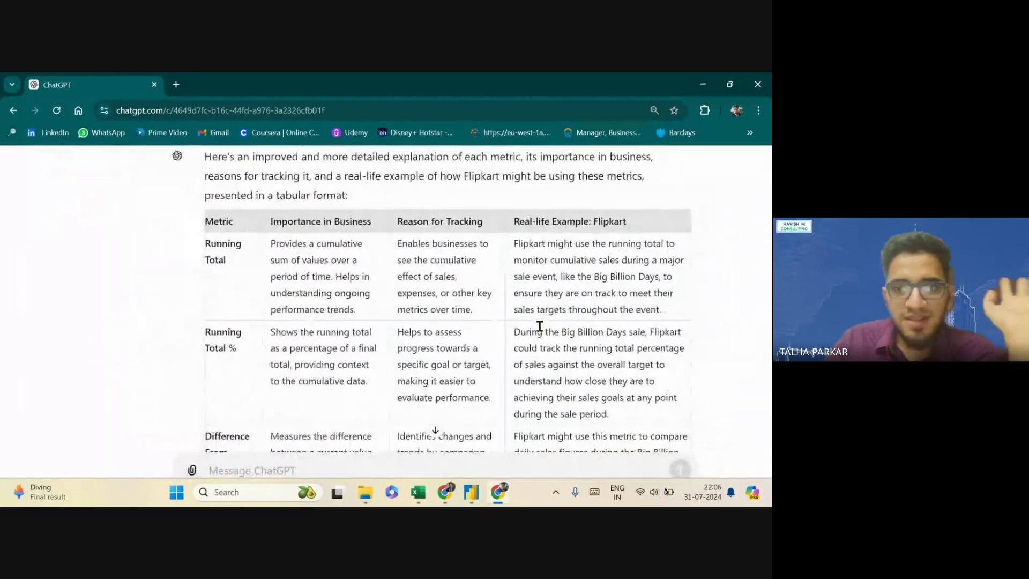
Examine the refined explanations and Flipkart examples for Difference From and % Difference From
scroll(542, 330, "down", 1)
scroll(540, 331, "down", 3)
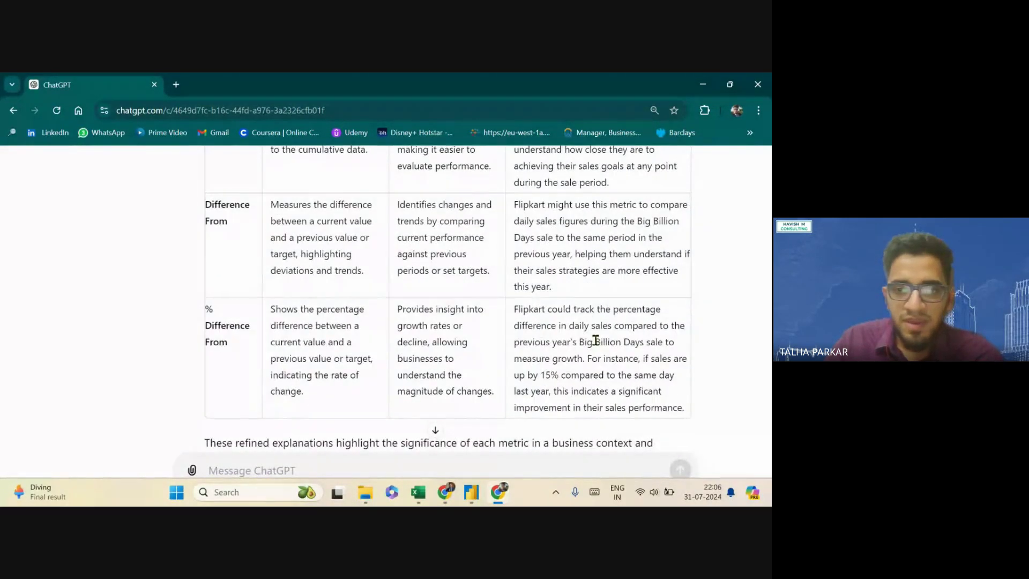
scroll(645, 387, "up", 2, "ctrl")
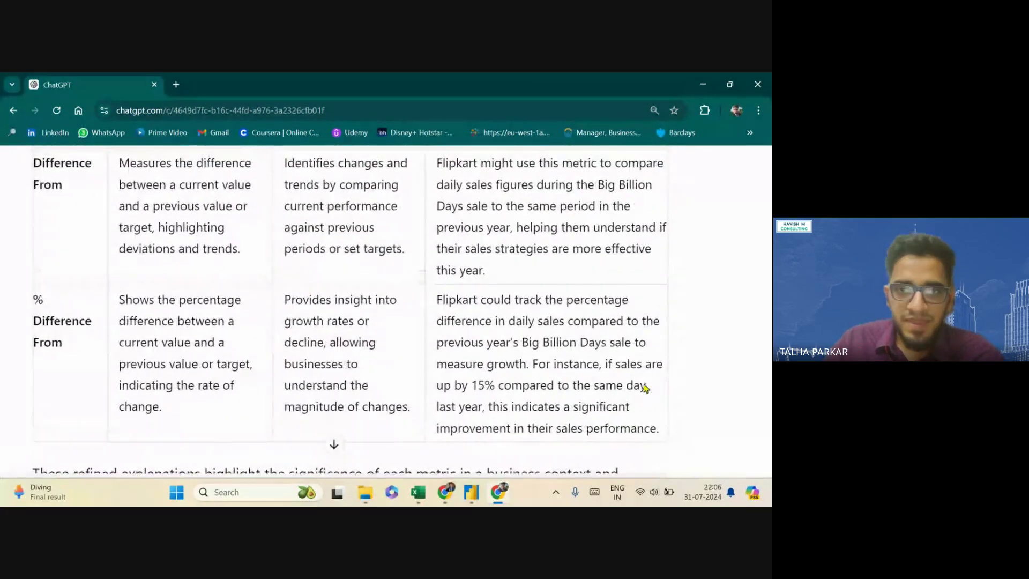
scroll(643, 383, "up", 1)
scroll(643, 383, "down", 1, "ctrl")
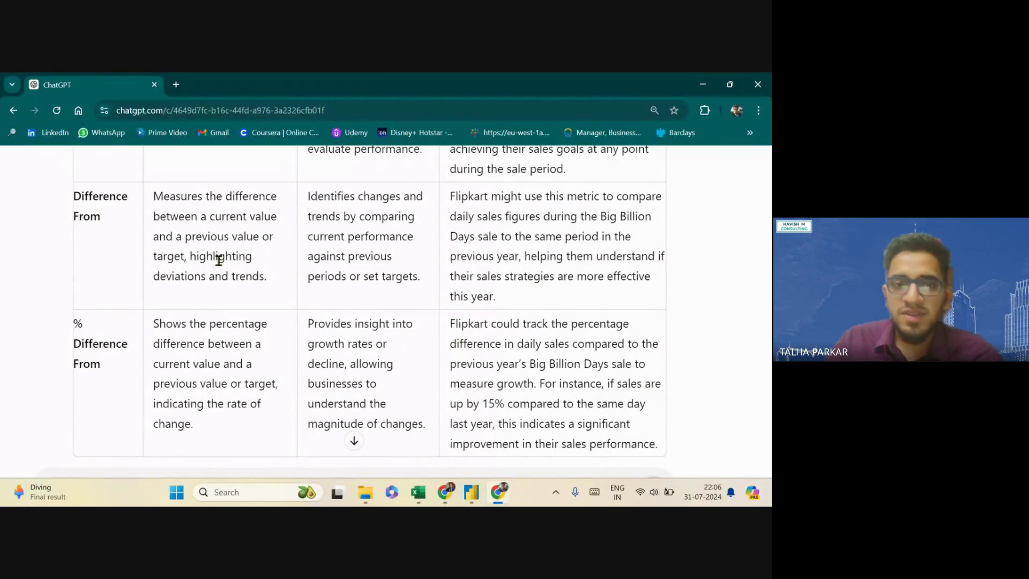
left_click_drag(153, 232, 210, 236)
scroll(210, 236, "down", 3, "ctrl")
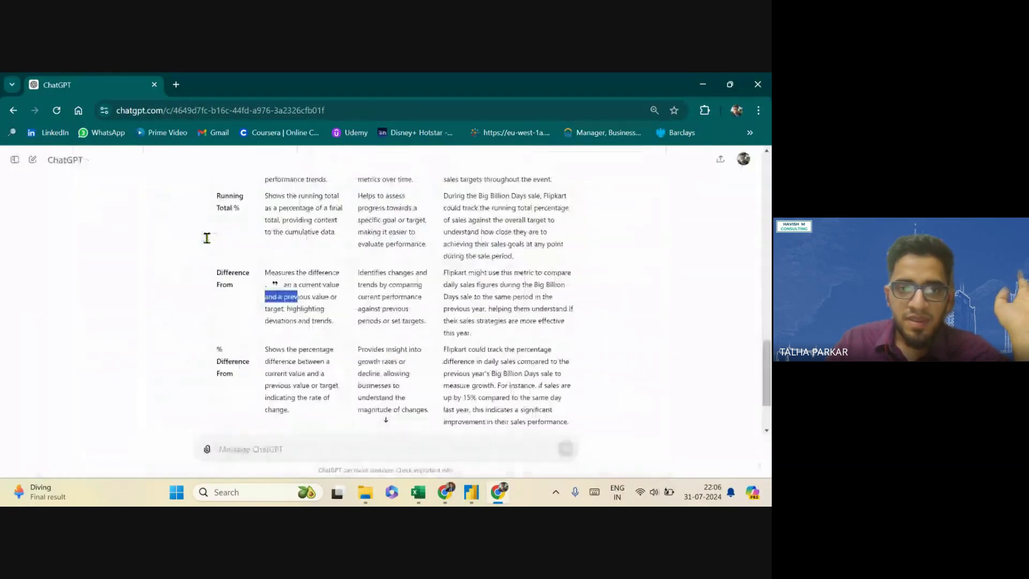
scroll(316, 349, "down", 2)
Send the follow-up "also tell me in an additional column what type of data should i use these calcs on, for example time period, category subcategory etc"
left_click(313, 440)
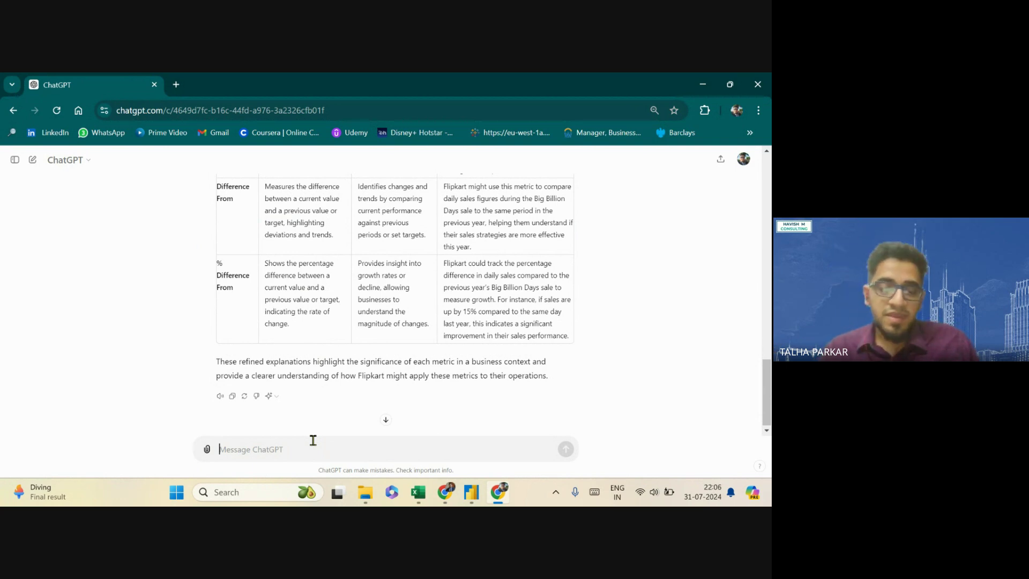
type("also tell me in an additional co")
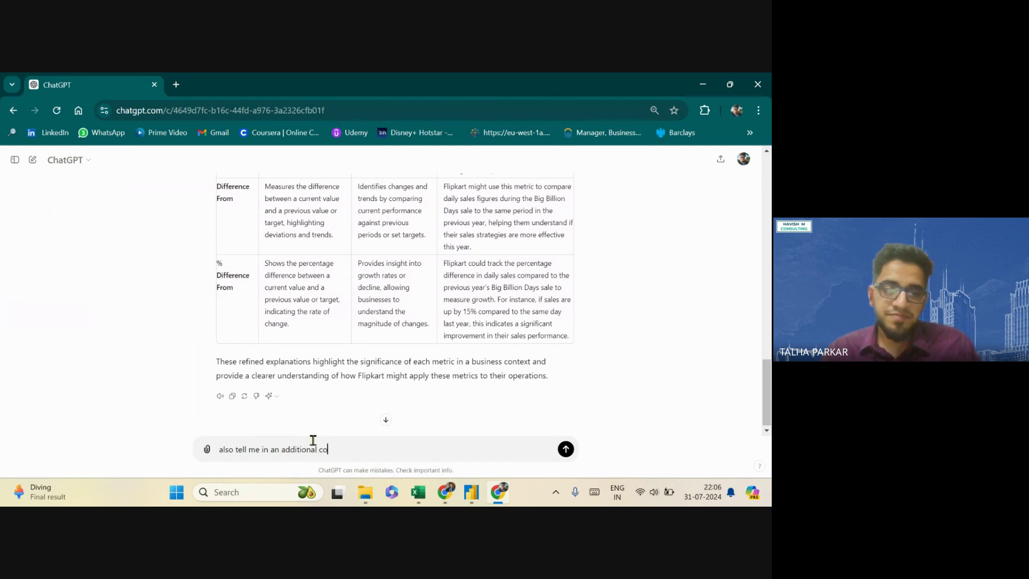
type("lumn wh")
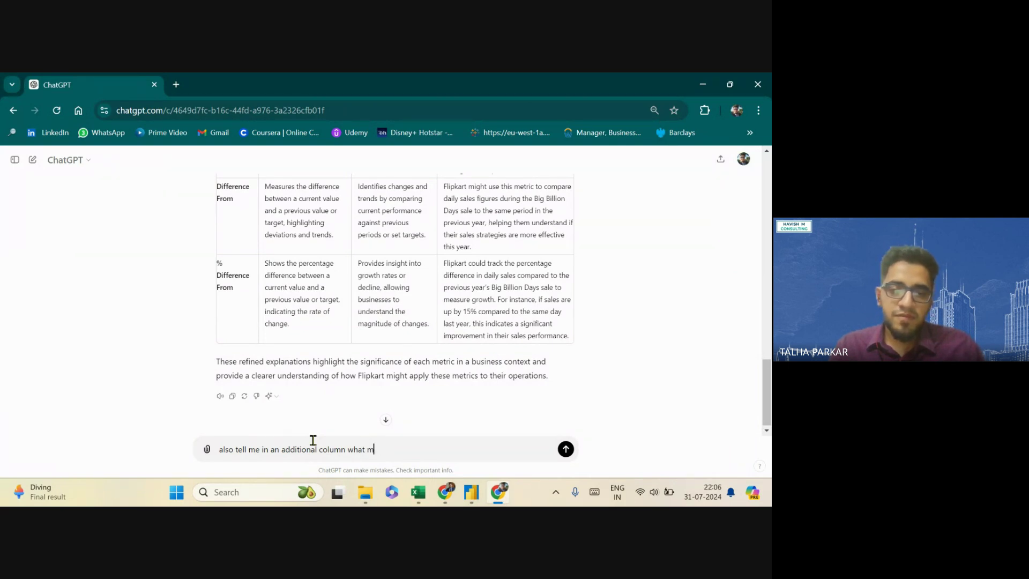
type("at type of data should i measure")
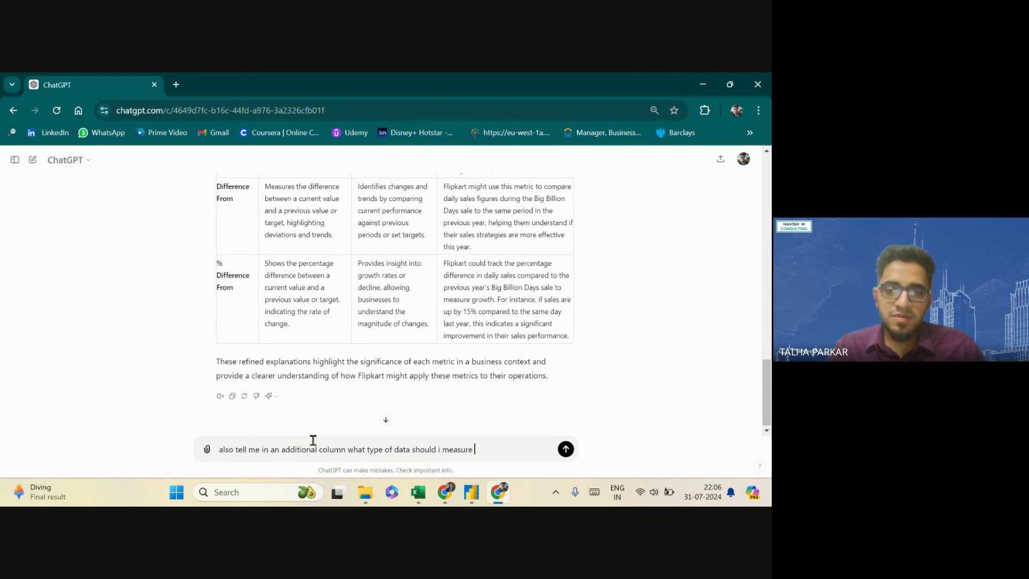
key("ctrl+BackSpace")
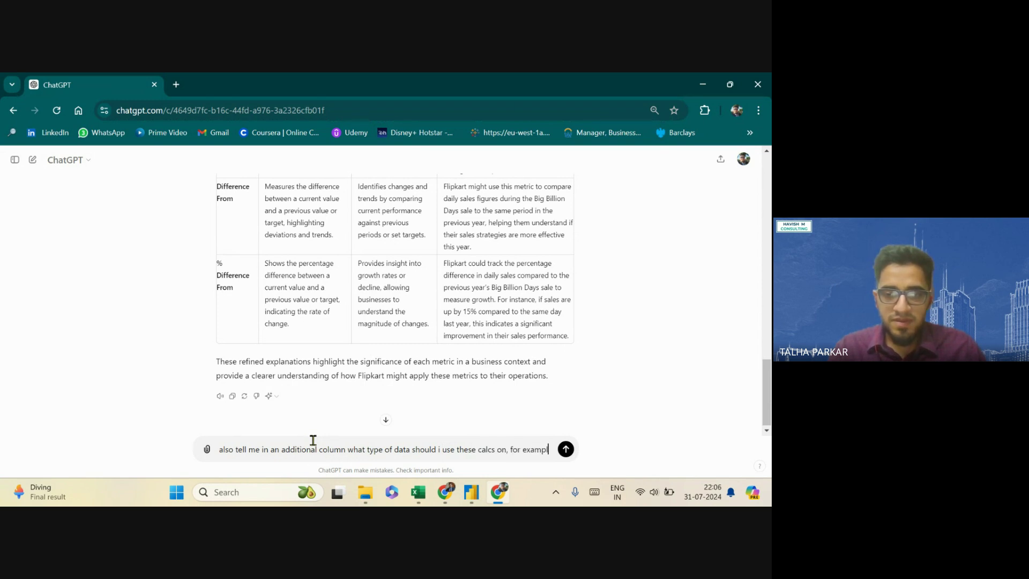
type("e time period, category subcategory etc")
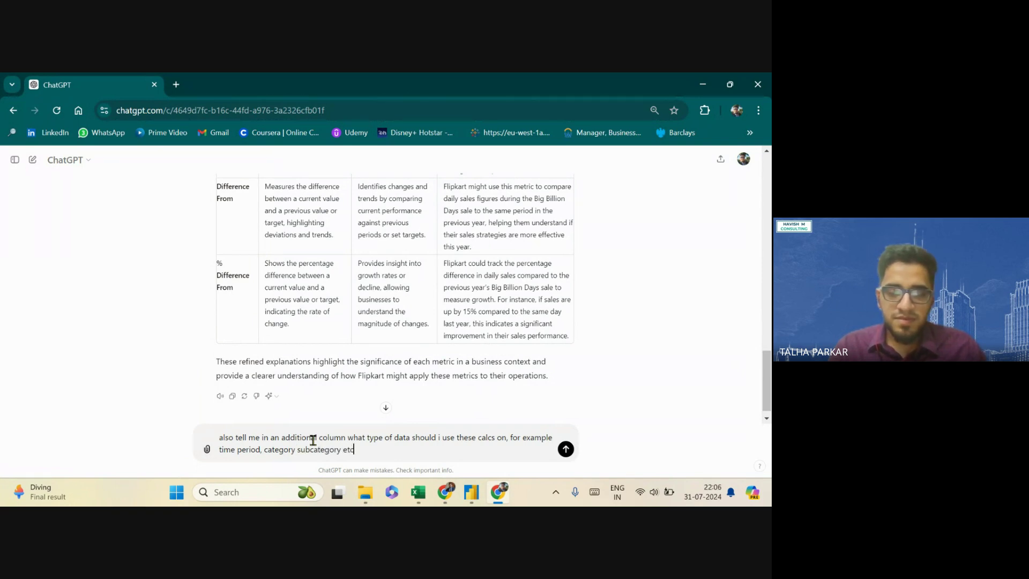
key("Return")
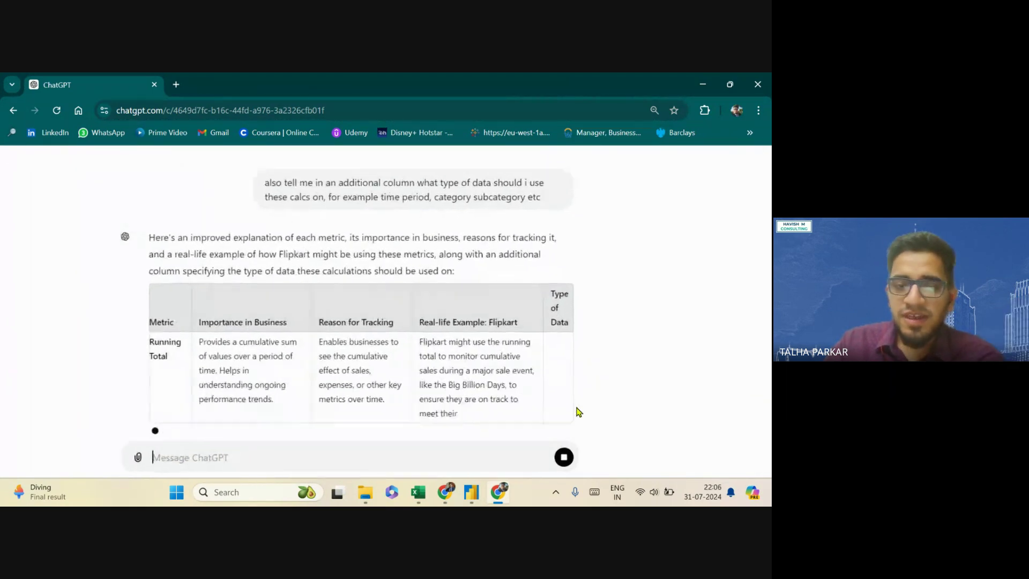
Read the new Type of Data column for all four metrics in the extended table, enlarging the page while reading
key("ctrl+plus")
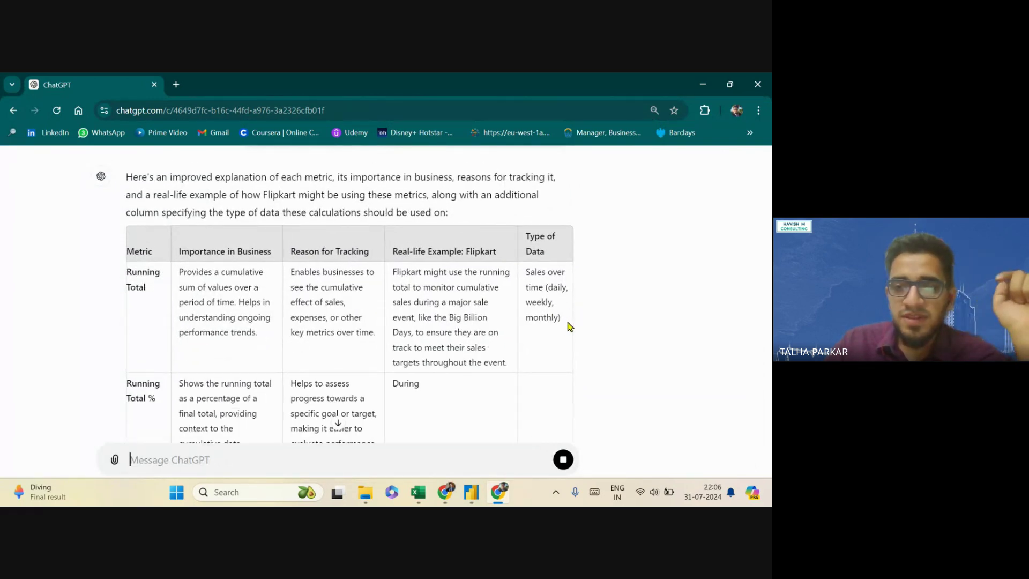
scroll(568, 327, "down", 1)
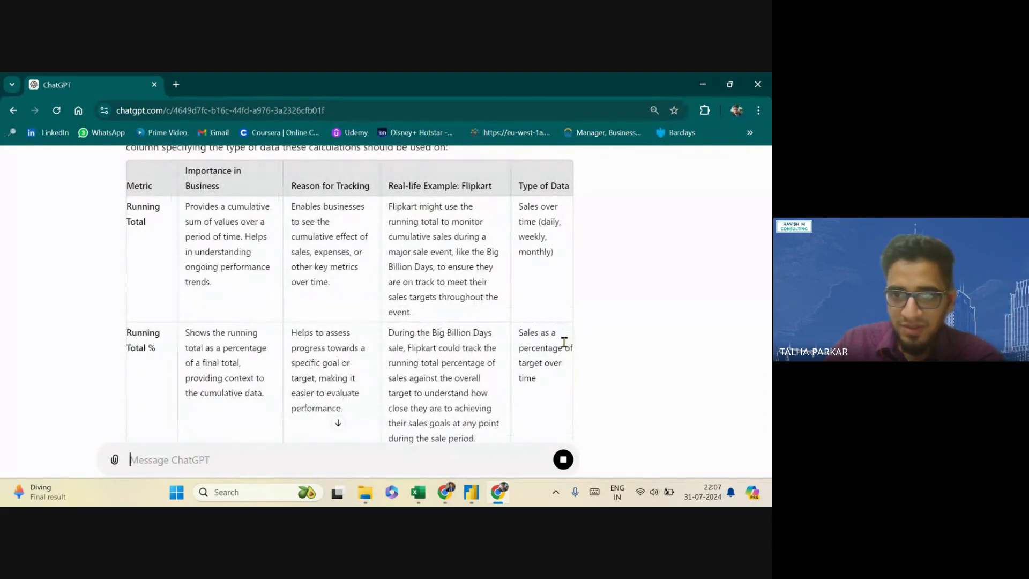
scroll(565, 343, "down", 1)
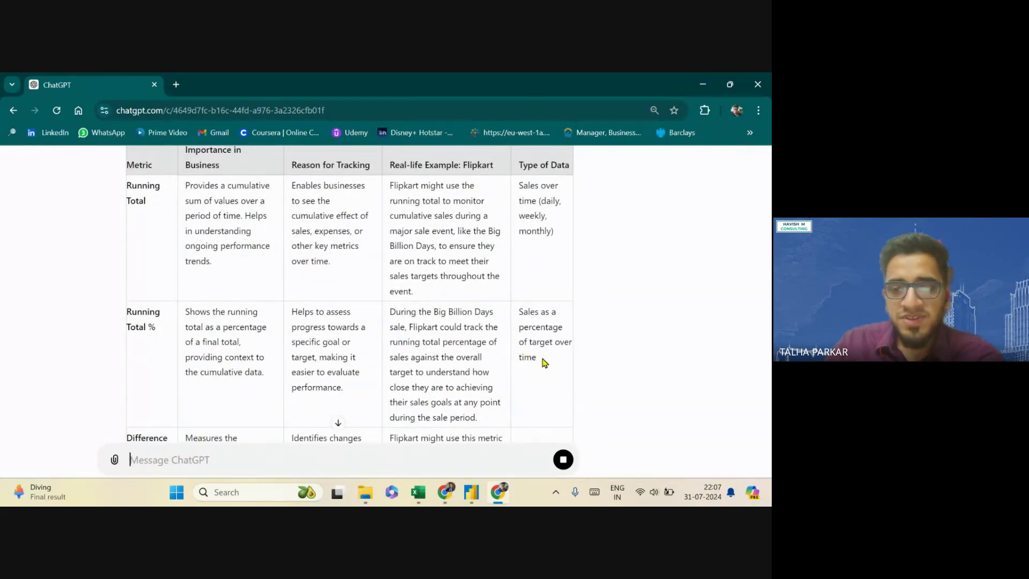
scroll(550, 365, "down", 1)
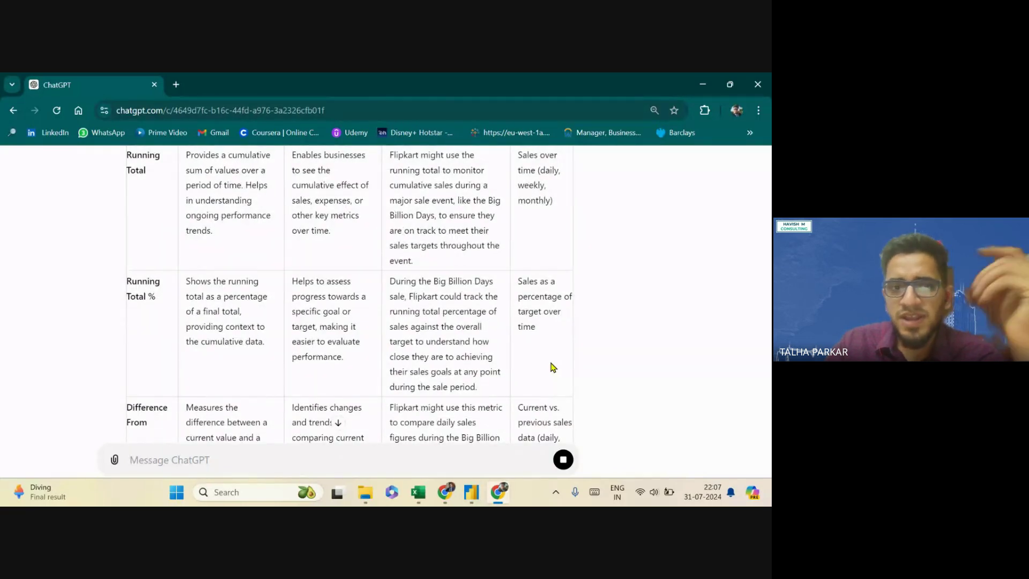
scroll(551, 366, "down", 2)
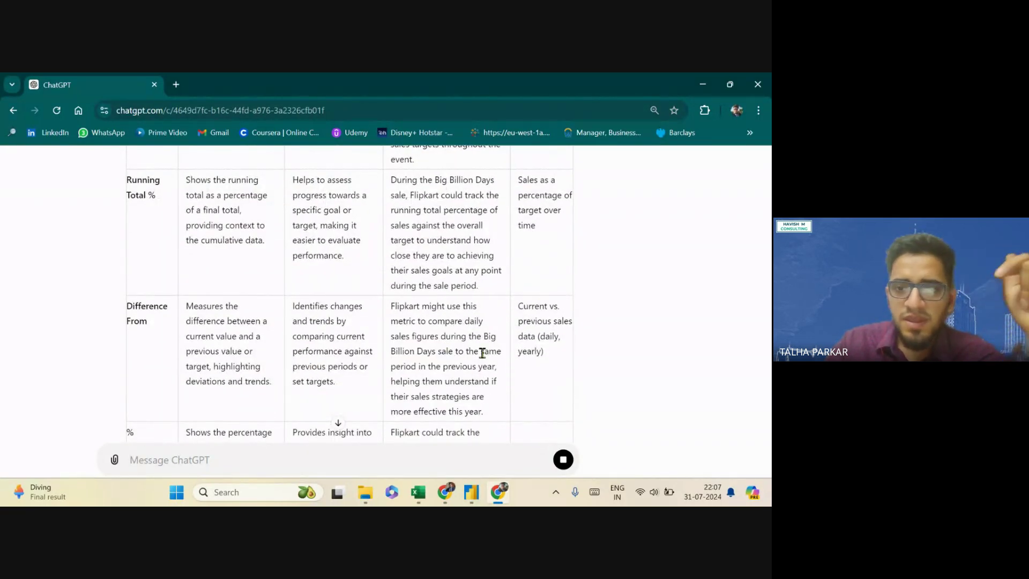
left_click_drag(569, 355, 516, 325)
scroll(516, 325, "down", 3)
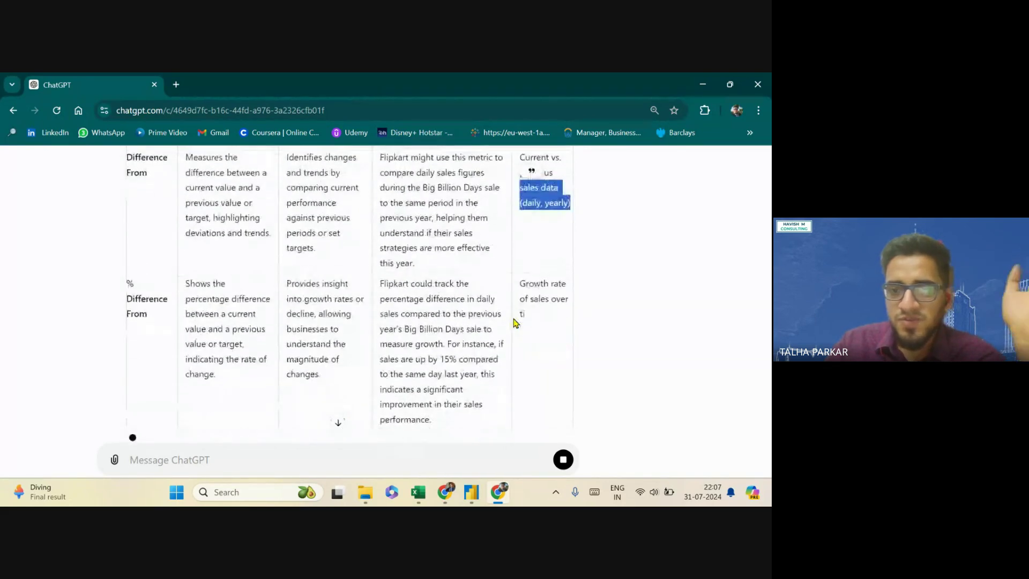
scroll(538, 316, "down", 1)
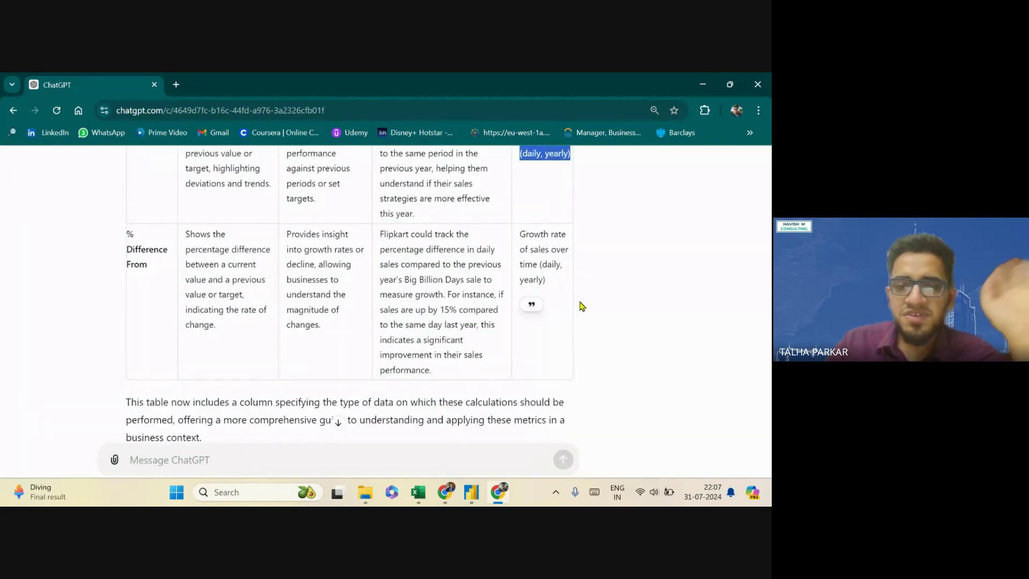
key("ctrl+minus")
scroll(581, 306, "down", 1)
scroll(493, 357, "up", 10)
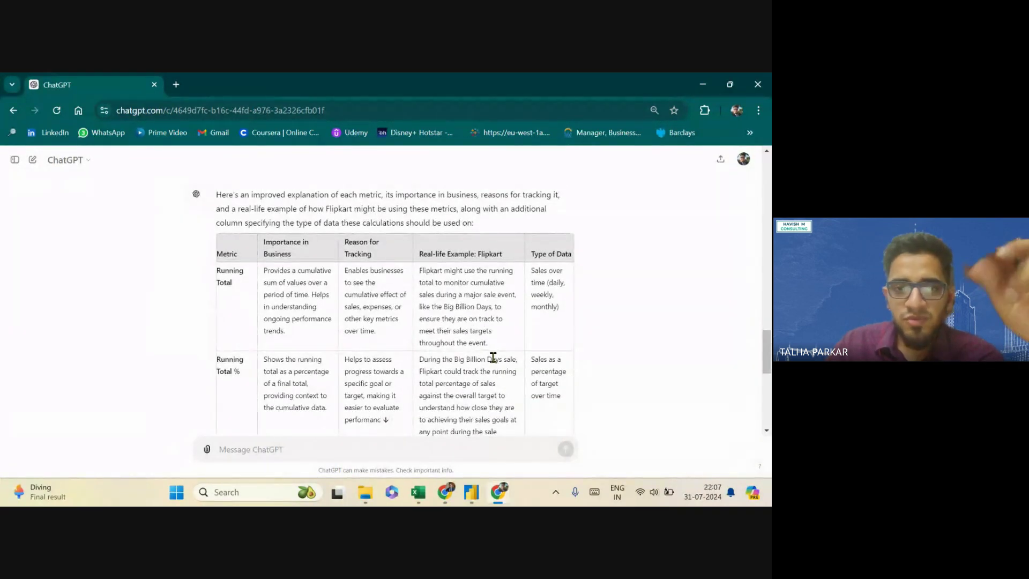
Start a new chat and send the prompt "list all show value as calcs in pivot table"
left_click(30, 160)
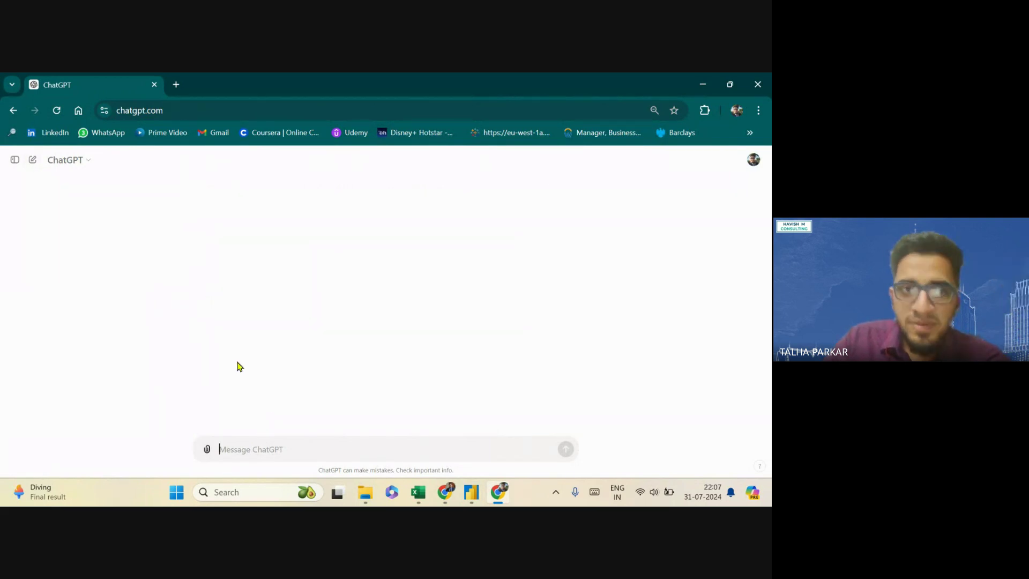
right_click(276, 439)
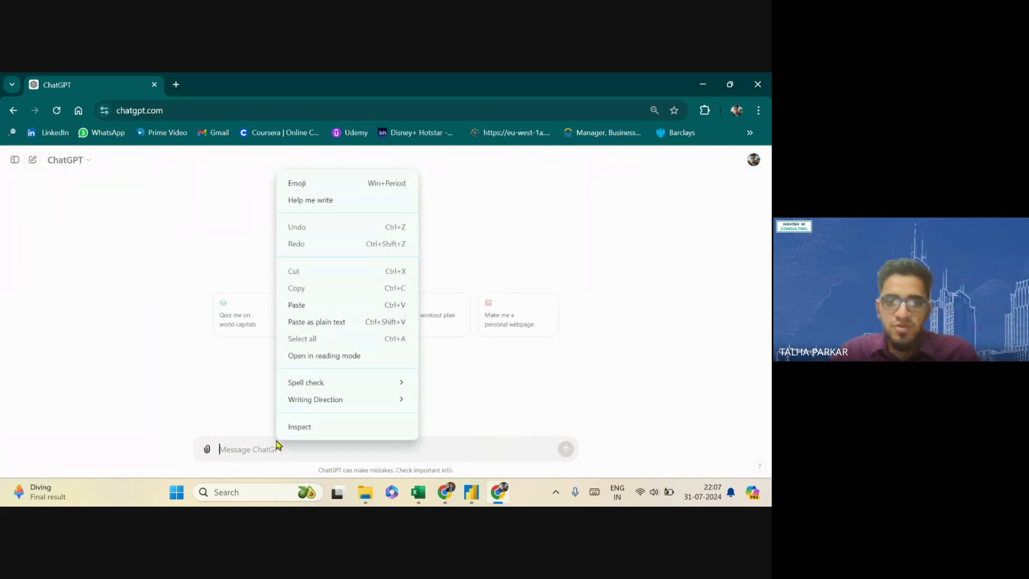
left_click(276, 440)
scroll(275, 441, "up", 5)
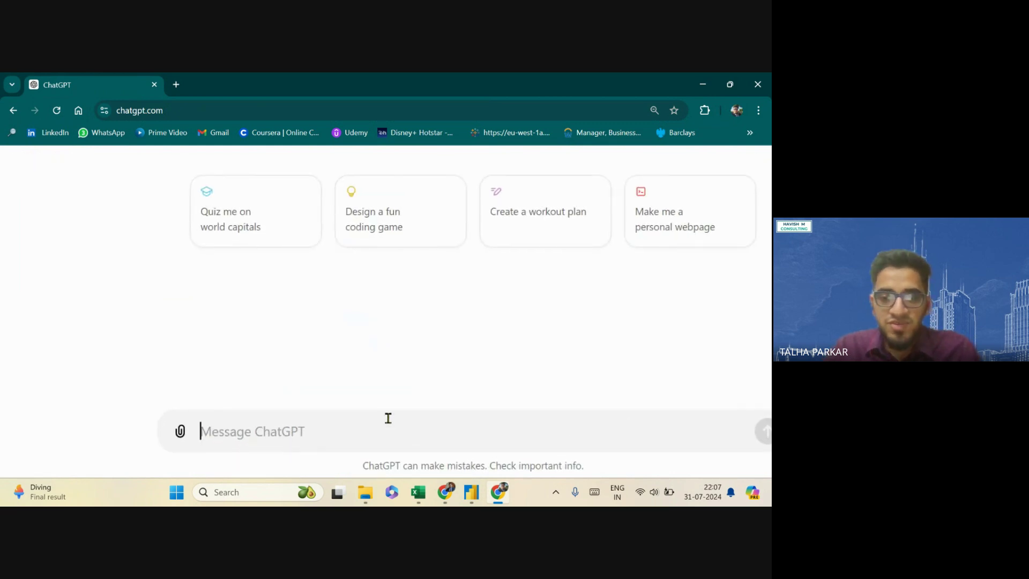
type("p")
key("BackSpace")
type("list all")
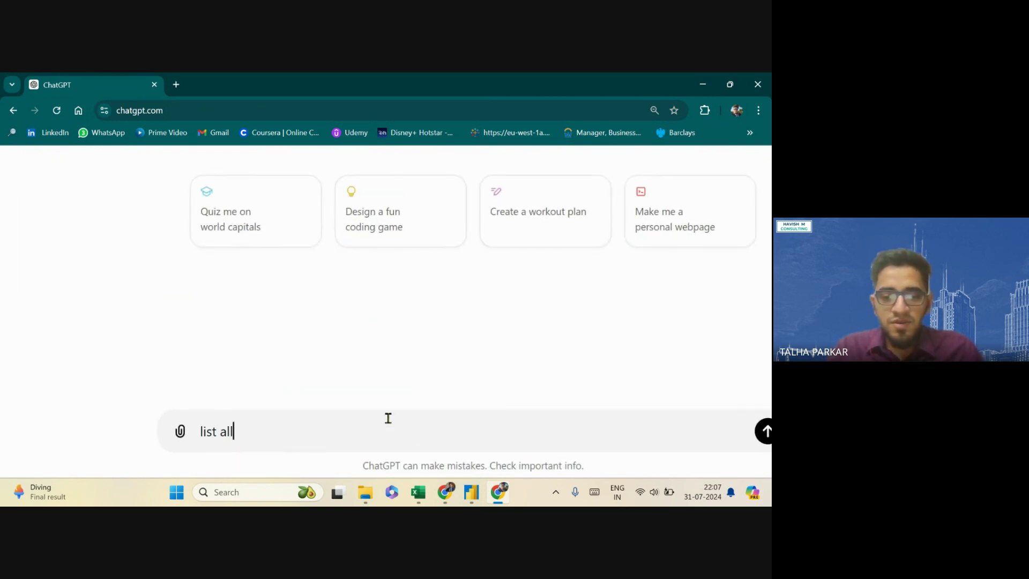
type(" show value as ")
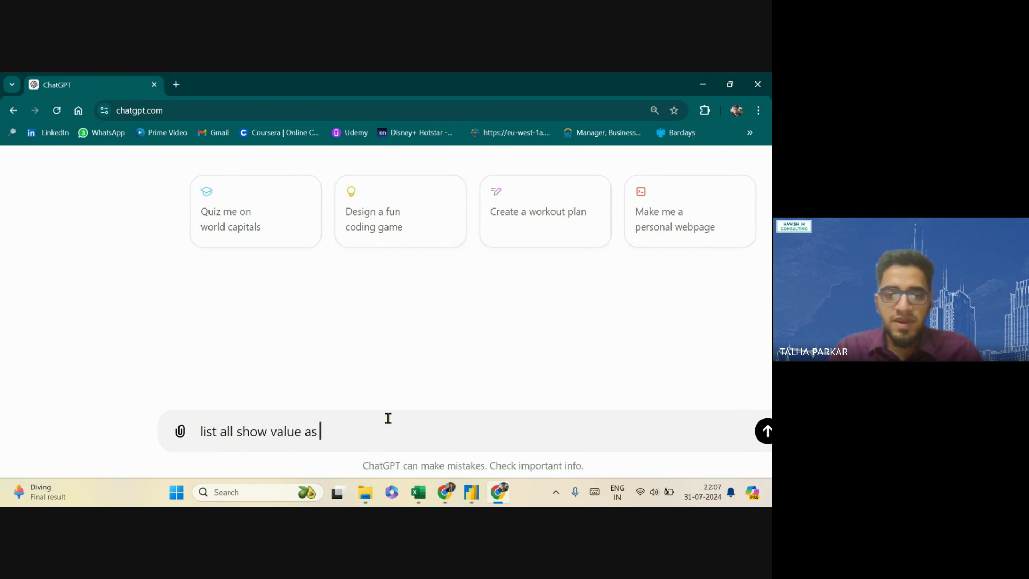
type("calcs in pivot table")
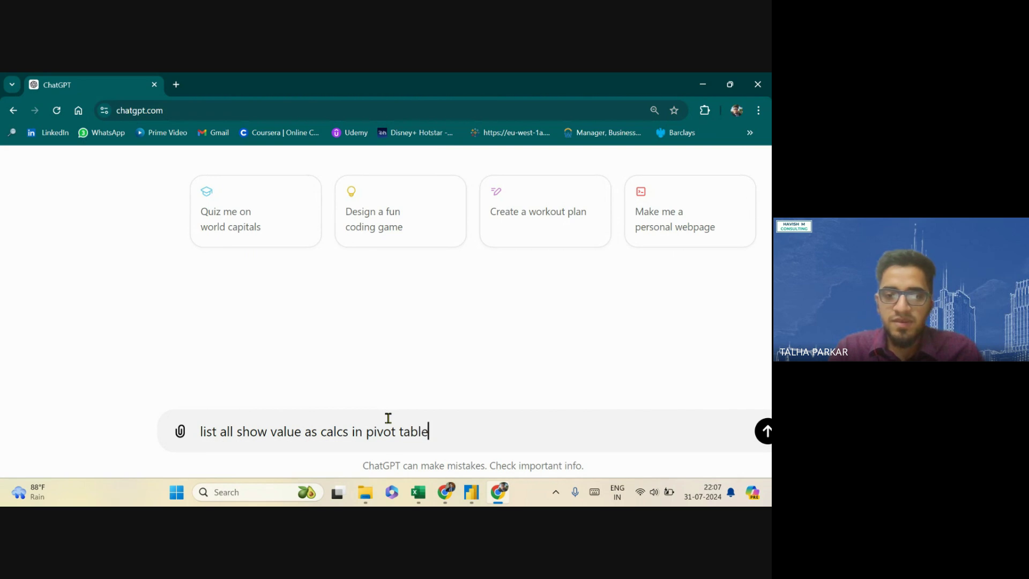
key("Return")
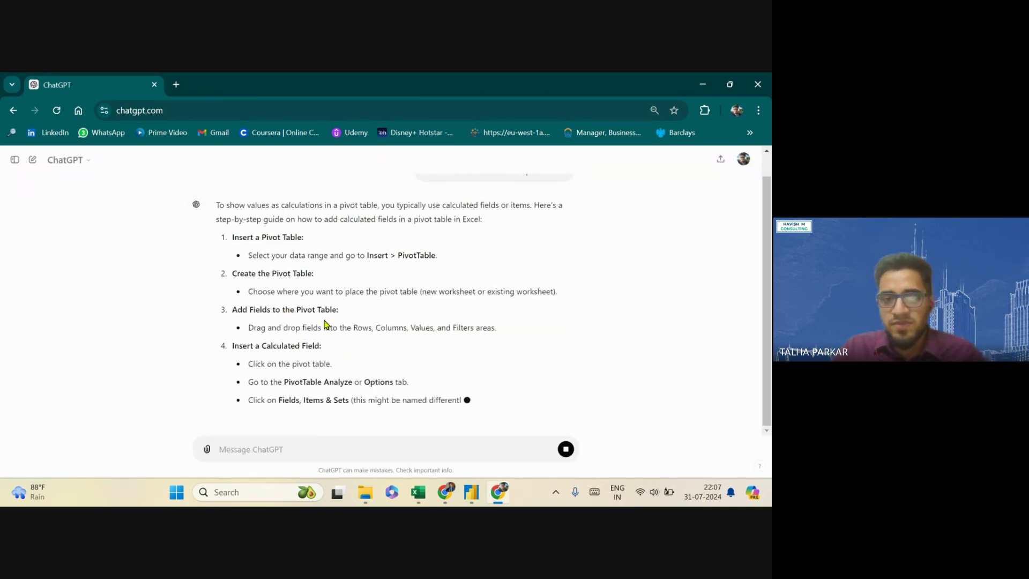
Edit the sent prompt to "list all show value as calculations available inside a pivot table" and resend it
scroll(355, 409, "up", 6)
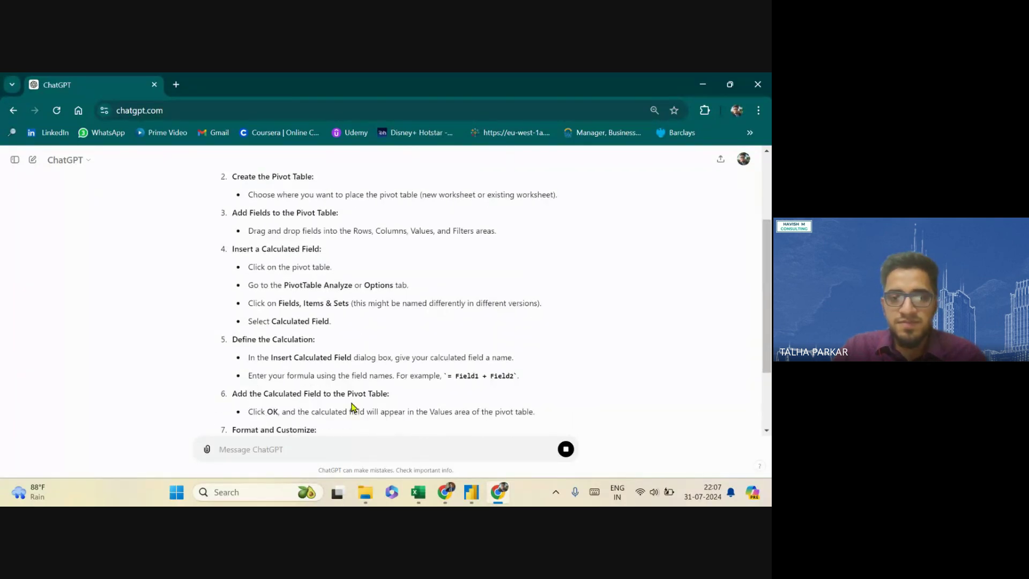
left_click(404, 194)
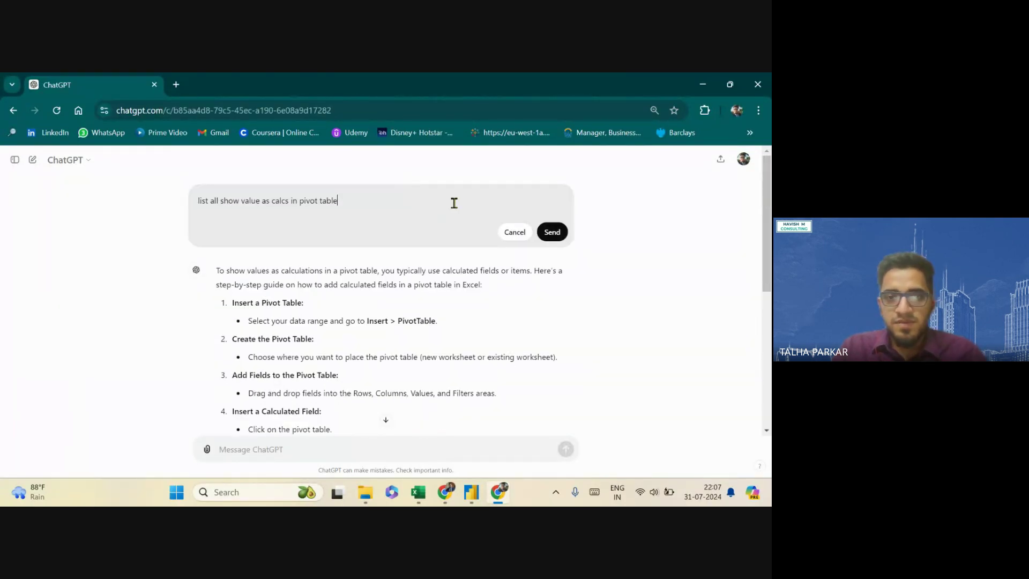
left_click_drag(288, 203, 310, 202)
key("BackSpace")
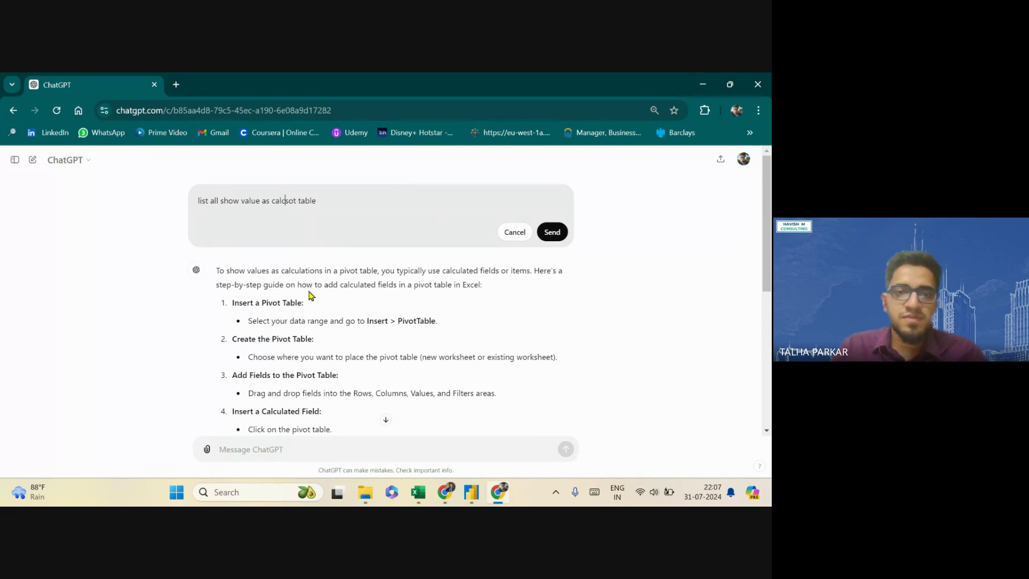
key("BackSpace")
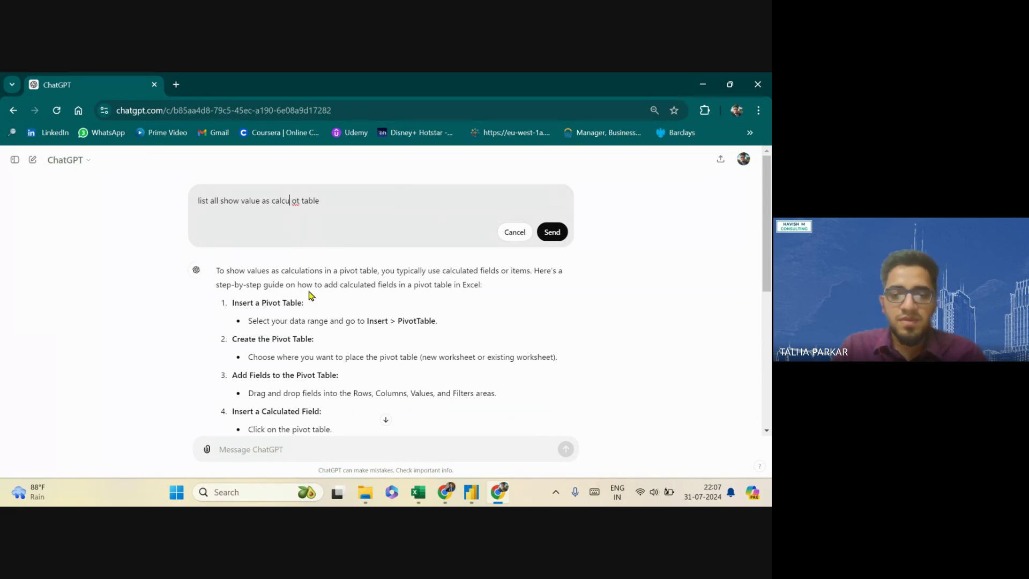
type("lations available")
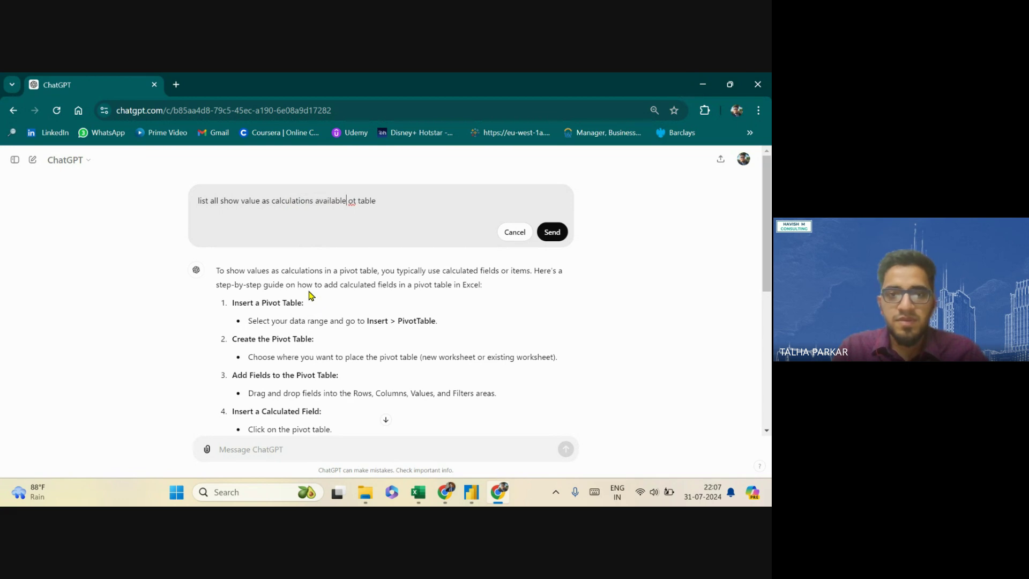
type(" ins ")
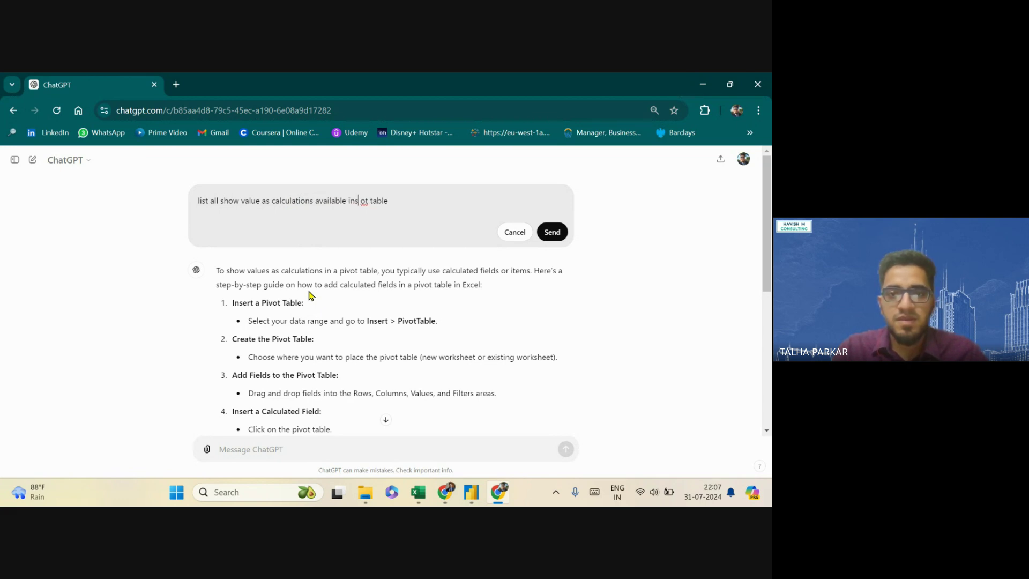
type("ide a ")
type("piv")
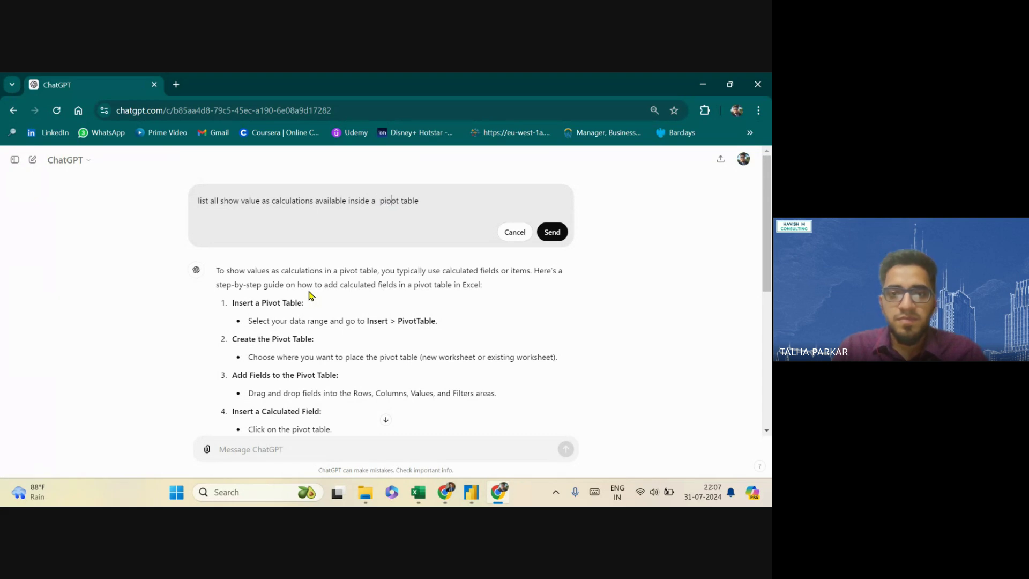
key("Return")
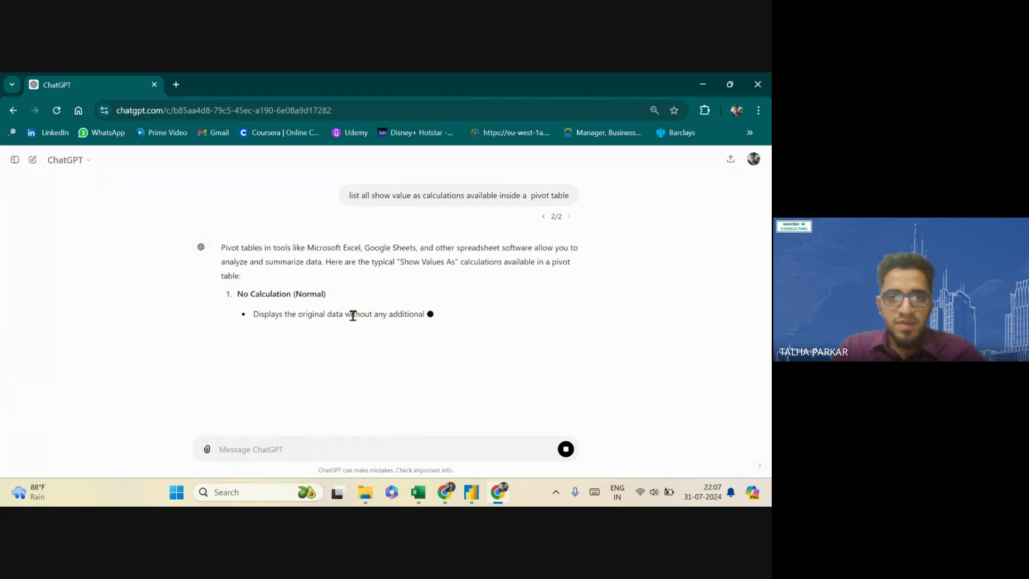
Look through the generated list of "Show Values As" calculations, including the percentage, difference, running total and rank options
scroll(280, 343, "up", 4, "ctrl")
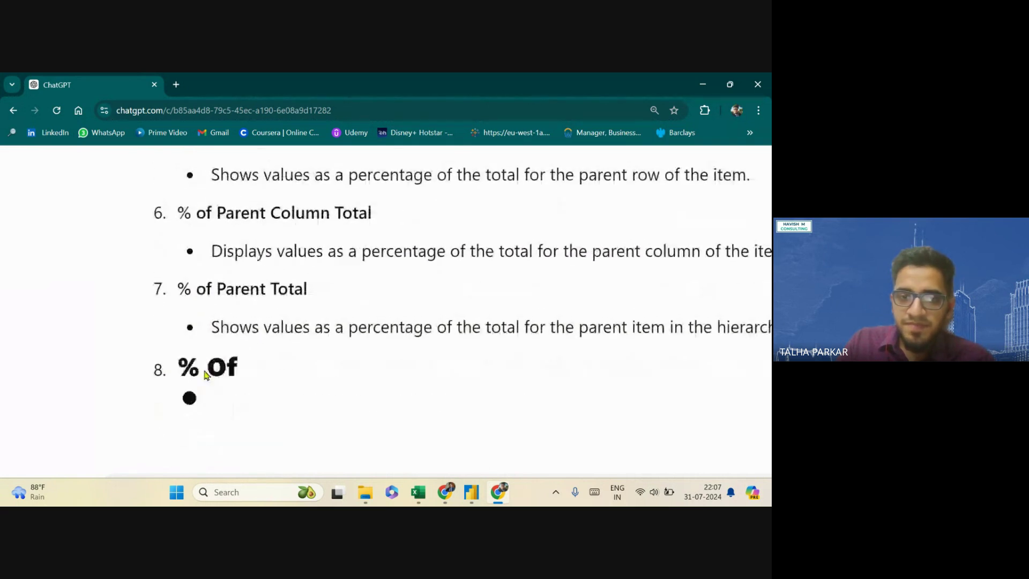
scroll(204, 359, "down", 4, "ctrl")
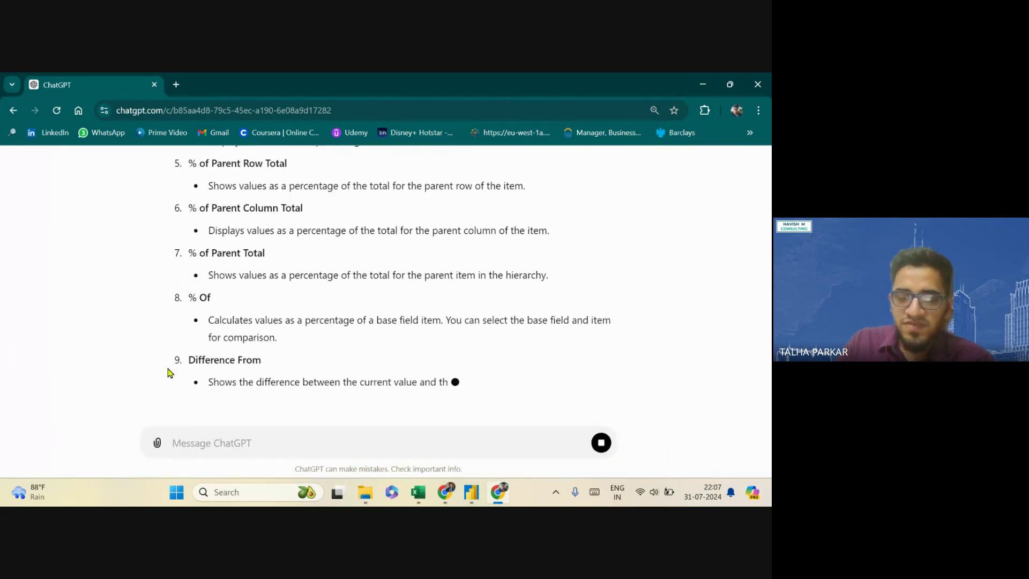
scroll(168, 372, "down", 2, "ctrl")
scroll(167, 372, "up", 10)
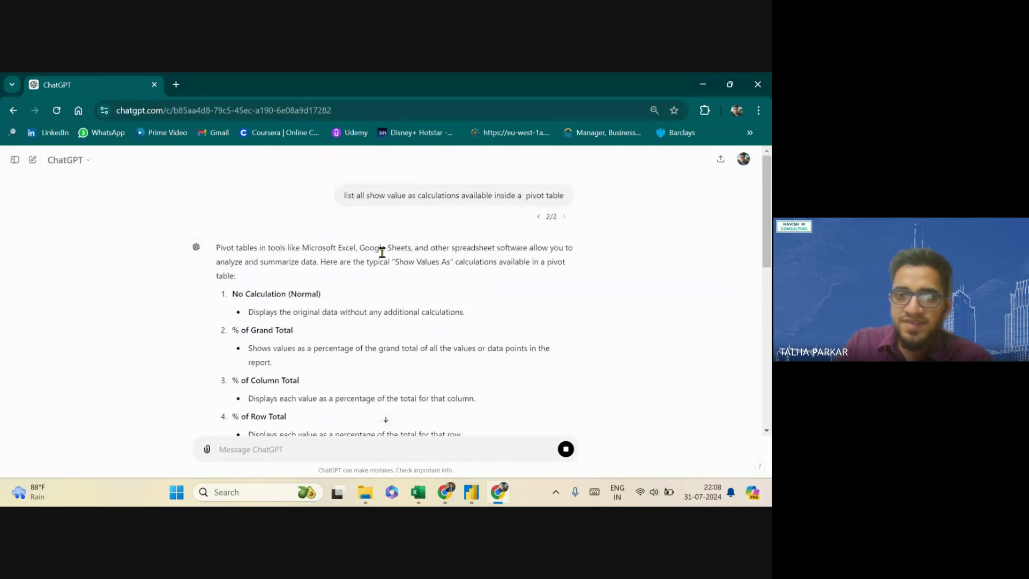
scroll(382, 252, "down", 10)
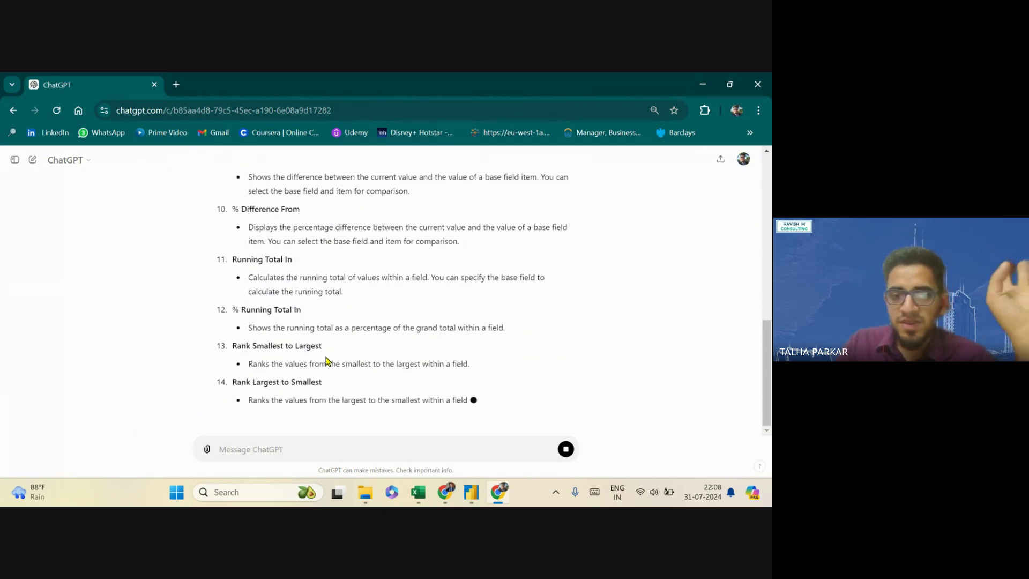
scroll(286, 372, "up", 2)
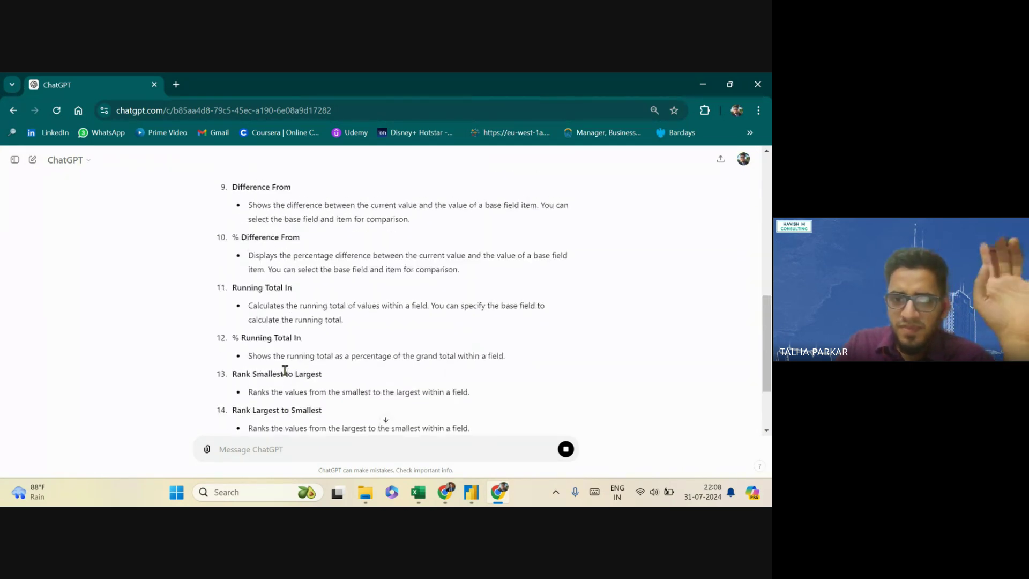
Begin a follow-up message with the line "tell me the ebst way i can understand where to use which calculation,"
scroll(285, 370, "down", 3)
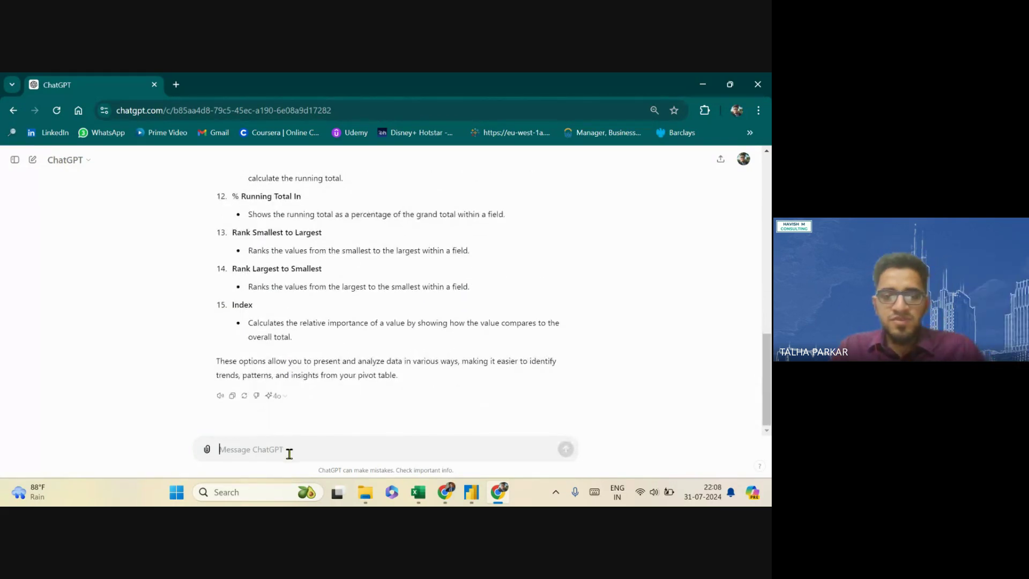
type("how do")
key("ctrl+a")
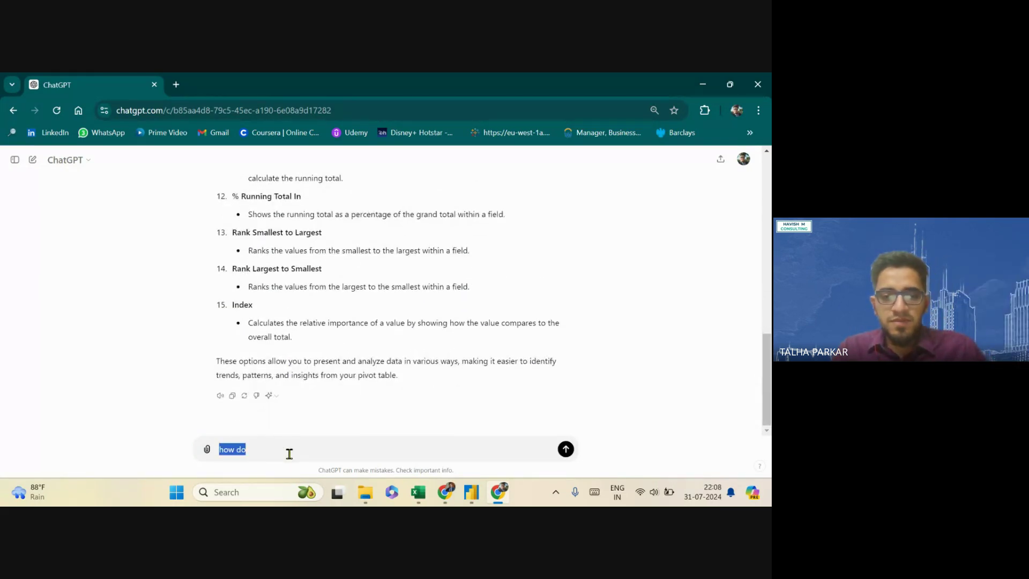
type("tell me the ebst way i can understand where to use which")
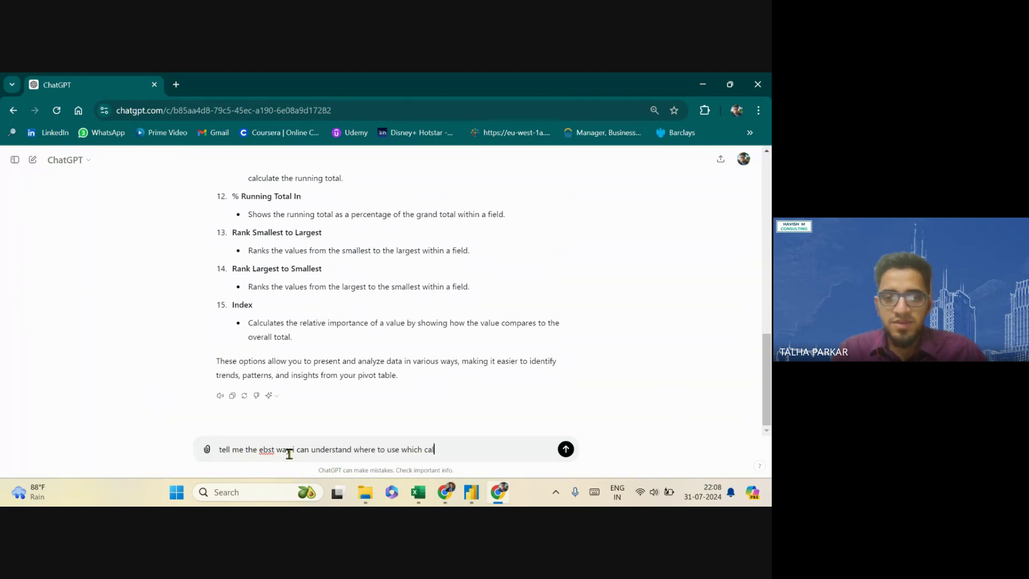
type(",")
key("shift+Return")
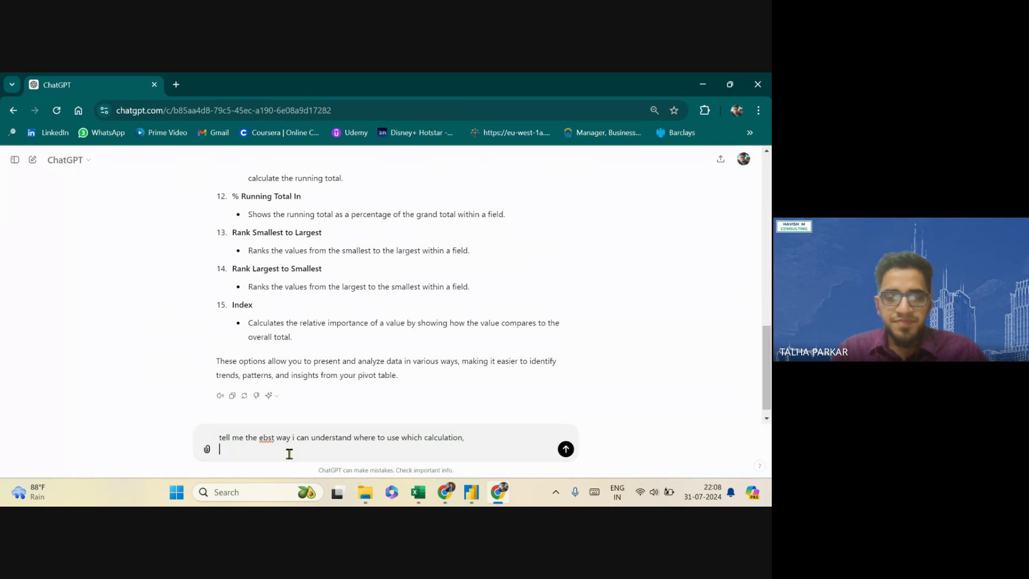
Add a second line reading "which calculation can be used in the same pivot, which should not be used in the same pivot"
type("which calculation can be used i")
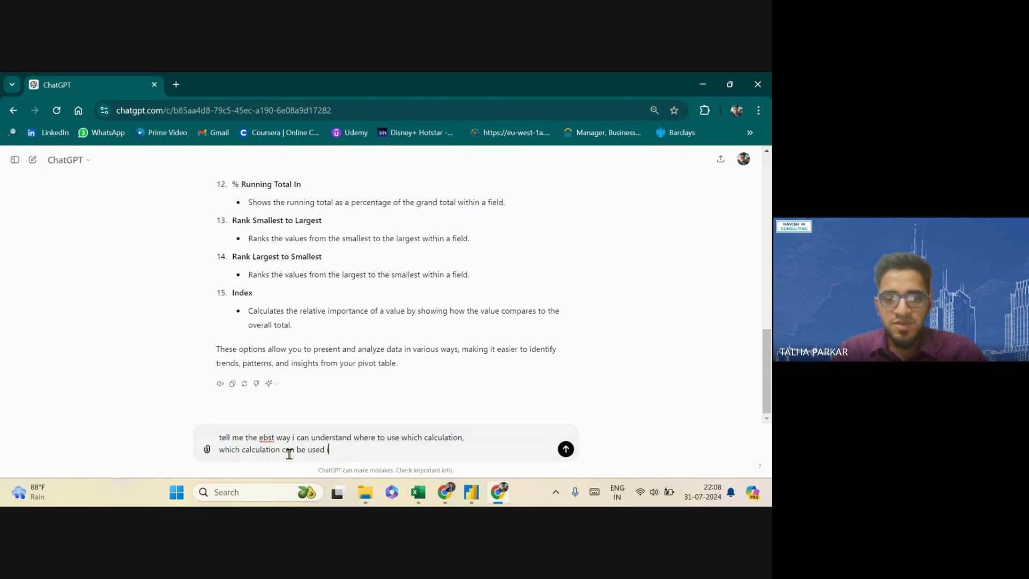
type(" pi")
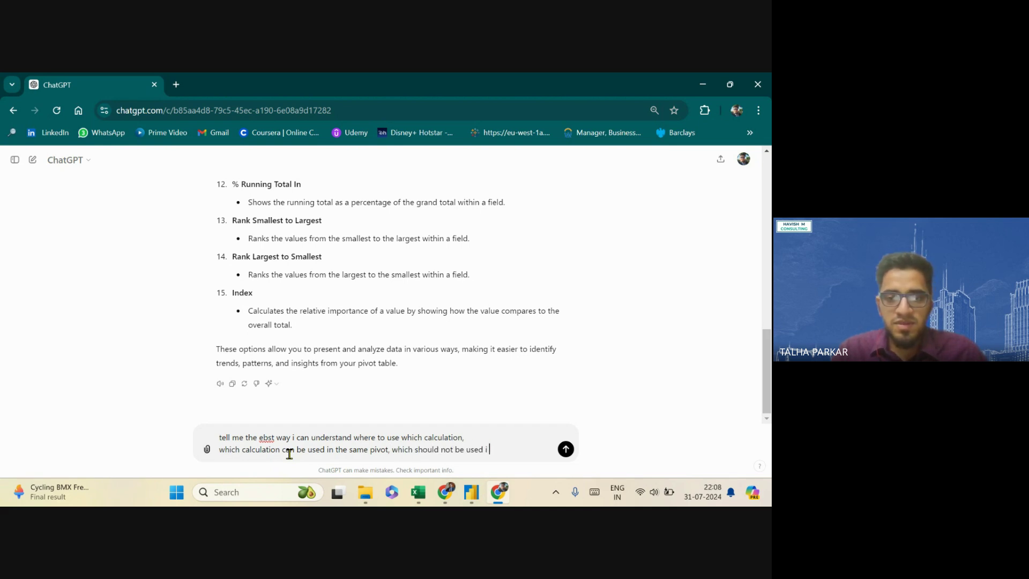
type("vot")
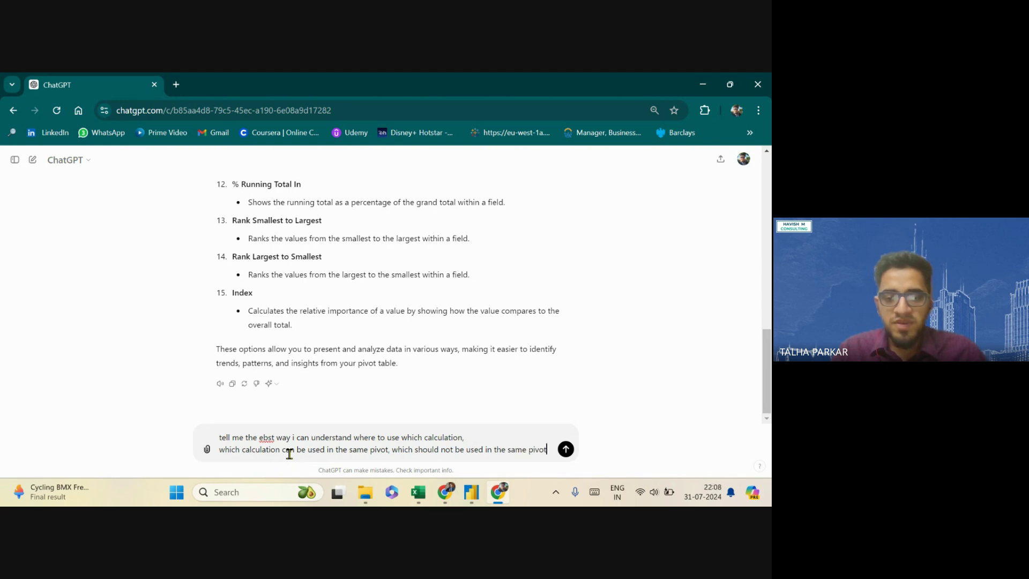
key("shift+Return")
Start a third line with "which calculations", make "calculation" plural in the second line, and correct "ebst" to "best" in the first
type("which cal")
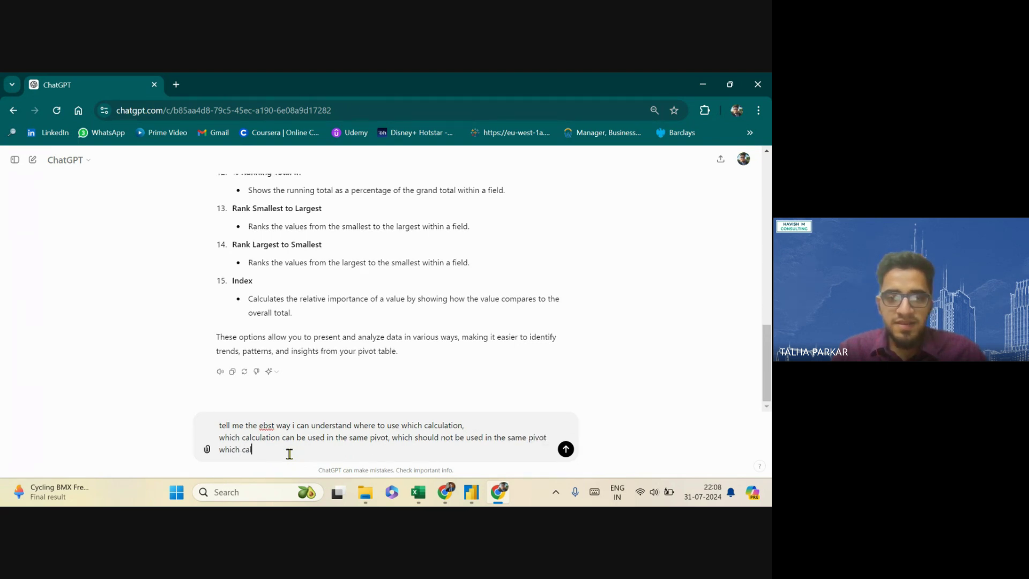
key("ctrl+shift+Right")
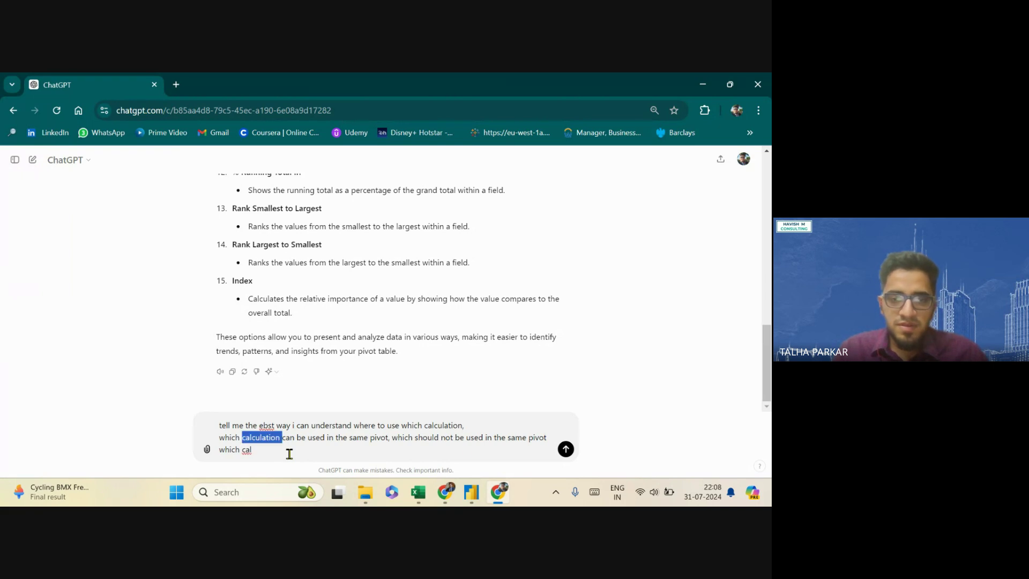
key("Down")
type("culation")
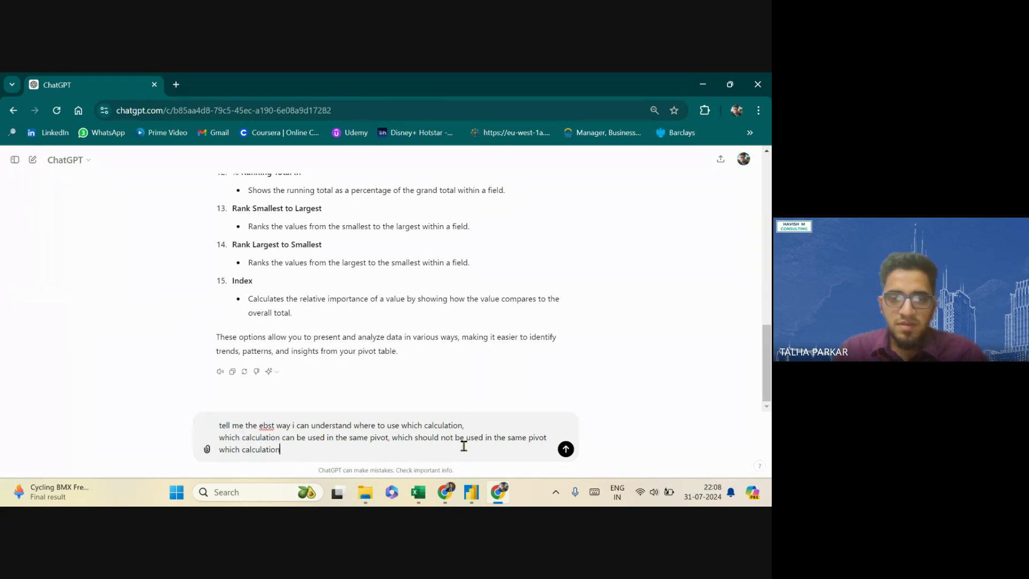
type("s")
key("Up")
type("s")
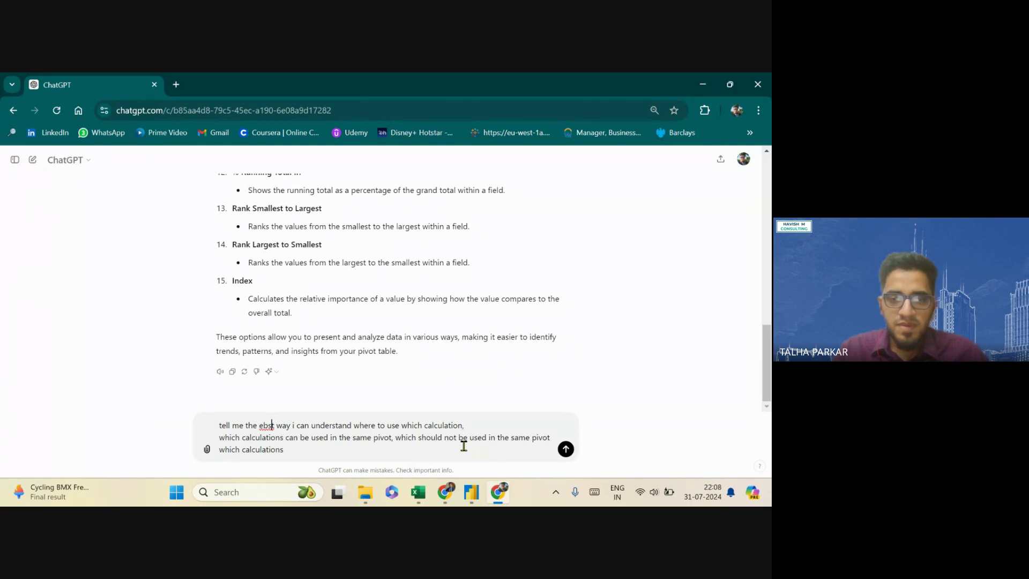
key("Delete")
key("BackSpace")
key("BackSpace")
key("BackSpace")
type("best")
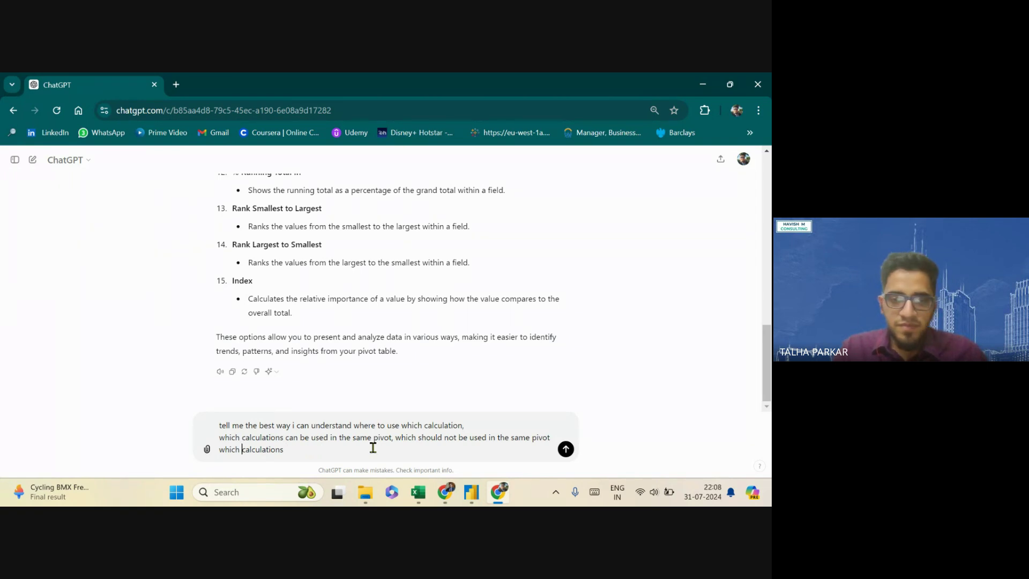
Reword the third line to "which data types should these calculations be used on"
type("data ")
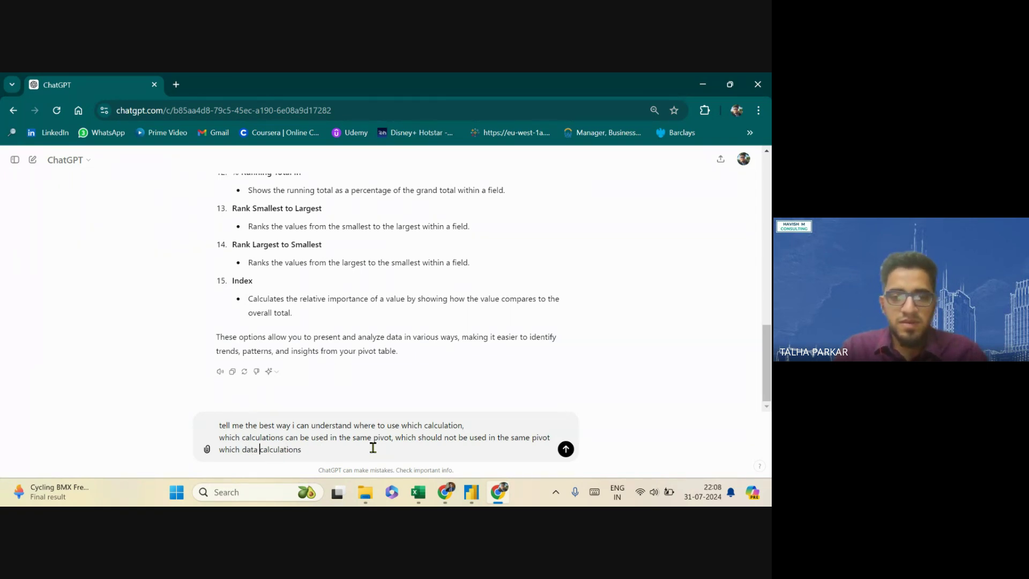
type("types should th")
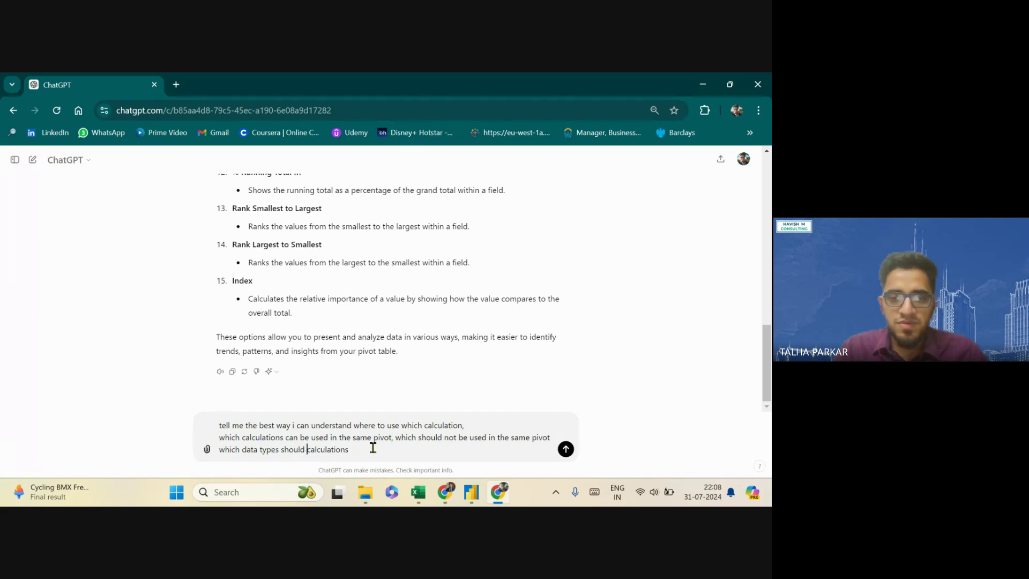
type("ese calculati")
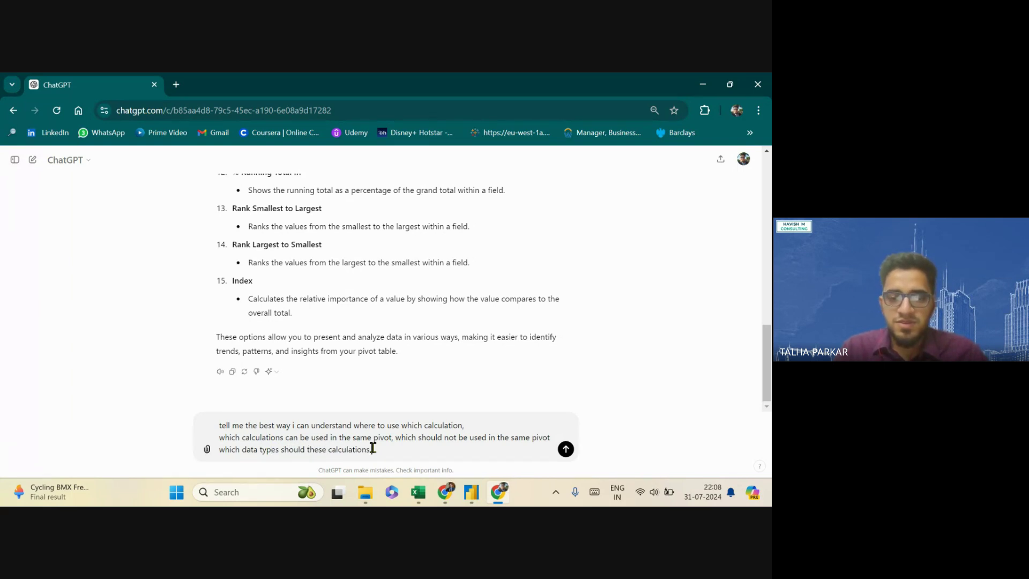
type("on")
Add a separate paragraph to the message reading "anything you feel relevant please add that information as well"
key("shift+Return")
key("shift+Return")
type("any")
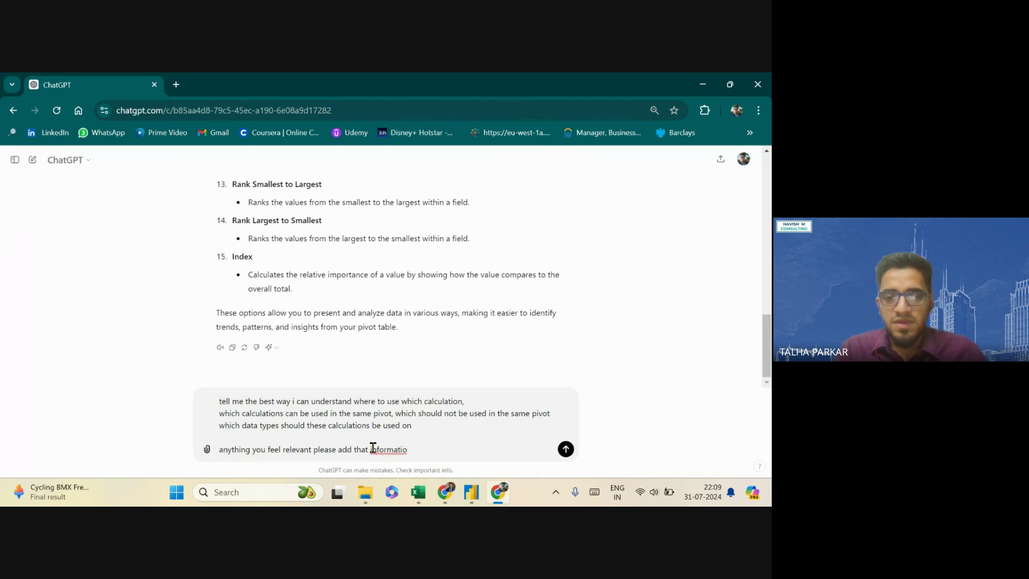
type("ll")
key("shift+Return")
key("shift+Return")
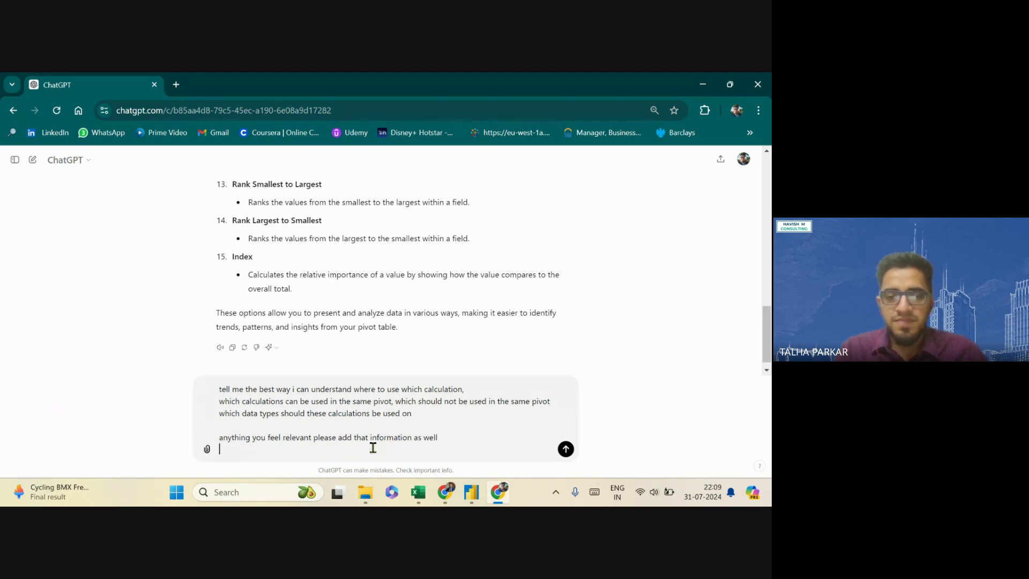
Finish the message with "give me the entire output in a table" and send it
type("give me the entire output in a ta")
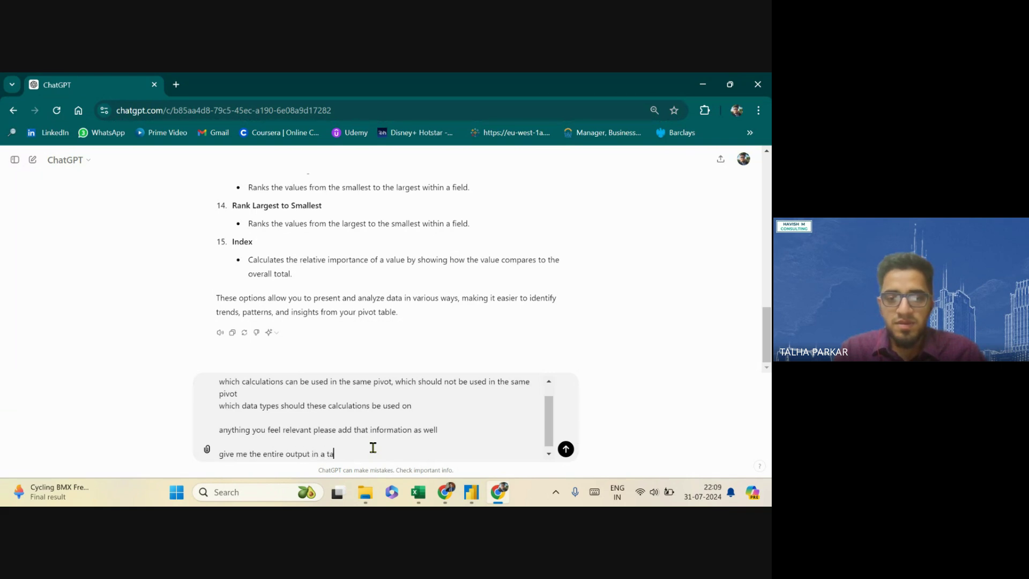
type("ble")
key("Return")
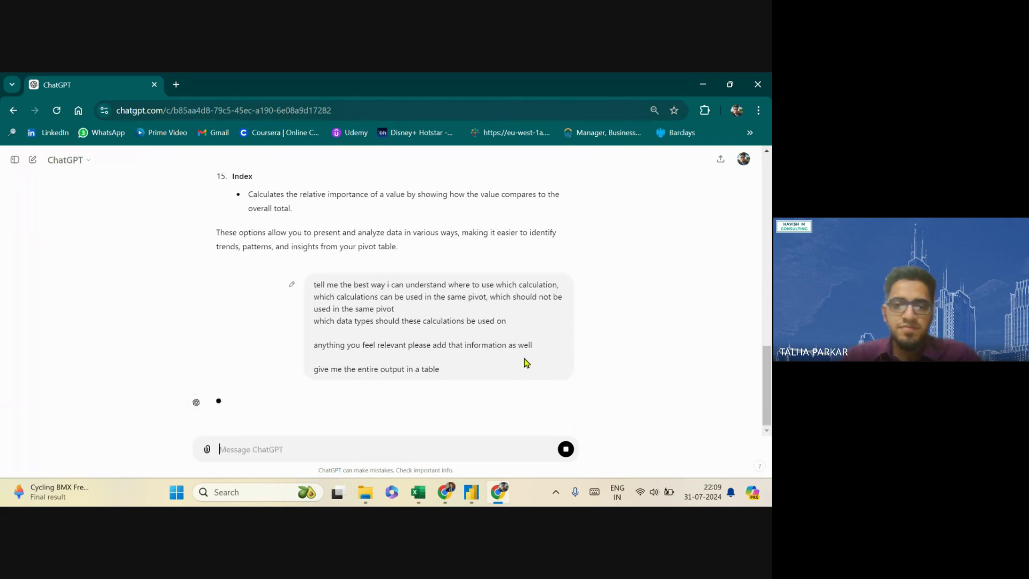
Read the first rows of the generated table, checking the data types for No Calculation and the use case for % of Grand Total
scroll(348, 426, "up", 5)
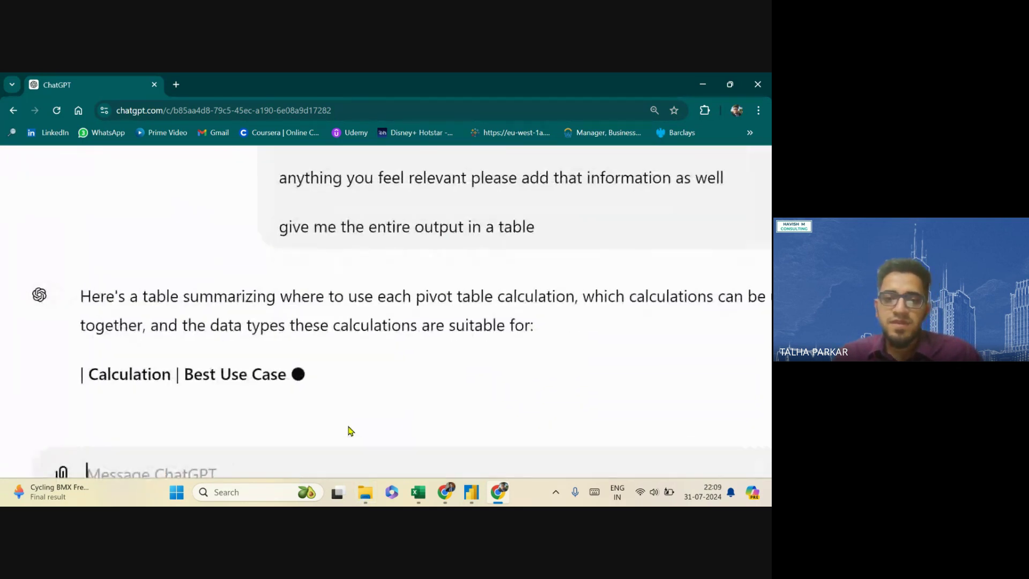
scroll(349, 430, "down", 5)
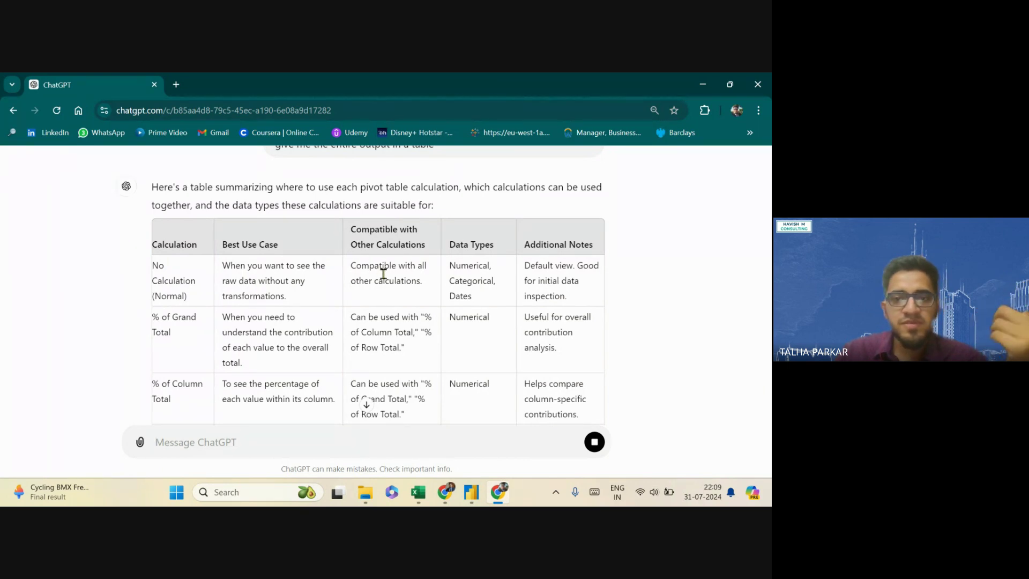
left_click_drag(454, 266, 483, 294)
scroll(487, 297, "down", 1)
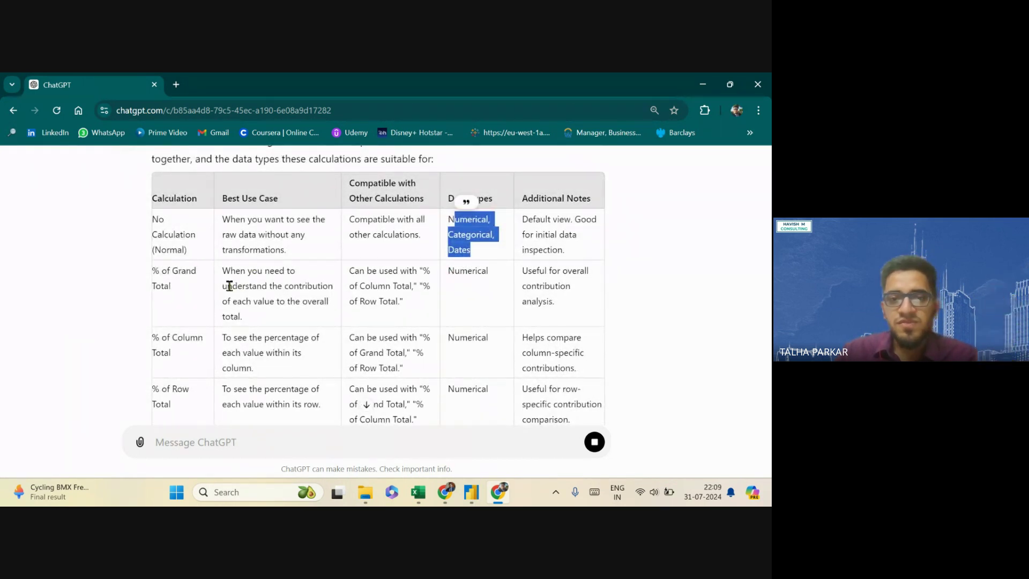
left_click_drag(230, 286, 272, 288)
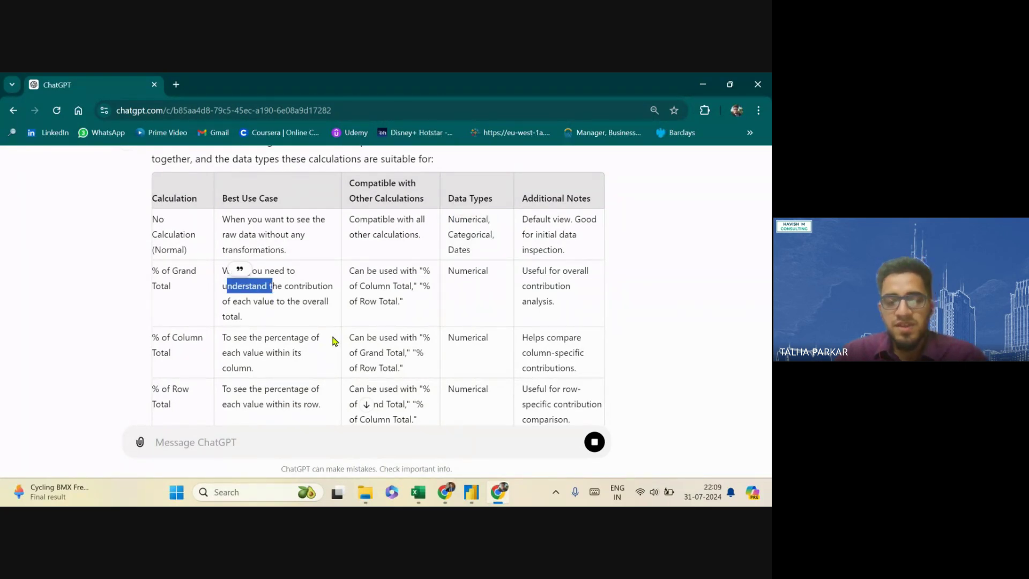
Switch to the Google Meet call to check participants and in-call messages, and return to ChatGPT
key("alt+Tab")
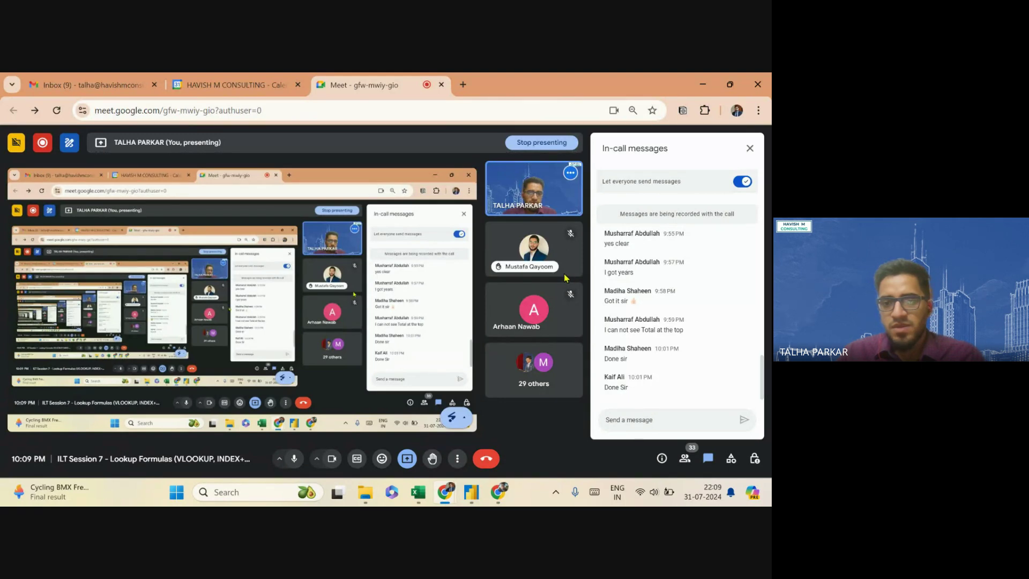
mouse_move(530, 258)
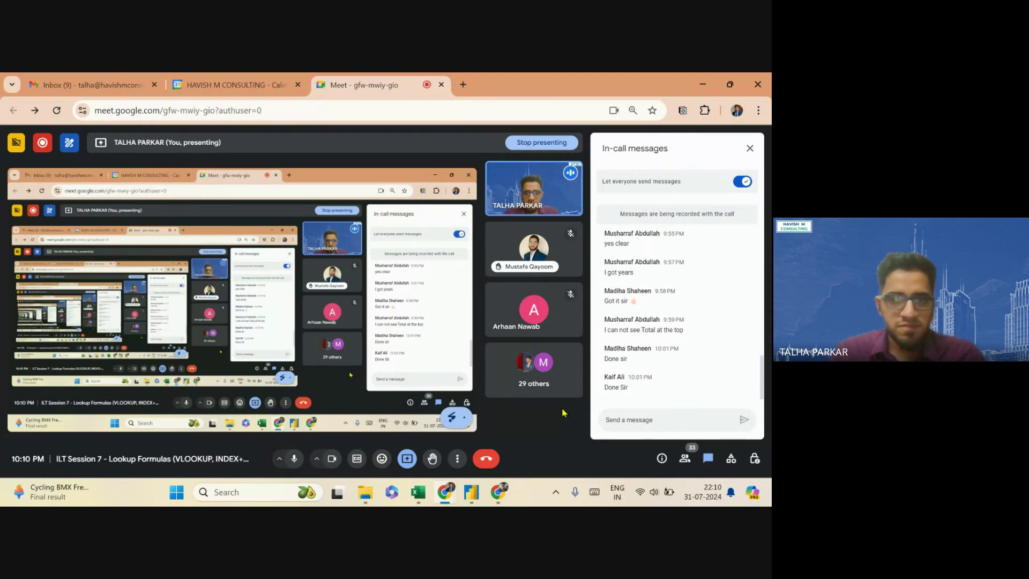
key("alt+Tab")
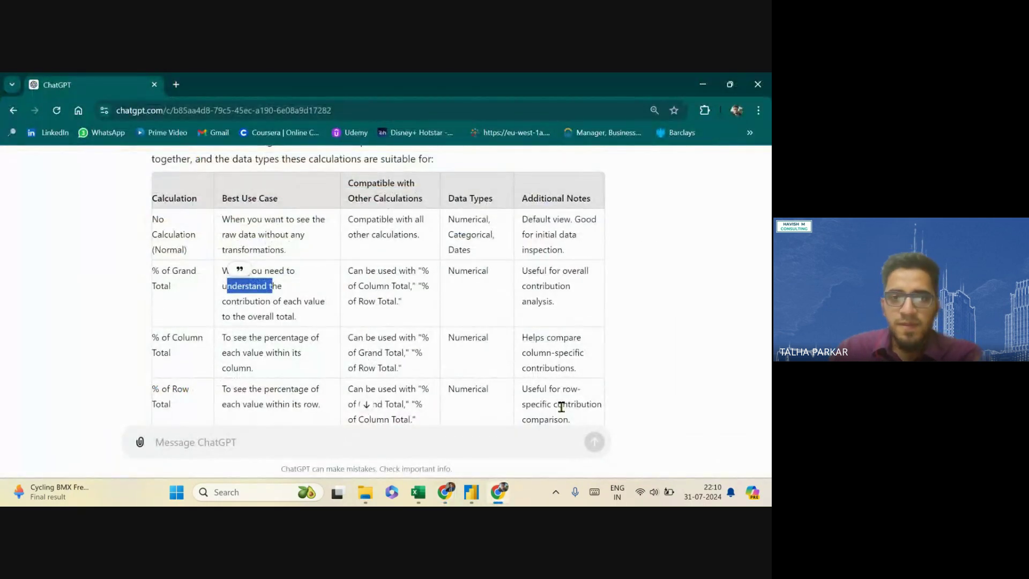
Examine the % of Grand Total row's best use case and compatible calculations, and look over the column, row and parent total rows
scroll(443, 313, "down", 1)
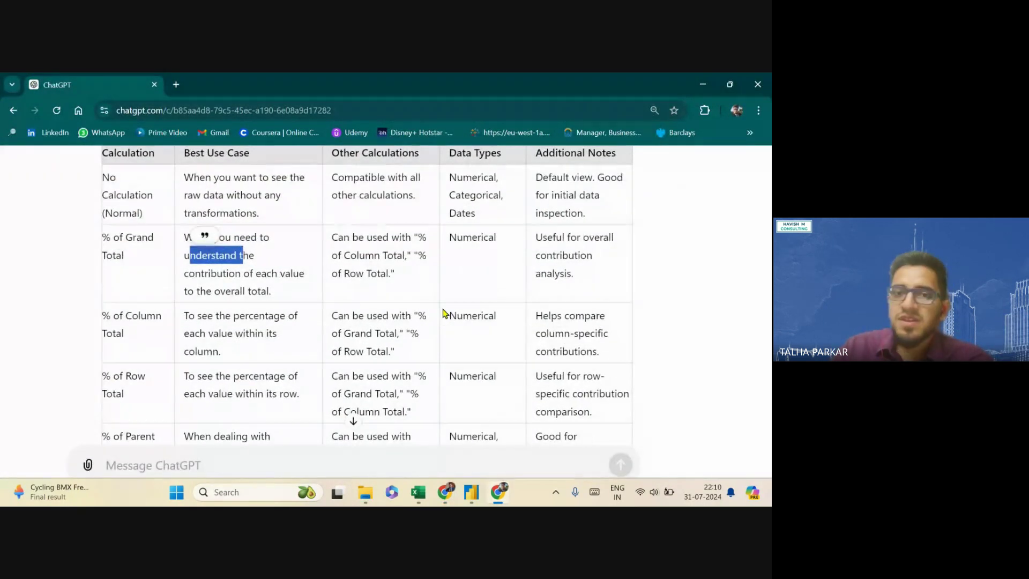
left_click(310, 250)
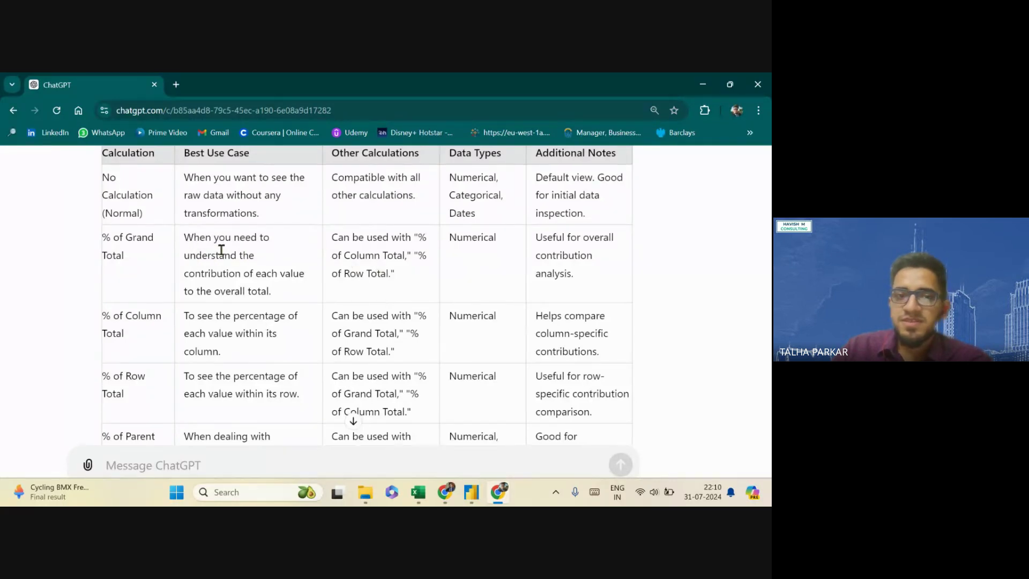
left_click_drag(148, 242, 111, 242)
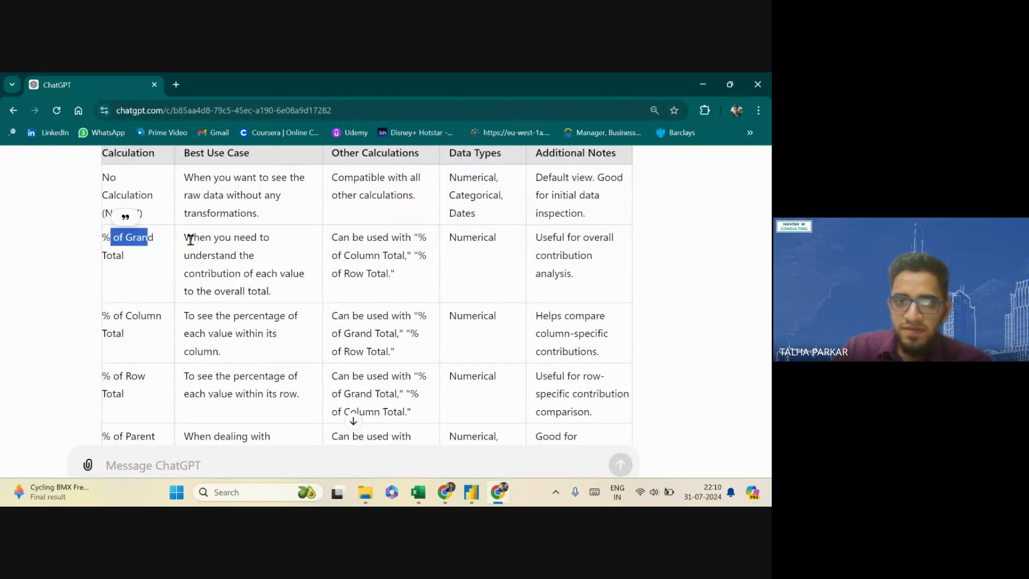
left_click_drag(191, 240, 266, 288)
left_click_drag(329, 239, 379, 256)
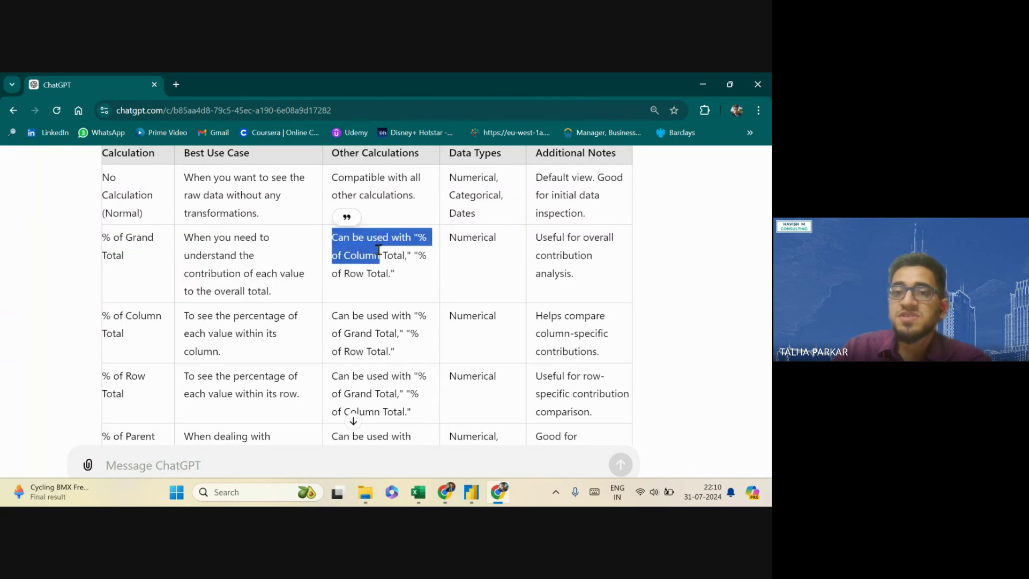
scroll(426, 272, "down", 1)
scroll(411, 370, "down", 1)
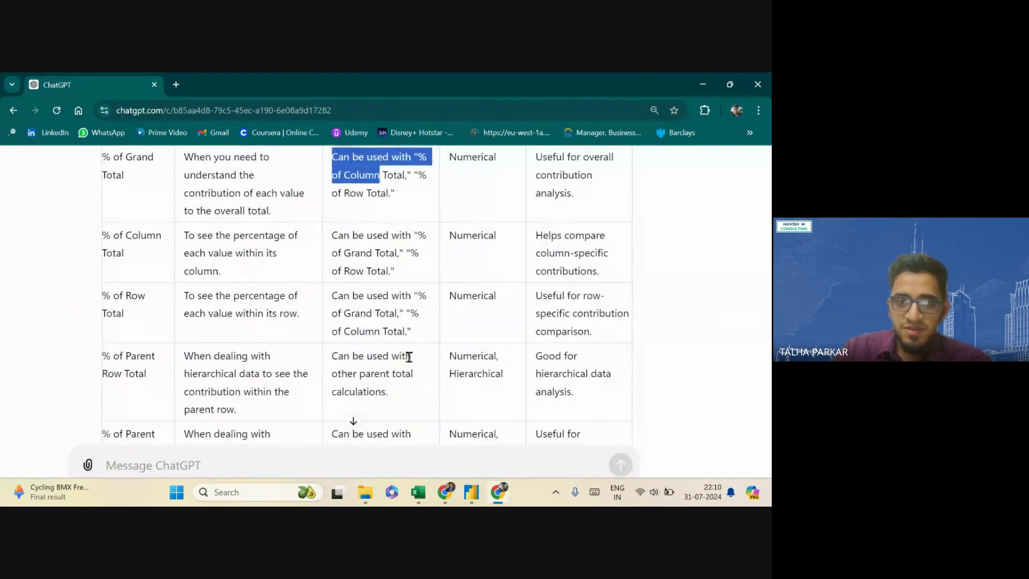
key("ctrl+minus")
key("ctrl+minus")
key("ctrl+minus")
In the Excel workbook's Orders Compact sheet, copy the header row from Order Date to Profit and switch back to ChatGPT
mouse_move(418, 492)
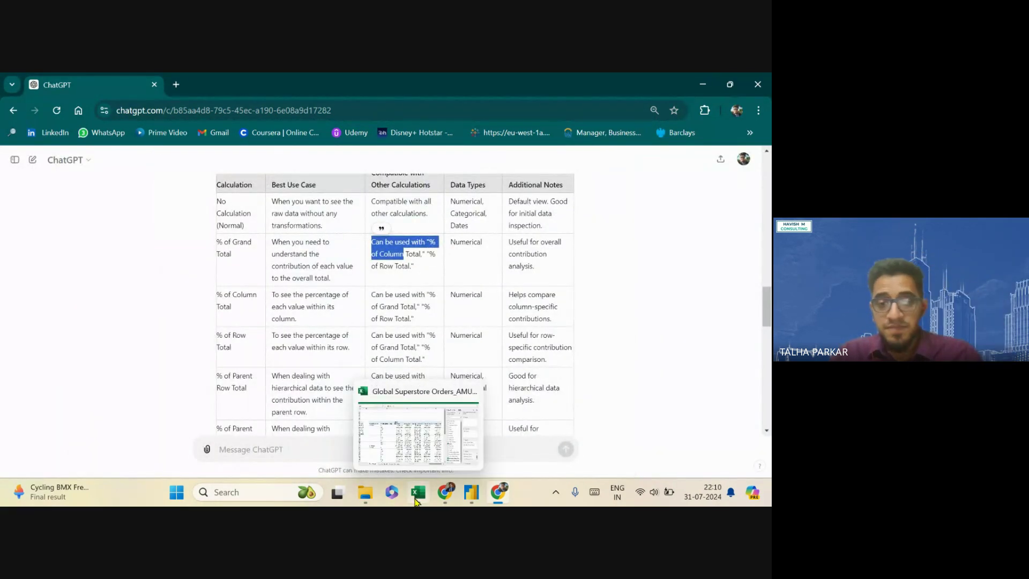
left_click(396, 444)
left_click(231, 467)
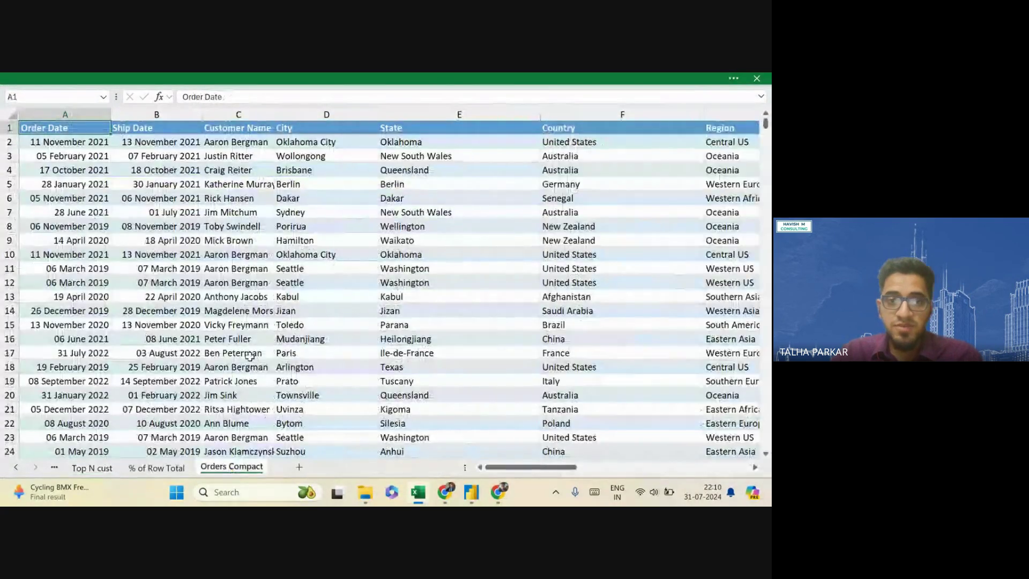
left_click(238, 128)
key("ctrl+Left")
key("ctrl+shift+Right")
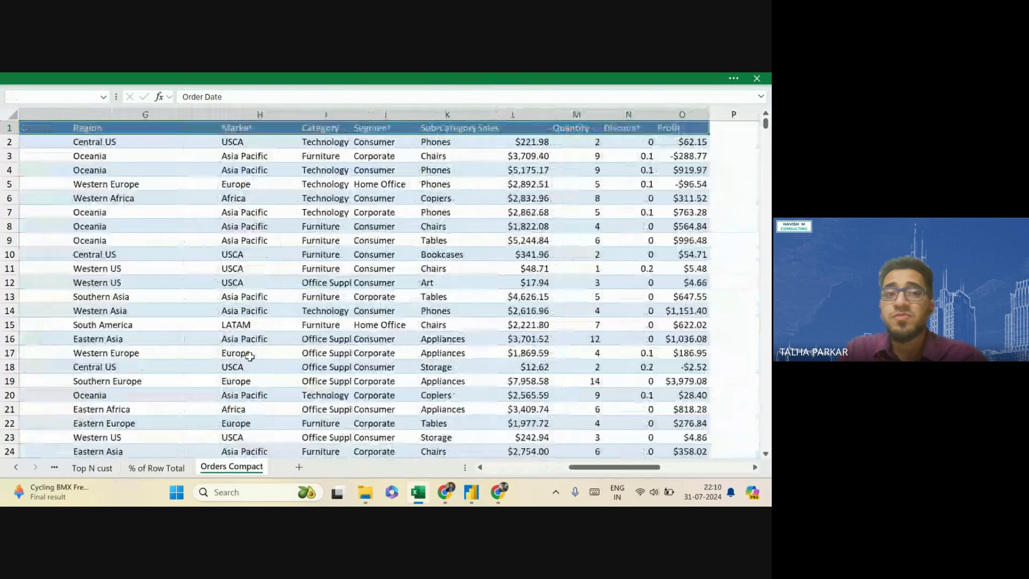
key("ctrl+c")
key("alt+Tab")
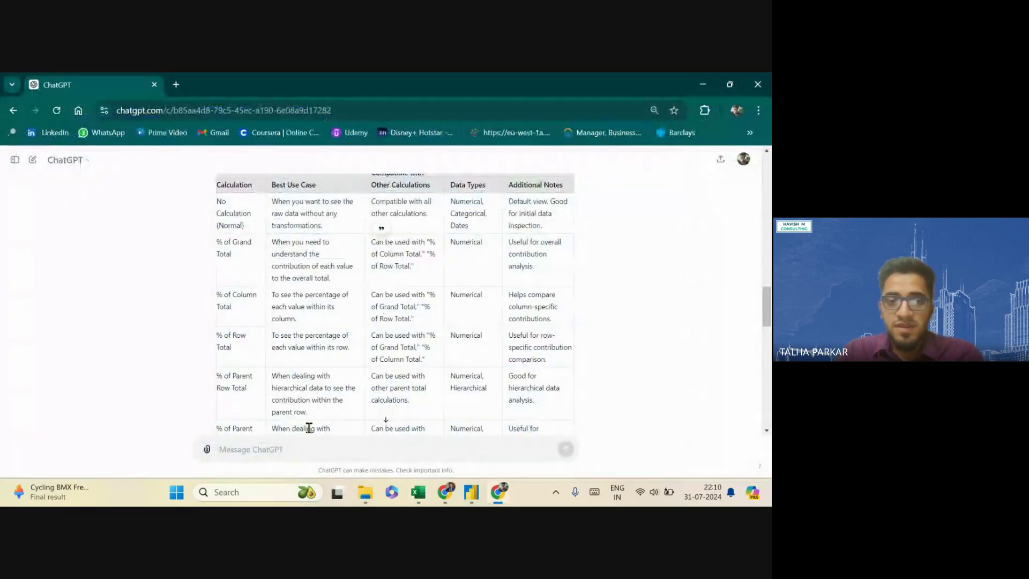
Send a two-line prompt announcing a list of dataset headers and asking how to use the above calculations to analyse data using pivot
left_click(317, 445)
type("i will give")
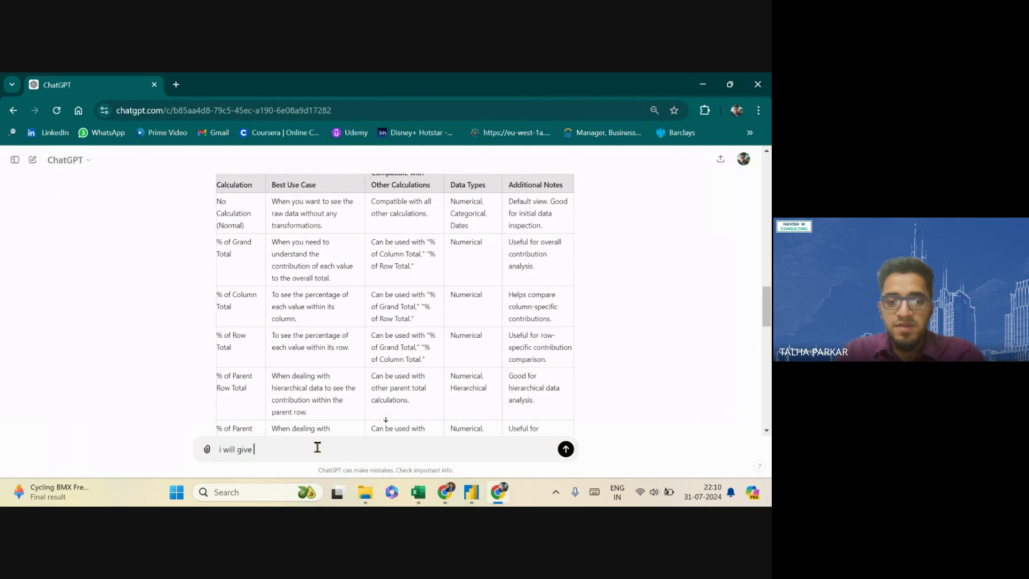
type(" you a list of ")
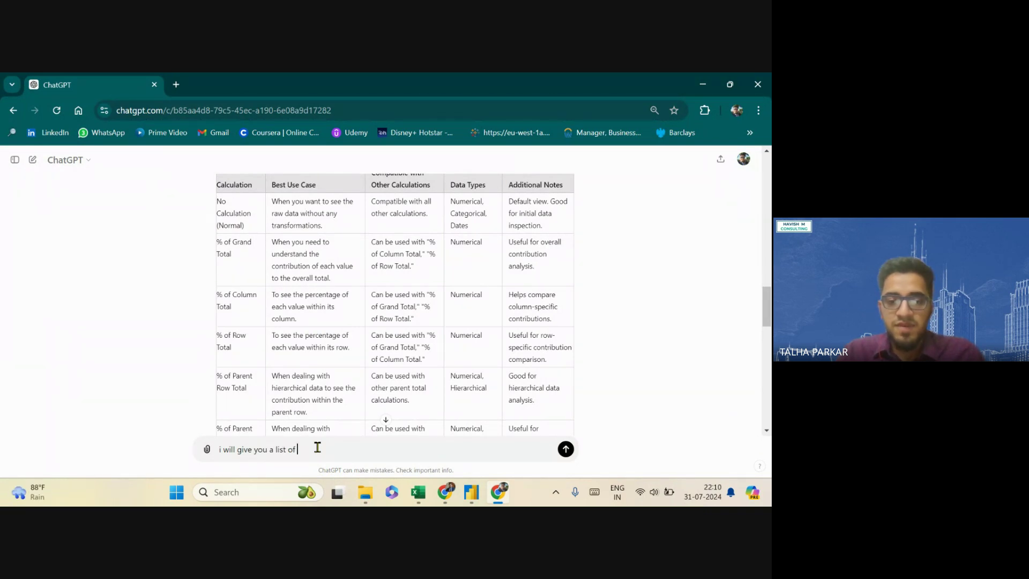
type("headers from my dataset")
key("shift+Return")
type("h")
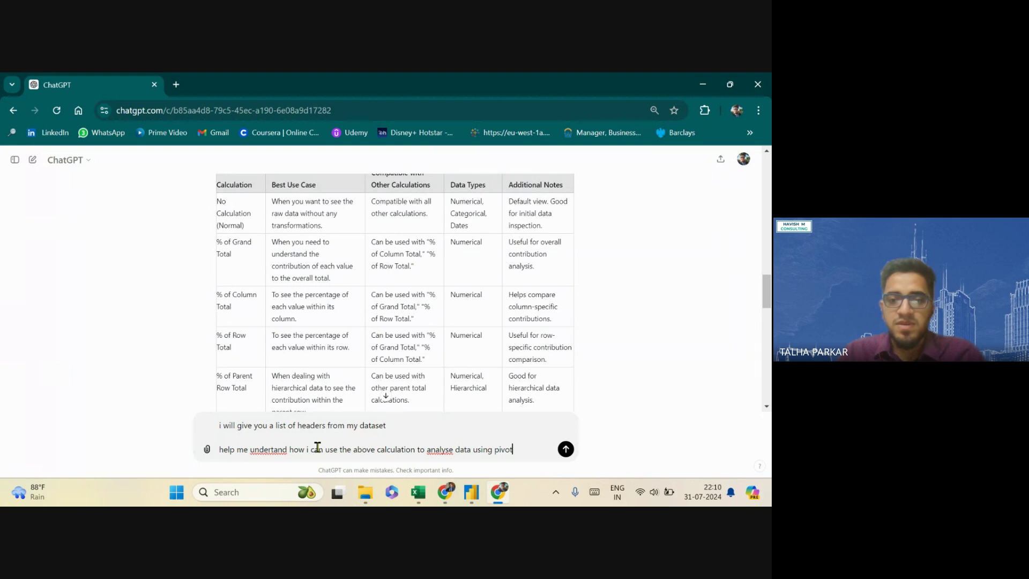
key("Return")
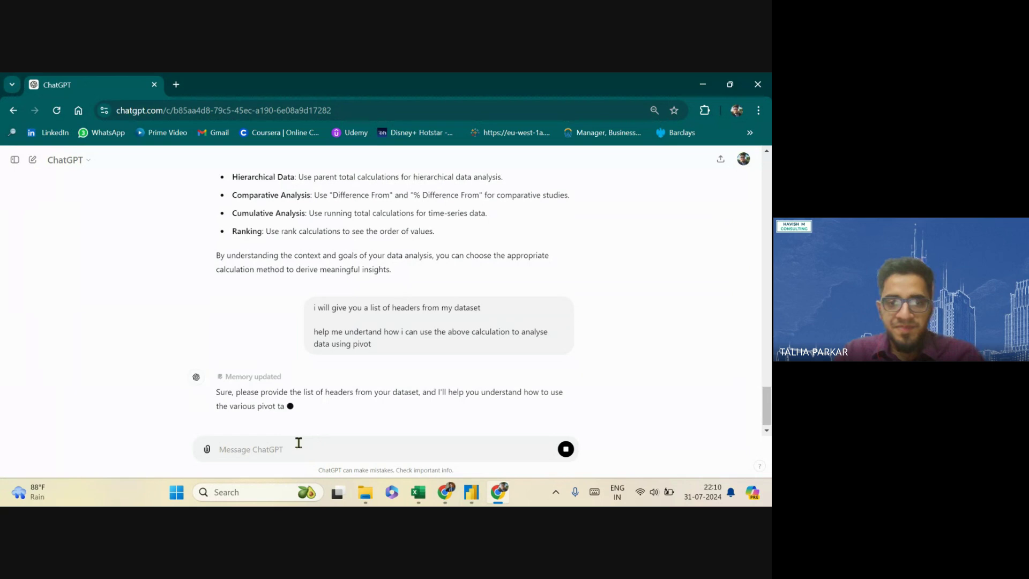
Paste the copied headers from Order Date to Profit into the message, remove the attached image and send them
key("ctrl+v")
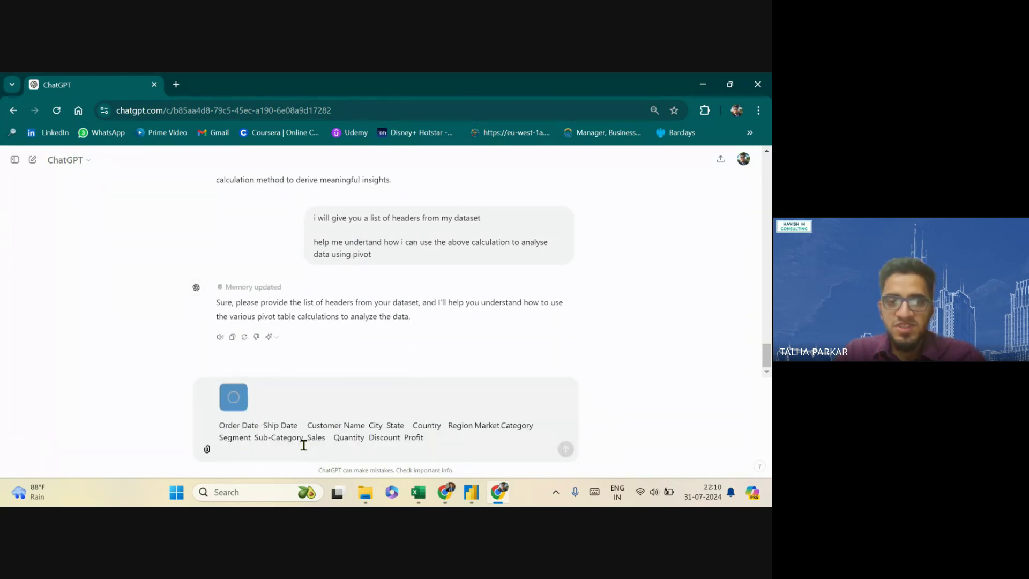
left_click(246, 386)
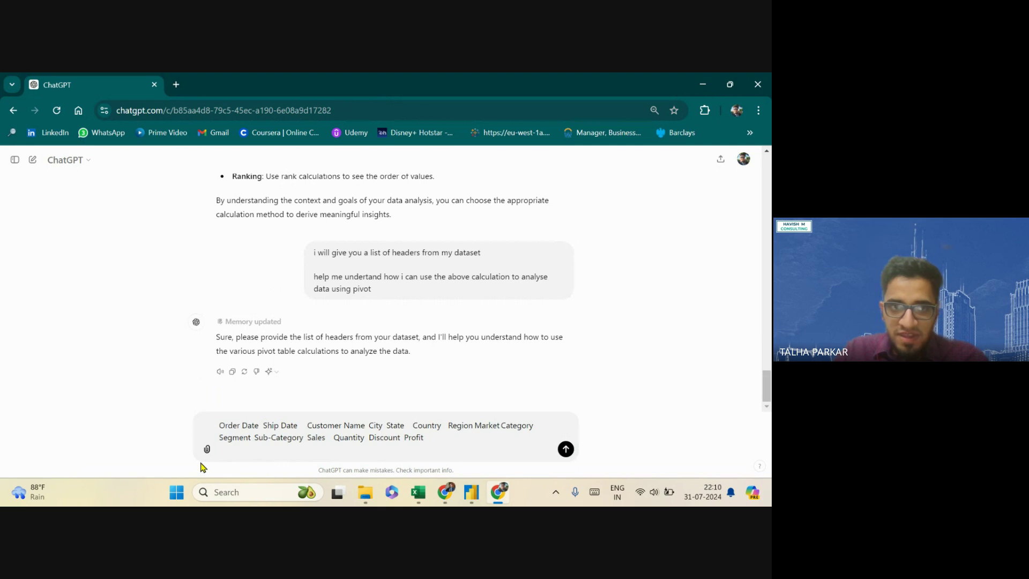
key("ctrl+plus")
key("ctrl+plus")
key("ctrl+plus")
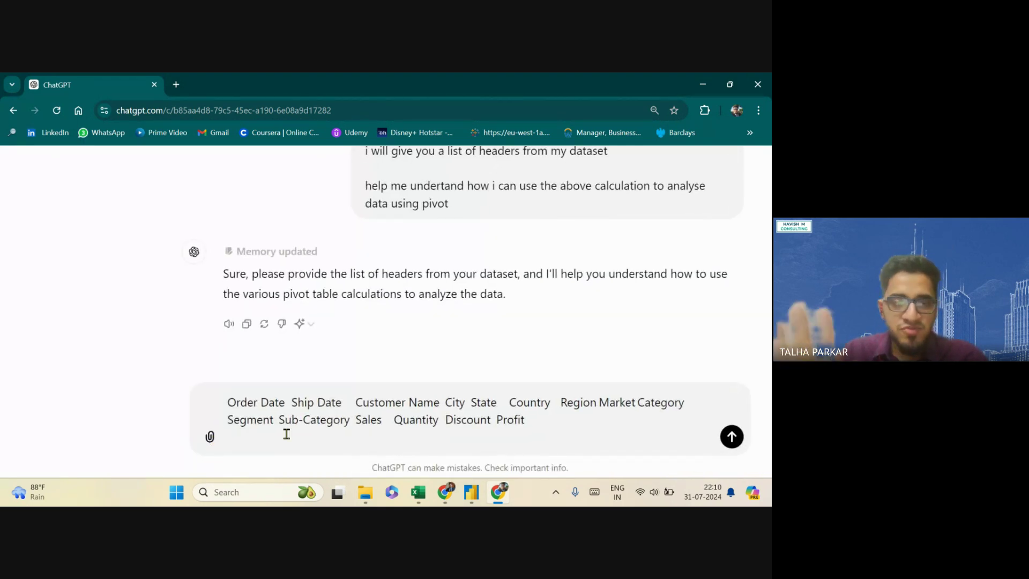
key("ctrl+0")
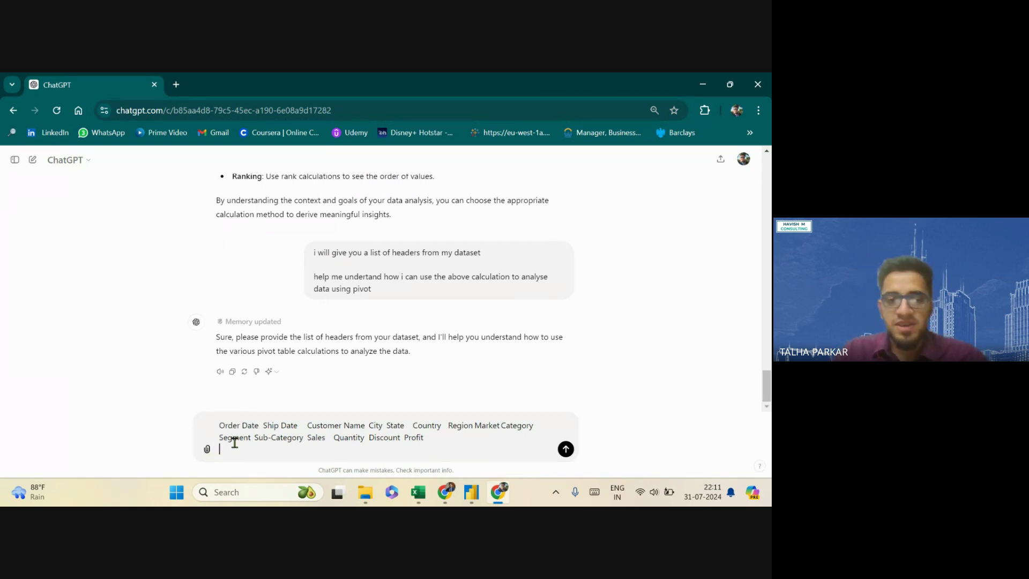
key("Return")
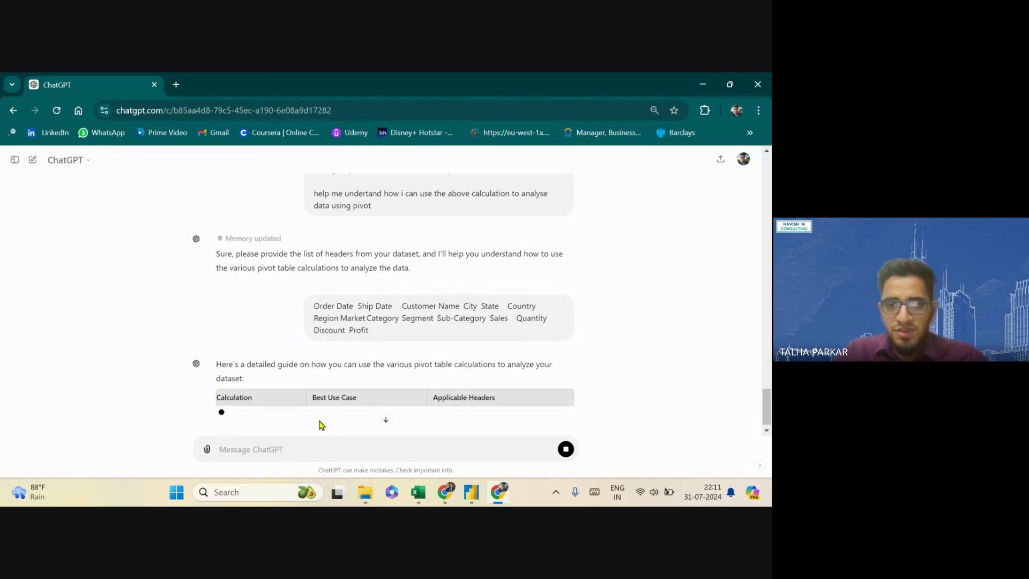
Examine the generated table's best use cases and applicable headers, from No Calculation through the grand, column, row and parent total rows
key("ctrl+plus")
key("ctrl+plus")
key("ctrl+plus")
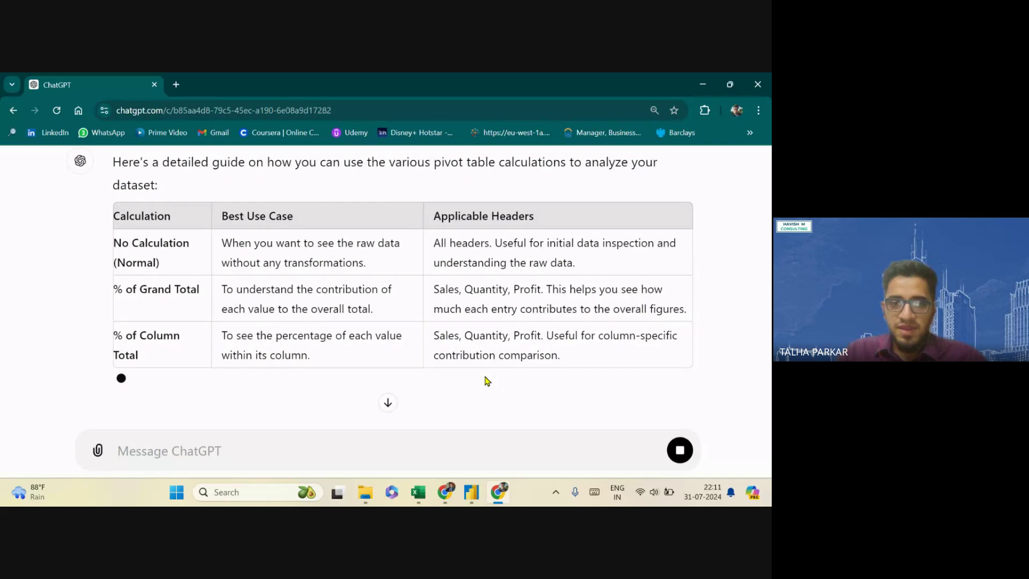
key("ctrl+minus")
key("ctrl+minus")
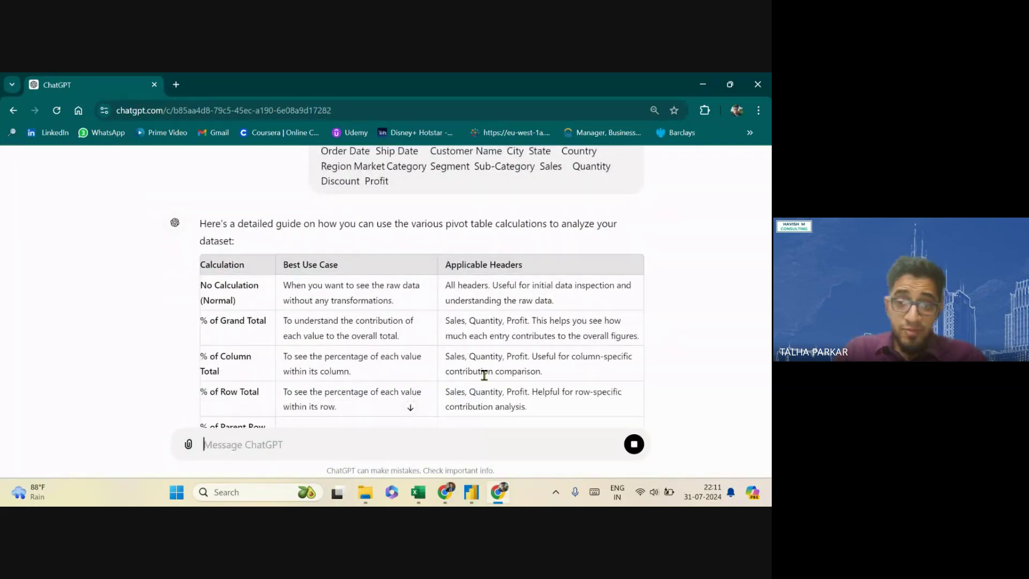
scroll(484, 375, "down", 2)
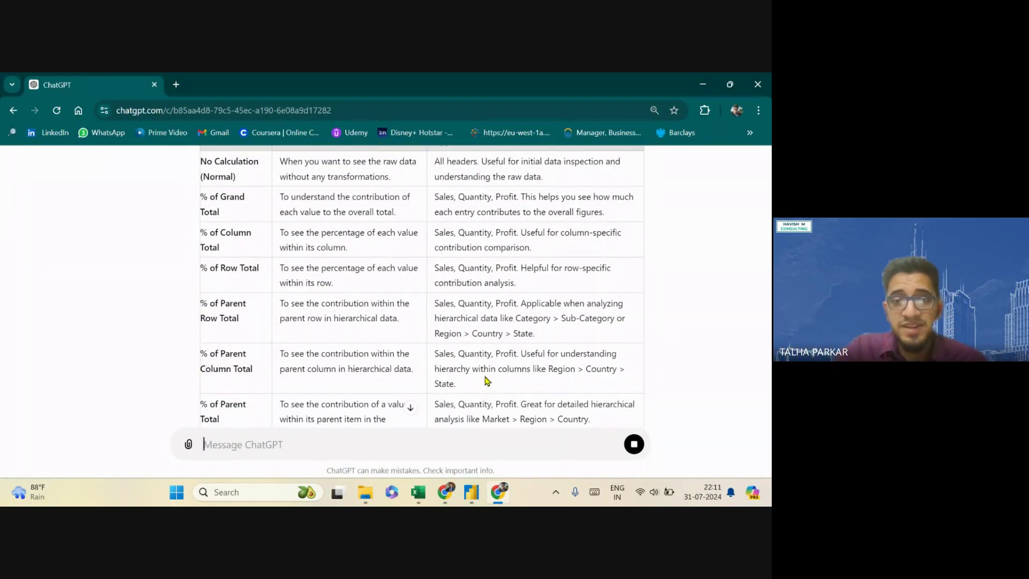
key("ctrl+plus")
key("ctrl+plus")
key("ctrl+plus")
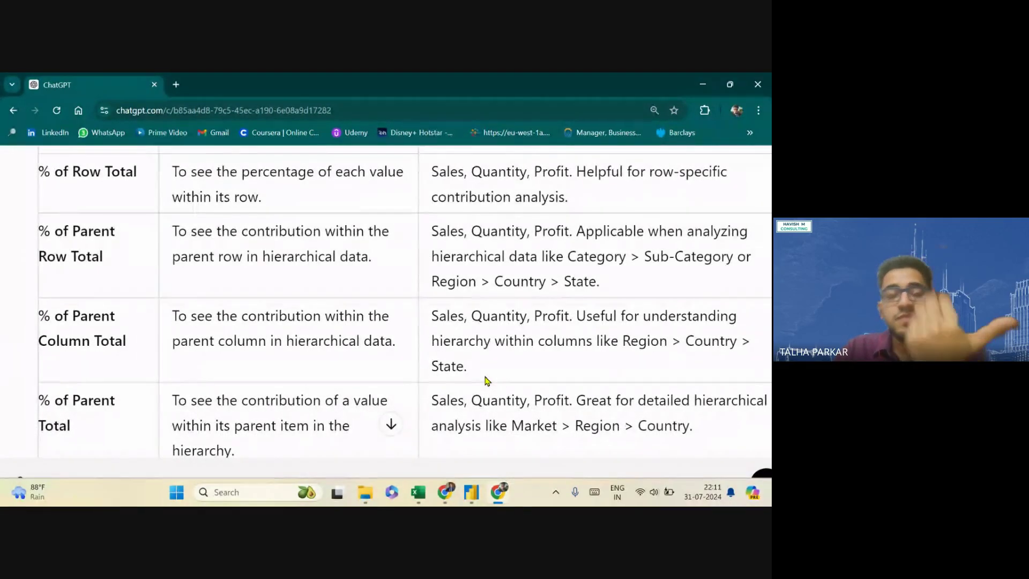
key("ctrl+minus")
key("ctrl+minus")
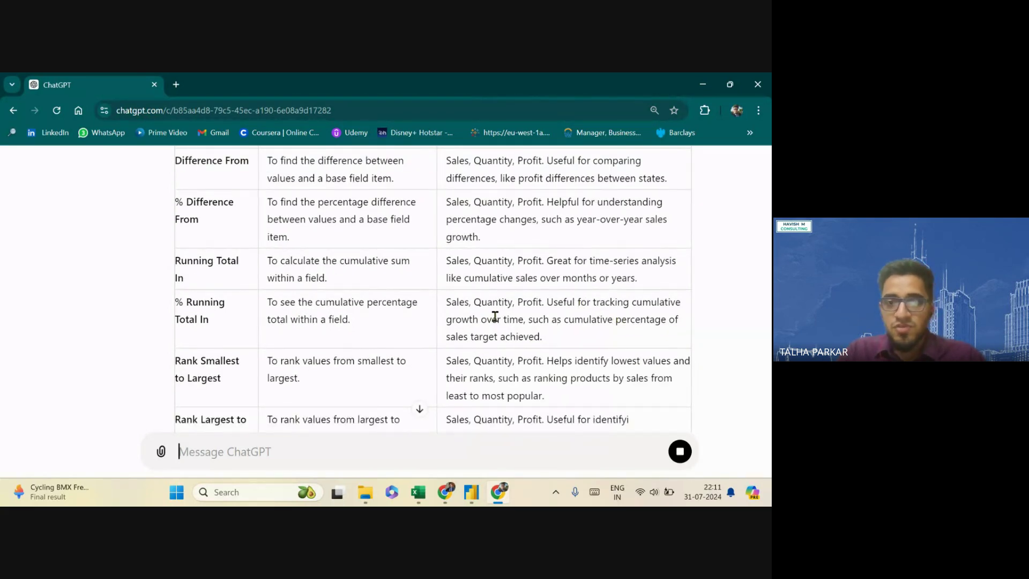
Read the applicable headers for % Running Total In, the two Rank calculations and Index in the generated table
left_click_drag(508, 319, 564, 320)
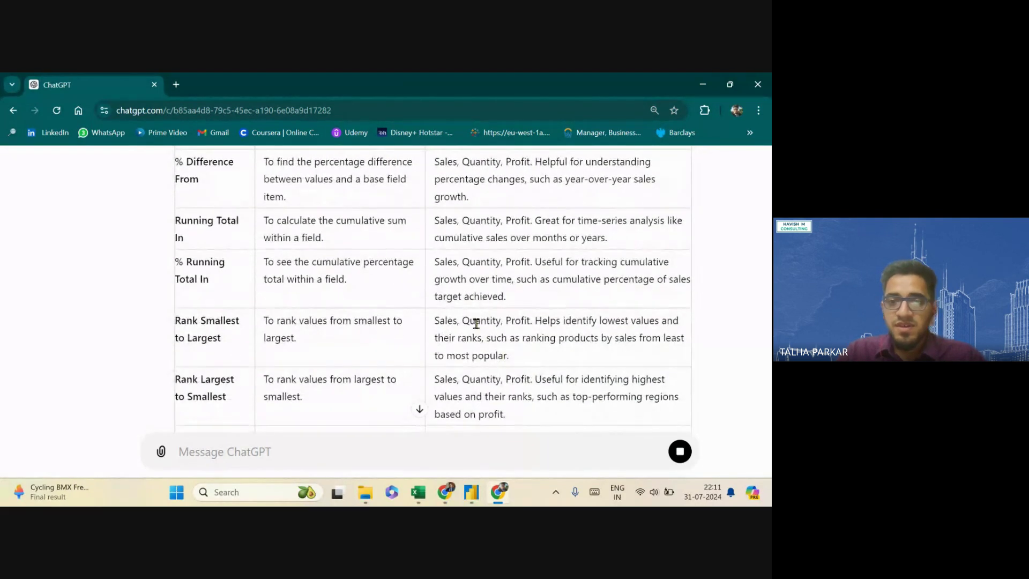
left_click_drag(545, 322, 580, 335)
left_click_drag(513, 336, 515, 341)
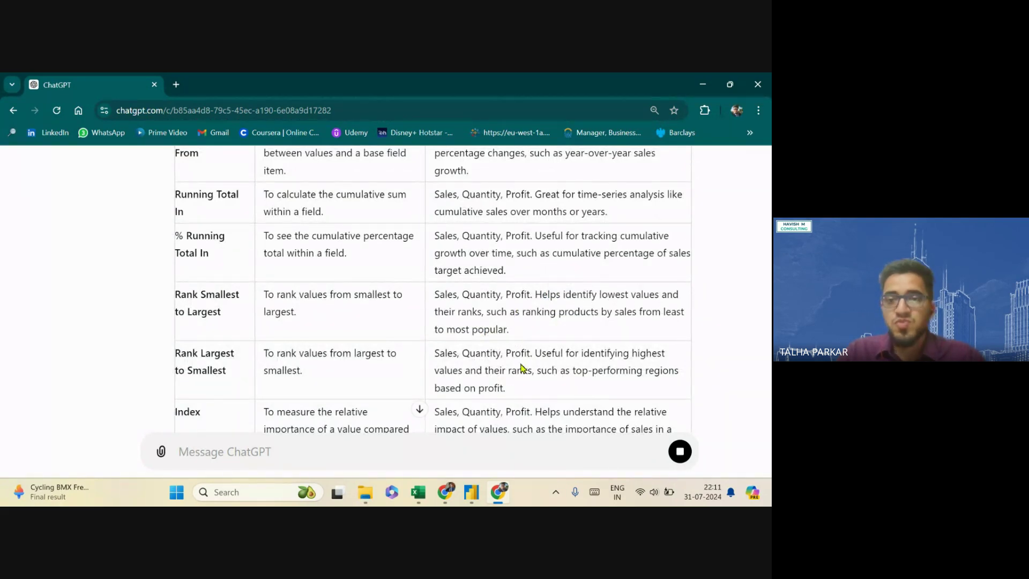
scroll(522, 368, "down", 2)
left_click_drag(464, 311, 535, 313)
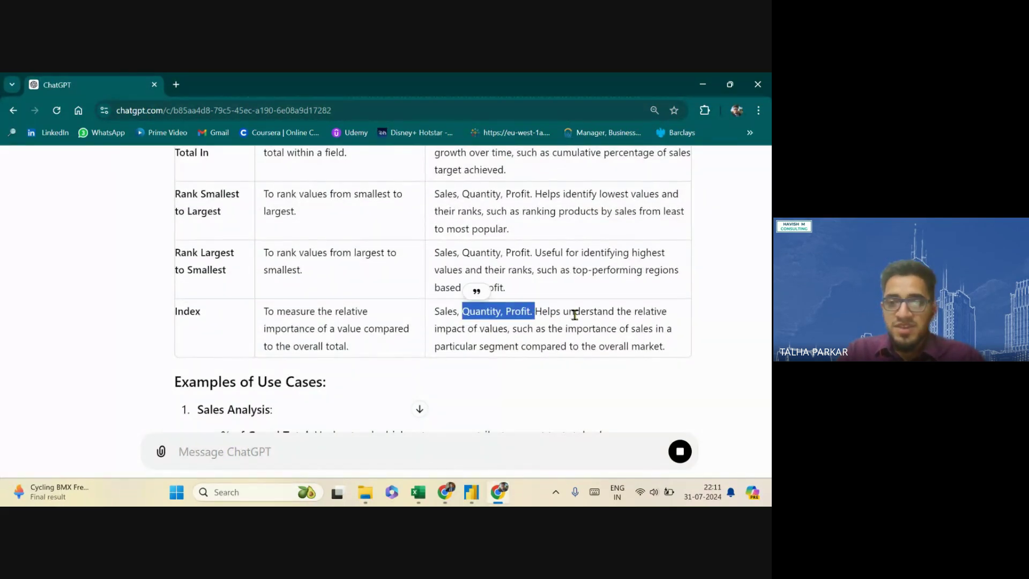
left_click_drag(459, 331, 617, 331)
left_click_drag(462, 346, 531, 346)
scroll(532, 346, "down", 2)
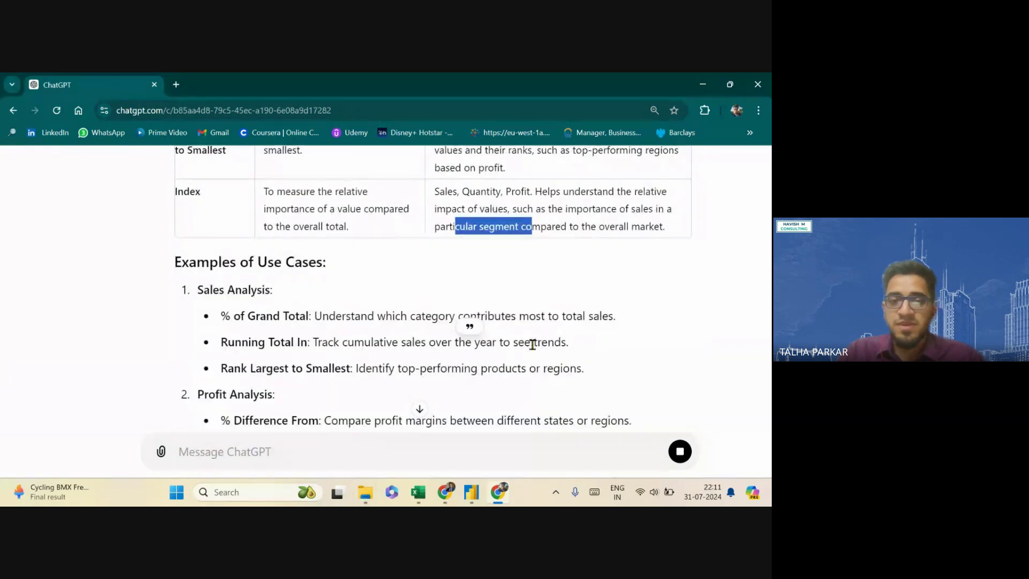
Review the Examples of Use Cases for sales analysis, profit analysis, customer and market insights, and discount impact
left_click(664, 392)
scroll(661, 391, "down", 5)
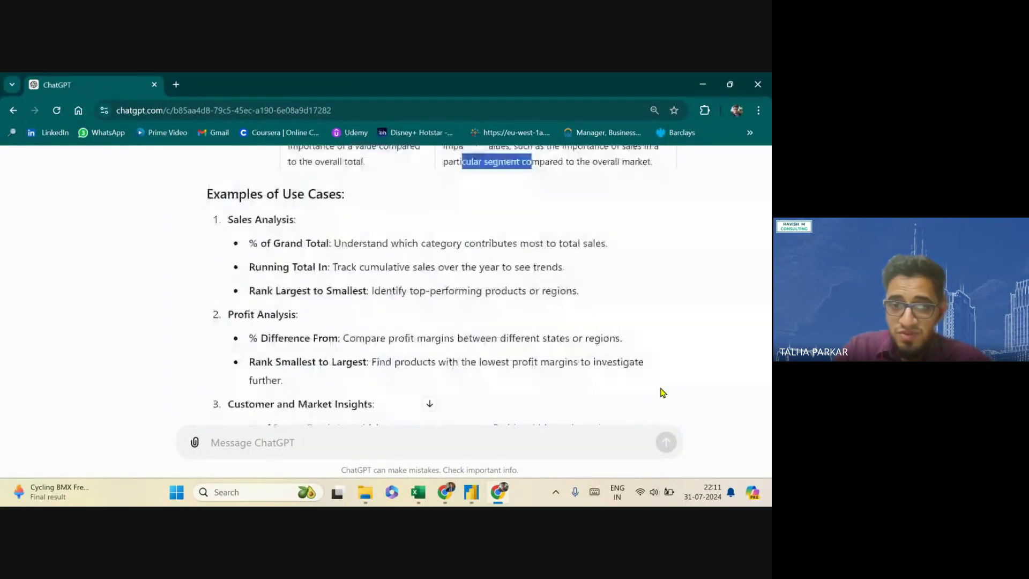
scroll(660, 389, "down", 3)
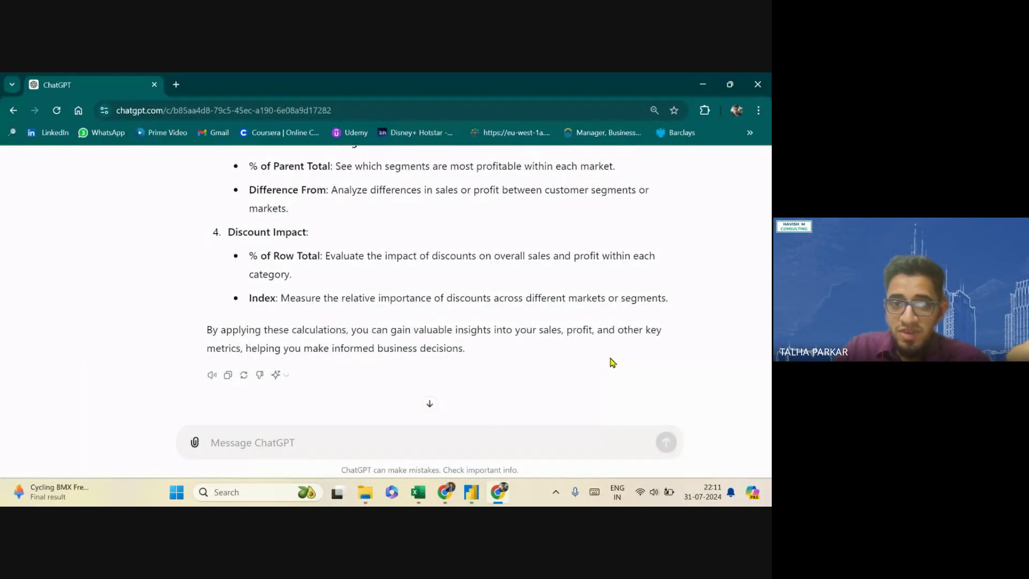
scroll(394, 330, "up", 2)
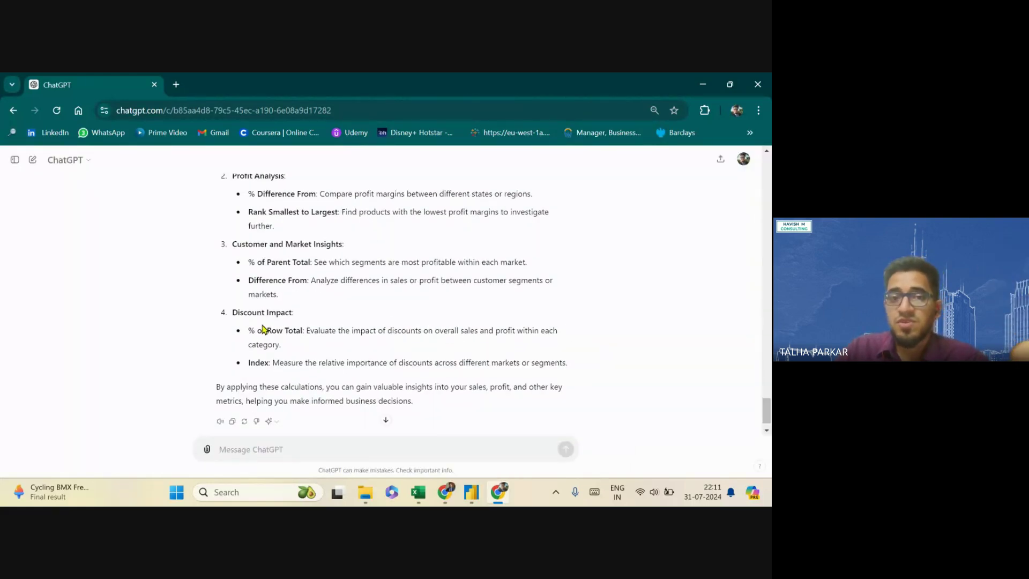
left_click_drag(344, 296, 336, 297)
scroll(245, 287, "up", 1)
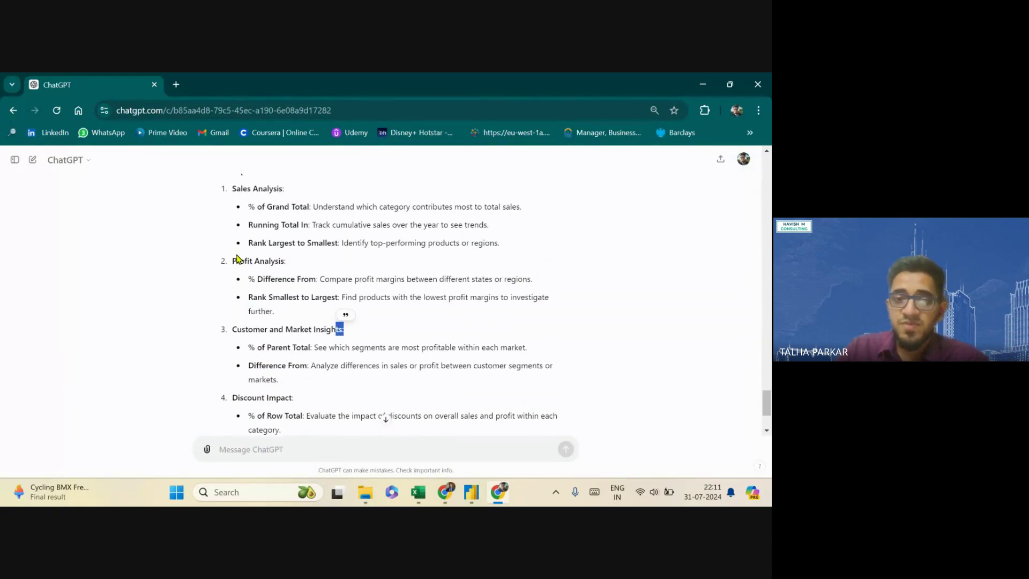
left_click_drag(236, 260, 287, 261)
left_click(241, 199)
left_click_drag(233, 188, 283, 189)
scroll(343, 328, "down", 2)
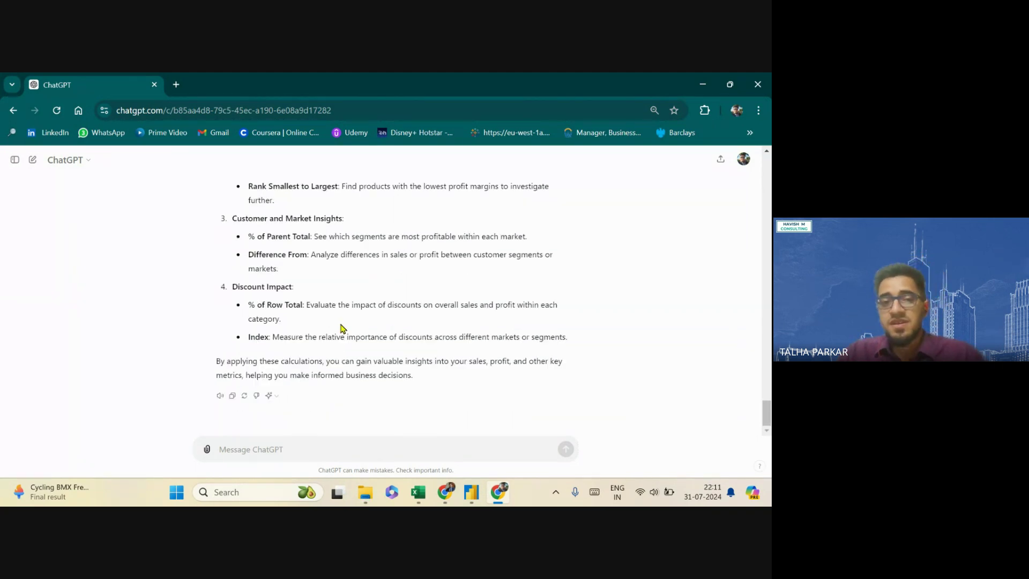
Create a public share link for the pivot calculations chat, copy it and close the sharing dialog
scroll(341, 328, "up", 10)
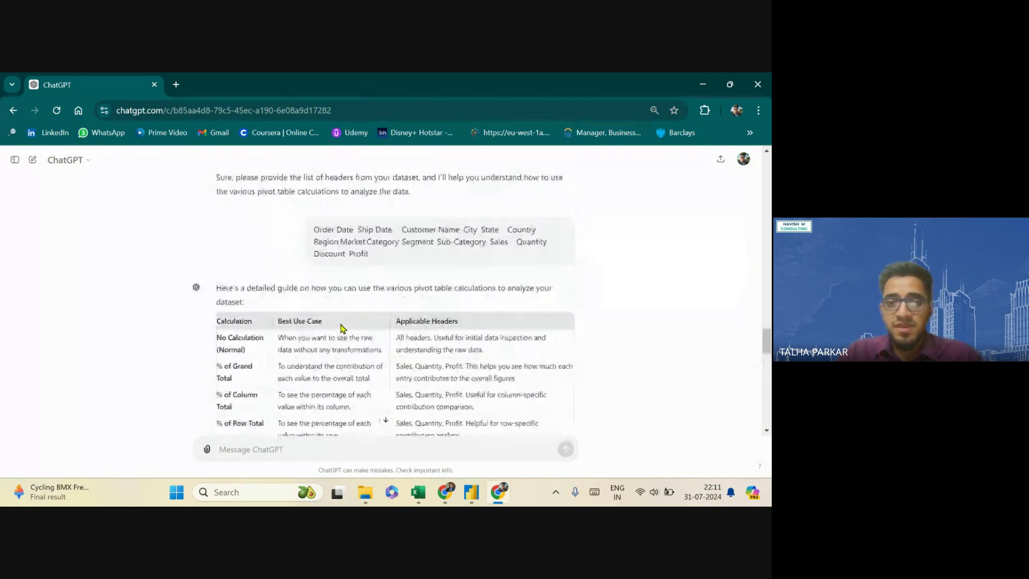
scroll(340, 322, "down", 2)
scroll(340, 322, "up", 15)
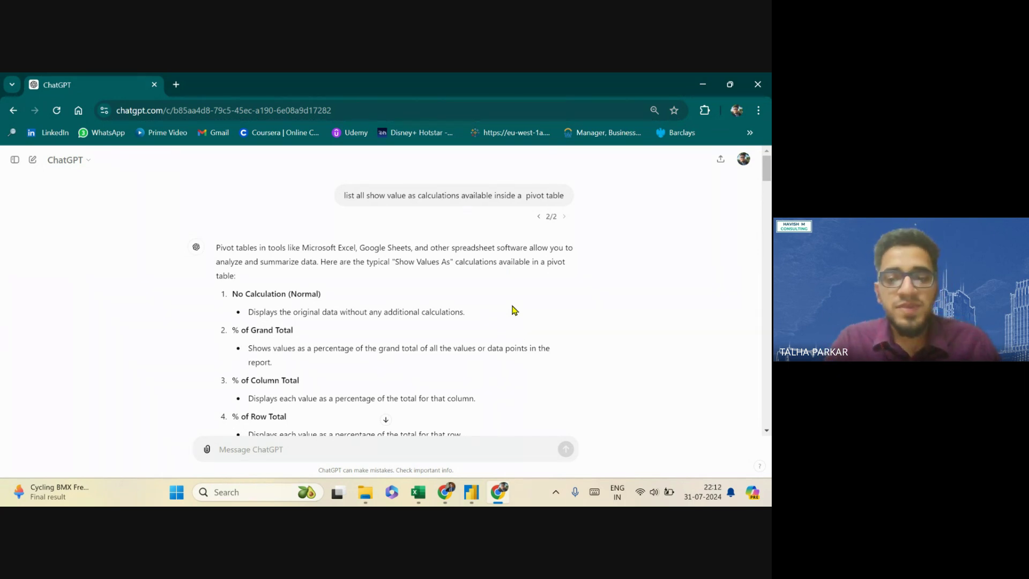
key("alt+Tab")
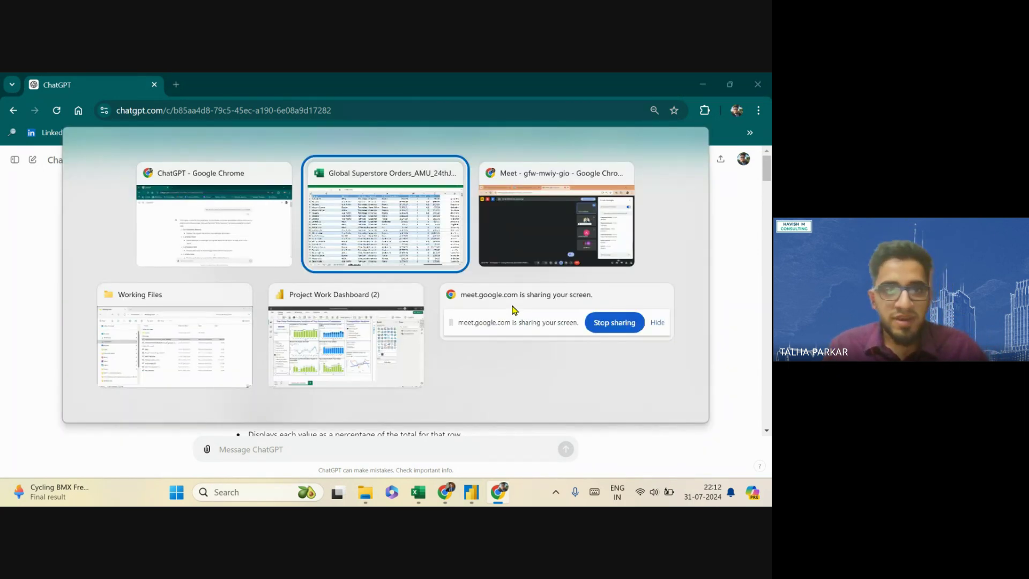
key("Escape")
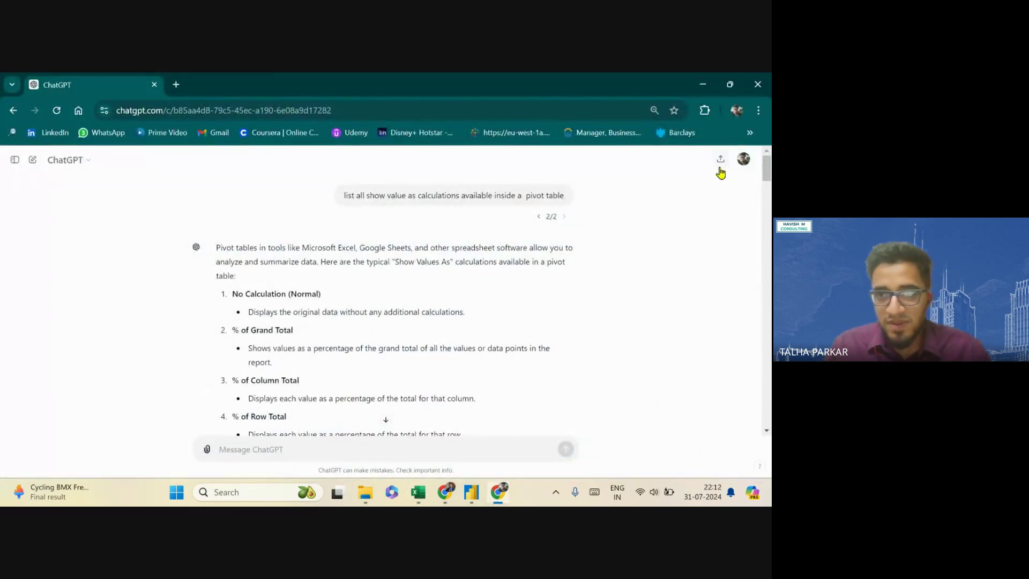
left_click(720, 165)
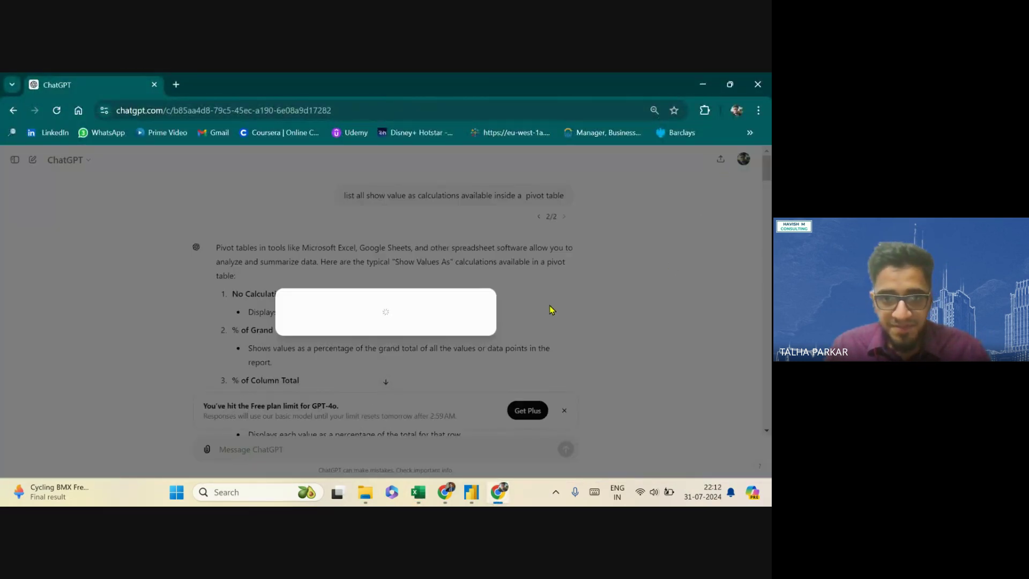
left_click(434, 347)
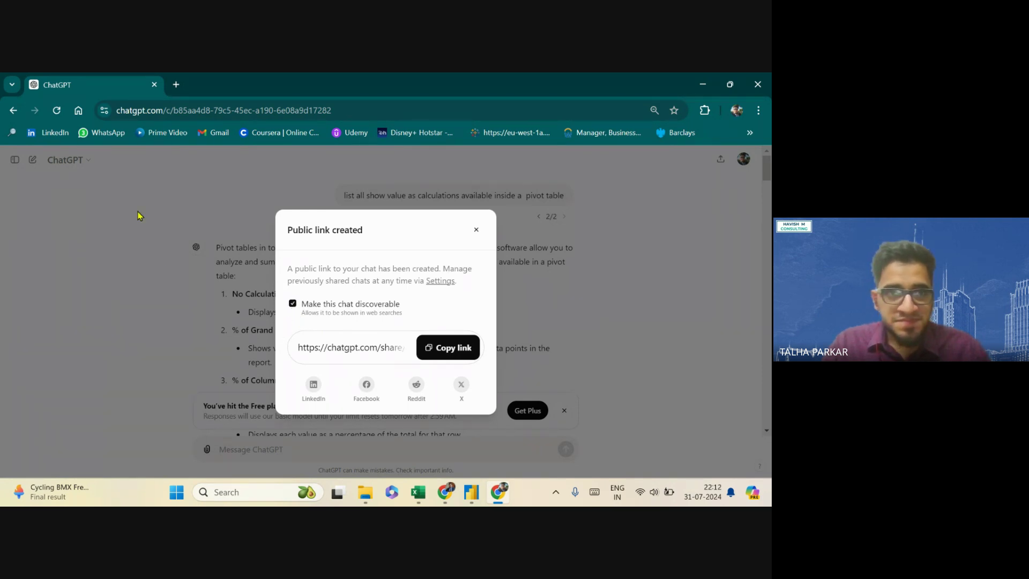
left_click(437, 347)
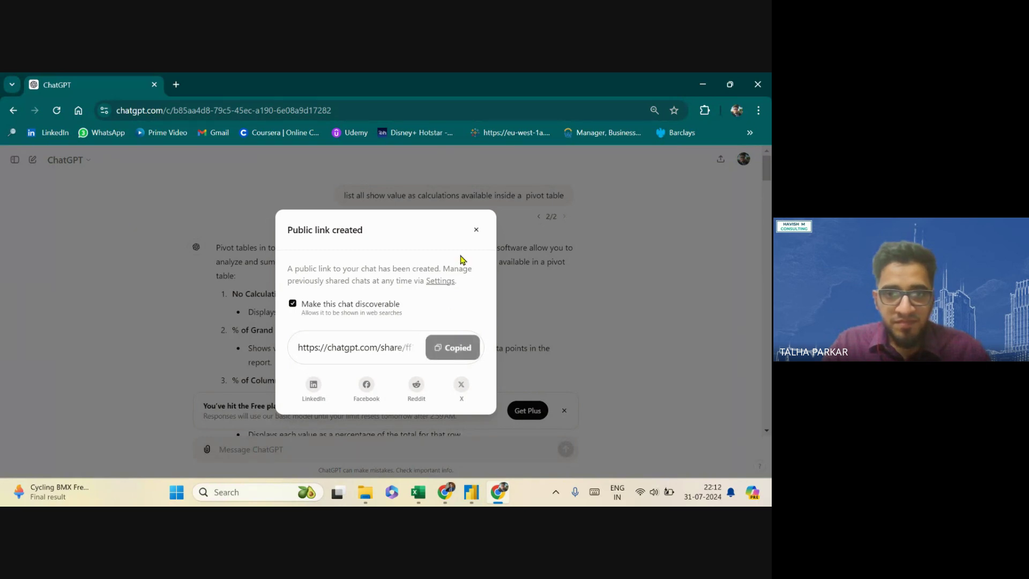
left_click(477, 229)
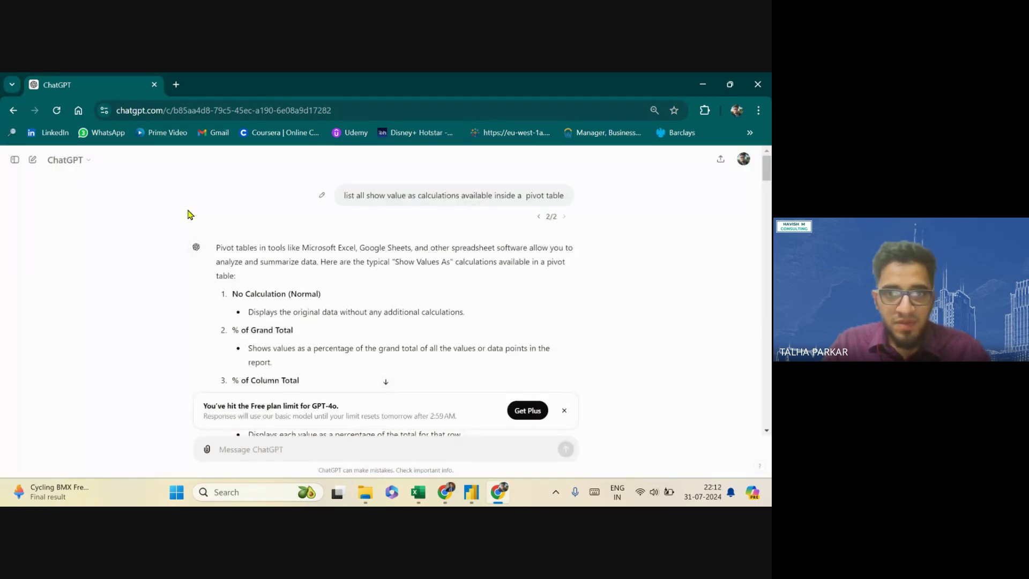
Switch to the Google Meet call, send the copied chat link in the in-call messages, close them and return to the Excel workbook
left_click(14, 160)
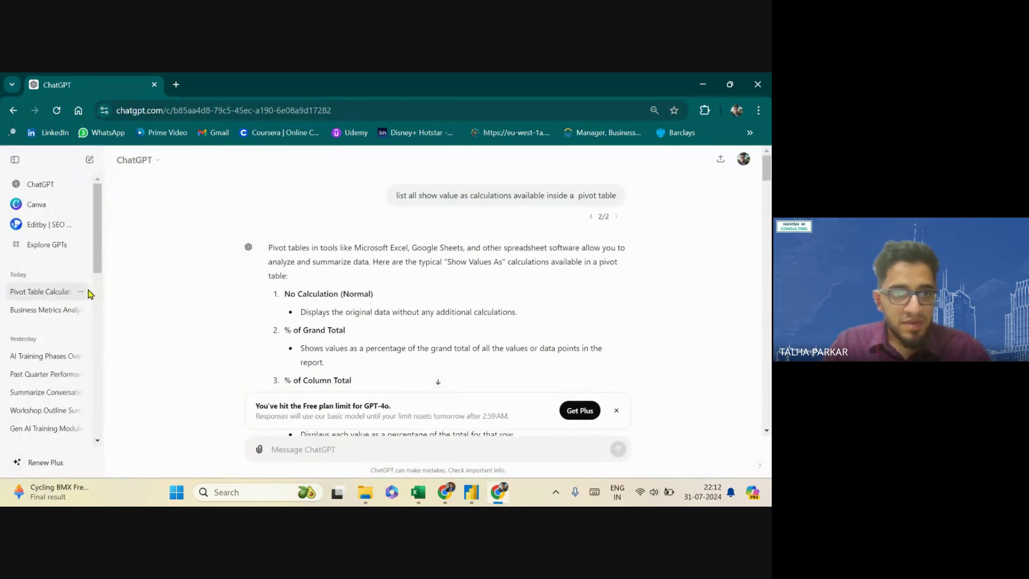
left_click(703, 84)
key("alt+Tab")
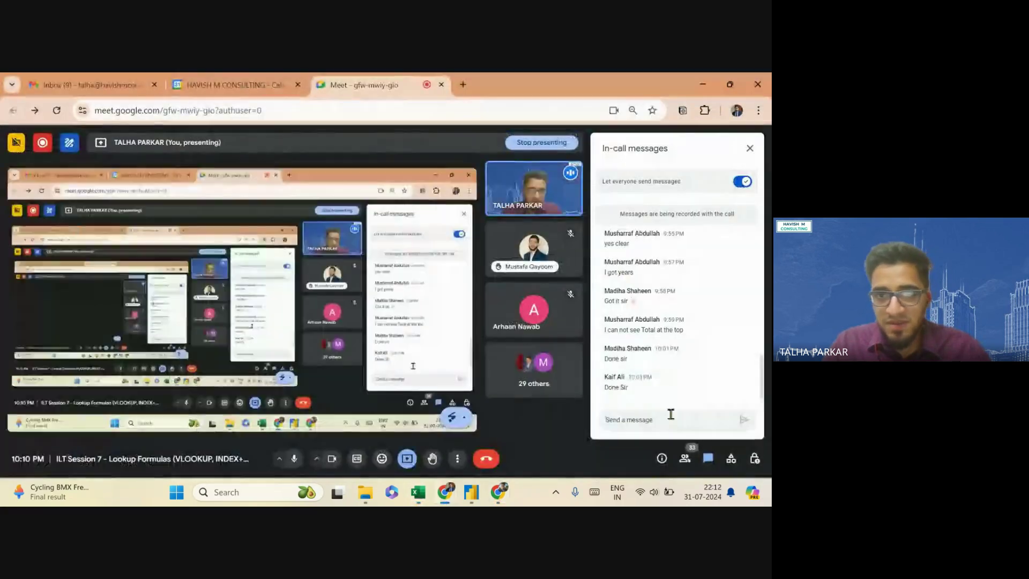
left_click(663, 423)
key("ctrl+v")
key("Return")
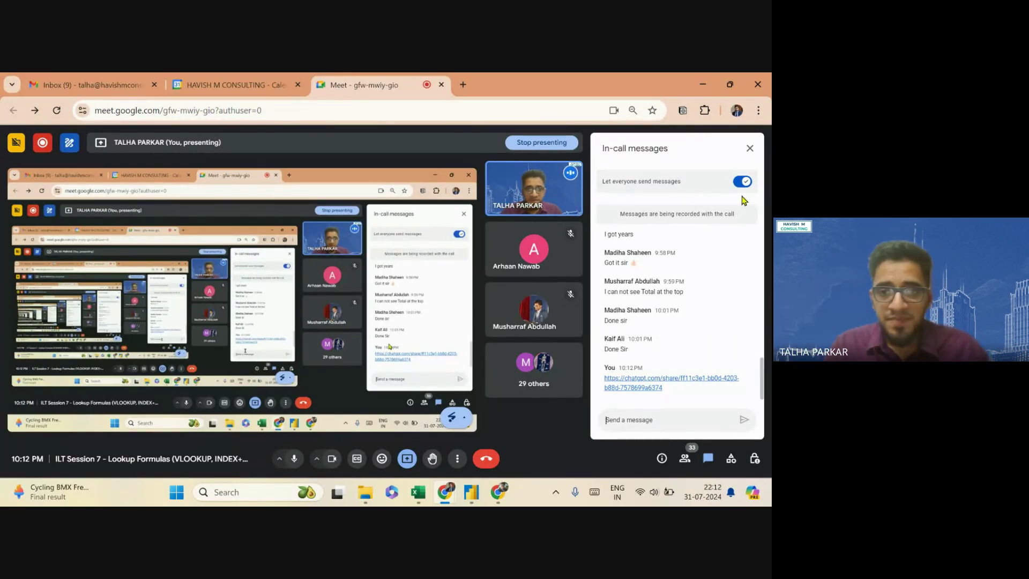
left_click(750, 149)
key("alt+Tab")
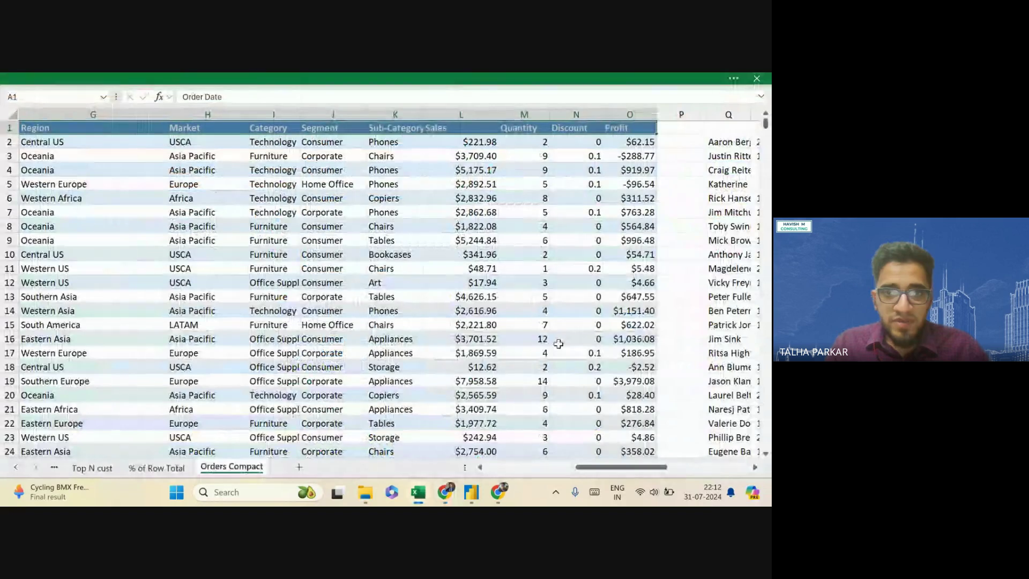
Return to the Top N cust sheet and select the January 2019 value in the Running Total column
left_click(157, 468)
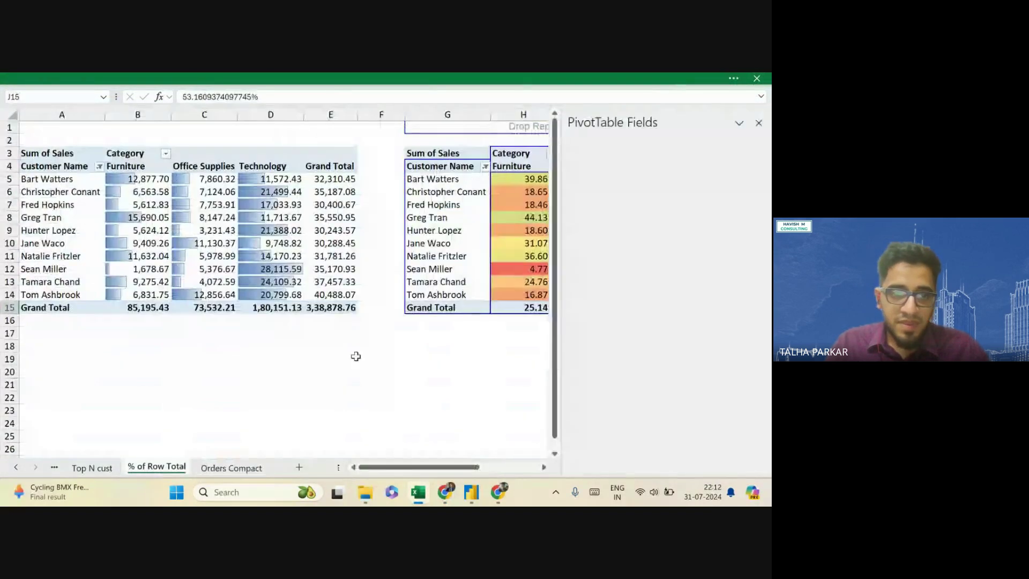
left_click(92, 467)
left_click(293, 263)
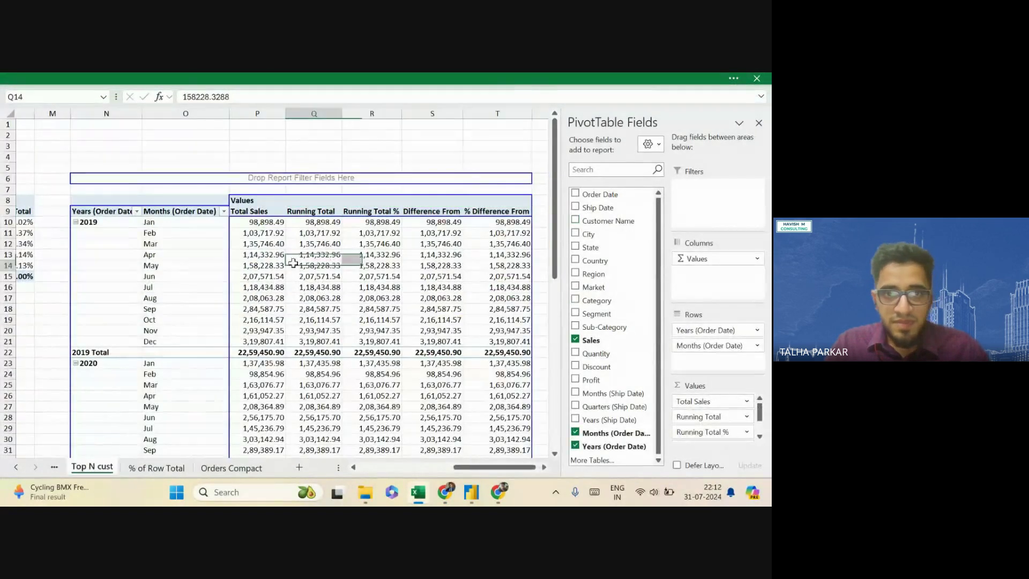
key("Up")
key("Up")
key("Up")
key("Up")
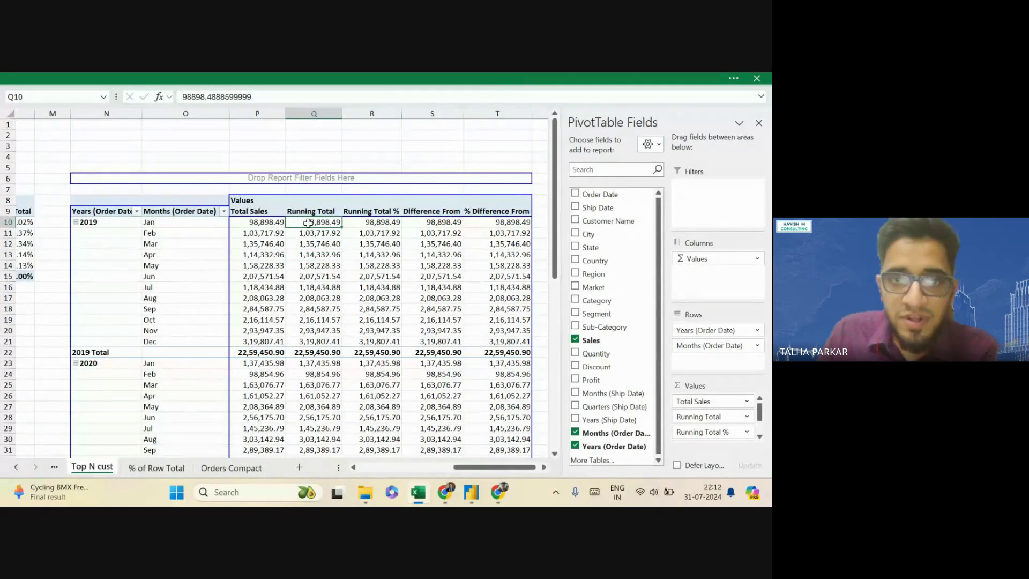
Show the Running Total column's values as Running Total In with Months (Order Date) as the base field
scroll(311, 227, "up", 5)
right_click(323, 236)
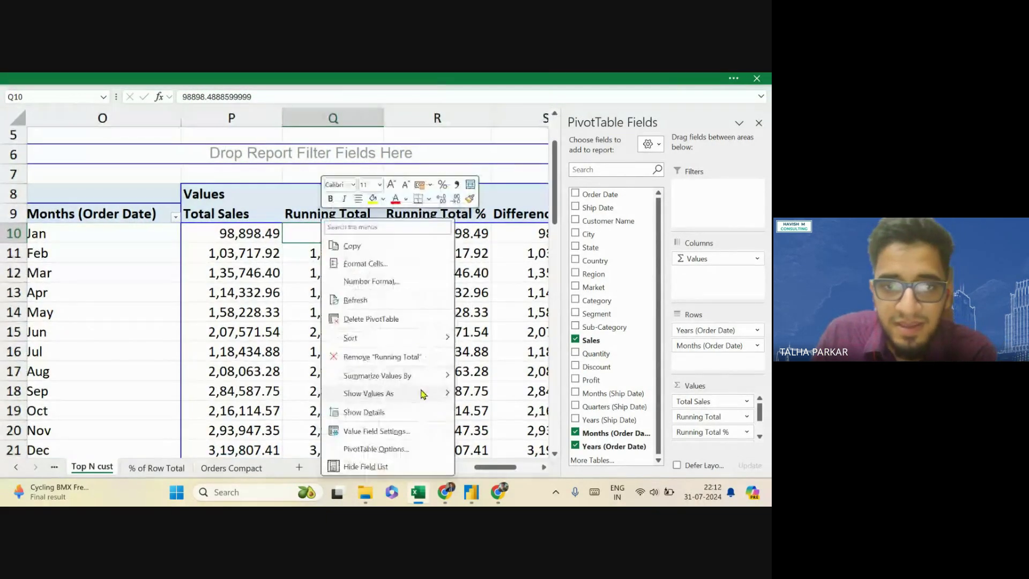
mouse_move(423, 393)
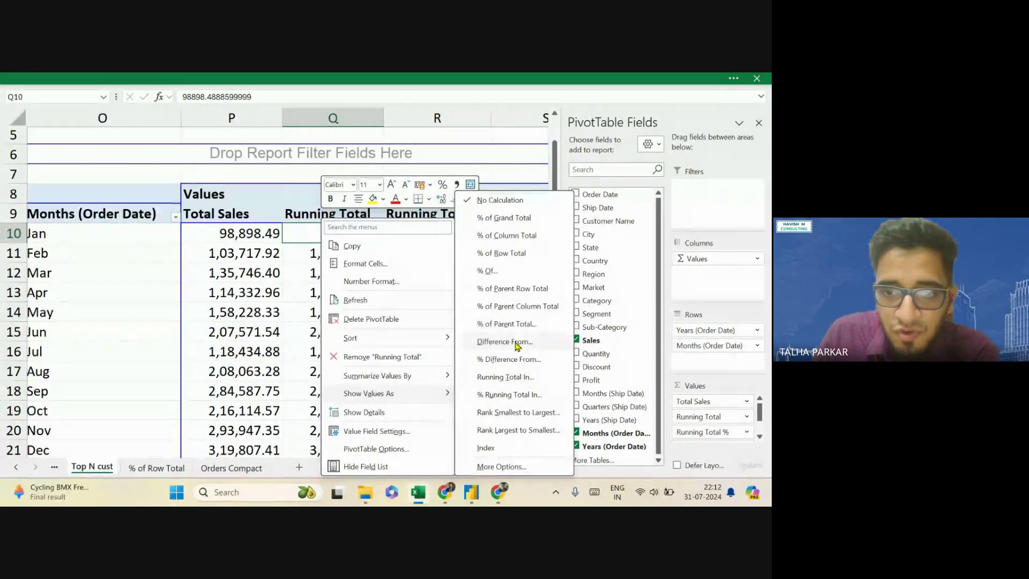
left_click(534, 376)
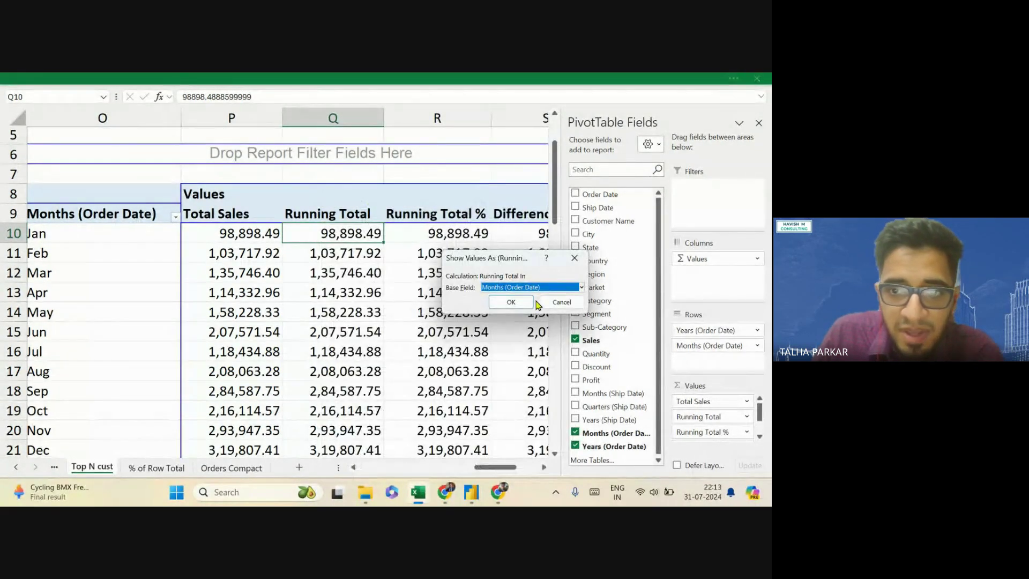
left_click(581, 288)
left_click(542, 304)
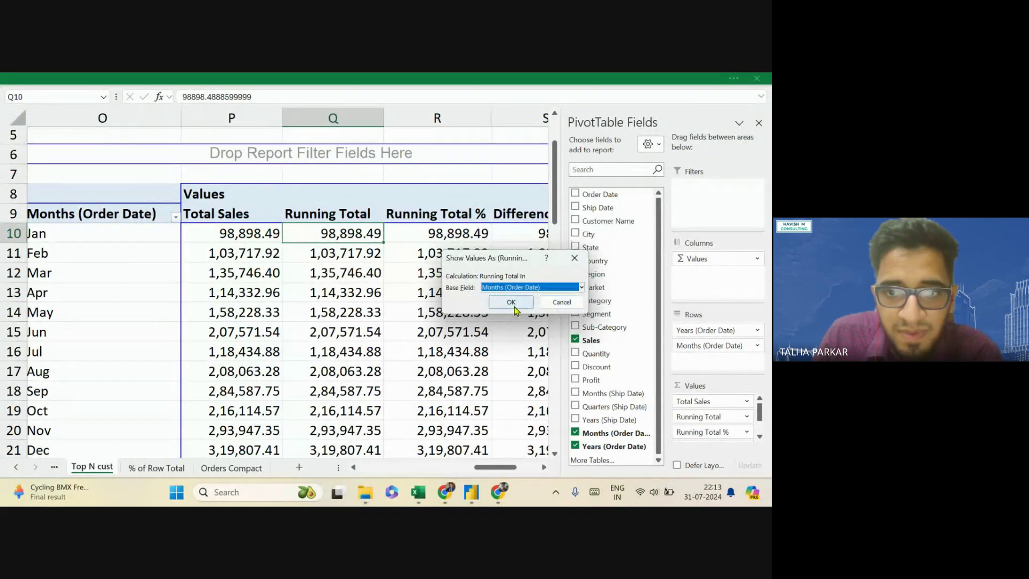
left_click(530, 306)
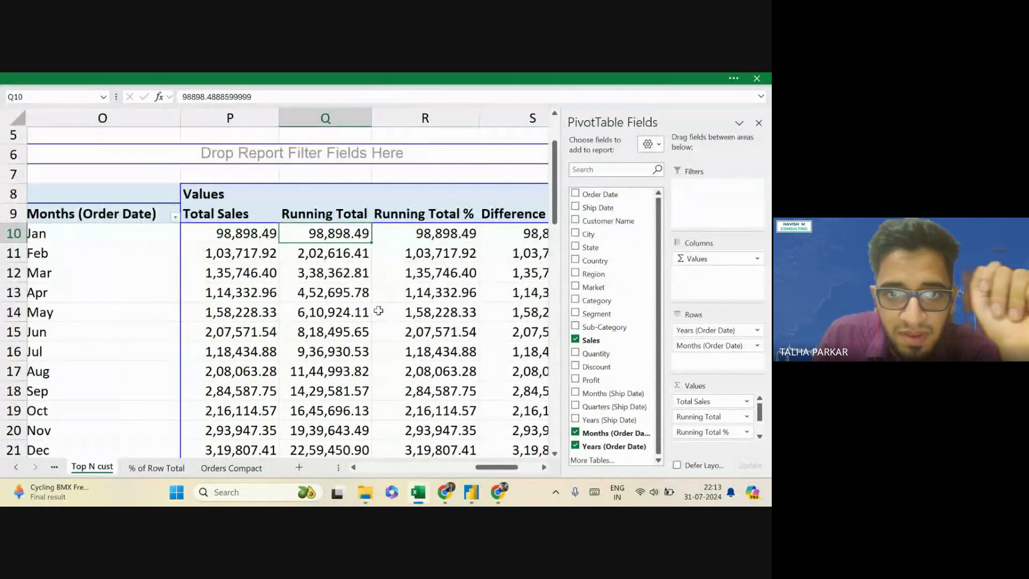
Show the Running Total % column's values as % Running Total In with Months (Order Date) as the base field
scroll(420, 326, "down", 3, "ctrl")
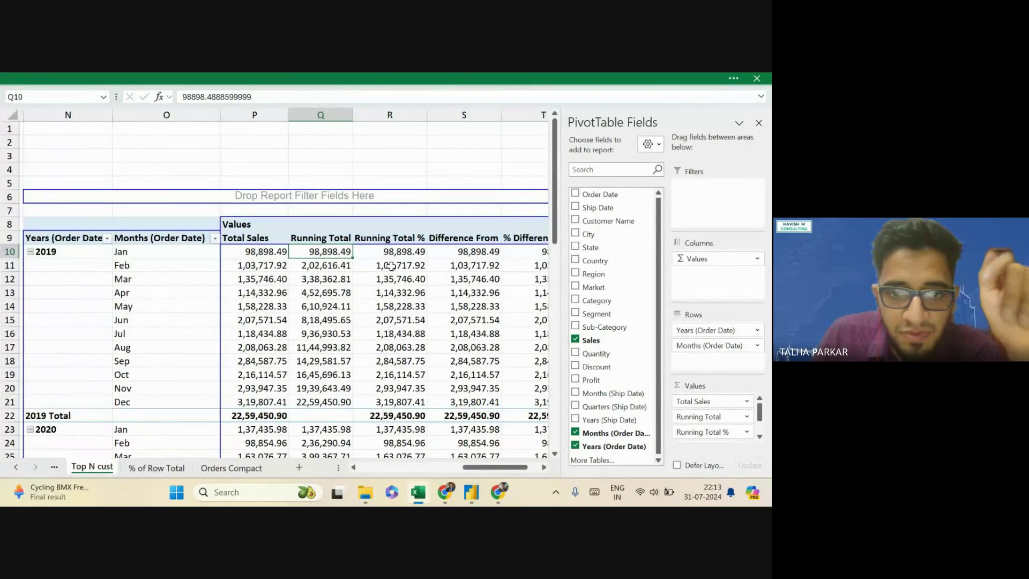
right_click(387, 252)
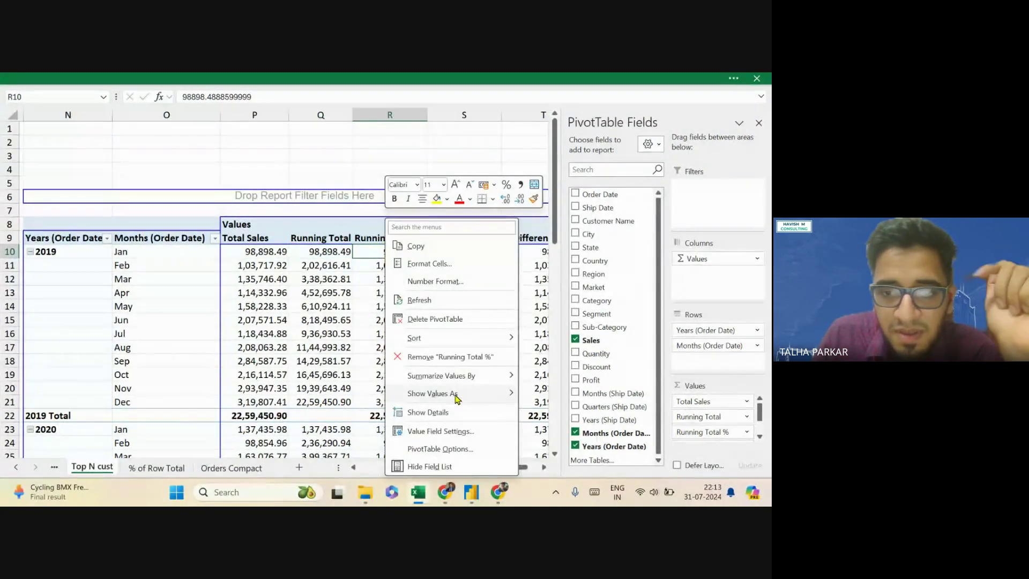
mouse_move(455, 395)
left_click(589, 394)
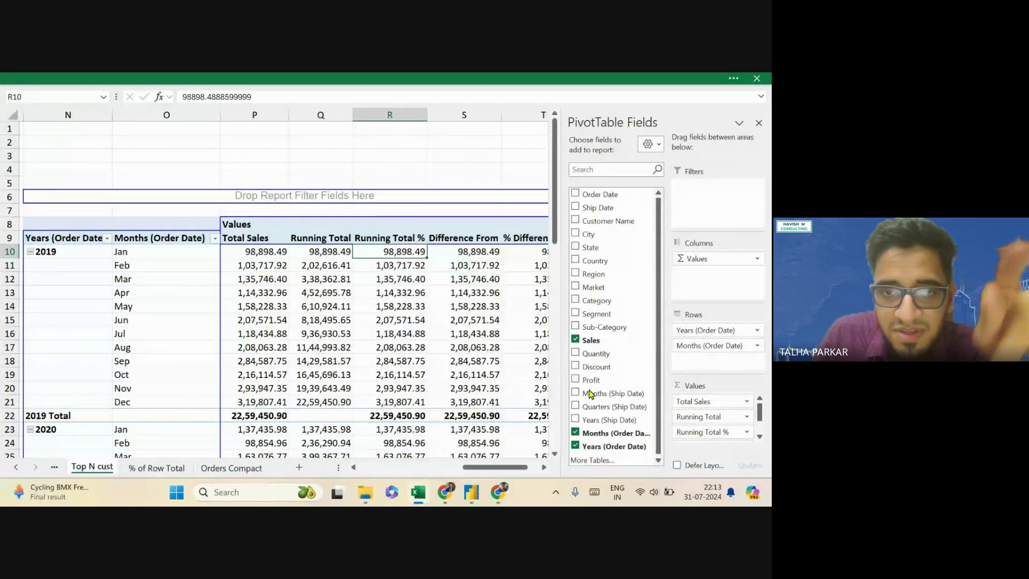
left_click(522, 300)
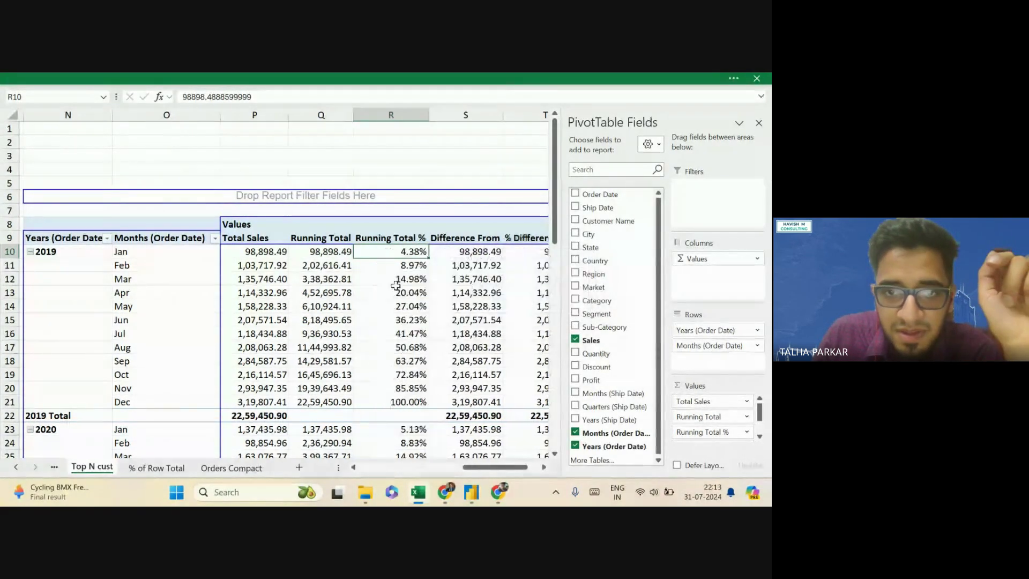
Recheck the Running Total column's Running Total In calculation and its base field choices, keeping Months (Order Date)
right_click(327, 267)
left_click(324, 270)
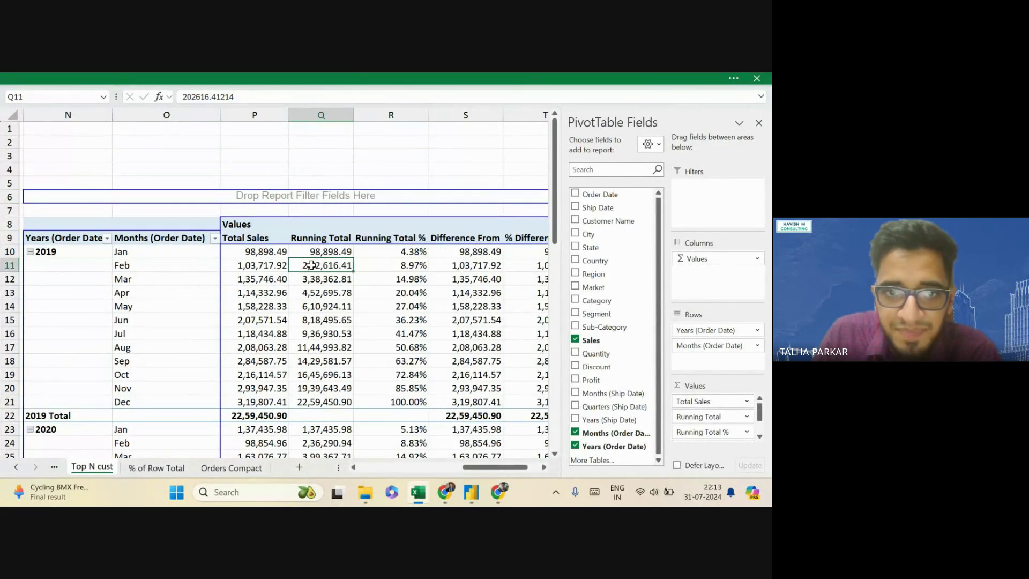
scroll(312, 265, "up", 1)
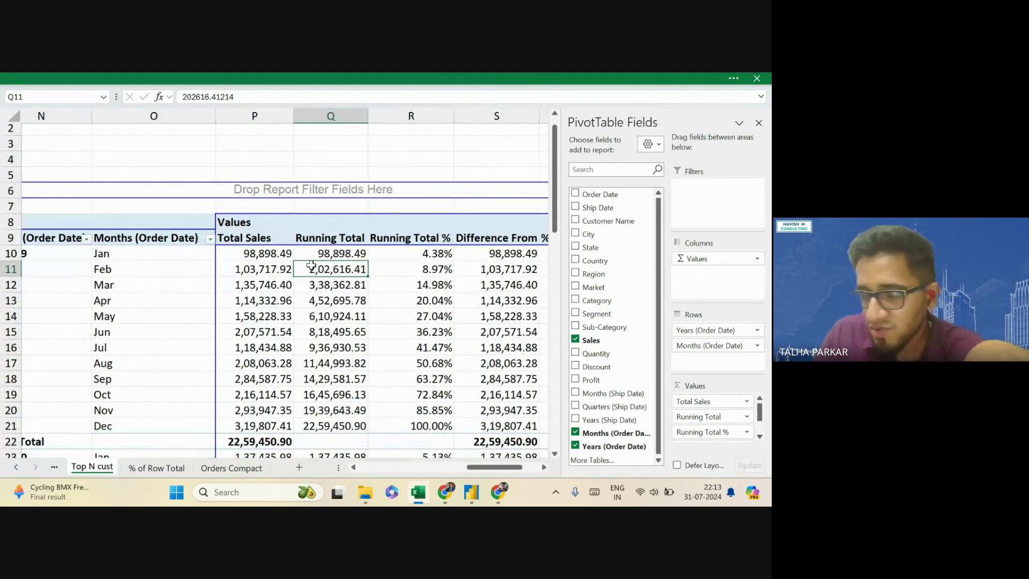
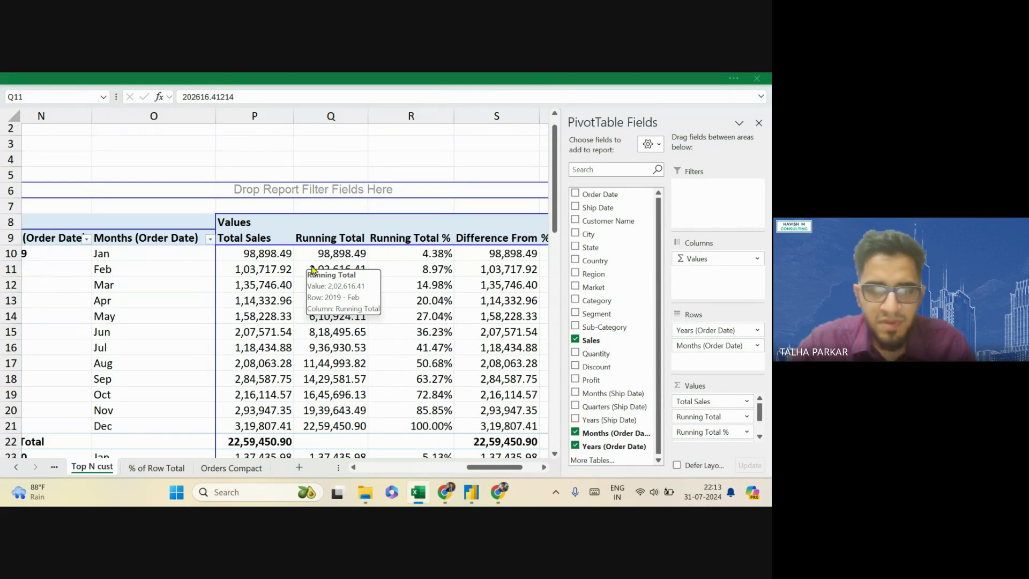
key("alt+Tab")
key("alt+Tab")
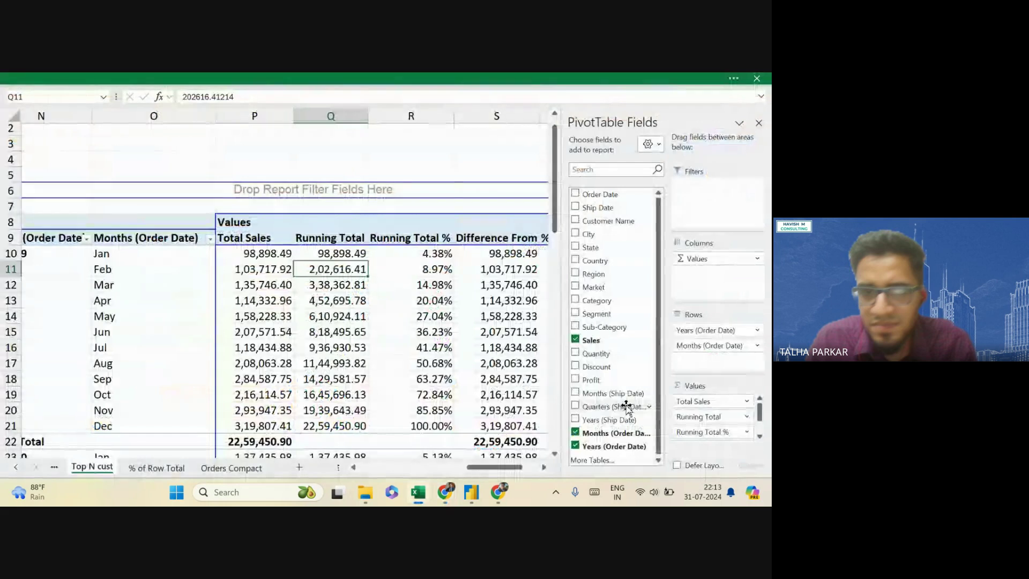
right_click(326, 269)
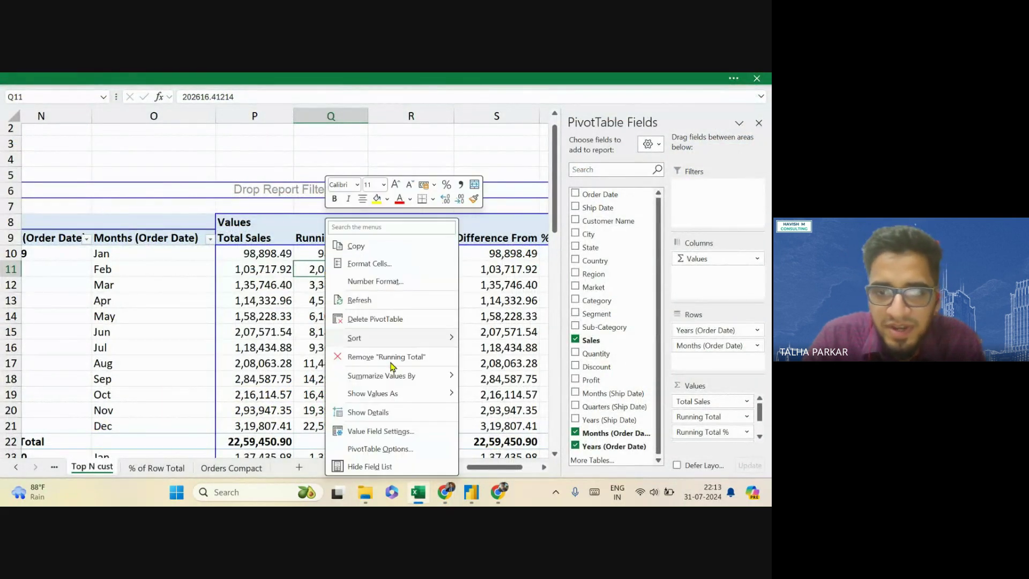
mouse_move(403, 392)
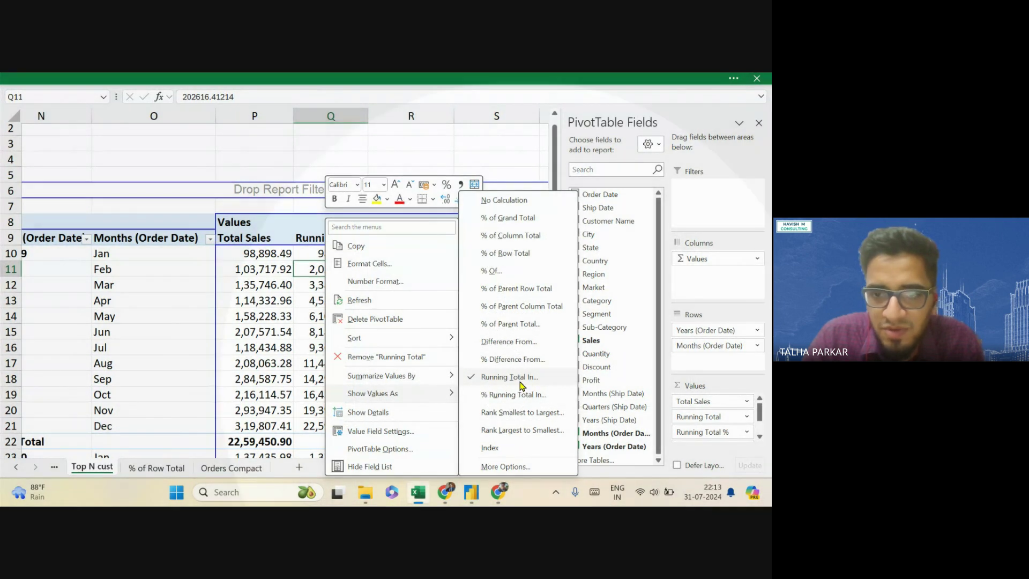
left_click(520, 382)
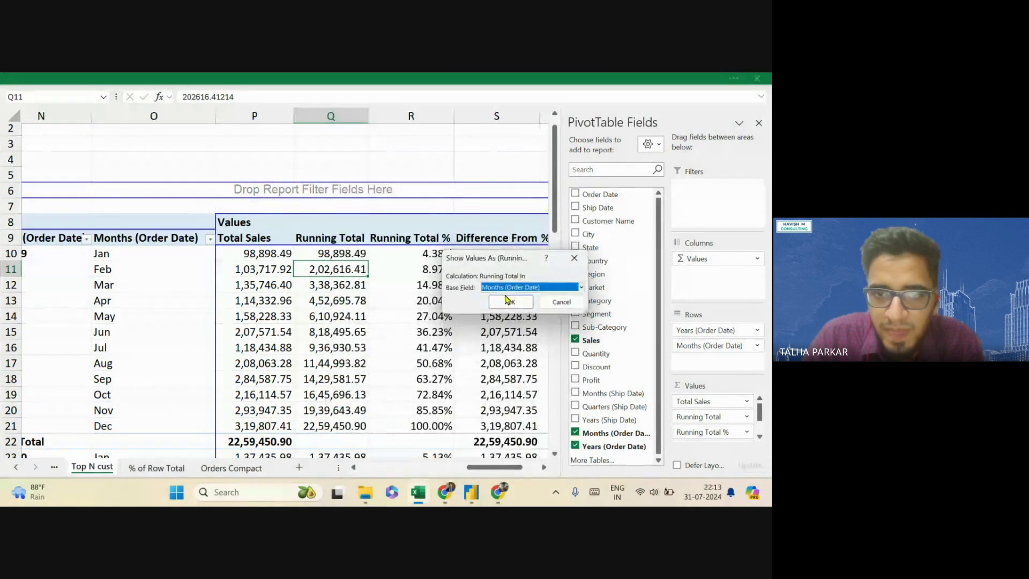
left_click(581, 288)
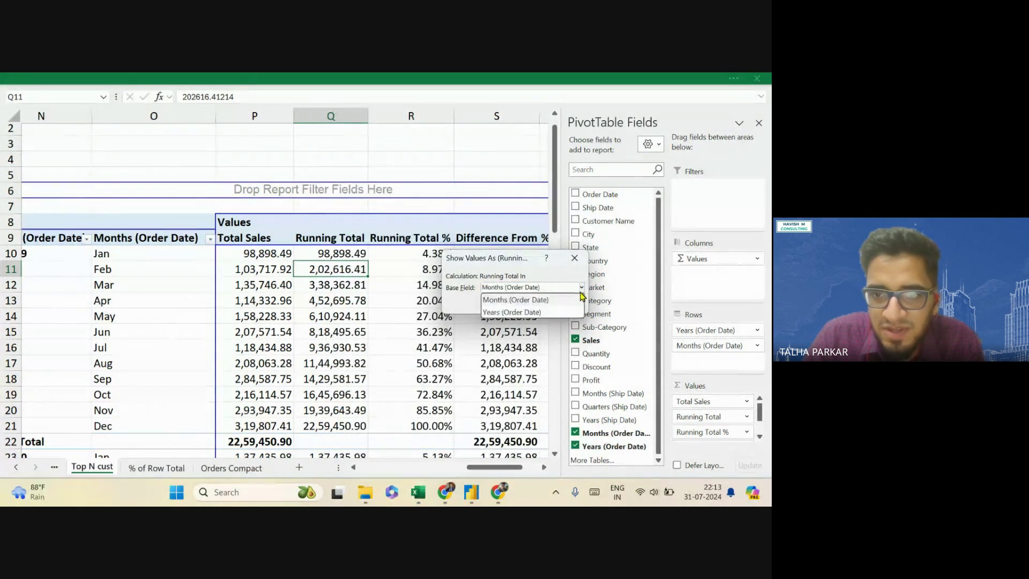
left_click(573, 304)
left_click(515, 301)
Recheck the Running Total % column's % Running Total In calculation and its base field, keeping Months (Order Date)
right_click(413, 272)
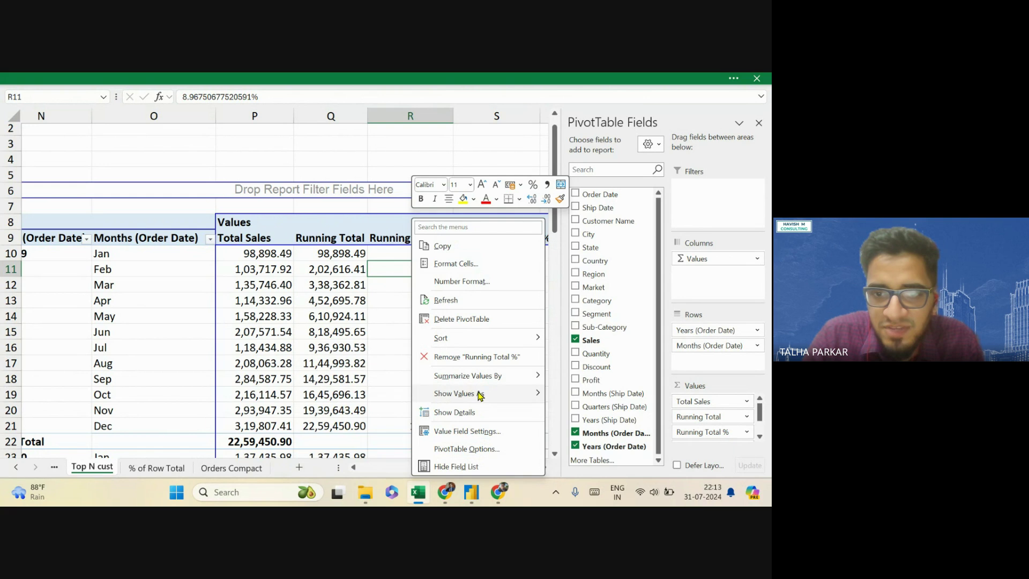
mouse_move(478, 395)
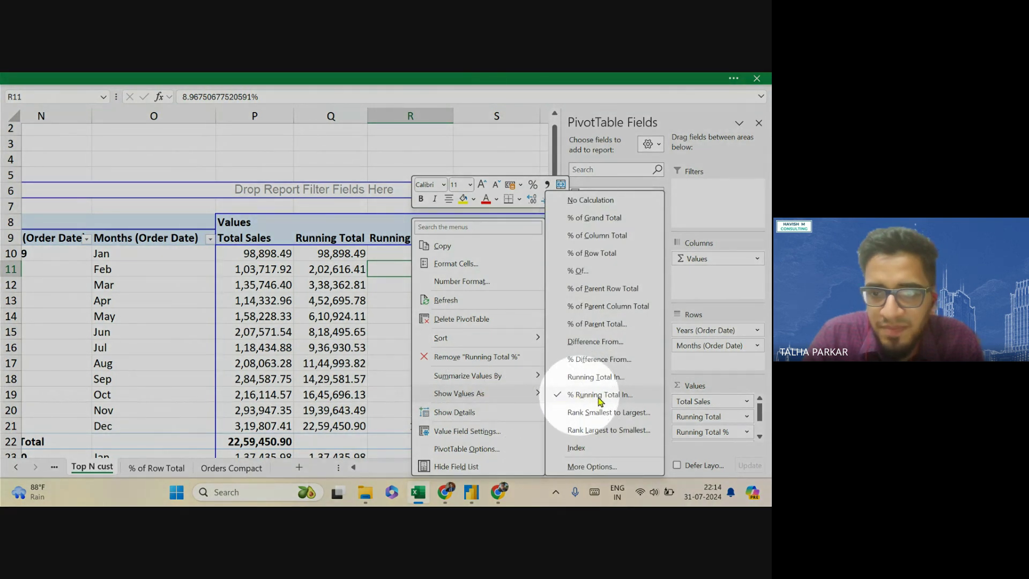
left_click(599, 396)
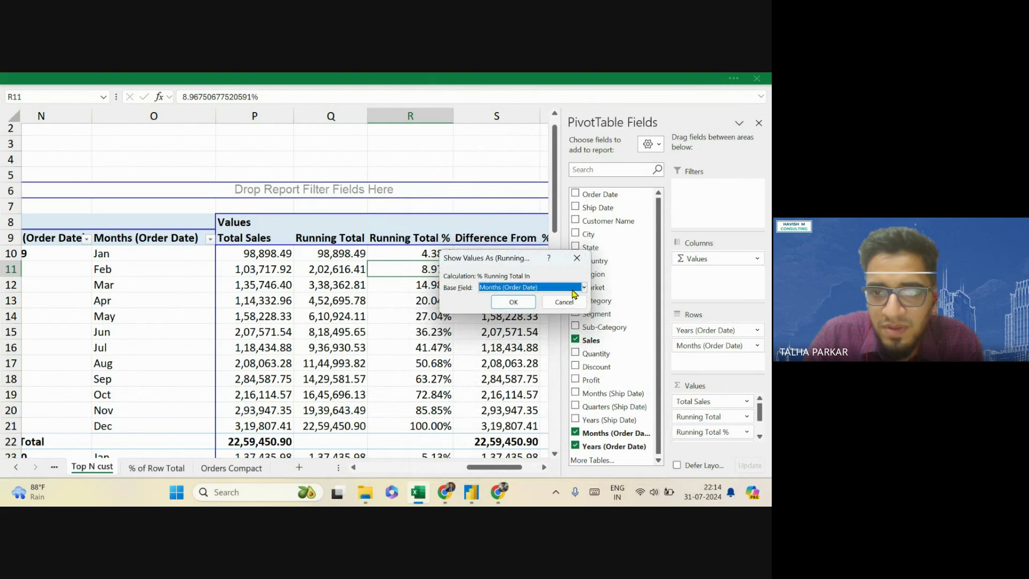
left_click(574, 294)
left_click(530, 298)
left_click(522, 301)
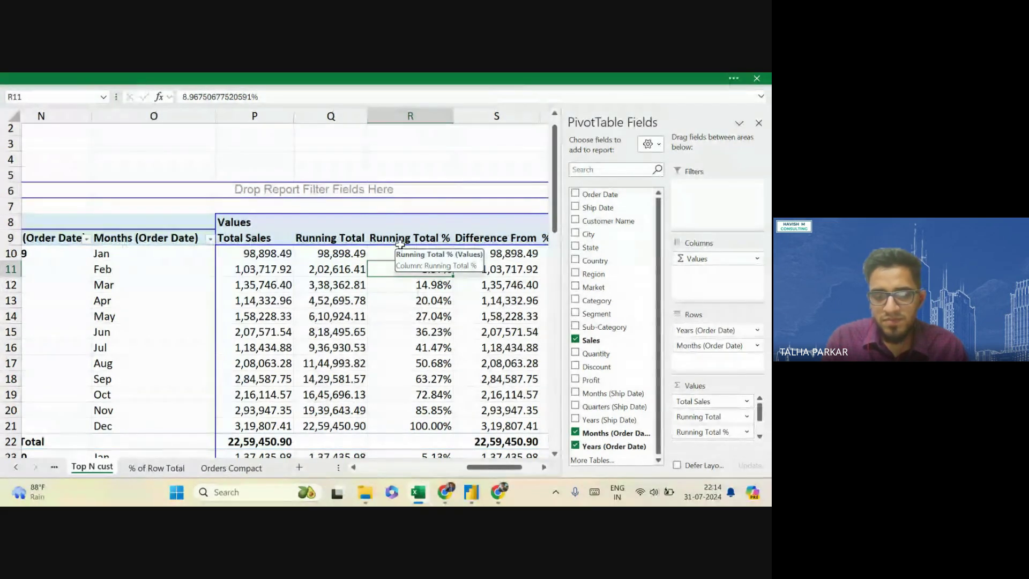
Switch to the Google Meet call, read the in-call messages, close them and return to the Excel workbook
key("alt+Tab")
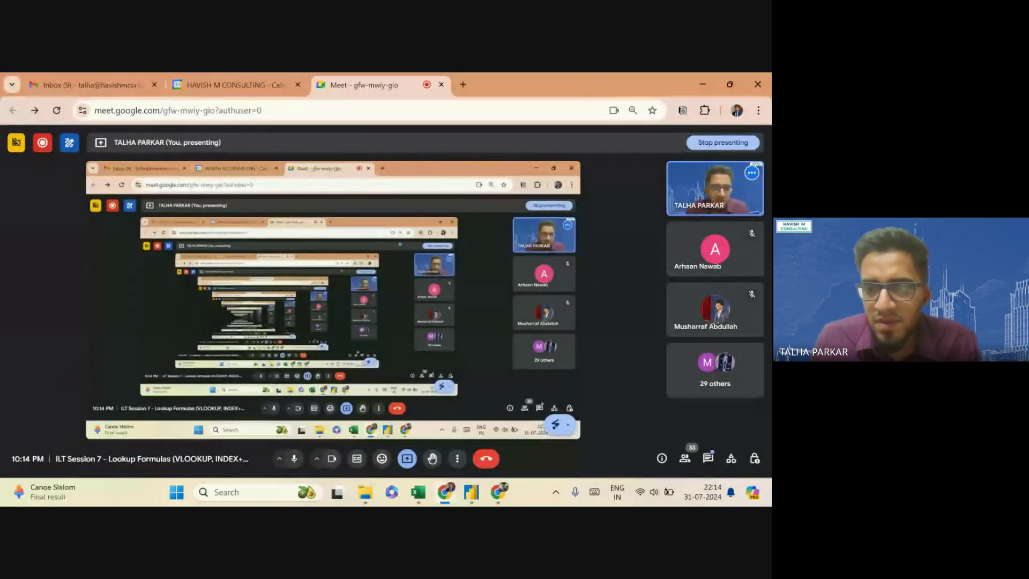
left_click(709, 456)
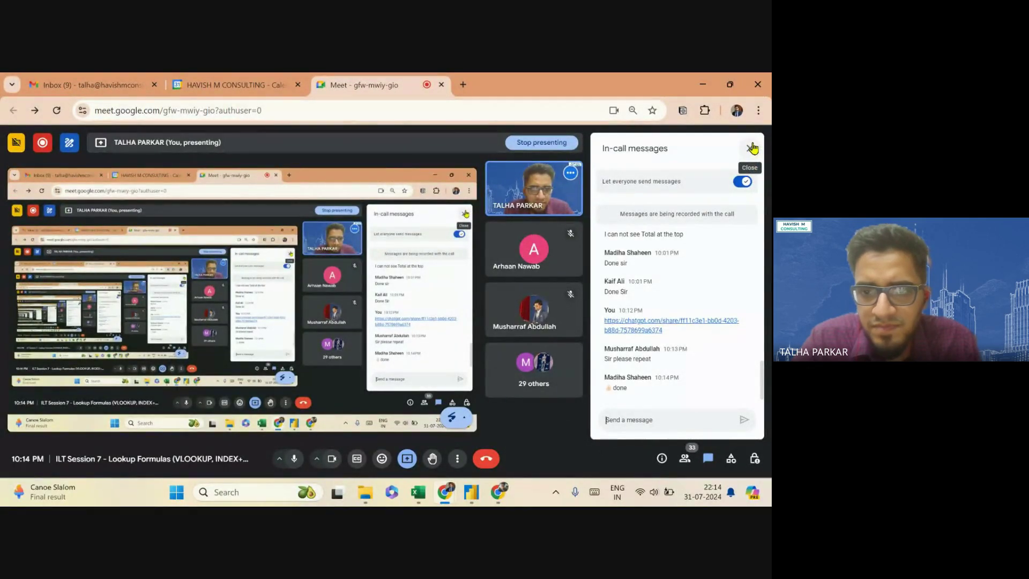
left_click(753, 148)
left_click(418, 492)
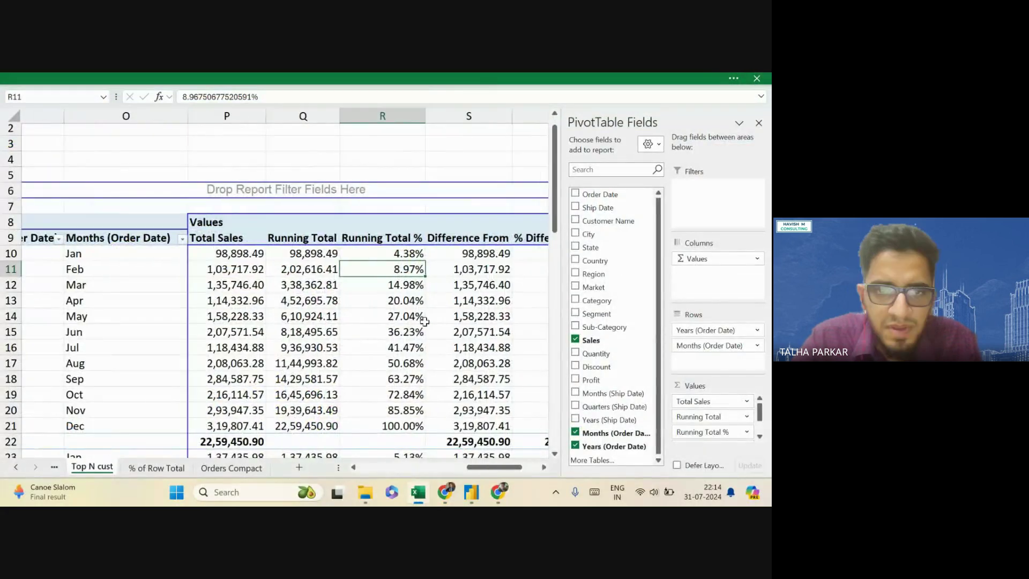
Compare the monthly Total Sales with the accumulated Running Total values for 2019, starting with January to March
scroll(425, 320, "up", 5)
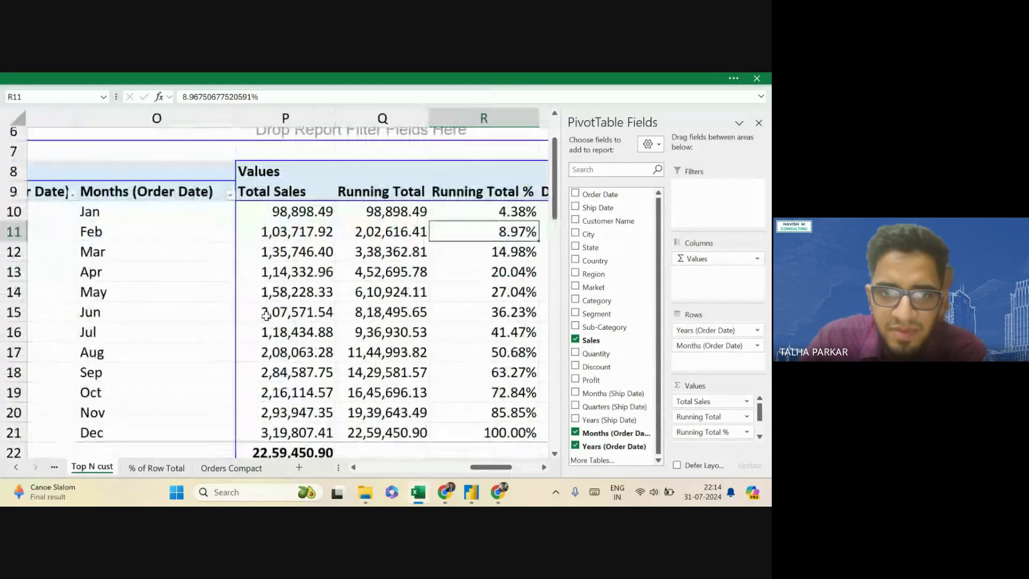
left_click(397, 209)
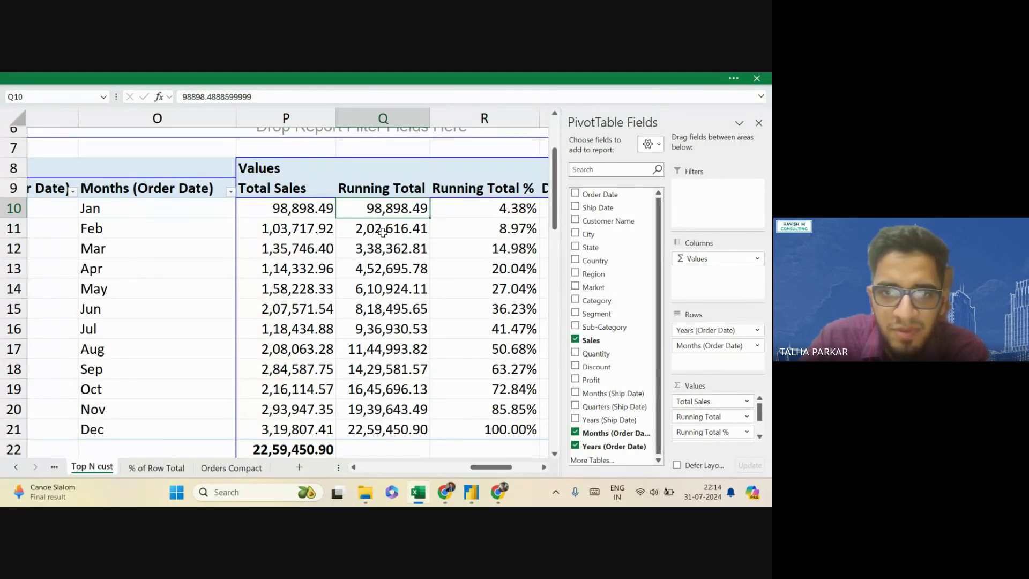
left_click(324, 228)
left_click(316, 207)
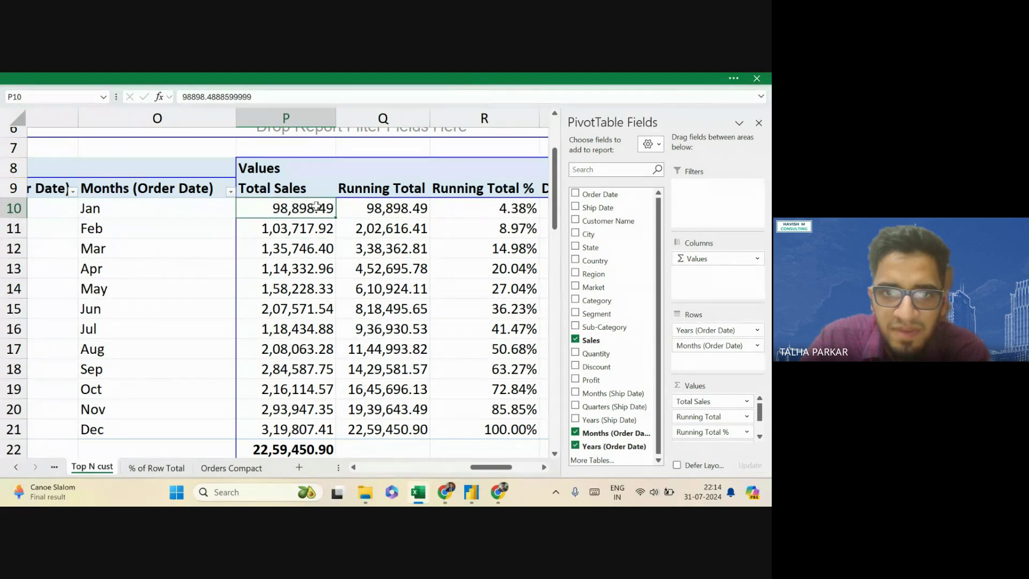
left_click(360, 248)
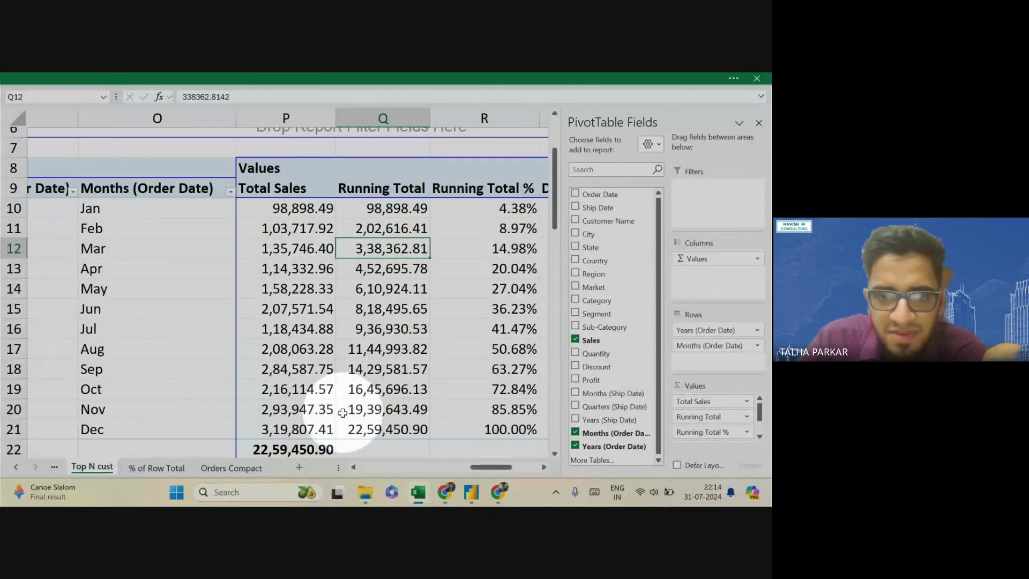
scroll(382, 430, "down", 1)
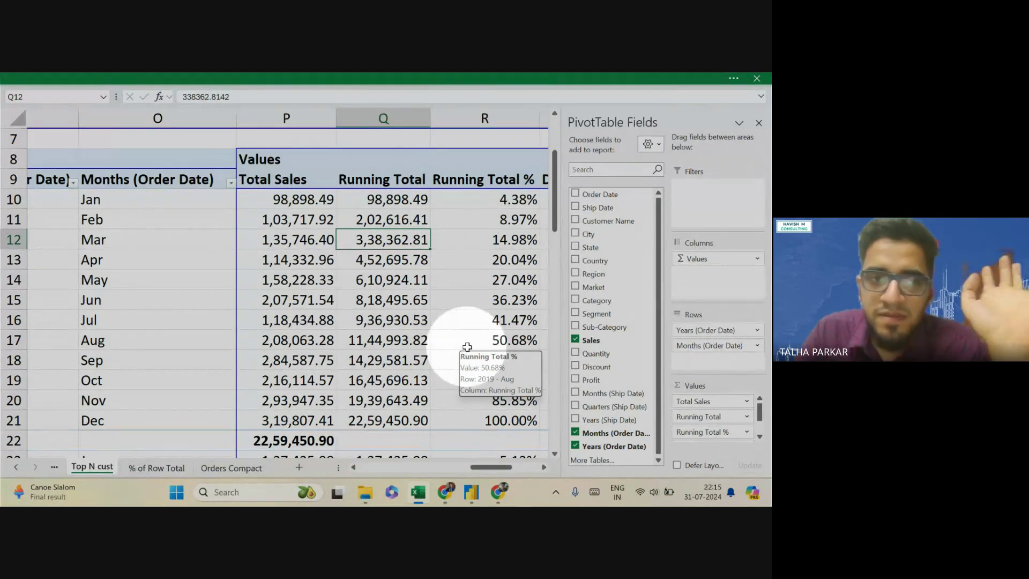
Show the Difference From column as Difference From with base field Months (Order Date) and base item (previous)
scroll(467, 347, "right", 5)
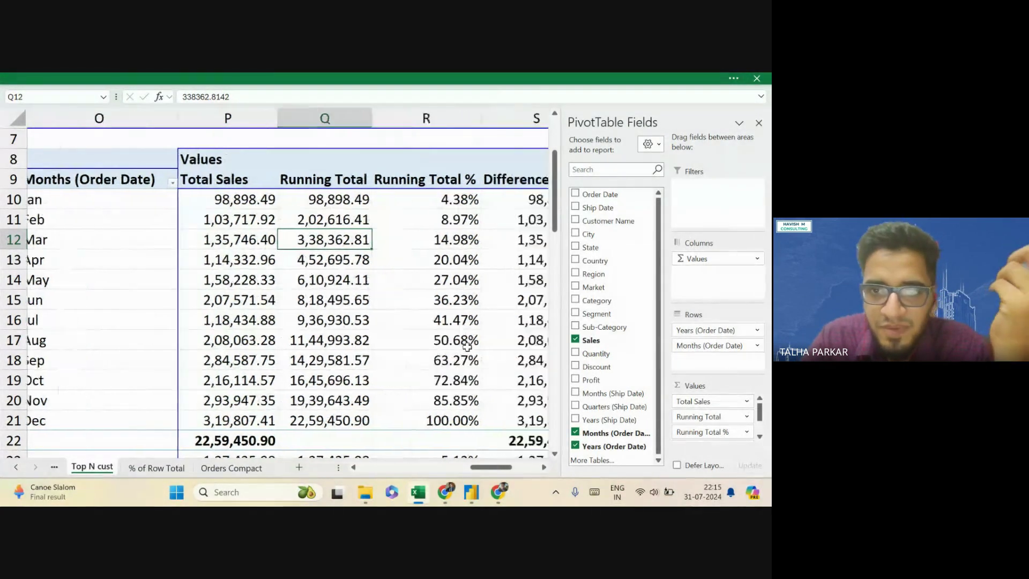
scroll(468, 347, "right", 2)
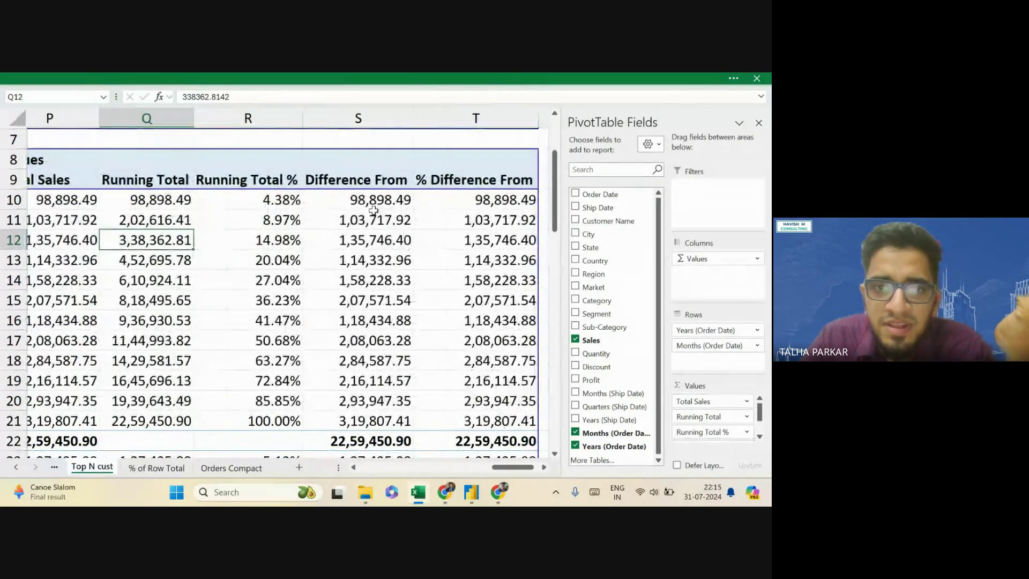
right_click(351, 206)
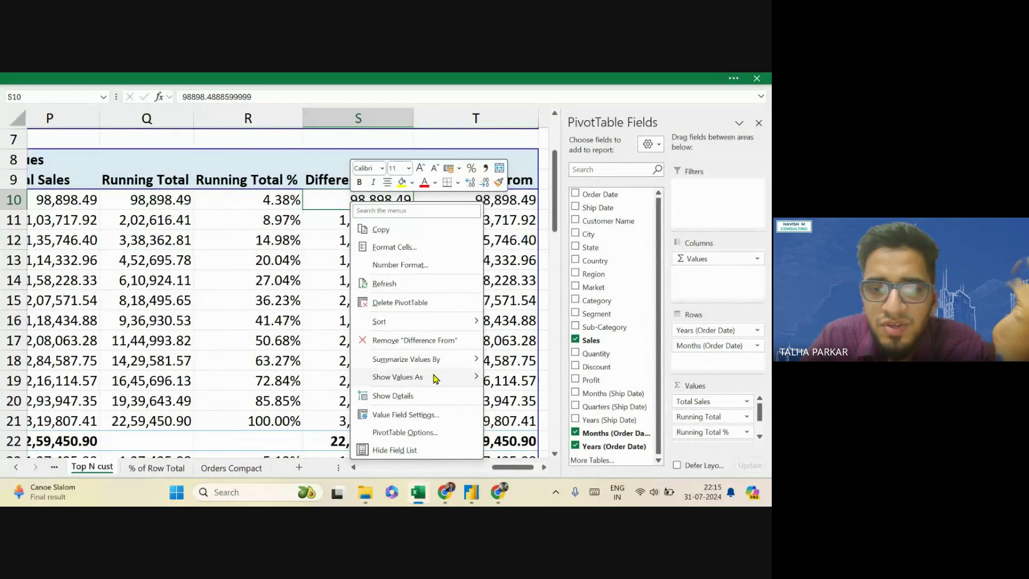
mouse_move(453, 377)
left_click(533, 342)
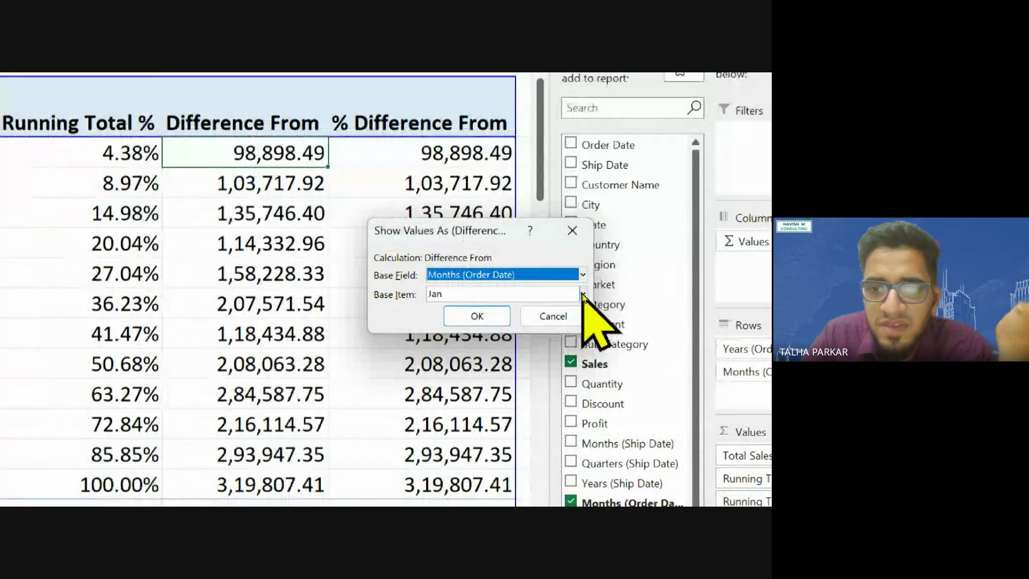
left_click(583, 294)
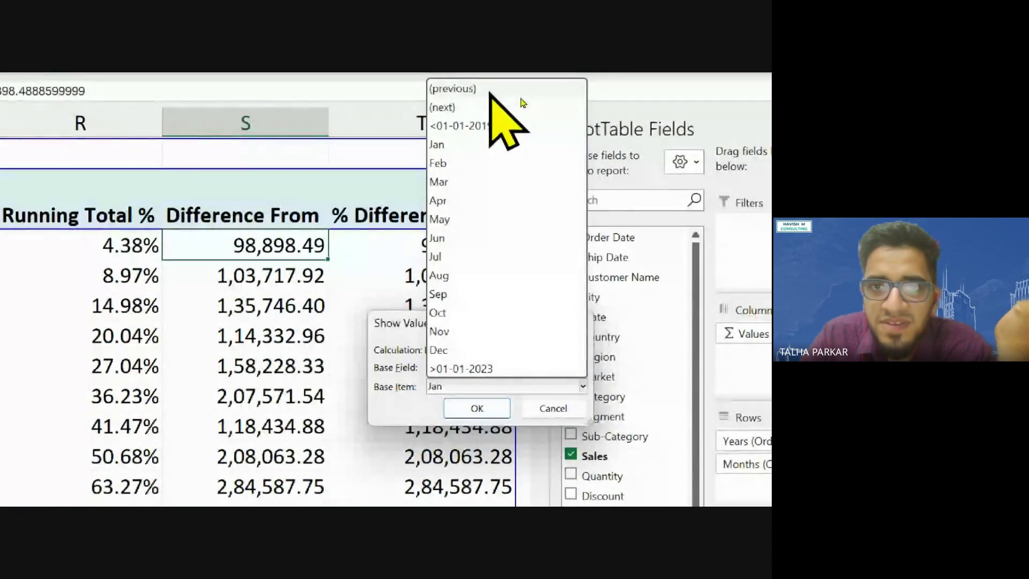
left_click(522, 86)
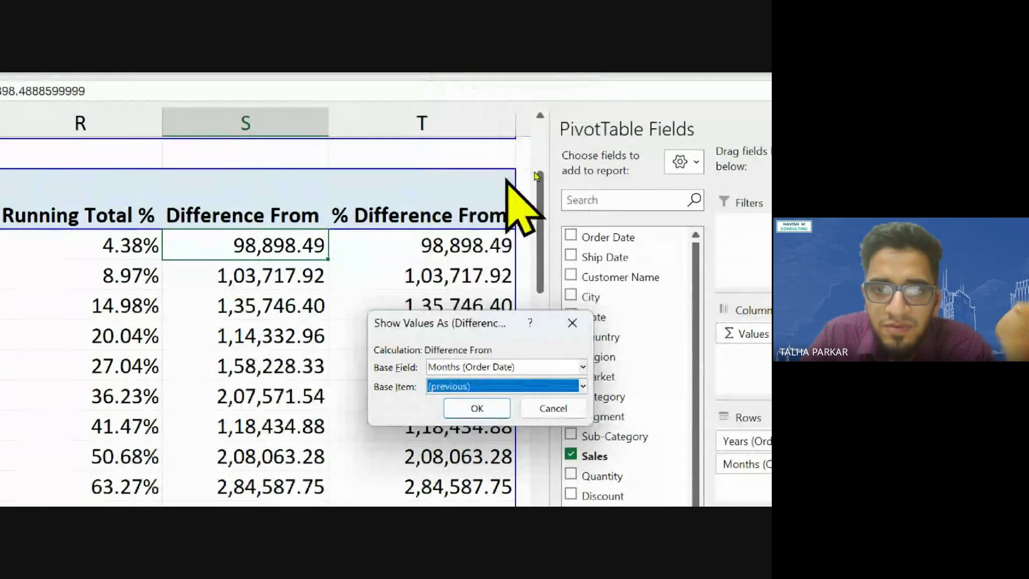
left_click(477, 407)
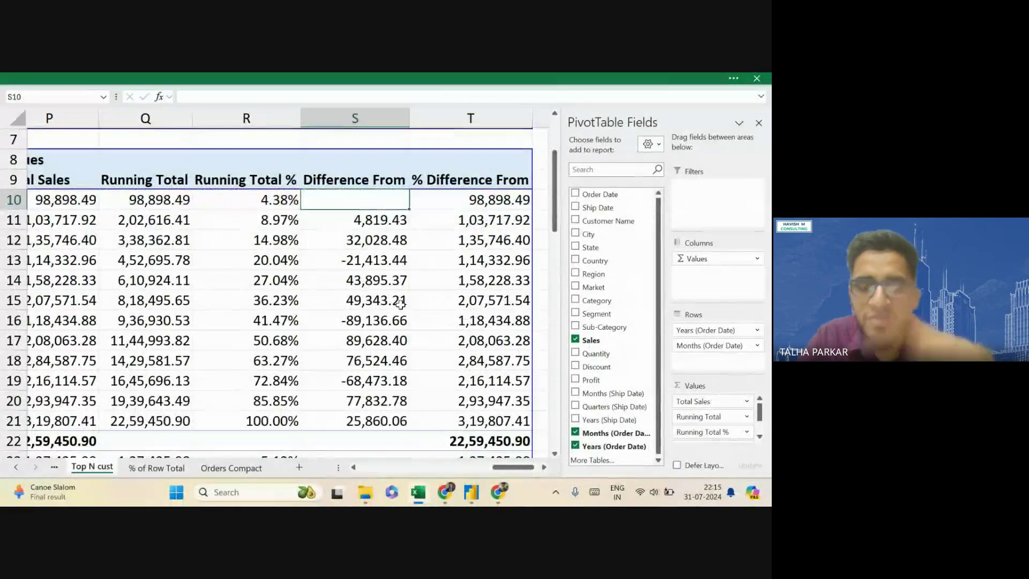
Show the % Difference From column as % Difference From with base field Months (Order Date) and base item (previous)
scroll(402, 300, "left", 3)
scroll(407, 300, "right", 5)
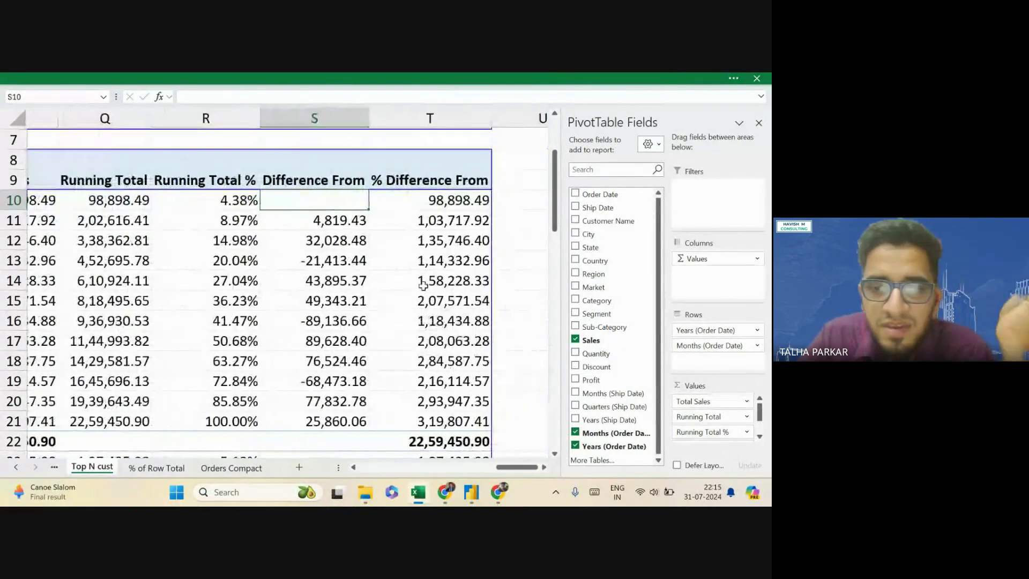
right_click(397, 206)
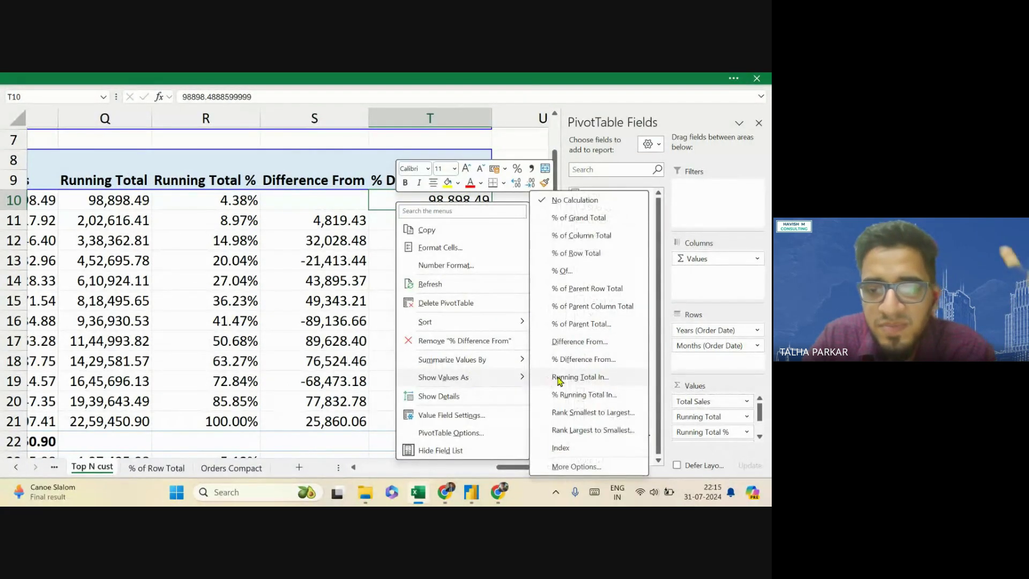
left_click(561, 324)
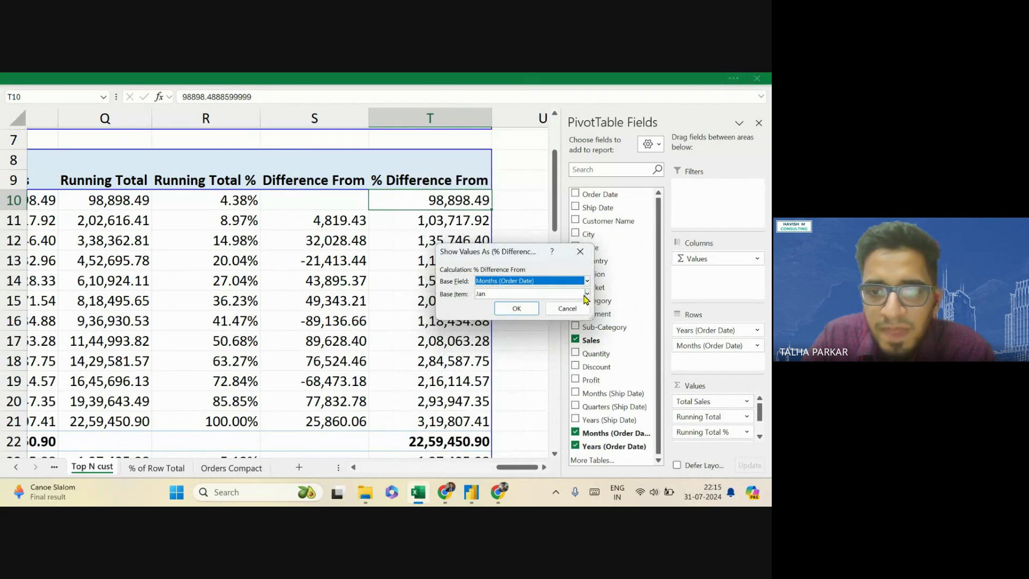
key("super")
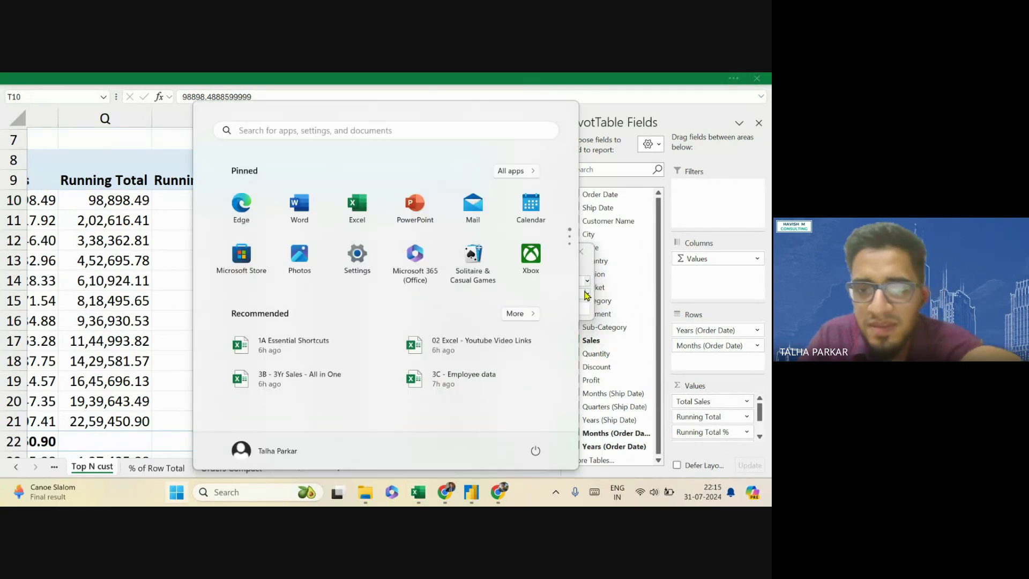
key("super")
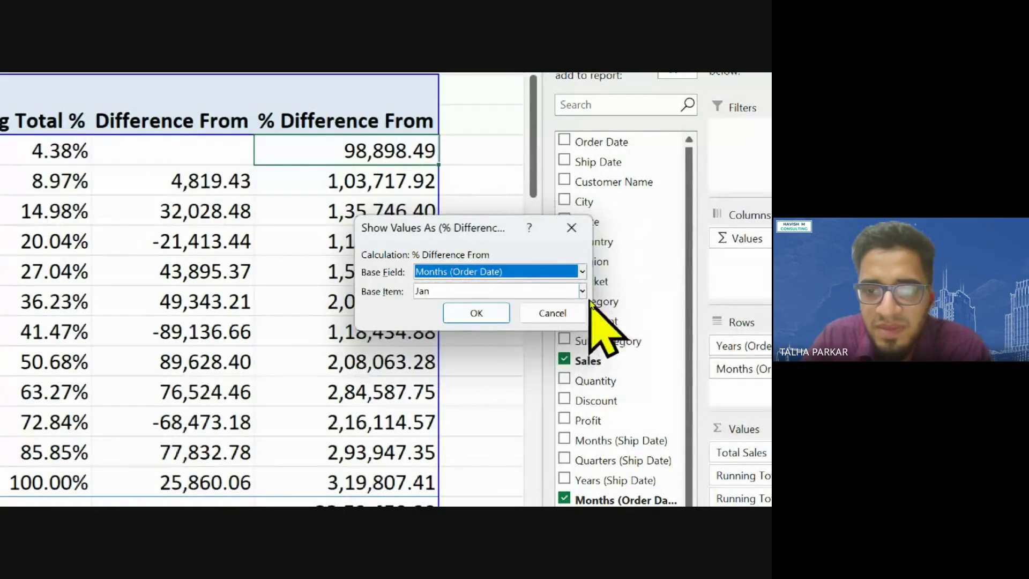
left_click(582, 291)
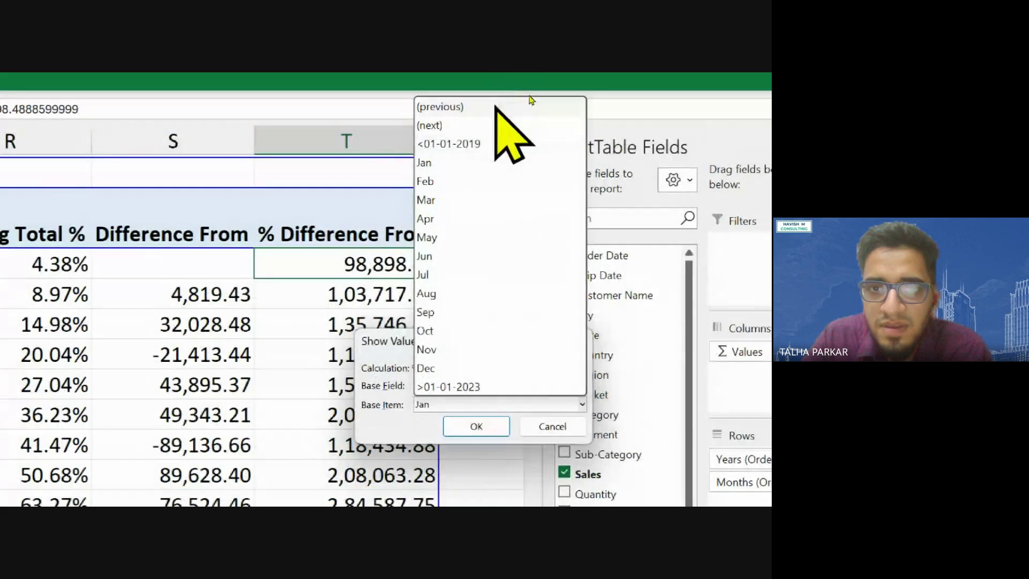
left_click(496, 108)
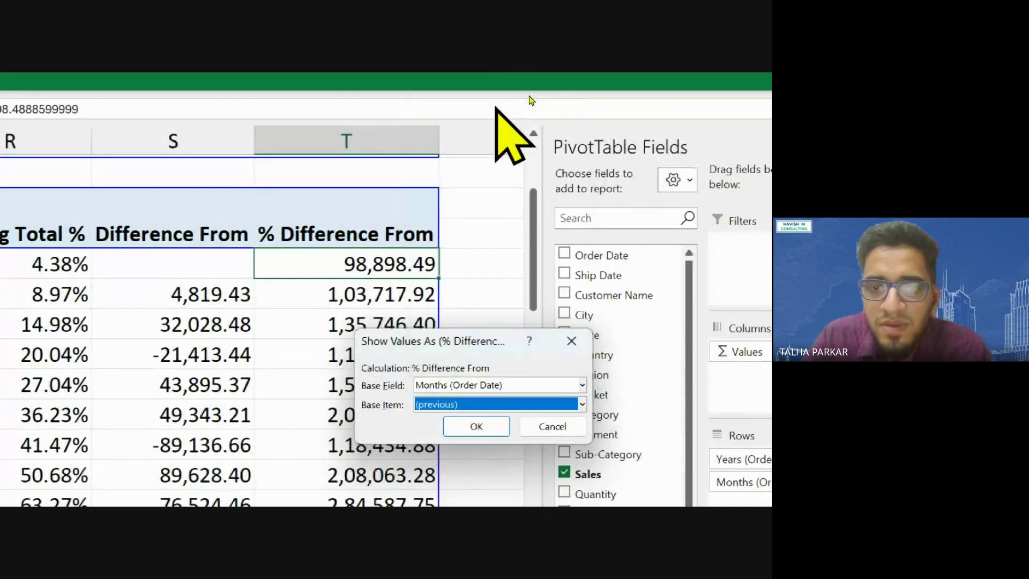
left_click(476, 426)
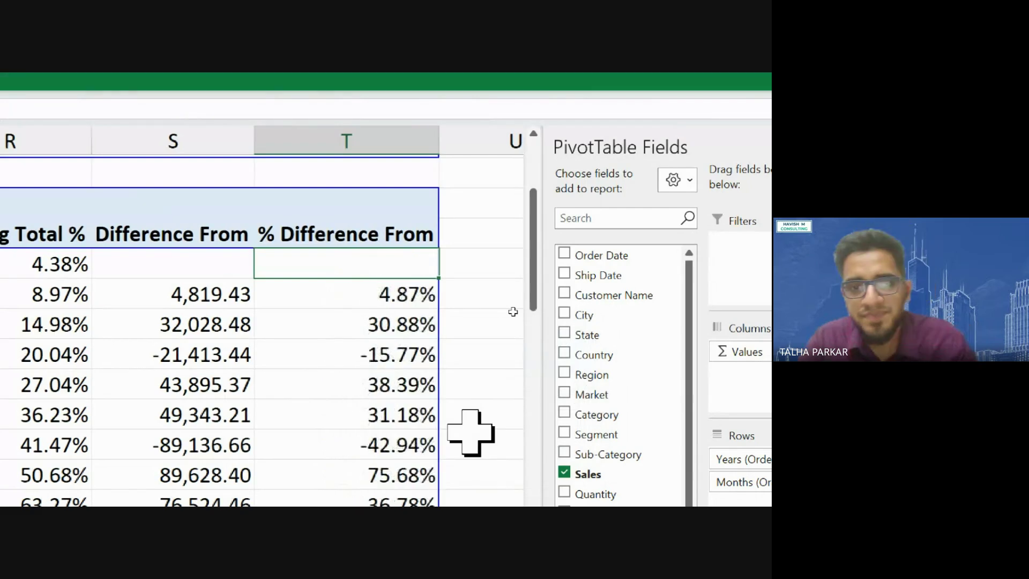
Review the five value columns of the PivotTable across the 2019 and 2020 months
scroll(335, 224, "down", 3)
scroll(335, 225, "down", 2, "ctrl")
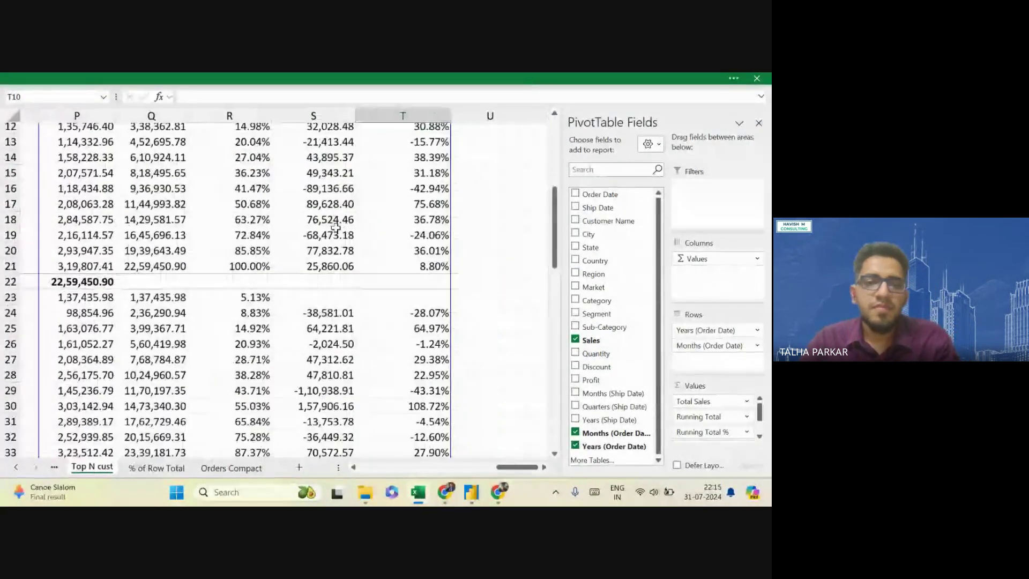
scroll(335, 228, "up", 2)
scroll(335, 228, "up", 1)
scroll(336, 227, "down", 3, "ctrl")
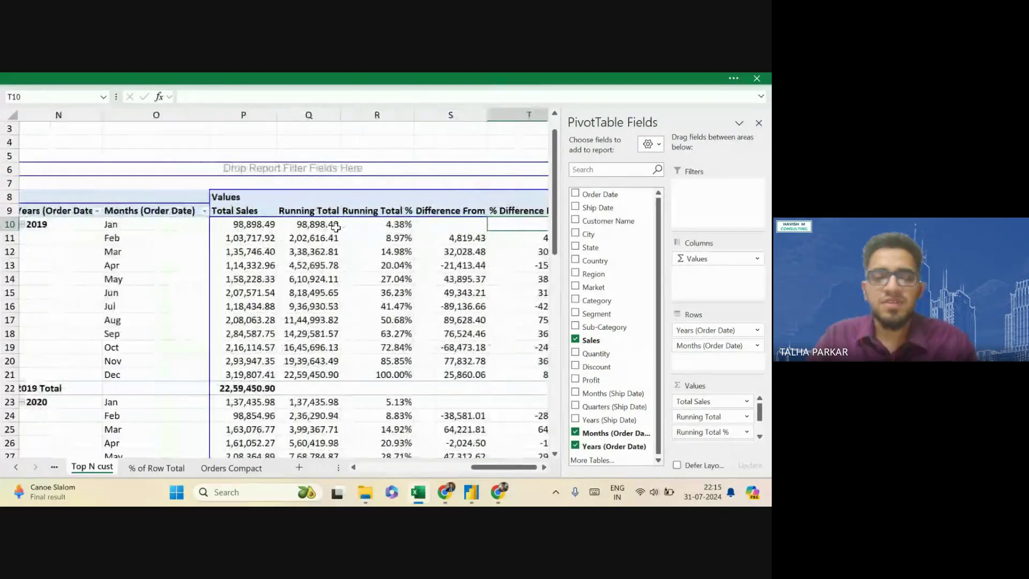
scroll(335, 227, "right", 1)
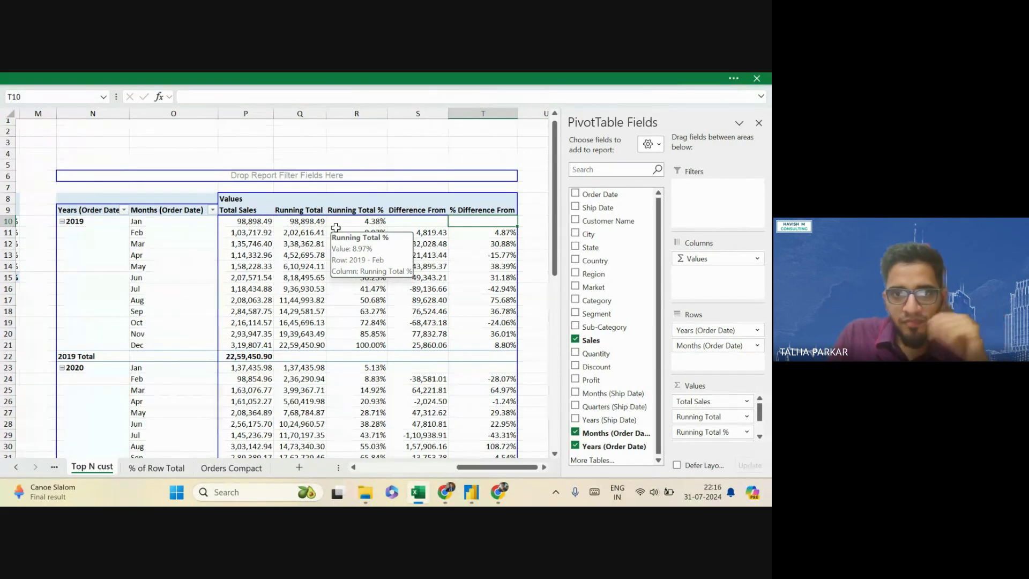
Examine the Difference From values for early 2019 and the monthly Total Sales from 2019 to 2022
left_click(429, 244)
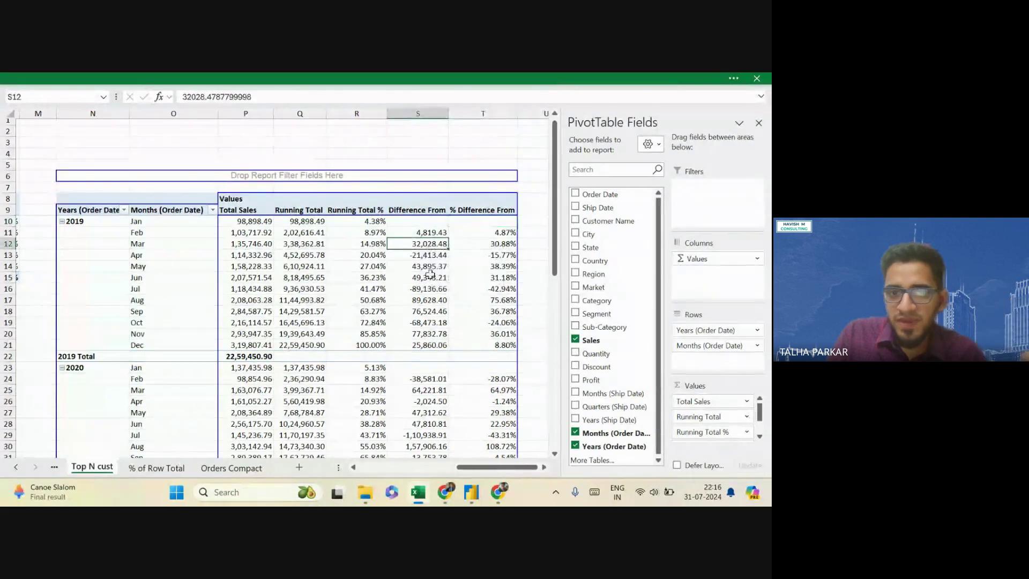
left_click_drag(178, 234, 174, 221)
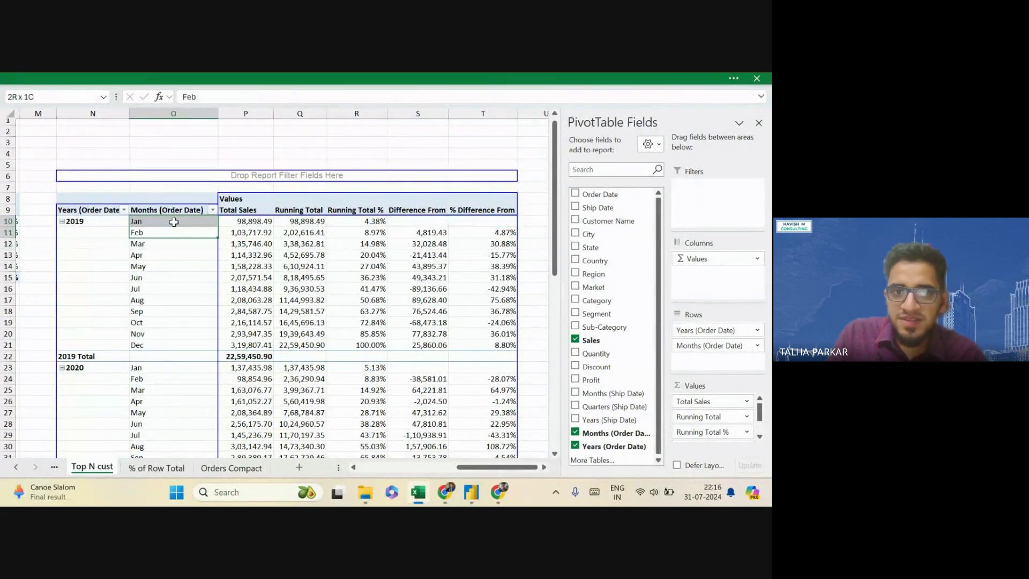
left_click(414, 233)
key("Up")
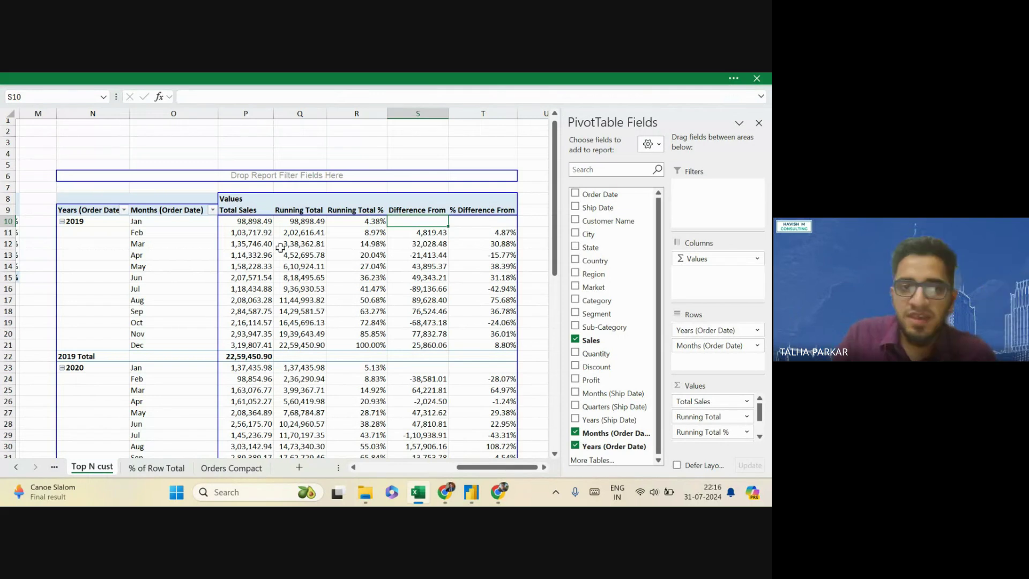
left_click_drag(263, 221, 265, 232)
scroll(270, 280, "down", 2)
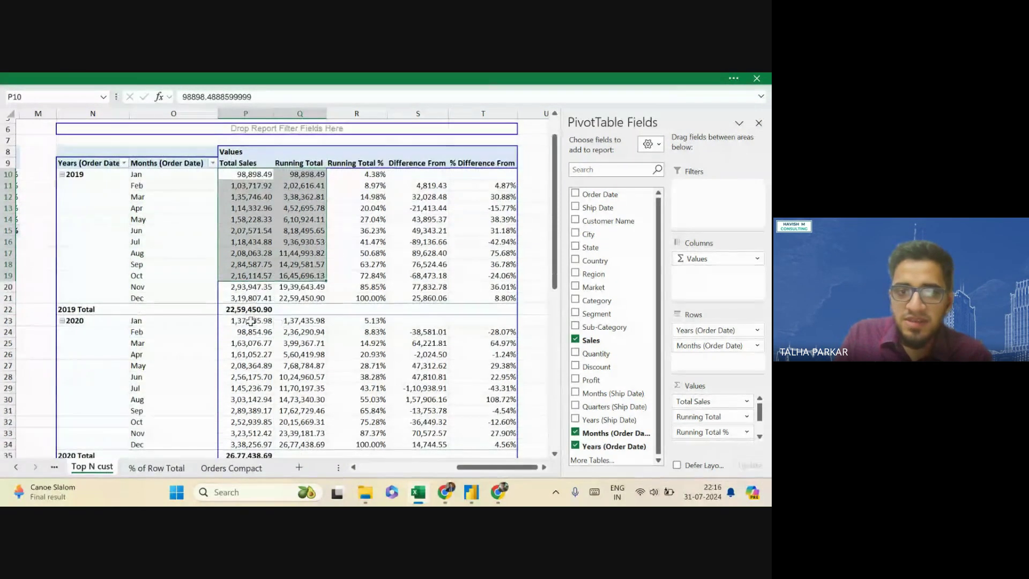
left_click_drag(249, 321, 262, 417)
scroll(262, 417, "down", 4)
left_click_drag(250, 323, 252, 424)
scroll(260, 370, "down", 4)
left_click_drag(249, 350, 252, 419)
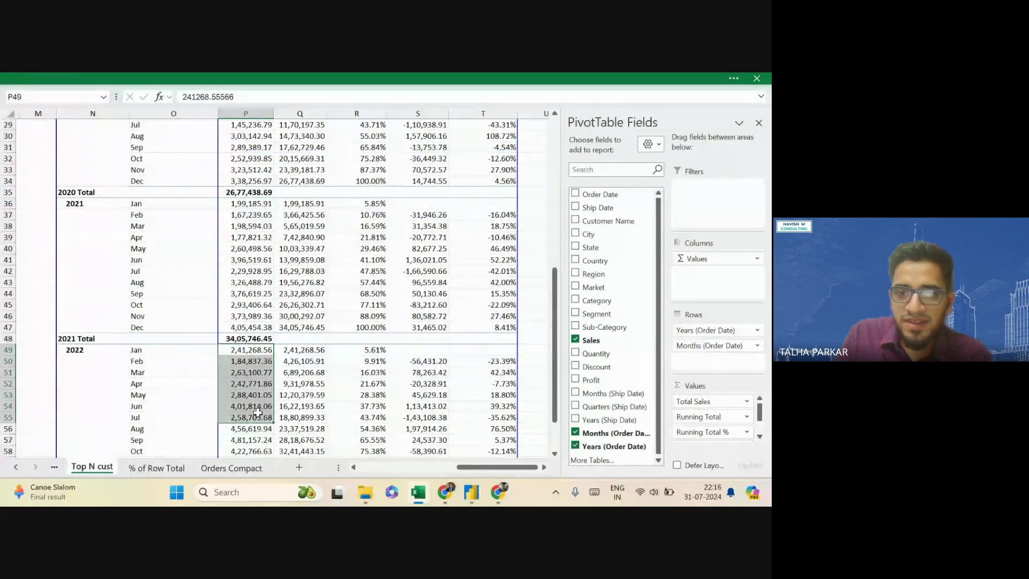
Compare the January 2022 rows with the end of 2021 to examine how the differences restart each year
scroll(375, 393, "down", 3)
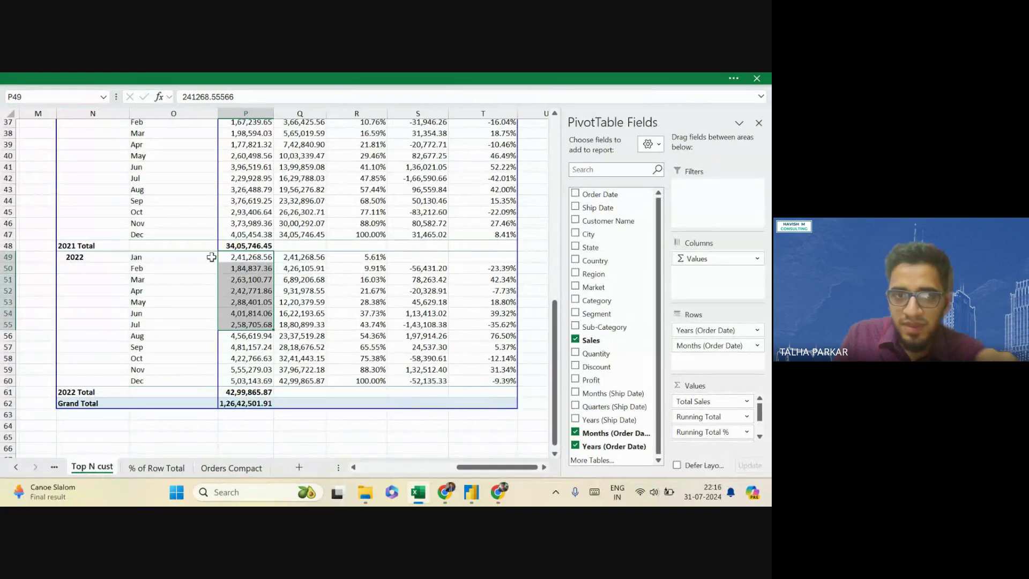
left_click_drag(206, 257, 281, 258)
scroll(280, 258, "up", 2)
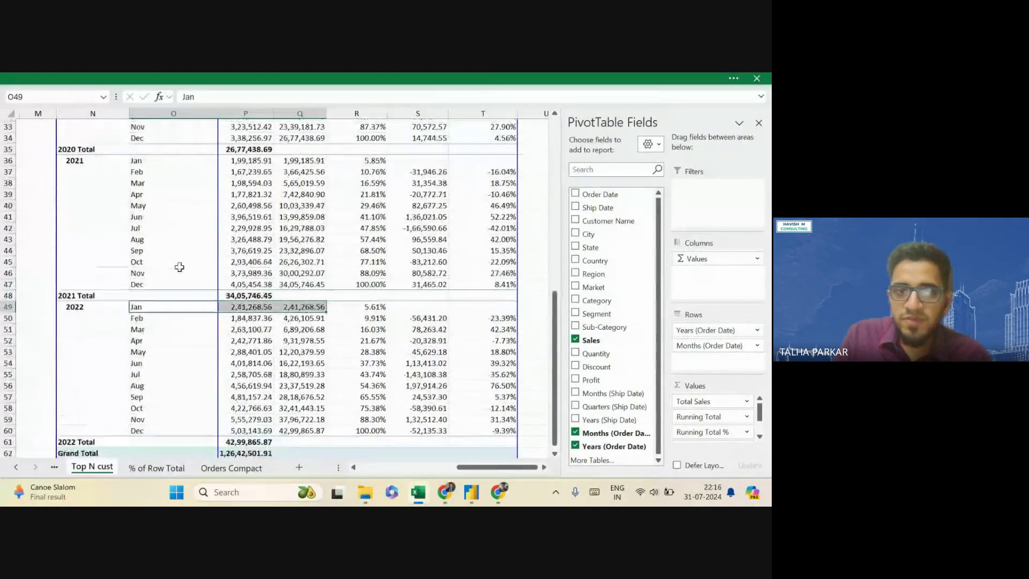
left_click_drag(207, 285, 375, 273)
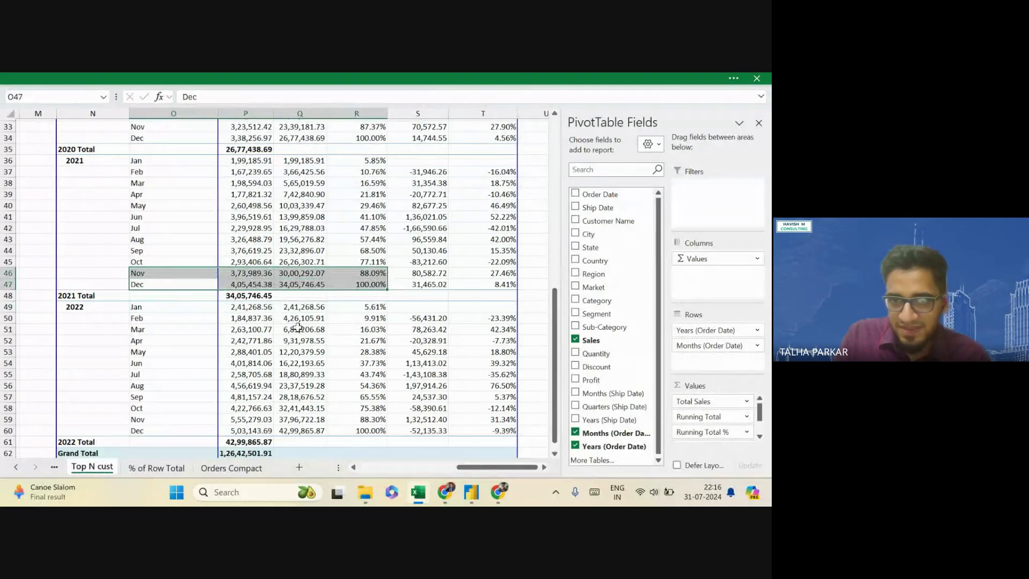
left_click_drag(191, 307, 320, 397)
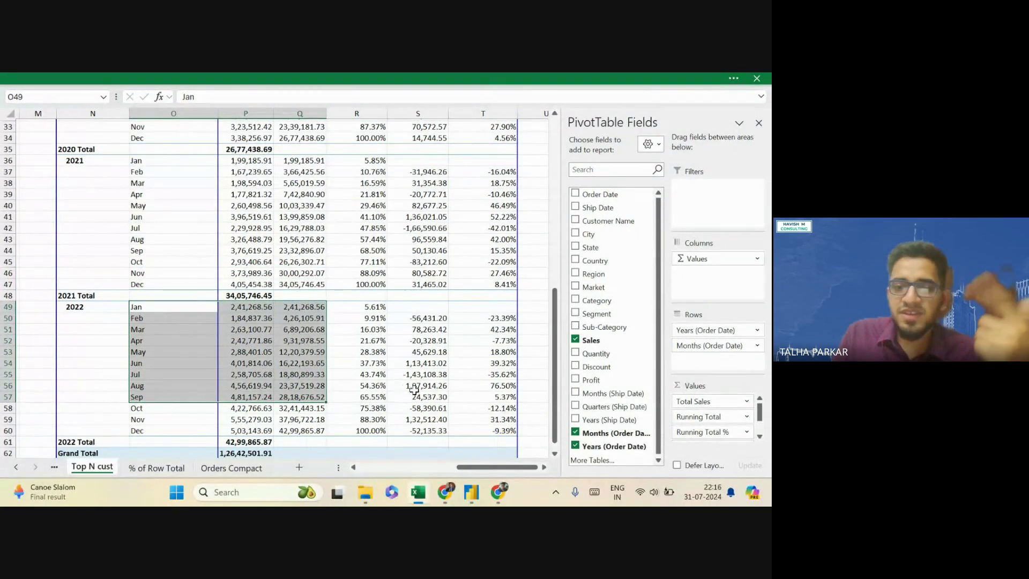
scroll(392, 372, "up", 11)
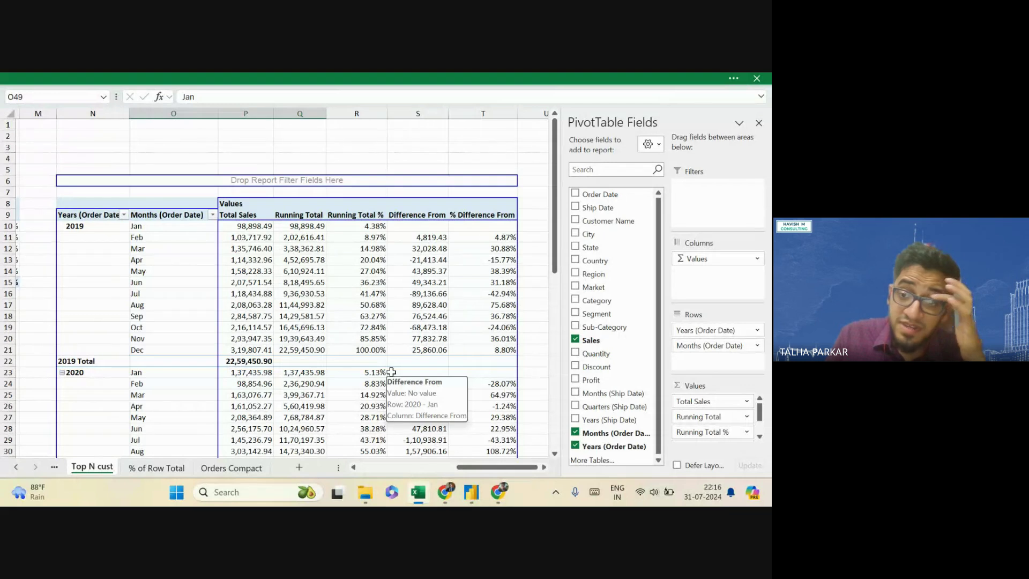
scroll(391, 371, "down", 2)
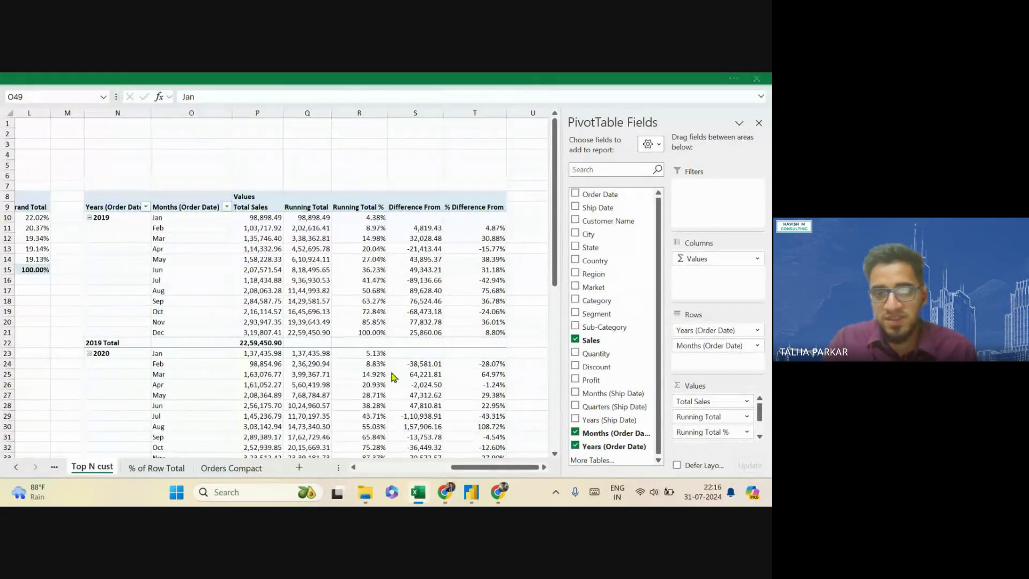
Switch to the Google Meet call, check the in-call messages, close them and return to the Excel workbook
key("alt+Tab")
key("alt+Tab")
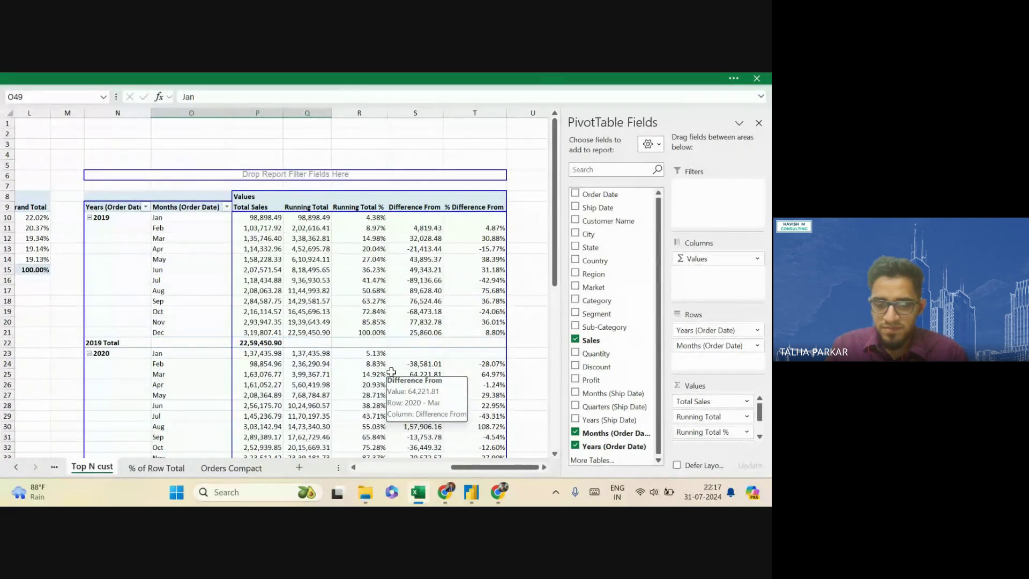
key("alt+Tab")
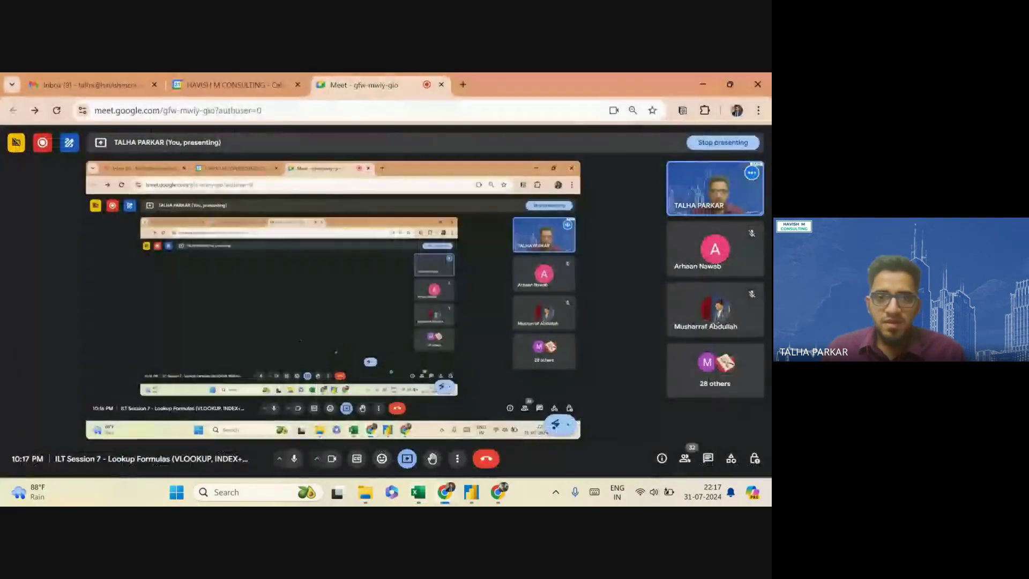
left_click(709, 458)
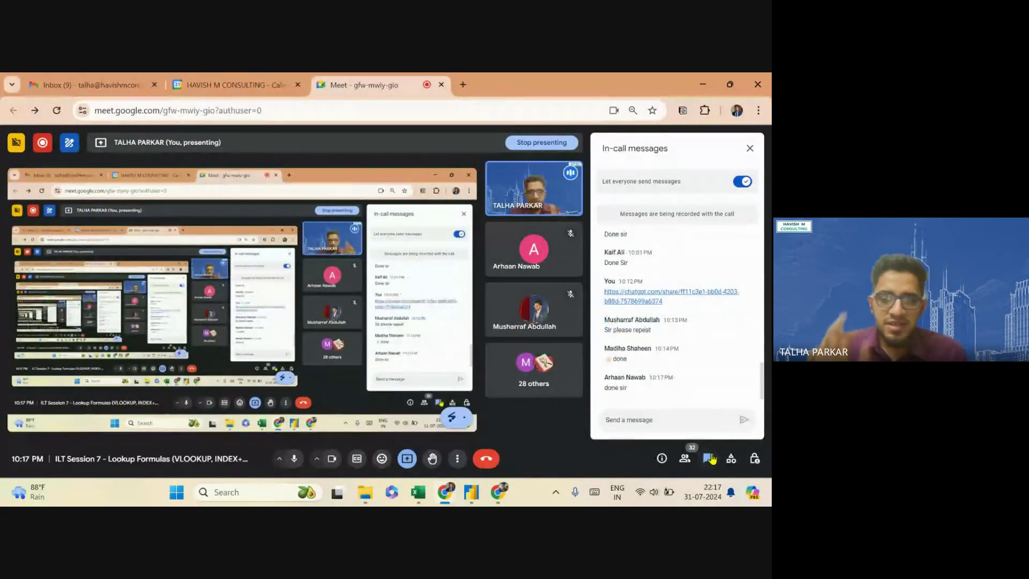
left_click(750, 147)
key("alt+Tab")
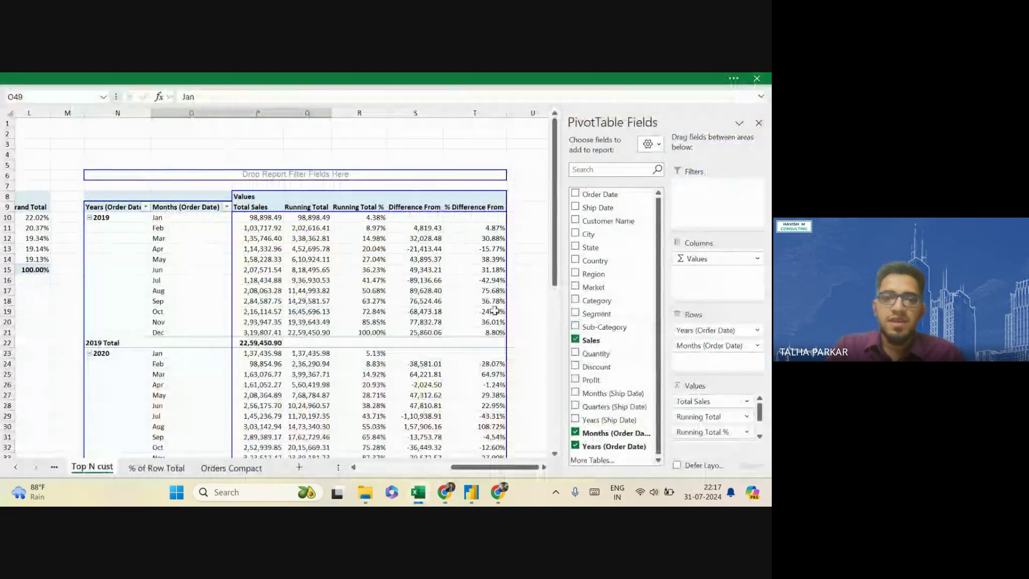
Hide the gridlines on the Top N cust sheet and collapse the ribbon again for a full-screen view
left_click(305, 286)
scroll(305, 292, "left", 4)
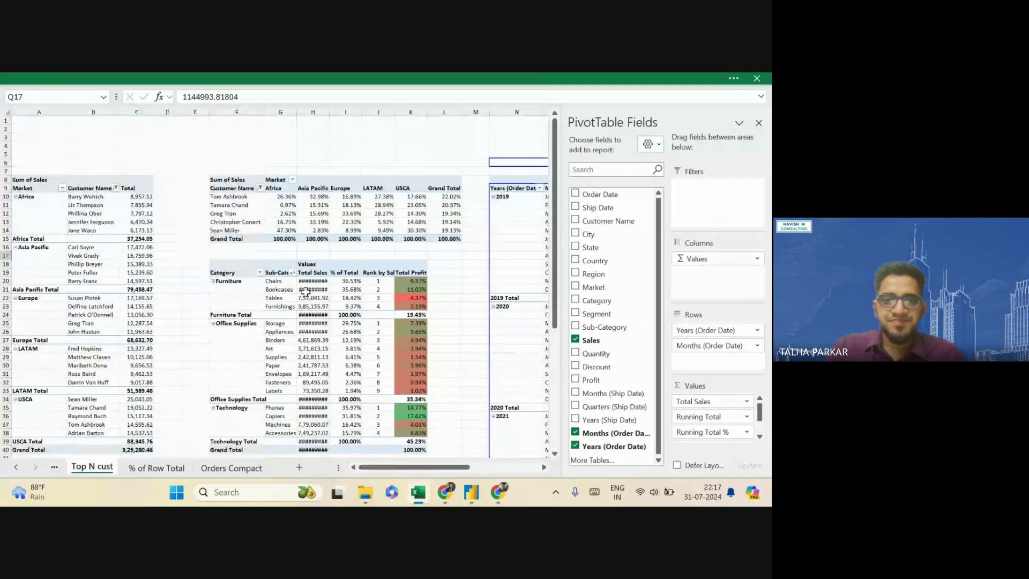
scroll(245, 298, "down", 3)
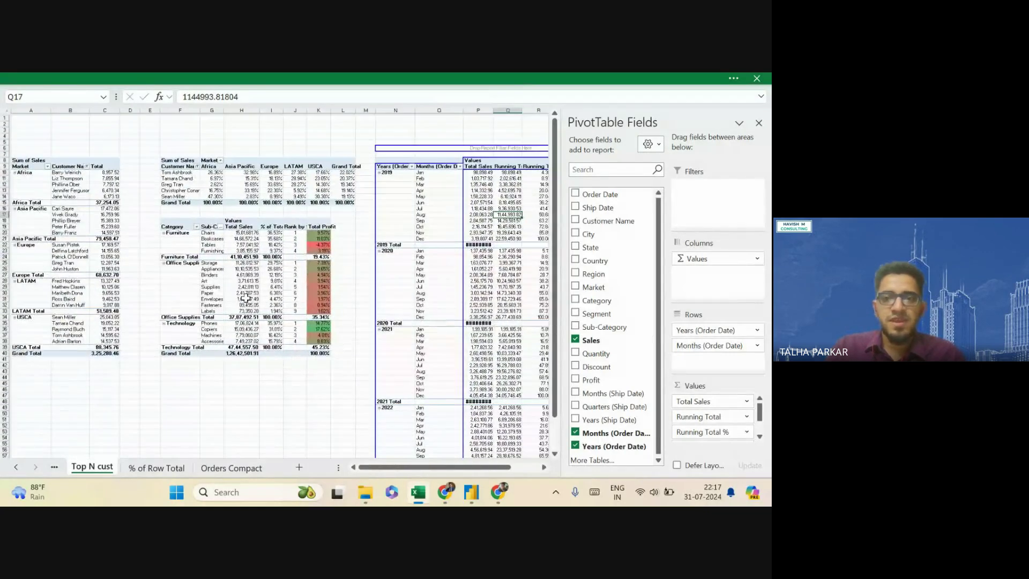
left_click(98, 133)
left_click(278, 78)
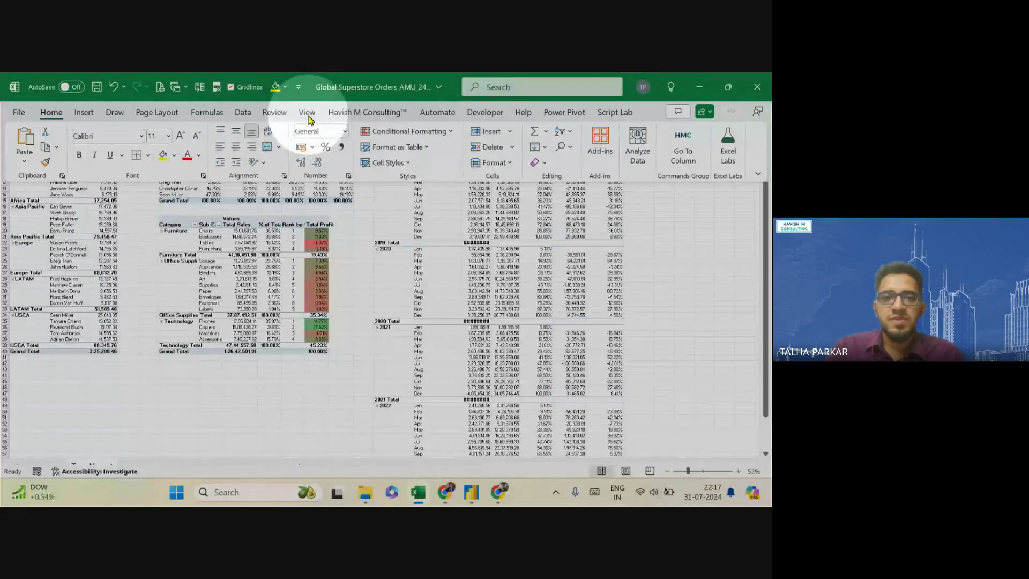
left_click(309, 115)
left_click(356, 149)
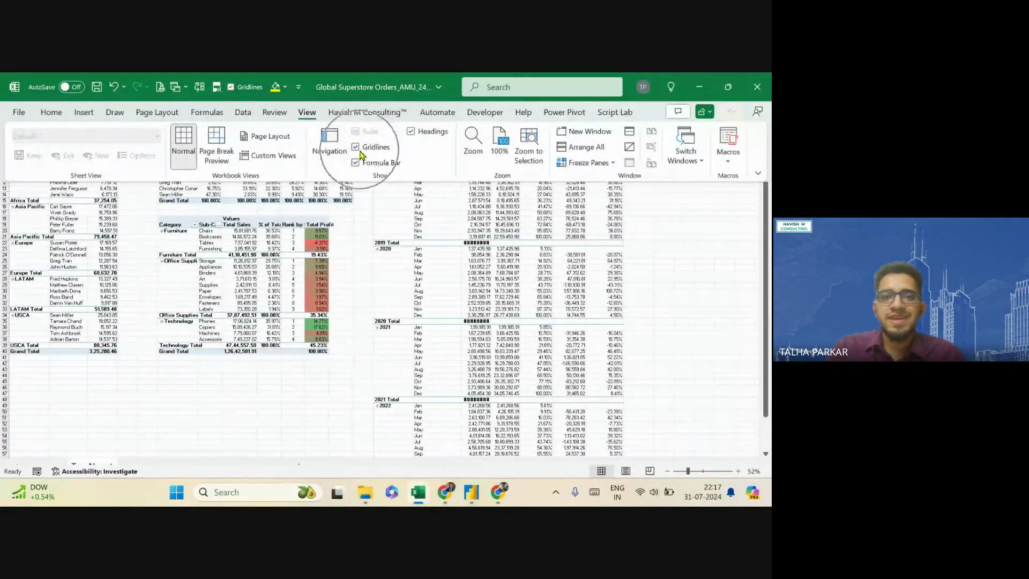
left_click(356, 149)
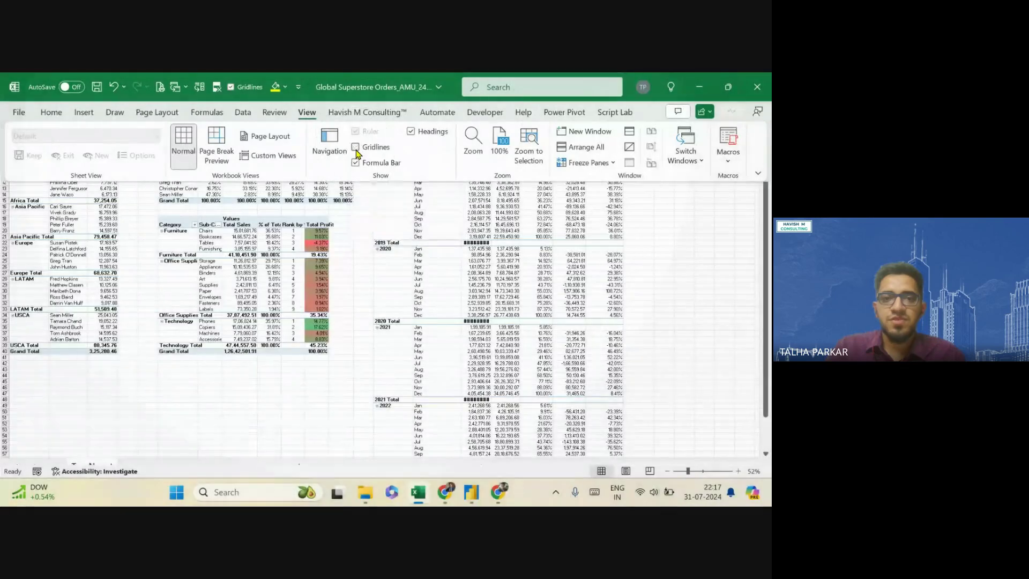
left_click(356, 149)
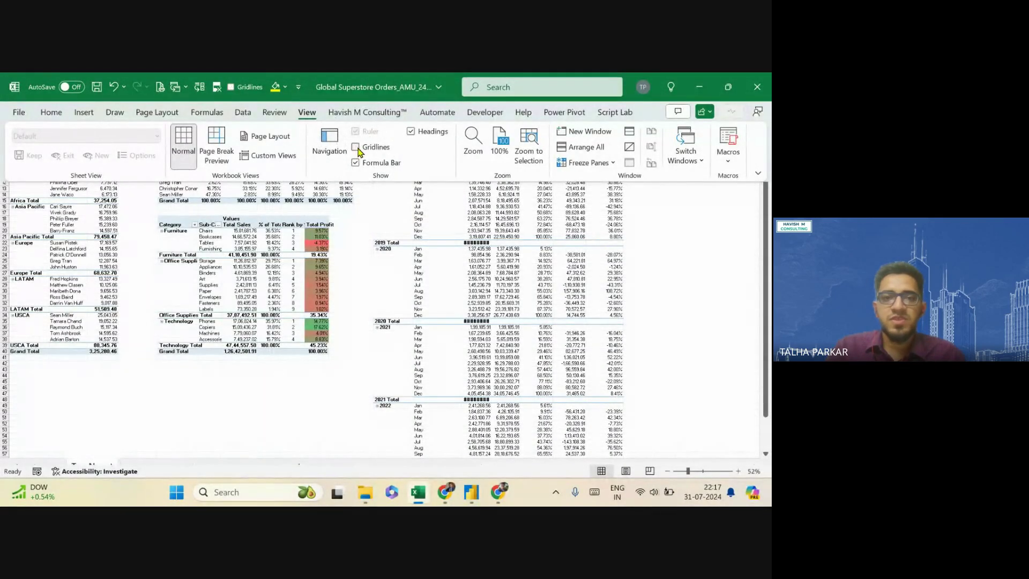
key("ctrl+shift+F1")
left_click(80, 249)
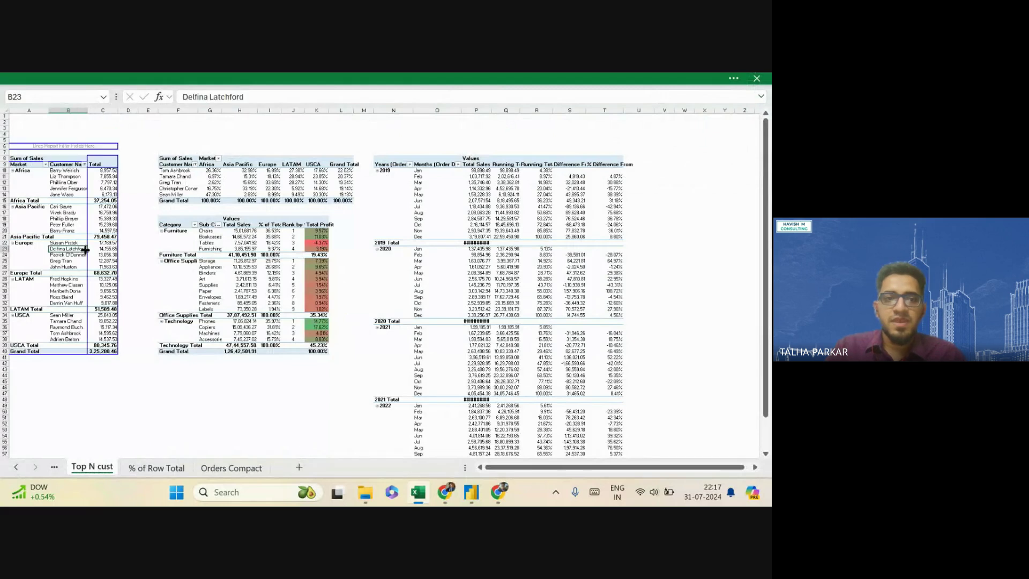
Autofit the Total Sales column of the years-and-months pivot table so its yearly totals fit
left_click(358, 285)
scroll(357, 284, "right", 1)
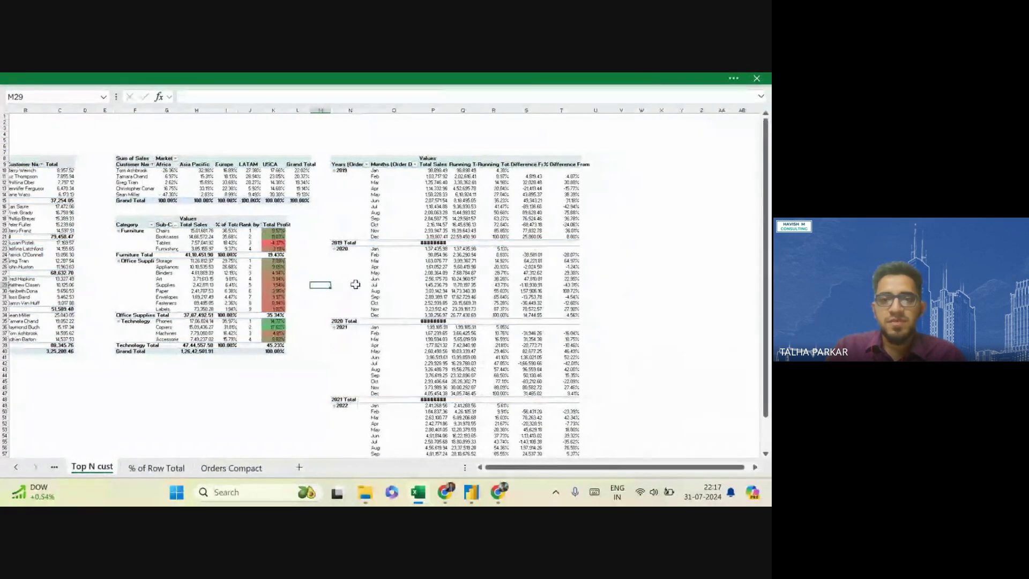
double_click(449, 113)
scroll(121, 164, "left", 1)
left_click(106, 145)
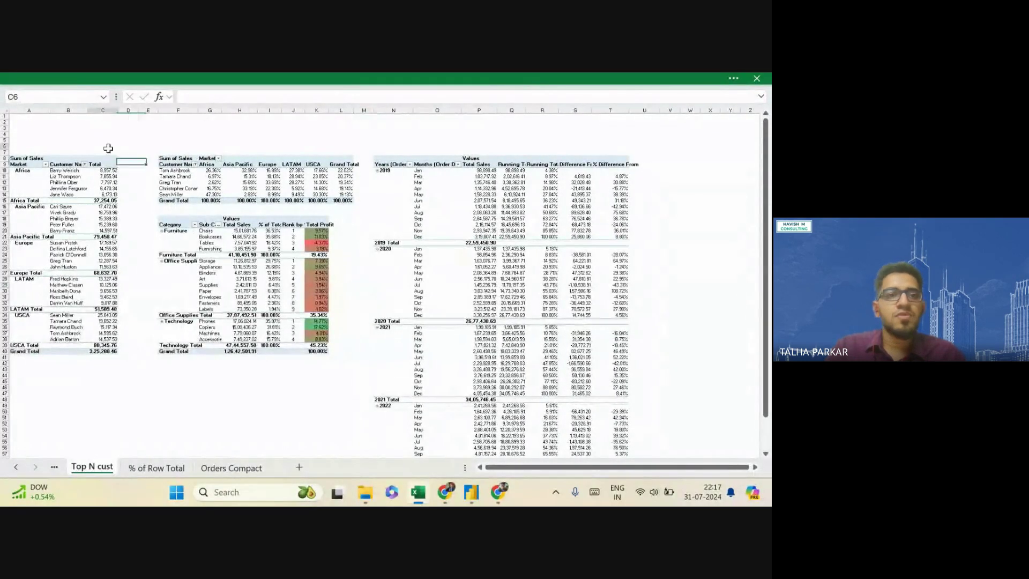
Copy the whole customer-by-market pivot table and paste it into the empty area at cell Z7
left_click(191, 171)
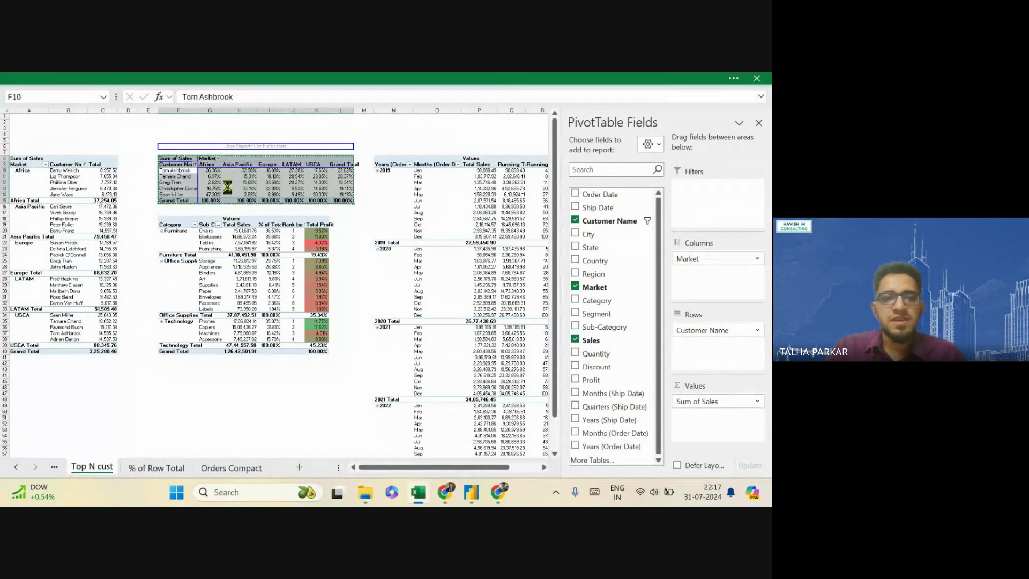
scroll(269, 340, "right", 5)
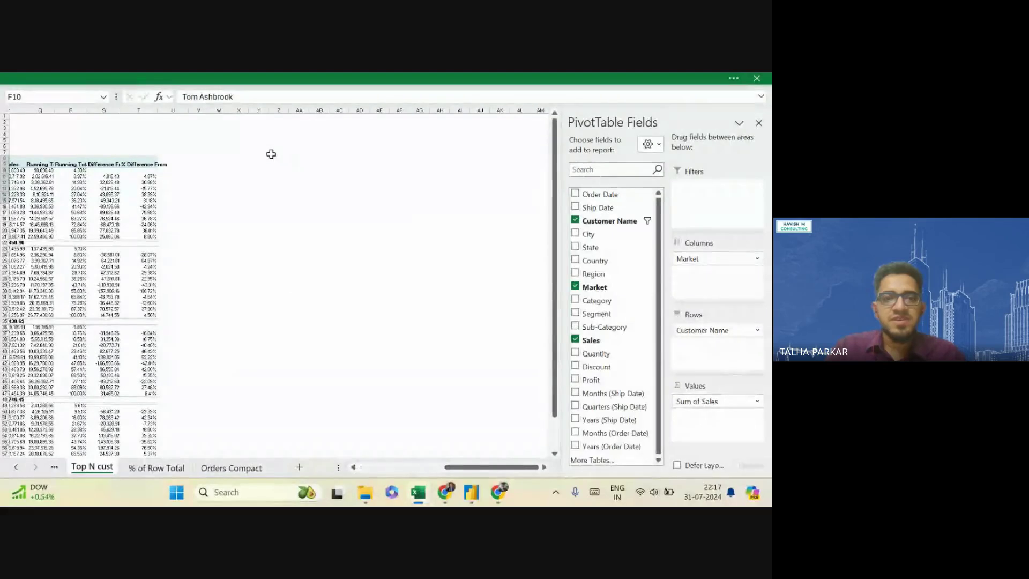
left_click(279, 152)
key("ctrl+v")
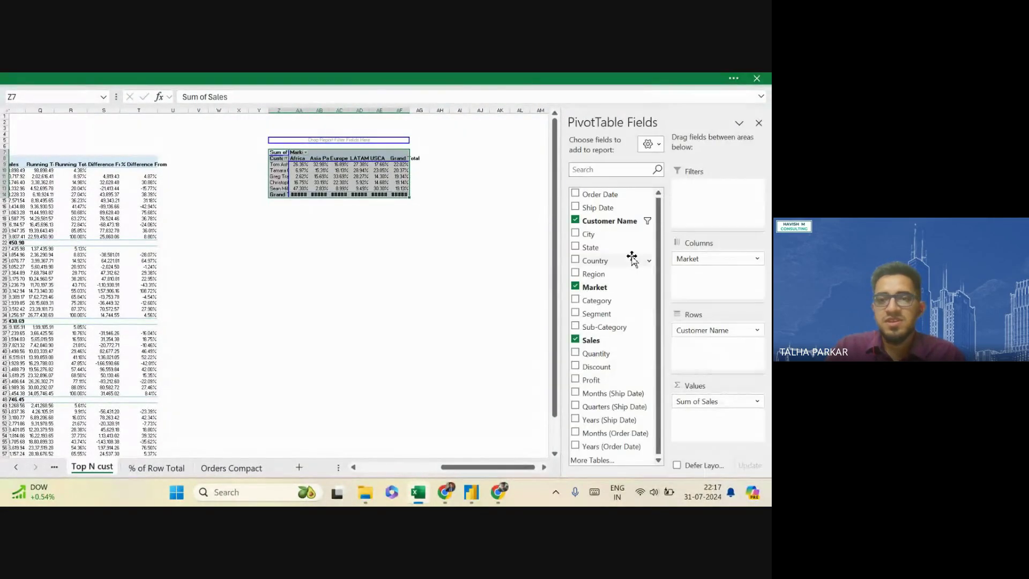
Remove Customer Name and Market from the copied pivot table, reset Sales to a plain sum and add Profit as a value
left_click(575, 220)
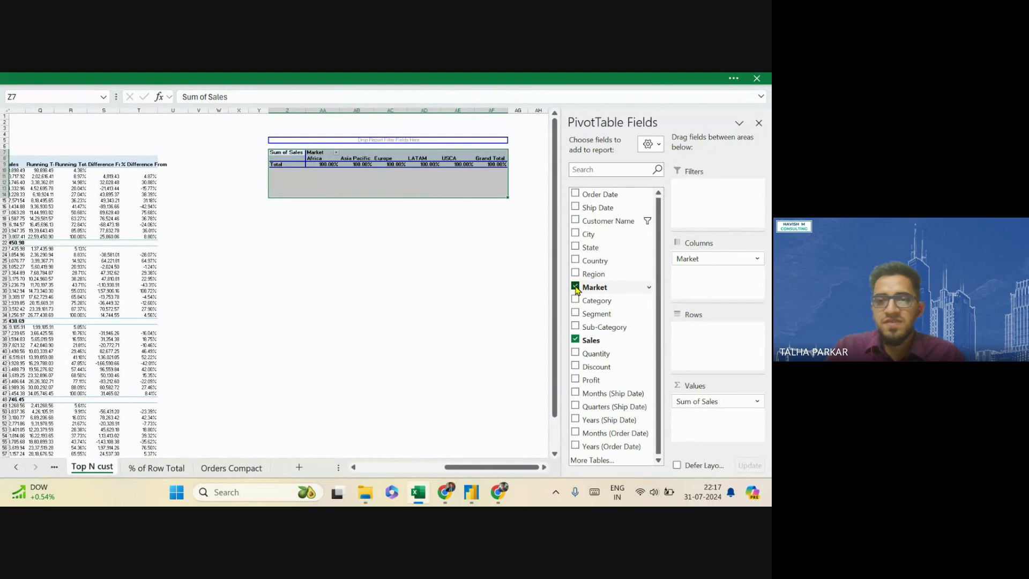
left_click(575, 287)
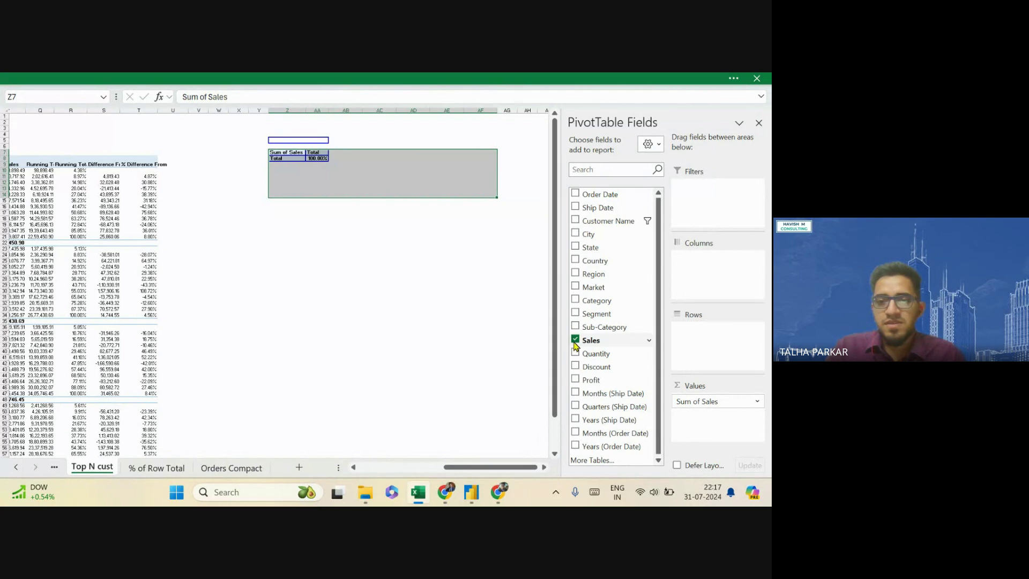
left_click(575, 340)
left_click(575, 340)
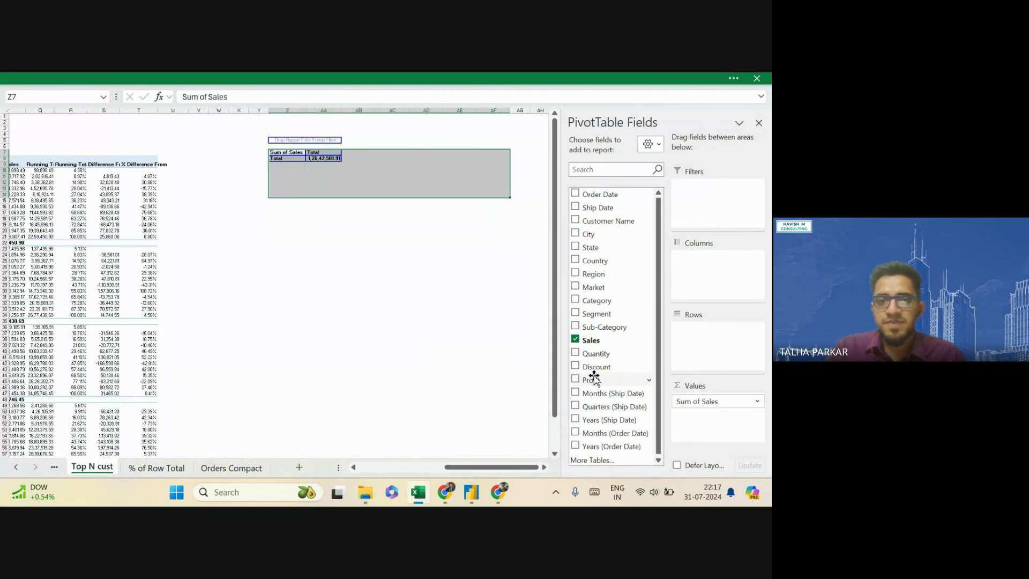
left_click(574, 377)
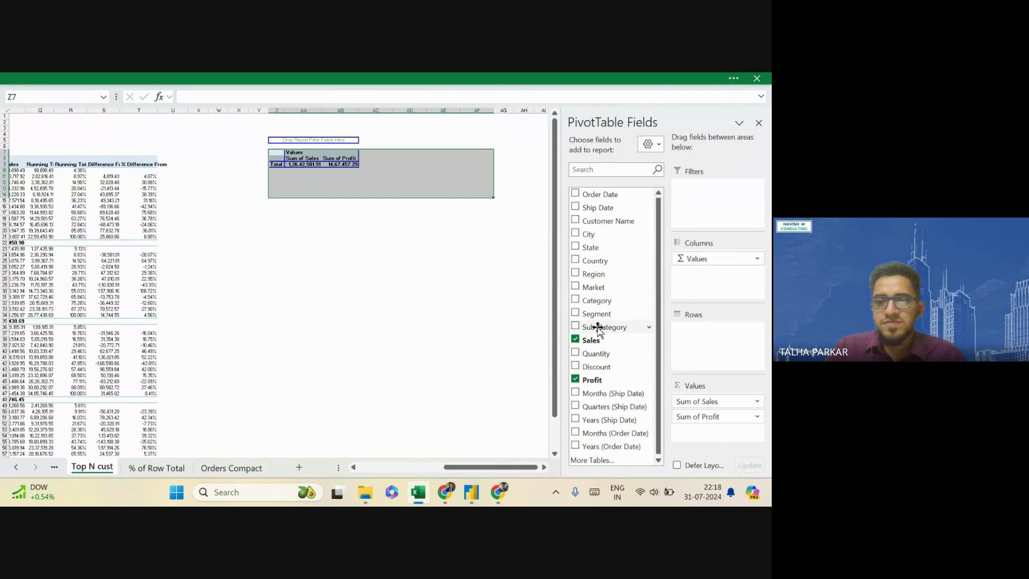
scroll(599, 328, "down", 1)
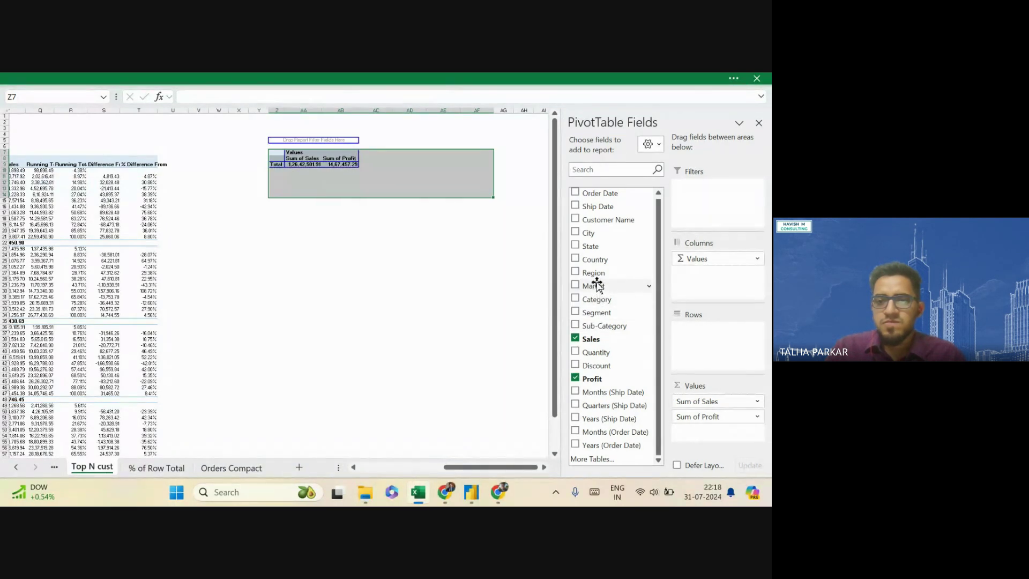
left_click_drag(589, 273, 485, 374)
left_click_drag(592, 330, 468, 374)
scroll(306, 185, "up", 6, "ctrl")
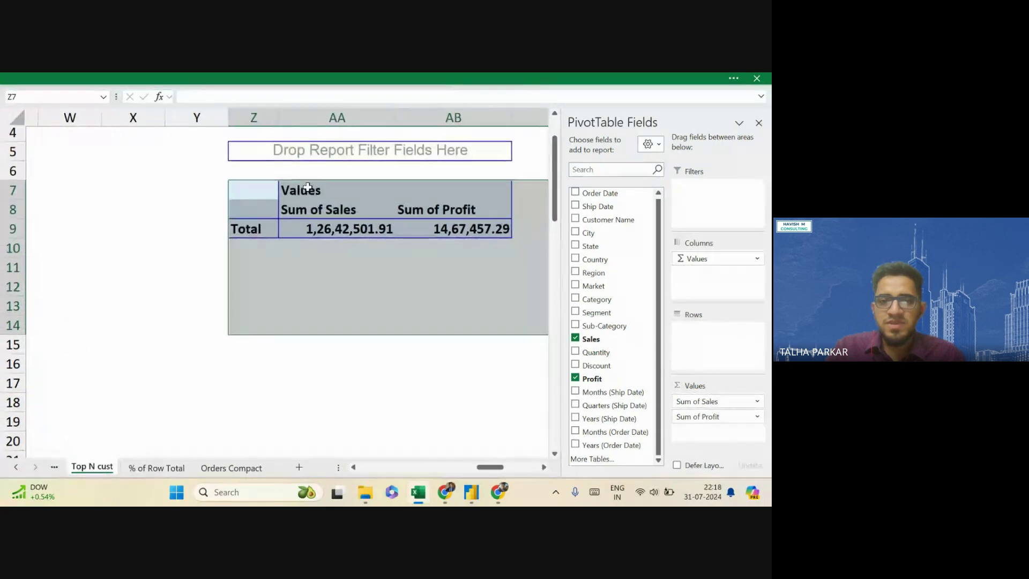
scroll(185, 234, "left", 10)
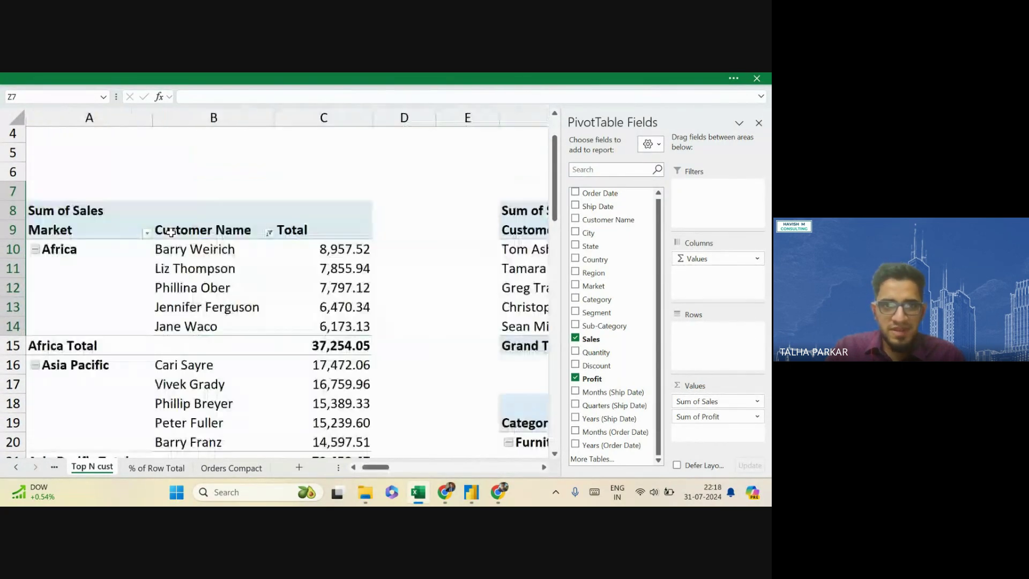
scroll(239, 237, "right", 10)
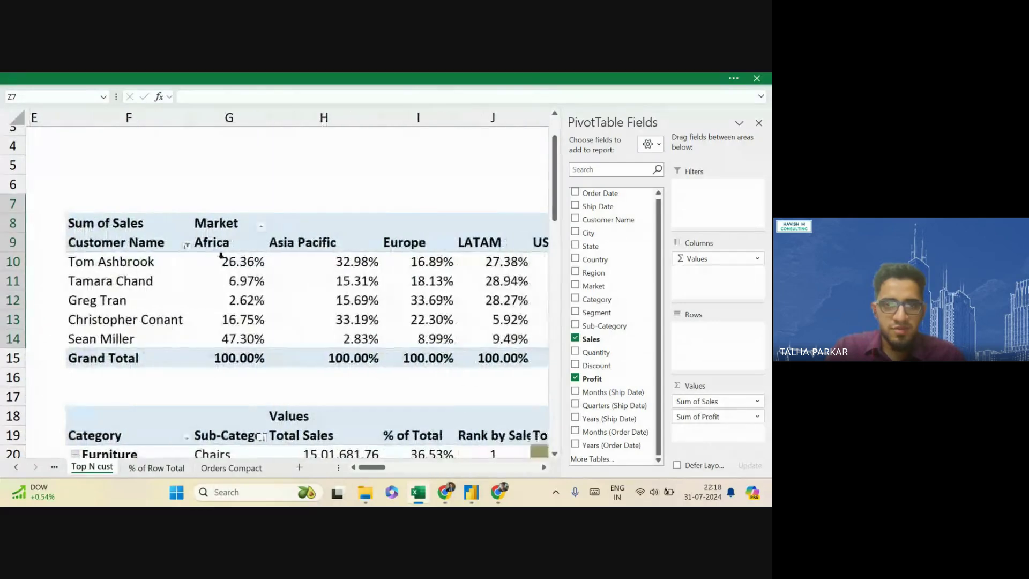
scroll(245, 298, "right", 10)
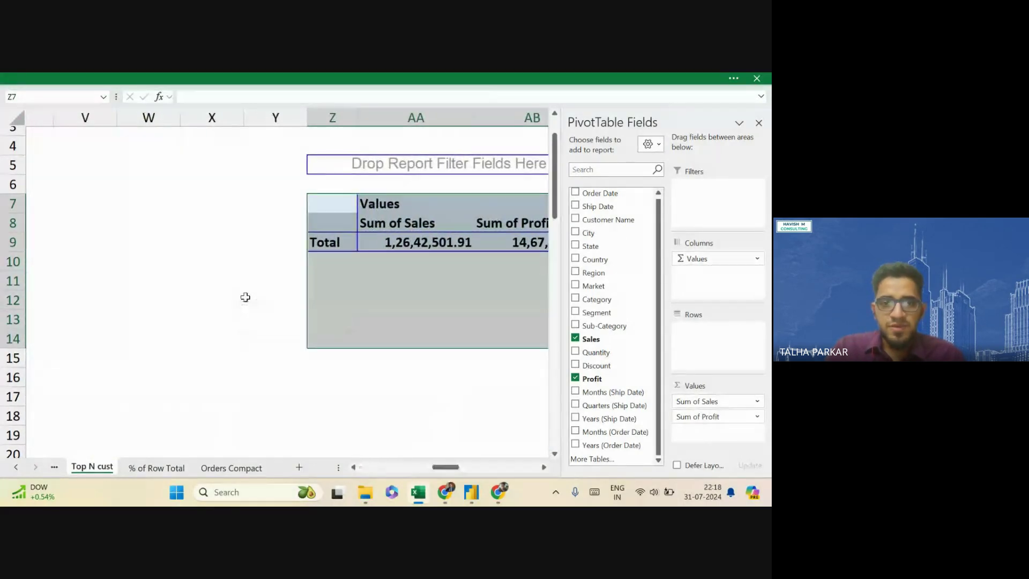
scroll(308, 249, "right", 2)
left_click(309, 256)
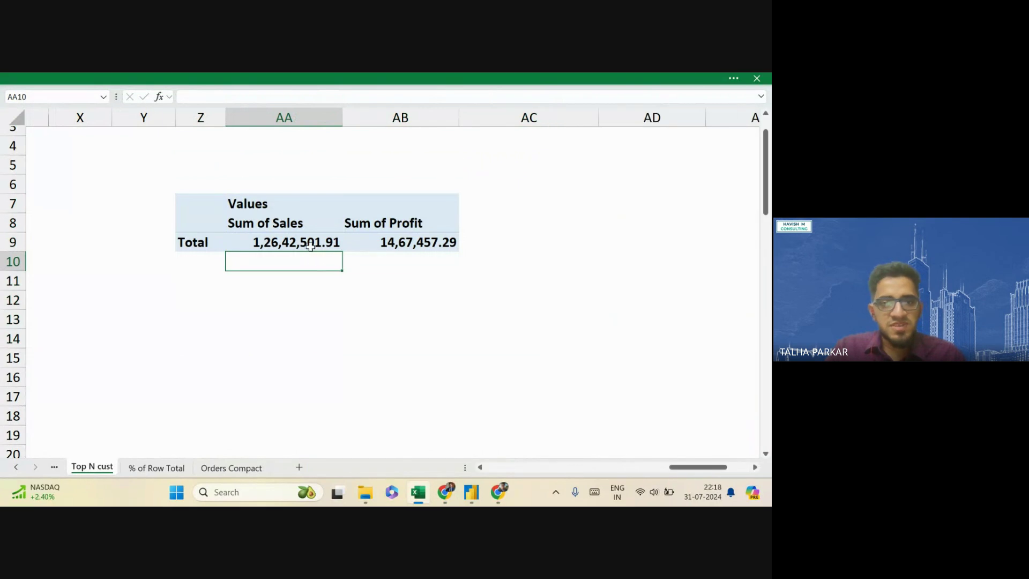
left_click(309, 245)
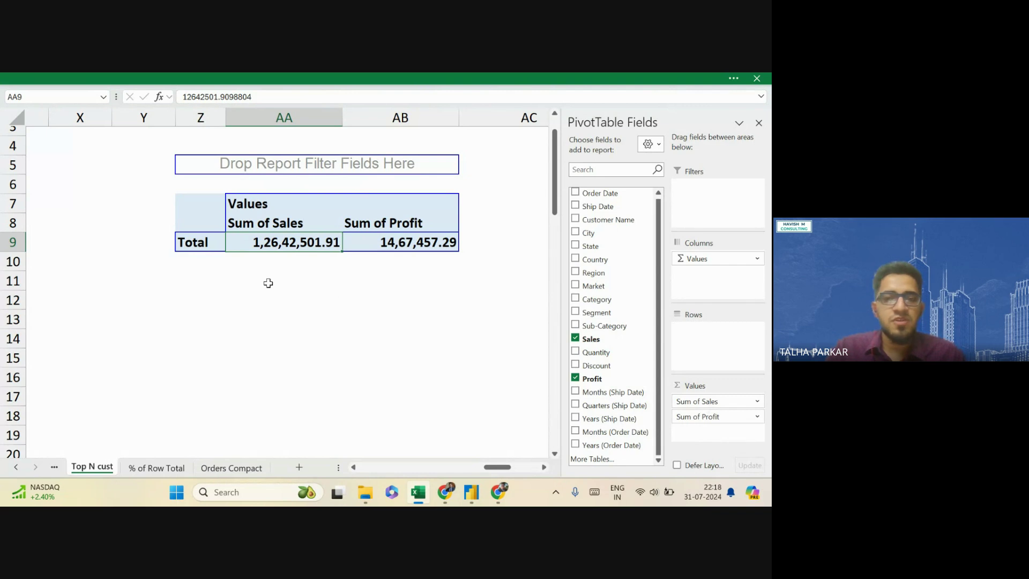
Draw a rectangle about 4.2 cm wide and 1.6 cm high above the Market pivot table in column A and duplicate it alongside
scroll(268, 283, "left", 15)
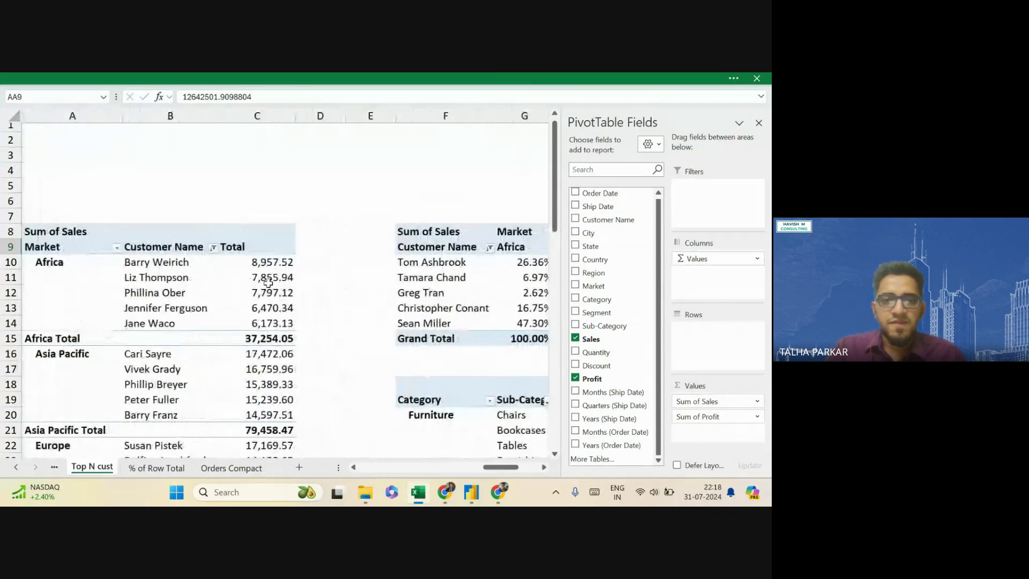
left_click(108, 79)
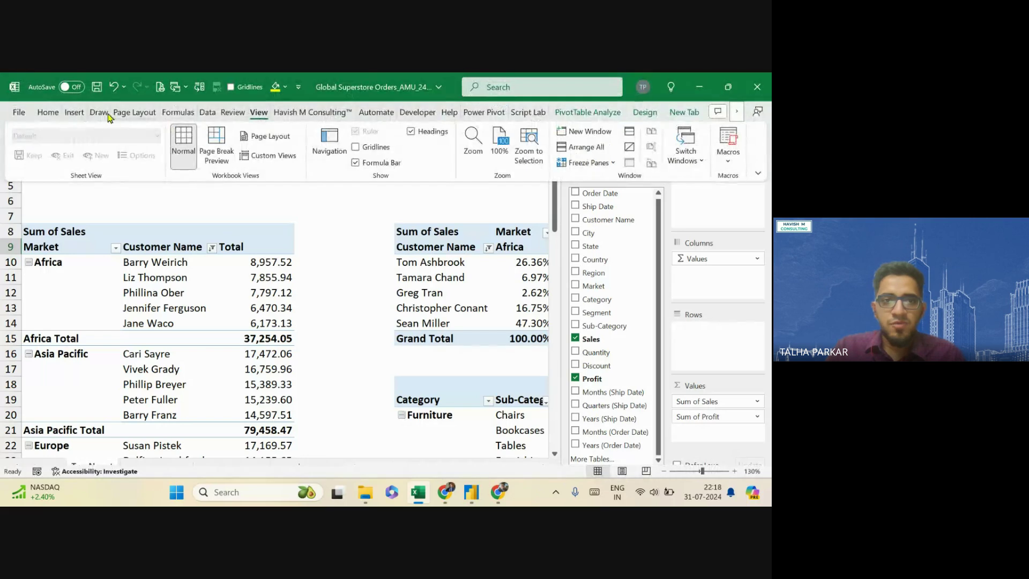
left_click(75, 113)
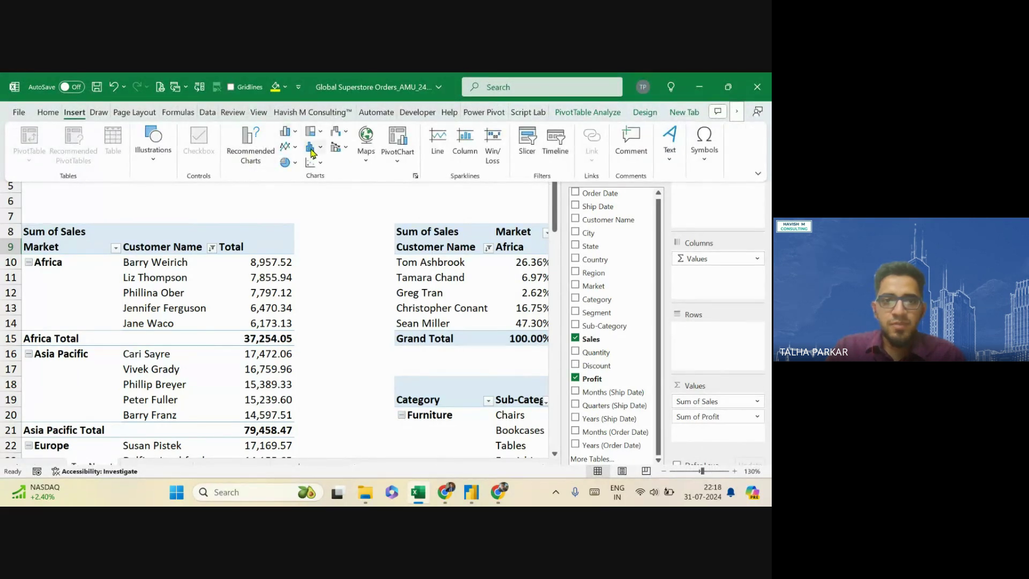
left_click(153, 149)
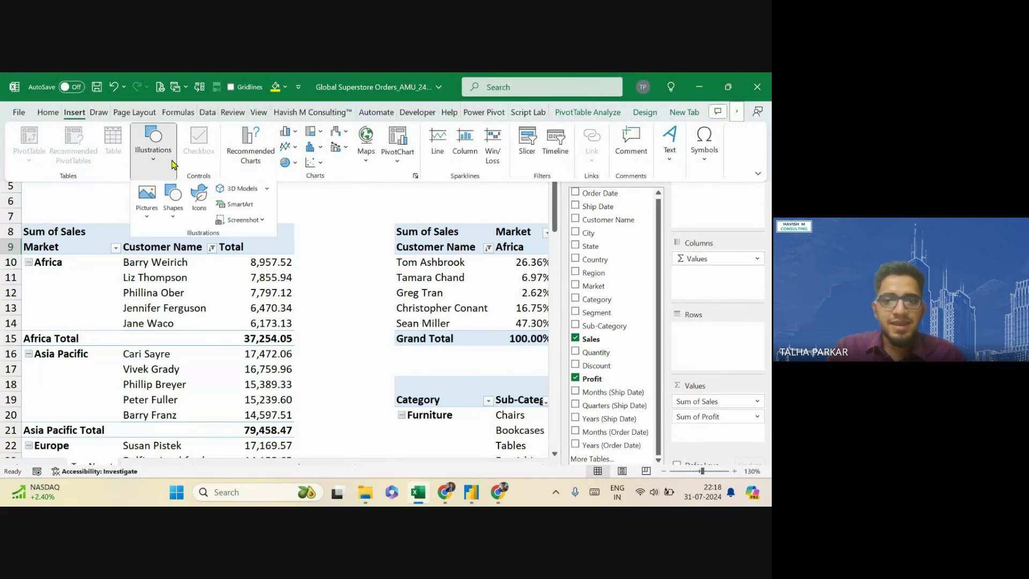
left_click(173, 200)
left_click(205, 251)
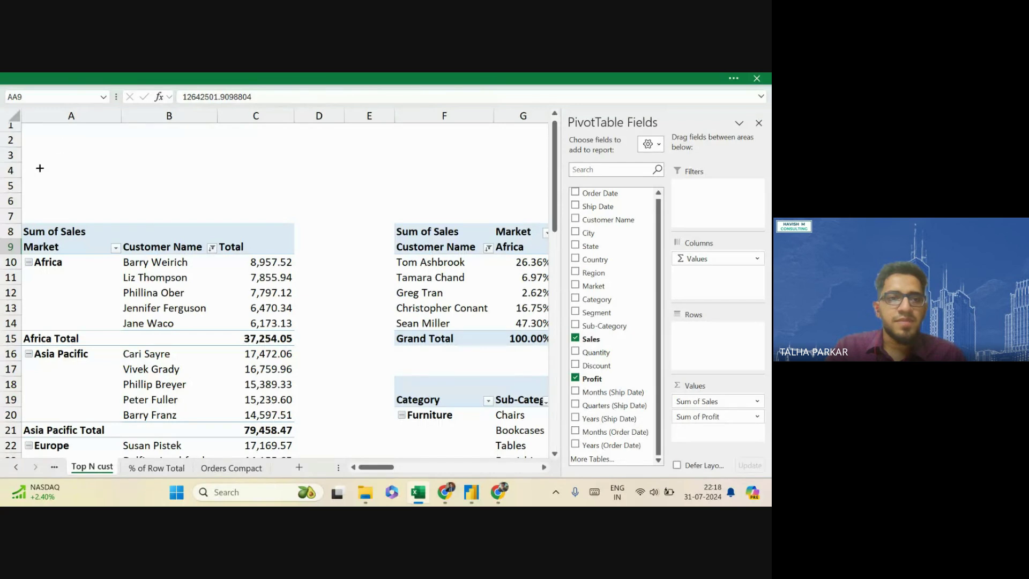
mouse_move(33, 165)
left_mouse_down()
mouse_move(200, 211)
mouse_move(192, 217)
mouse_move(127, 201)
mouse_move(239, 185)
left_mouse_up()
key("ctrl+d")
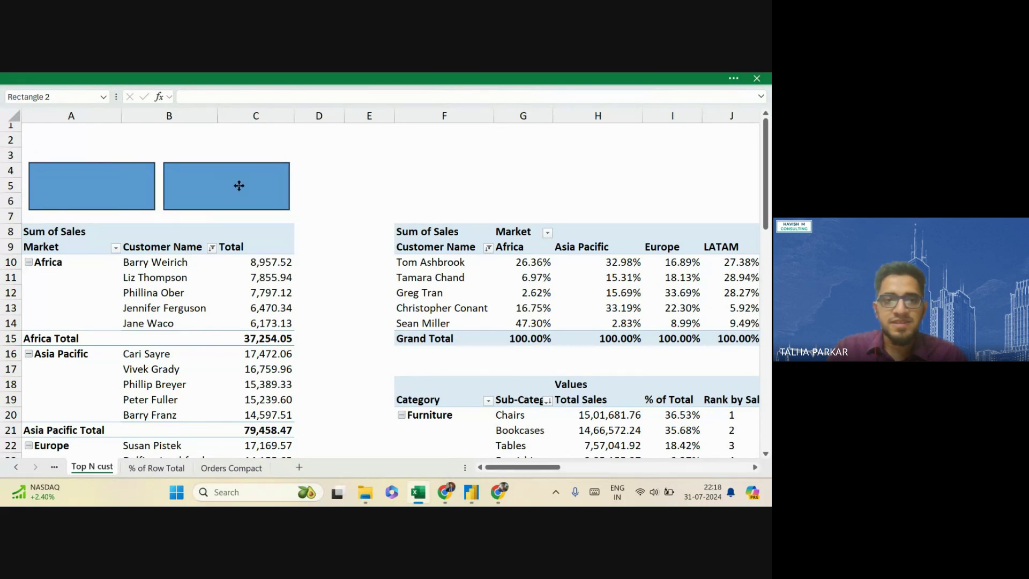
Start a formula for the first rectangle that refers to the Sum of Sales total in cell AA9
left_click(141, 196)
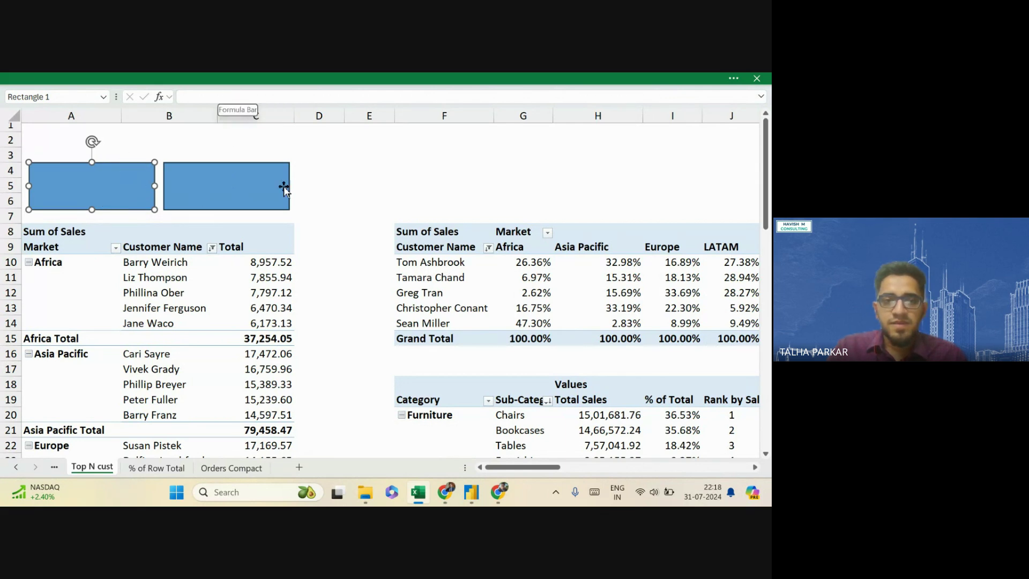
left_click(305, 185)
left_click(108, 195)
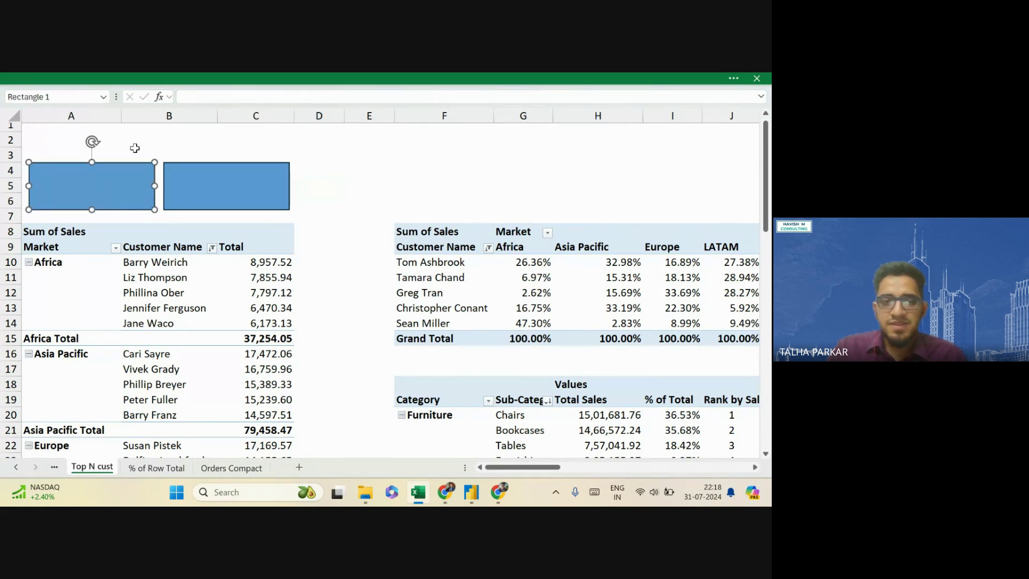
left_click(214, 97)
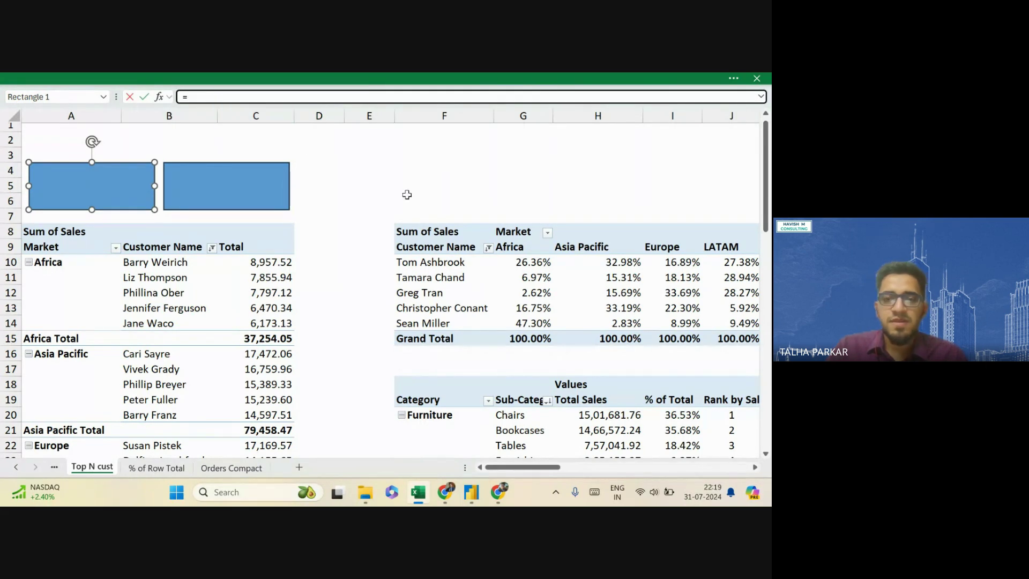
scroll(406, 195, "right", 10)
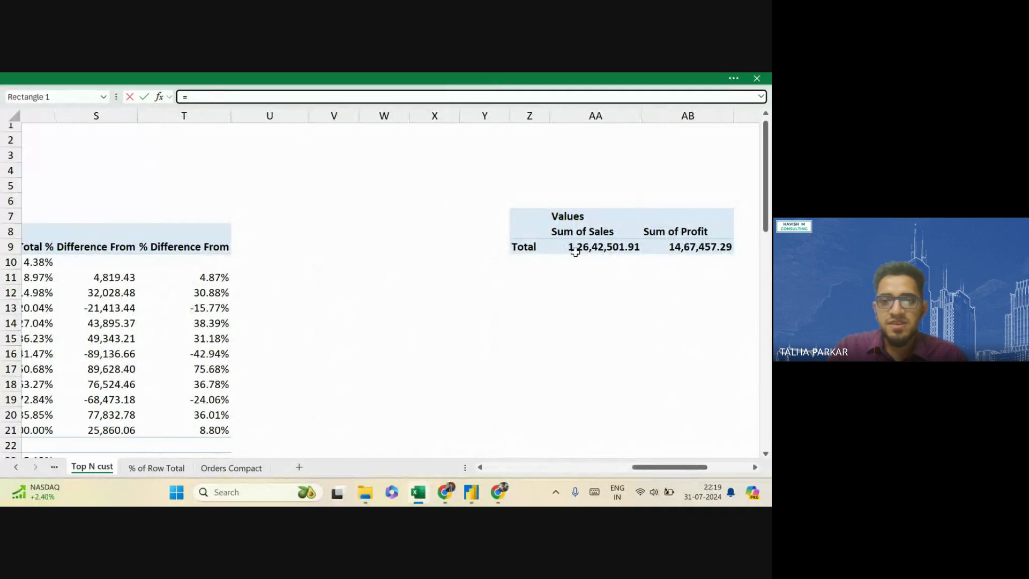
left_click(575, 250)
key("Return")
key("Return")
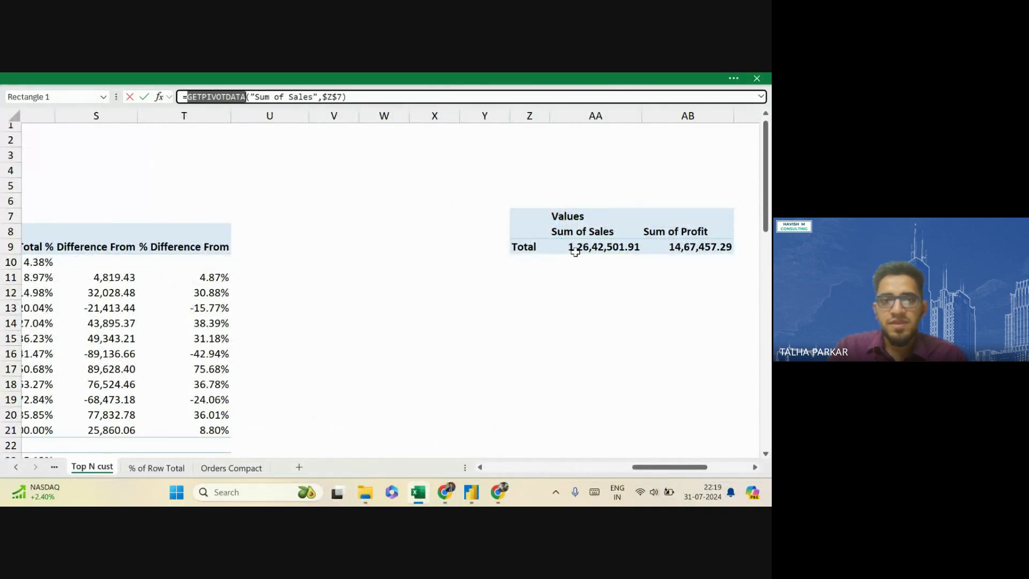
Strip the GETPIVOTDATA function and its field name from the rectangle's formula and enter it as =$Z$7
key("BackSpace")
key("Delete")
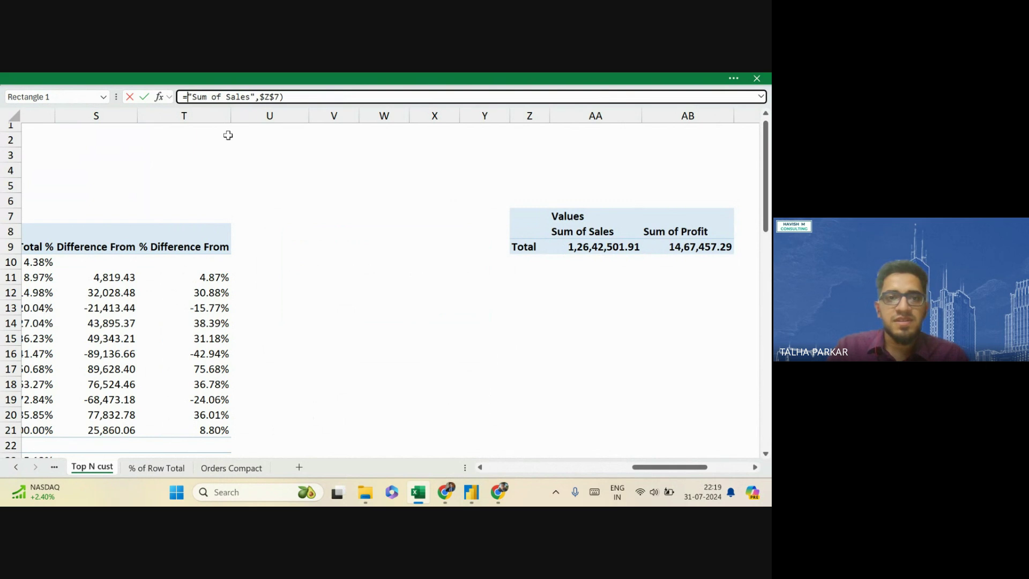
key("Delete")
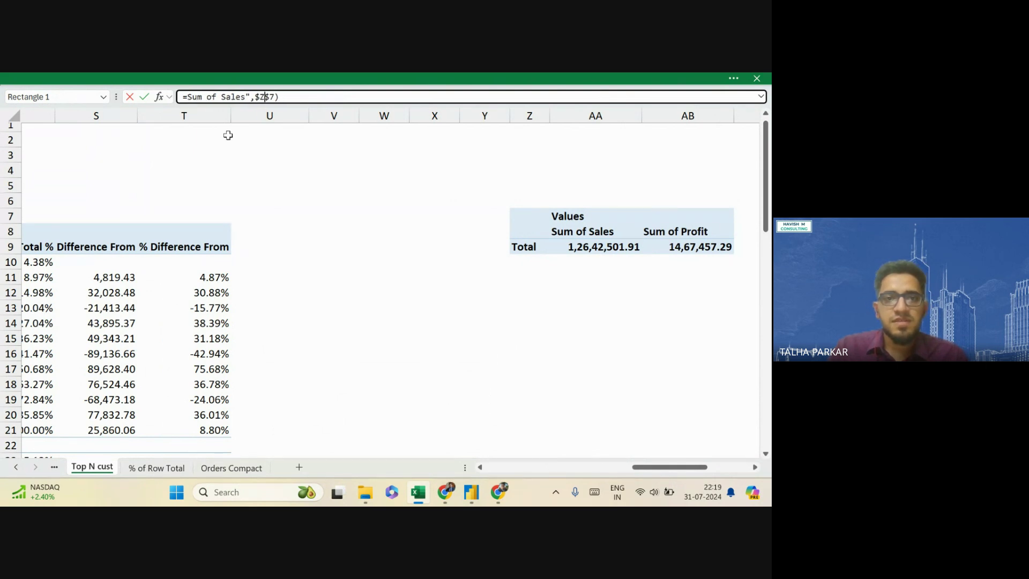
key("BackSpace")
key("BackSpace")
key("BackSpace")
key("BackSpace")
key("BackSpace")
key("BackSpace")
key("BackSpace")
key("BackSpace")
key("BackSpace")
key("BackSpace")
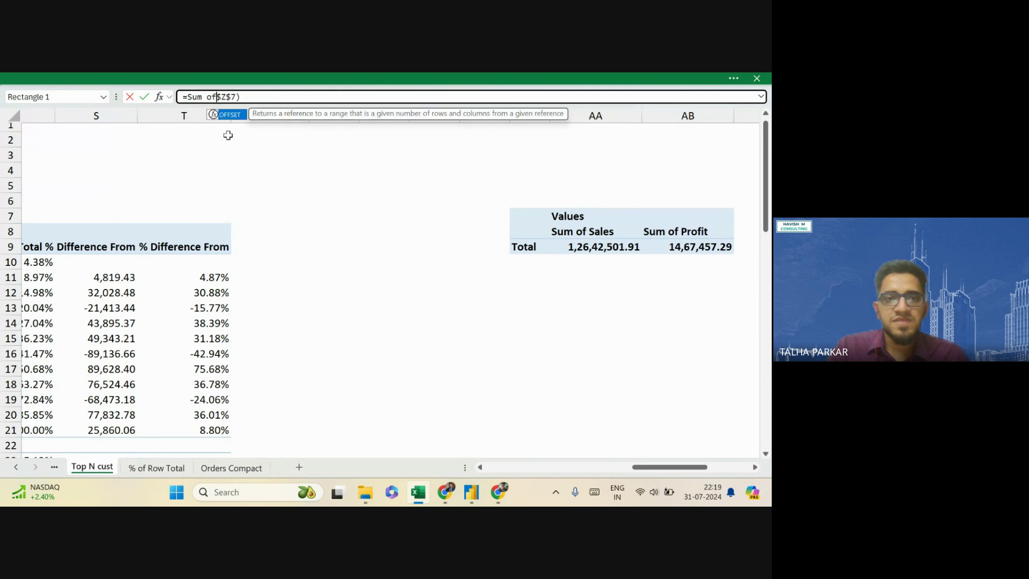
key("Return")
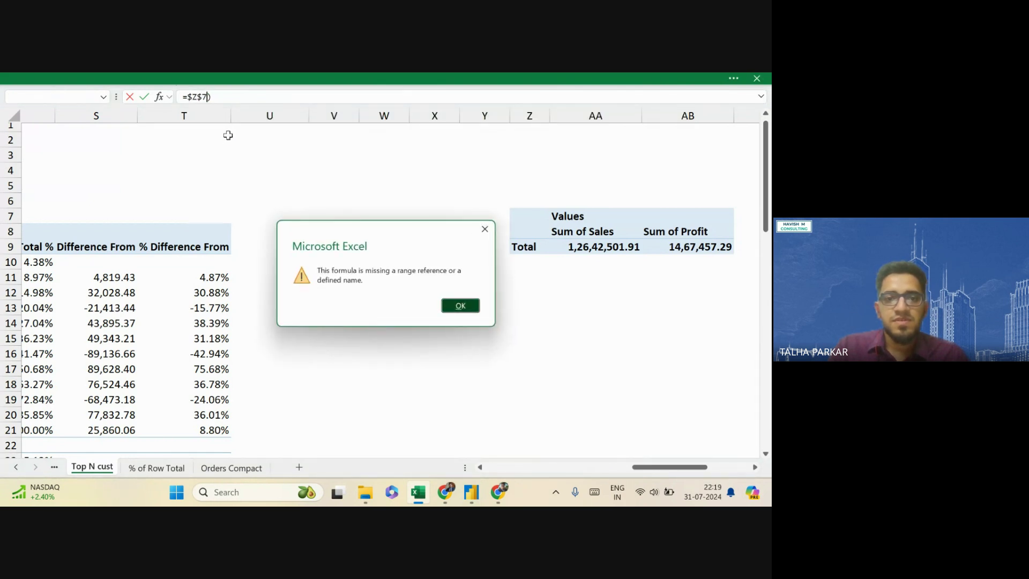
key("Return")
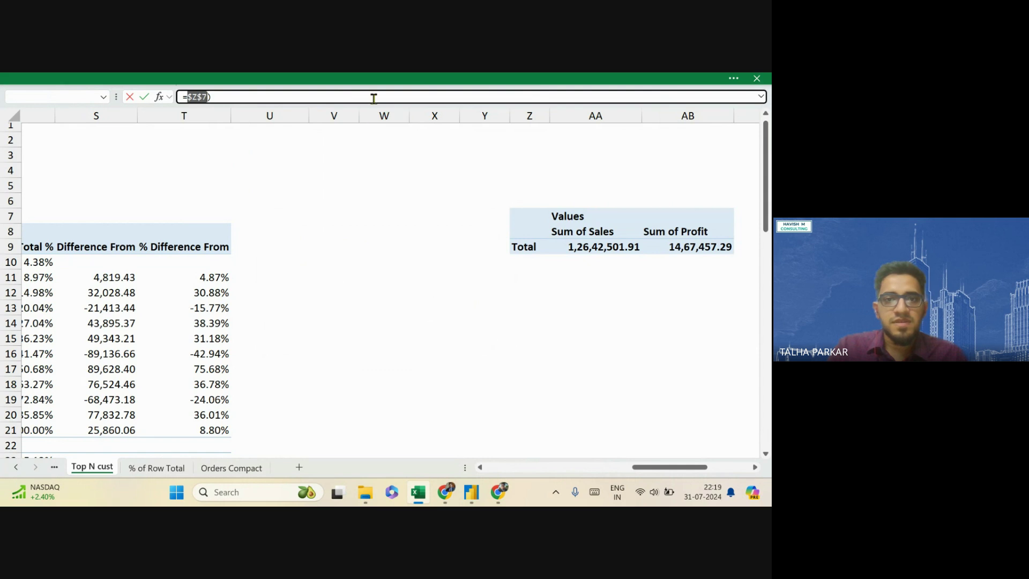
key("Return")
Set the font color of the first rectangle above the Market pivot table to white
scroll(318, 202, "left", 10)
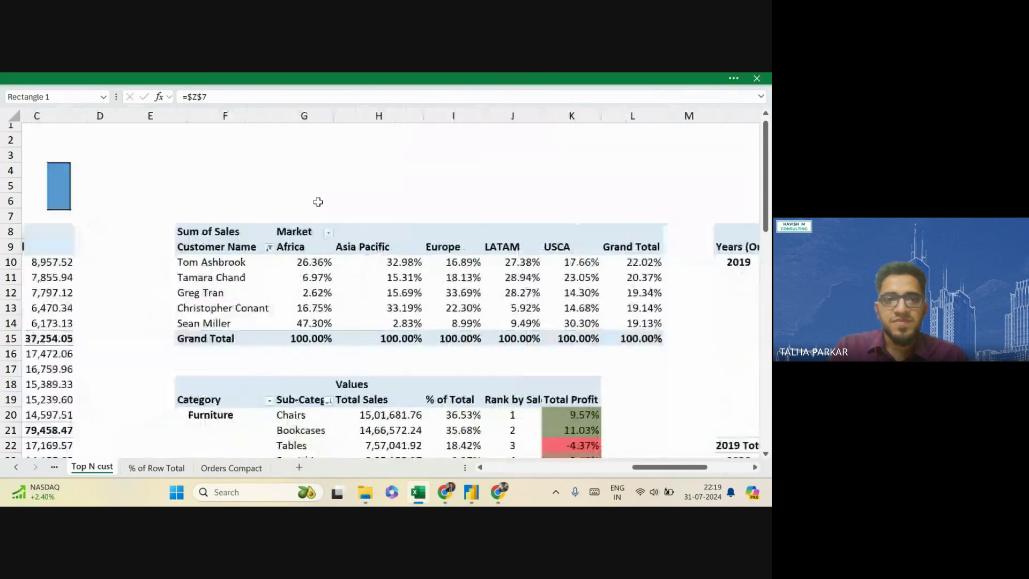
left_click(209, 165)
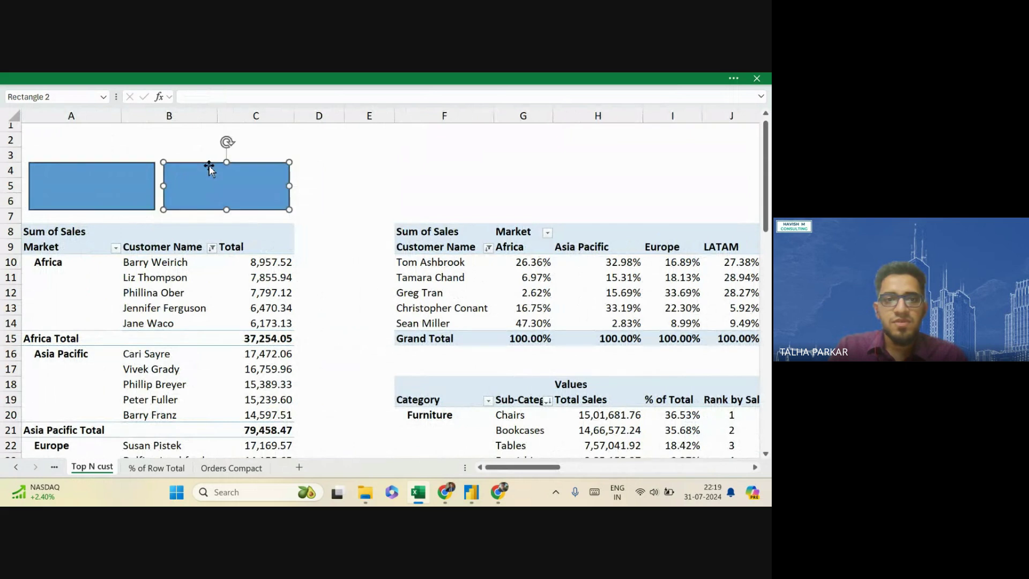
left_click(116, 182)
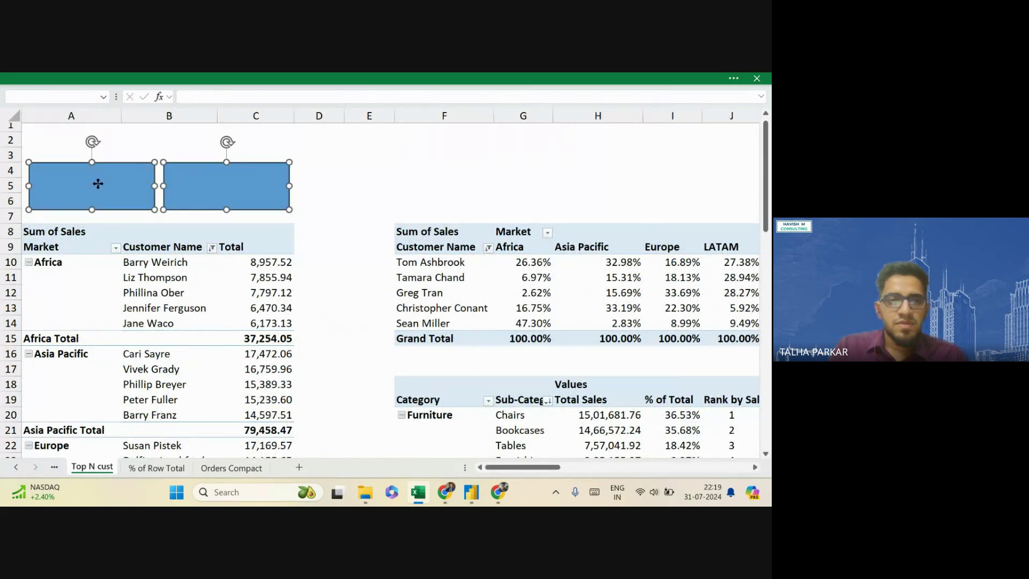
left_click(106, 186)
left_click(322, 78)
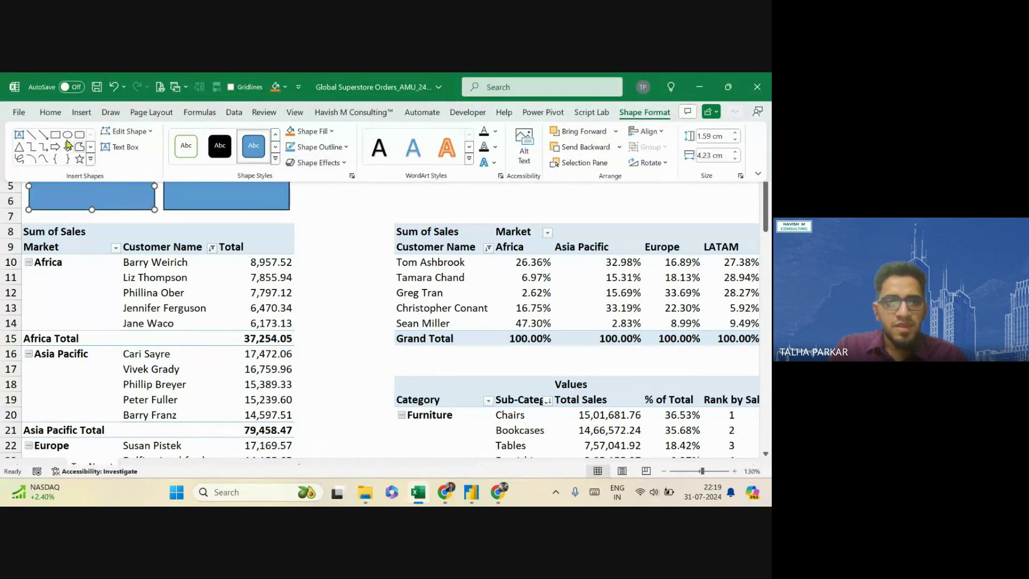
left_click(51, 113)
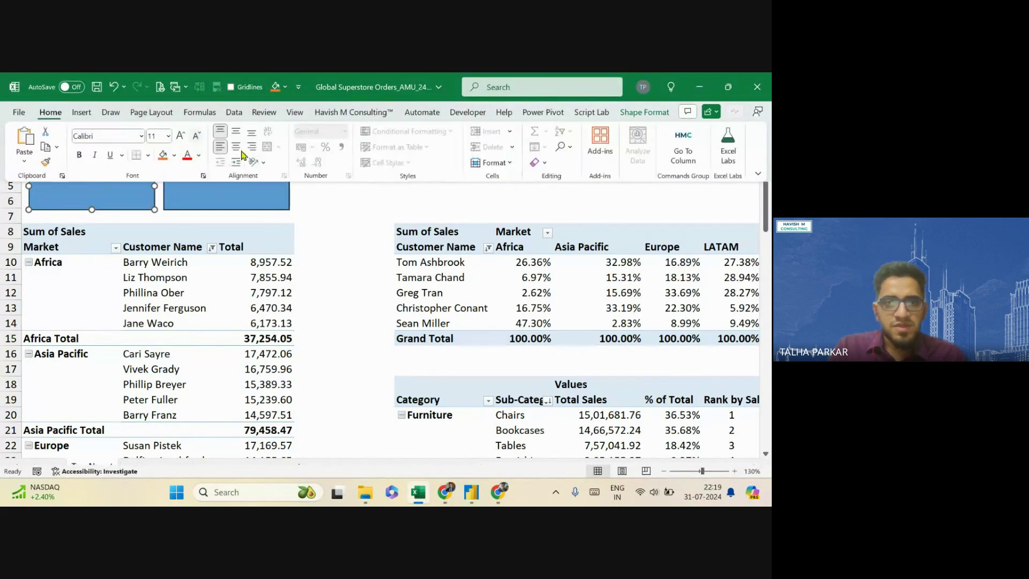
left_click(199, 156)
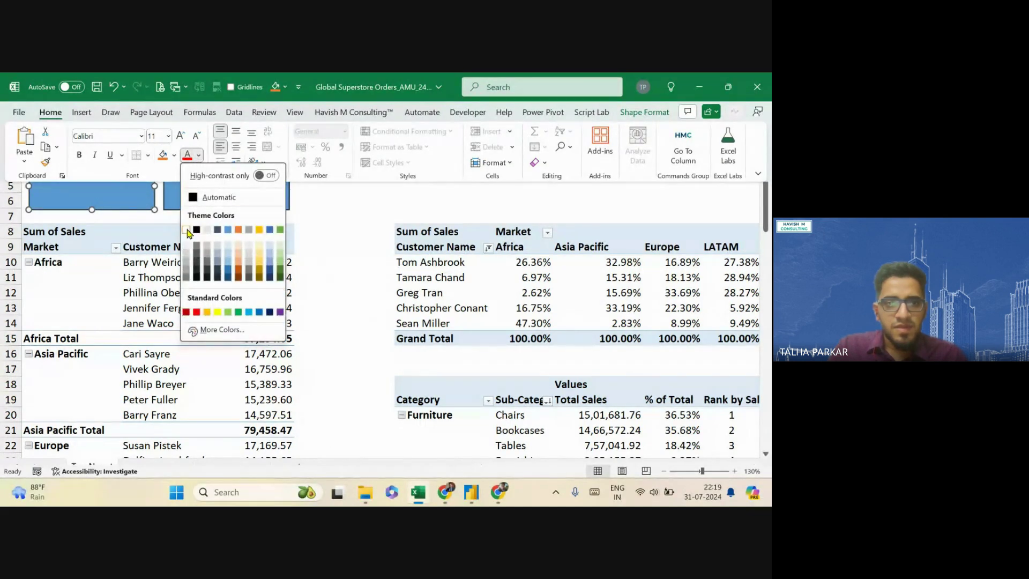
left_click(187, 231)
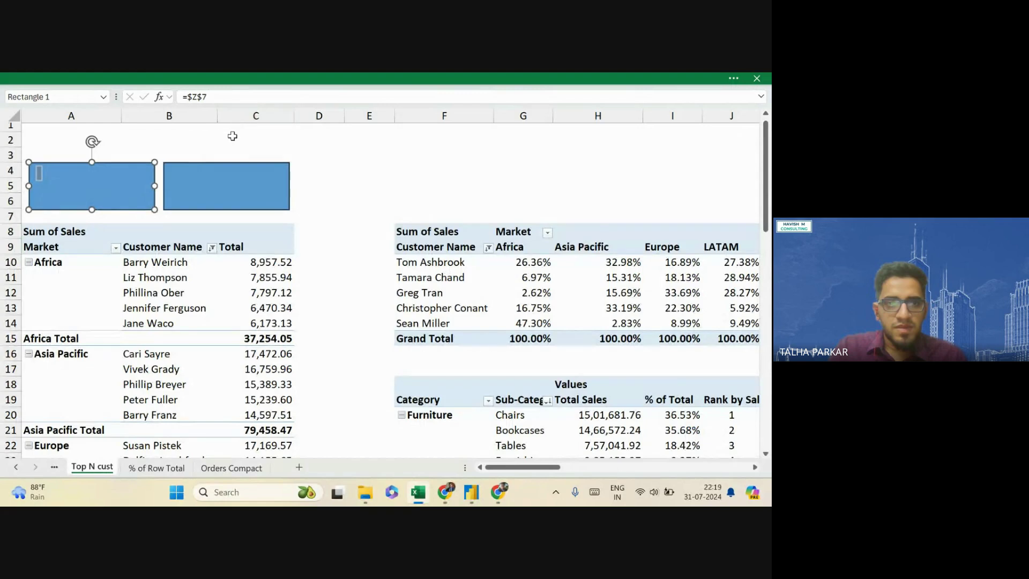
Try to relink the first rectangle to the Sum of Sales total by removing GETPIVOTDATA from its formula, and cancel the edit
left_click(267, 95)
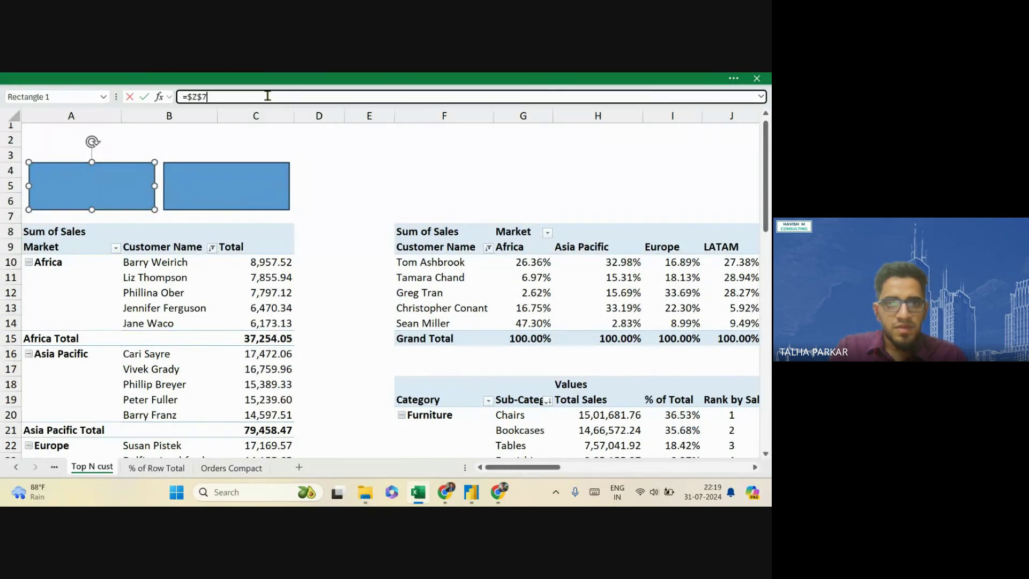
scroll(482, 197, "right", 10)
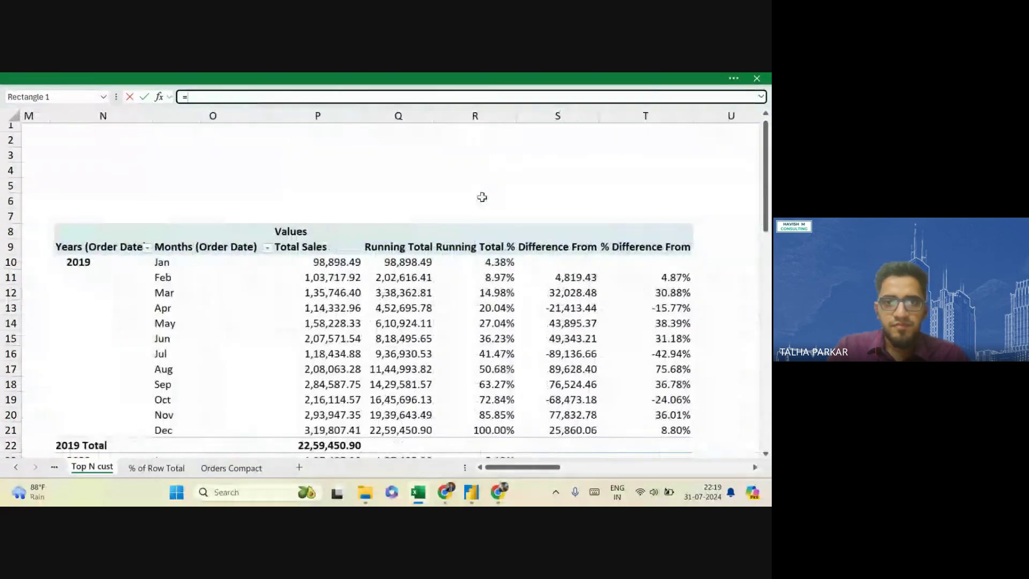
left_click(387, 249)
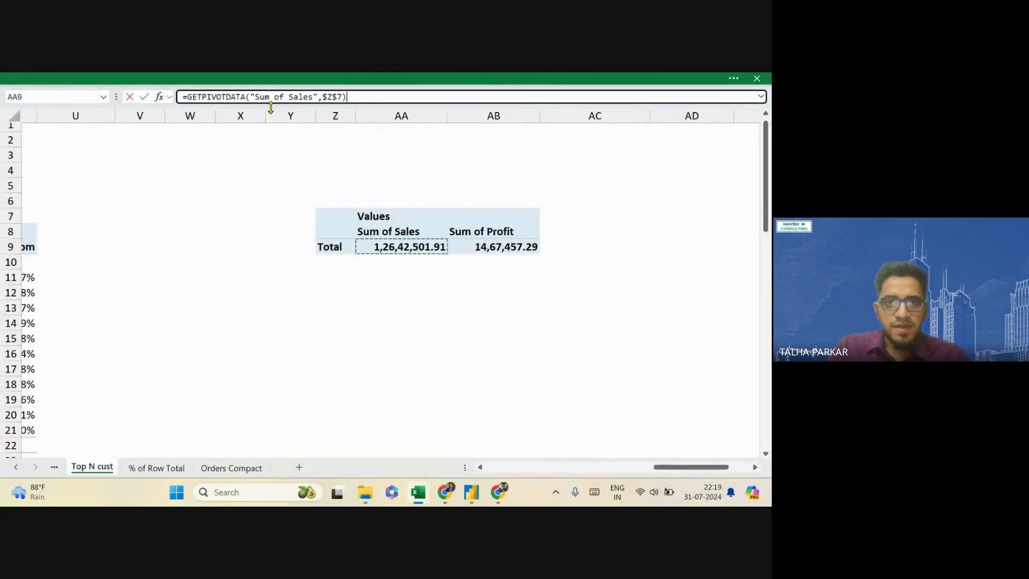
left_click(250, 97)
key("BackSpace")
key("BackSpace")
key("BackSpace")
key("BackSpace")
key("BackSpace")
key("BackSpace")
key("BackSpace")
key("BackSpace")
key("BackSpace")
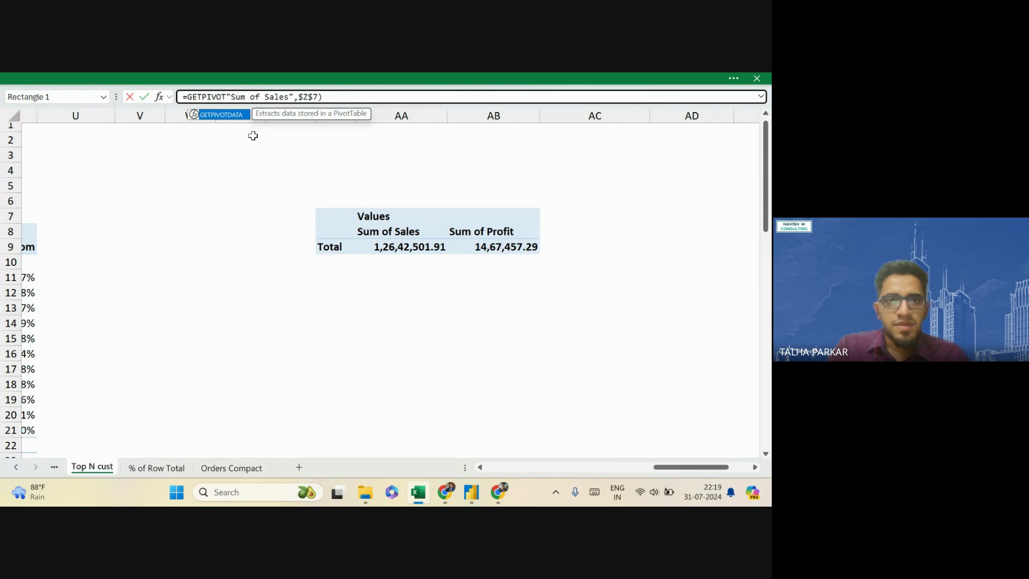
key("BackSpace")
key("BackSpace")
key("BackSpace")
key("BackSpace")
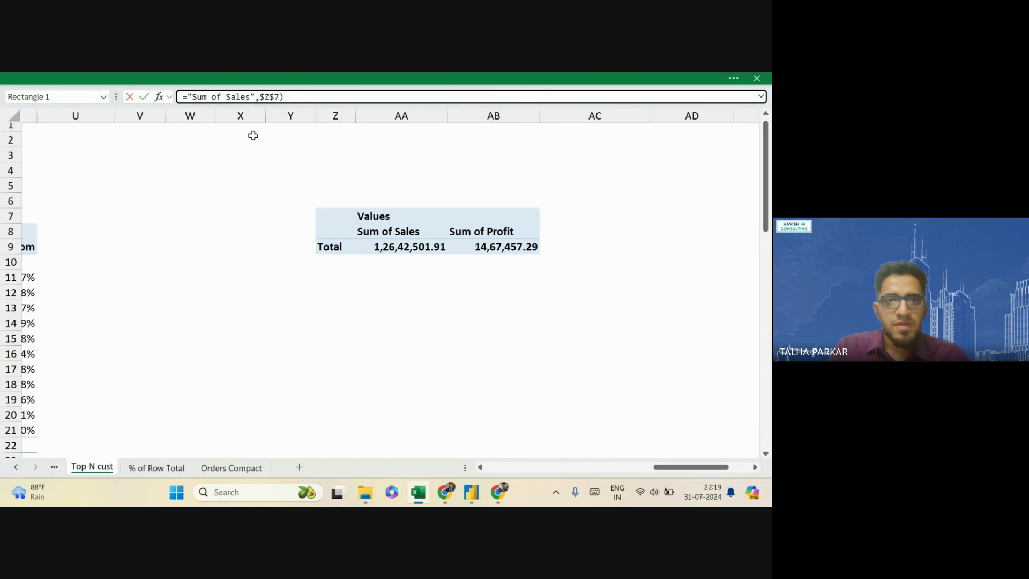
key("Return")
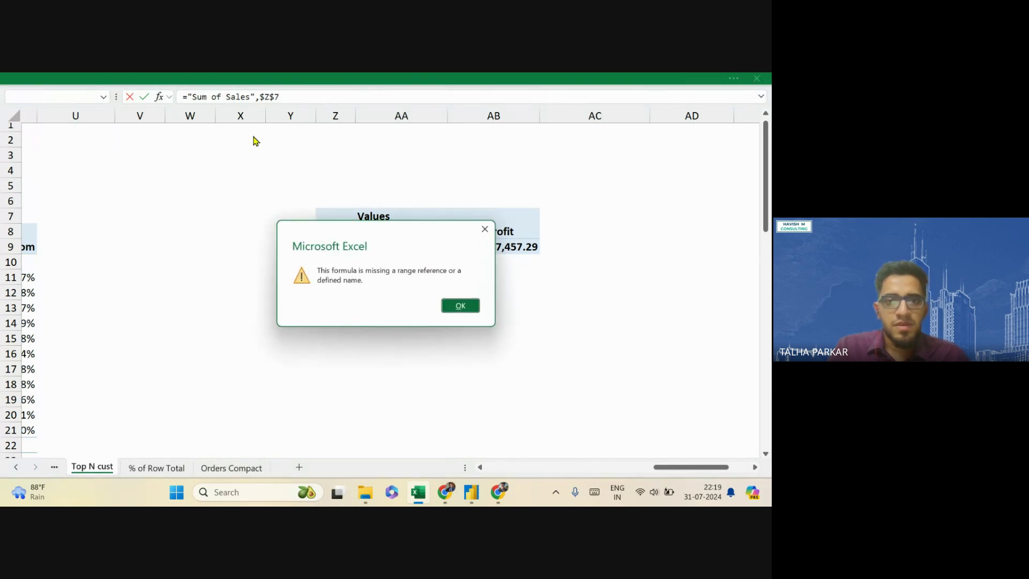
key("Return")
key("BackSpace")
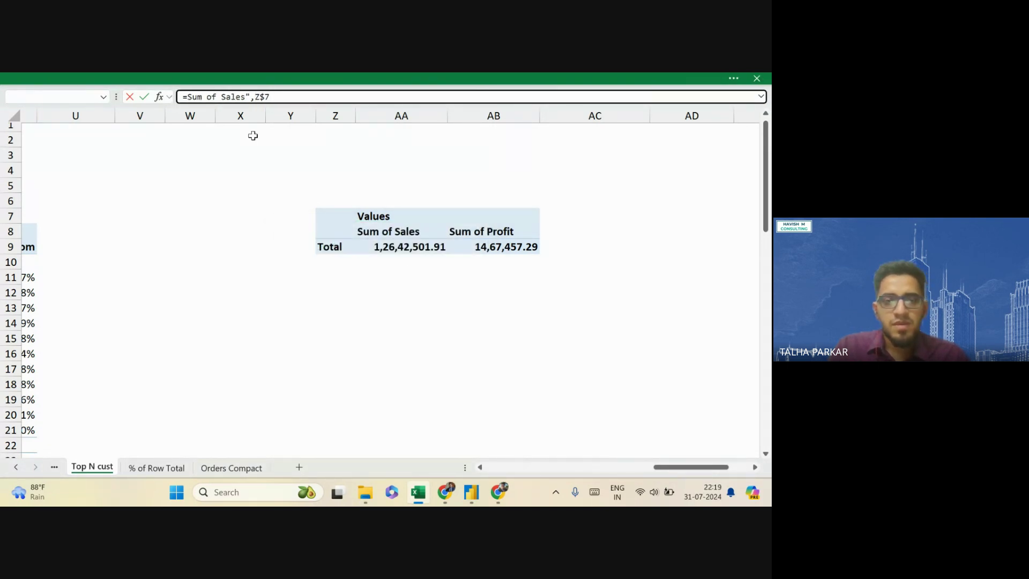
key("Escape")
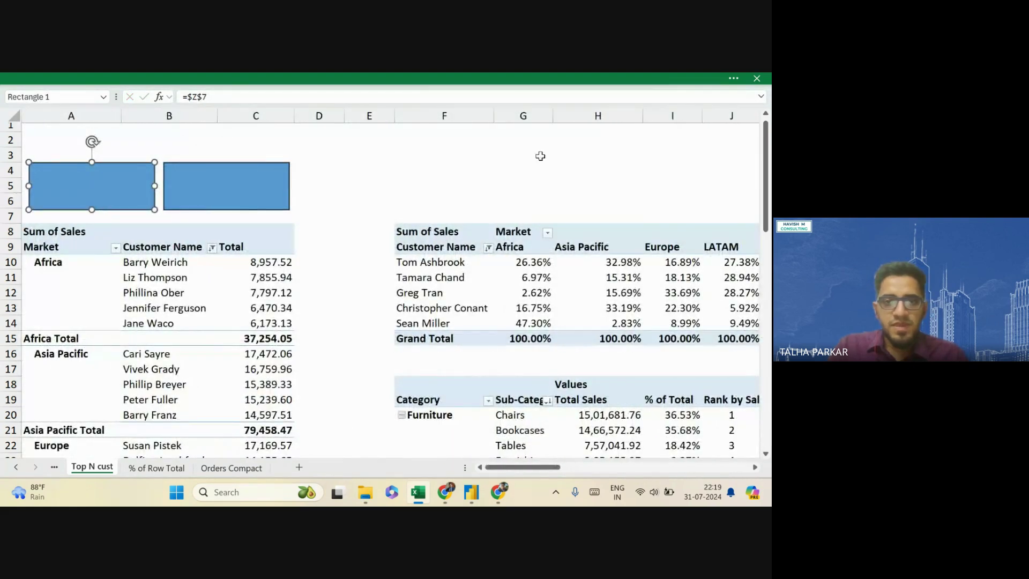
Turn off Generate GetPivotData in the options of the Sales and Profit pivot table
scroll(540, 156, "right", 7)
left_click(506, 247)
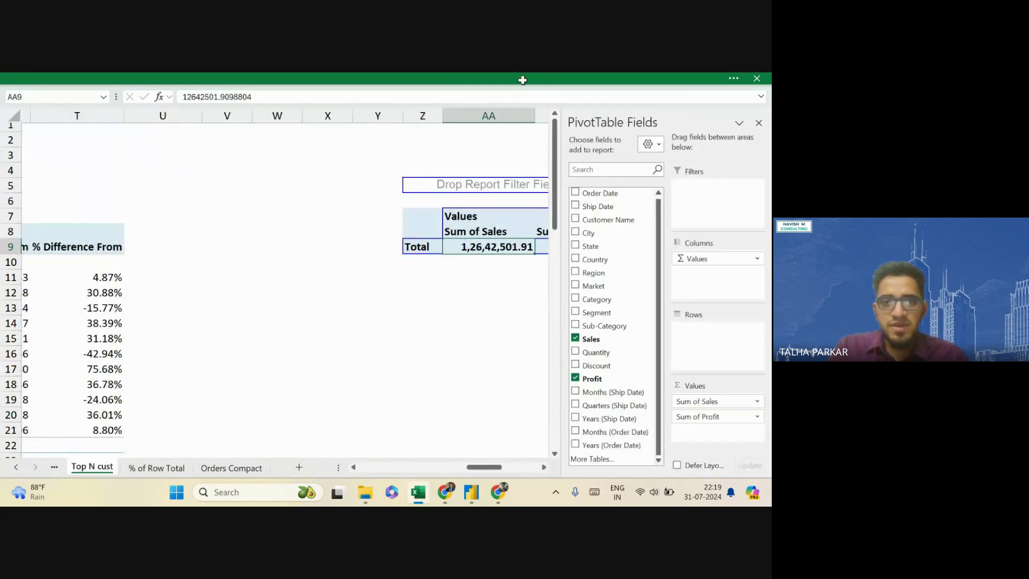
left_click(523, 80)
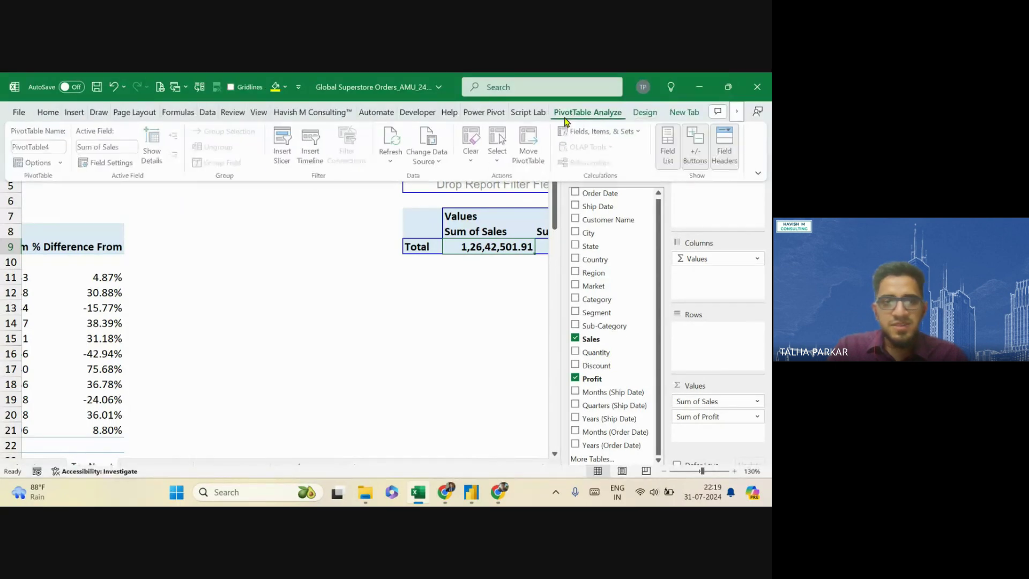
left_click(61, 162)
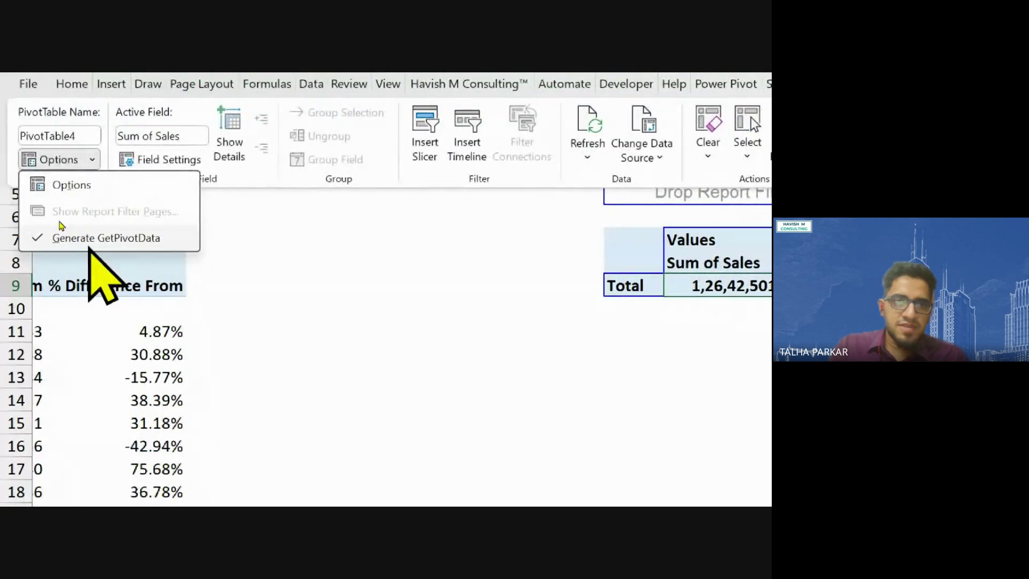
left_click(60, 235)
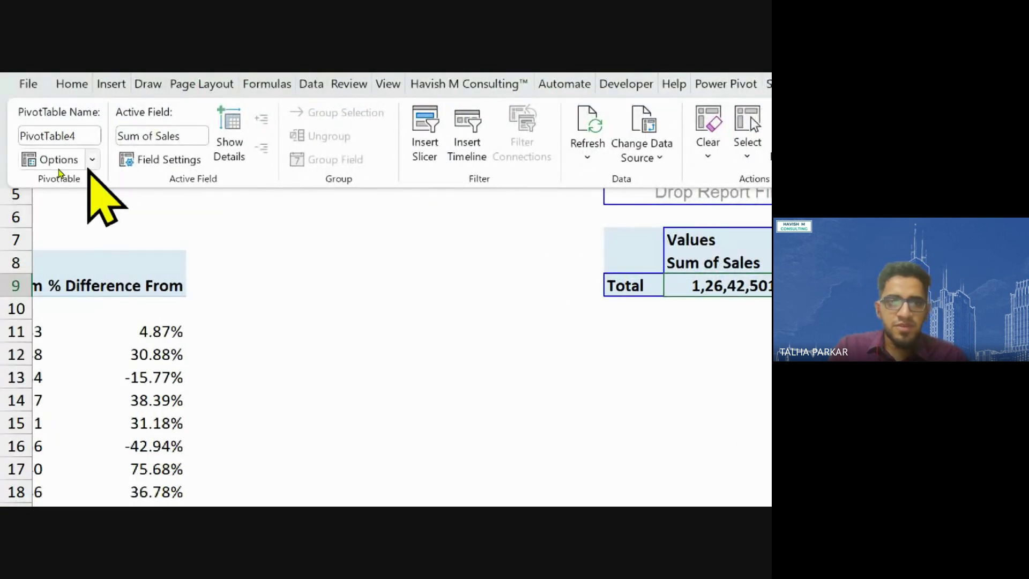
left_click(60, 162)
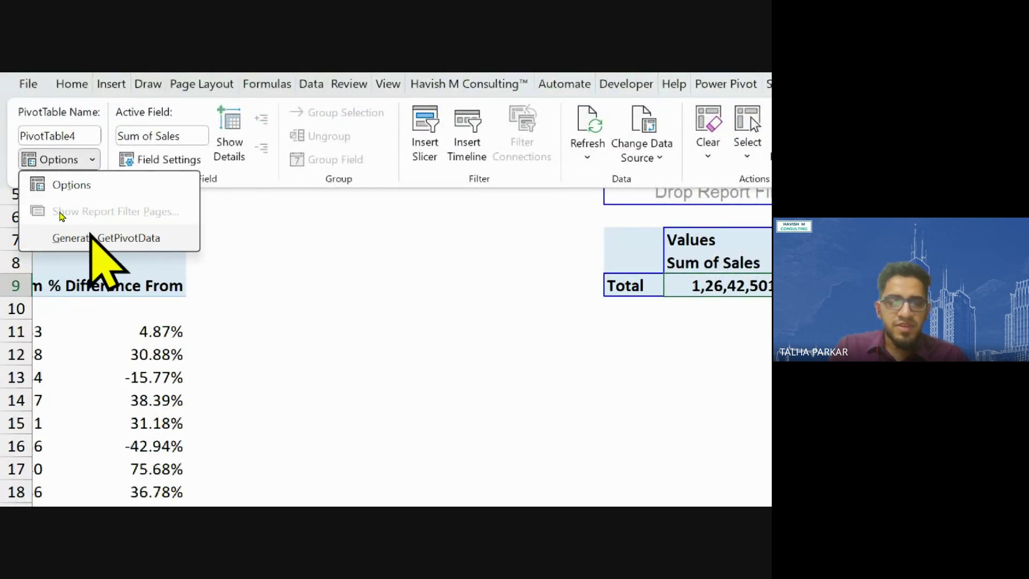
key("Escape")
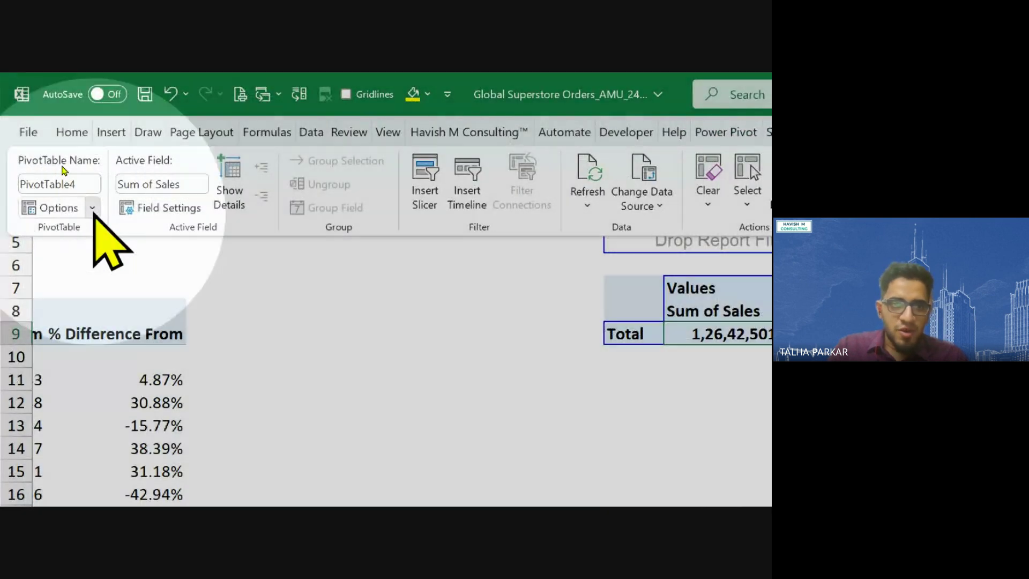
left_click(92, 208)
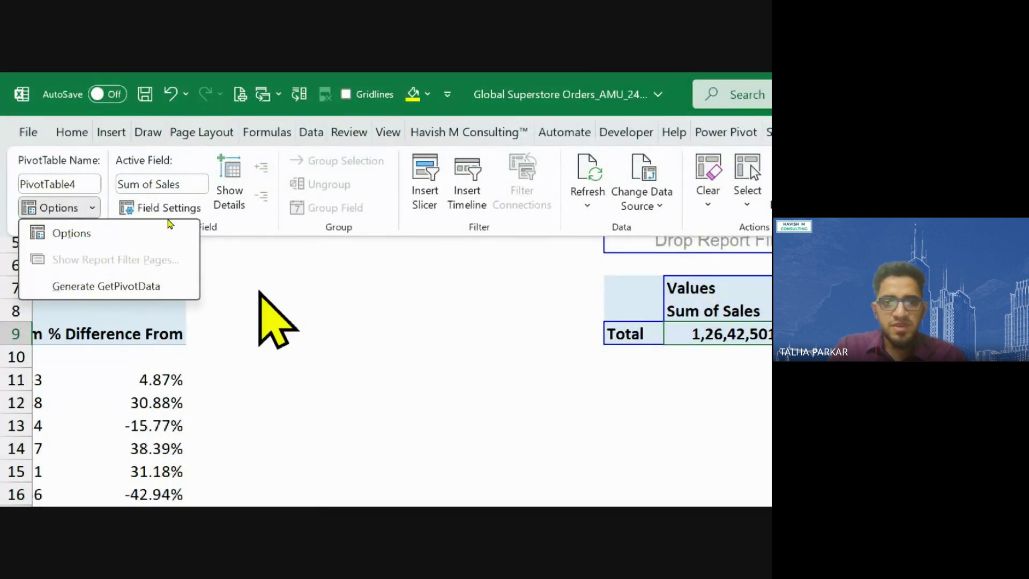
key("Escape")
key("ctrl+shift+F1")
Clear the existing cell link from the first rectangle above the Market pivot table
scroll(157, 218, "left", 3)
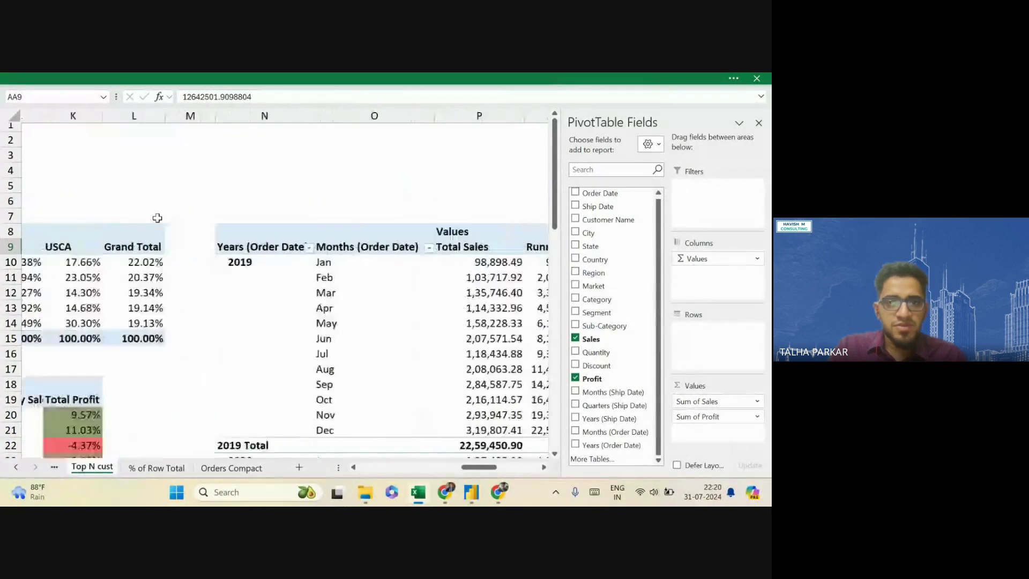
scroll(157, 217, "left", 5)
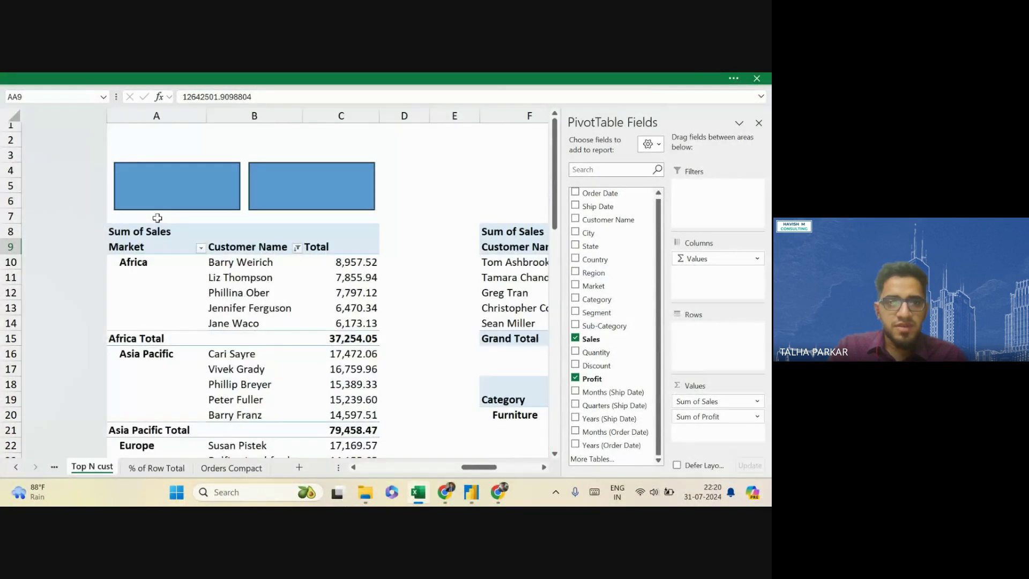
left_click(119, 186)
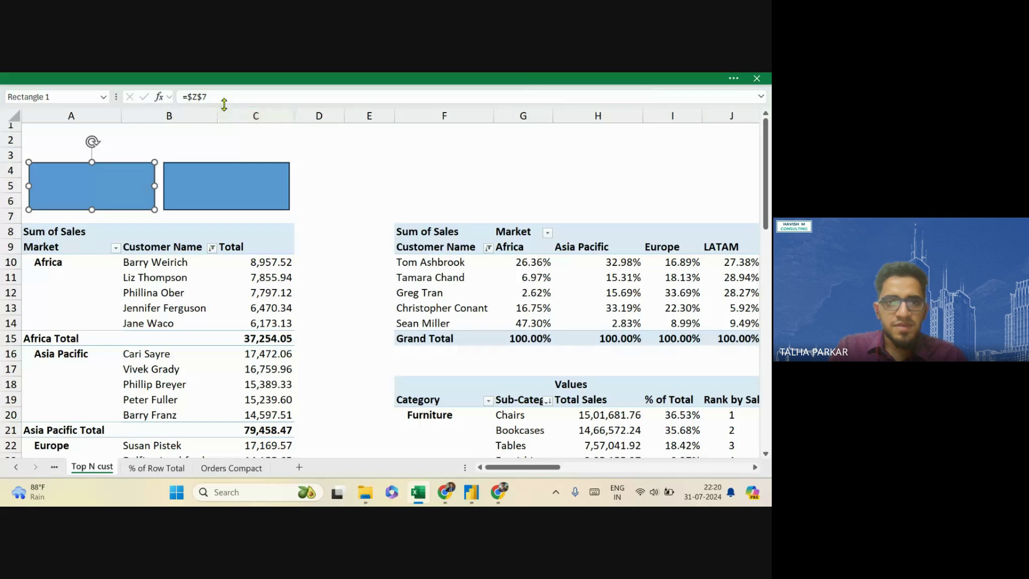
left_click(223, 102)
key("BackSpace")
key("Return")
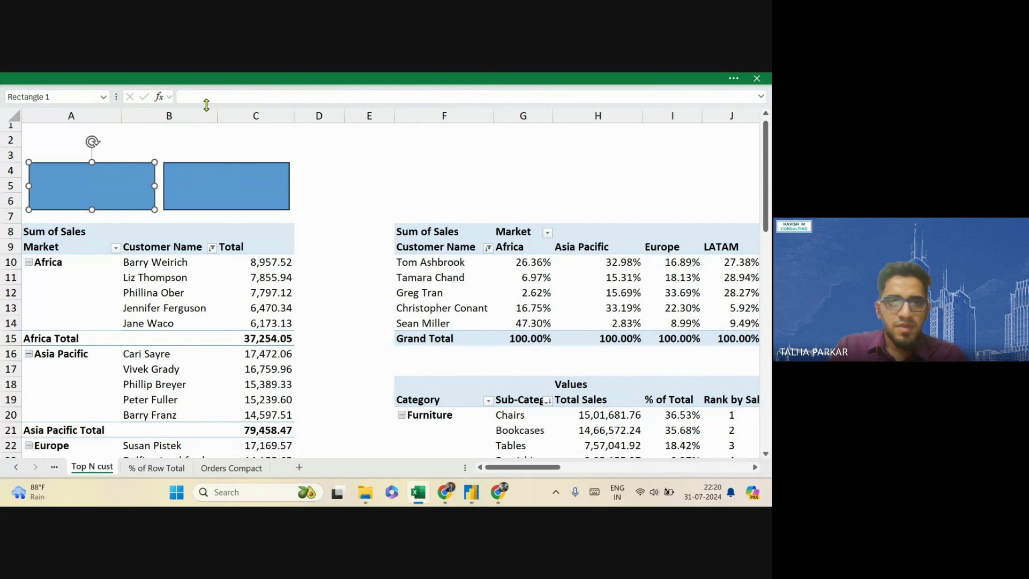
Link the first rectangle to the Sum of Sales total with the formula =$AA$9
left_click(207, 99)
scroll(361, 160, "right", 10)
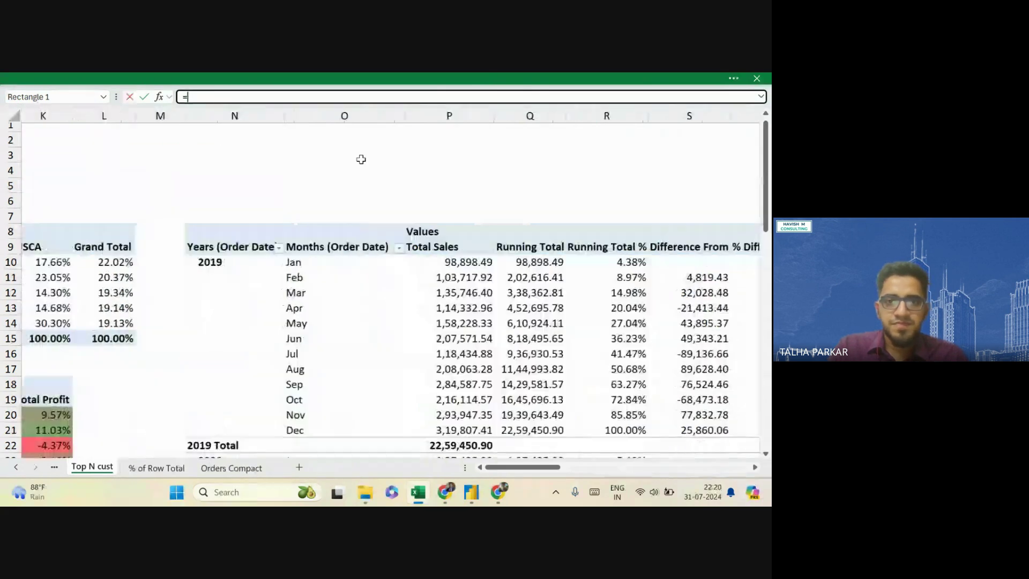
left_click(349, 246)
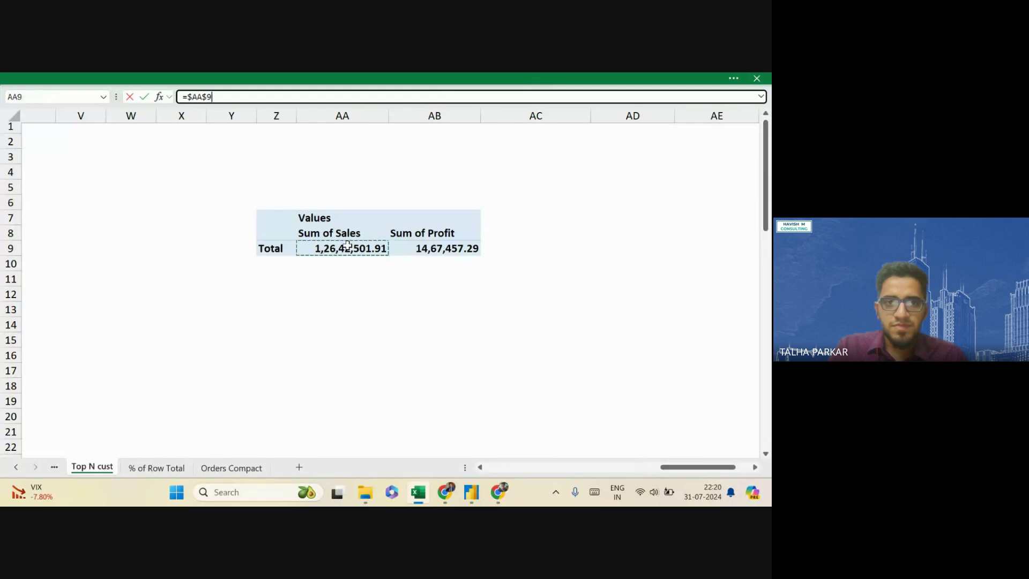
key("Return")
key("alt+Tab")
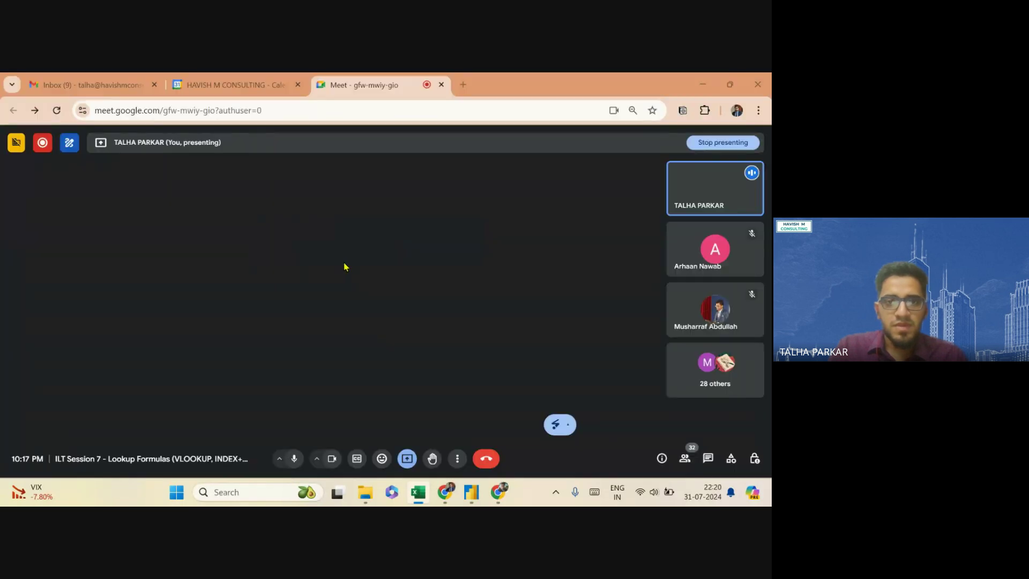
key("alt+Tab")
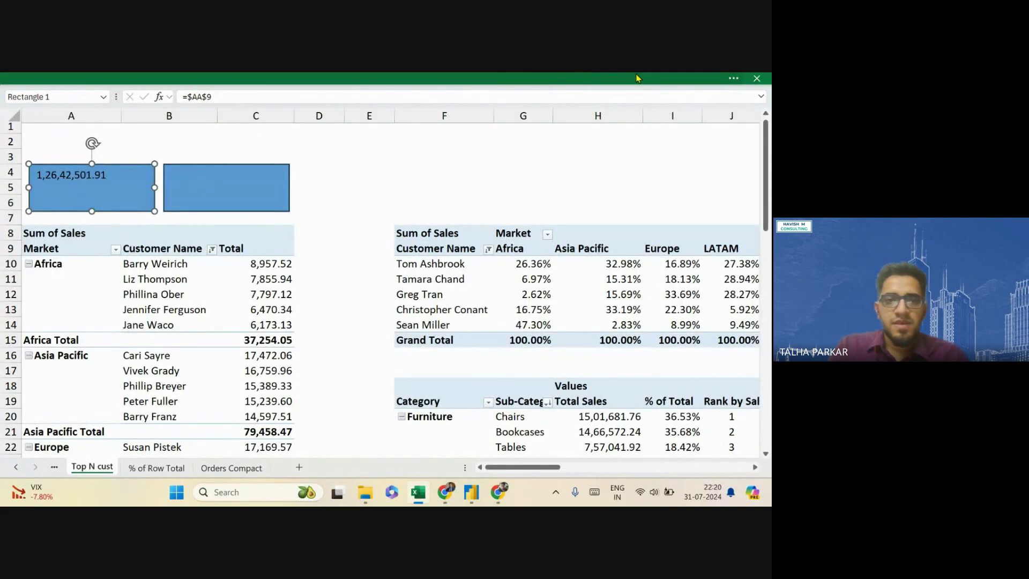
Set the first rectangle's font size to 16 and center its text horizontally and vertically
left_click(670, 78)
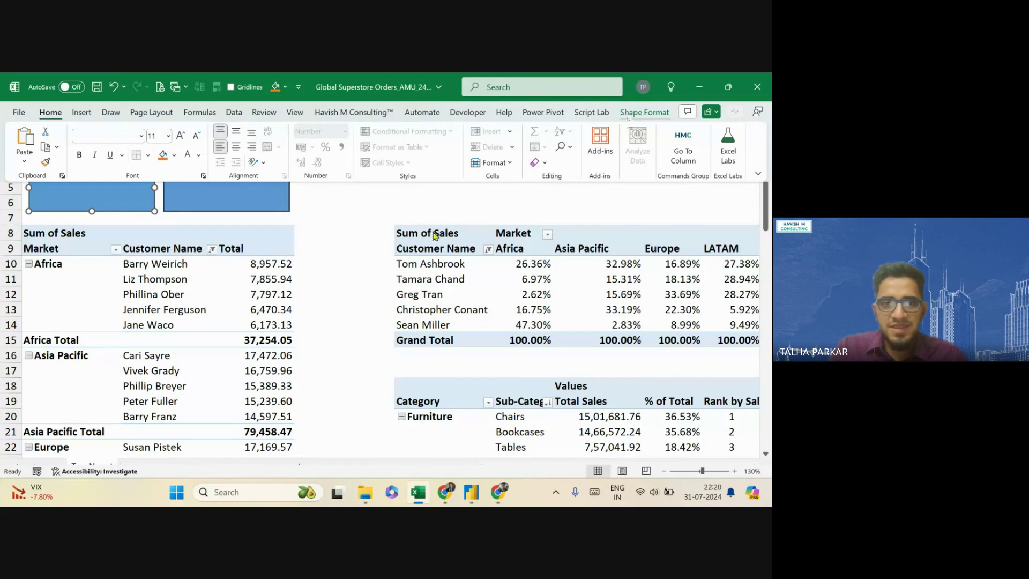
left_click(376, 248)
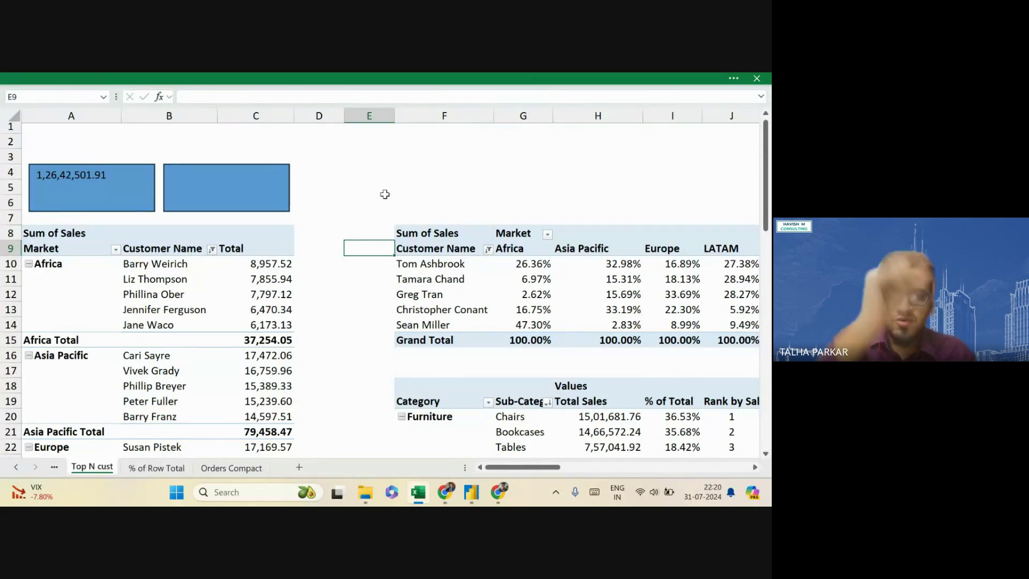
left_click(101, 187)
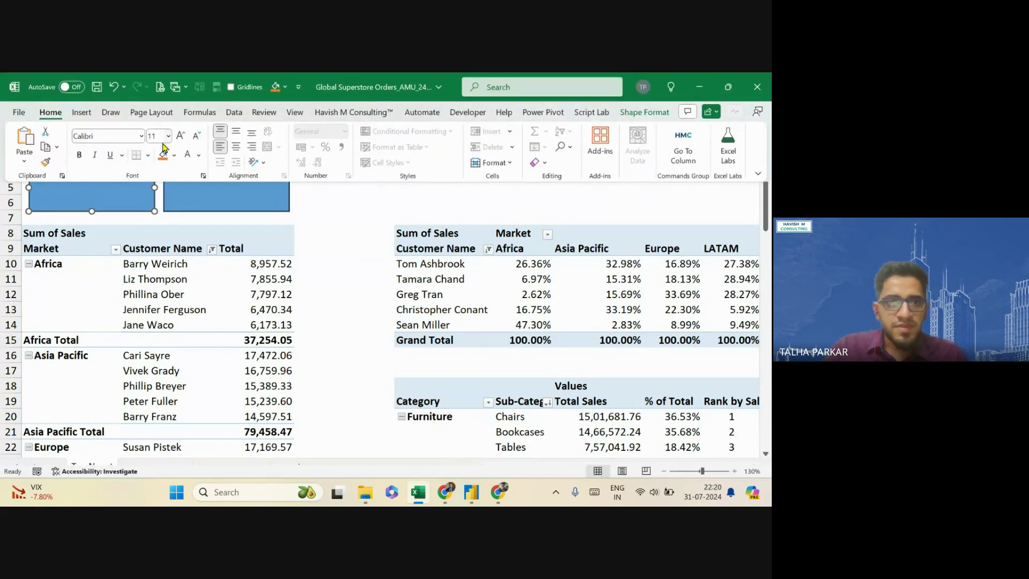
left_click(181, 135)
left_click(181, 135)
left_click(181, 135)
left_click(236, 145)
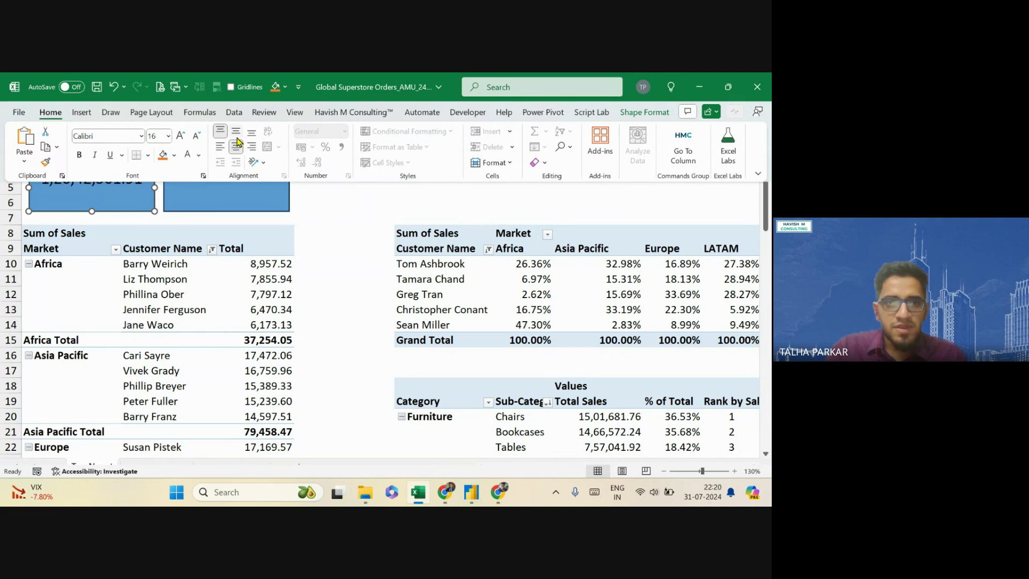
left_click(236, 131)
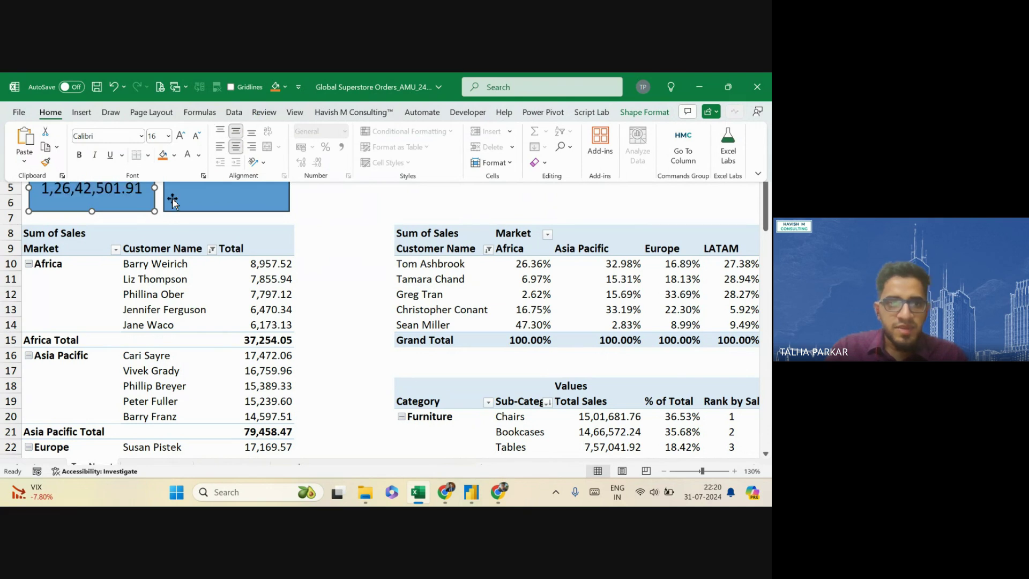
left_click(228, 219)
Try to add a label line to the first rectangle with the formula ="Total Sales"&Char(10)&$AA$9
left_click(187, 96)
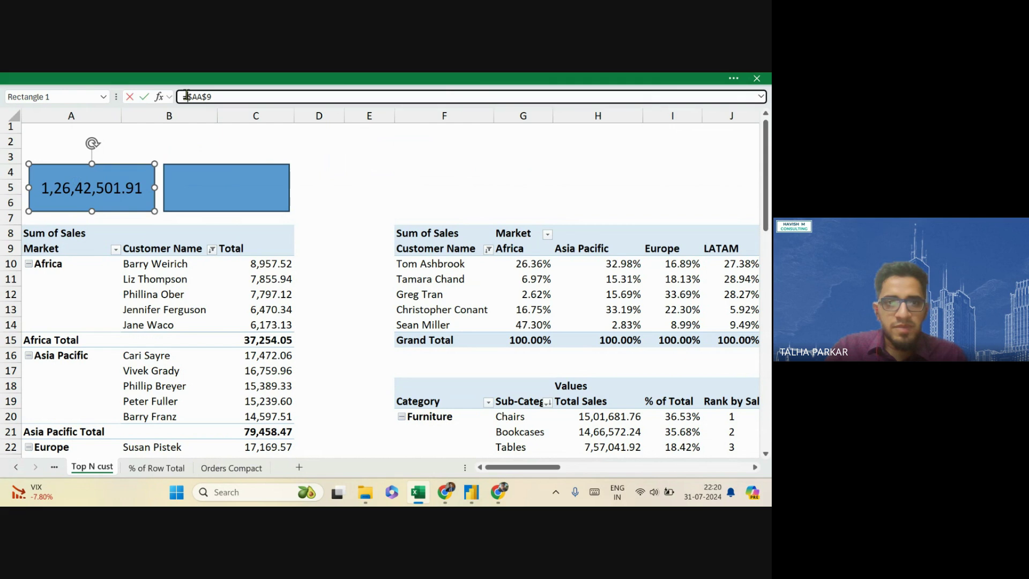
type("Tota")
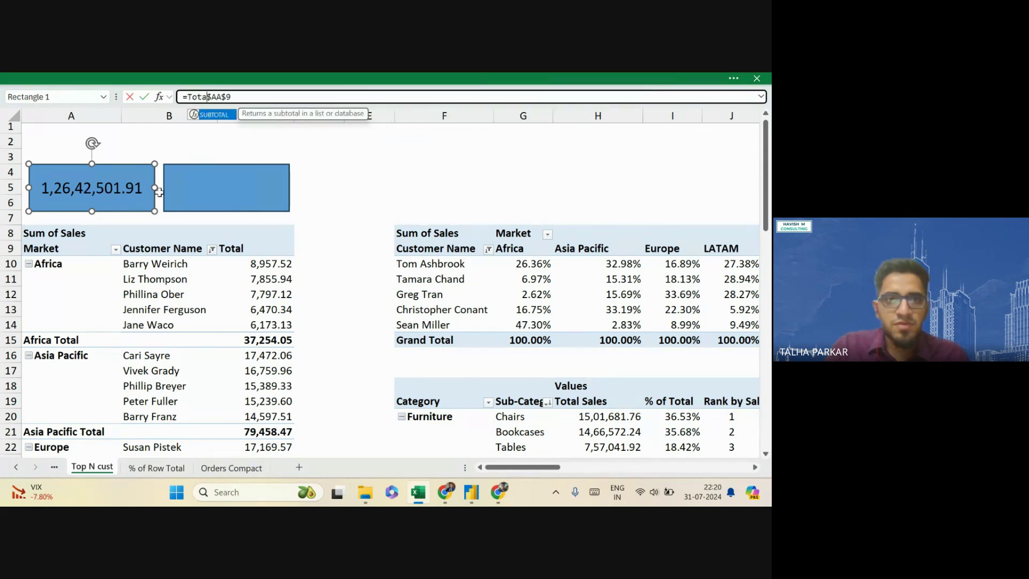
key("BackSpace")
key("BackSpace")
key("BackSpace")
key("BackSpace")
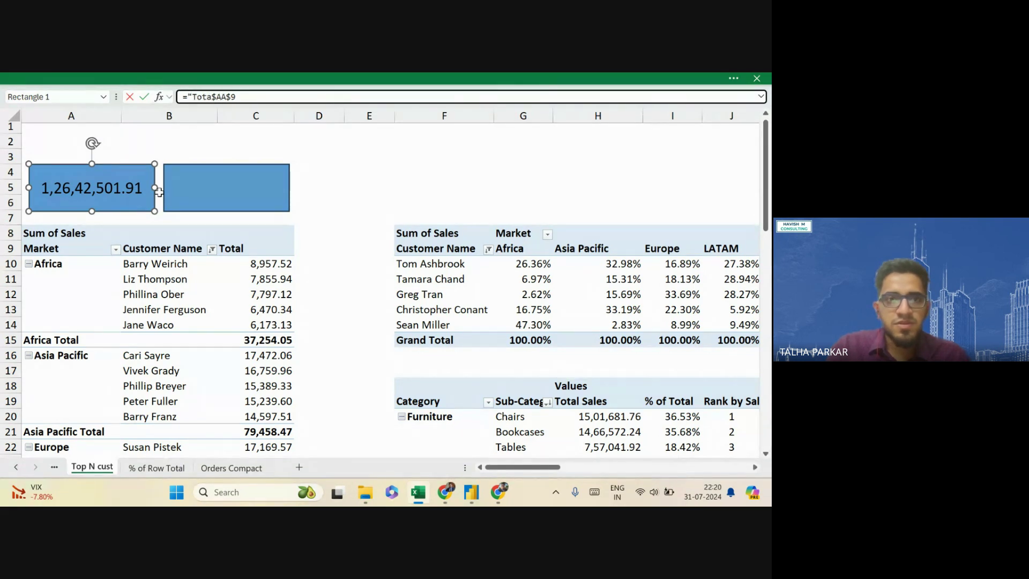
type("\"Total Sa;es")
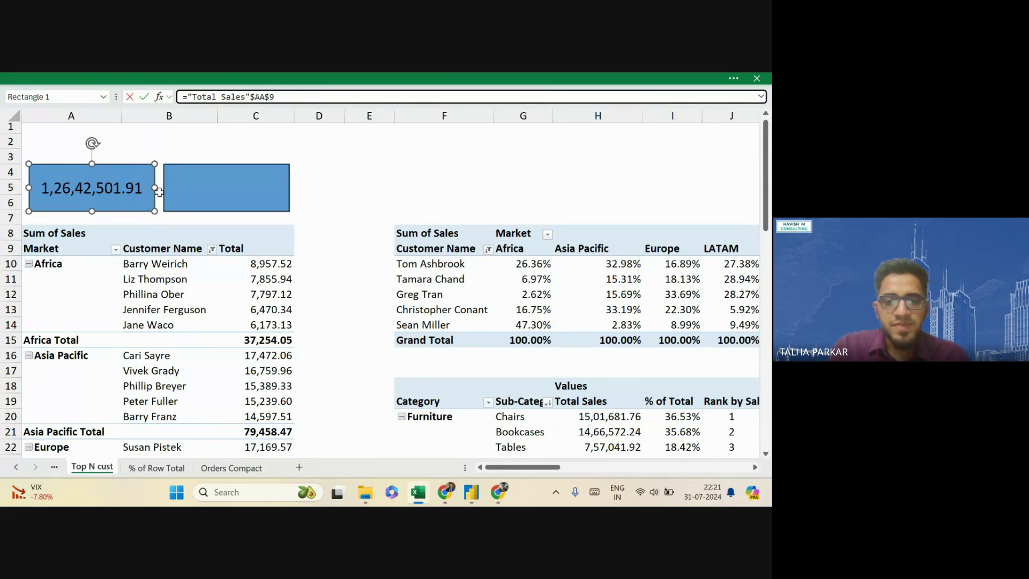
type("\"&Char")
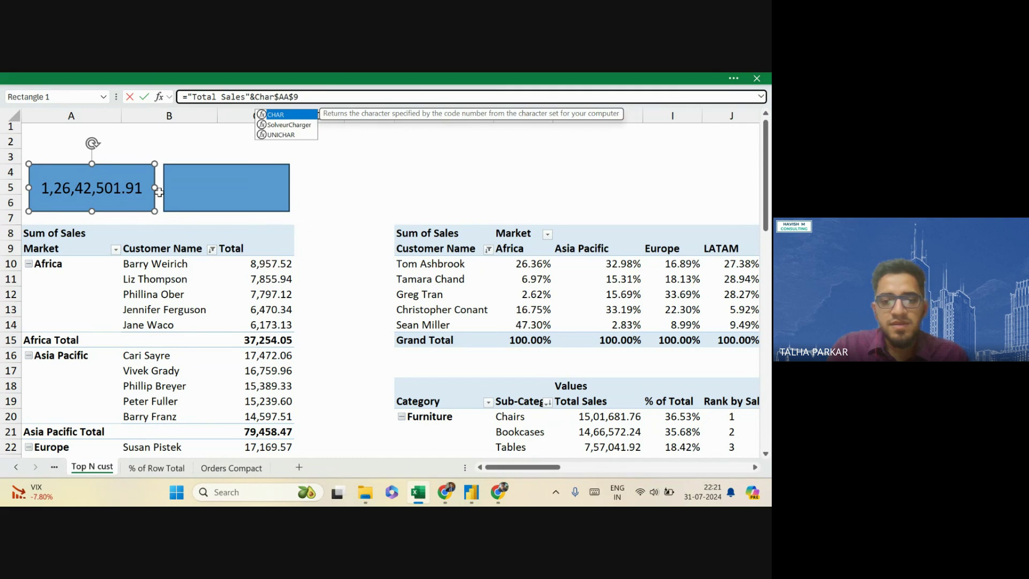
type("(10)&")
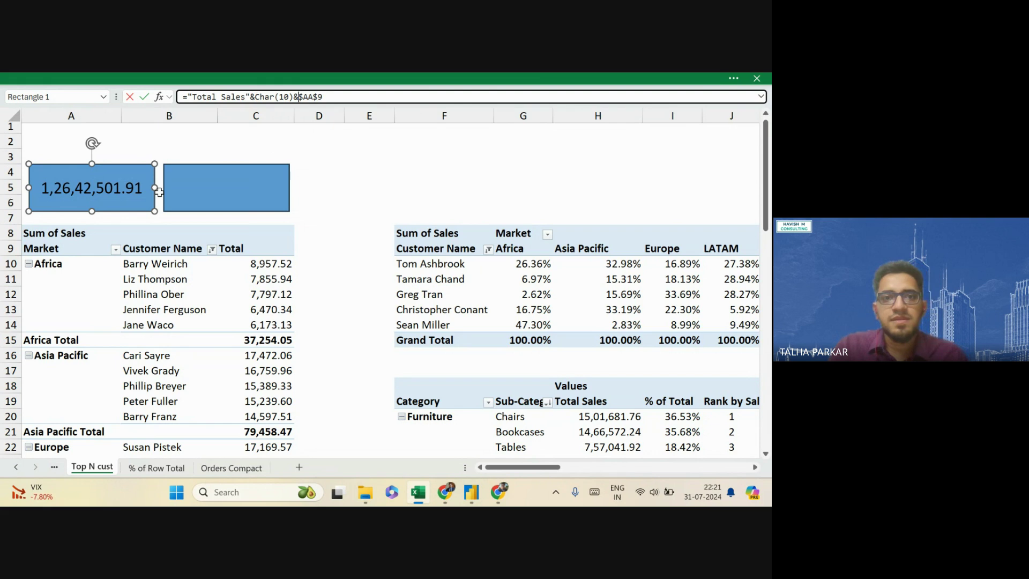
key("Return")
key("Return")
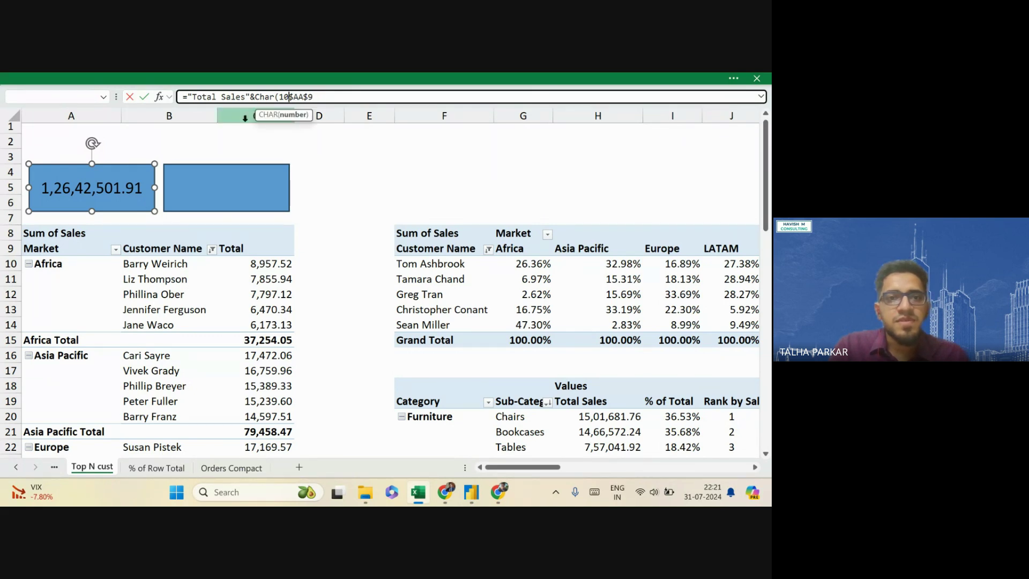
Remove the Char(10) line break and try the rectangle's formula as ="Total Sales"&$AA$9
key("BackSpace")
key("BackSpace")
key("BackSpace")
key("BackSpace")
key("BackSpace")
key("BackSpace")
key("BackSpace")
key("BackSpace")
key("Return")
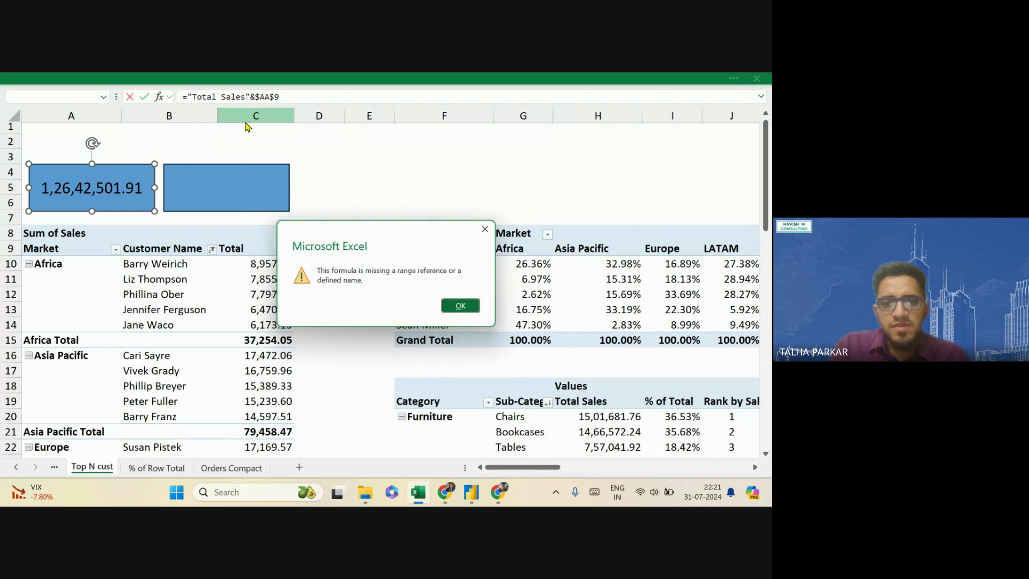
key("Return")
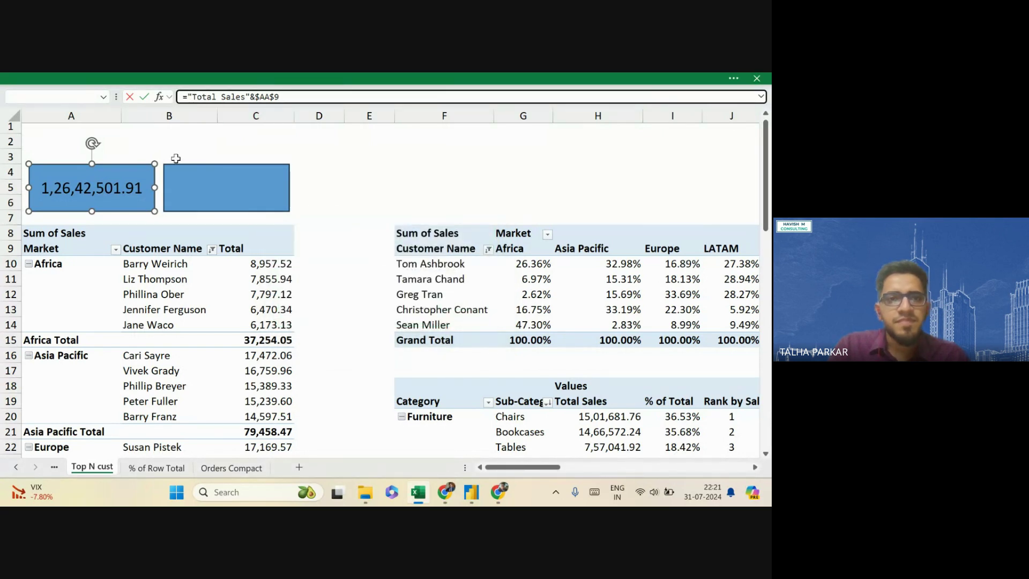
Try to label the first rectangle's total with the formula =CONCATENATE("Total Sales",&$AA$9
type("conc")
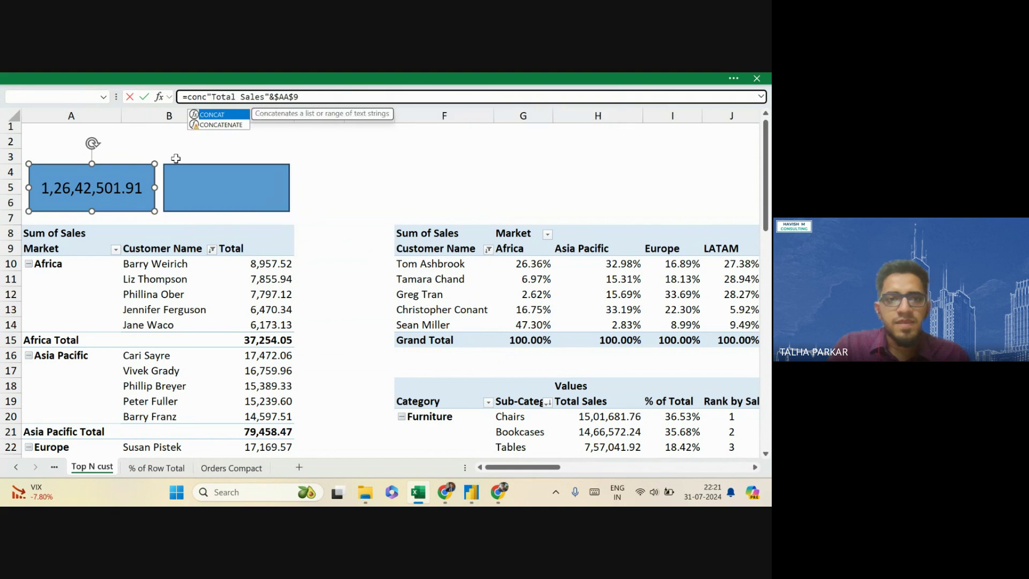
key("Tab")
key("BackSpace")
key("Down")
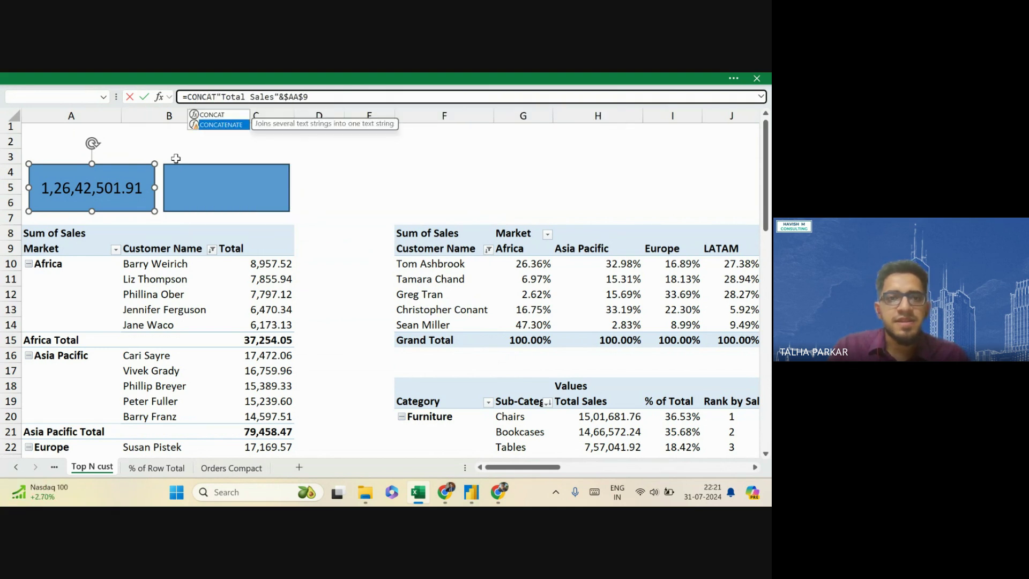
key("Tab")
key("Delete")
type("\"")
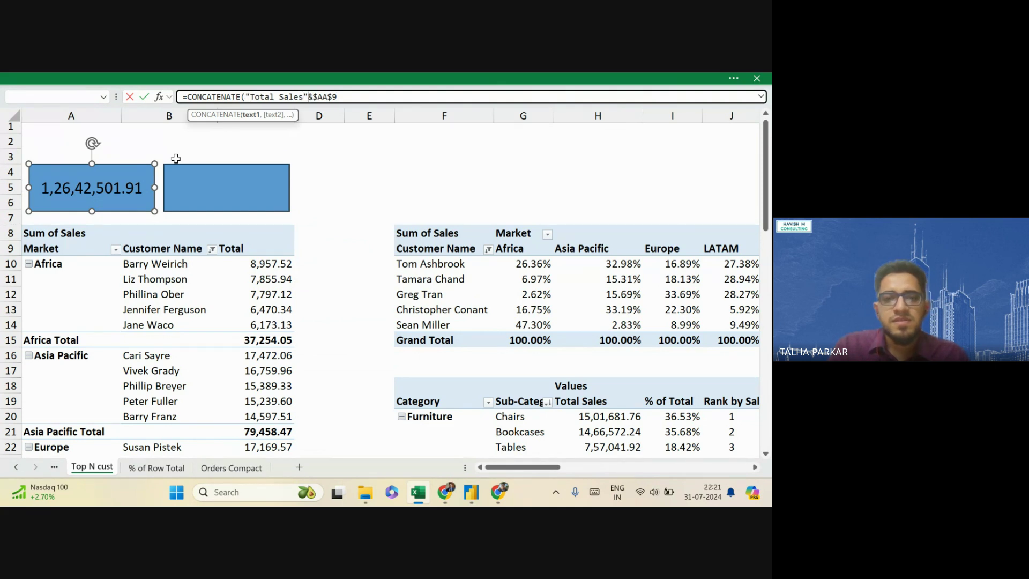
type(",")
key("Return")
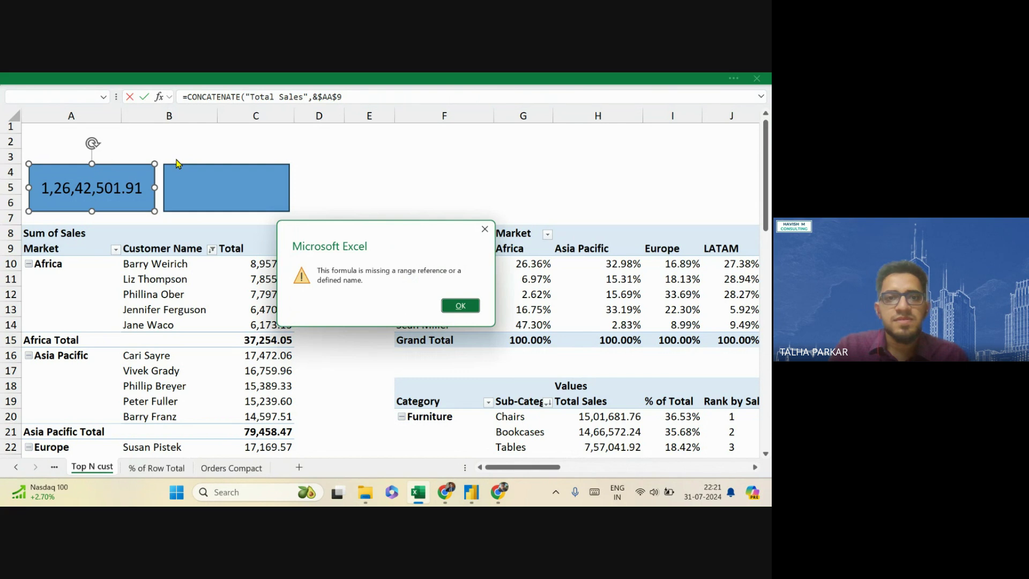
key("Return")
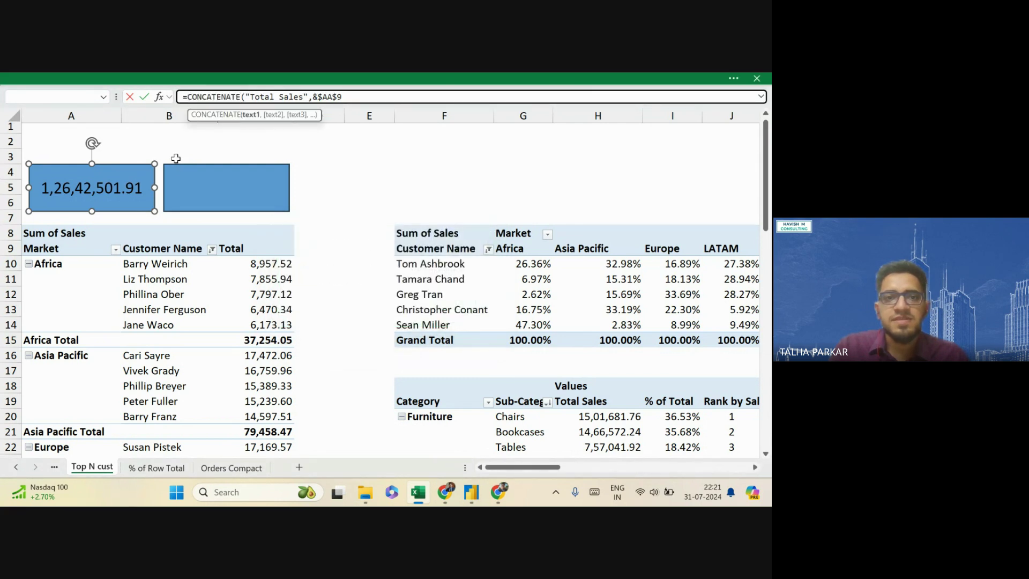
Correct the first rectangle's formula to =CONCATENATE("Total Sales",$AA$9), try to apply it and cancel the edit
key("Delete")
key("Return")
key("Return")
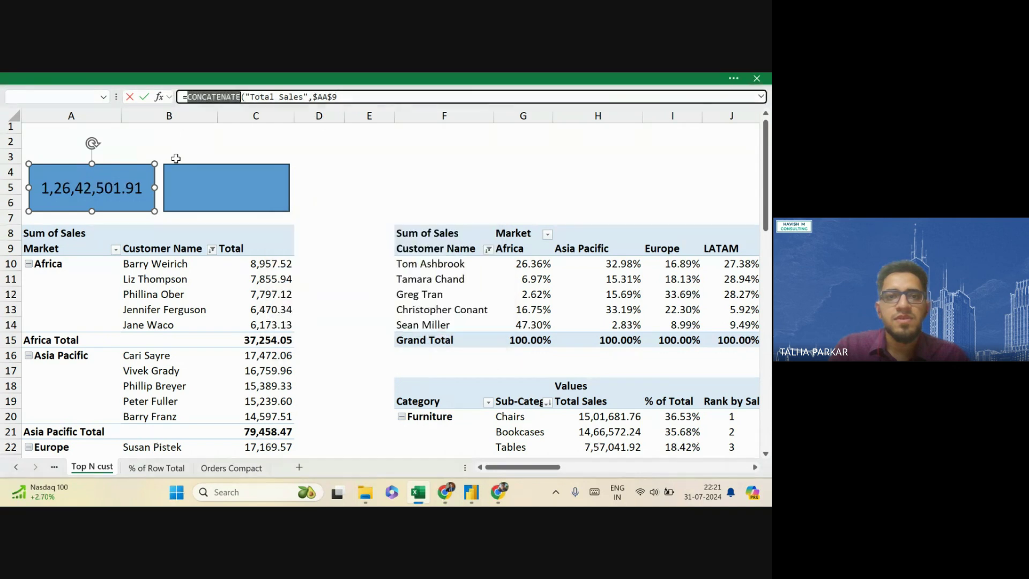
left_click(363, 98)
type(")")
key("Return")
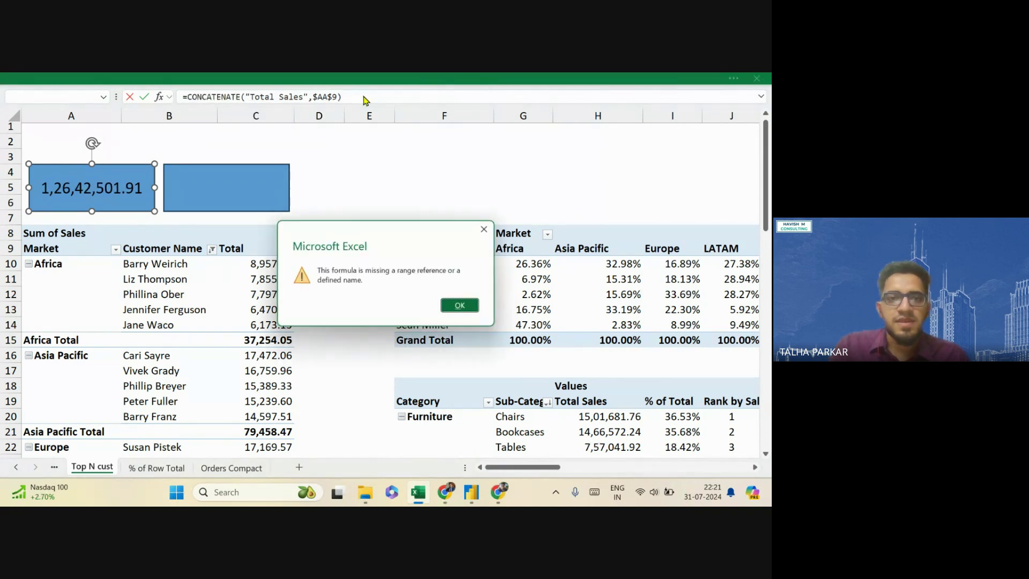
key("Return")
key("Escape")
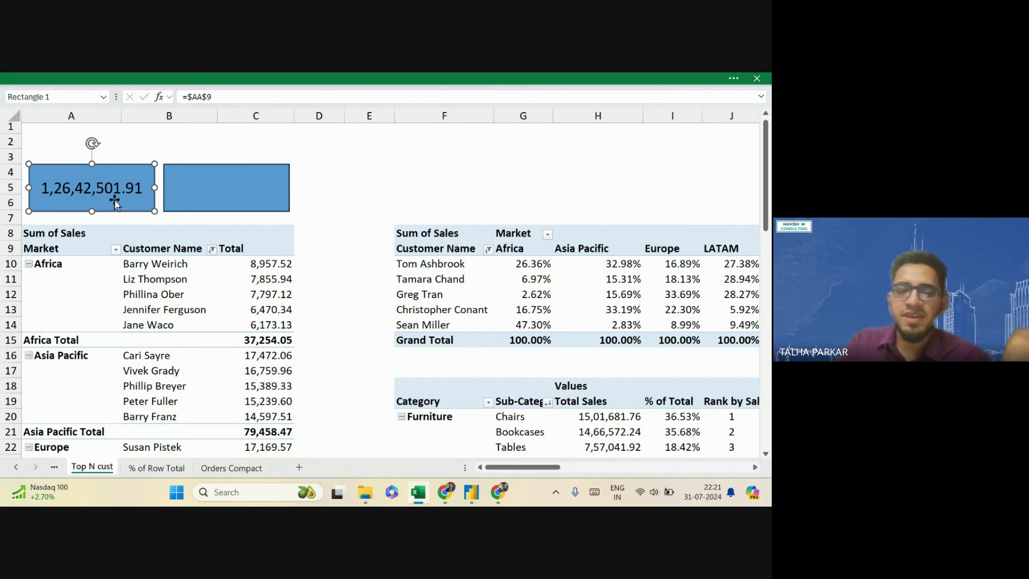
Make the first rectangle's text bold
key("ctrl+shift+F1")
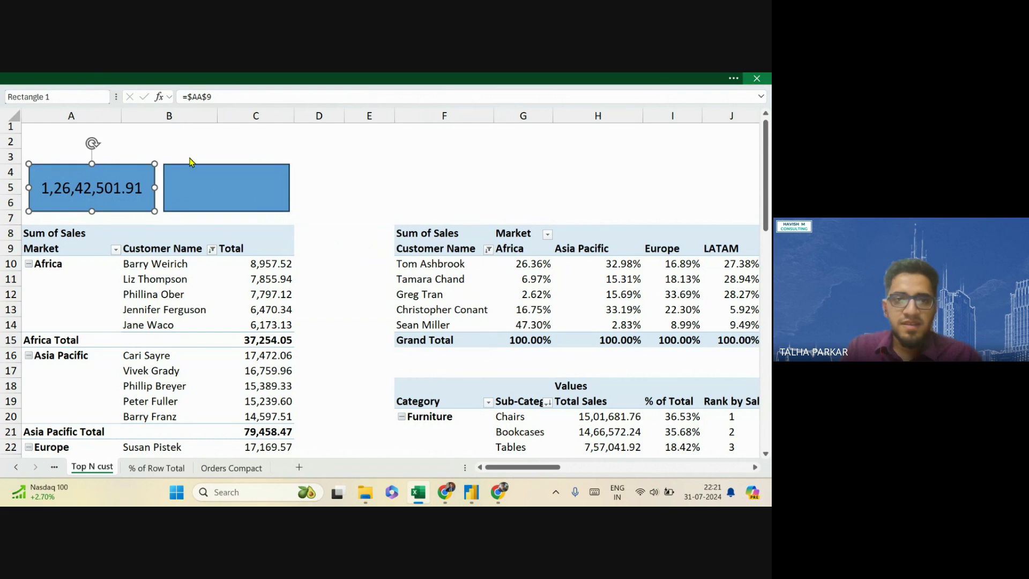
left_click(79, 154)
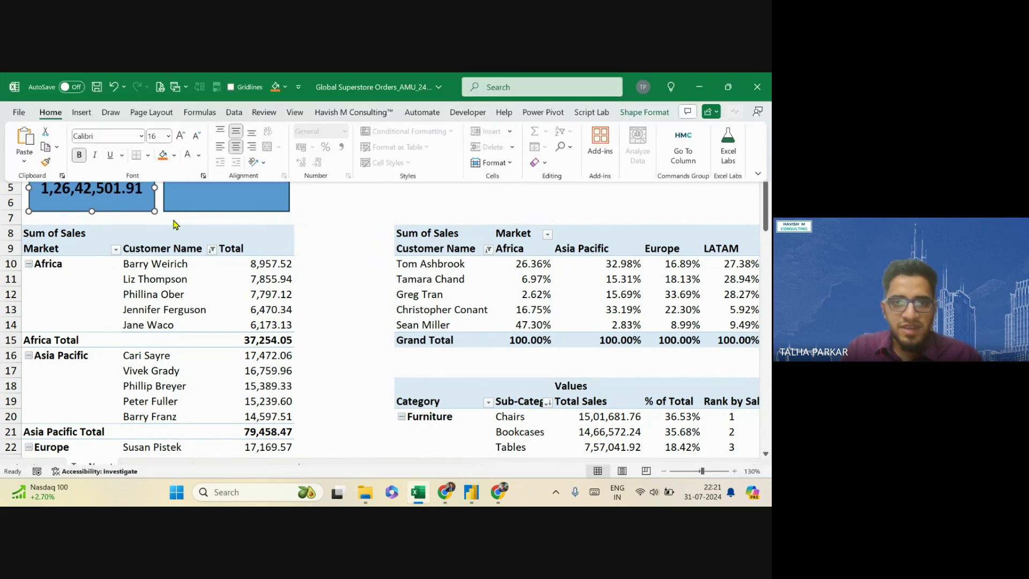
key("ctrl+shift+F1")
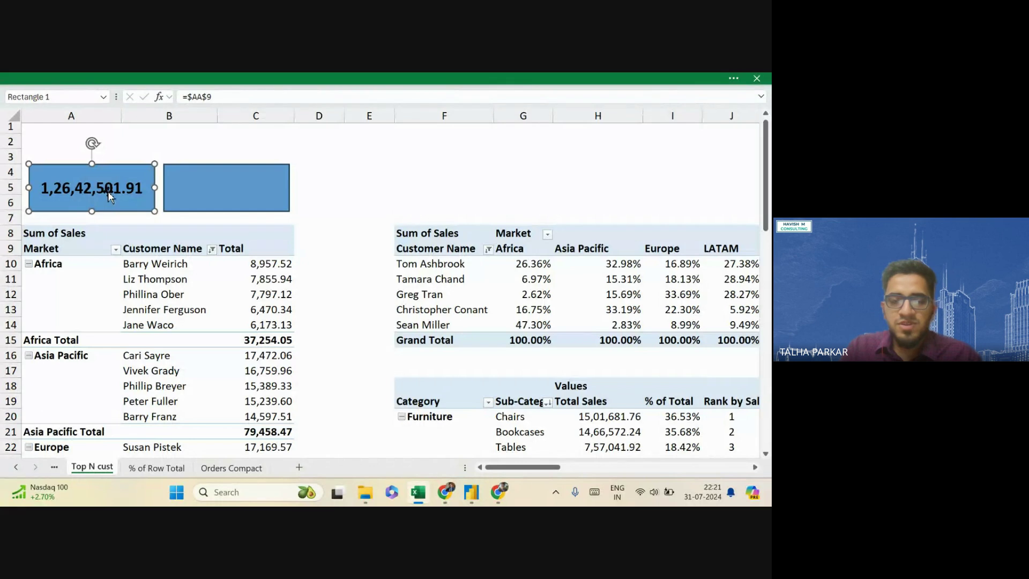
Link the second rectangle to the Sum of Profit total with =$AB$9 and copy the first rectangle's formatting onto it
left_click(216, 189)
left_click(282, 101)
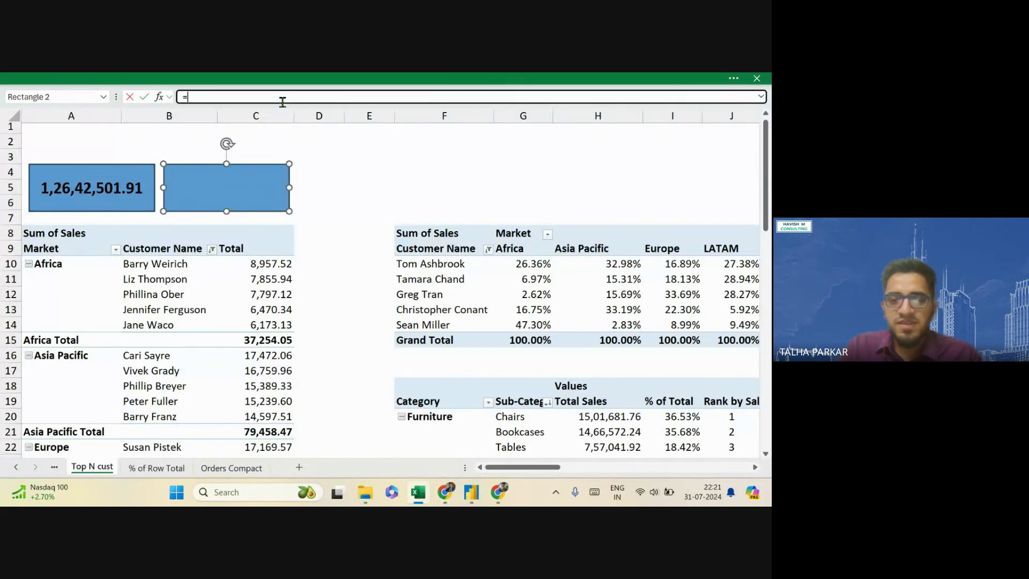
scroll(466, 191, "right", 8)
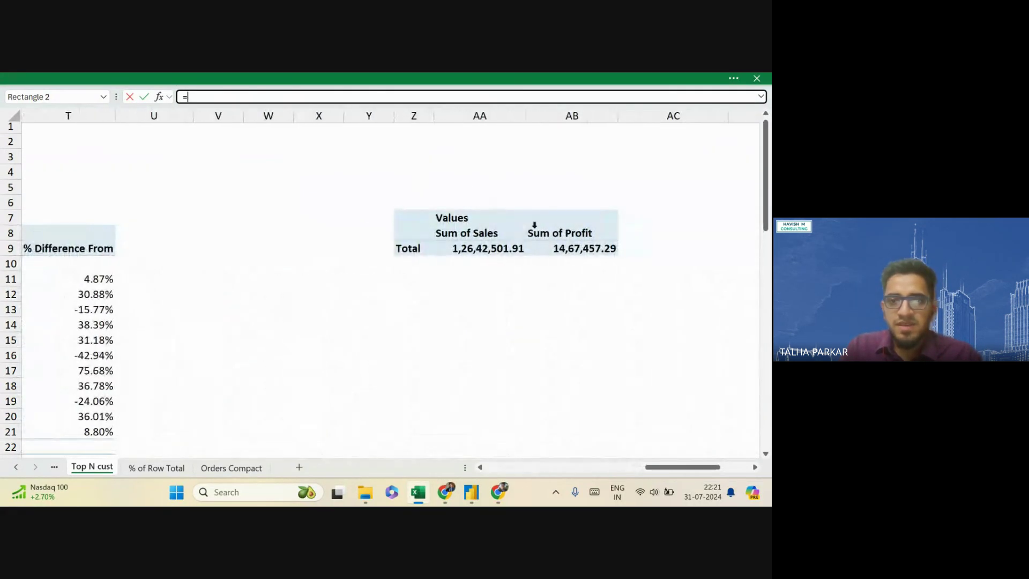
left_click(567, 250)
key("Return")
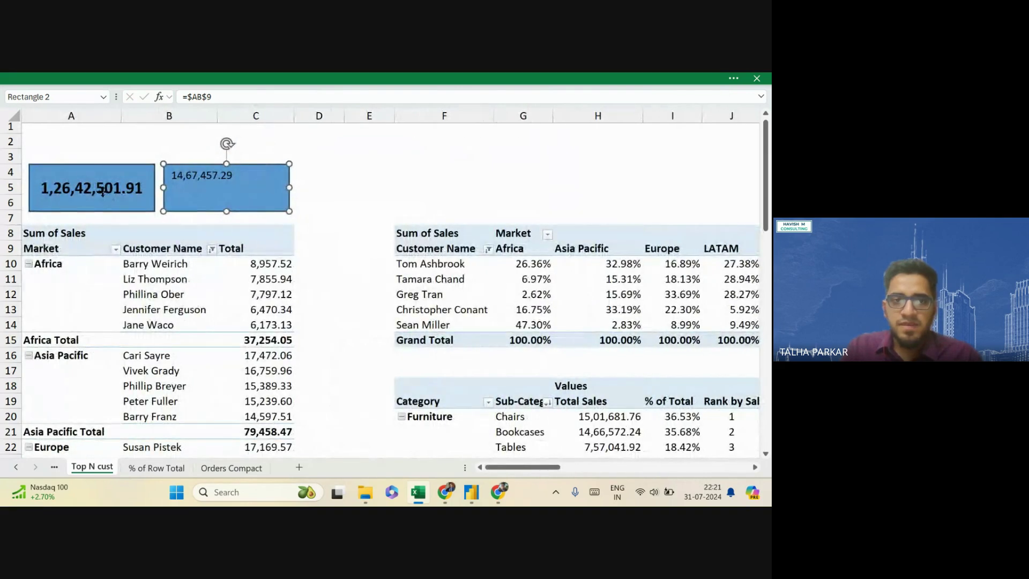
left_click(103, 190)
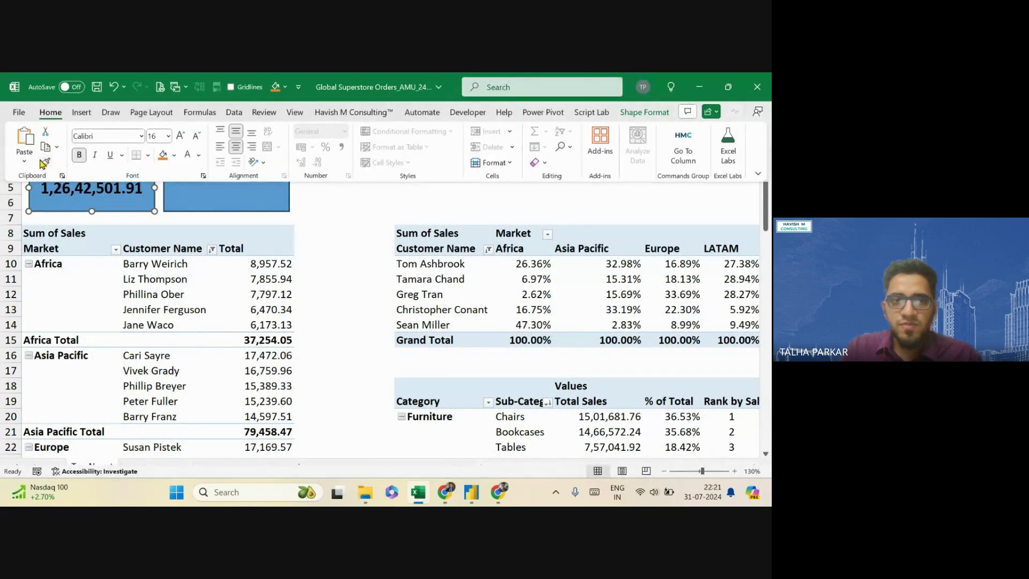
left_click(191, 189)
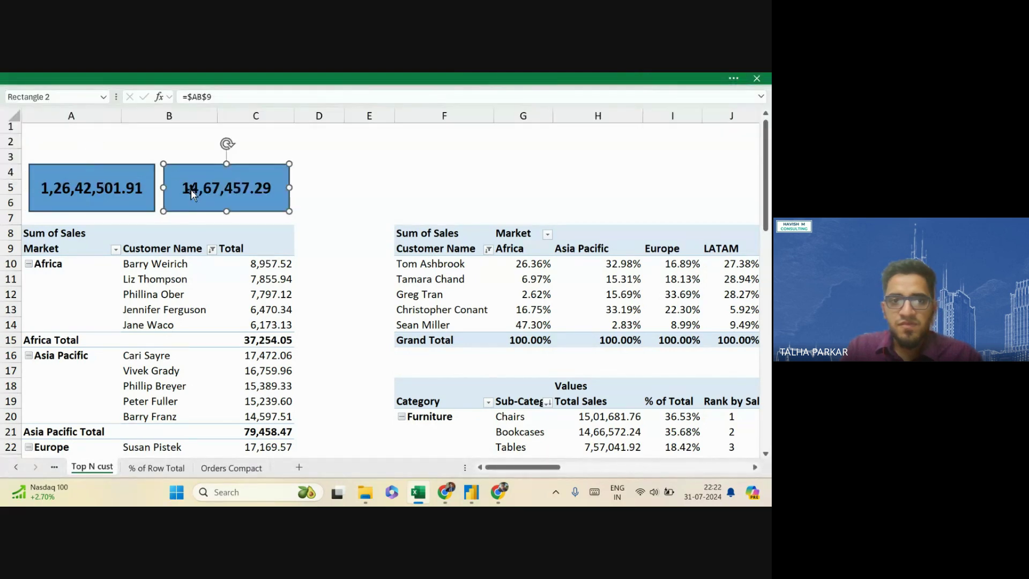
left_click(137, 172)
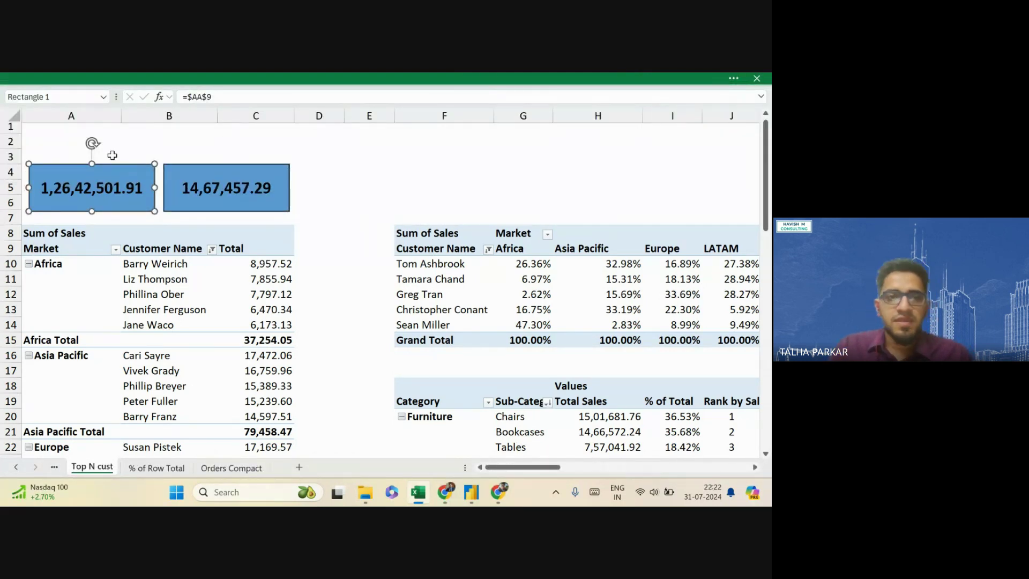
left_click(116, 156)
left_click(106, 181)
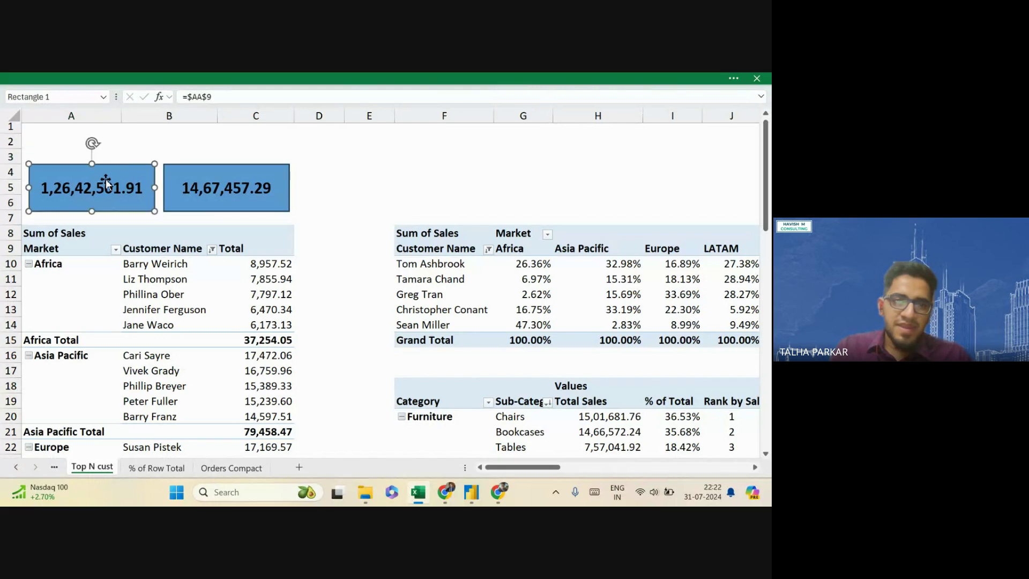
left_click(188, 97)
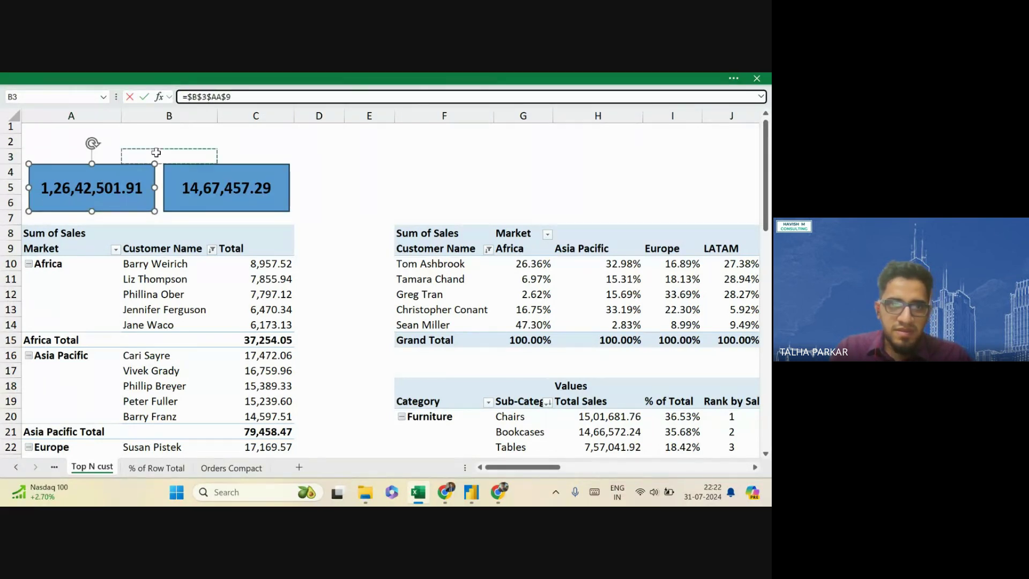
key("Return")
left_click(69, 158)
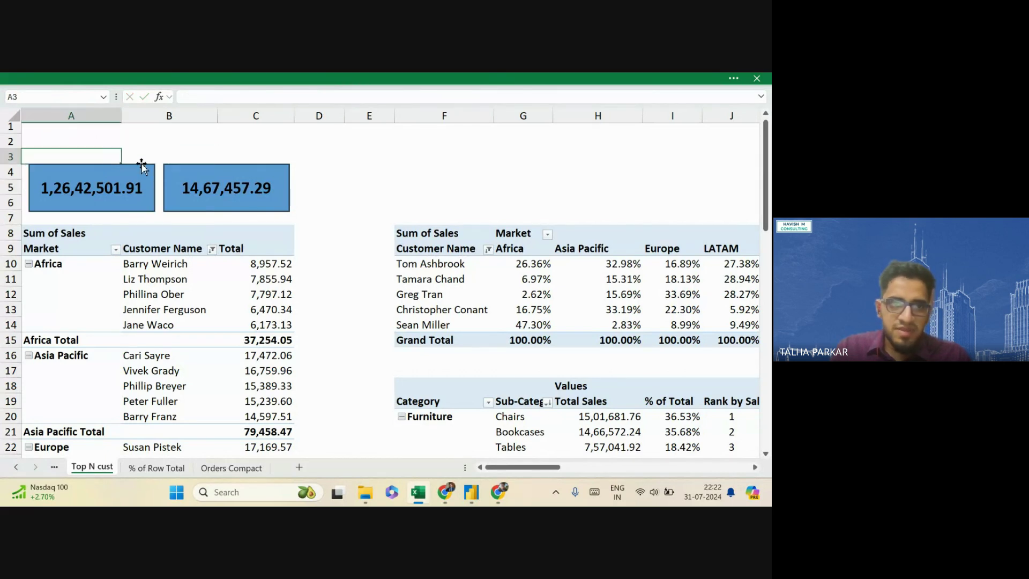
left_click(126, 172)
left_click(122, 158)
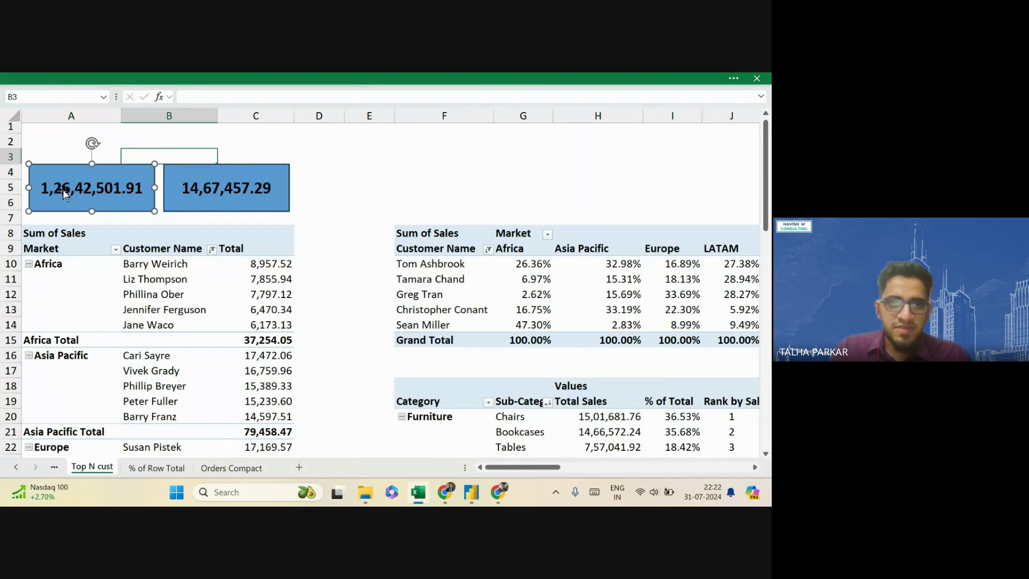
Enter the label Total Sales in cell A3 above the first rectangle, center it and copy the cell
key("Left")
type("Tota")
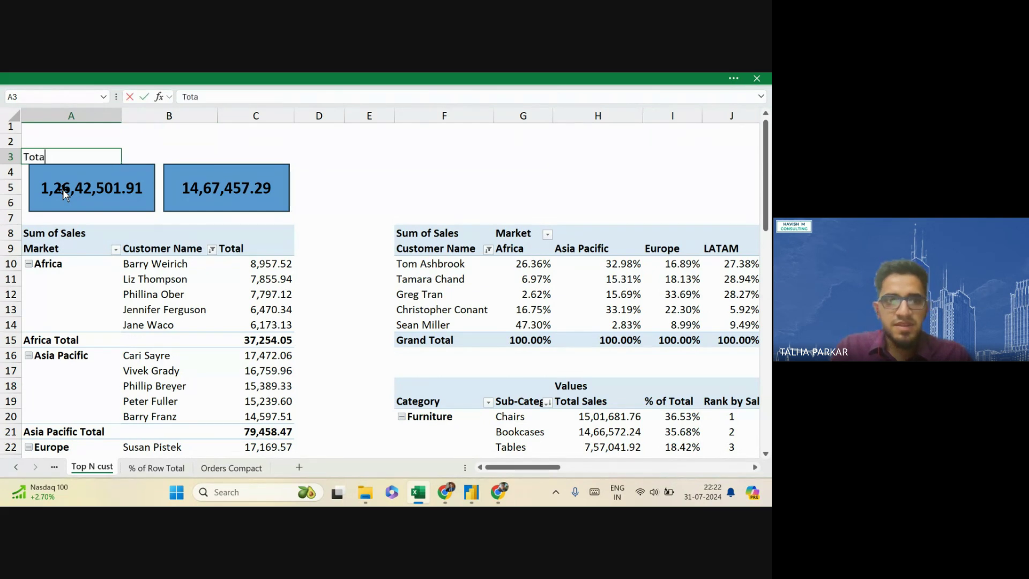
type("l Sales")
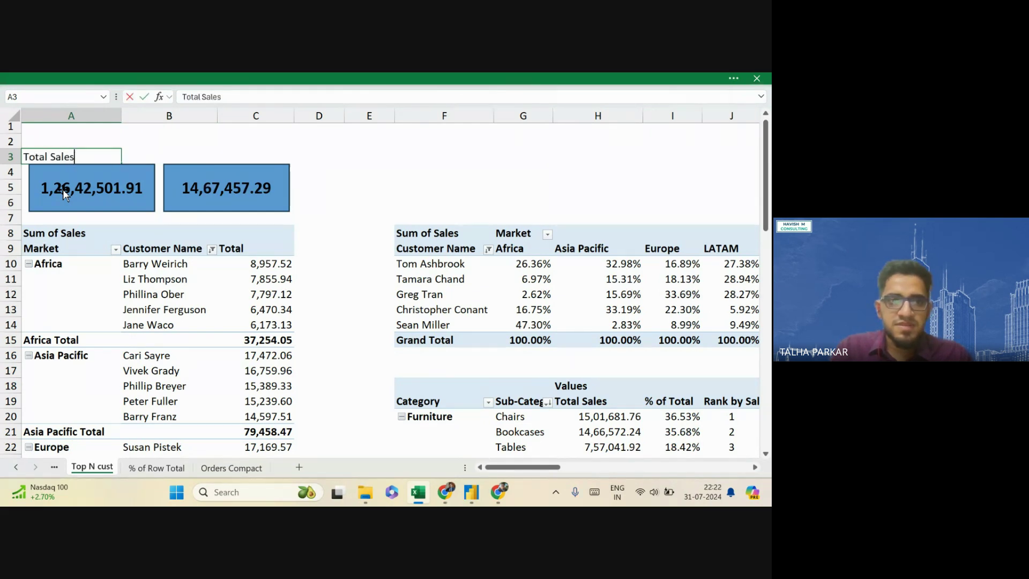
key("ctrl+Return")
left_click(240, 79)
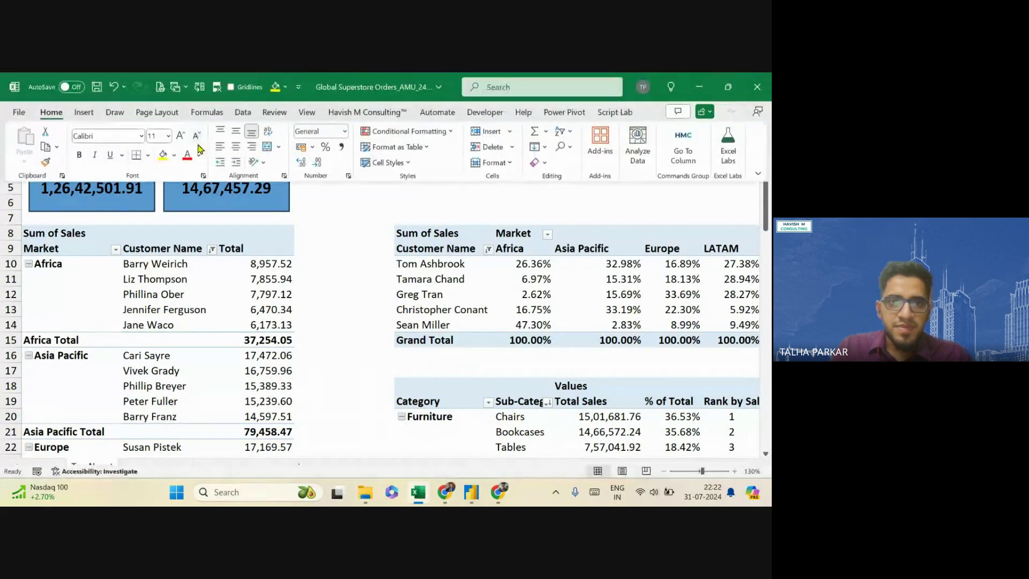
left_click(157, 197)
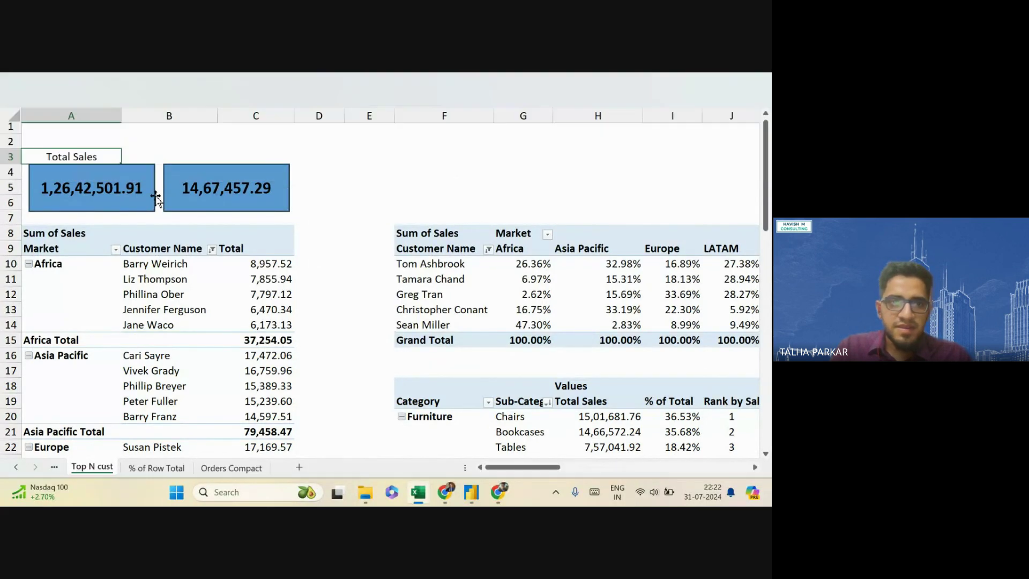
key("ctrl+c")
Paste the copied Total Sales label into cell B3 and delete it again
key("Right")
key("Right")
key("Left")
key("ctrl+v")
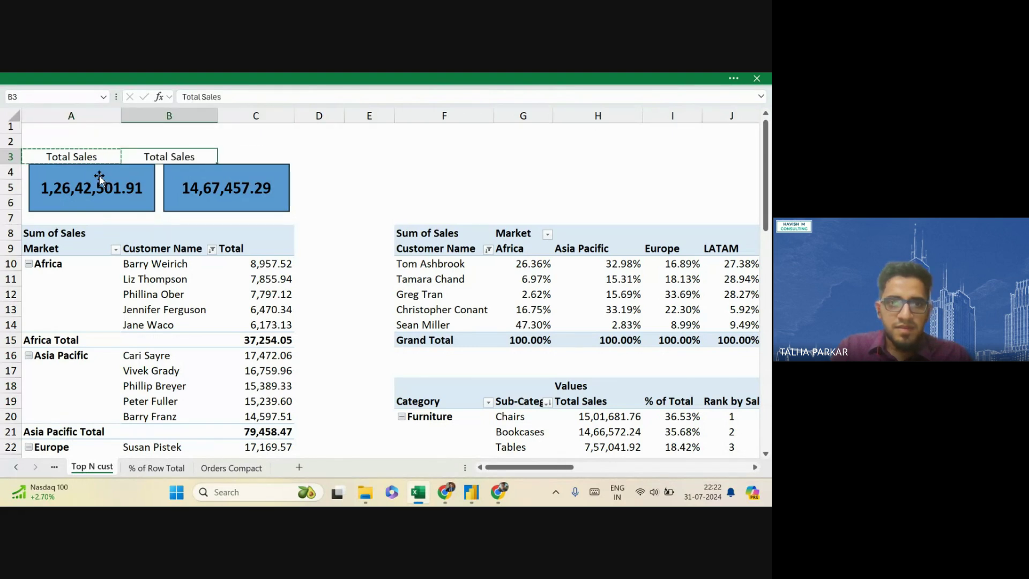
key("Right")
key("Left")
key("Delete")
key("Right")
key("Left")
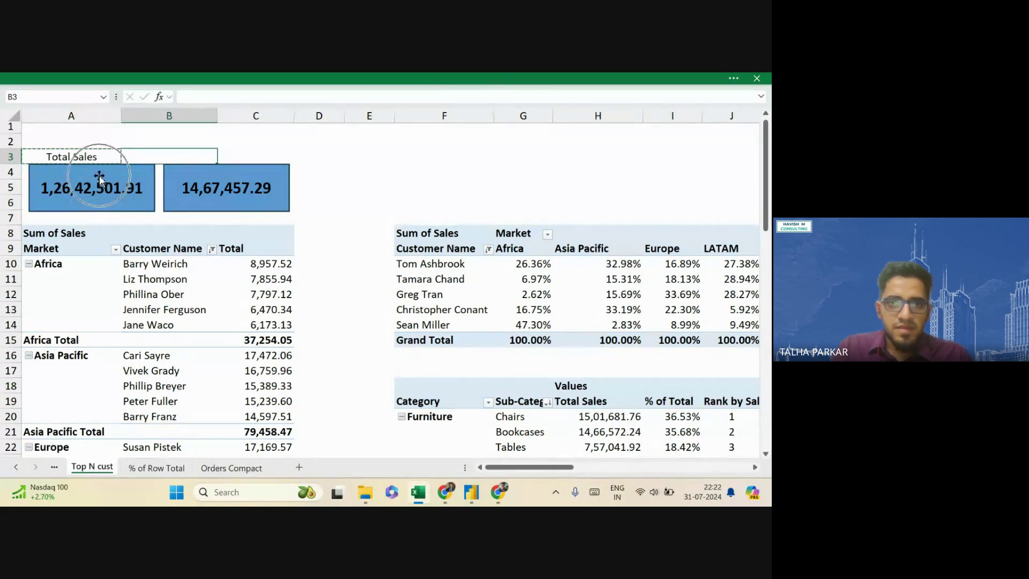
key("Right")
Move the Profit rectangle below cell C3 and align the Sales rectangle with the left edge of column A below A3
left_click_drag(194, 164, 244, 163)
left_click(112, 166)
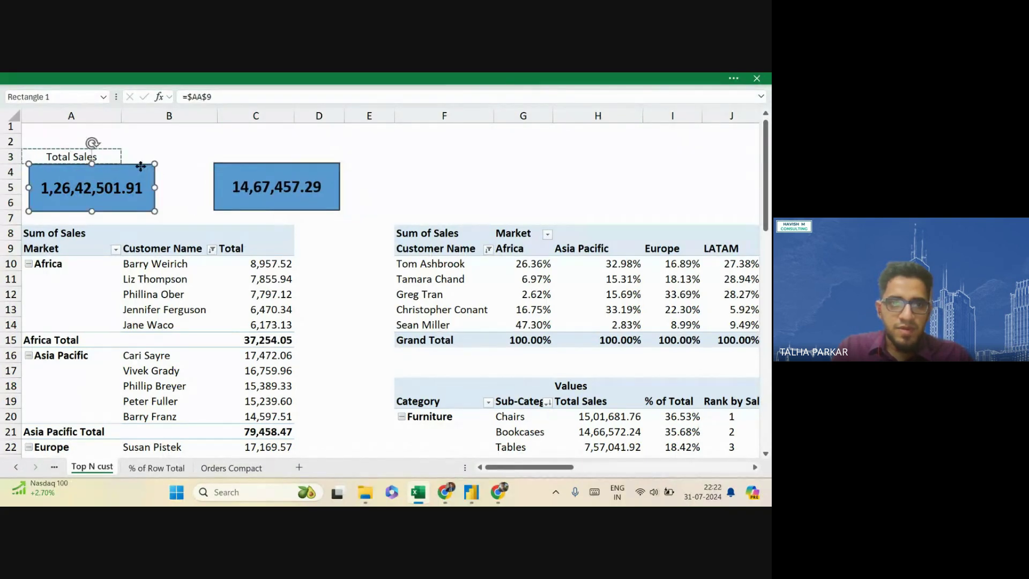
left_click_drag(113, 165, 107, 166)
left_click_drag(213, 164, 219, 167)
Paste the copied label into cell C3 above the second rectangle and change its text to Total Profit
left_click(228, 157)
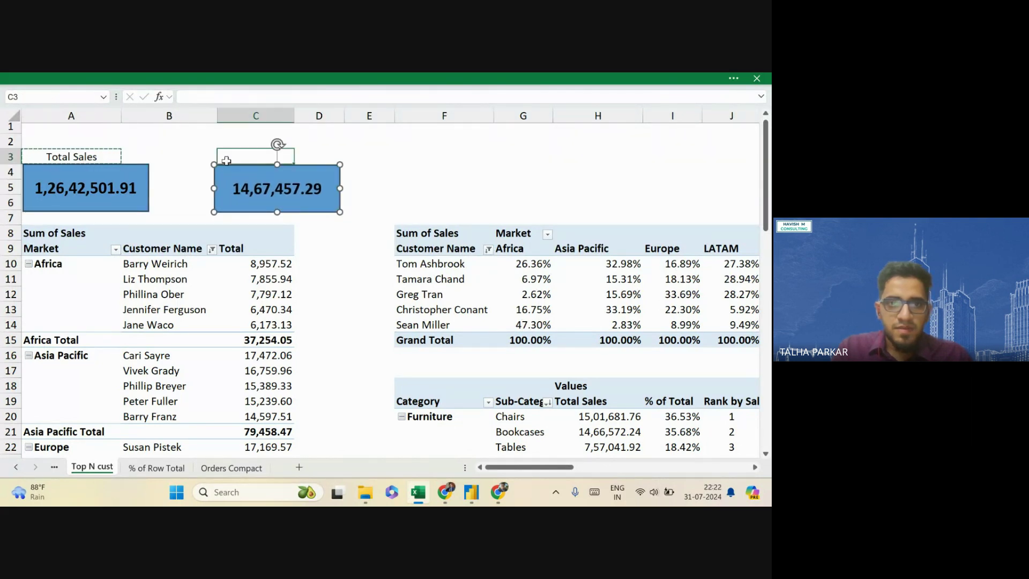
key("ctrl+v")
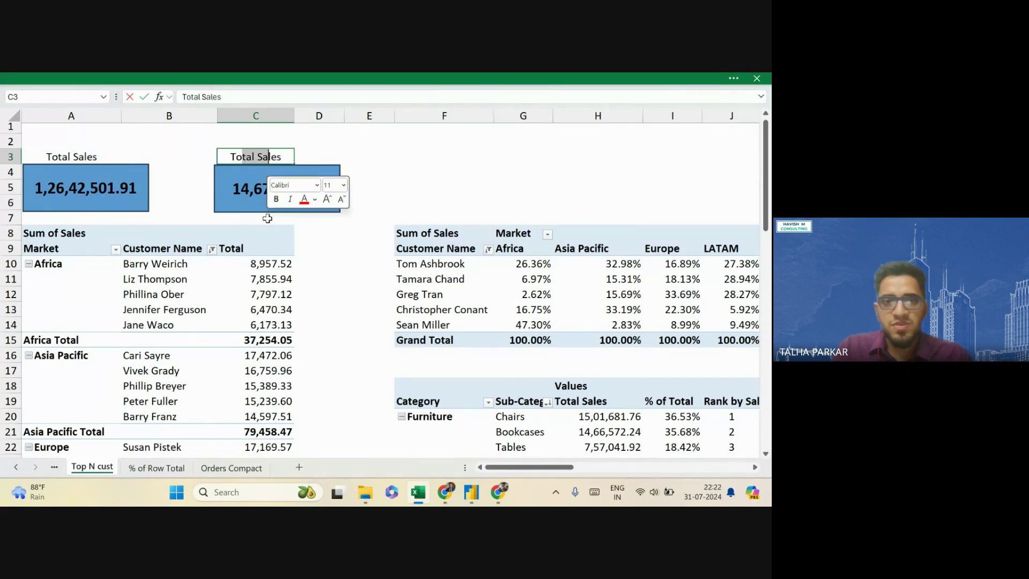
key("BackSpace")
key("BackSpace")
key("BackSpace")
key("BackSpace")
key("BackSpace")
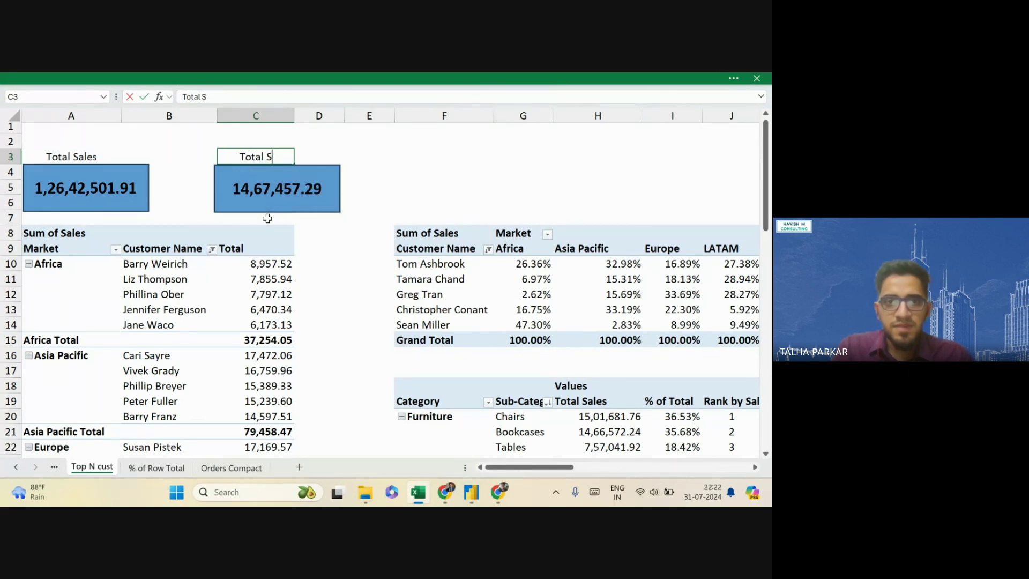
type("Profit")
key("Return")
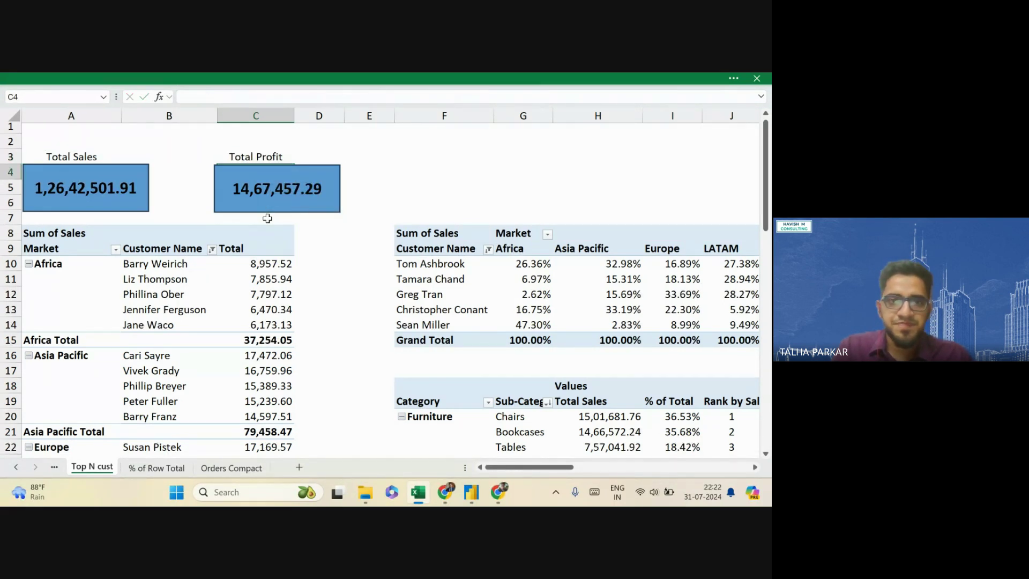
Hide all columns from V to the end of the sheet, including the helper pivot table with the Sales and Profit totals
left_click(310, 220)
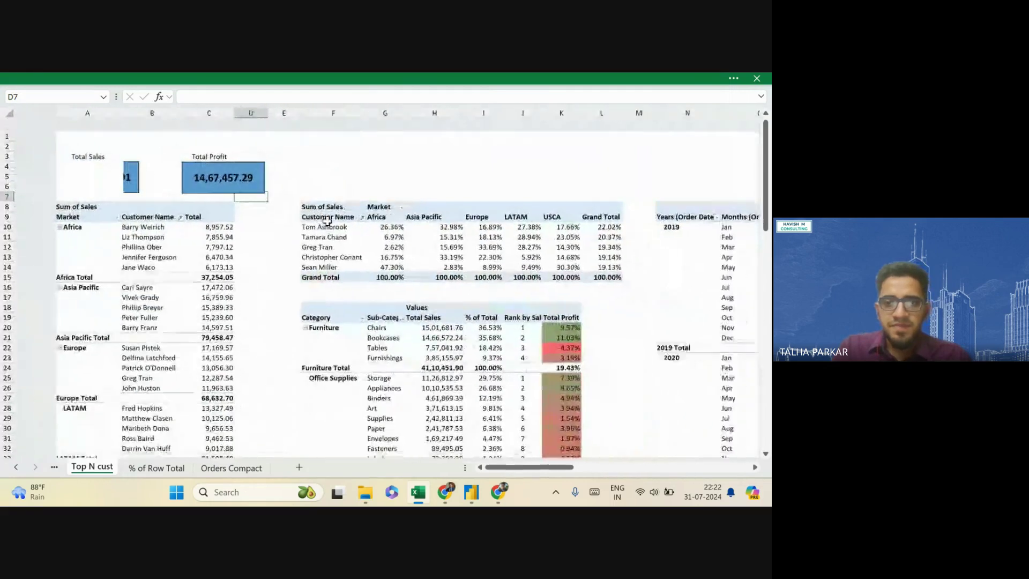
scroll(501, 239, "right", 15)
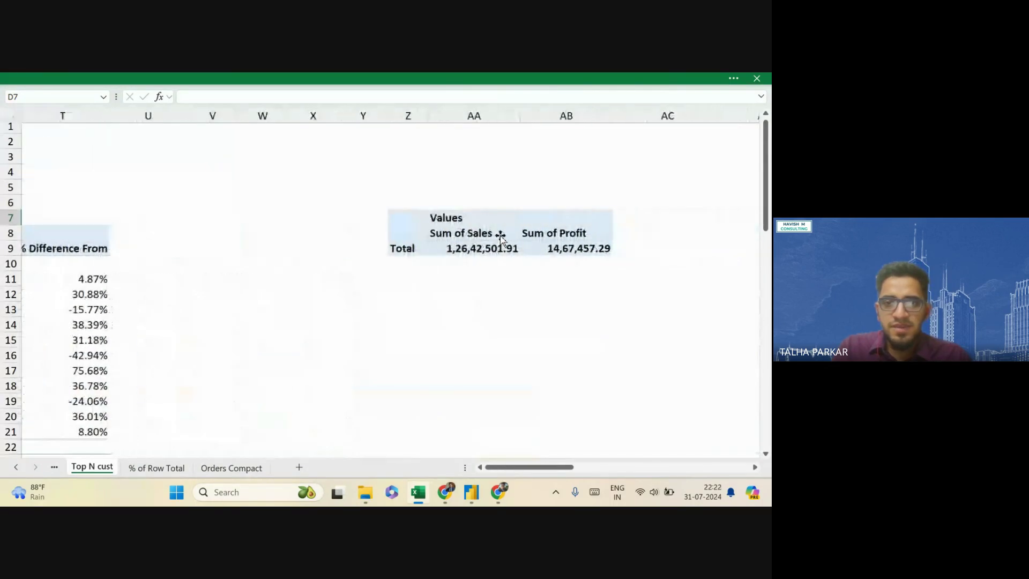
left_click(212, 115)
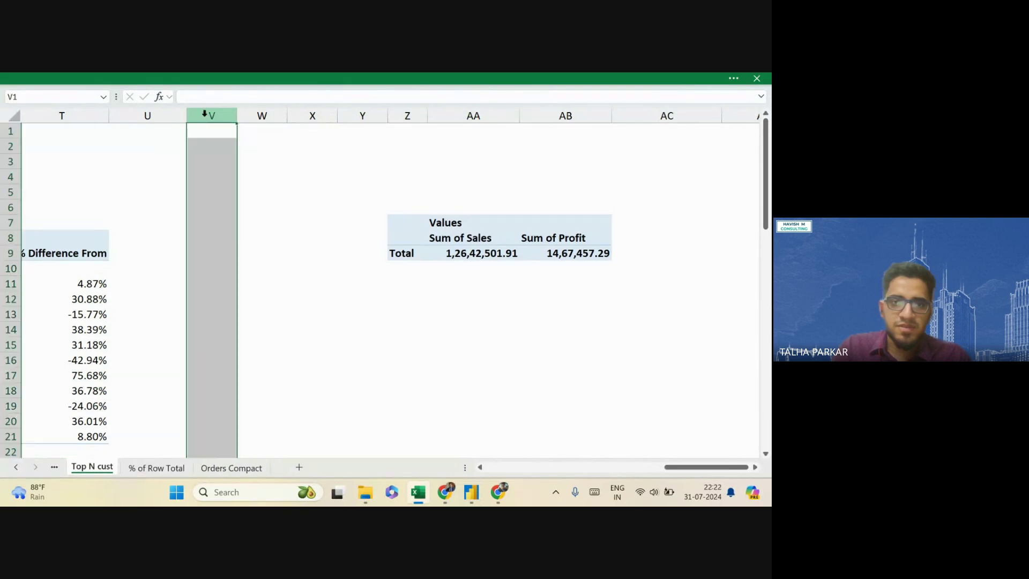
scroll(235, 176, "left", 2)
key("ctrl+shift+Right")
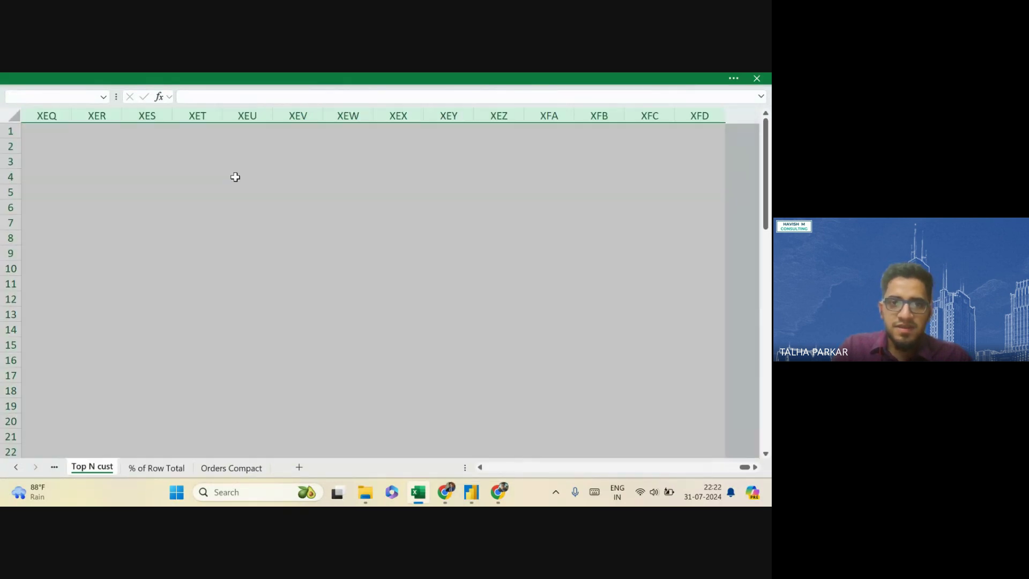
key("Left")
scroll(161, 155, "left", 1)
key("ctrl+space")
key("Right")
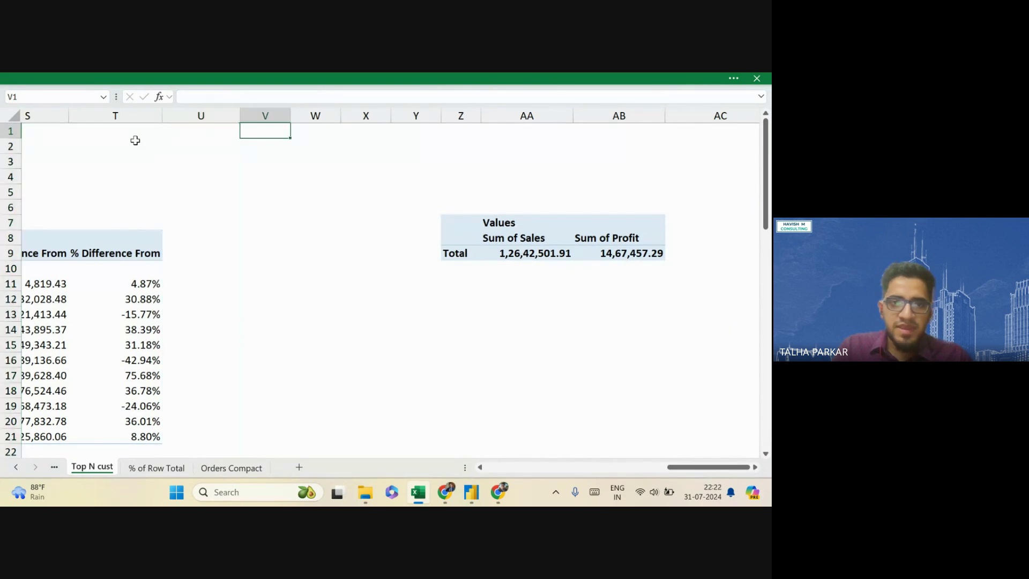
key("ctrl+space")
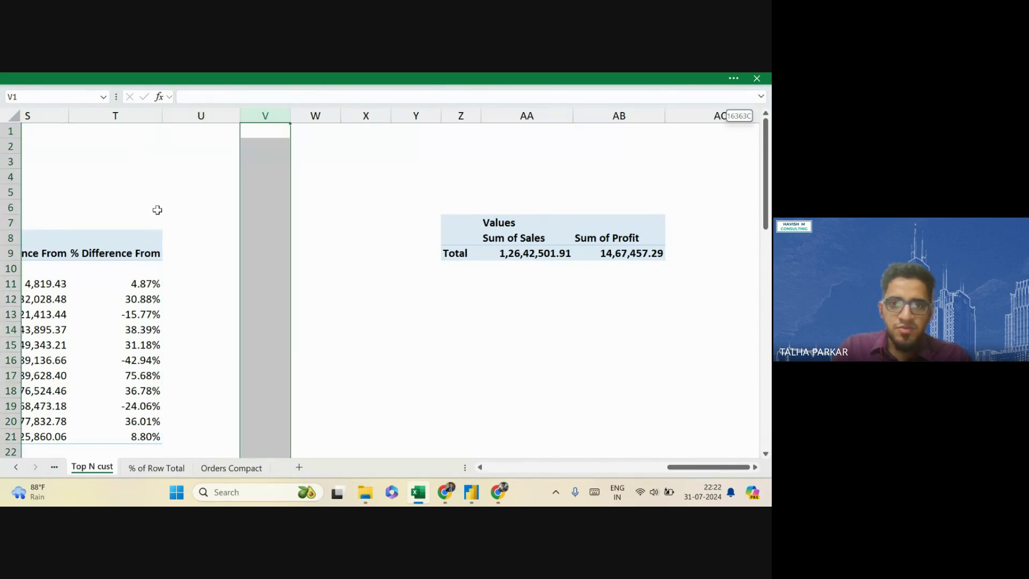
key("ctrl+shift+Right")
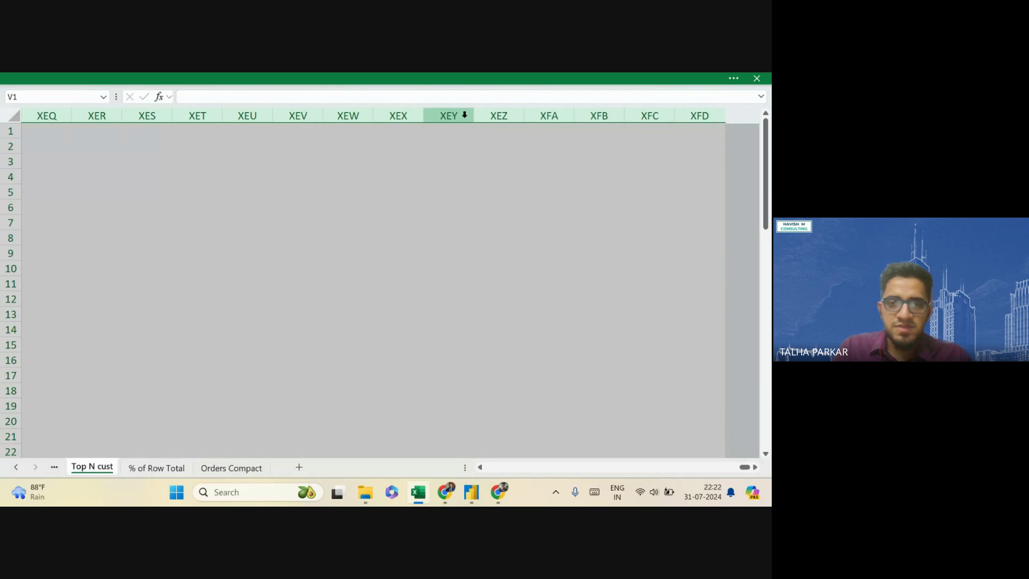
right_click(464, 115)
left_click(519, 325)
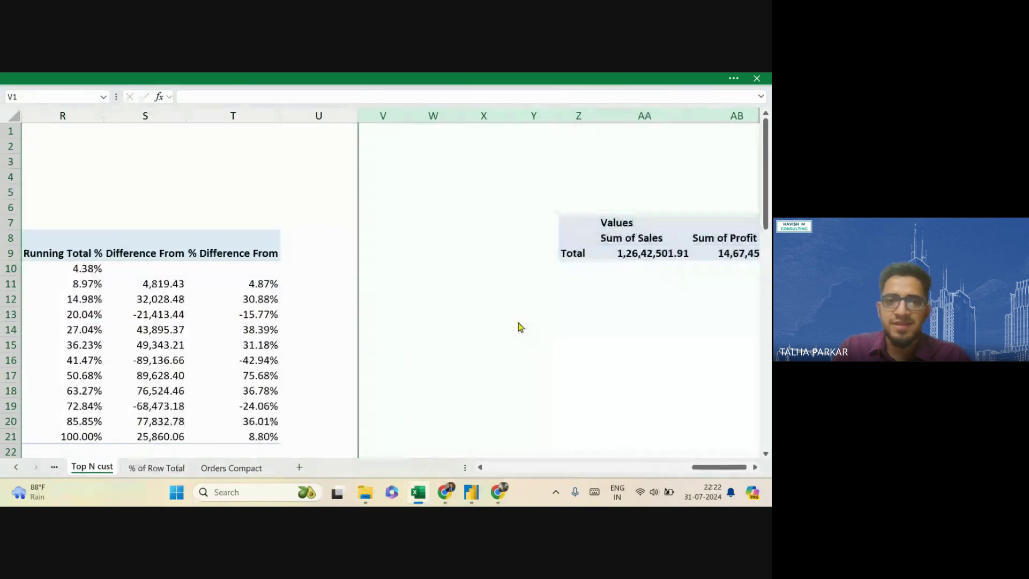
Hide all rows from row 64 to the end of the sheet, below the monthly pivot table
scroll(519, 325, "left", 10)
scroll(518, 325, "down", 14)
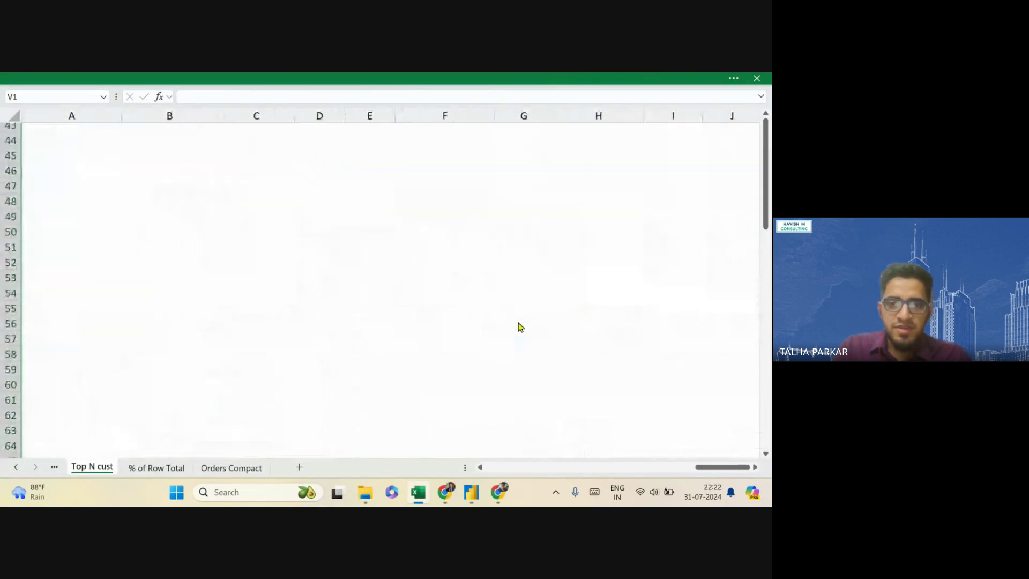
scroll(519, 325, "down", 5)
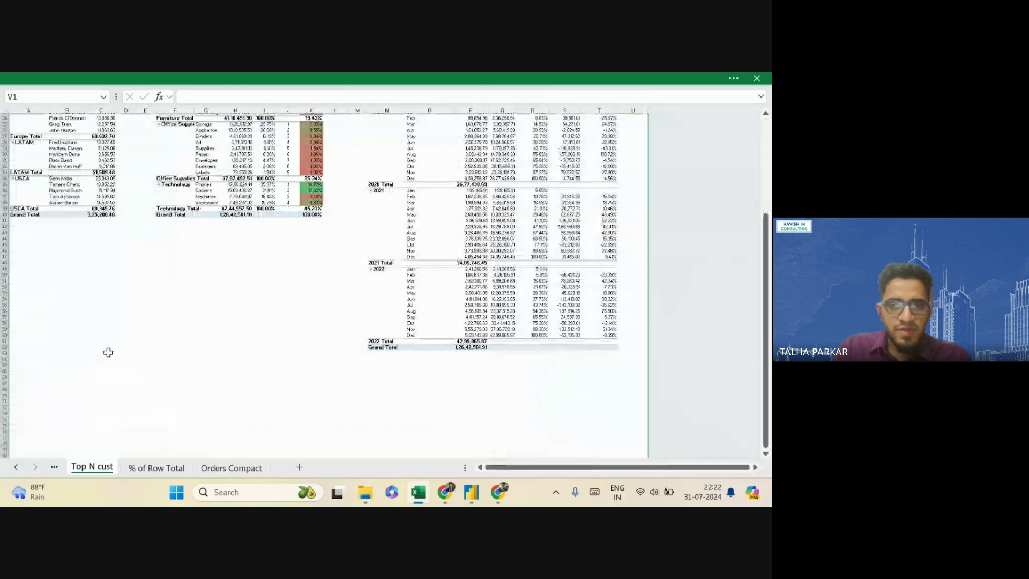
left_click(5, 359)
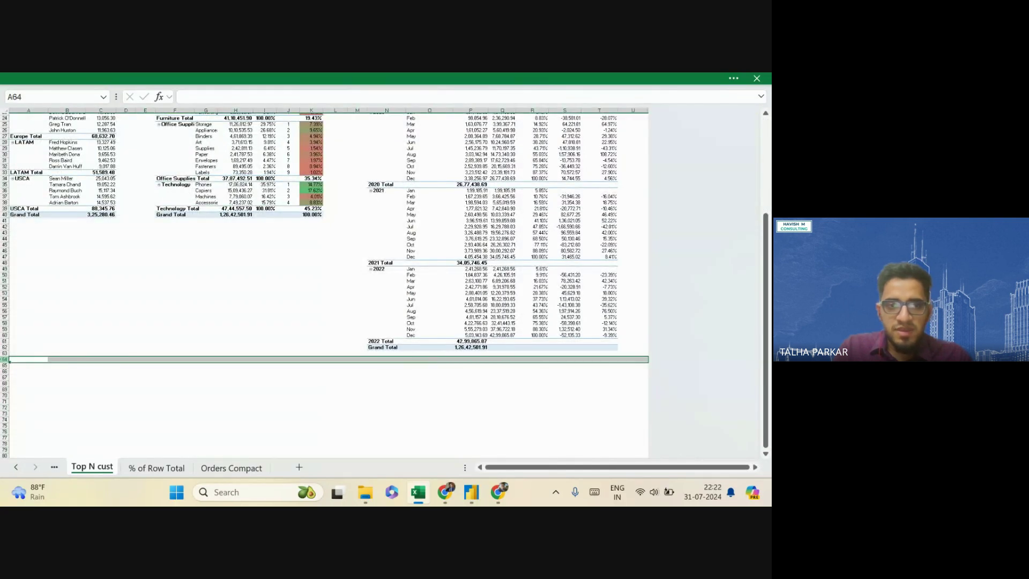
key("Up")
key("Up")
key("shift+space")
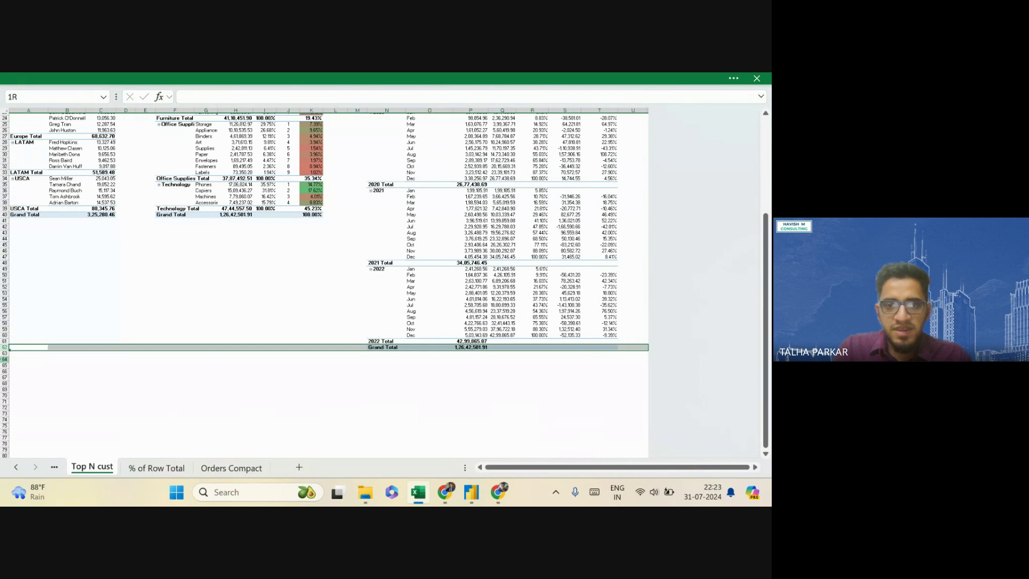
key("Down")
key("shift+space")
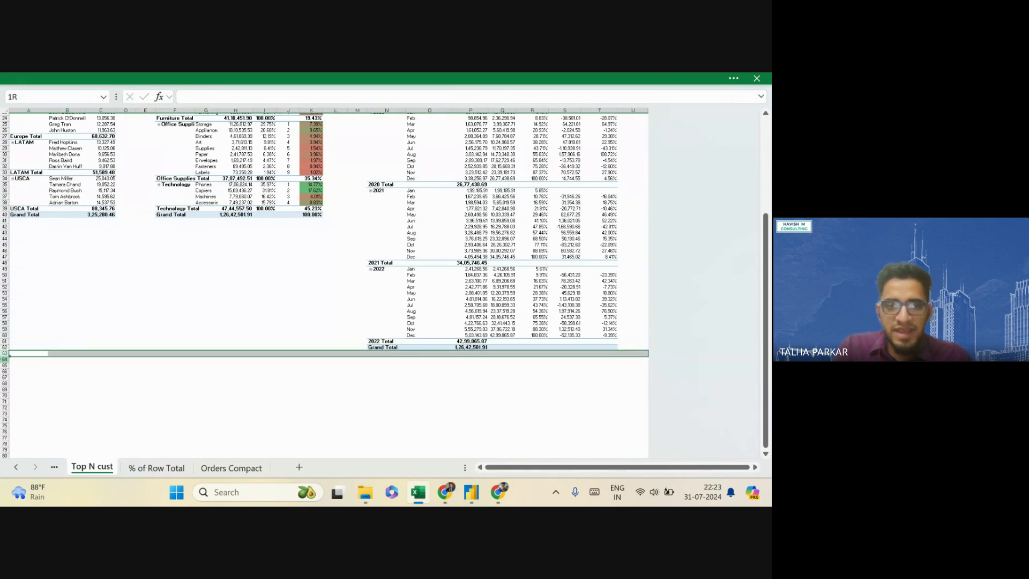
key("Down")
key("shift+space")
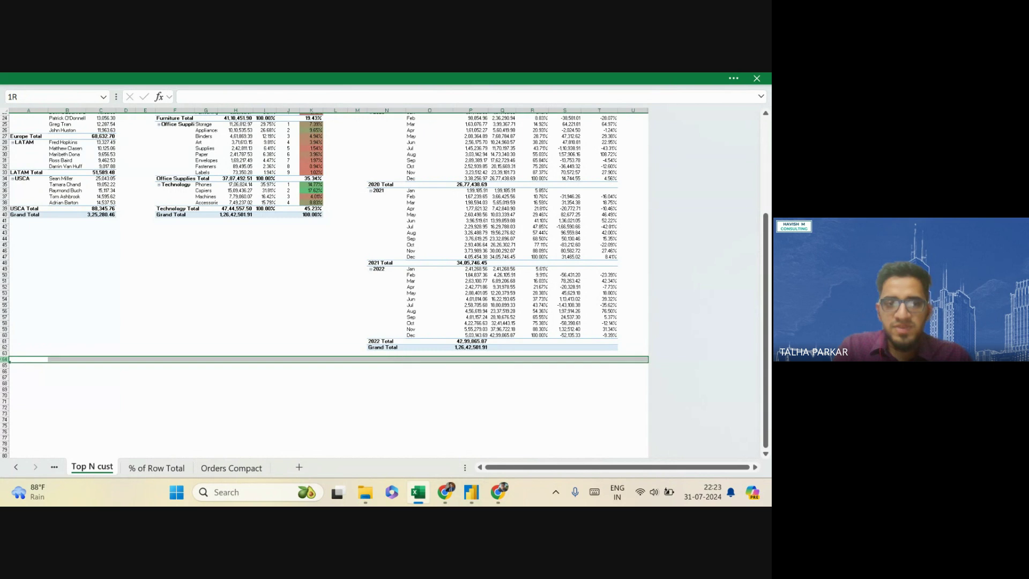
key("ctrl+shift+Down")
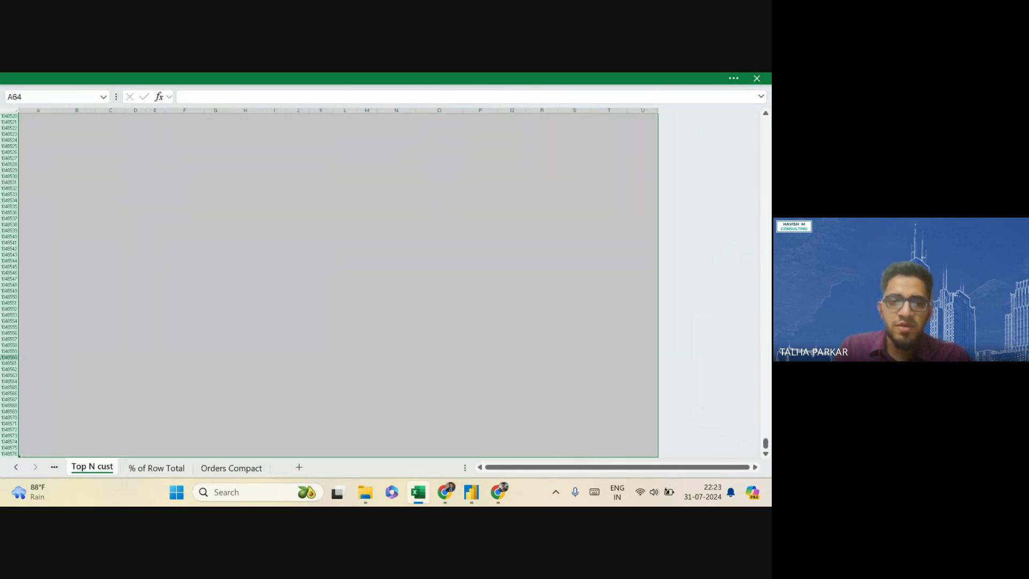
right_click(2, 264)
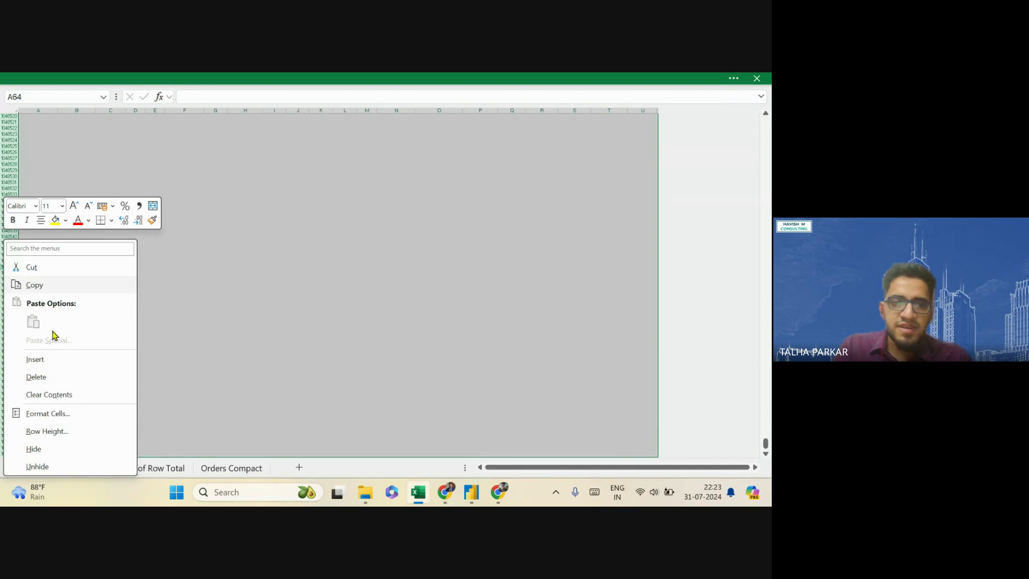
left_click(69, 467)
scroll(325, 330, "up", 10)
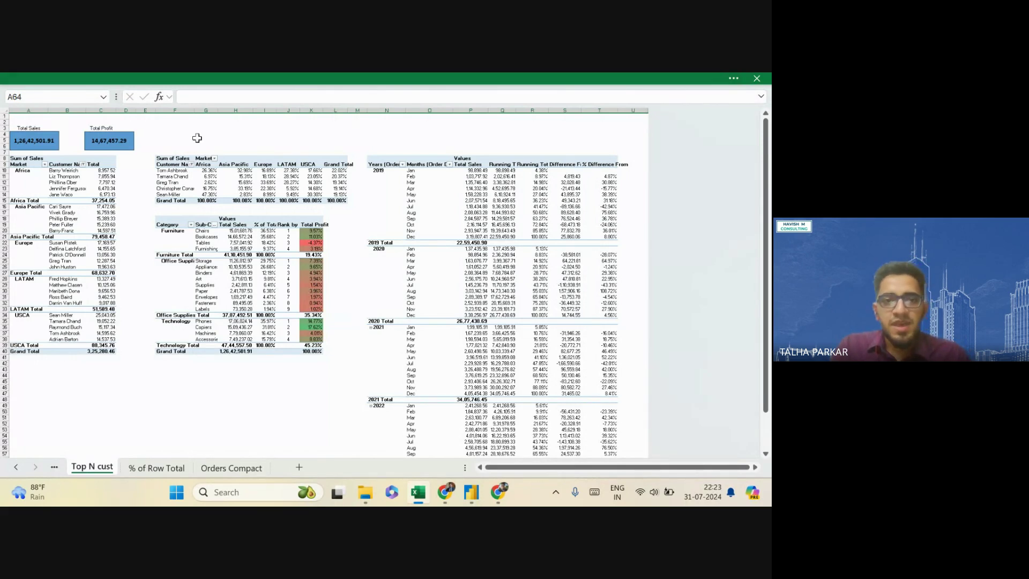
Check the PivotTable names of the Market customer pivot, the Category pivot and the customer-by-market percentage pivot
left_click(90, 188)
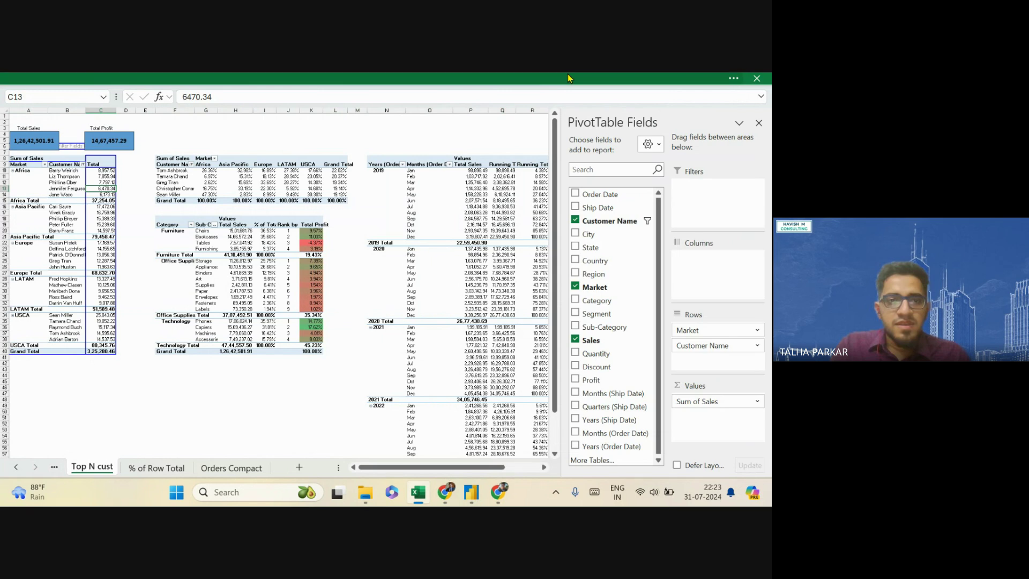
left_click(610, 79)
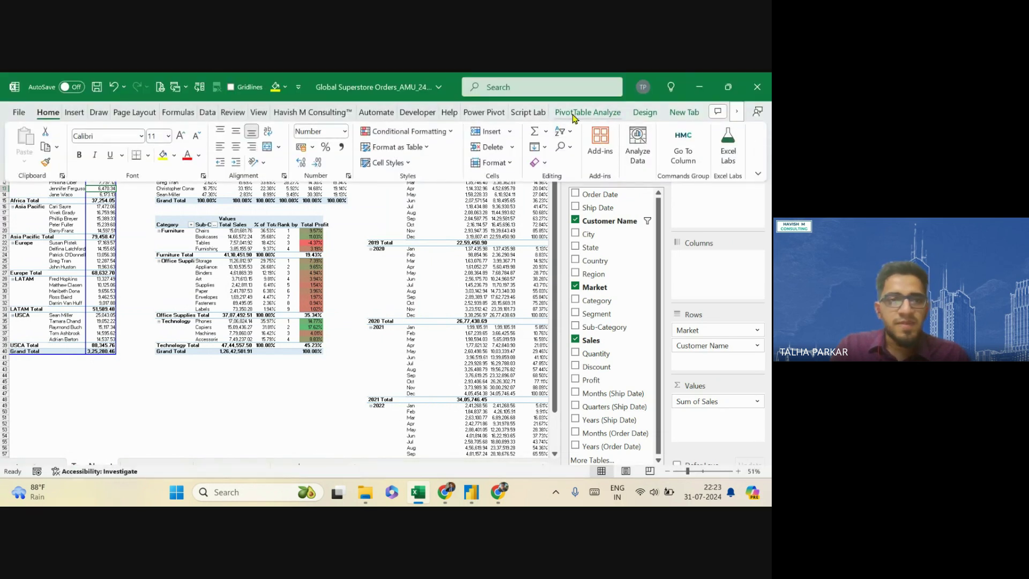
left_click(610, 112)
left_click(238, 237)
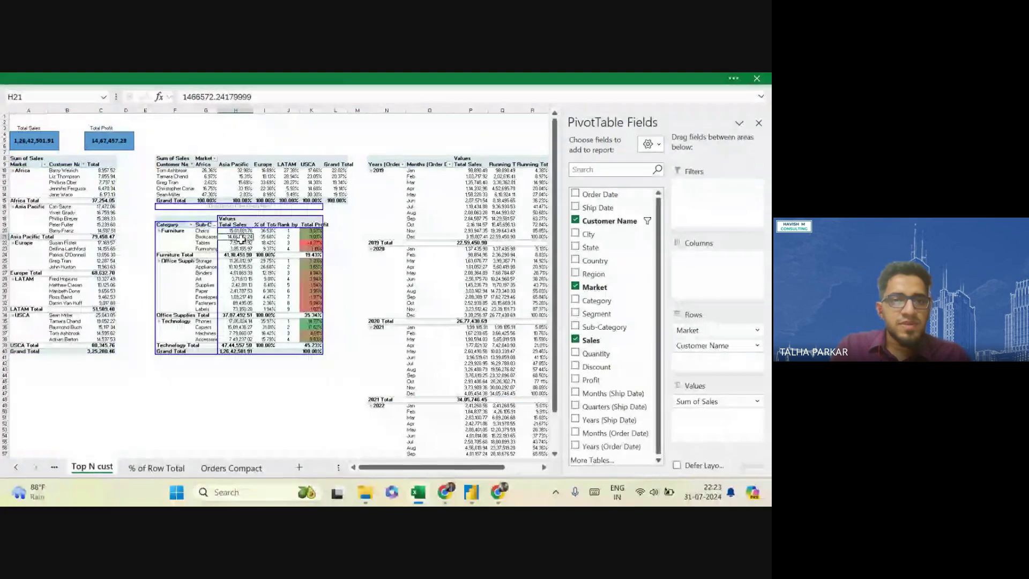
left_click(633, 79)
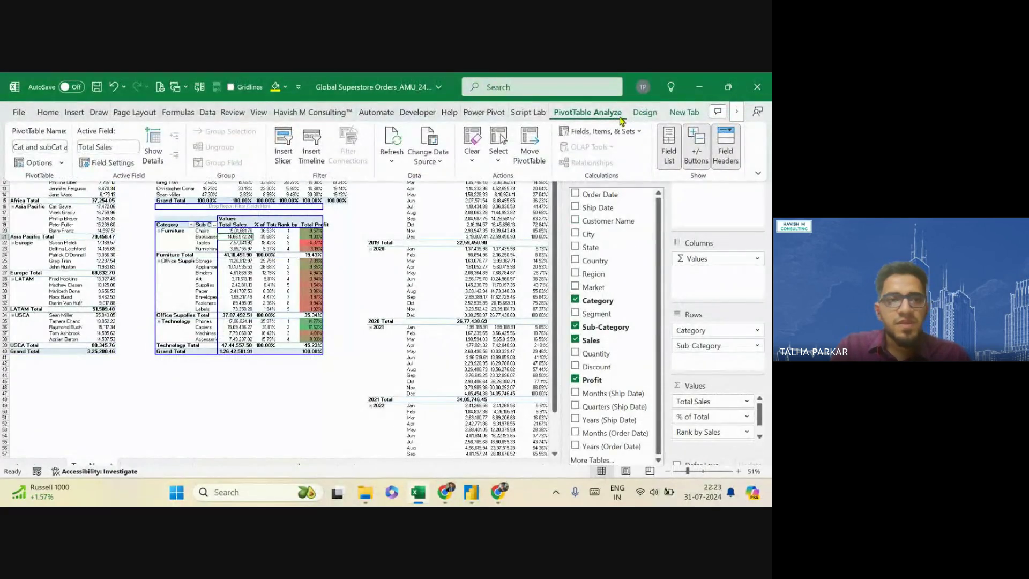
left_click(296, 277)
left_click(266, 194)
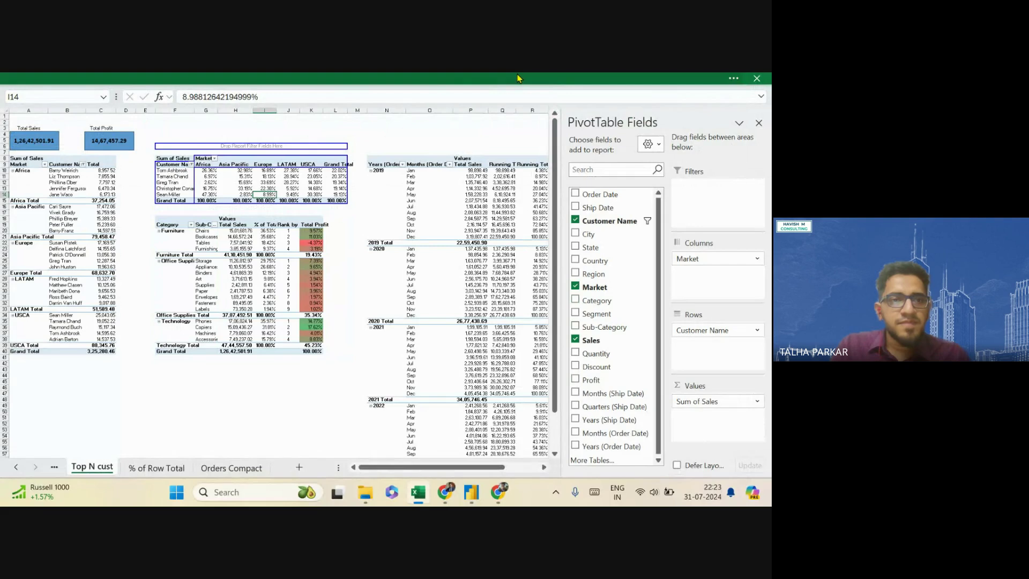
left_click(598, 79)
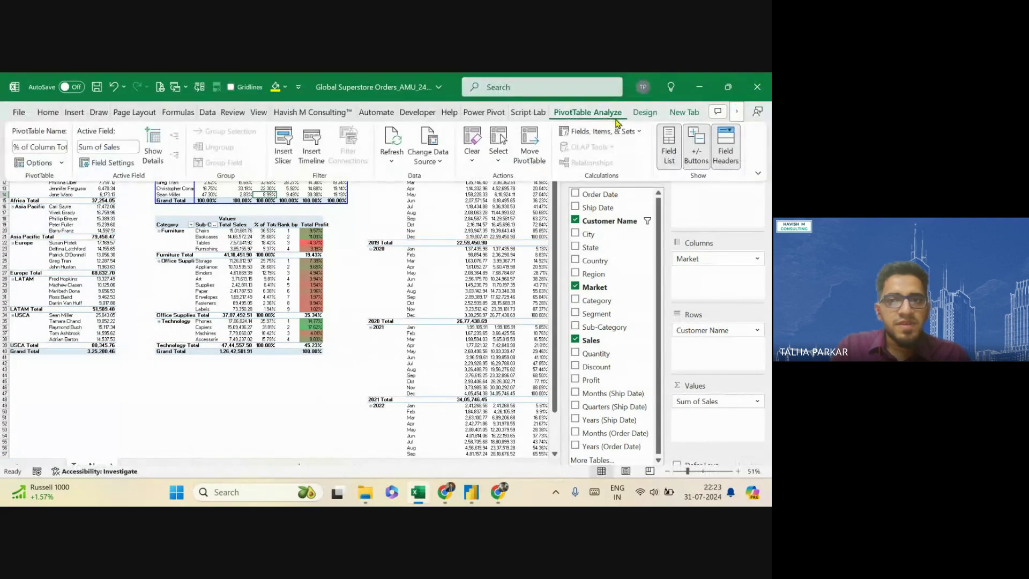
Rename the pivot table with order-date years and months as Time Period Analysis
left_click(387, 306)
left_click(471, 219)
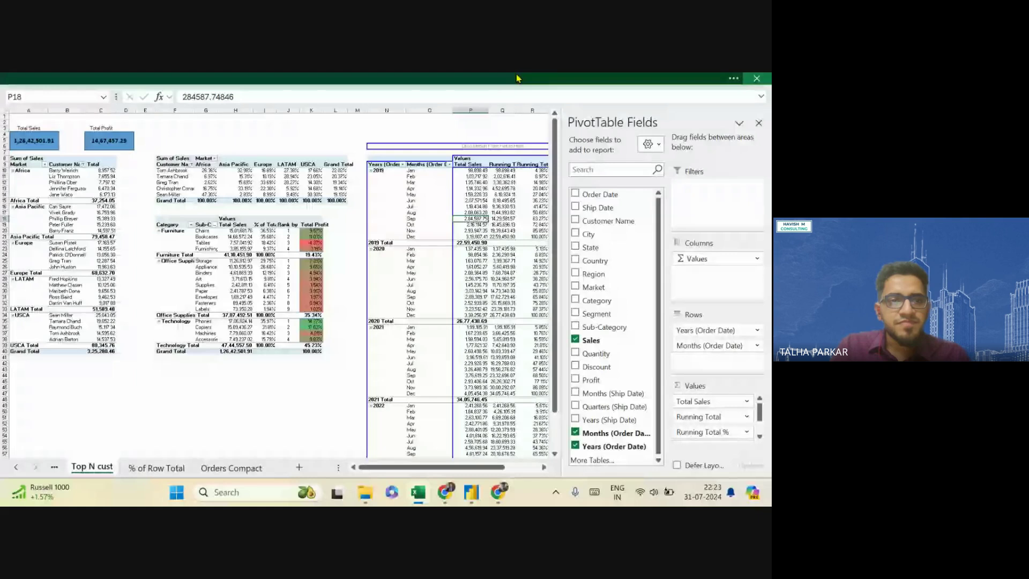
left_click(518, 78)
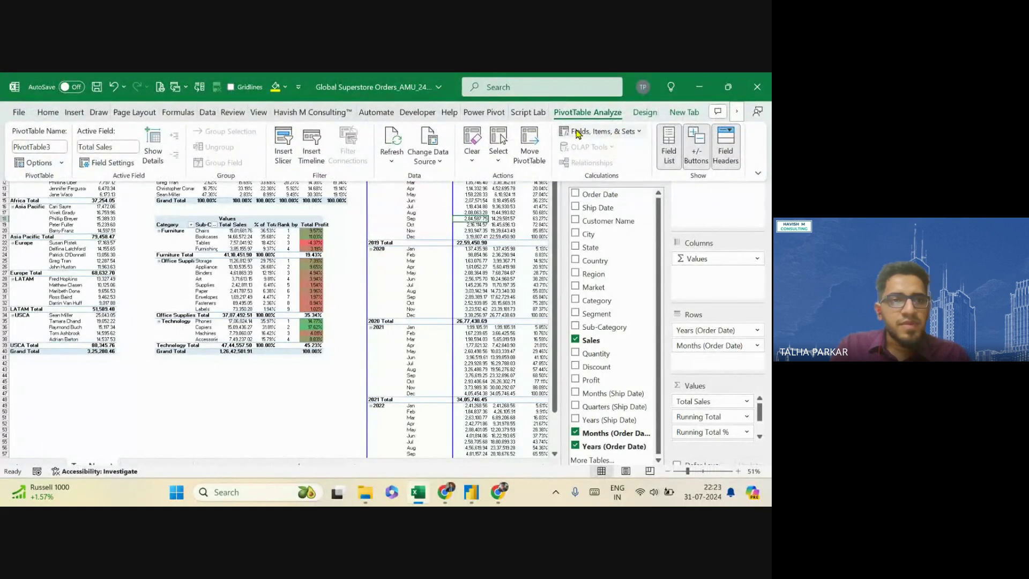
left_click(27, 148)
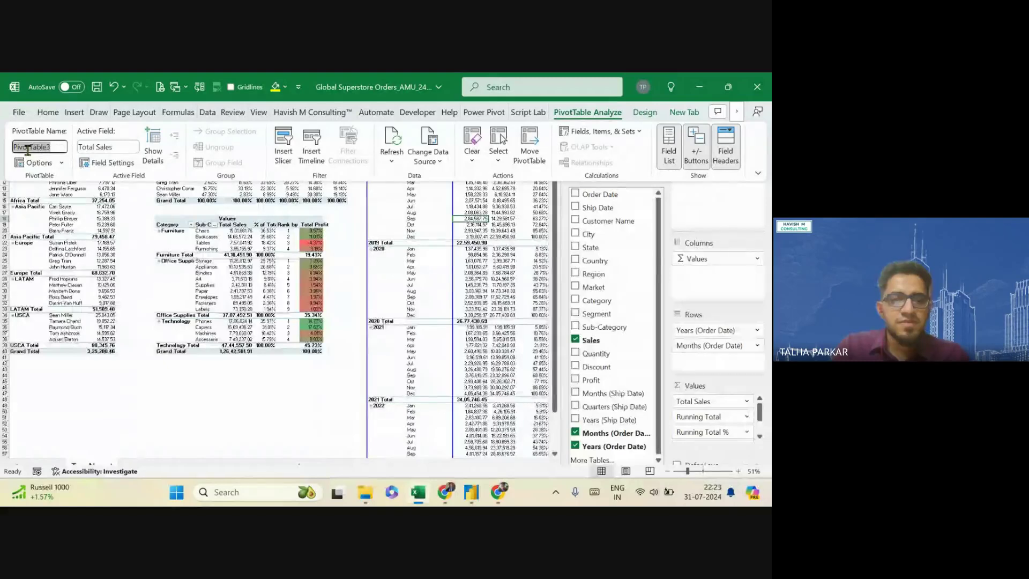
type("D")
type("Month")
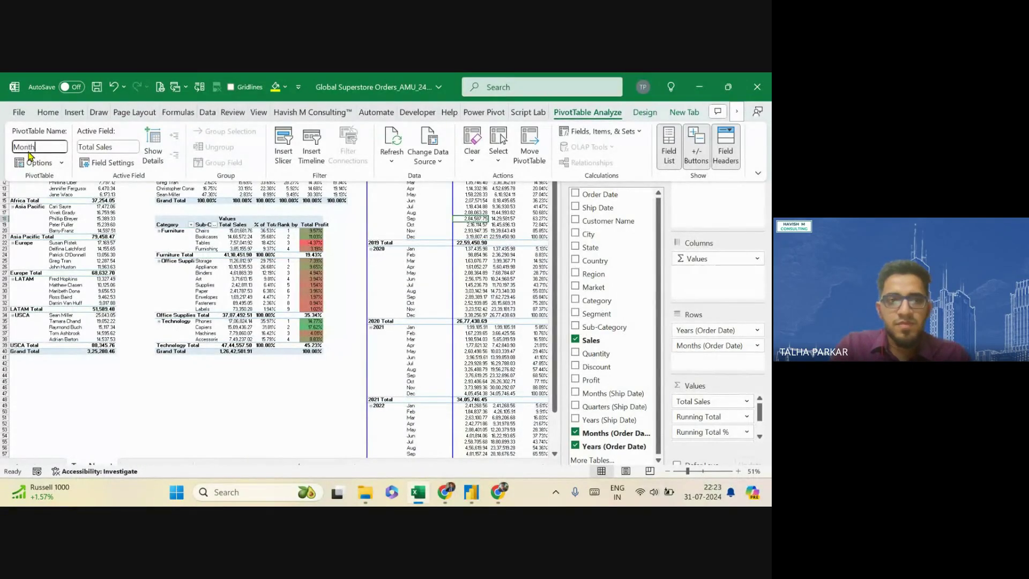
key("BackSpace")
key("BackSpace")
key("BackSpace")
key("BackSpace")
key("BackSpace")
type("Time")
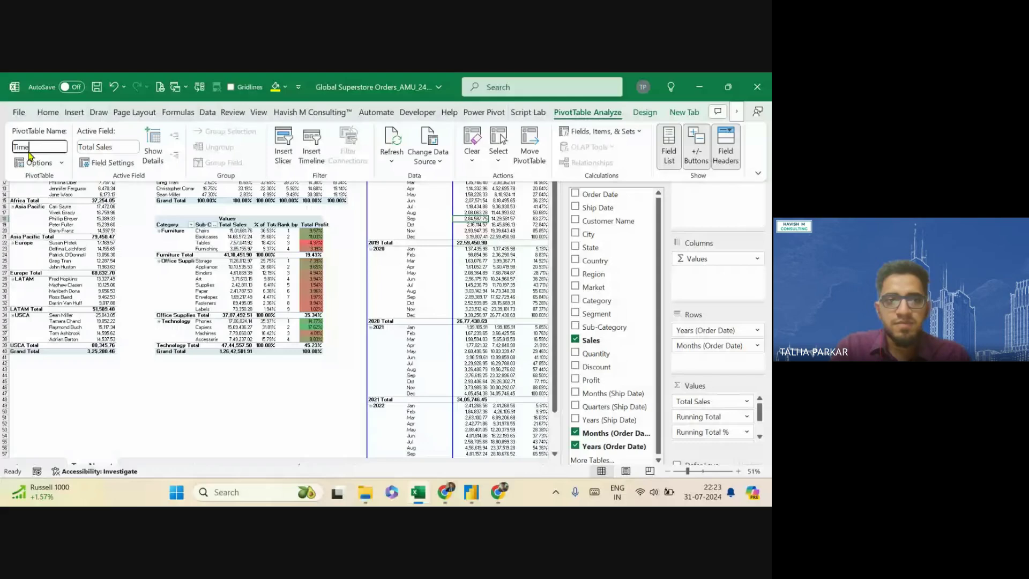
type(" Period Analysis")
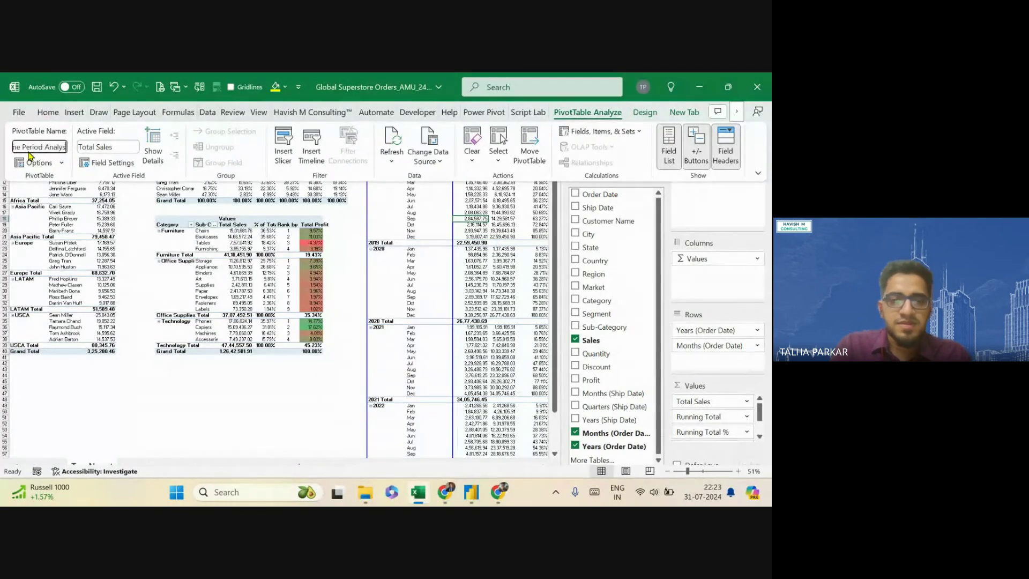
key("Return")
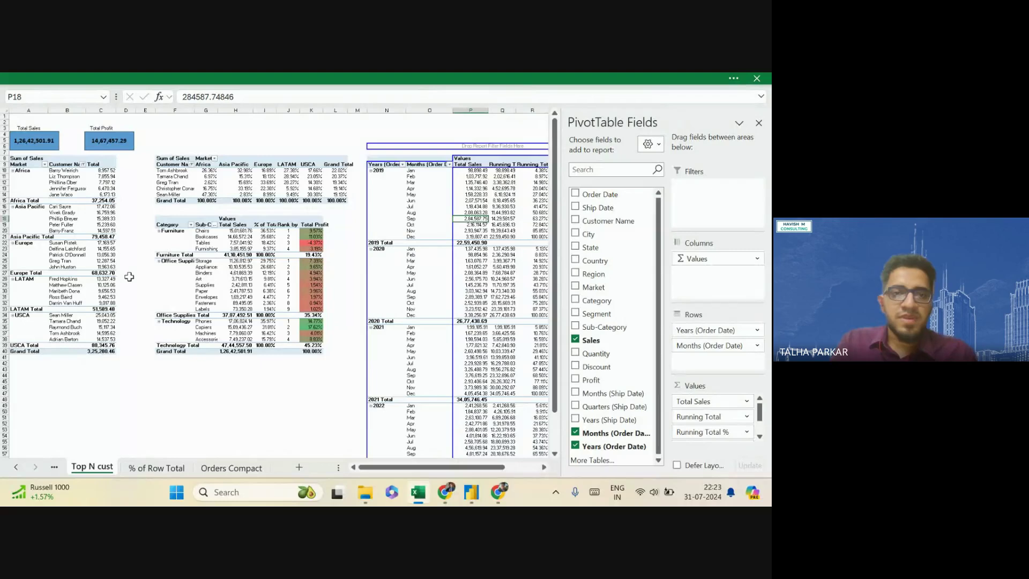
Insert a Segment slicer from the Market customer pivot and place it, widened and shortened, above the customer-by-market percentage pivot
scroll(129, 276, "up", 5)
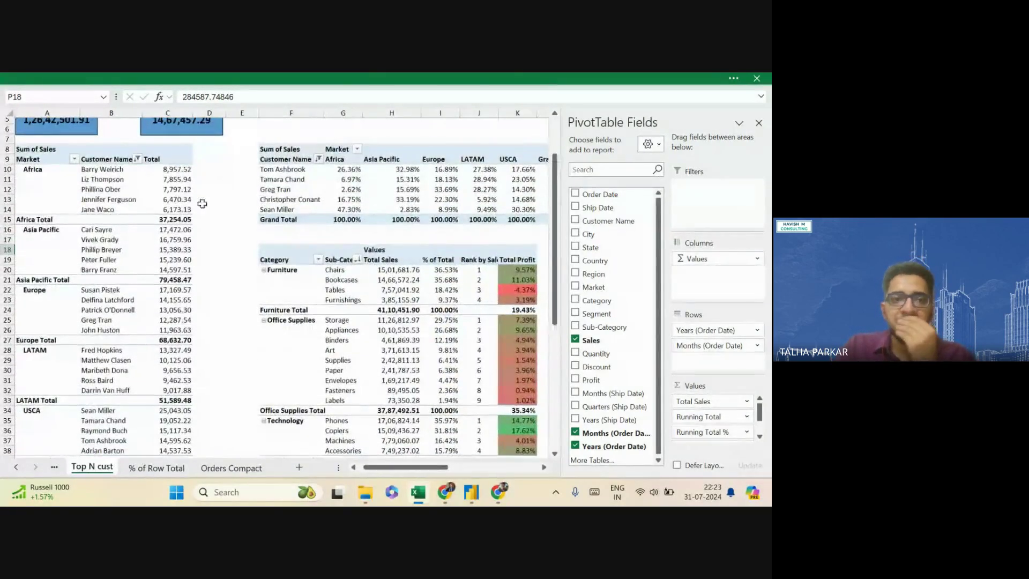
scroll(202, 204, "up", 2)
left_click(177, 221)
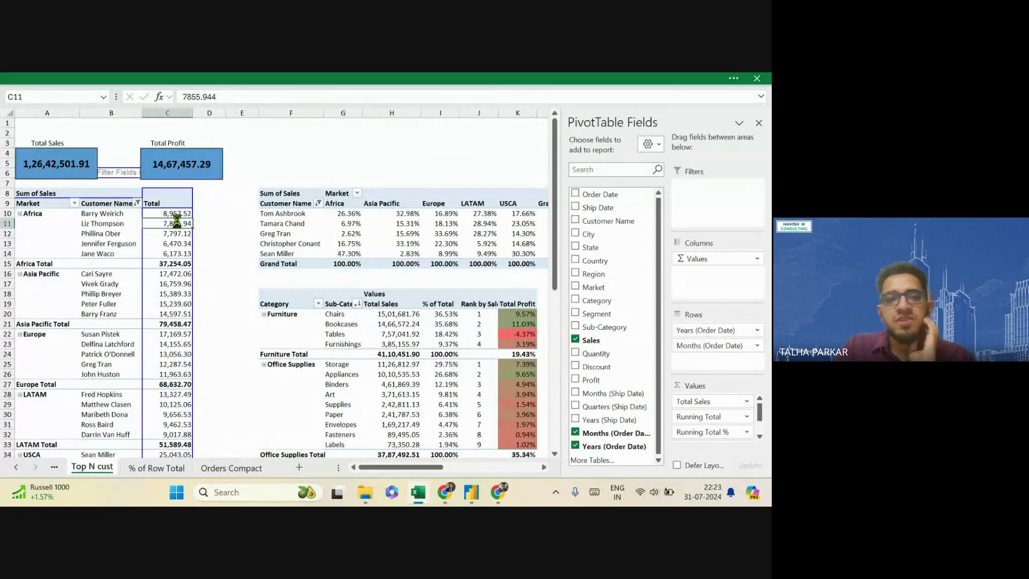
left_click(487, 80)
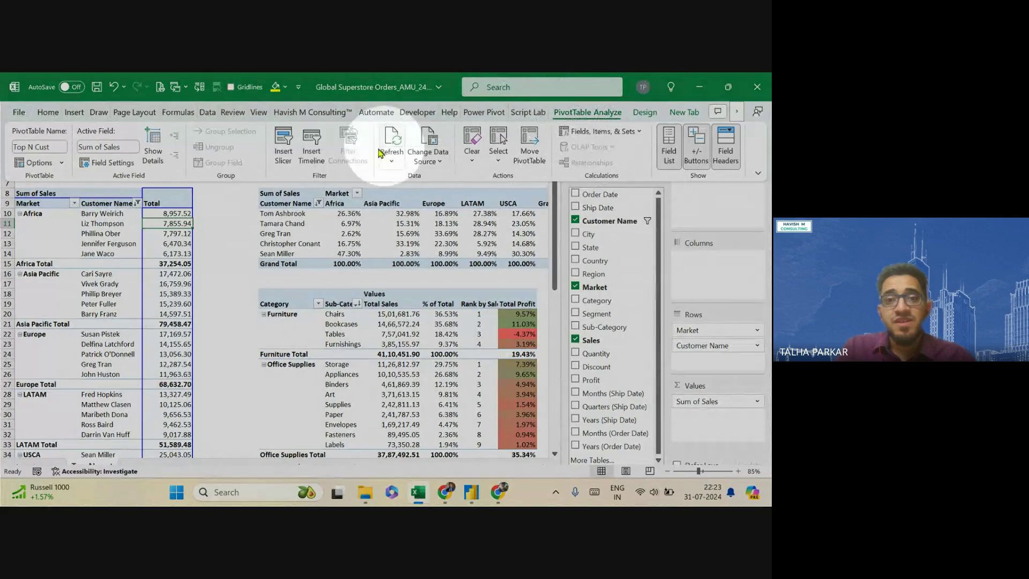
left_click(291, 155)
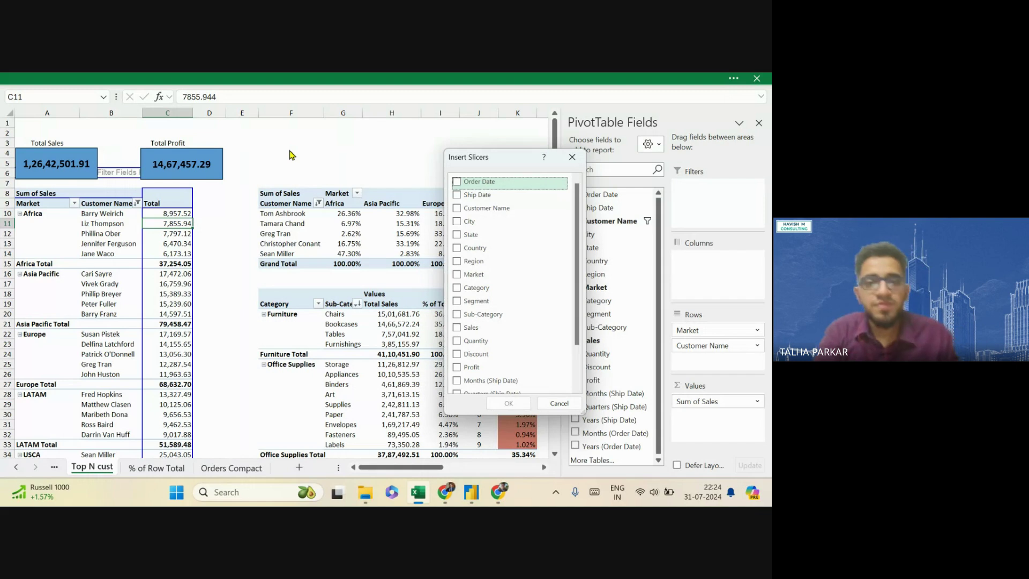
left_click(458, 303)
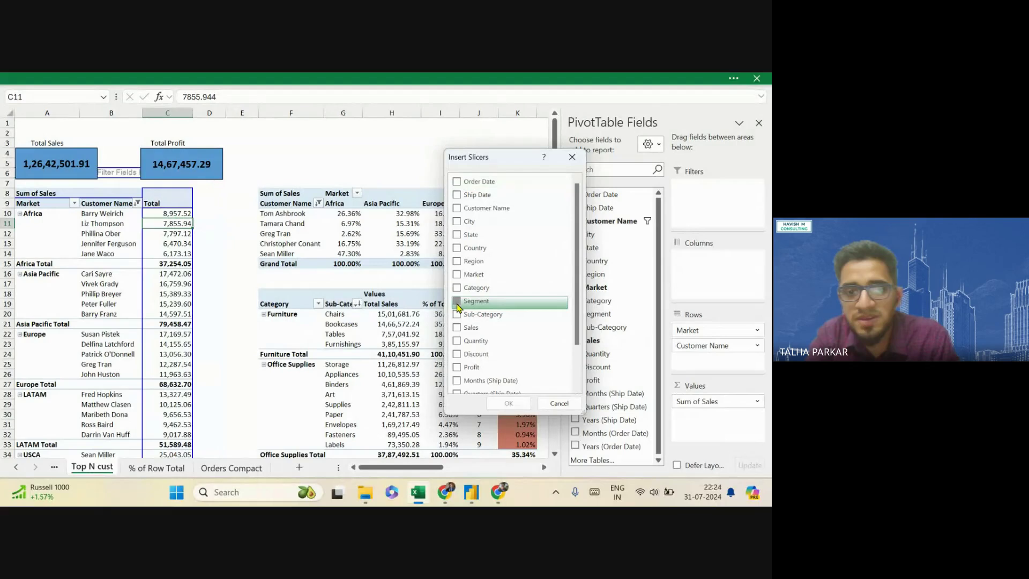
left_click(509, 405)
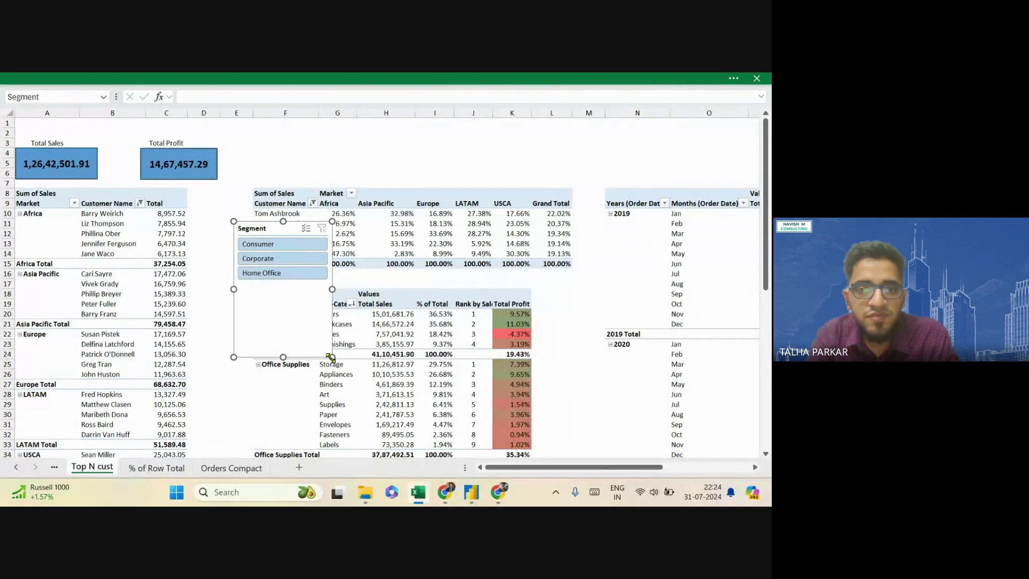
left_click_drag(331, 356, 338, 183)
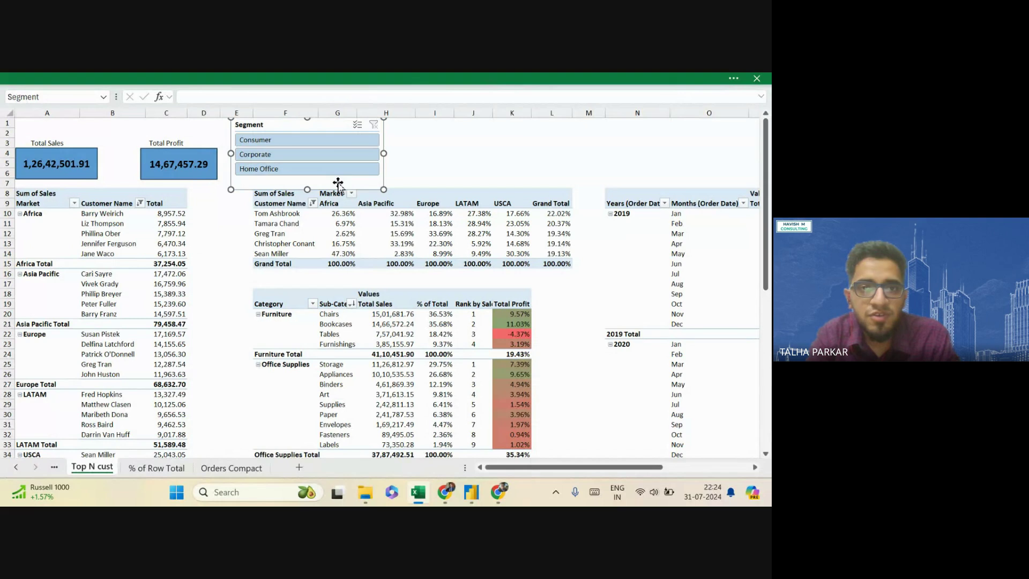
left_click(545, 78)
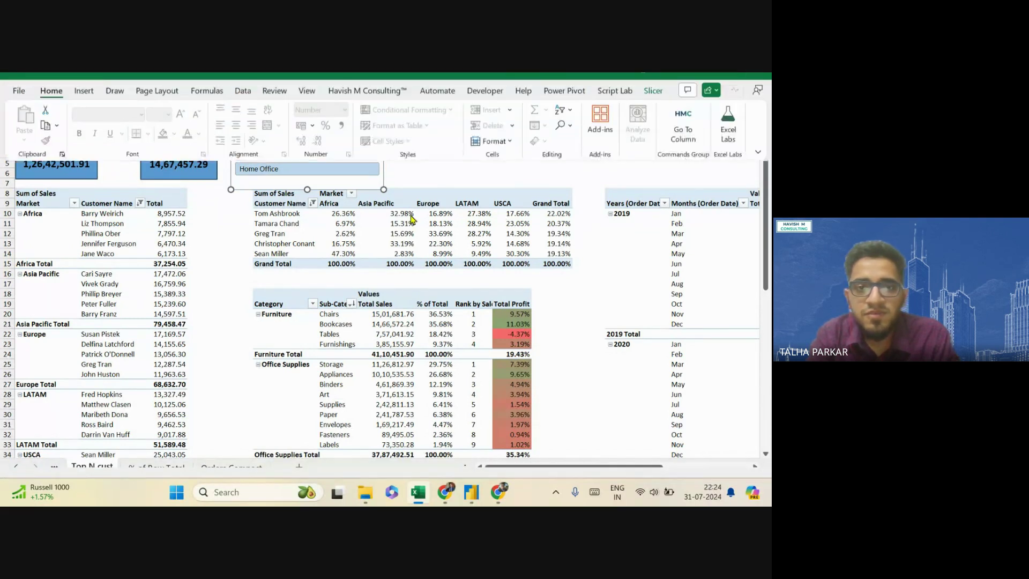
left_click(331, 224)
left_click(279, 224)
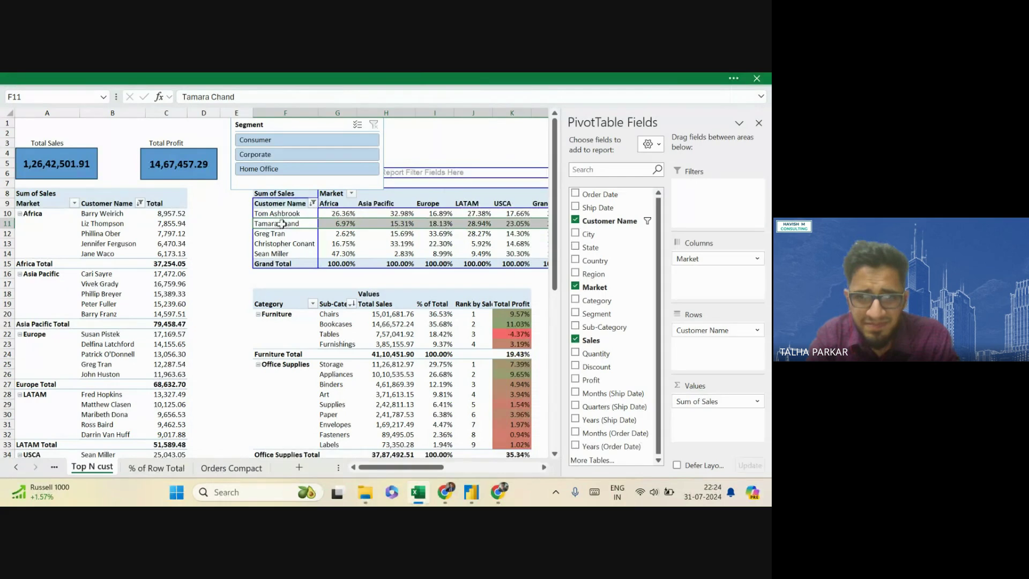
left_click(421, 78)
left_click(584, 112)
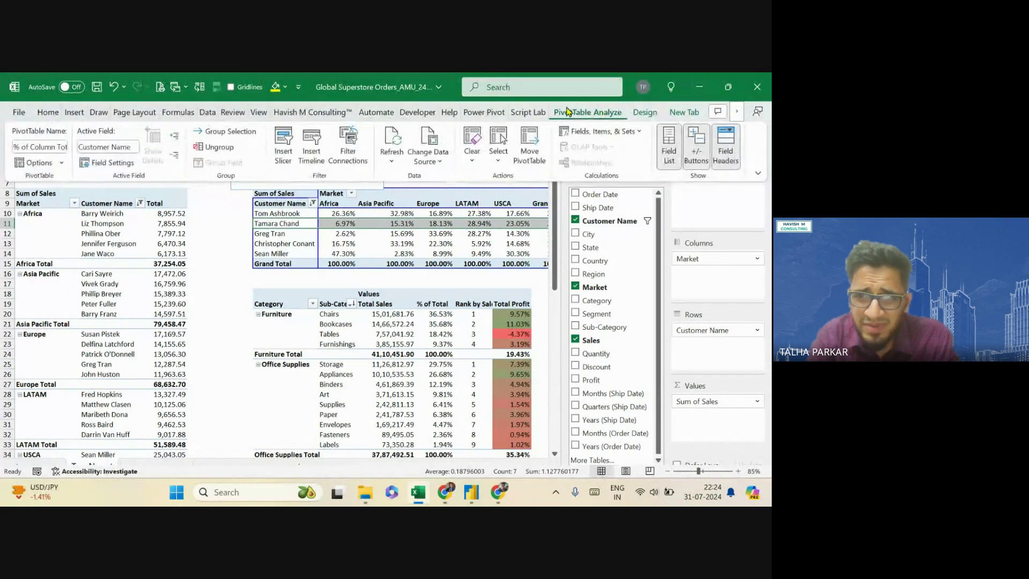
left_click(280, 156)
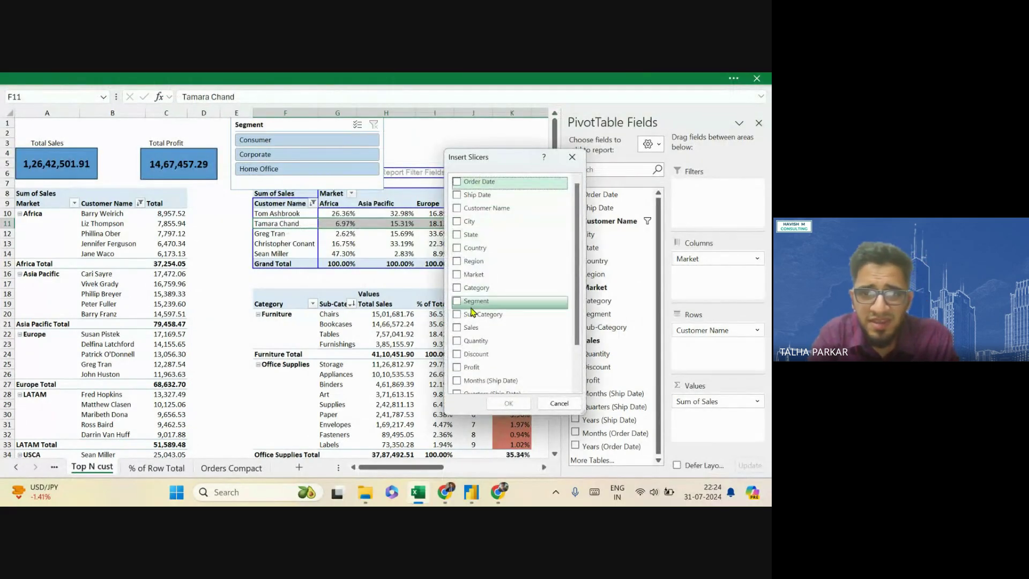
key("ctrl")
key("ctrl")
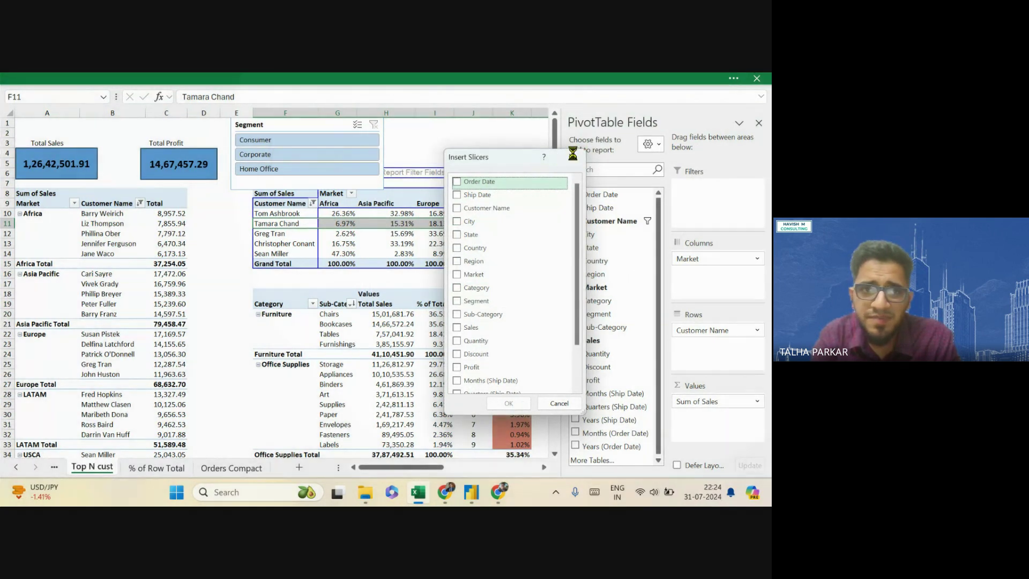
left_click(571, 156)
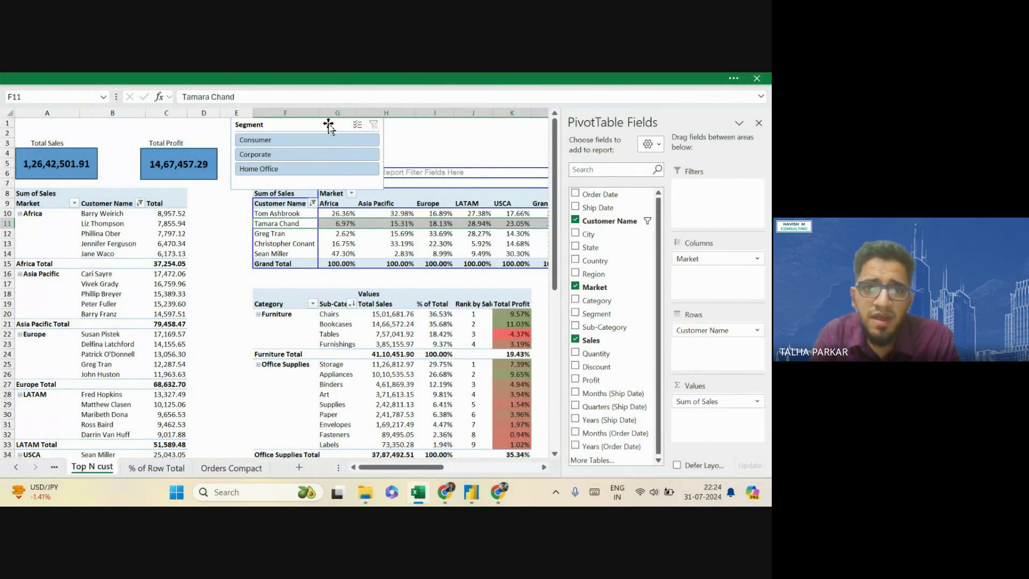
Test the Segment slicer by filtering to Consumer, Corporate and Home Office, and clear the filter
left_click_drag(306, 140, 290, 155)
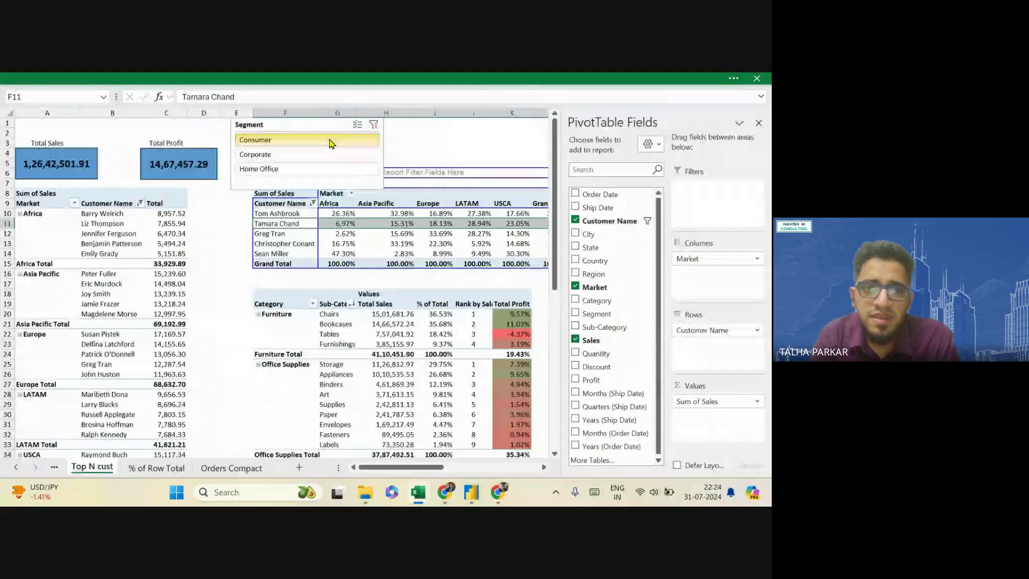
left_click(290, 158)
left_click(132, 234)
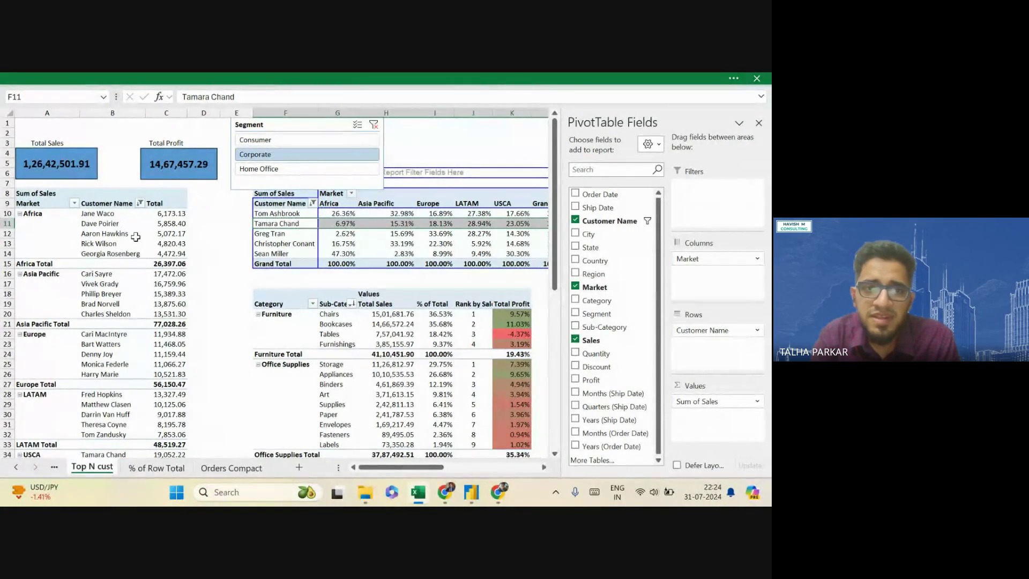
left_click(268, 169)
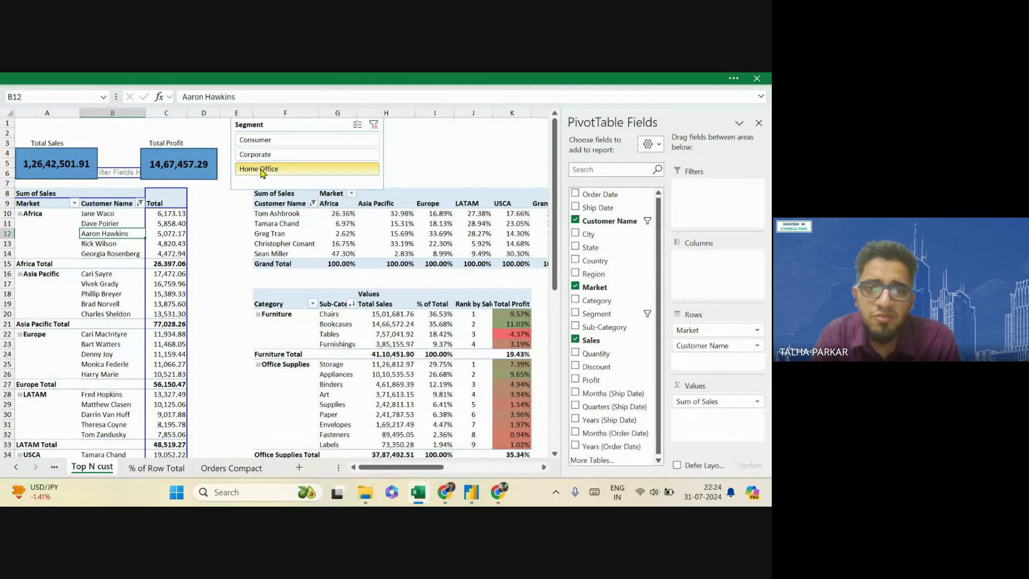
left_click(277, 139)
left_click(278, 154)
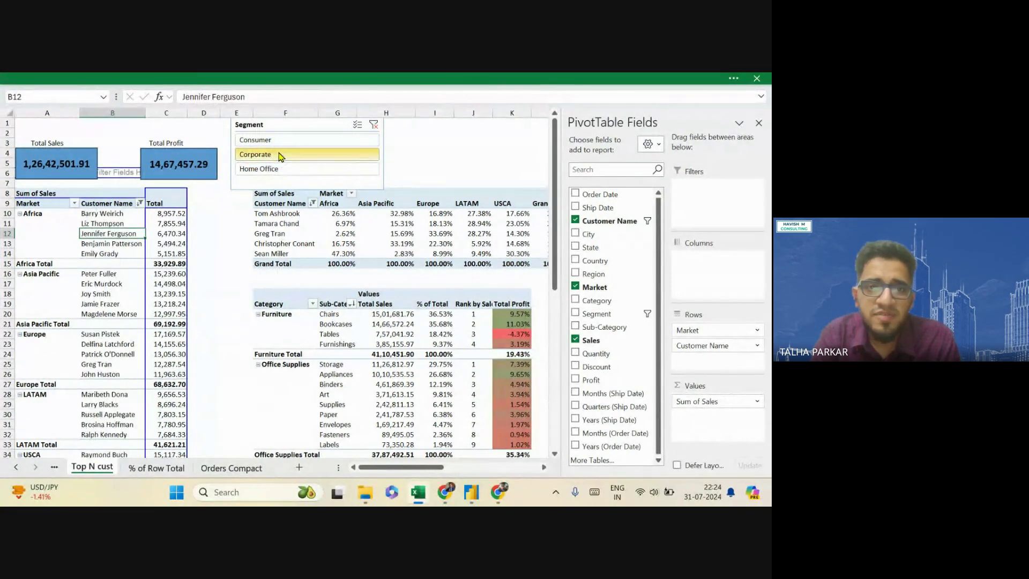
left_click(279, 169)
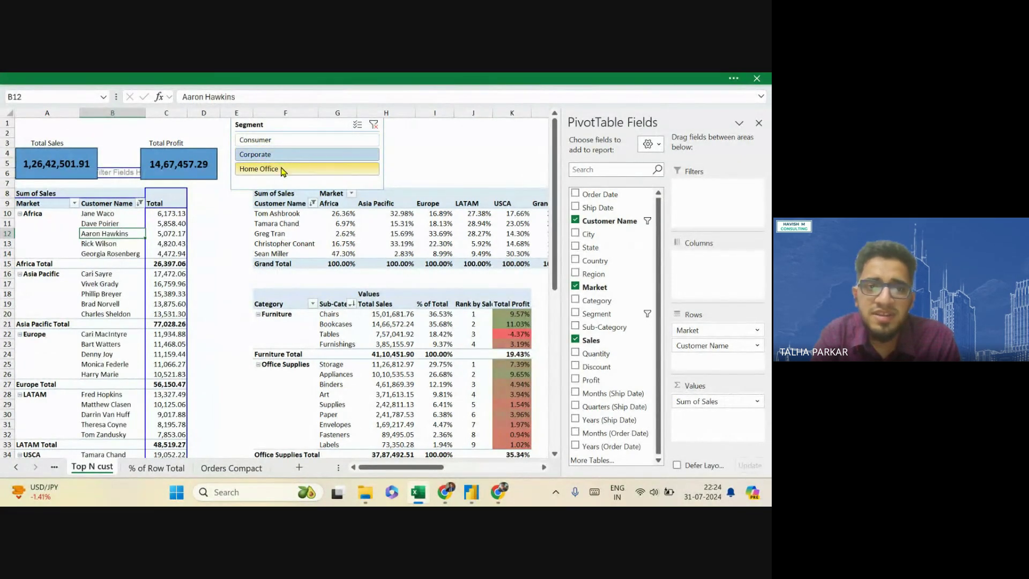
left_click(373, 125)
Connect the Segment slicer to the Time Period Analysis, Cat and subCat analysis and % of Column Total pivot tables
left_click(328, 133)
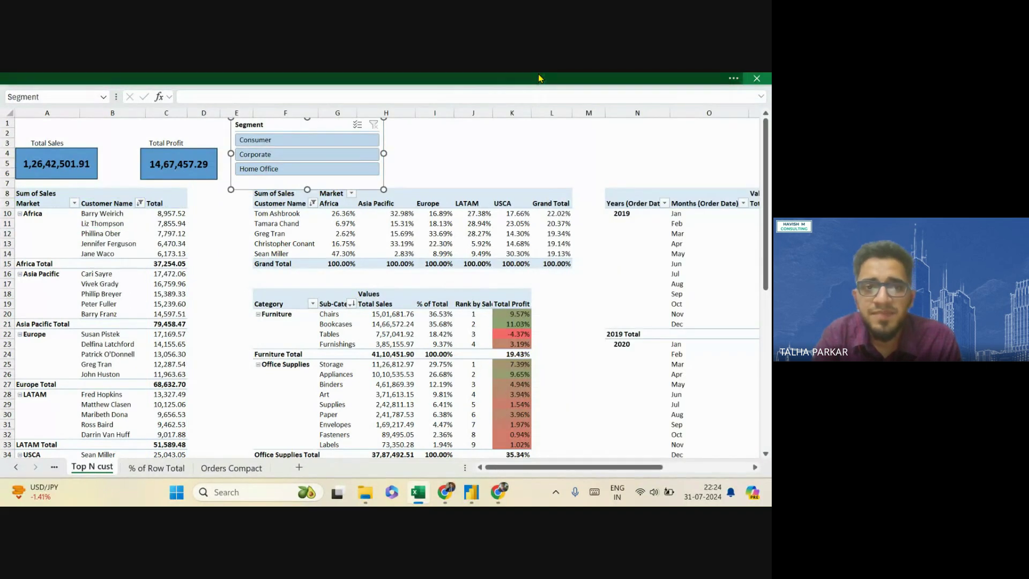
left_click(469, 78)
left_click(652, 112)
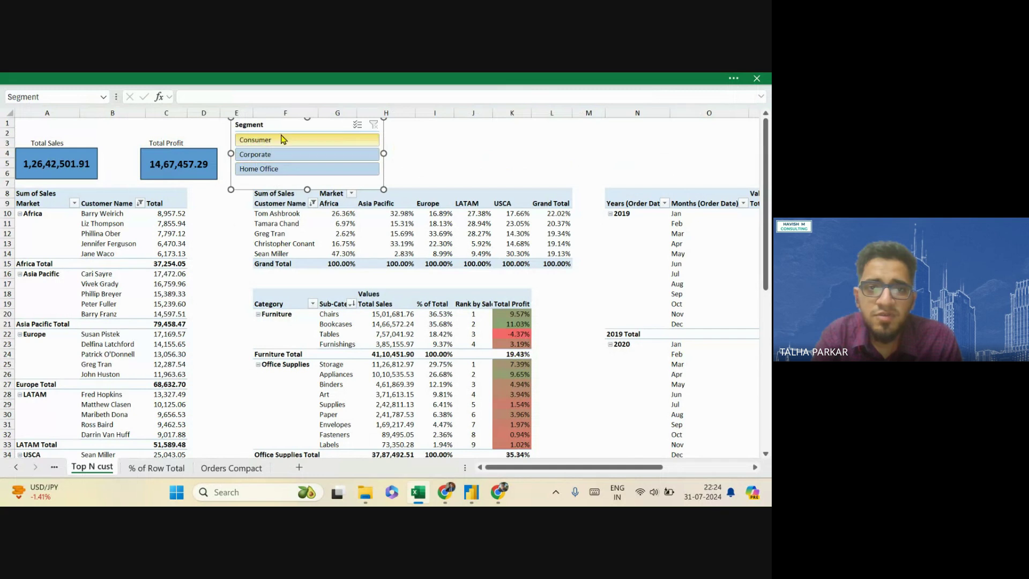
left_click(478, 78)
left_click(652, 121)
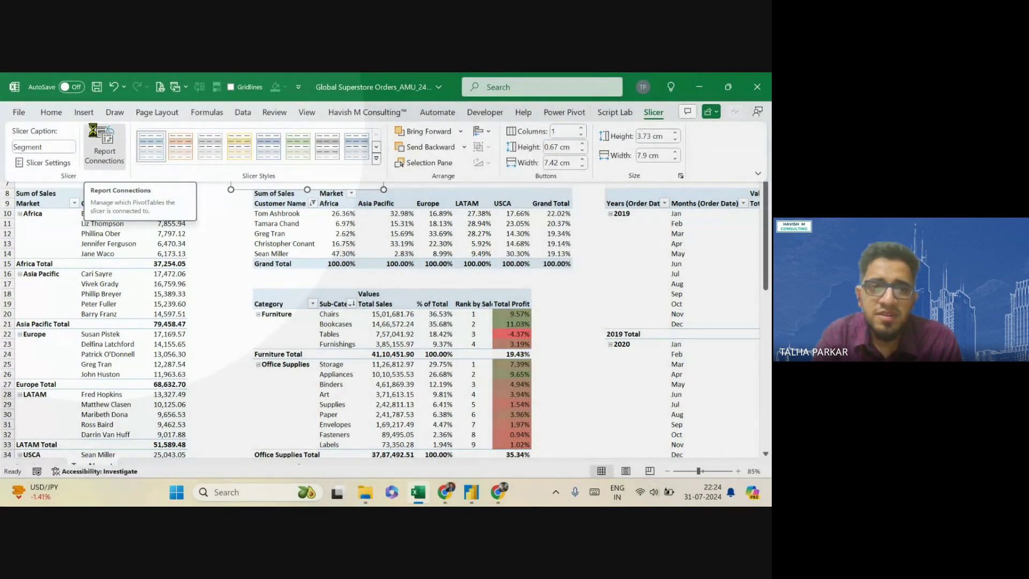
left_click(105, 155)
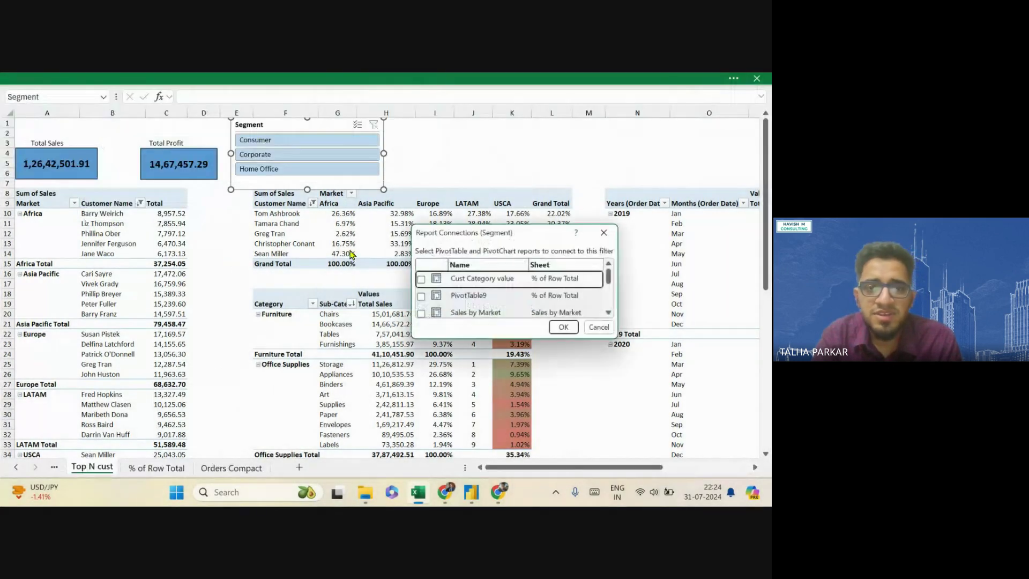
left_click_drag(619, 338, 709, 457)
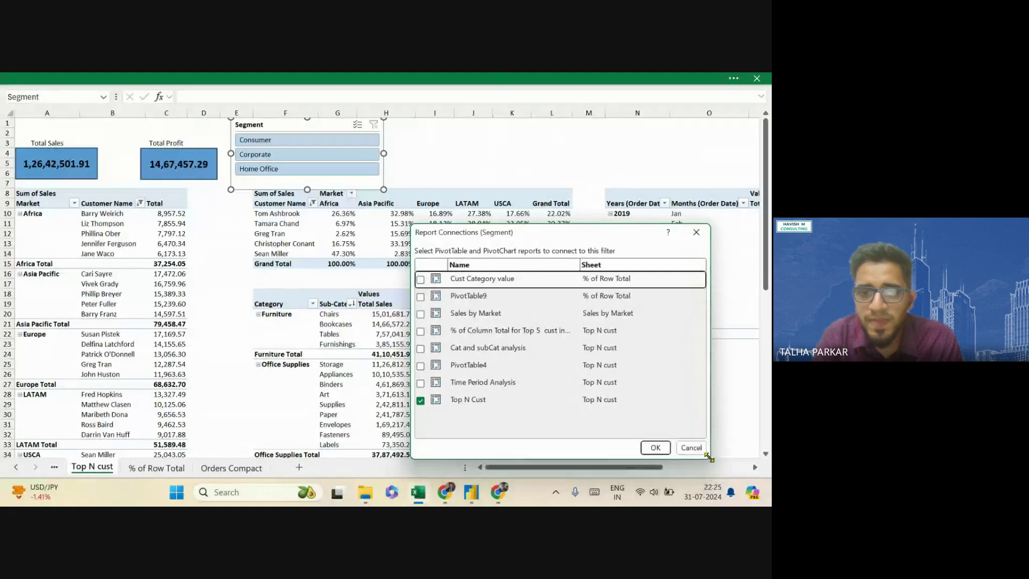
left_click(421, 382)
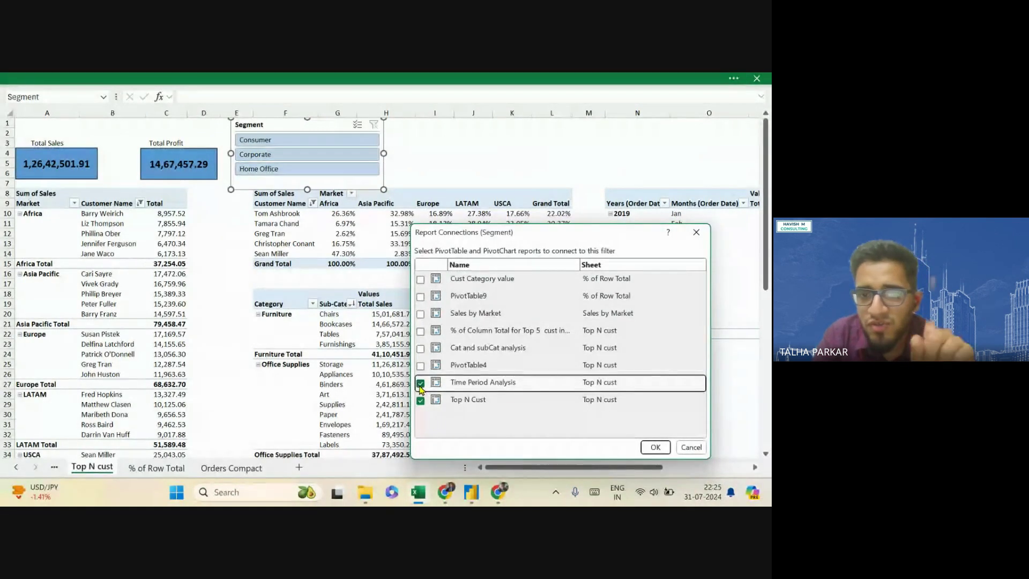
left_click(420, 349)
left_click(420, 337)
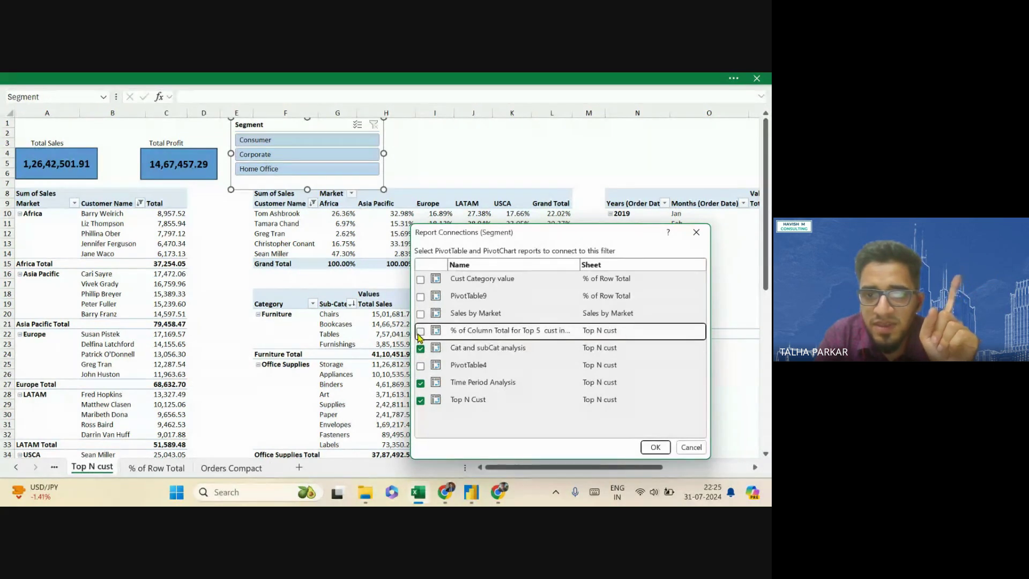
left_click(420, 331)
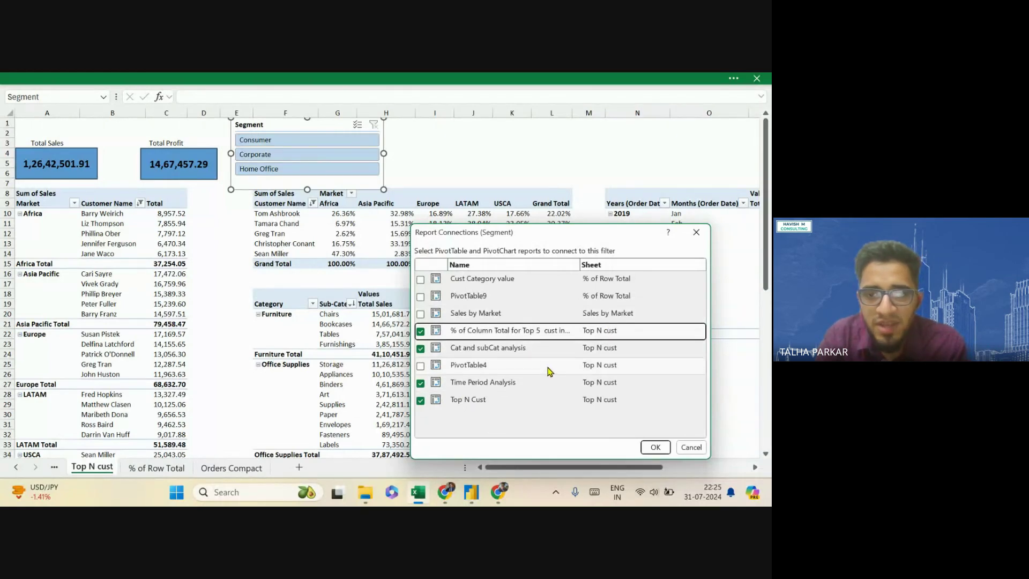
left_click(655, 447)
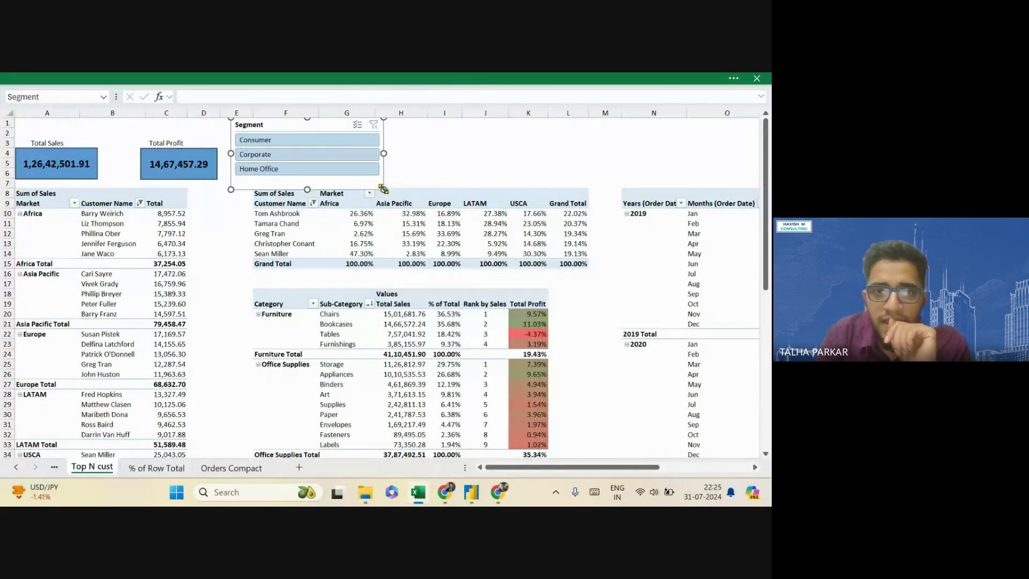
Check the slicer's effect on all connected pivots by filtering to Home Office, Consumer and Corporate, and clear the filter
left_click(337, 169)
scroll(349, 187, "down", 4)
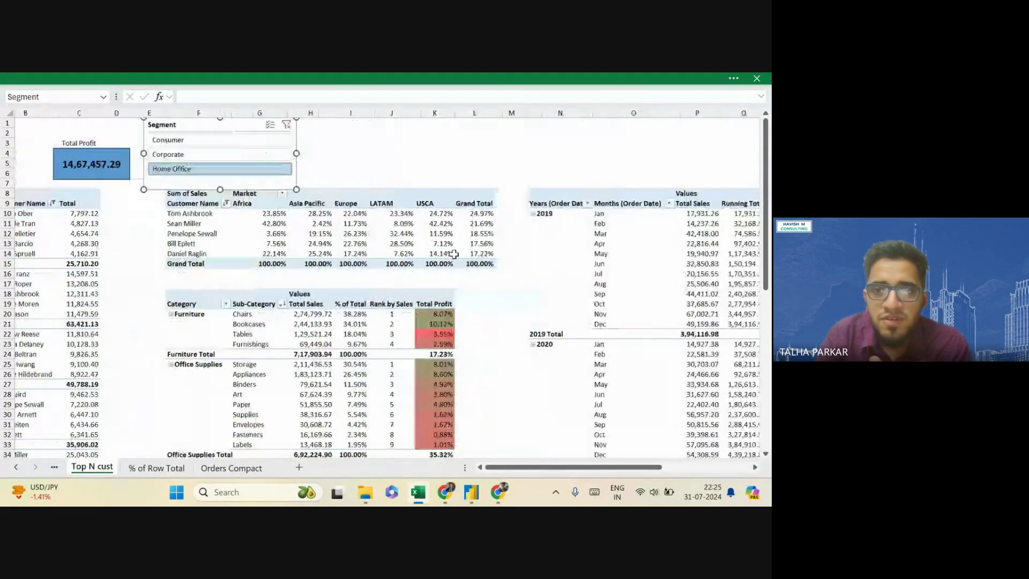
left_click(200, 132)
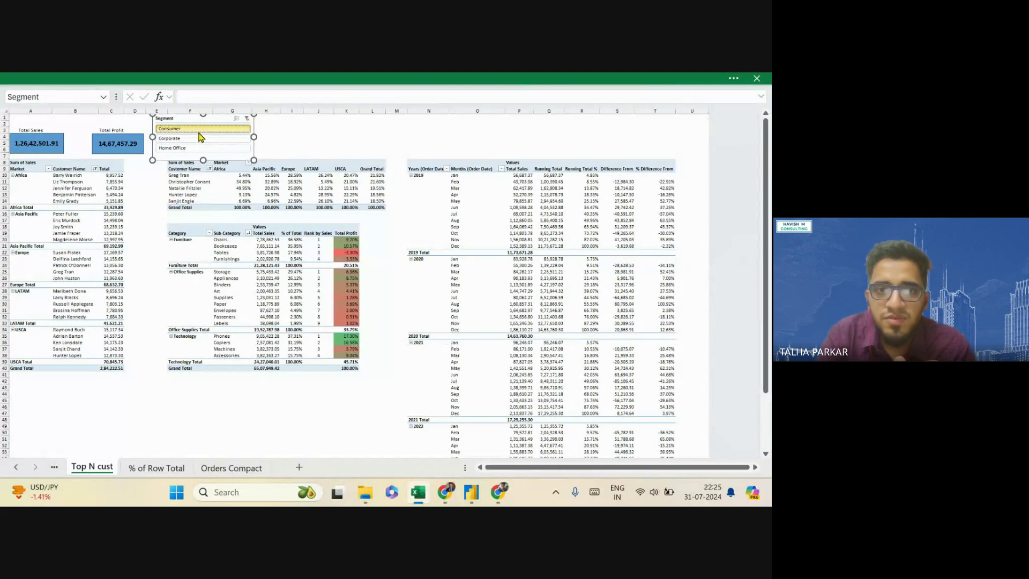
left_click(200, 138)
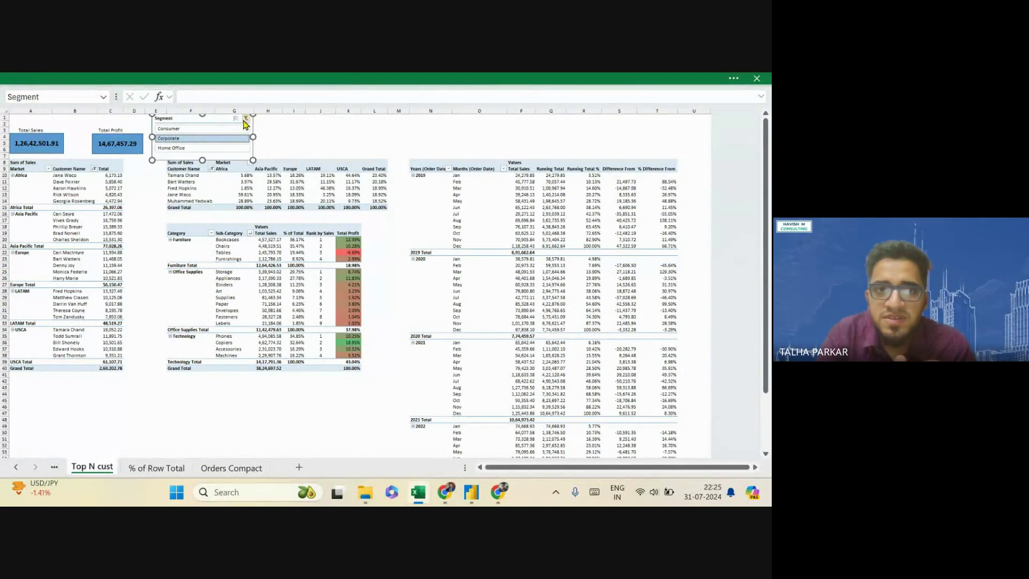
left_click(244, 119)
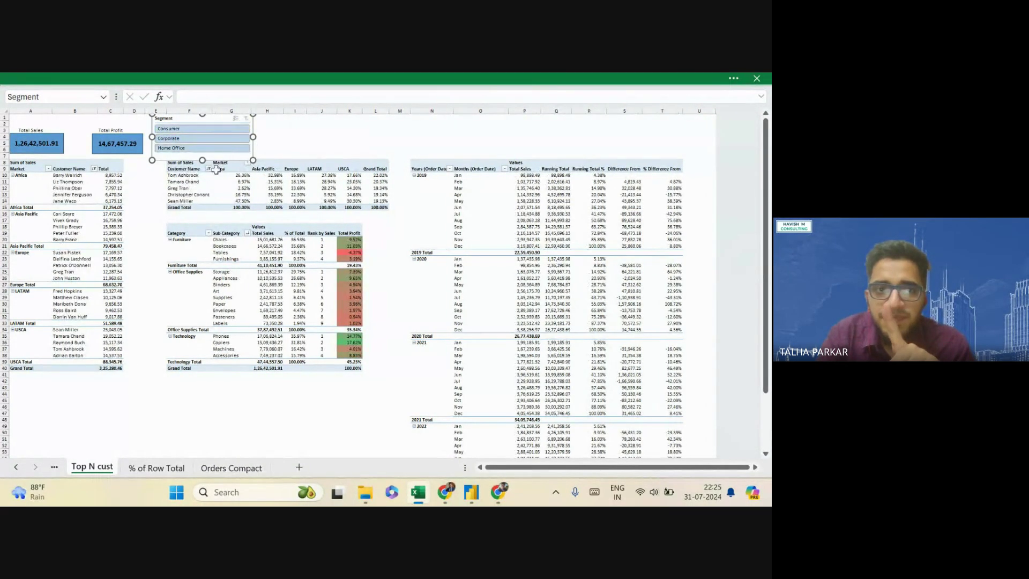
Try removing Customer Name from the Market customer pivot to show only market totals, and restore the field
scroll(115, 242, "up", 5)
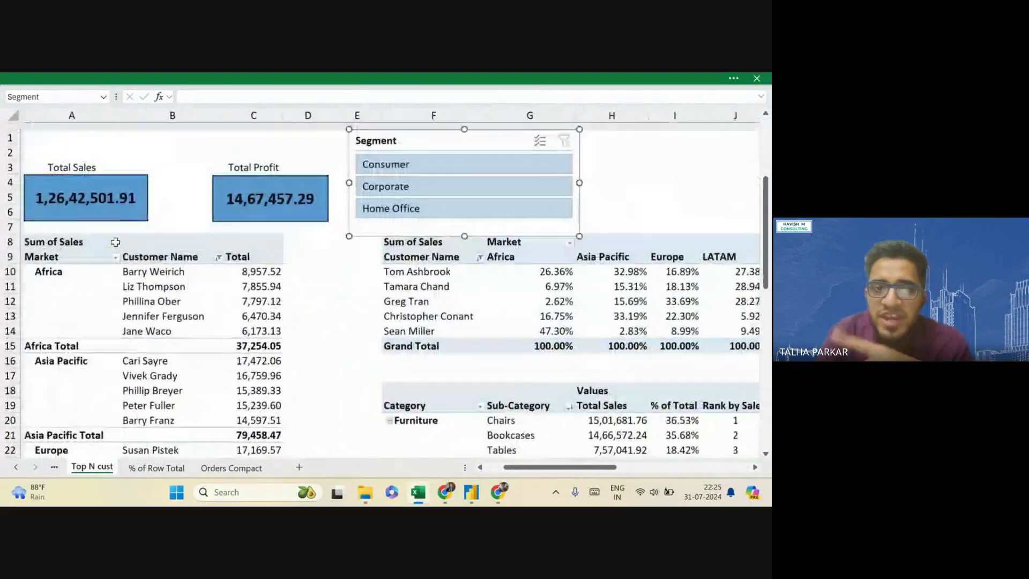
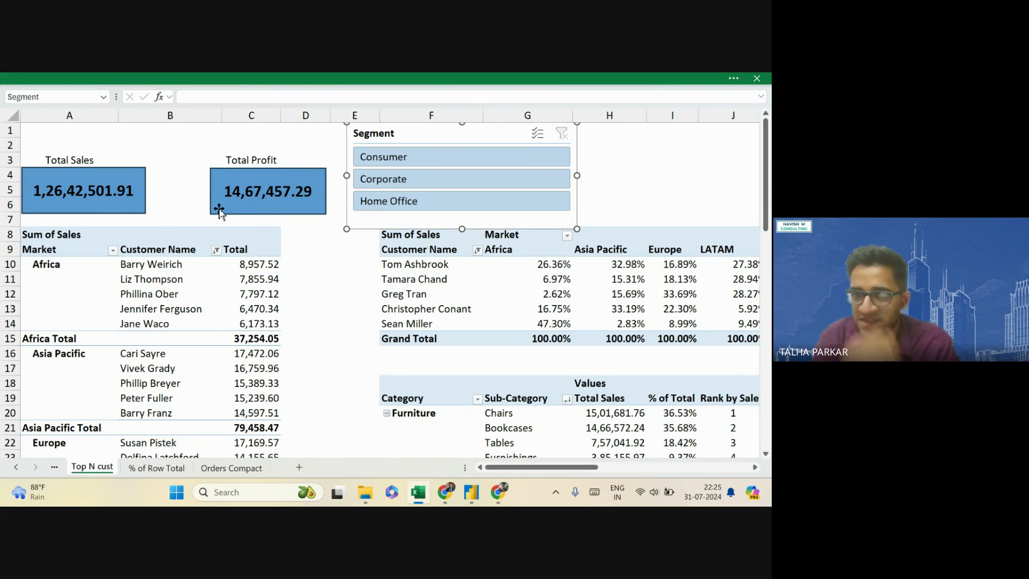
left_click(194, 240)
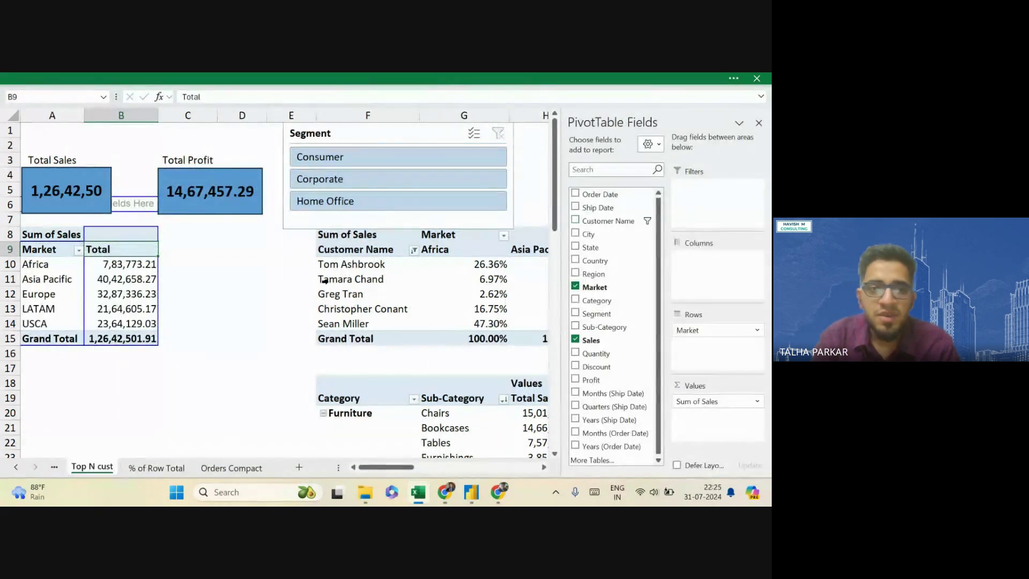
left_click(328, 282)
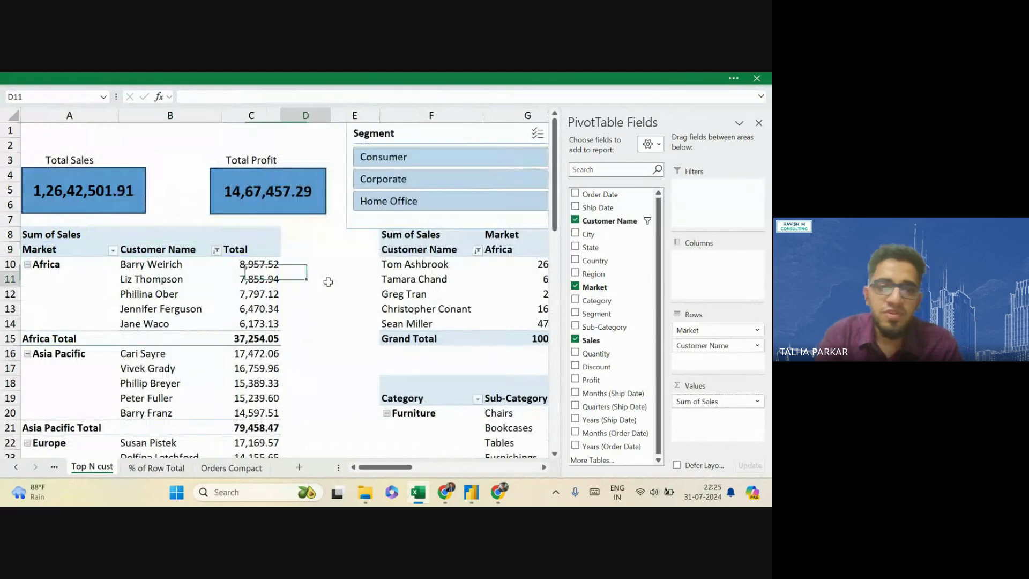
Arrange the Segment slicer's buttons in 3 columns
left_click(457, 222)
left_click(600, 80)
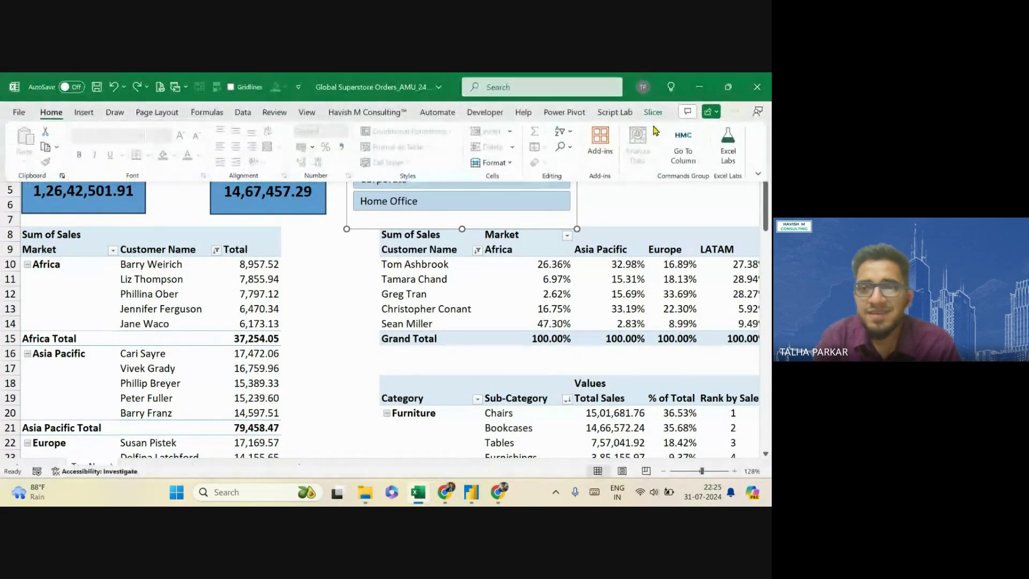
left_click(653, 112)
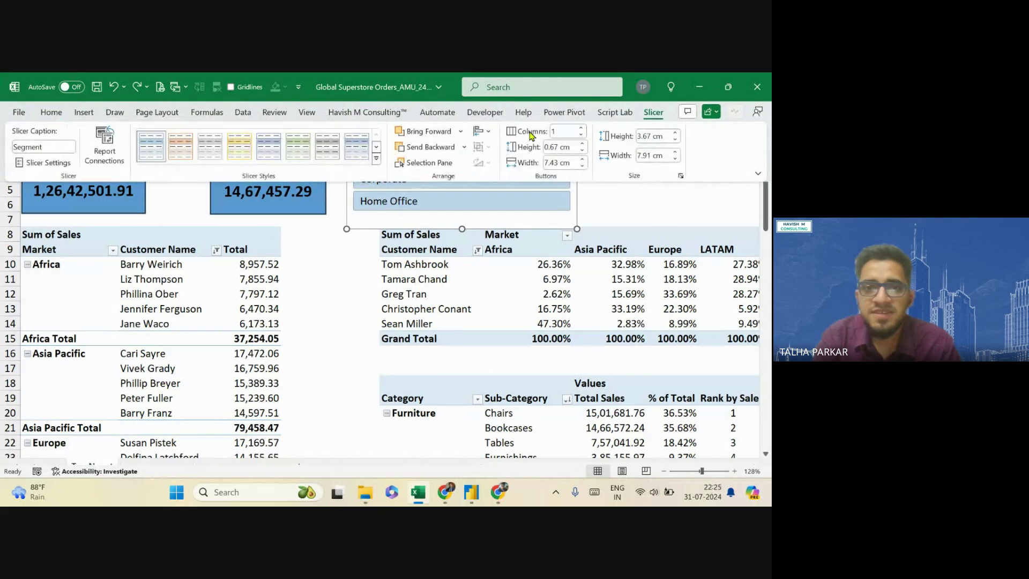
left_click(583, 130)
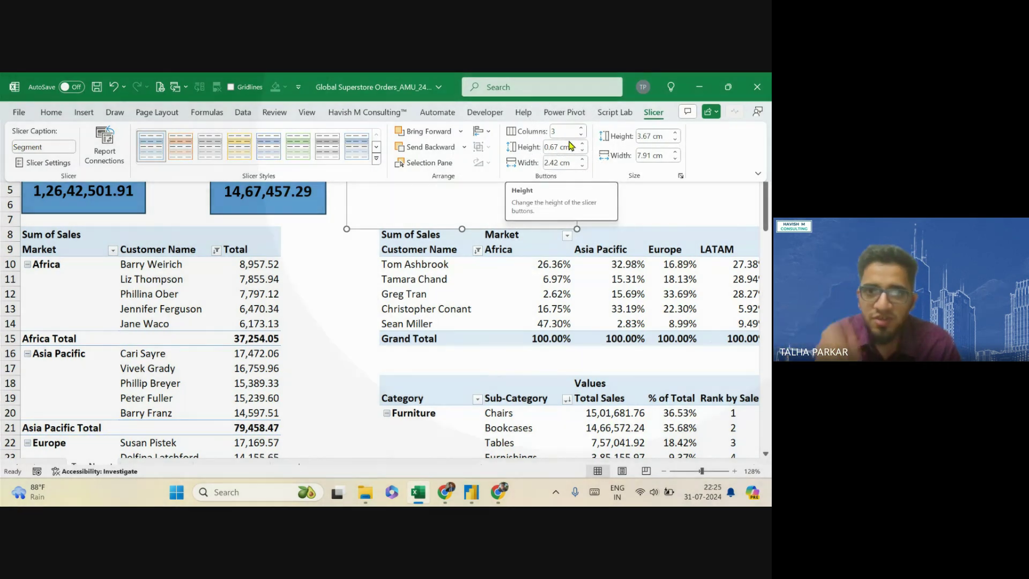
key("ctrl+shift+F1")
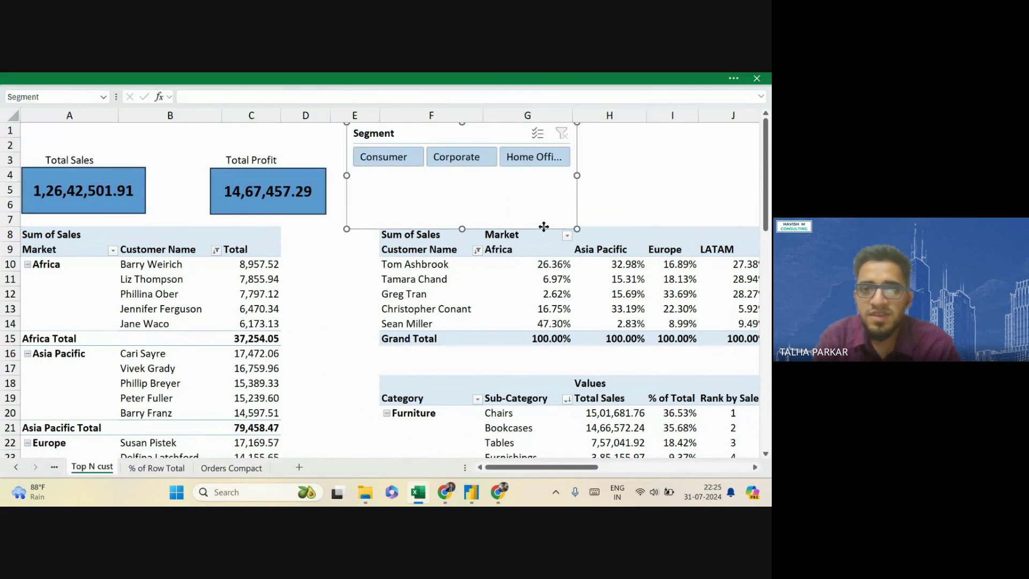
Widen the Segment slicer until all button labels fit, and lower its upper edge to make it a compact strip beside the Total Profit card
left_click_drag(585, 176, 661, 175)
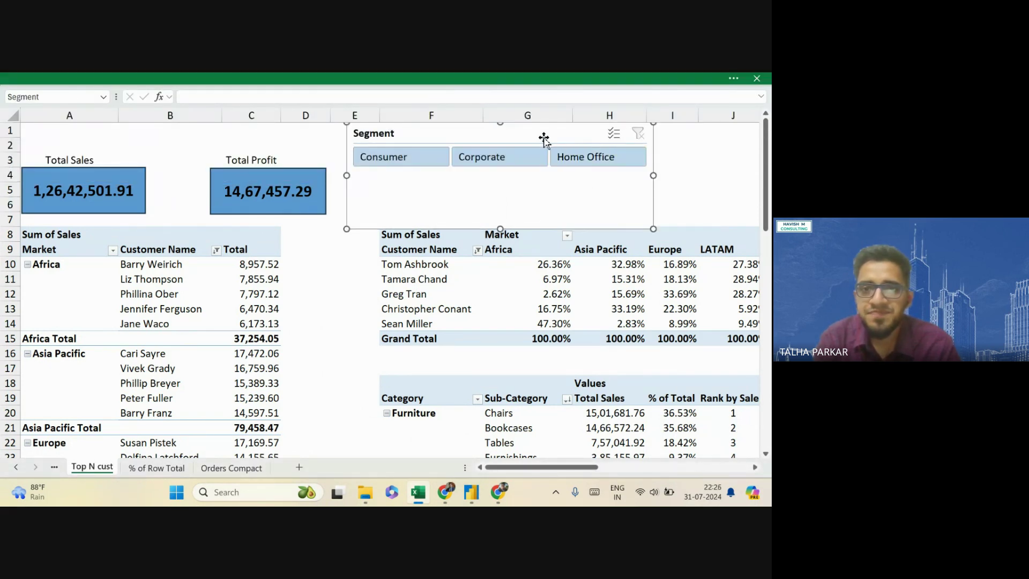
left_click_drag(500, 123, 514, 162)
left_click(474, 136)
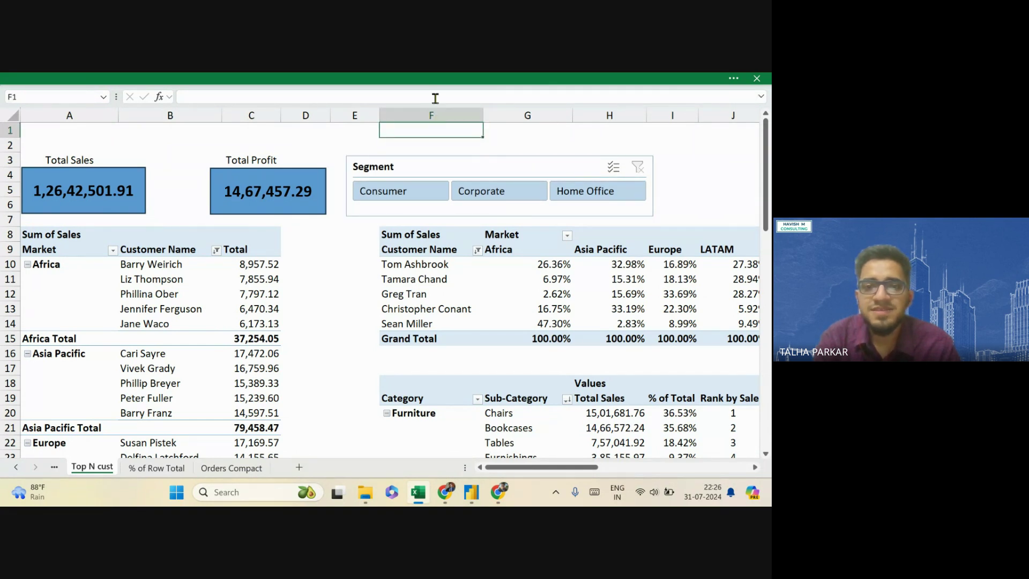
Insert a Years (Order Date) slicer for the Market and Customer Name pivot table
left_click(438, 79)
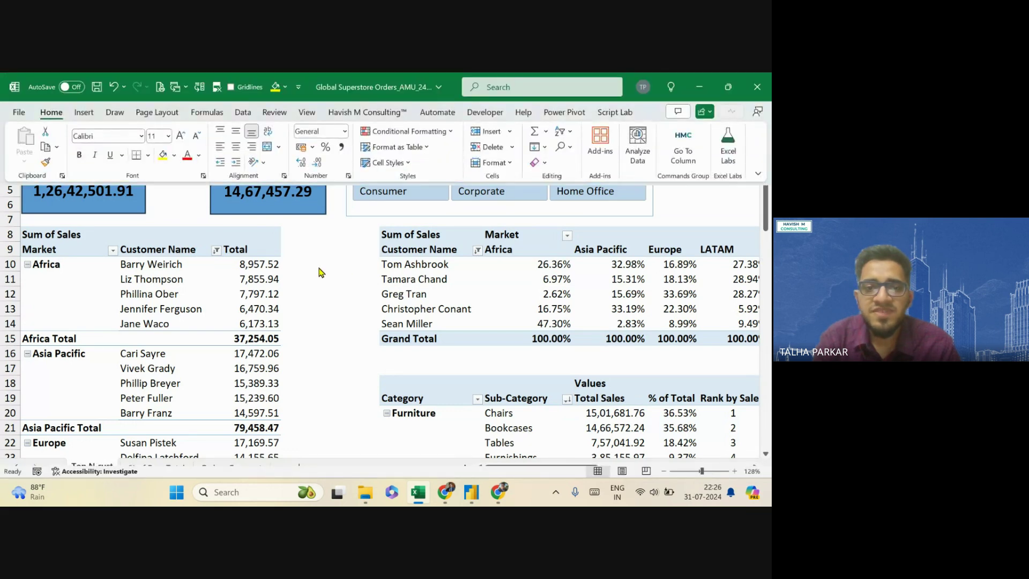
left_click(252, 275)
left_click(542, 79)
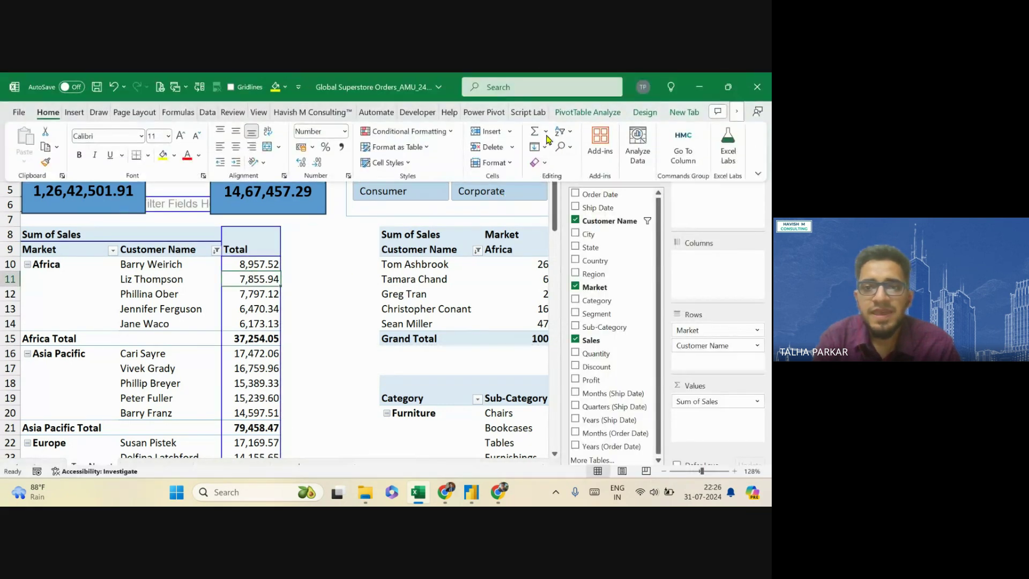
left_click(560, 120)
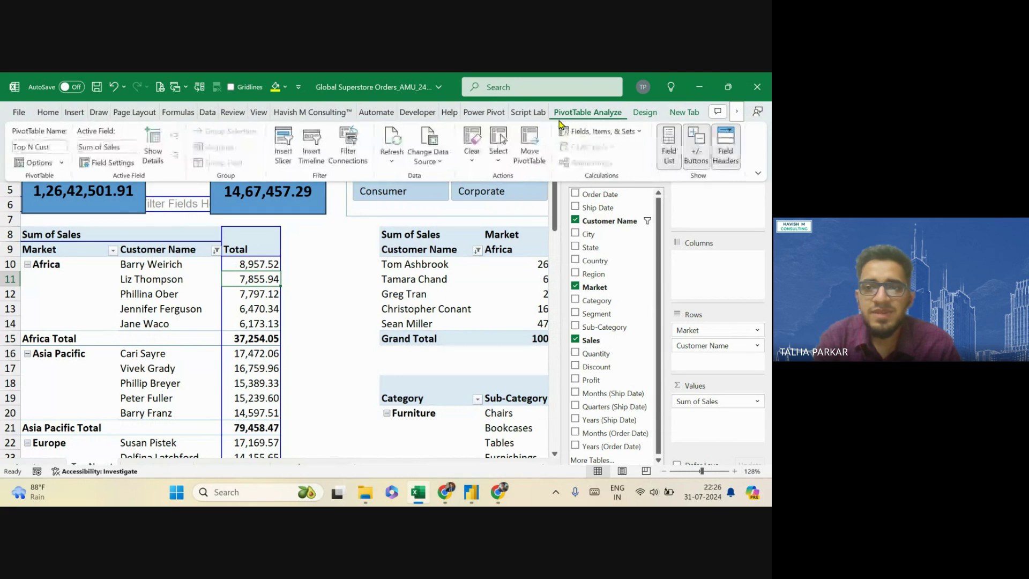
left_click(276, 161)
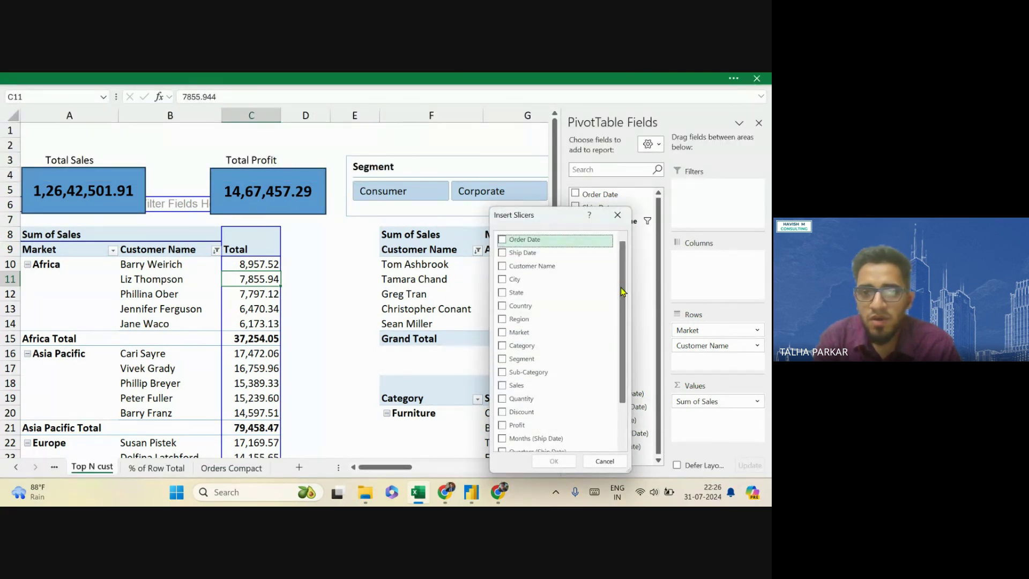
left_click(503, 239)
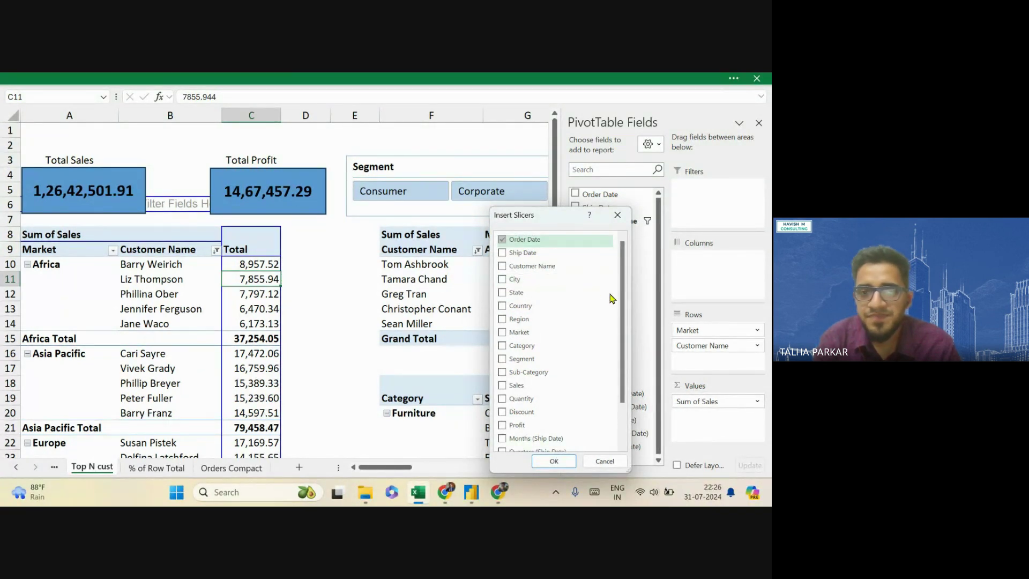
left_click(503, 240)
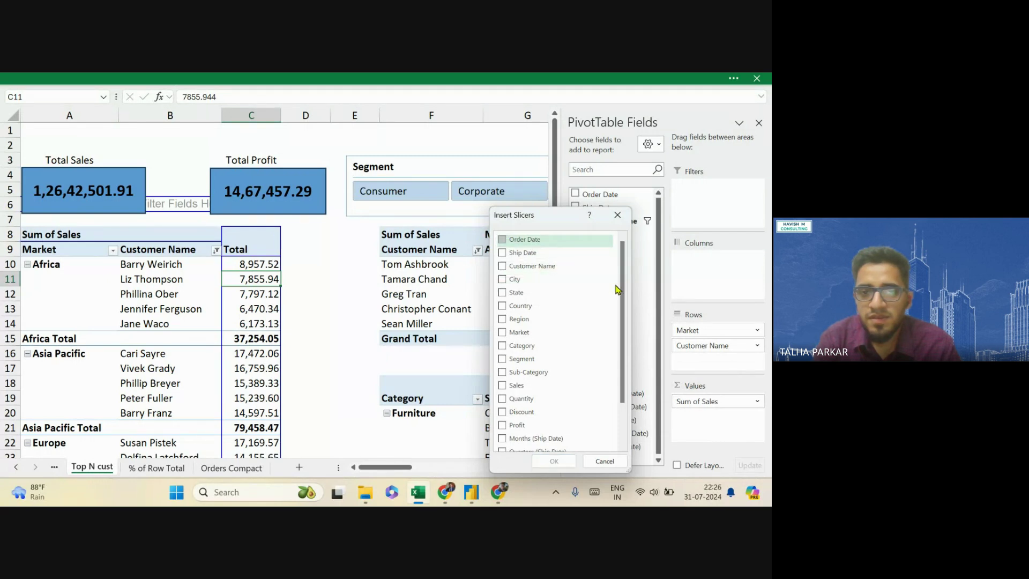
scroll(622, 348, "down", 2)
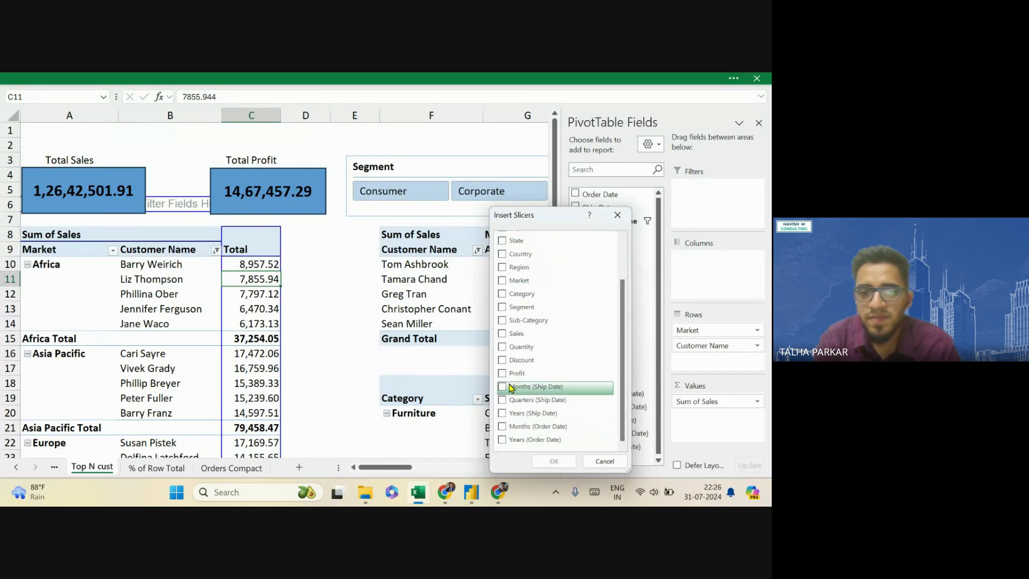
left_click(503, 440)
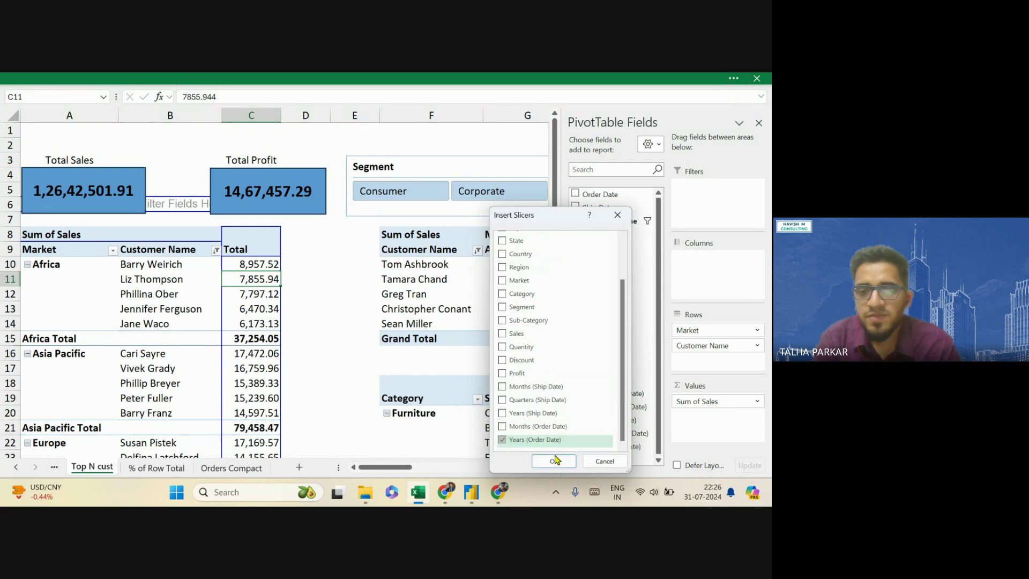
left_click(554, 460)
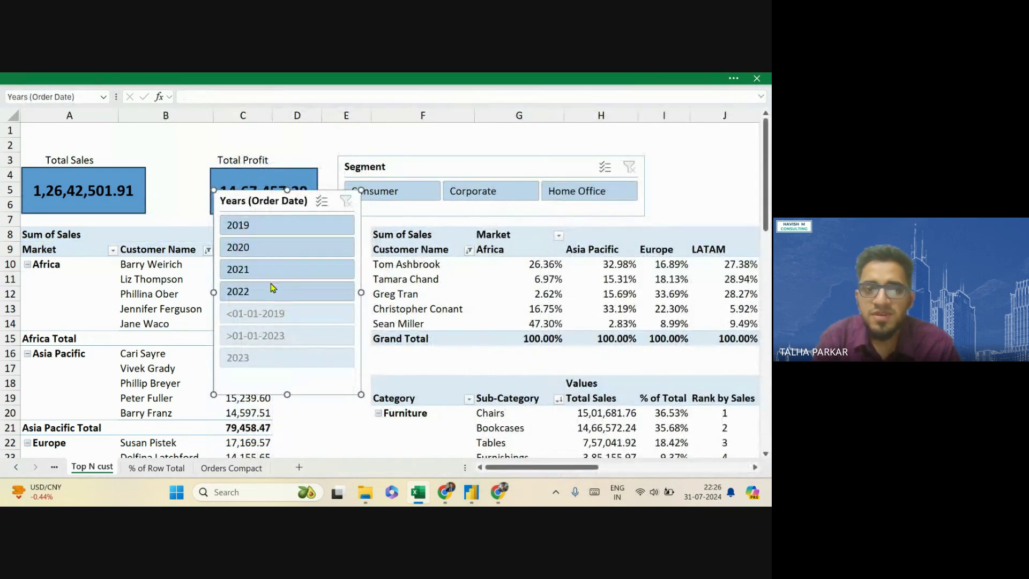
Move the Years (Order Date) slicer slightly towards the Segment slicer and arrange its buttons in 2 columns
left_click_drag(281, 207, 320, 211)
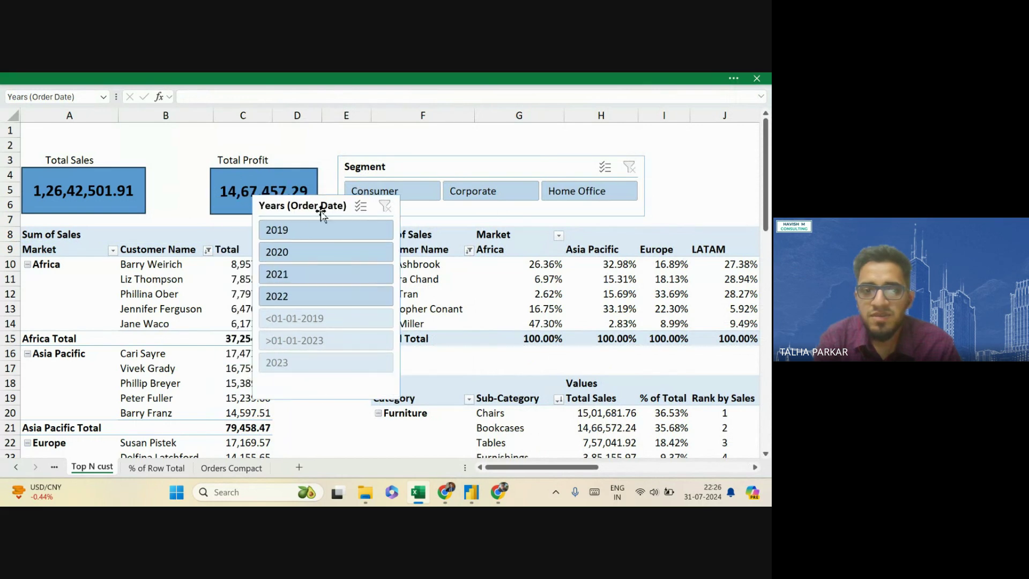
left_click(497, 79)
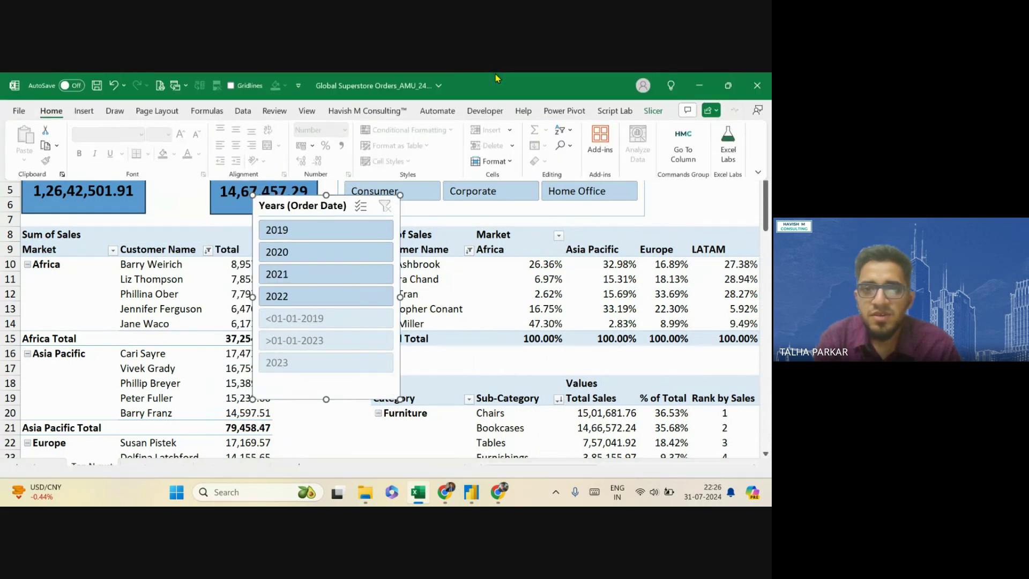
left_click(652, 112)
left_click(583, 129)
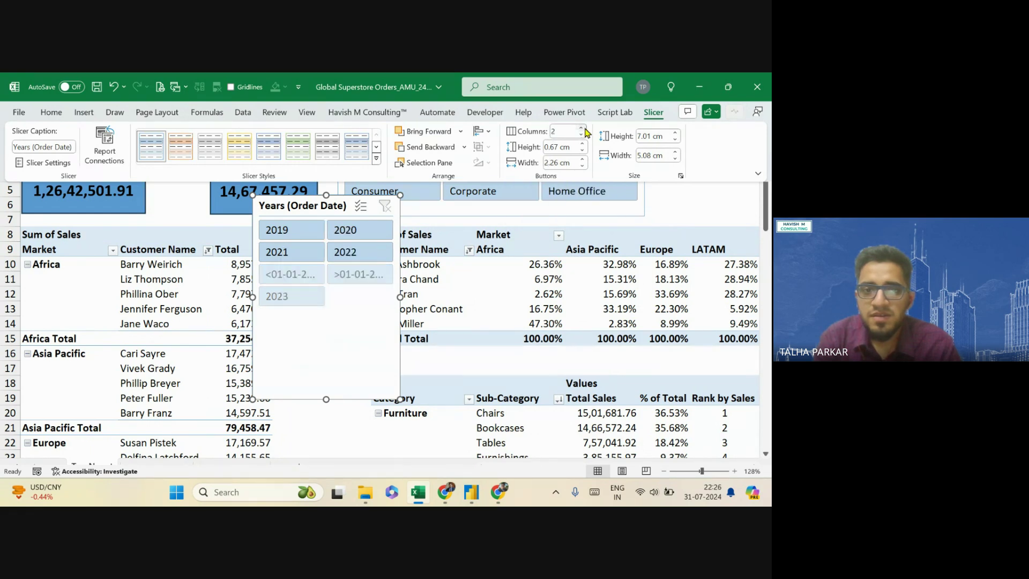
left_click(383, 317)
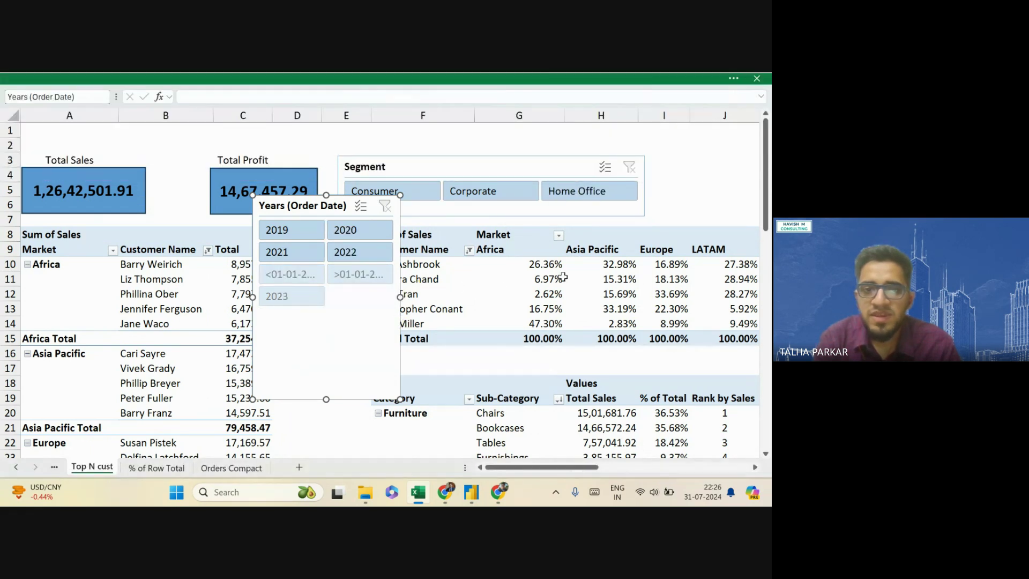
Resize the Years (Order Date) slicer to about 9.8 cm wide and 4 cm high
left_click_drag(400, 296, 538, 296)
left_click_drag(396, 401, 417, 311)
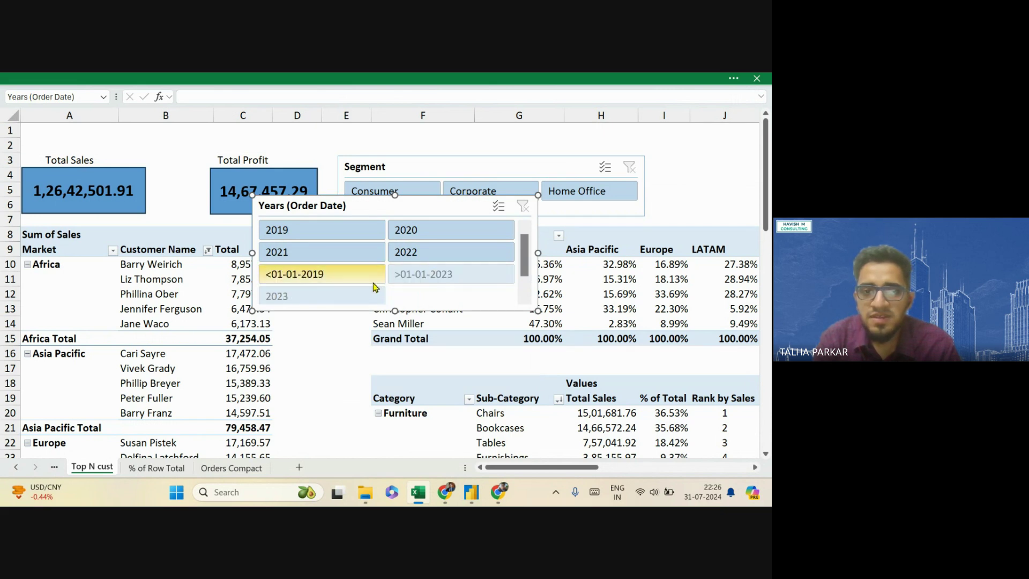
scroll(369, 316, "down", 3)
scroll(375, 282, "up", 3)
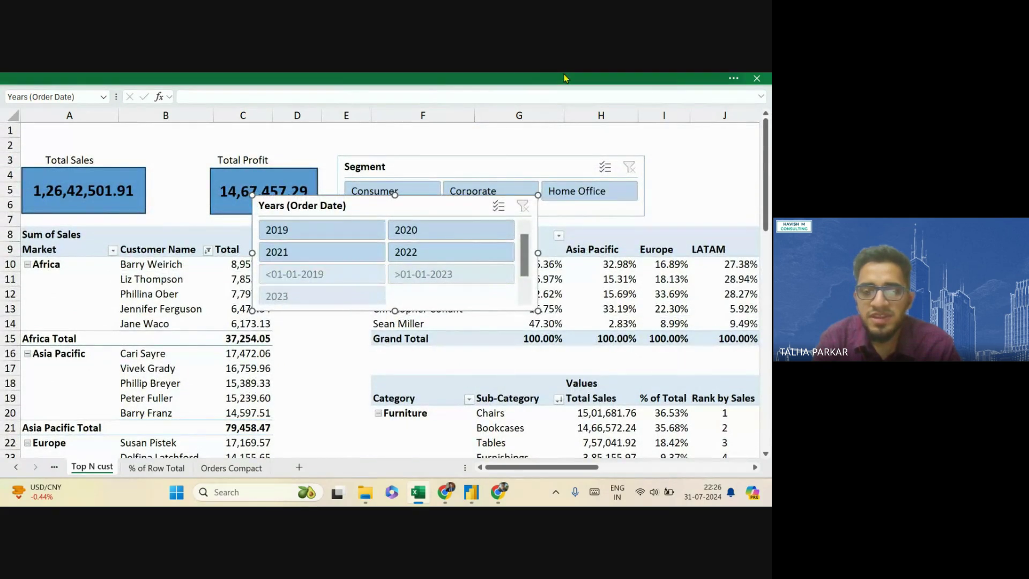
Configure the Years (Order Date) slicer not to show items with no data last or items deleted from the data source
right_click(434, 210)
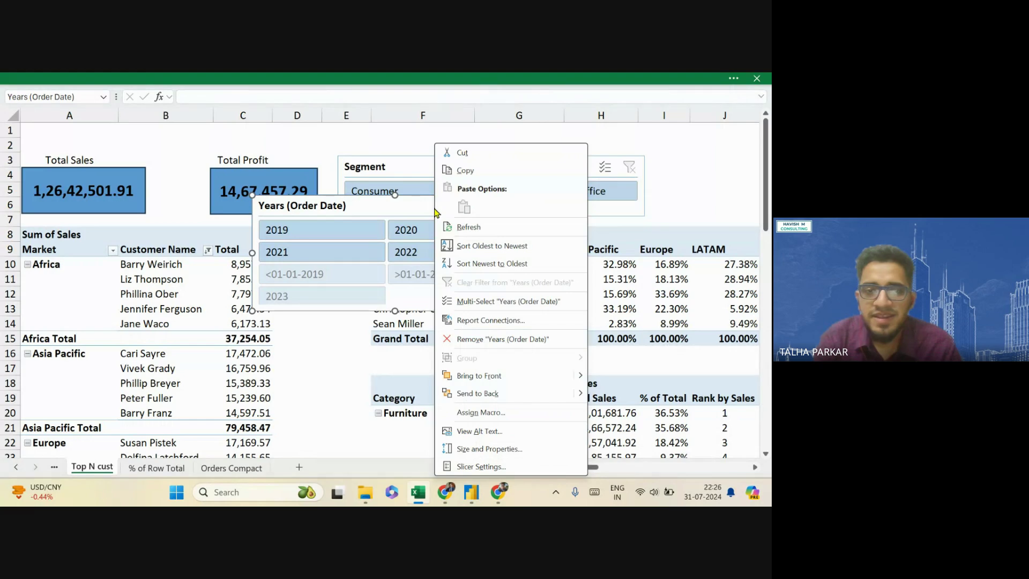
left_click(487, 468)
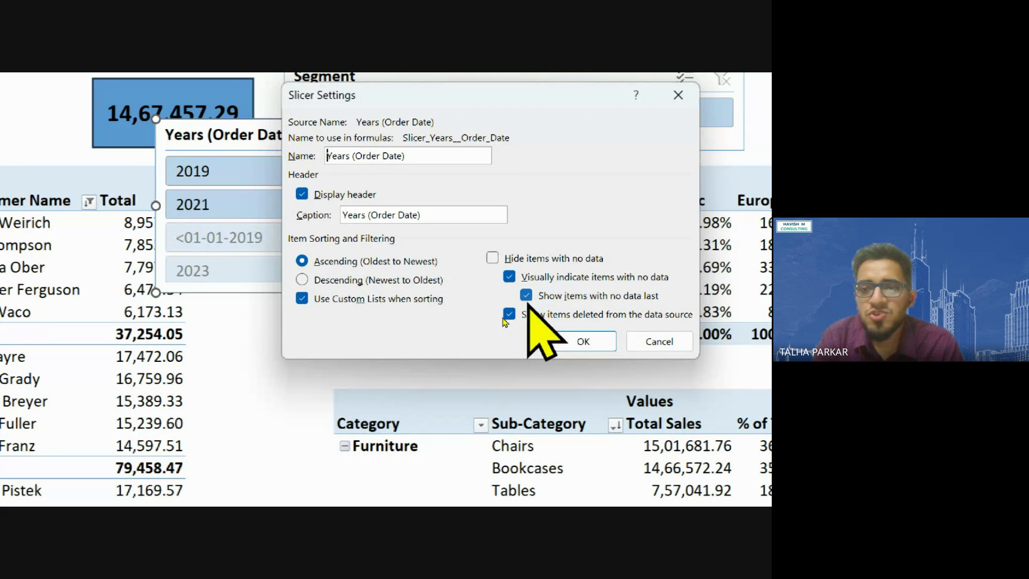
left_click(526, 296)
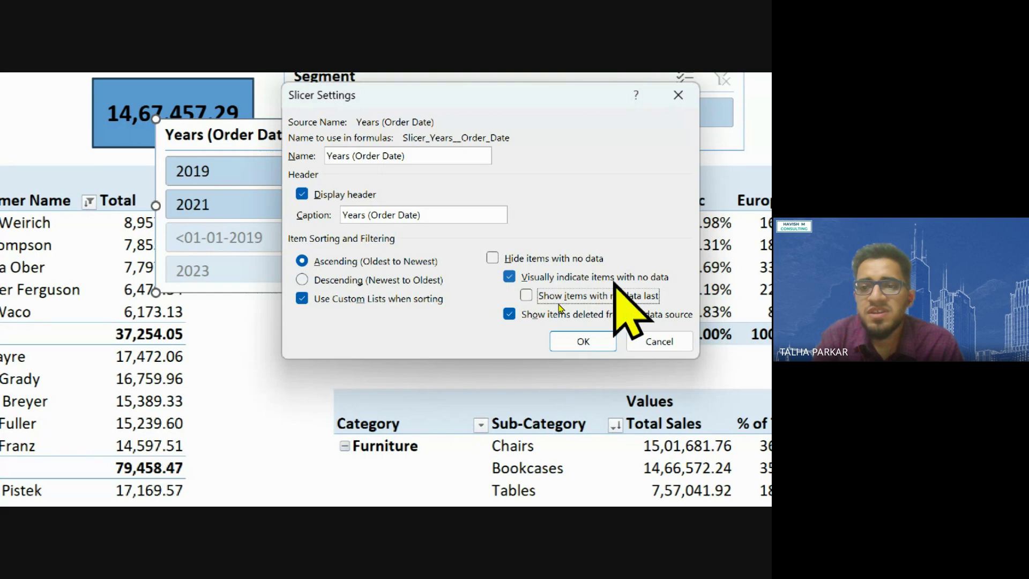
left_click(515, 279)
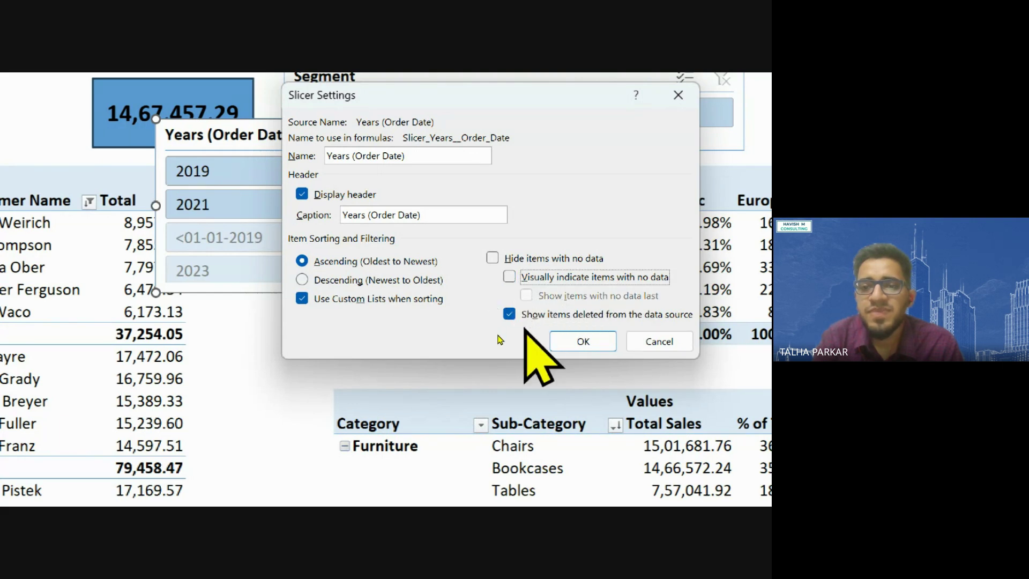
left_click(510, 279)
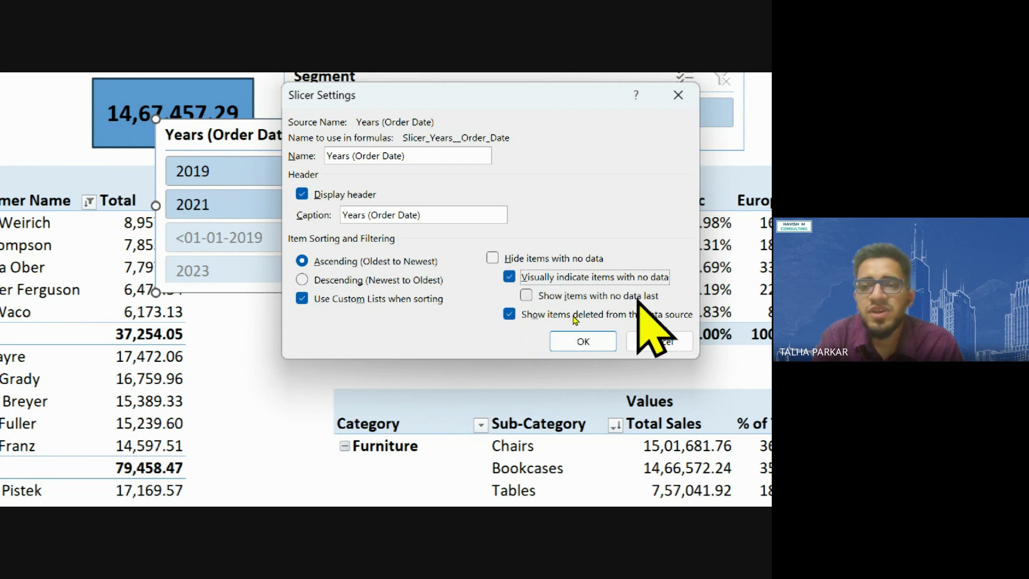
left_click(509, 314)
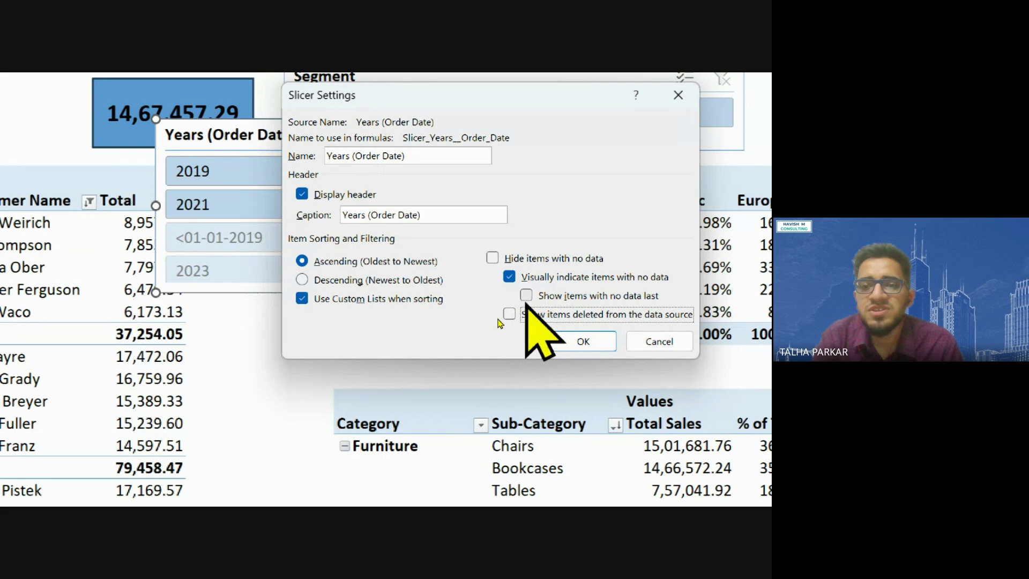
left_click(578, 341)
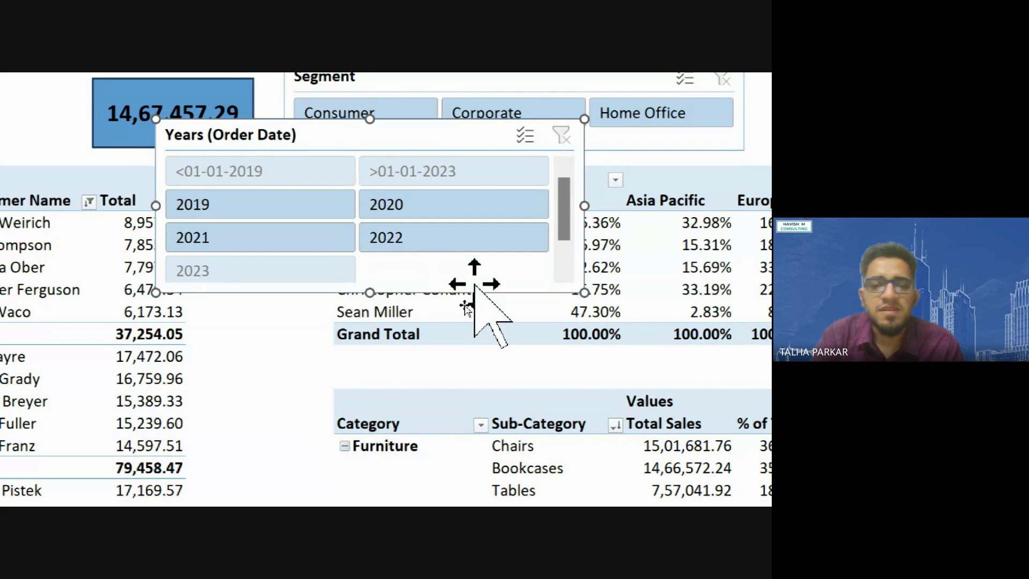
Move the Years (Order Date) slicer below the Segment slicer, reduce its height to avoid overlapping it, and check its year buttons
left_click_drag(375, 294, 376, 301)
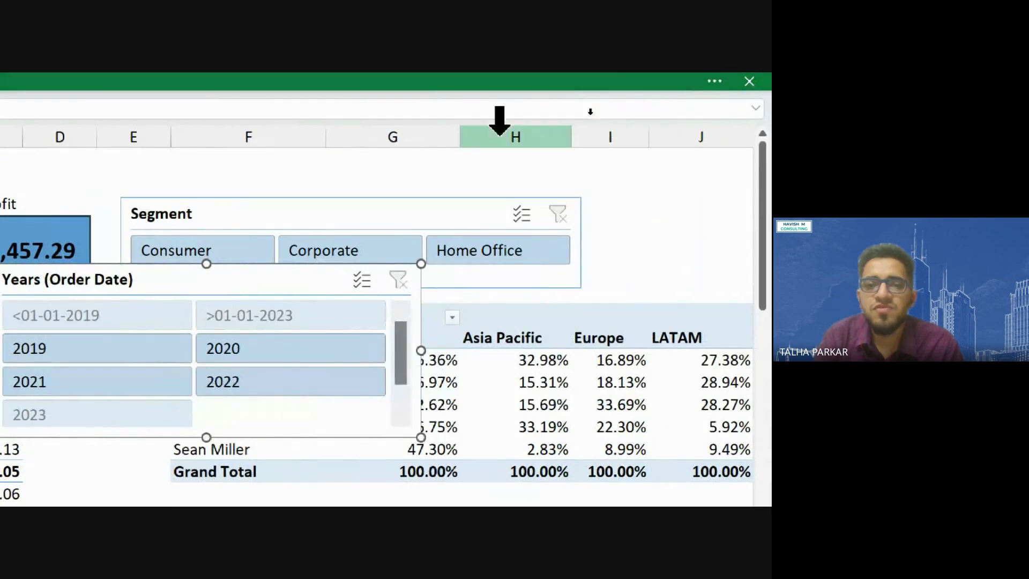
left_click(677, 80)
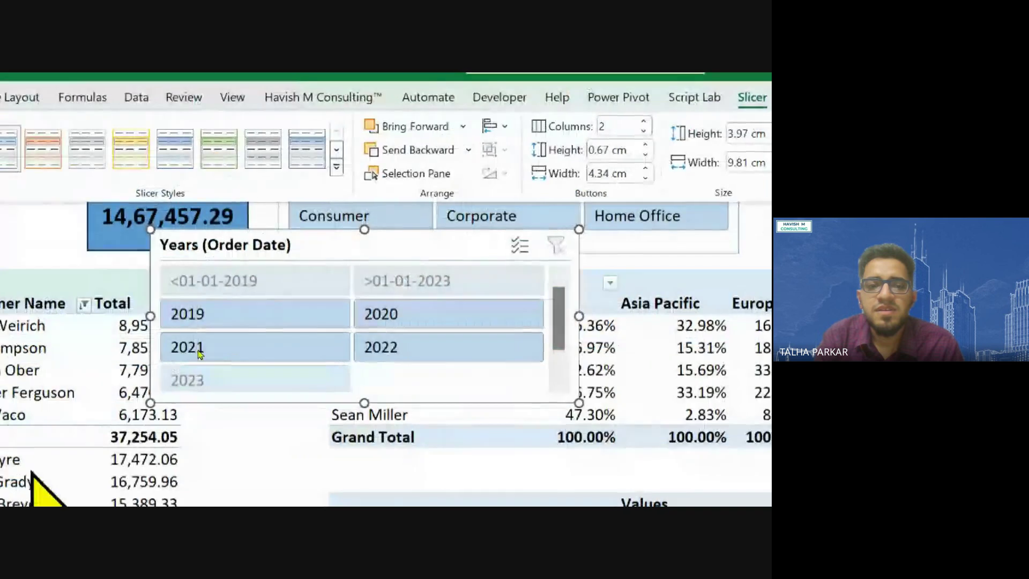
left_click(34, 466)
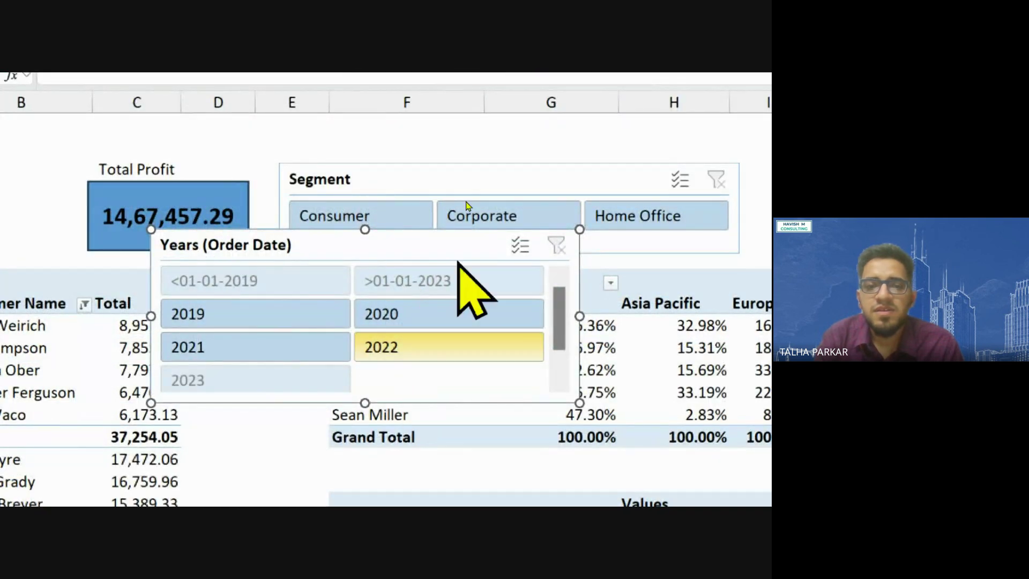
left_click_drag(485, 232, 593, 221)
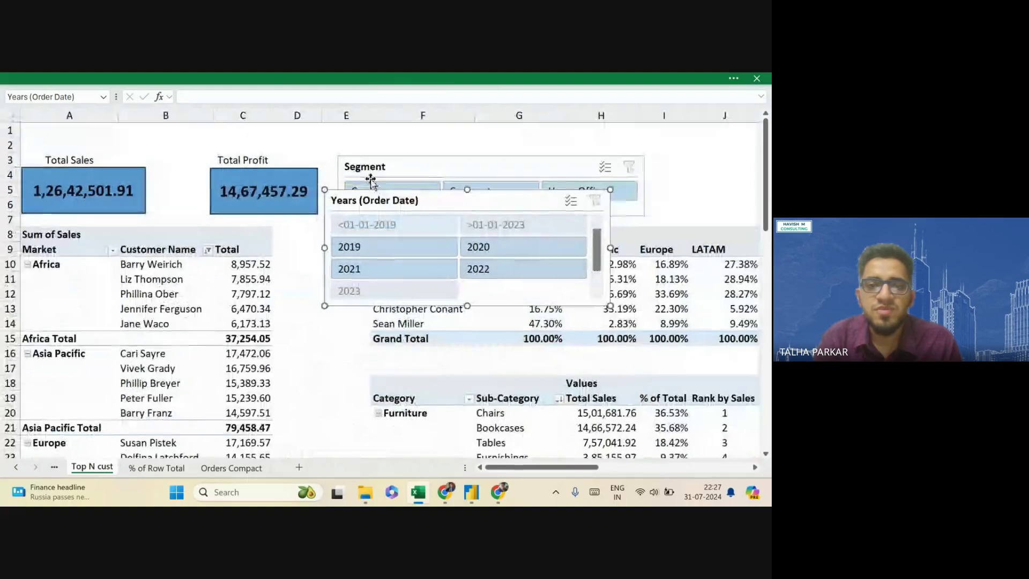
left_click_drag(468, 191, 467, 220)
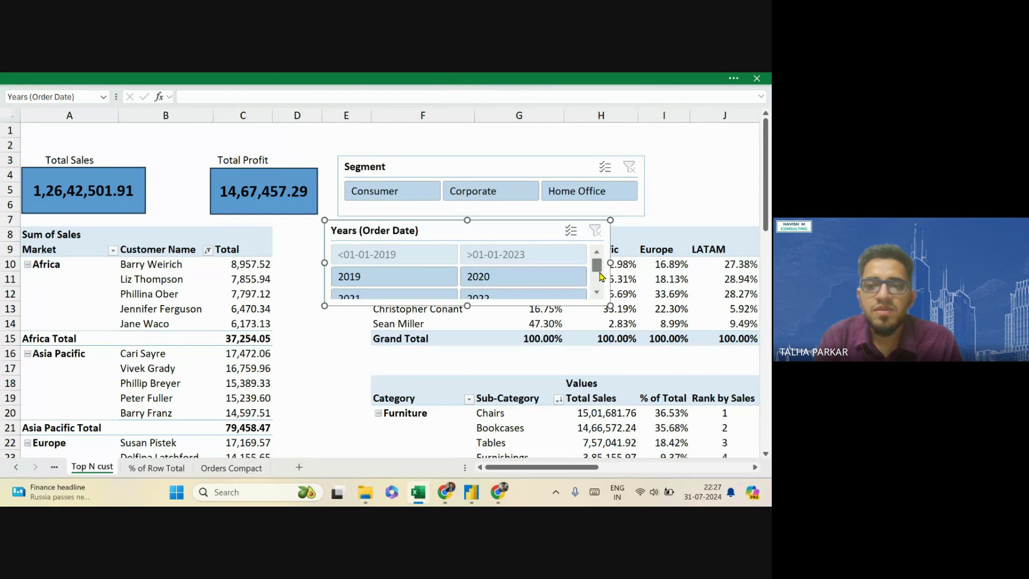
left_click(598, 292)
left_click(598, 292)
scroll(595, 267, "up", 2)
scroll(595, 277, "down", 2)
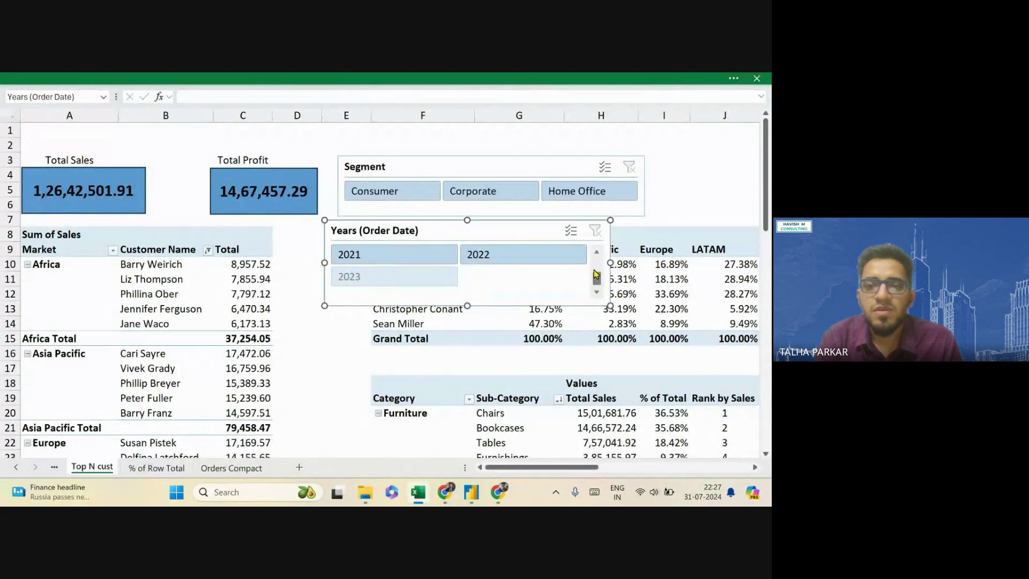
left_click(596, 254)
left_click(597, 254)
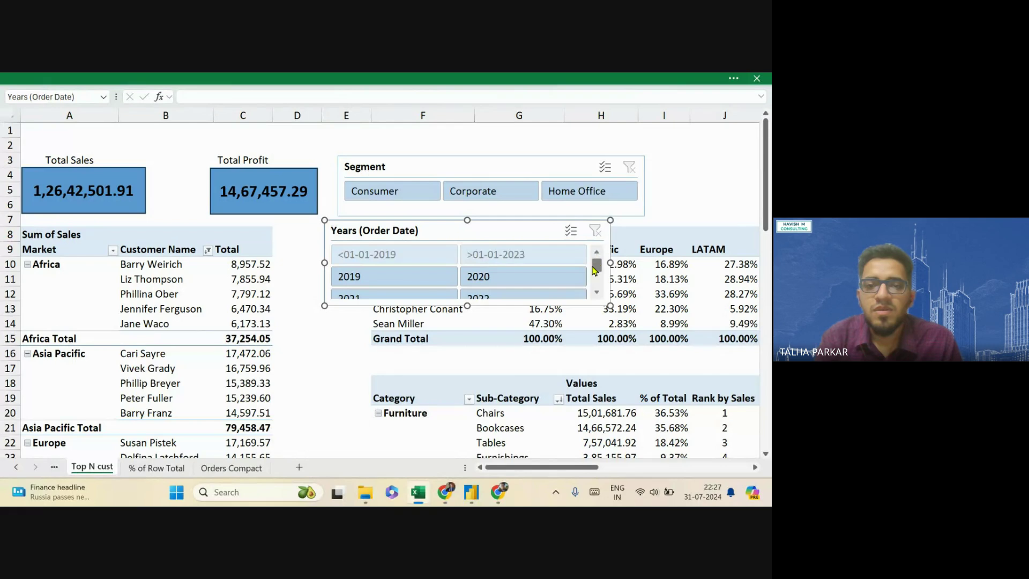
Increase the Years (Order Date) slicer's height to 3.2 cm so the 2019 to 2022 buttons fit fully in view
left_click(597, 292)
left_click(598, 292)
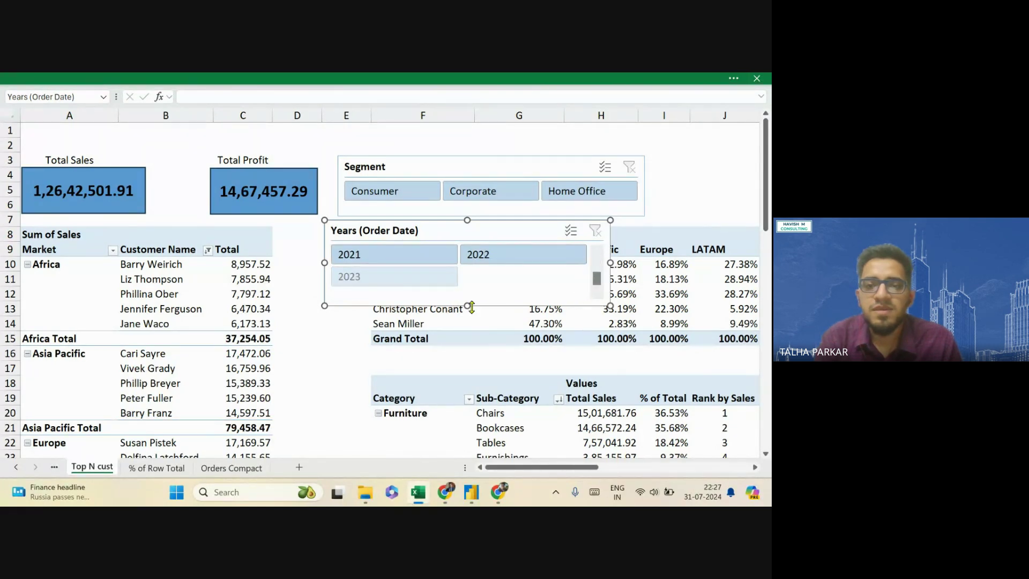
left_click_drag(467, 305, 467, 307)
scroll(598, 265, "up", 2)
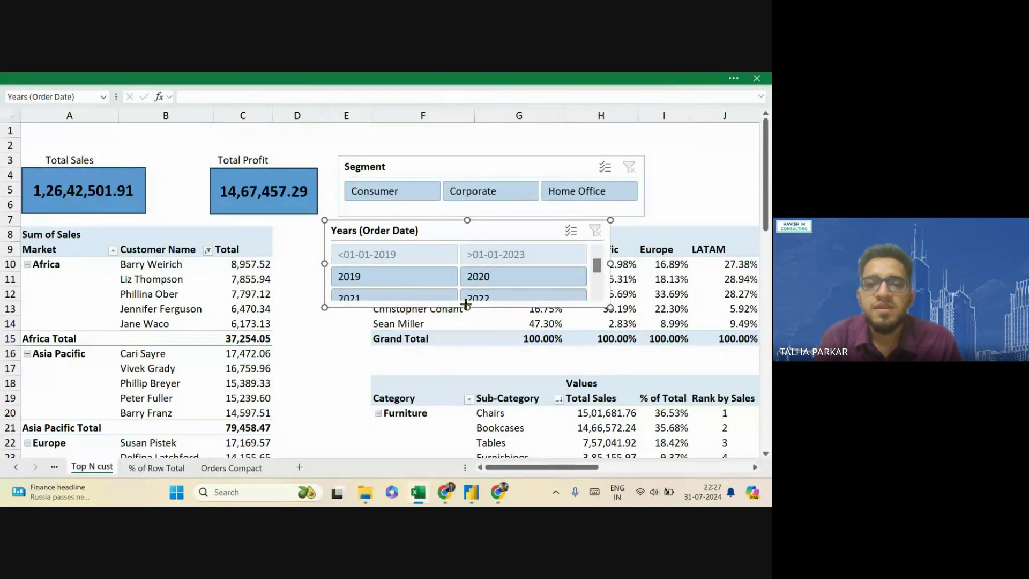
left_click_drag(465, 305, 466, 312)
scroll(605, 309, "down", 2)
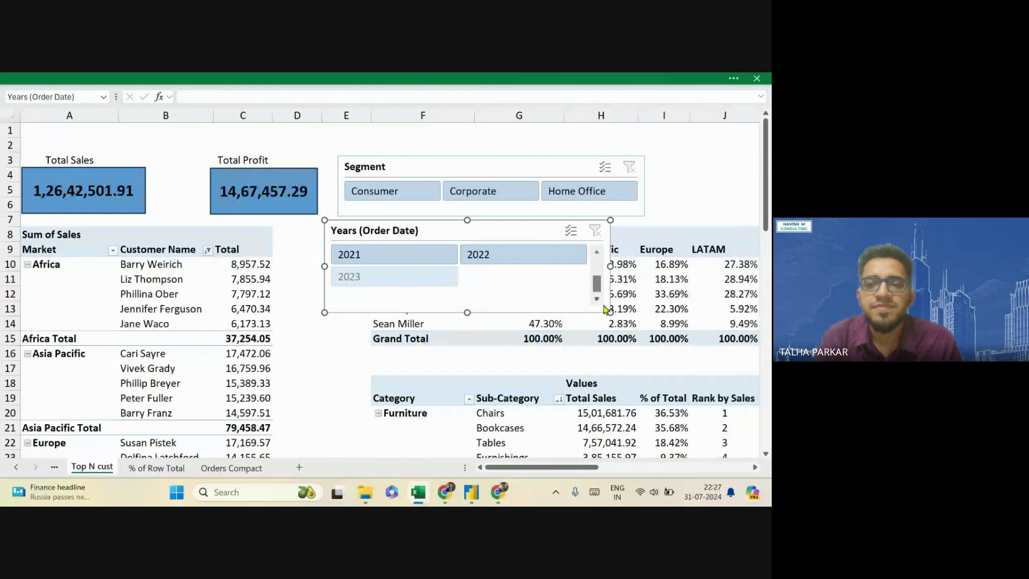
left_click(596, 256)
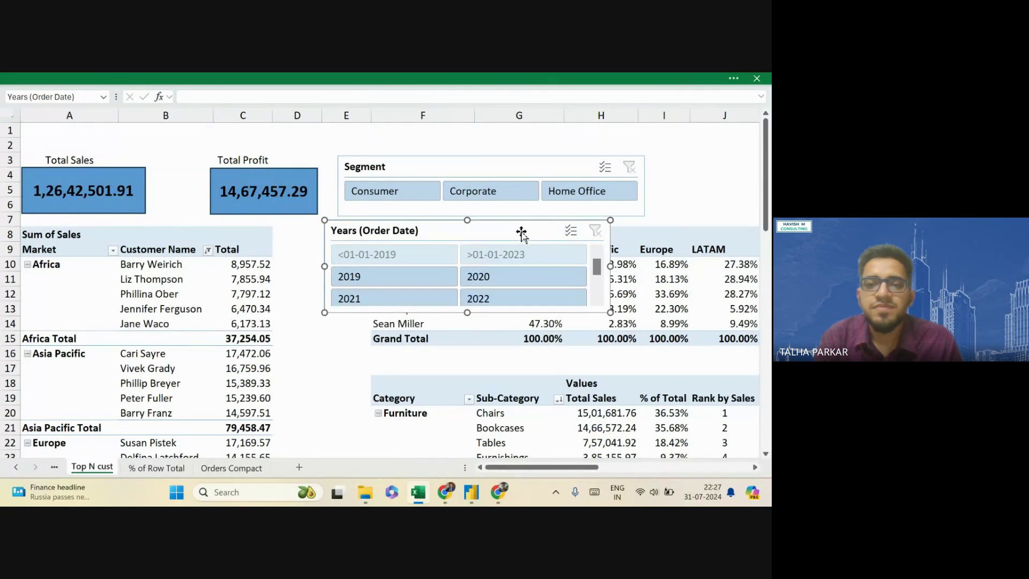
Move the Years (Order Date) slicer beside the Segment slicer, above the customer-by-market pivot table
left_click_drag(522, 229, 674, 176)
scroll(419, 314, "right", 2)
scroll(419, 314, "right", 1)
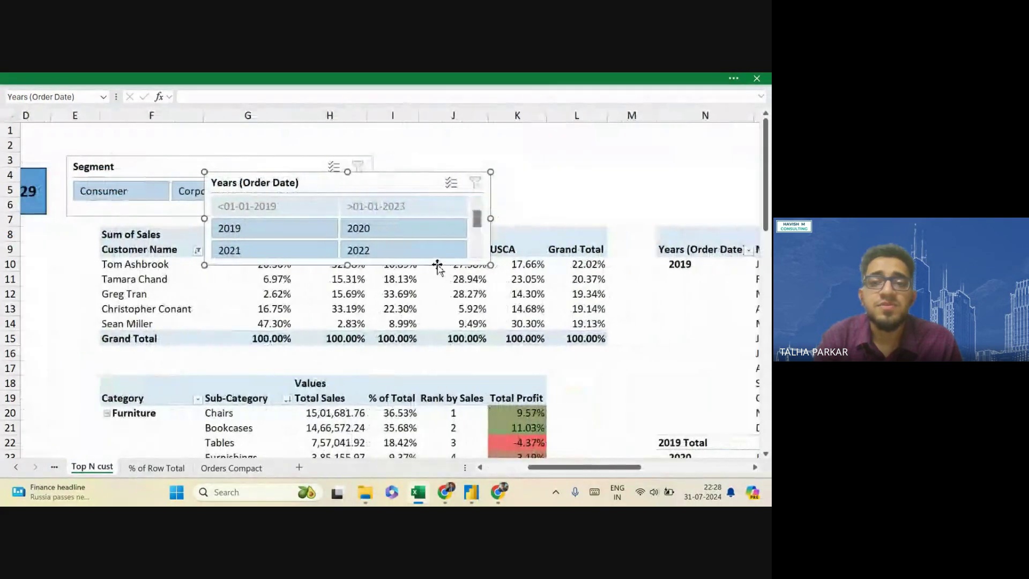
left_click_drag(382, 179, 560, 133)
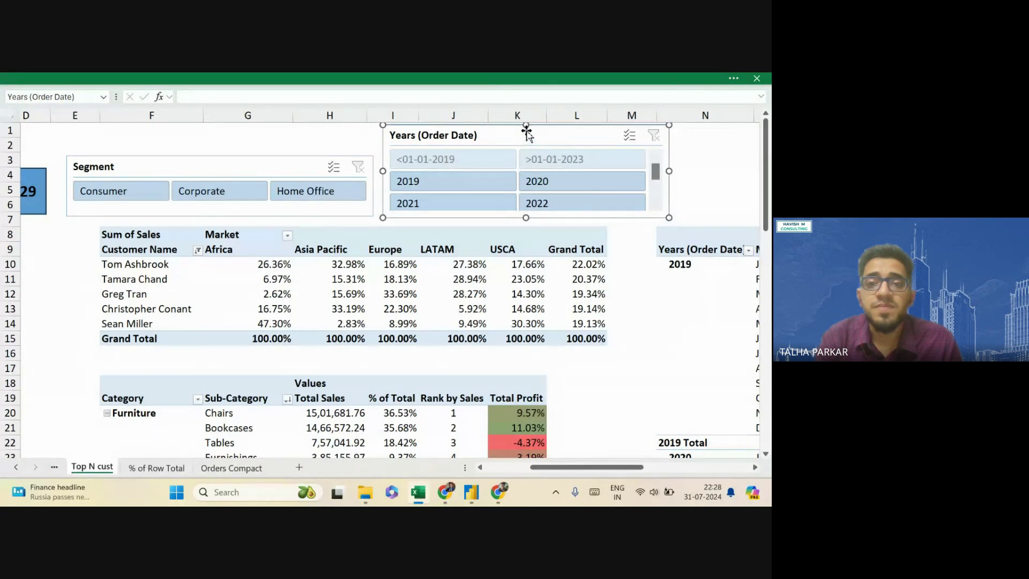
Connect the Years (Order Date) slicer also to Time Period Analysis, Cat and subCat analysis, and the % of Column Total pivot tables
scroll(520, 131, "down", 3, "ctrl")
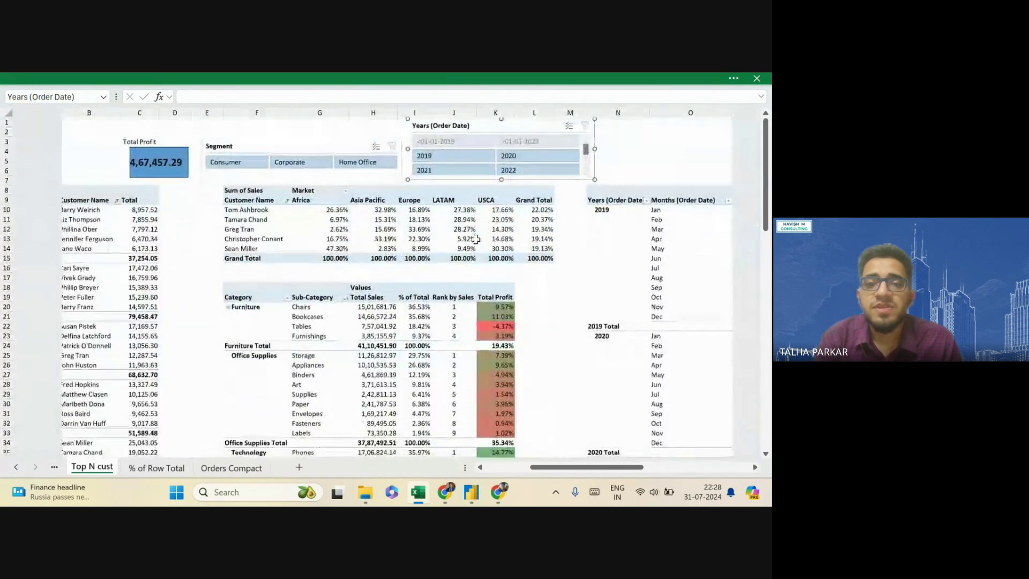
left_click(569, 79)
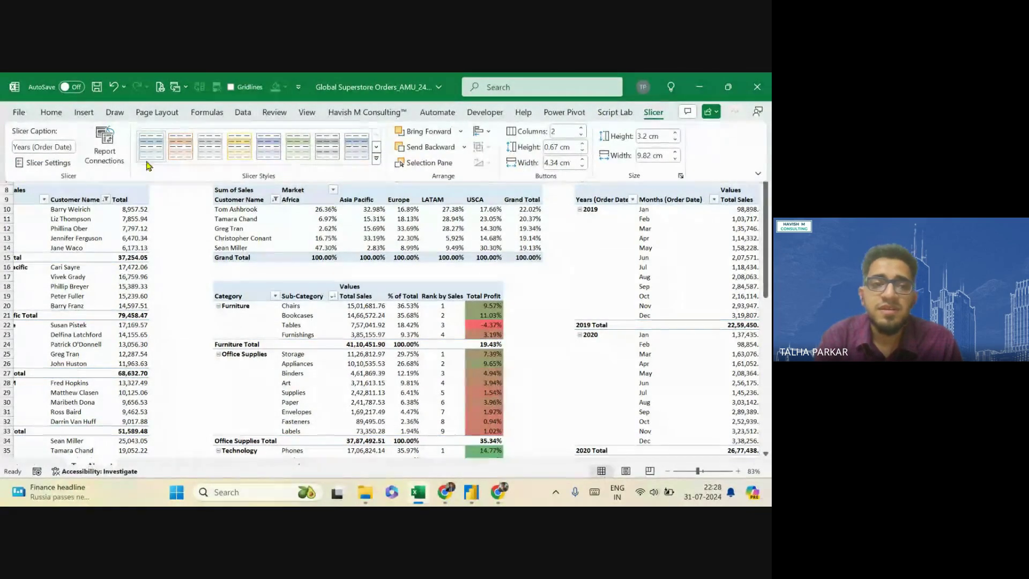
left_click(105, 146)
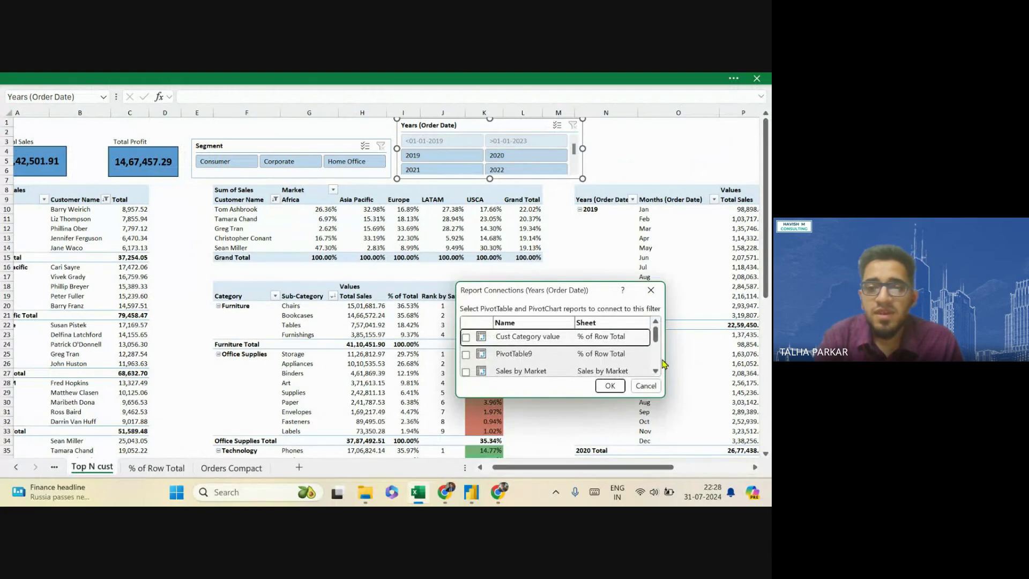
left_click_drag(665, 395, 768, 482)
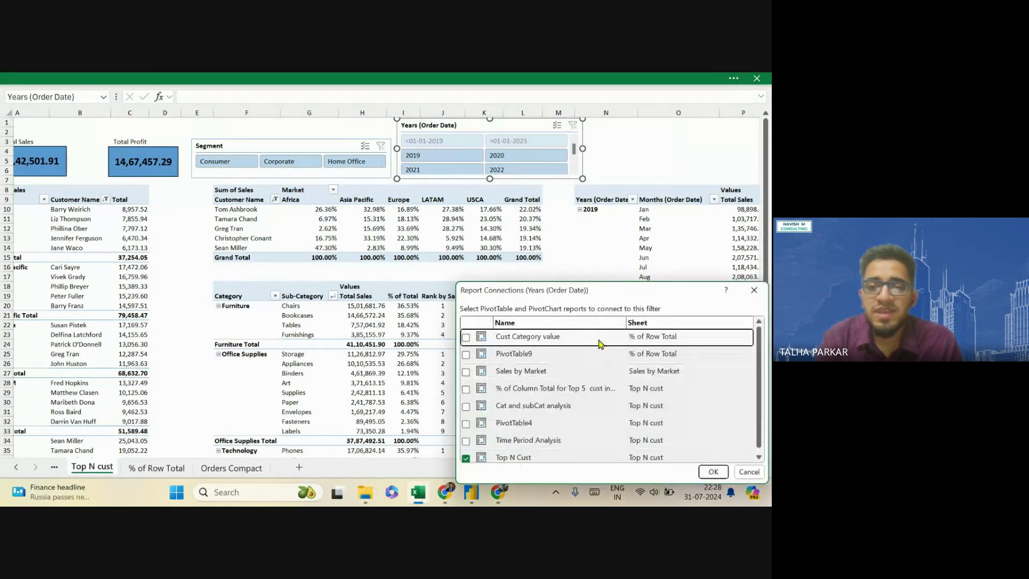
left_click_drag(590, 301, 555, 161)
left_click(430, 302)
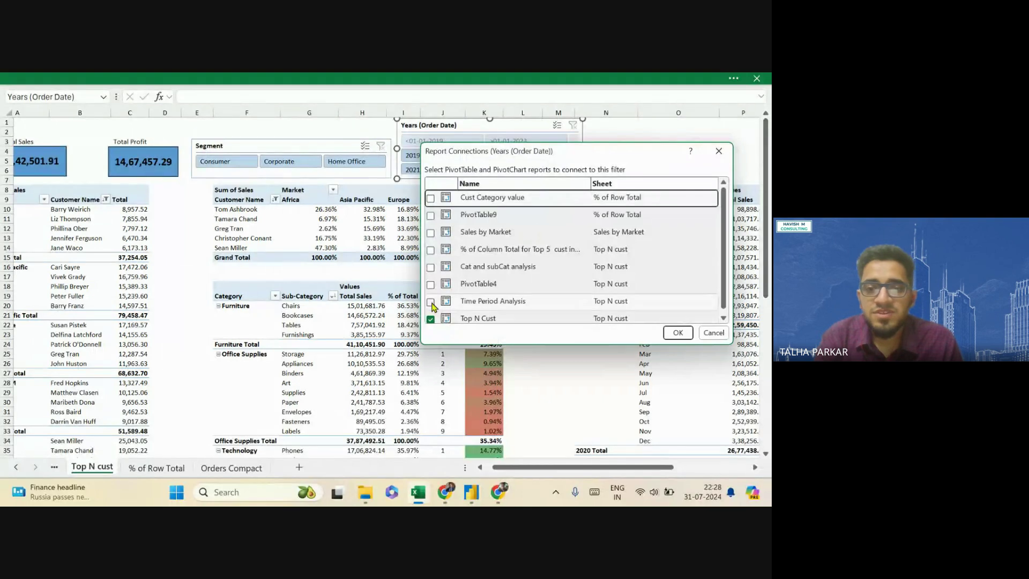
left_click(431, 266)
left_click(430, 254)
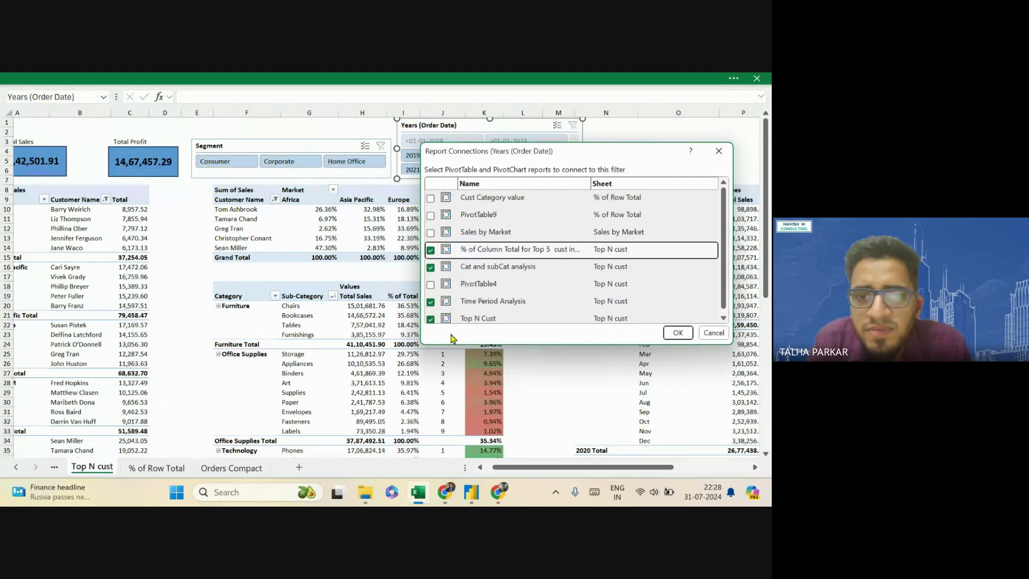
left_click(674, 333)
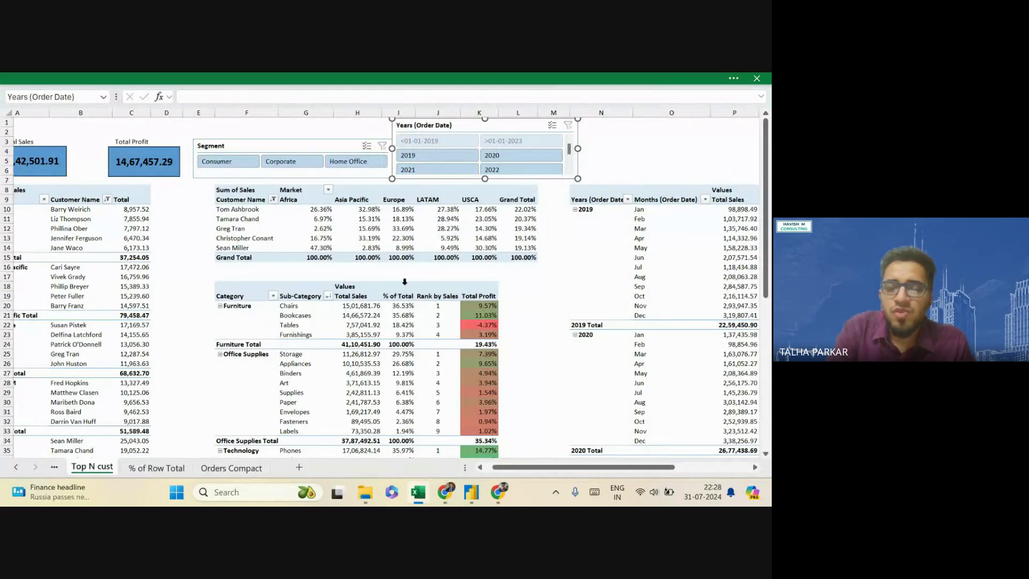
Test the slicers by filtering to 2019 and switching between the Consumer and Home Office segments, checking the pivot tables and cards
scroll(404, 281, "down", 2)
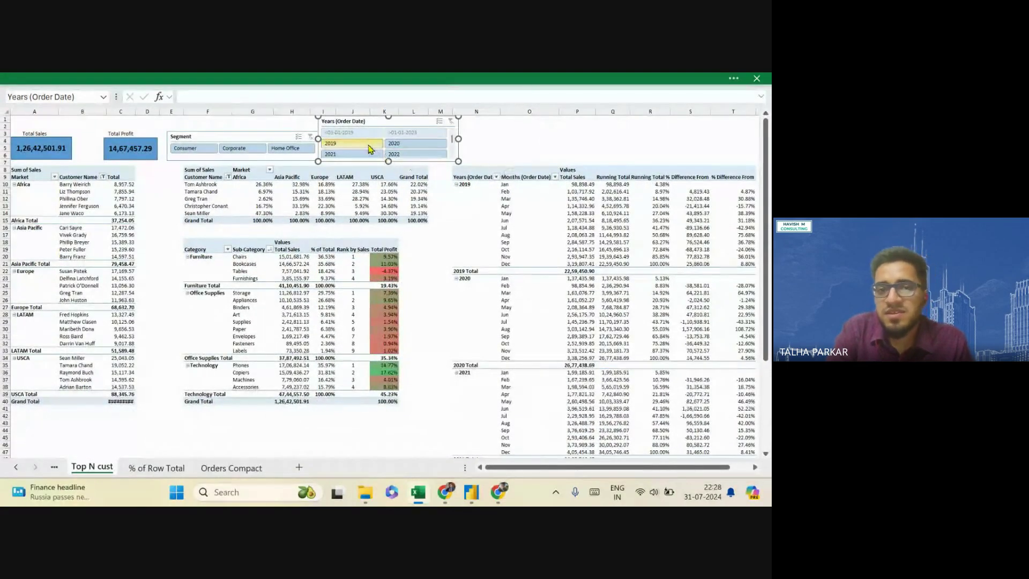
left_click(368, 149)
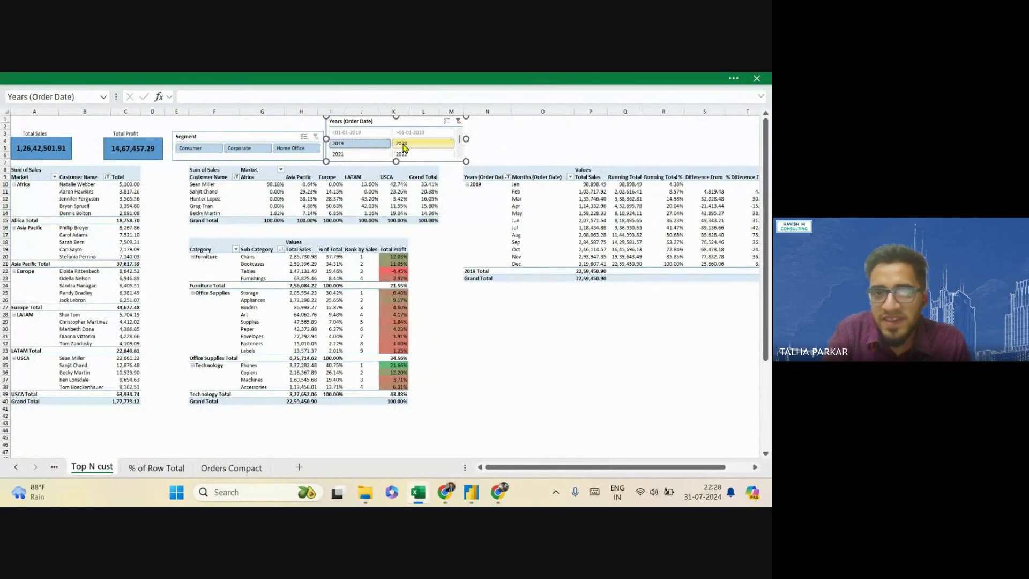
left_click(295, 153)
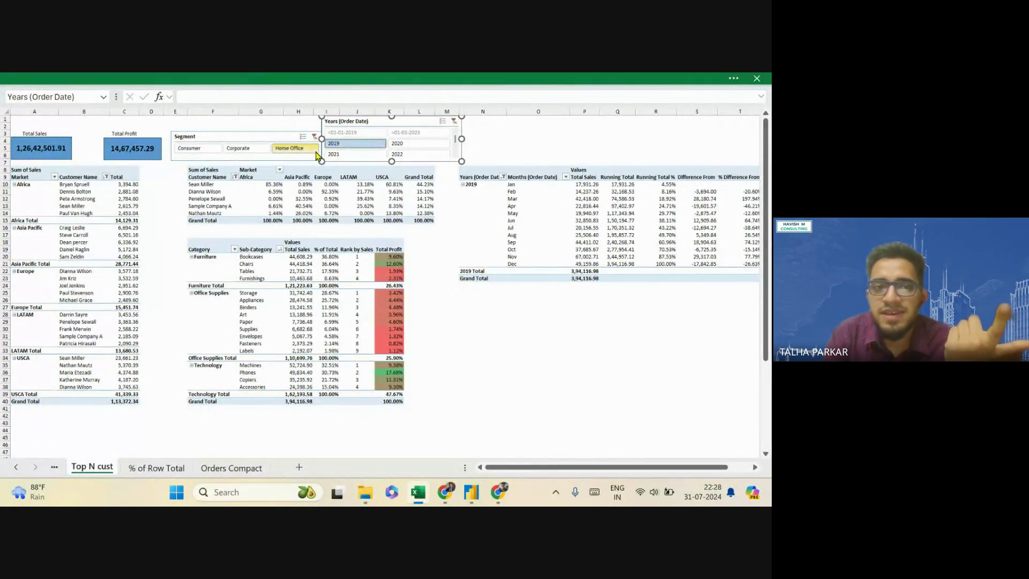
left_click(197, 149)
left_click(280, 153)
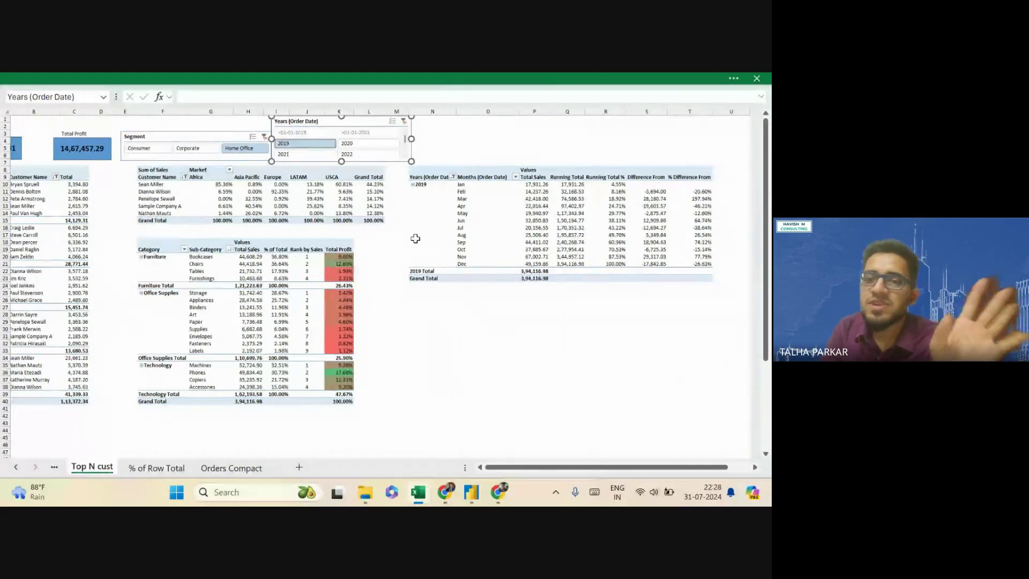
scroll(416, 238, "left", 10)
scroll(415, 238, "right", 10)
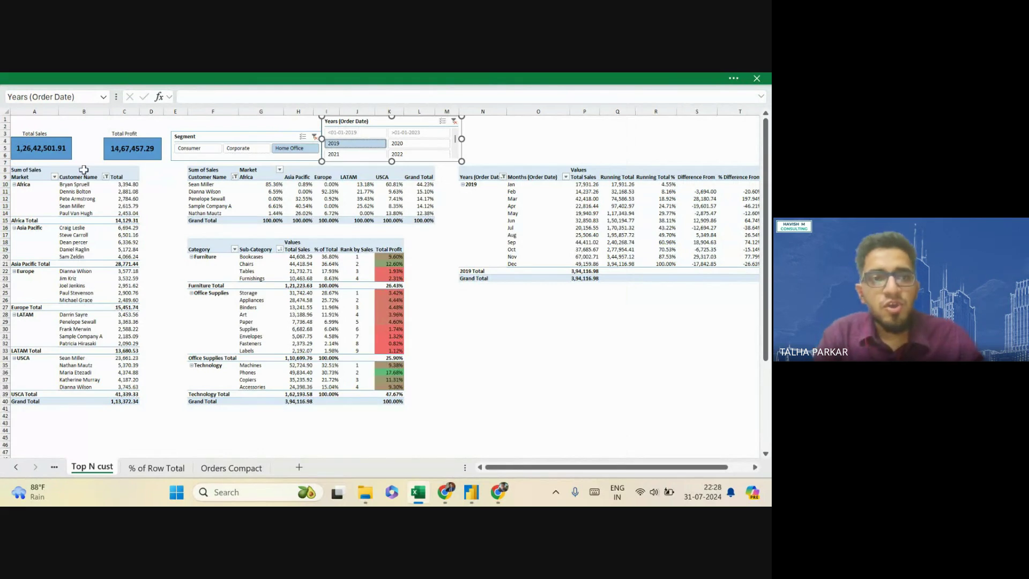
key("ctrl")
key("ctrl")
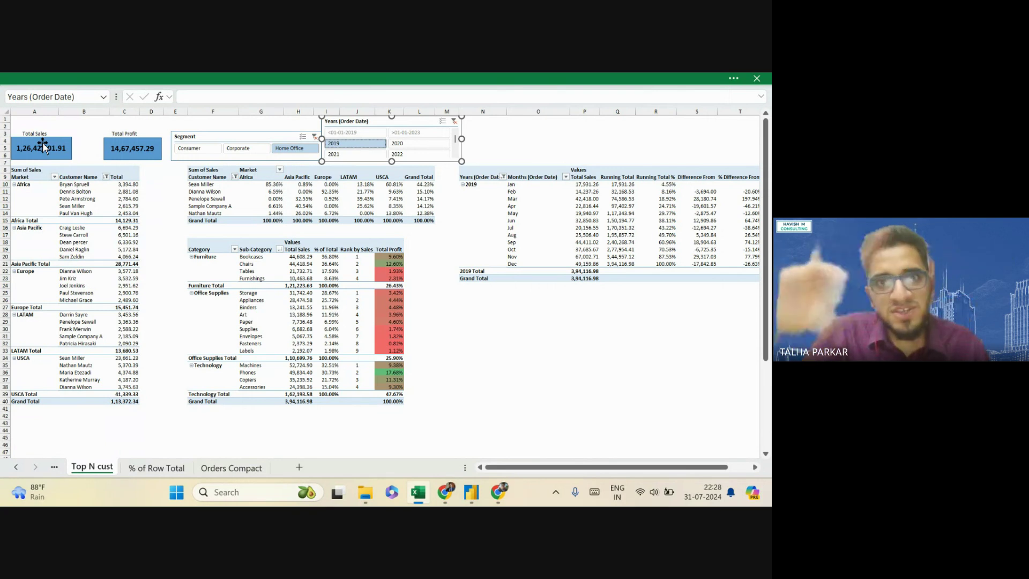
Try to unhide the columns beyond column U with only column U selected
scroll(397, 218, "right", 10)
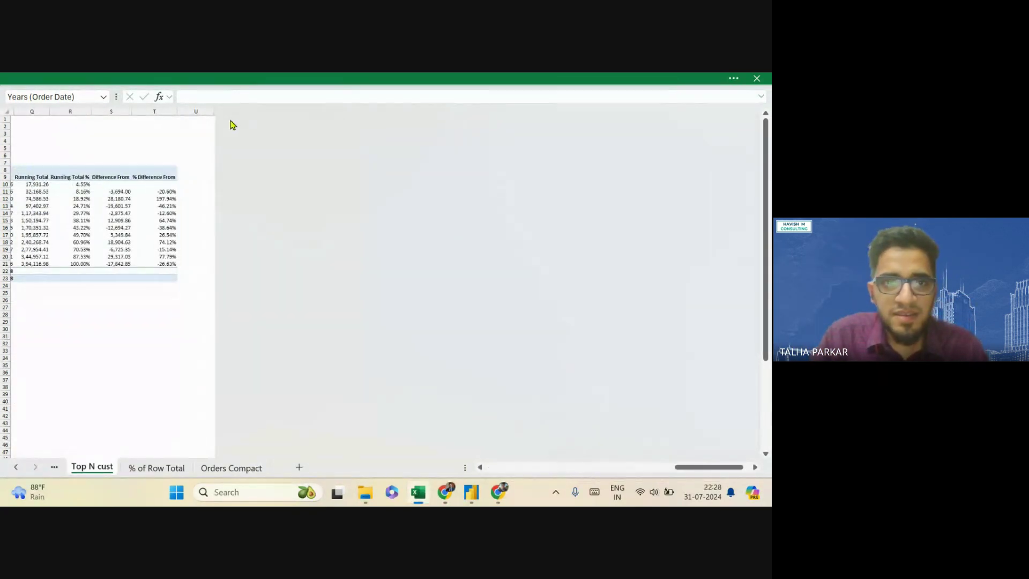
left_click(196, 111)
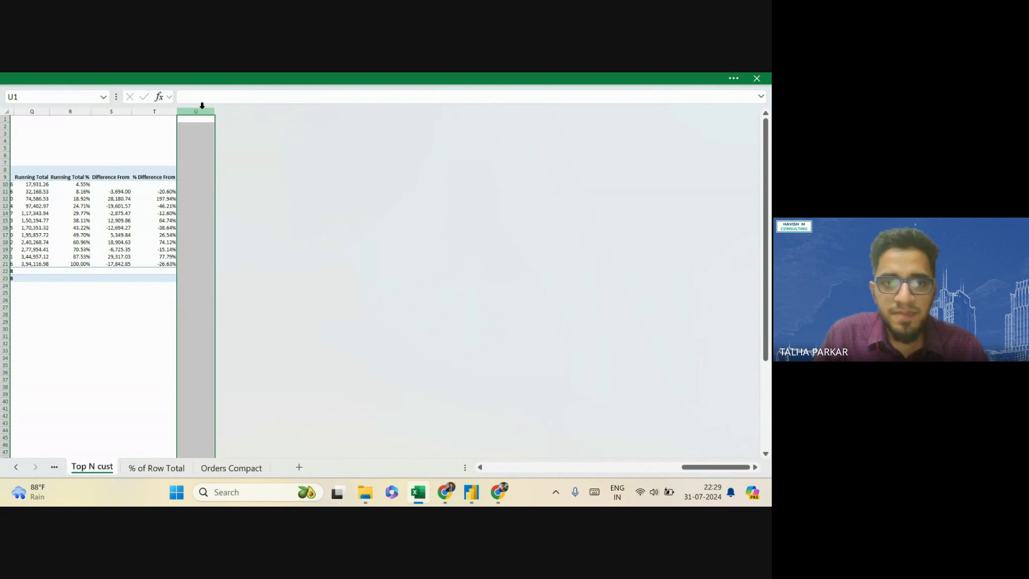
right_click(202, 105)
left_click(271, 333)
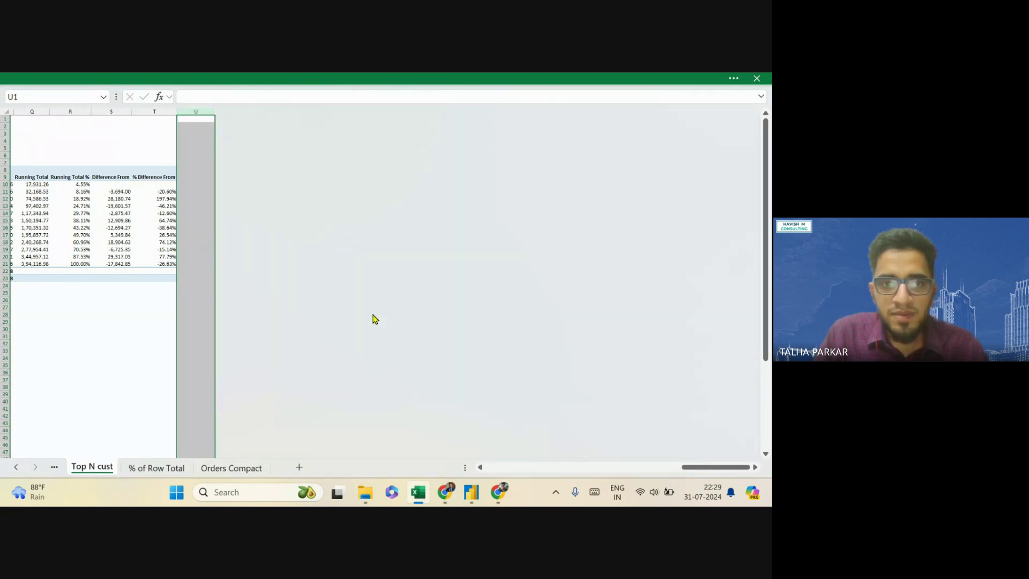
left_click(348, 78)
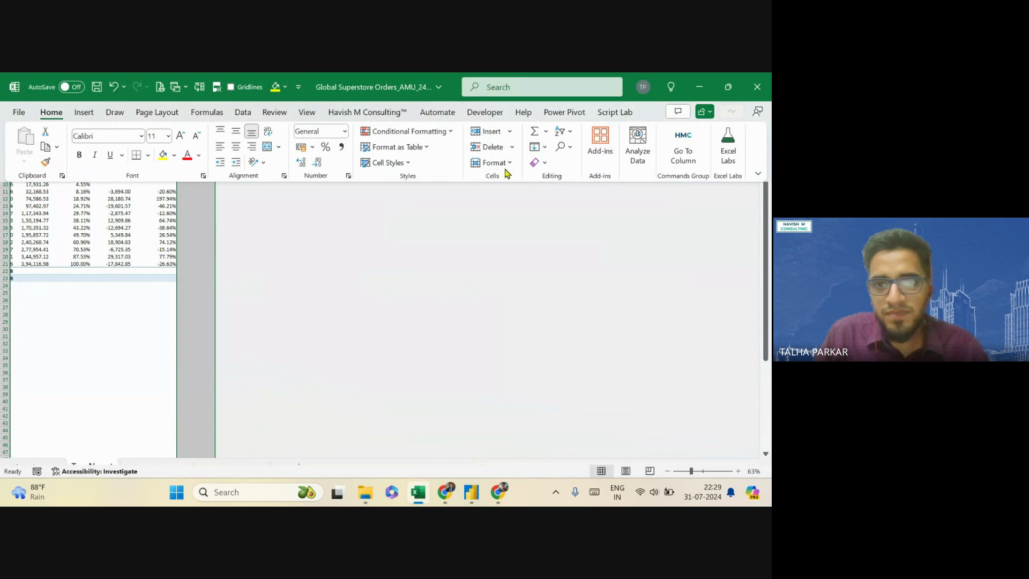
left_click(504, 168)
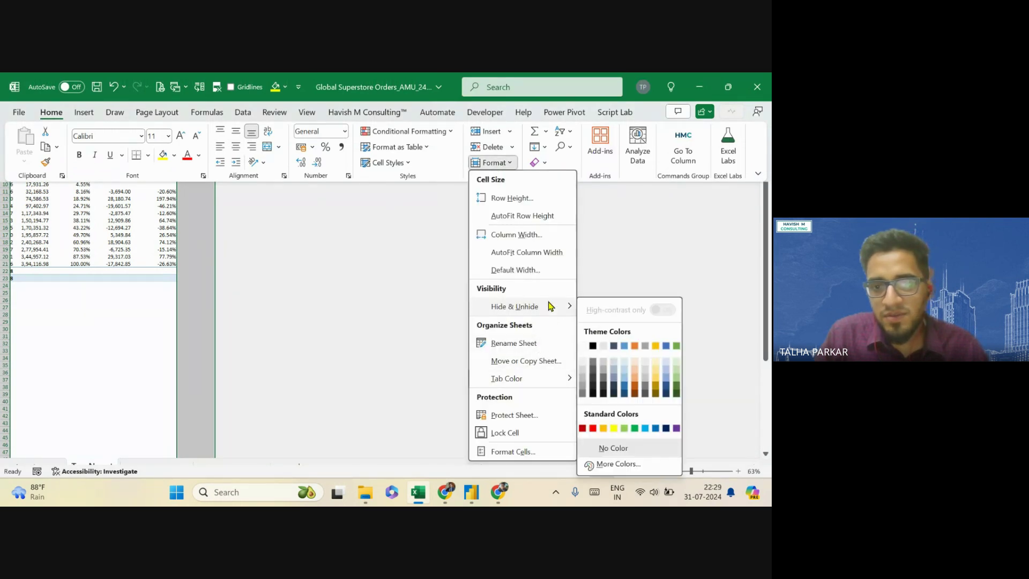
mouse_move(558, 306)
left_click(625, 379)
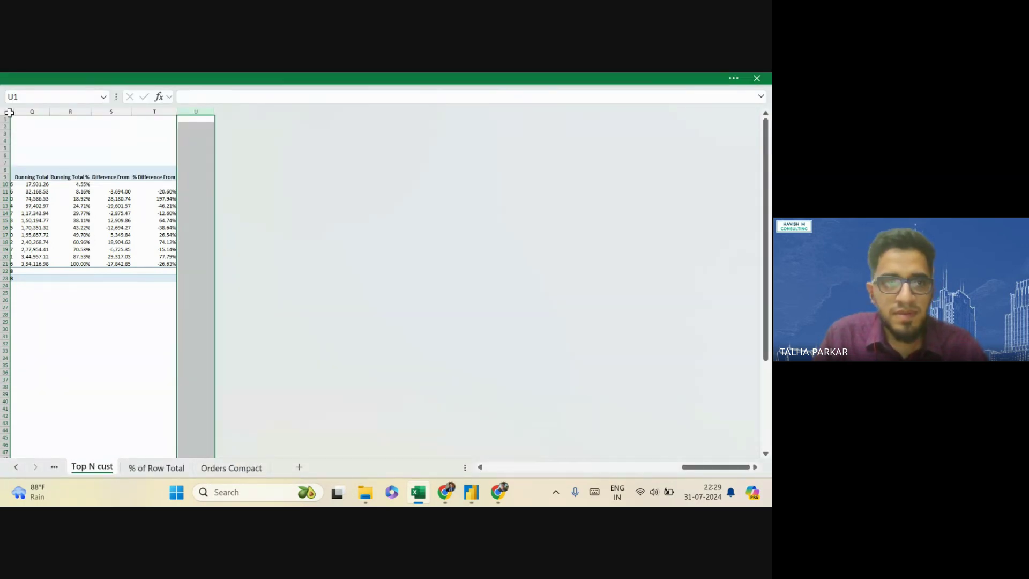
Select the whole Top N cust sheet and unhide its columns to reveal the pivot table behind the cards
left_click(8, 111)
left_click(356, 75)
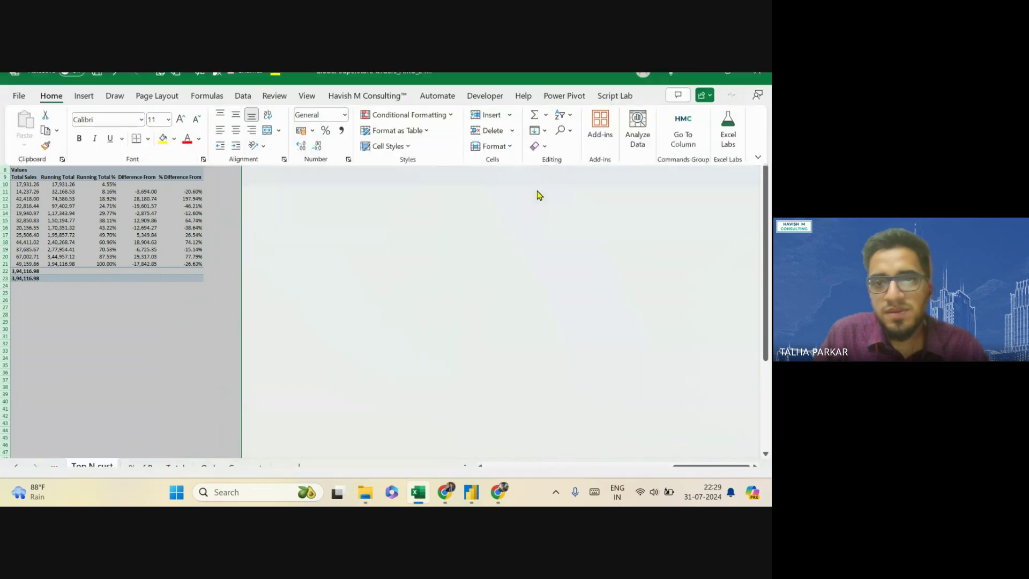
left_click(499, 162)
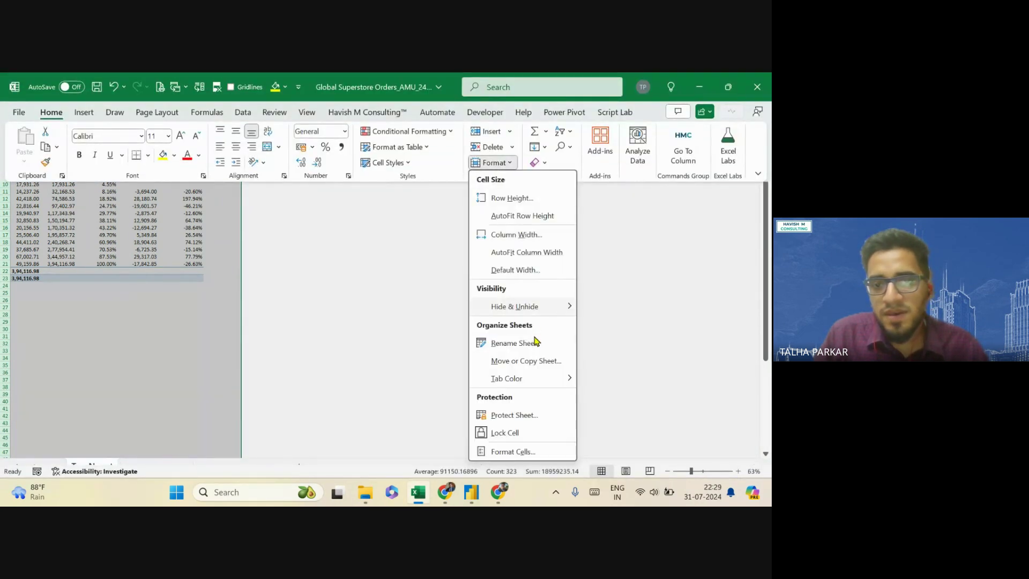
mouse_move(543, 311)
left_click(611, 379)
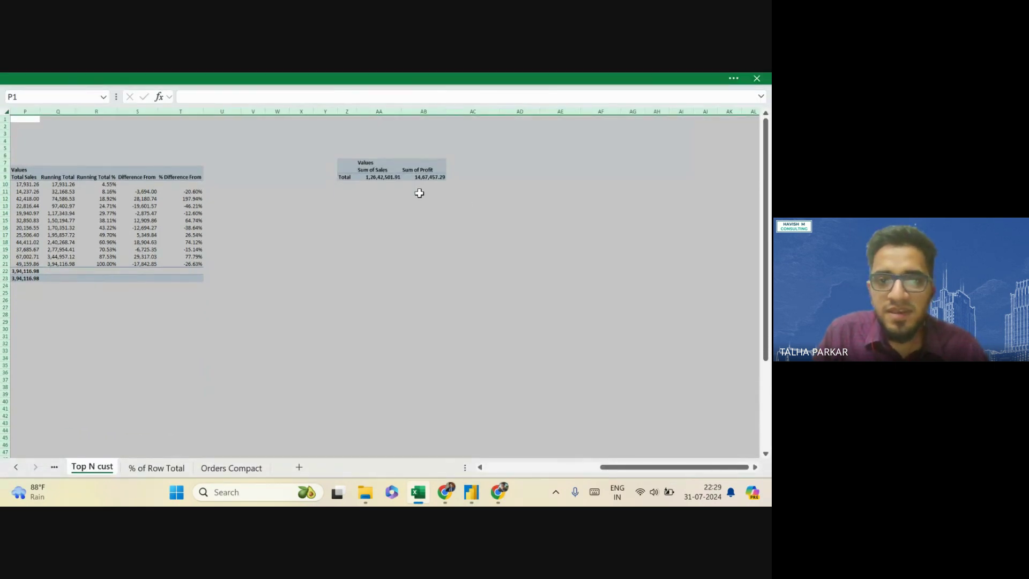
Try adding Years (Order Date) to the columns of the Sum of Sales and Sum of Profit pivot table, check the cards, and undo it
left_click(393, 177)
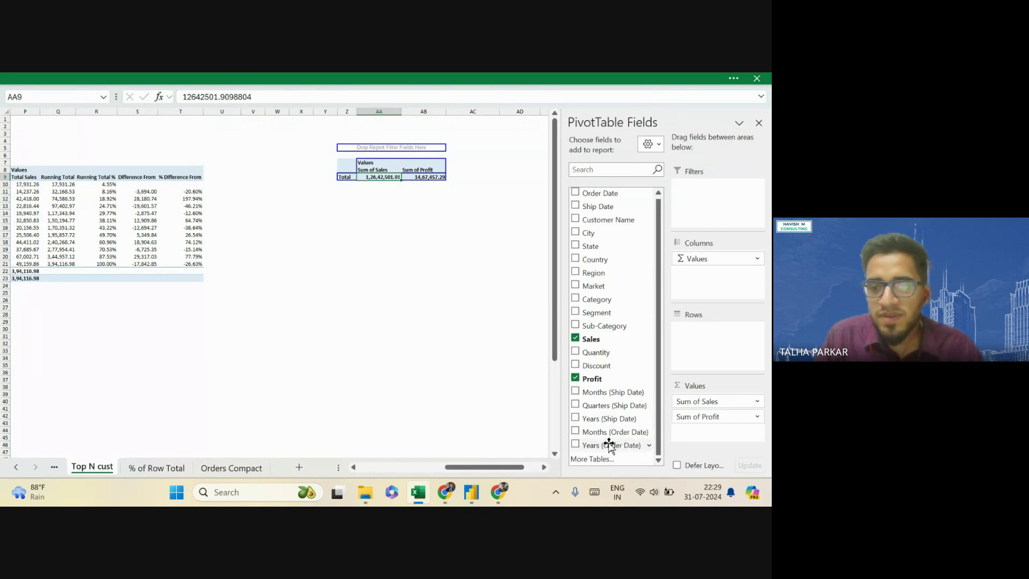
left_click_drag(606, 444, 702, 260)
scroll(427, 230, "right", 3)
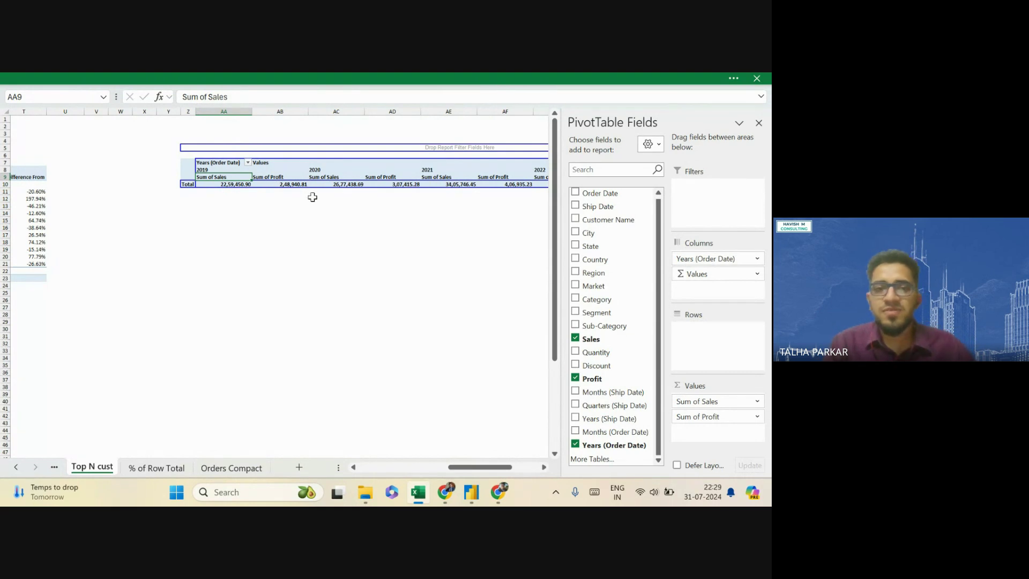
scroll(316, 200, "left", 10)
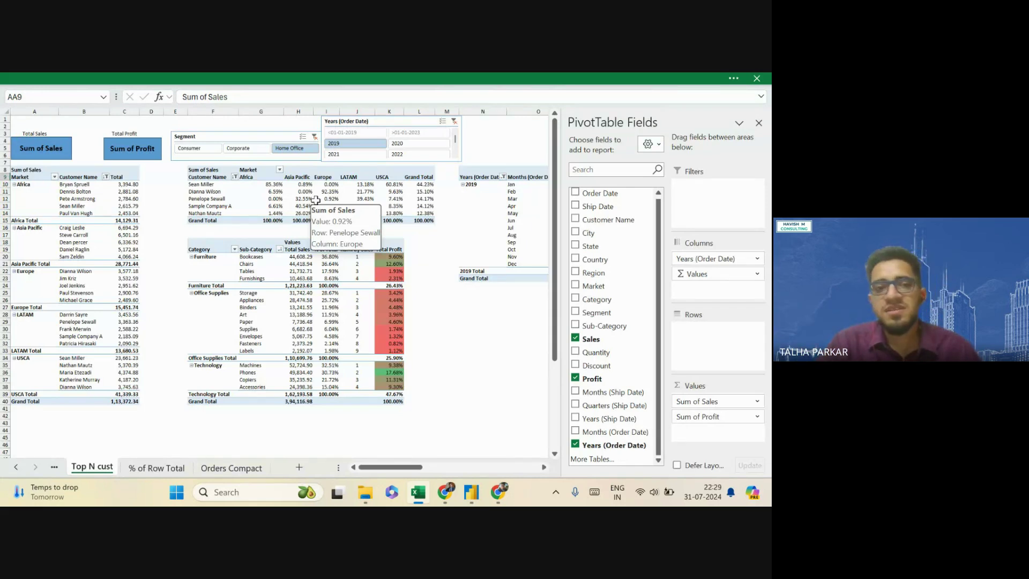
scroll(347, 243, "right", 10)
key("ctrl+z")
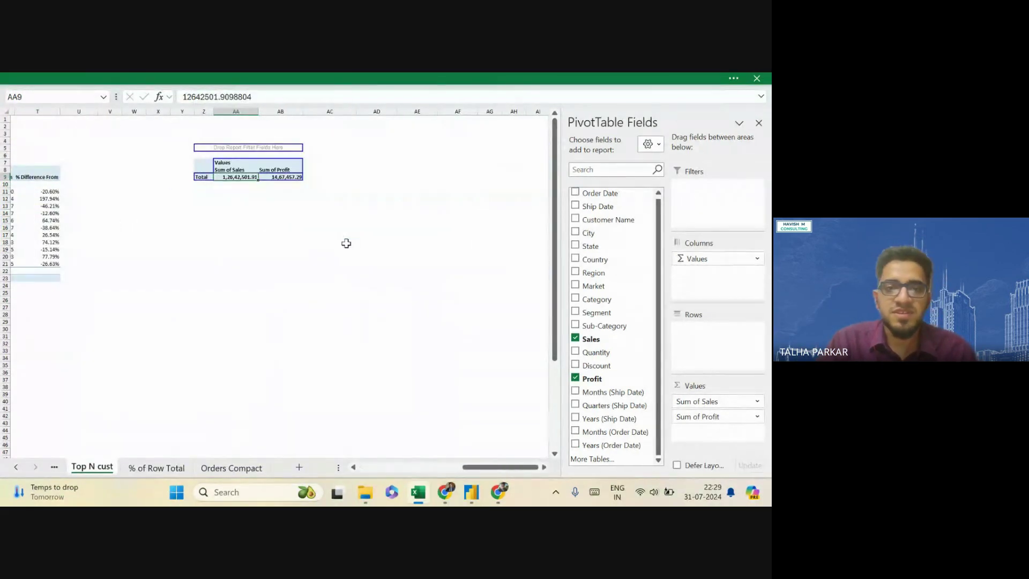
Undo the column unhiding and the latest Segment slicer selections, back to the Consumer segment
key("ctrl+z")
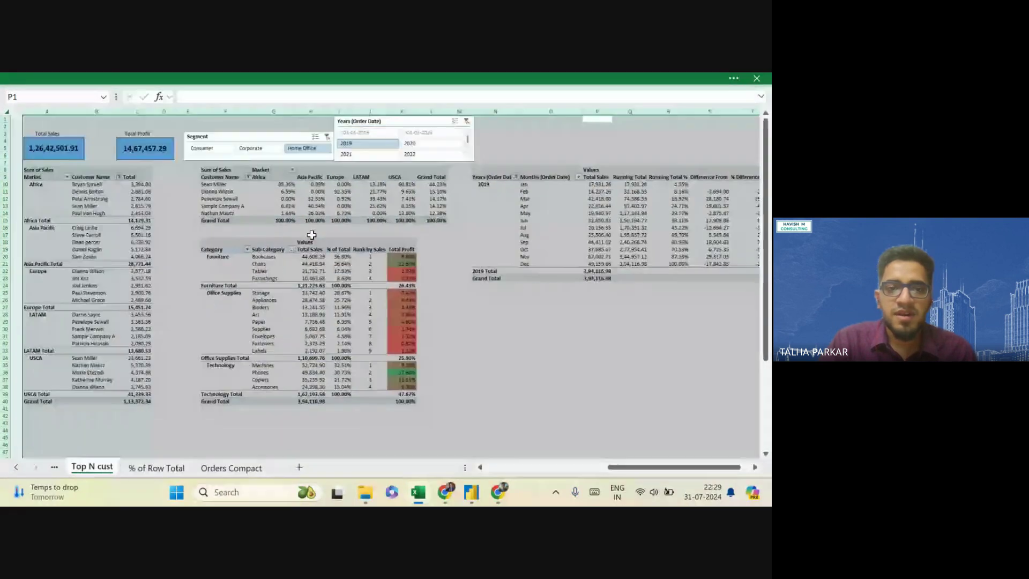
scroll(312, 235, "right", 8)
scroll(312, 235, "left", 5)
key("ctrl+z")
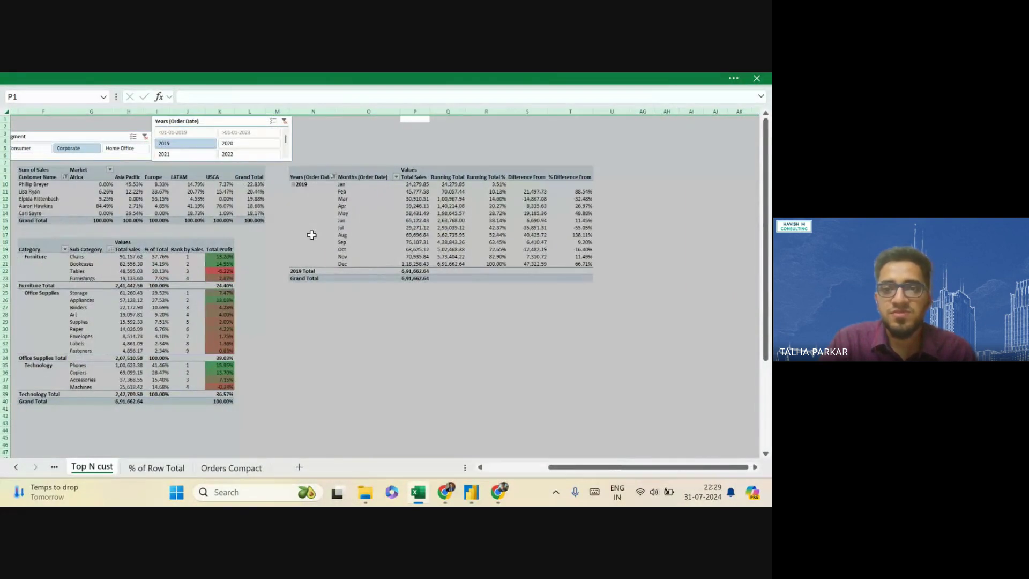
left_click(357, 303)
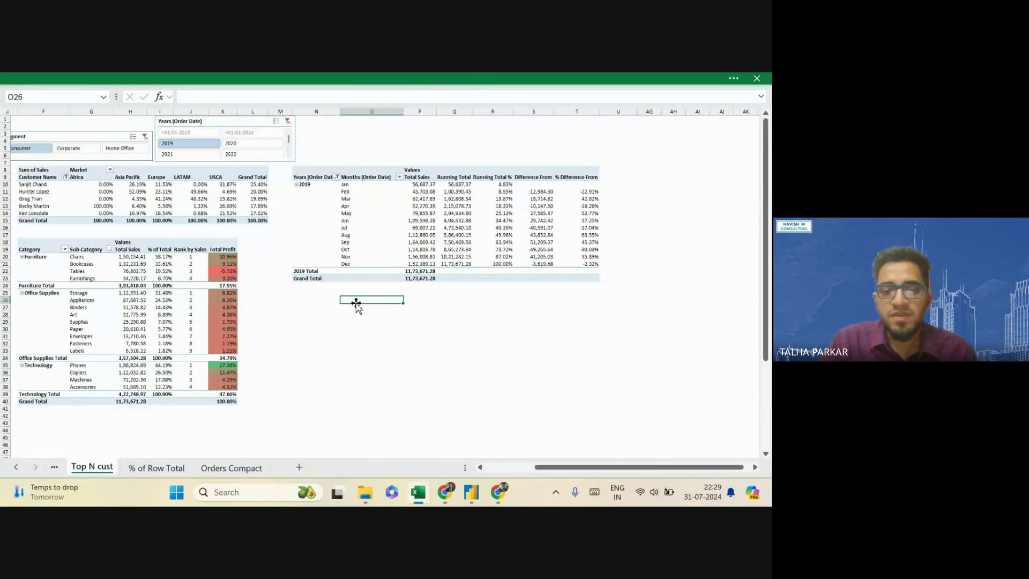
Undo one more Segment slicer selection and look across the dashboard's cards and pivot tables
key("ctrl+z")
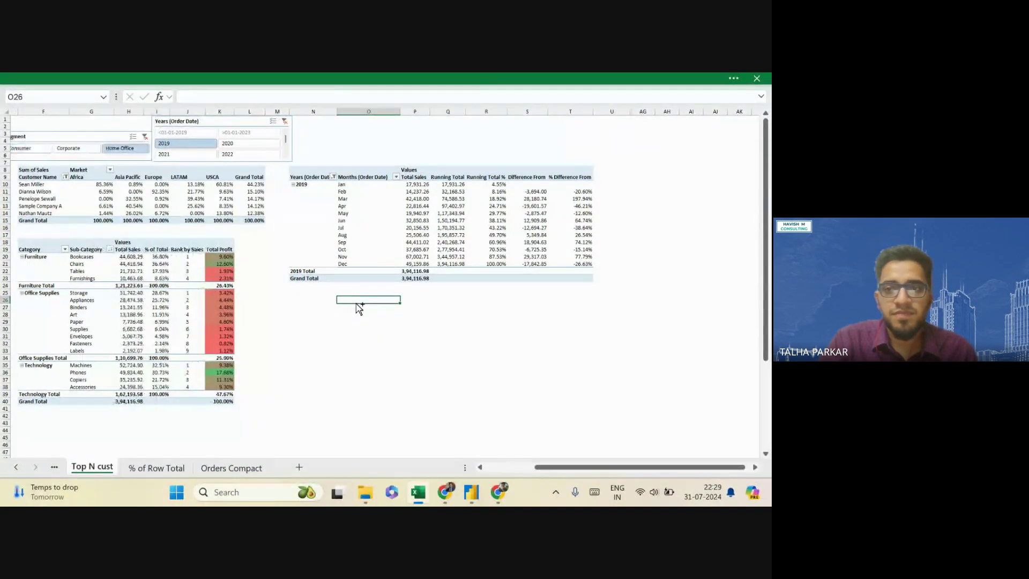
scroll(358, 307, "left", 4)
scroll(582, 247, "right", 7)
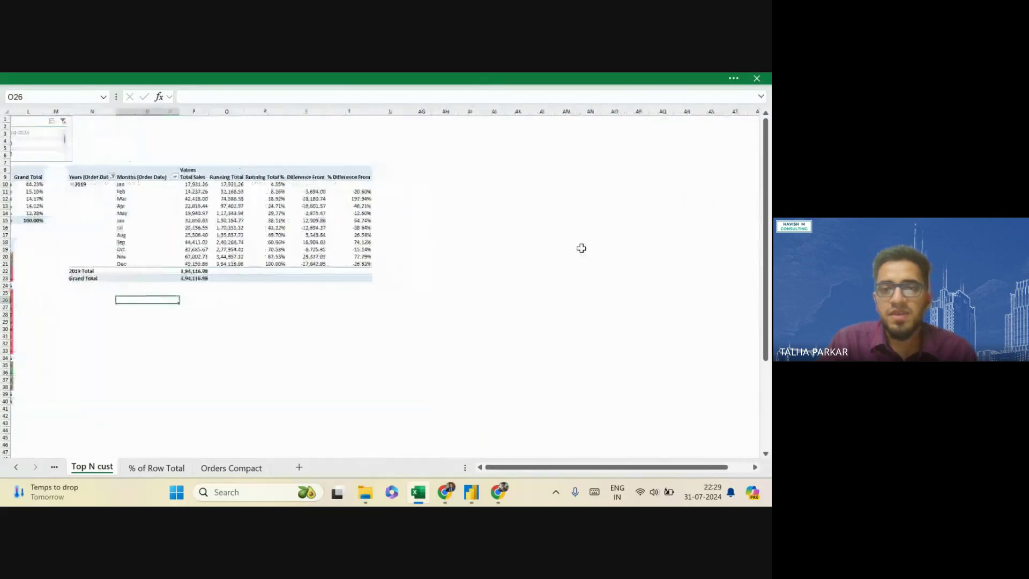
scroll(581, 248, "left", 7)
Test the slicers with Consumer for 2021 and 2022, and leave the dashboard filtered to Home Office and 2022
left_click(250, 146)
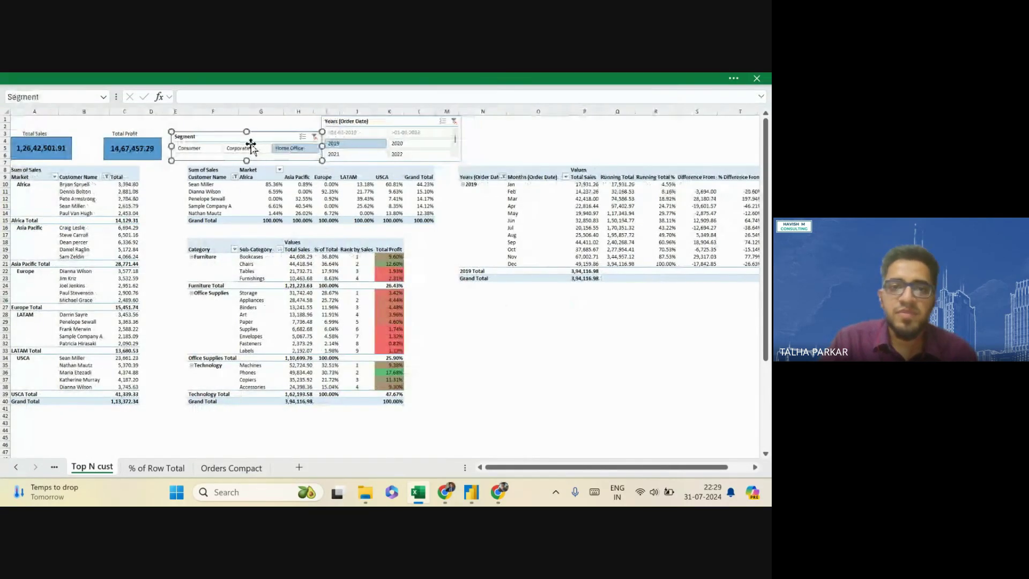
left_click(339, 155)
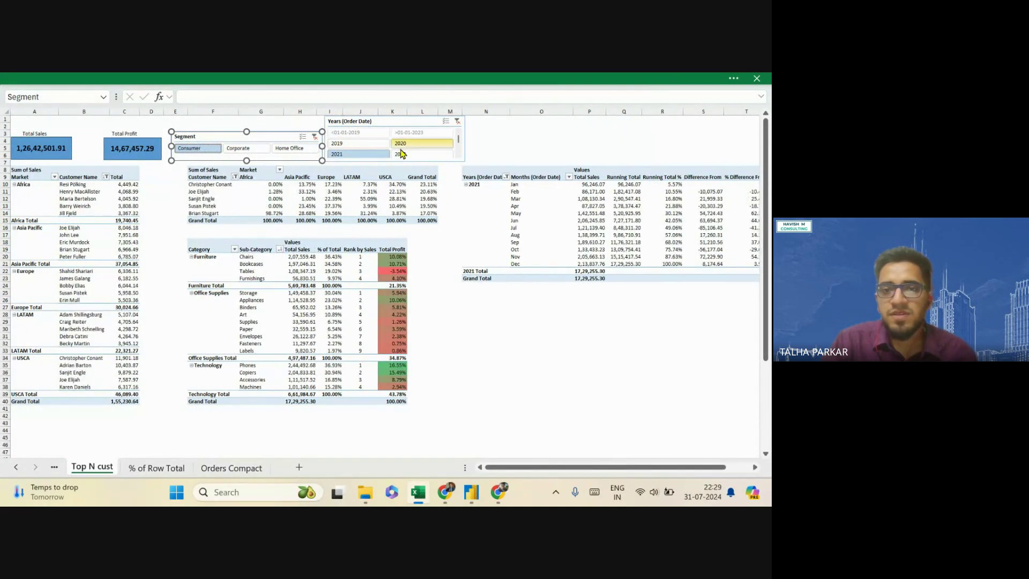
left_click(403, 157)
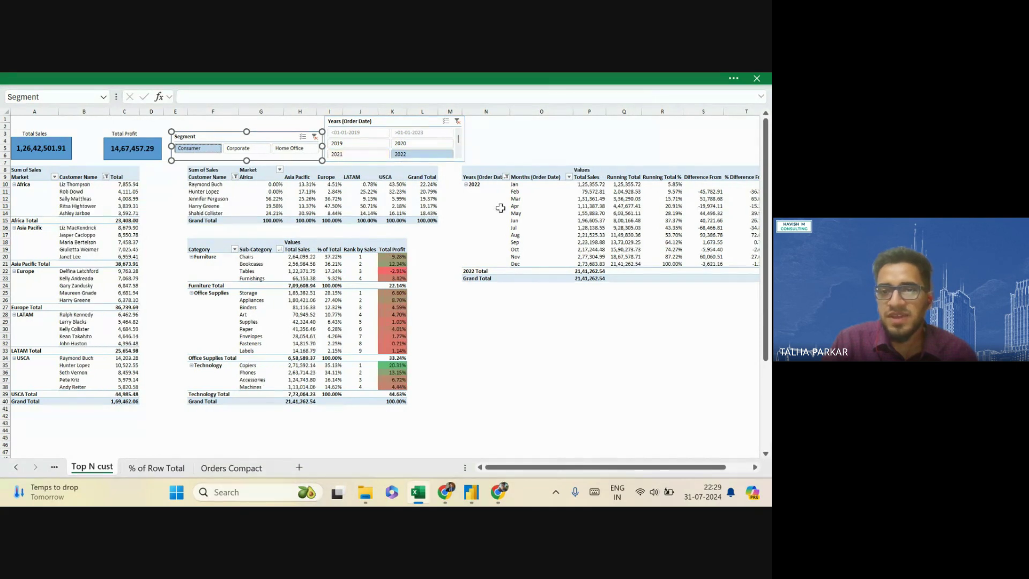
scroll(500, 208, "right", 1)
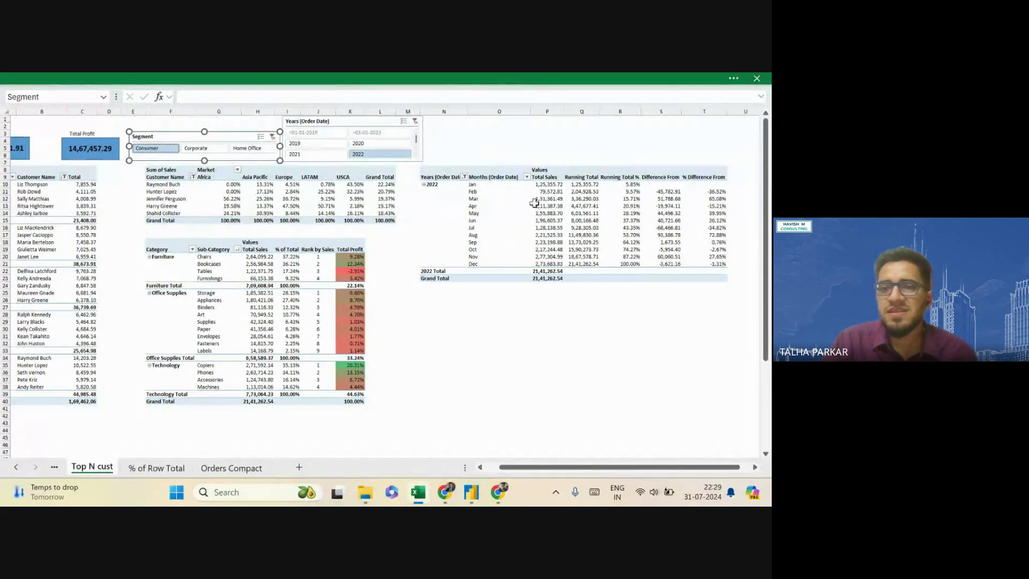
scroll(596, 224, "left", 1)
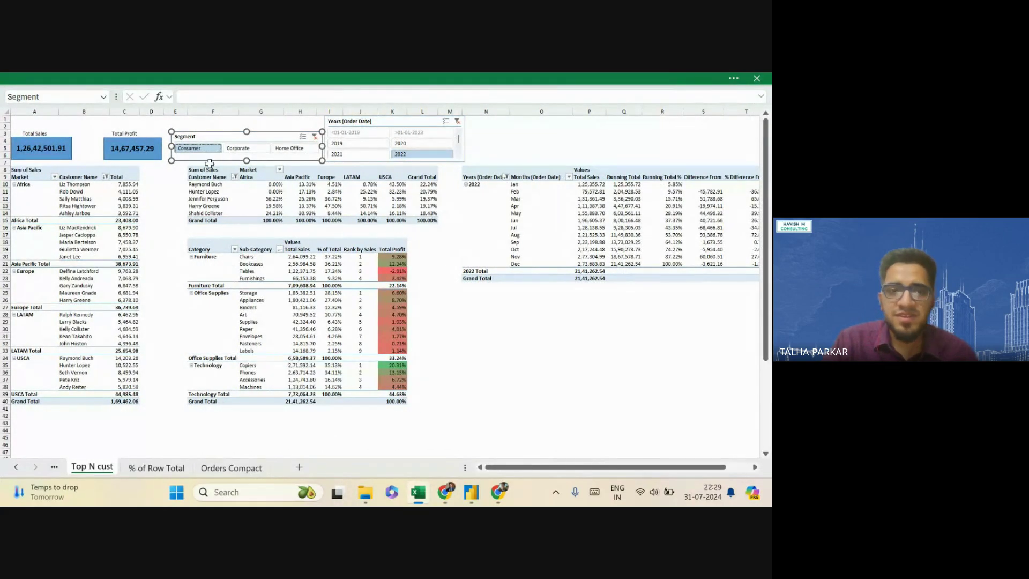
left_click(276, 148)
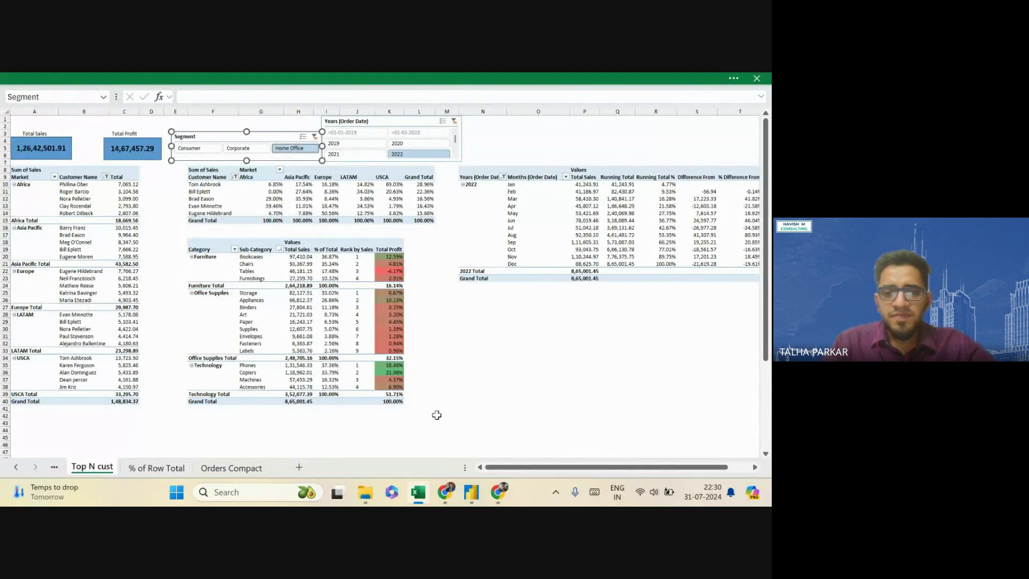
Switch to the Google Meet call and open the in-call messages to check for participants' questions
mouse_move(445, 481)
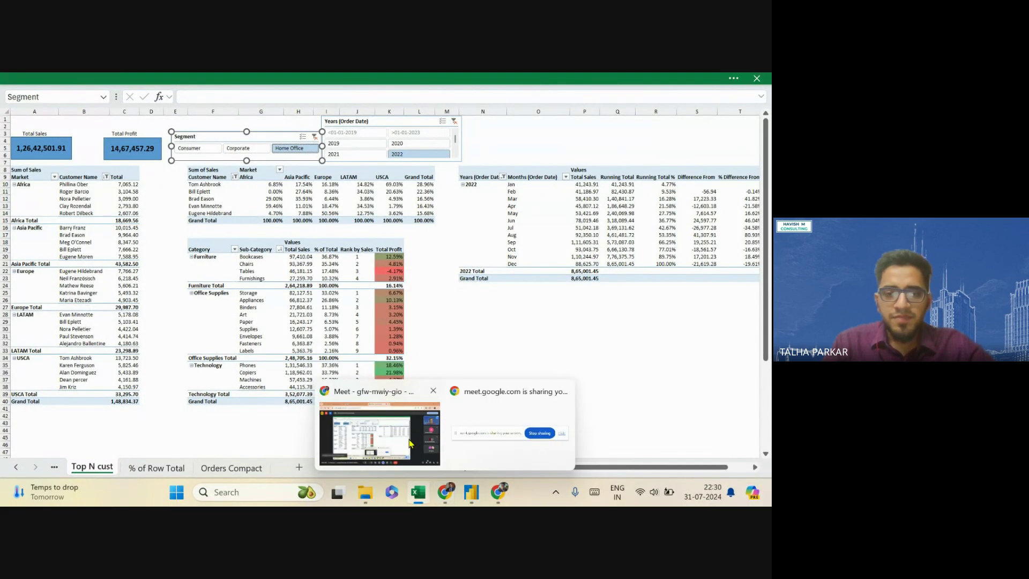
left_click(418, 426)
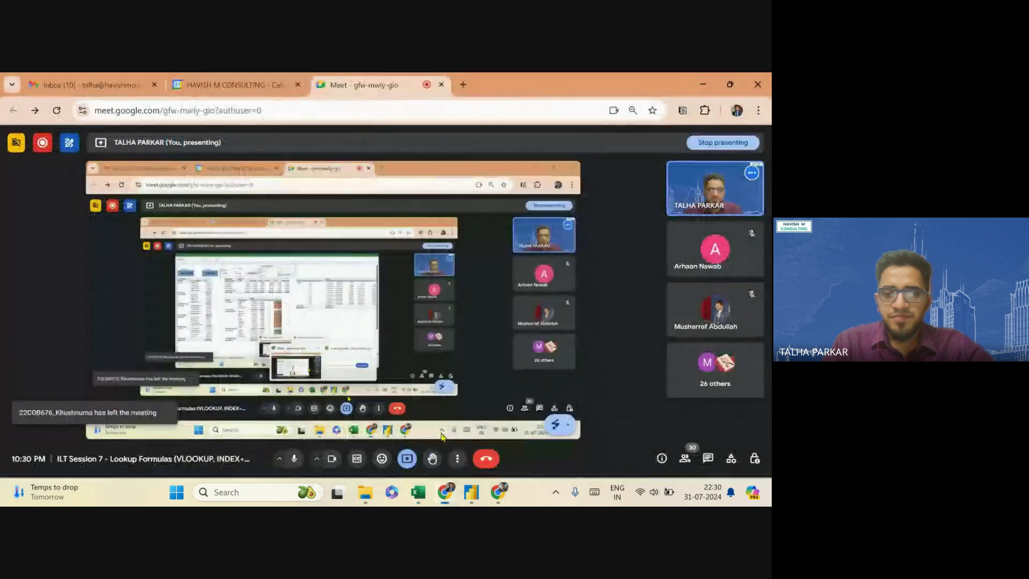
left_click(707, 459)
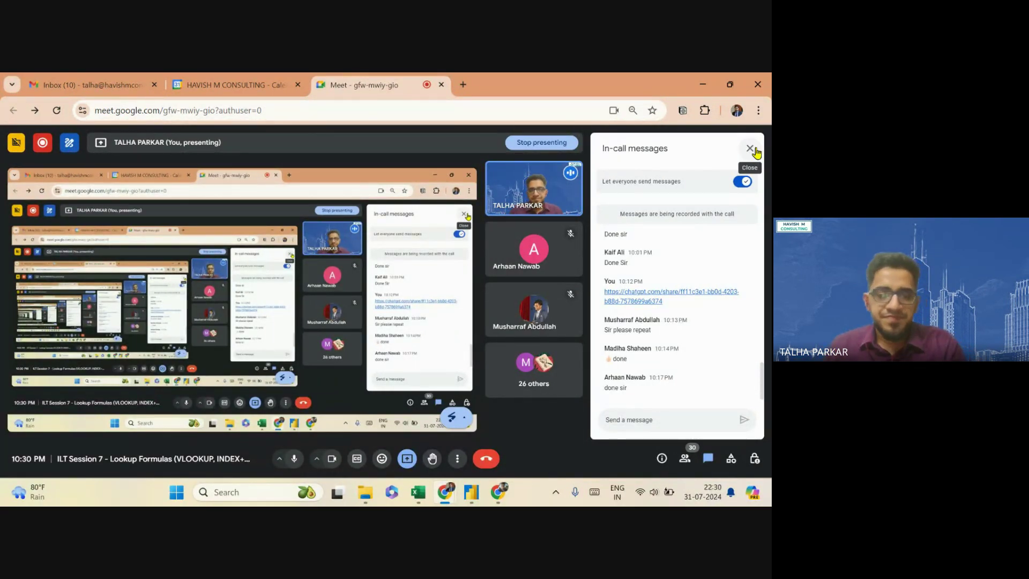
key("alt+Tab")
left_click(559, 214)
key("alt+Tab")
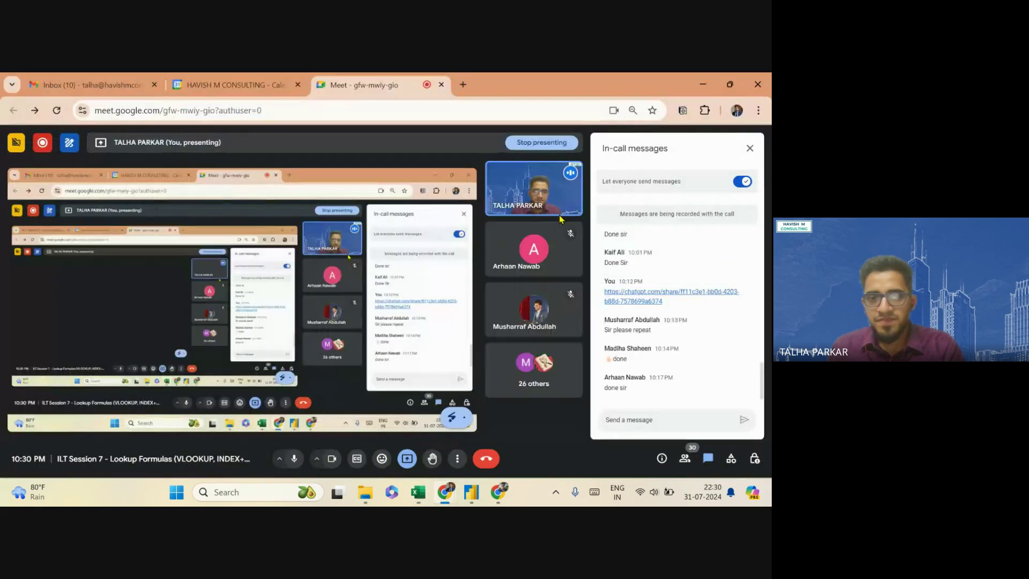
Switch back to the Excel workbook and examine the Top N cust dashboard up close, with an empty cell outside the pivot tables selected
key("alt+Tab")
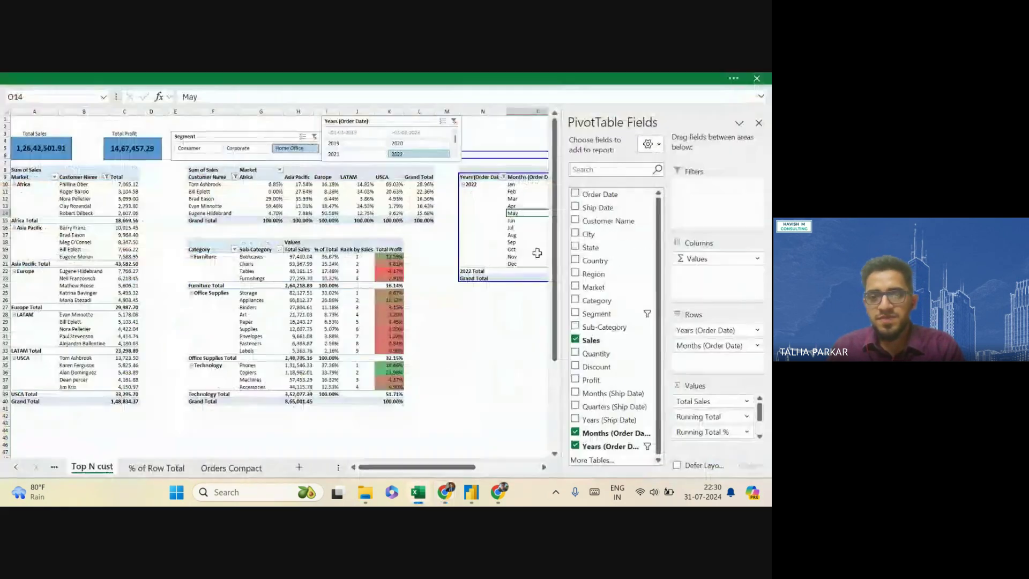
left_click(420, 322)
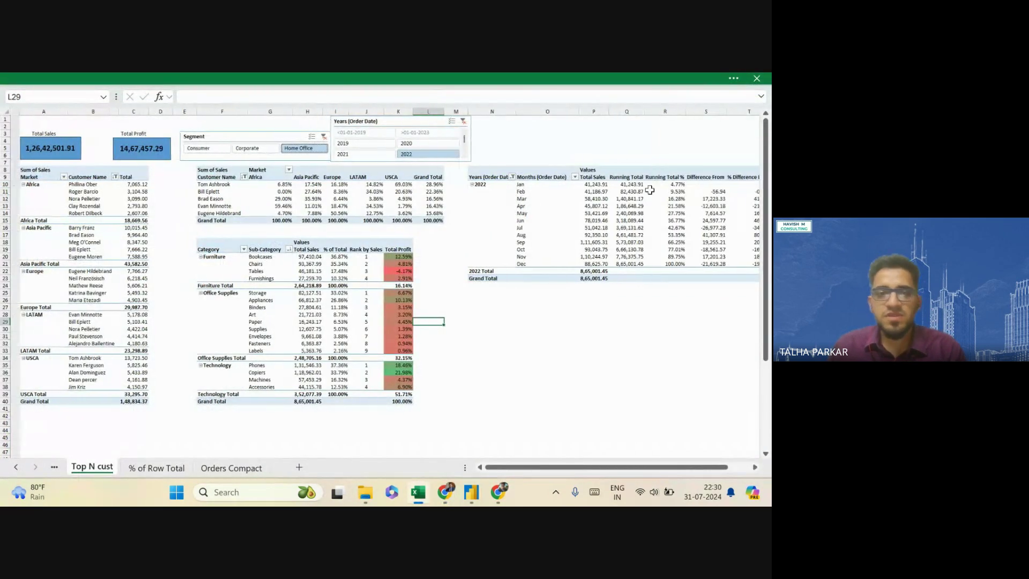
mouse_move(378, 274)
scroll(377, 274, "up", 5, "ctrl")
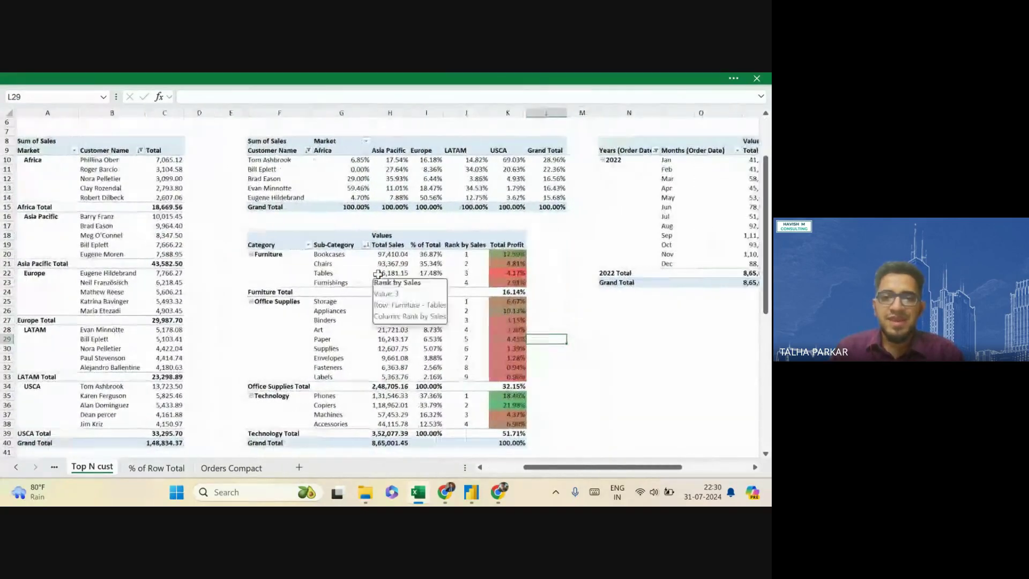
scroll(377, 274, "up", 1)
right_click(378, 277)
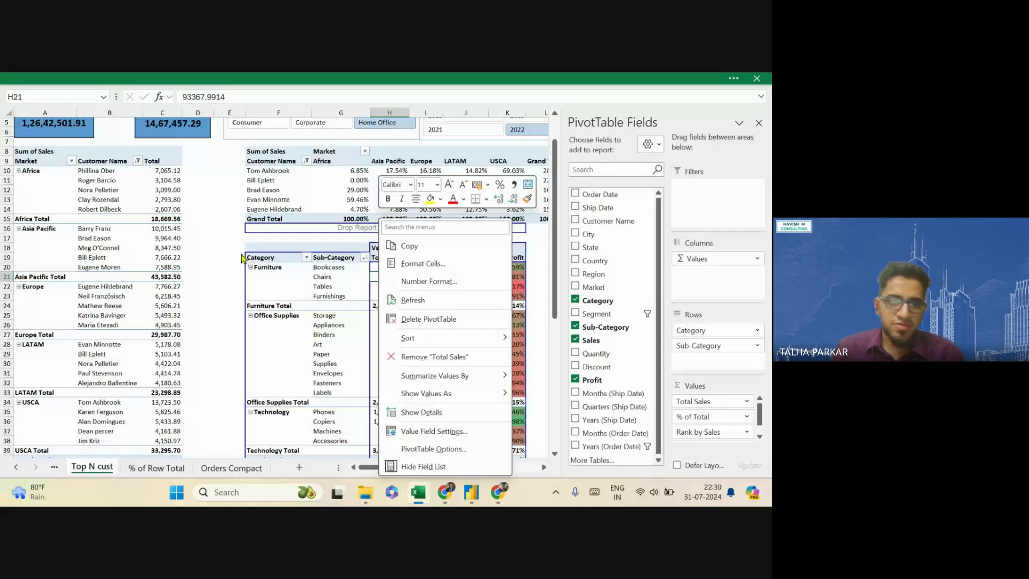
key("Escape")
scroll(212, 246, "up", 1)
scroll(212, 246, "up", 1)
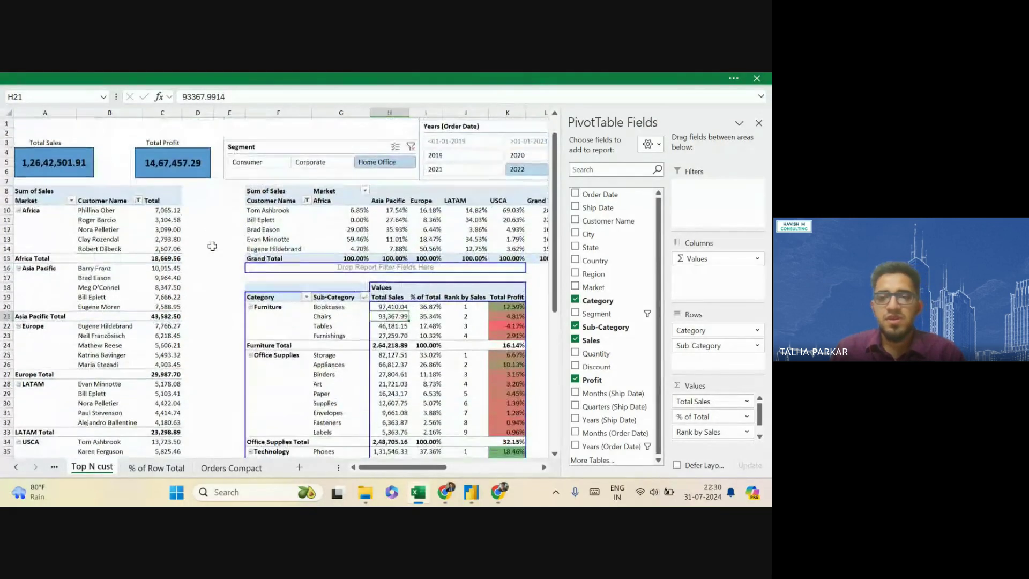
left_click(222, 265)
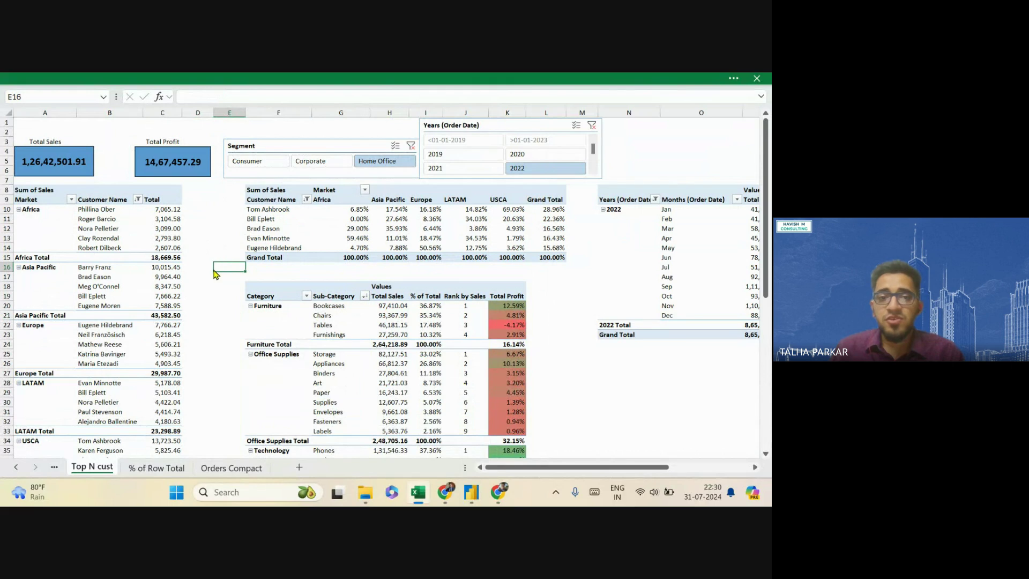
left_click(209, 270)
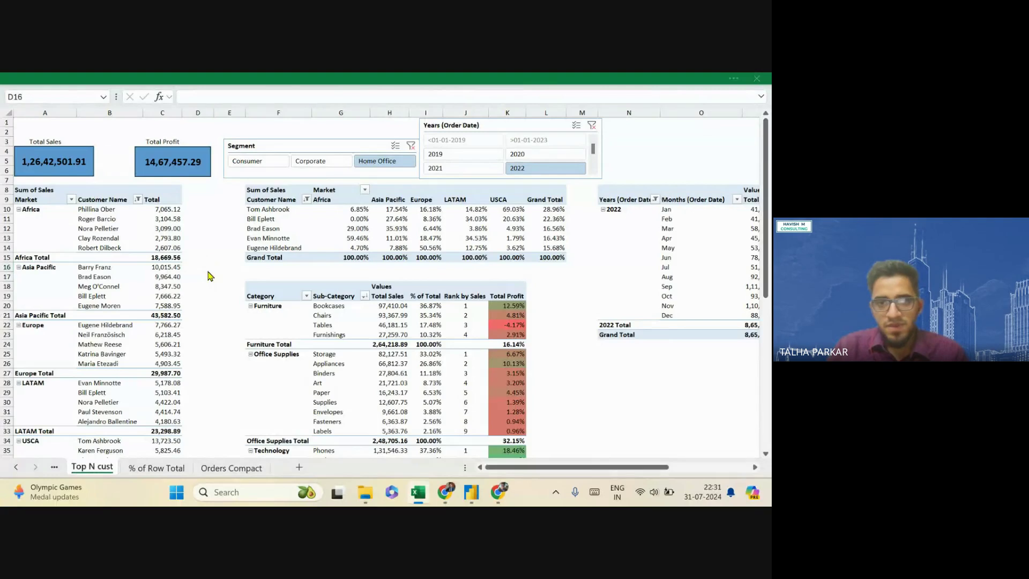
Switch to the Google Meet call, open its recording management and request to stop the meeting recording
key("alt+Tab")
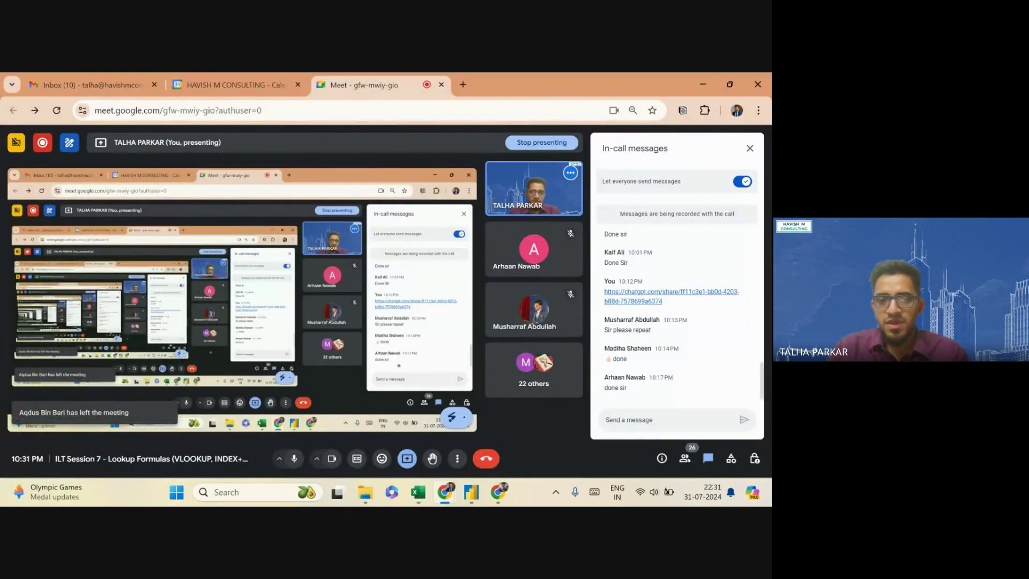
left_click(459, 466)
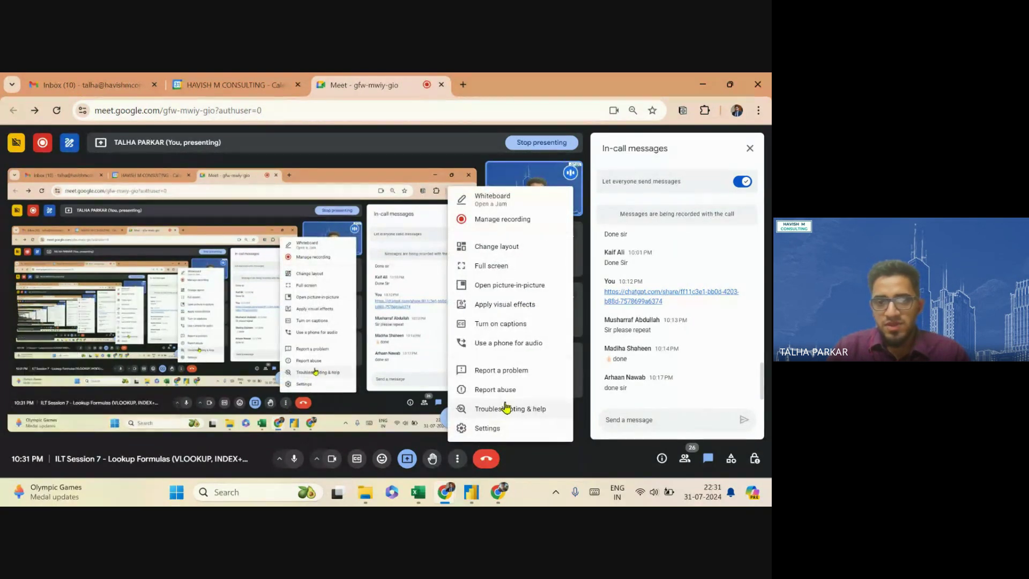
left_click(497, 219)
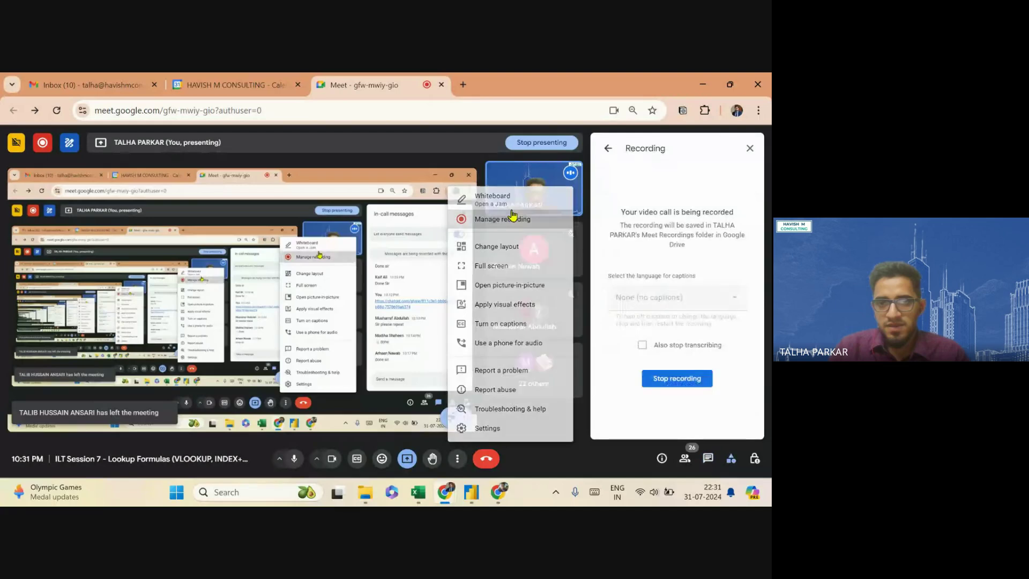
scroll(690, 334, "down", 2)
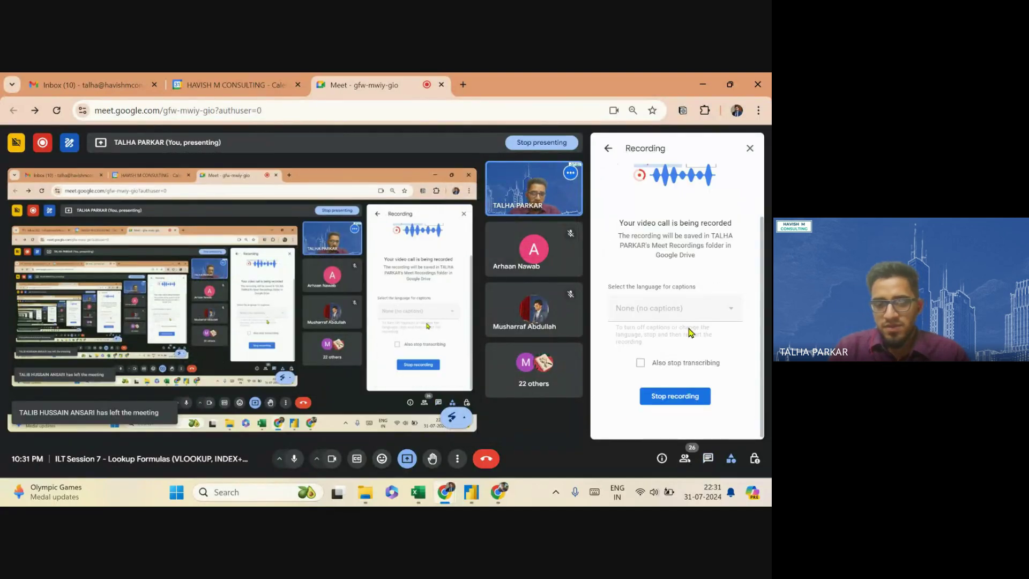
left_click(689, 396)
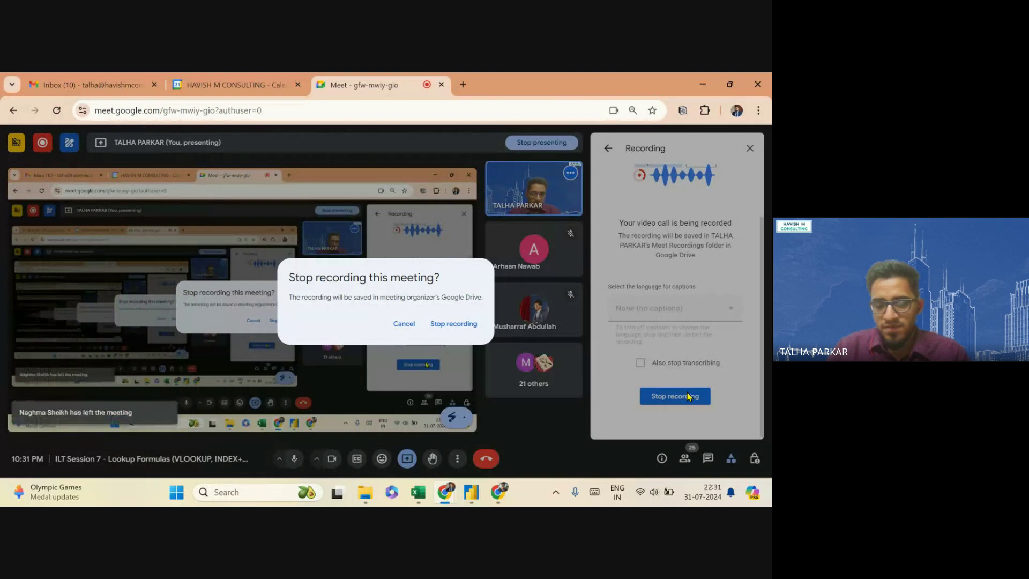